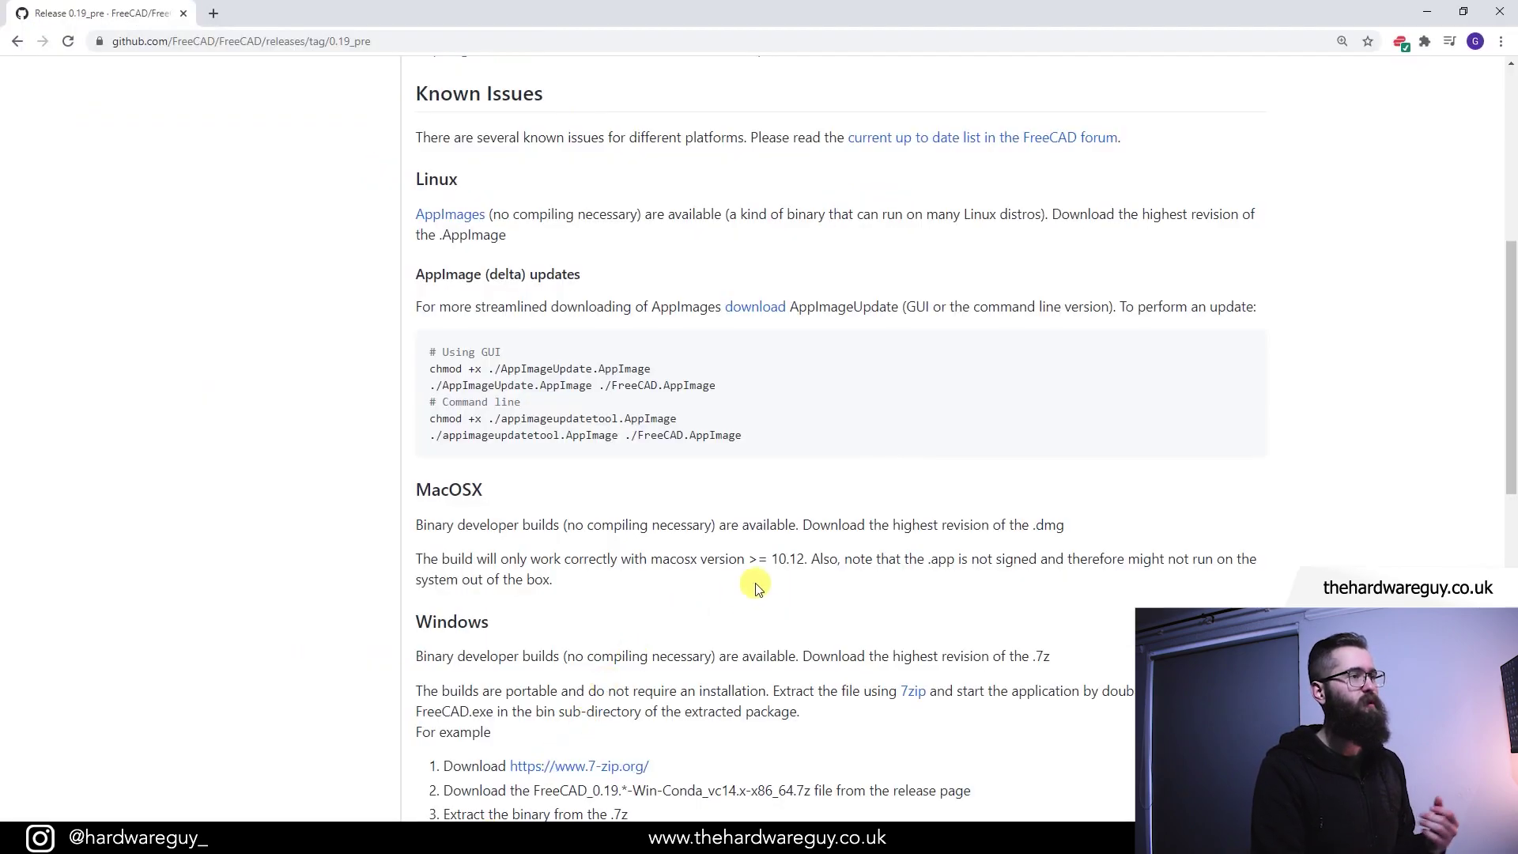
- Read the FreeCAD 0.19_pre release page, covering the build notes, known issues and platform instructions
{"action": "scroll", "coordinate": [785, 593], "scroll_direction": "up", "scroll_amount": 6}
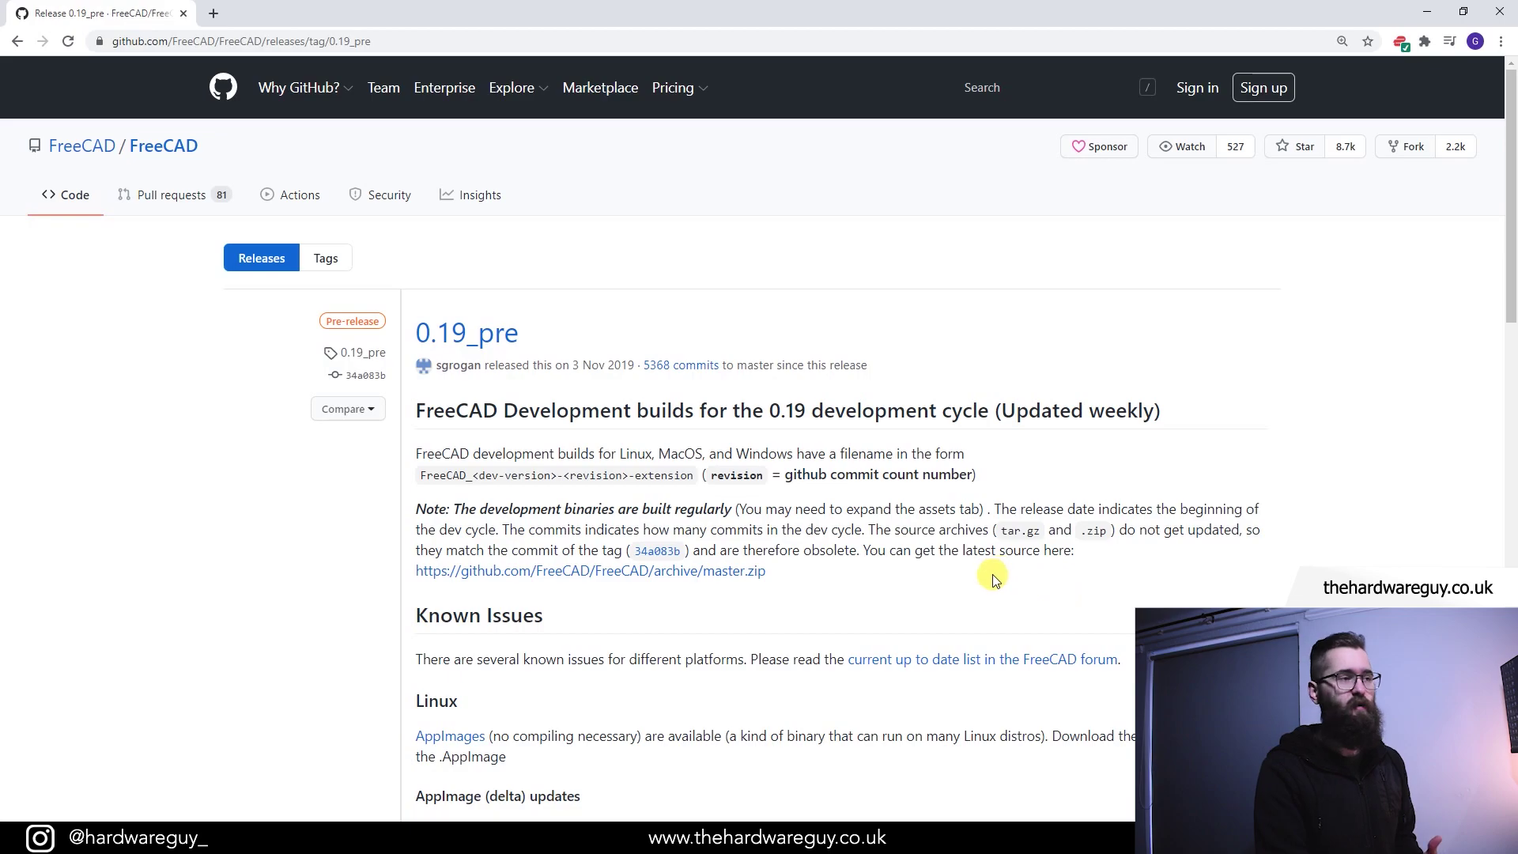
{"action": "scroll", "coordinate": [823, 537], "scroll_direction": "down", "scroll_amount": 15}
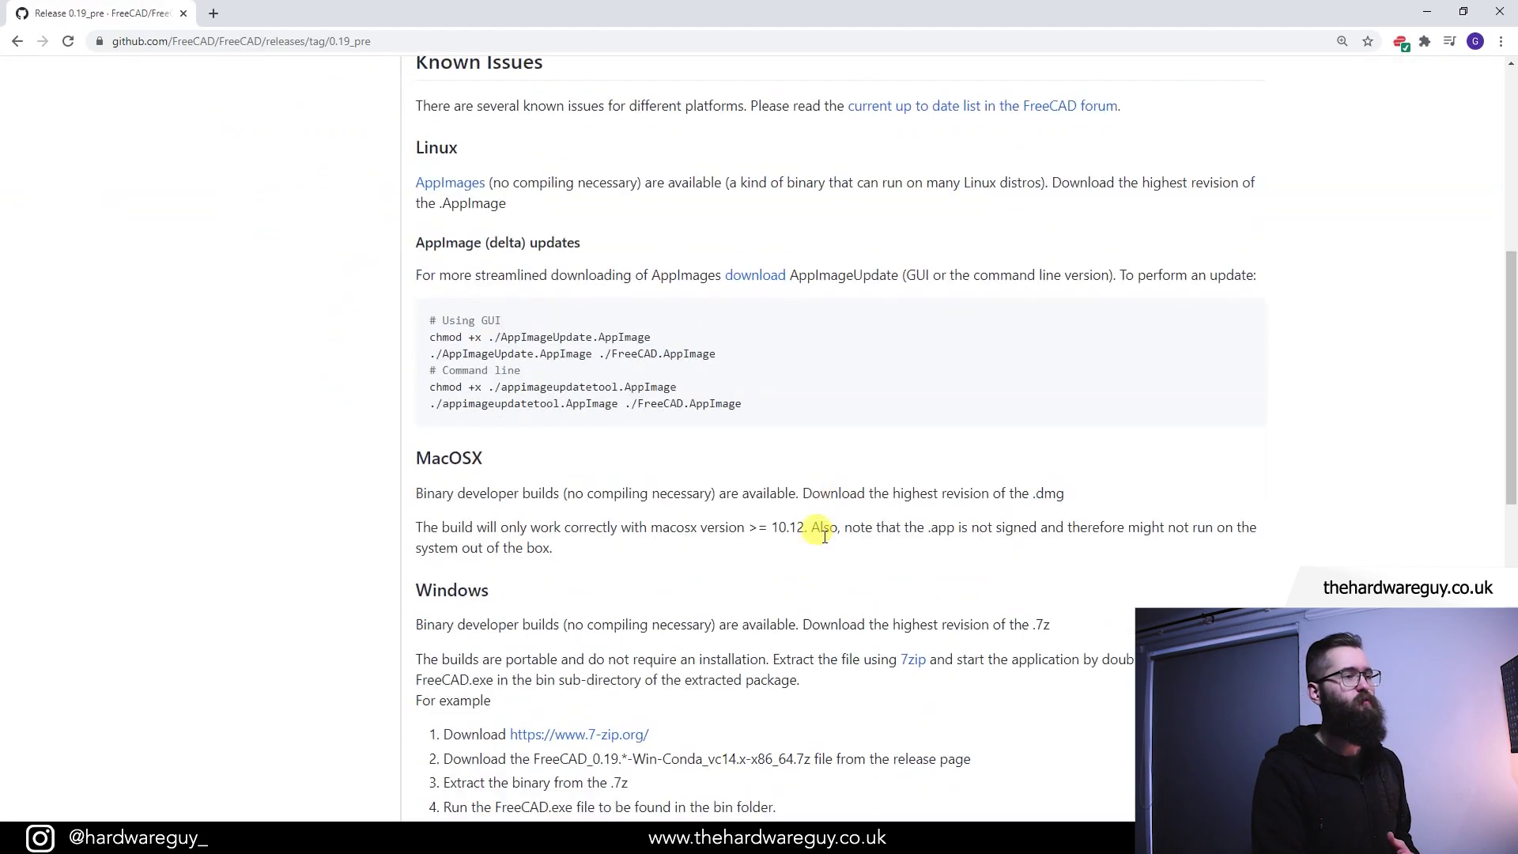
{"action": "scroll", "coordinate": [525, 318], "scroll_direction": "down", "scroll_amount": 1}
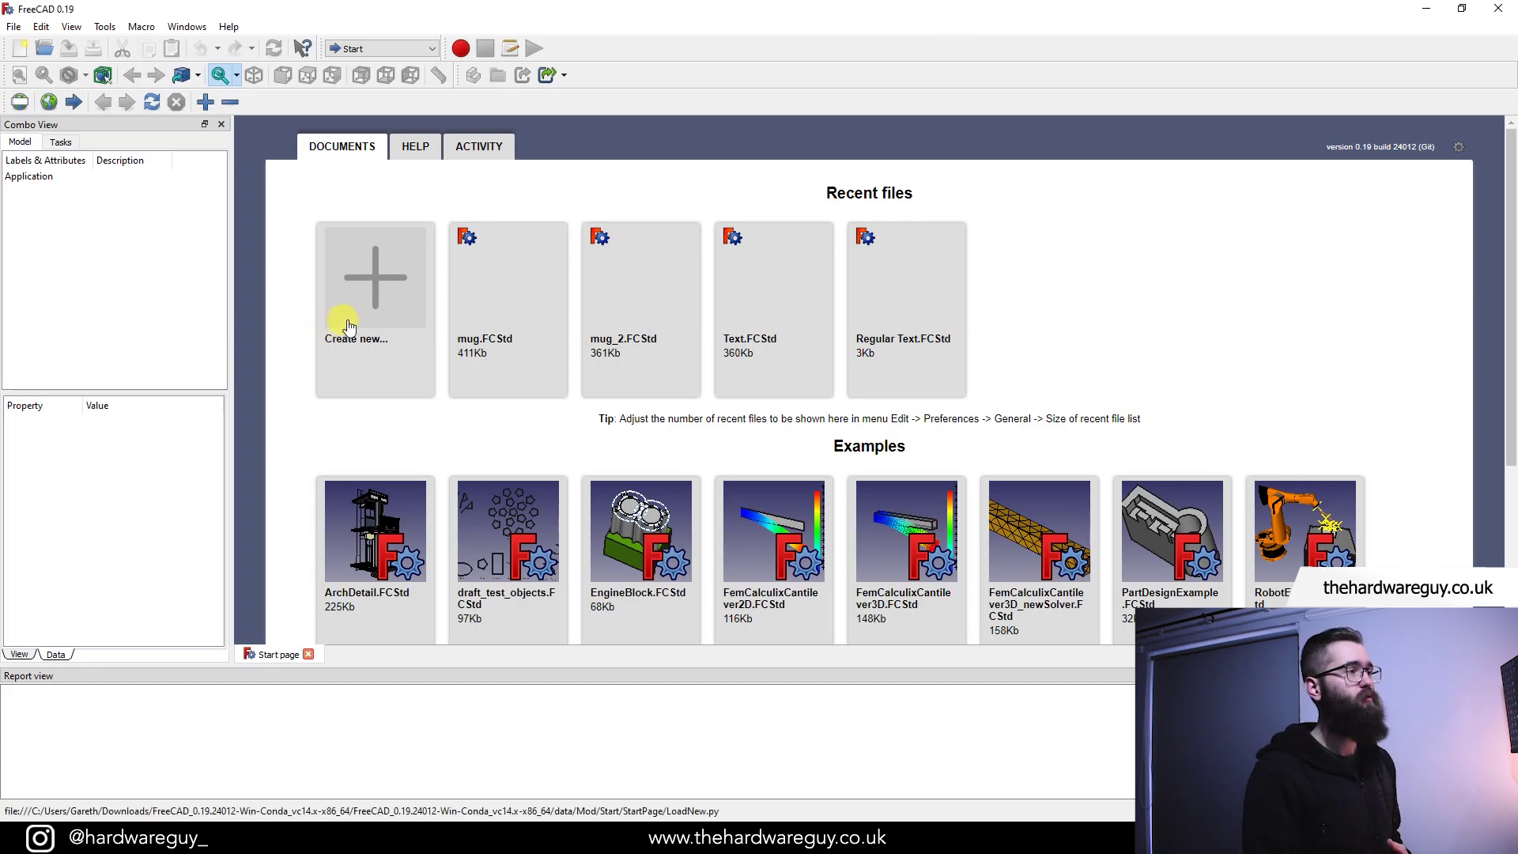
- Switch to FreeCAD, create a new document and save it as mug_tutorial
{"action": "left_click", "coordinate": [368, 279]}
{"action": "left_click", "coordinate": [13, 26]}
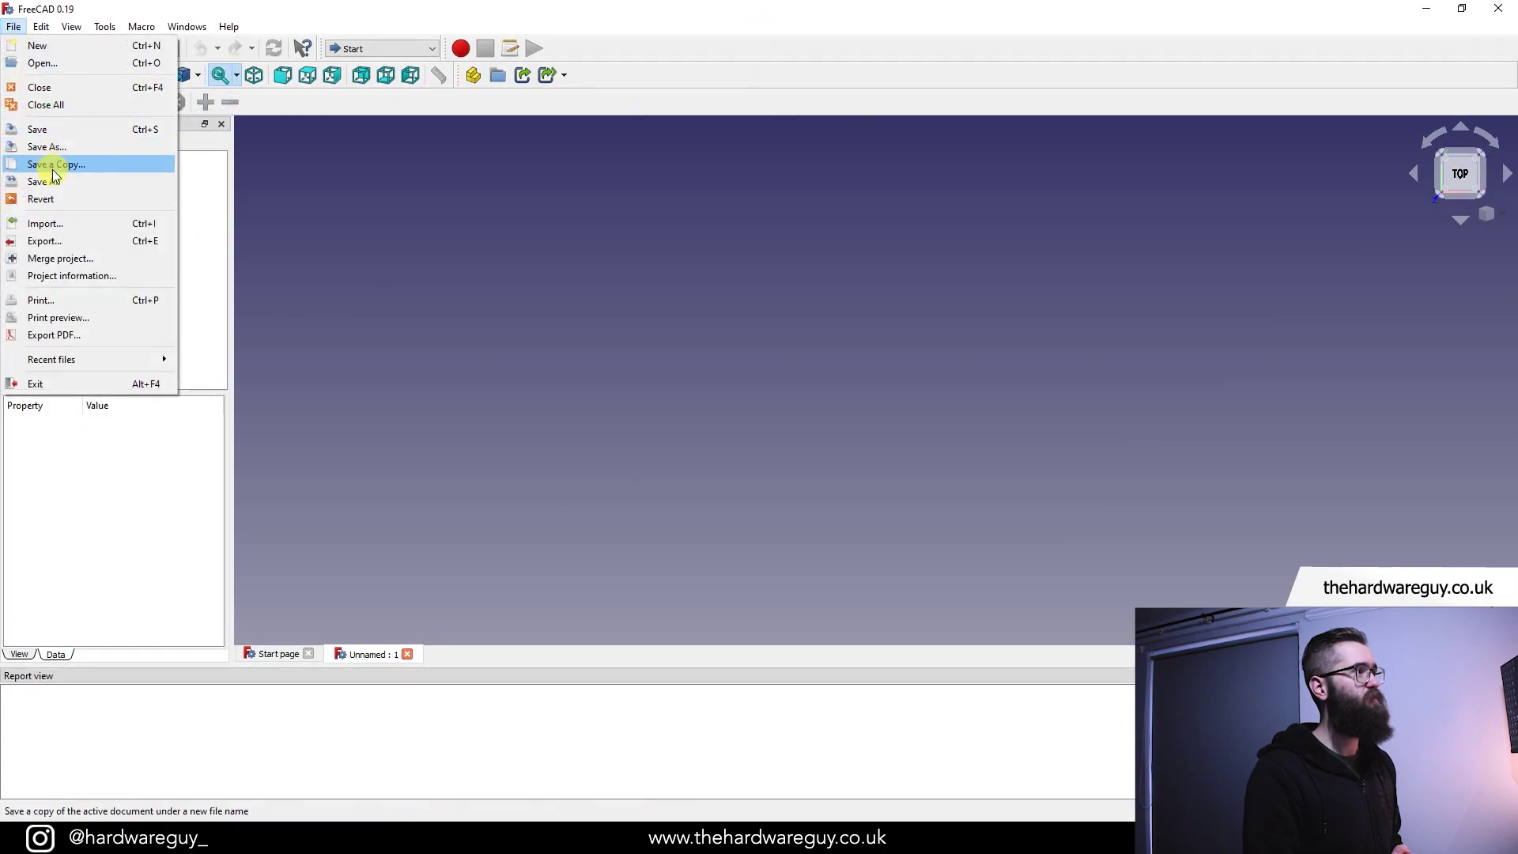
{"action": "left_click", "coordinate": [49, 141]}
{"action": "type", "text": "mug_tutorial"}
{"action": "key", "text": "Return"}
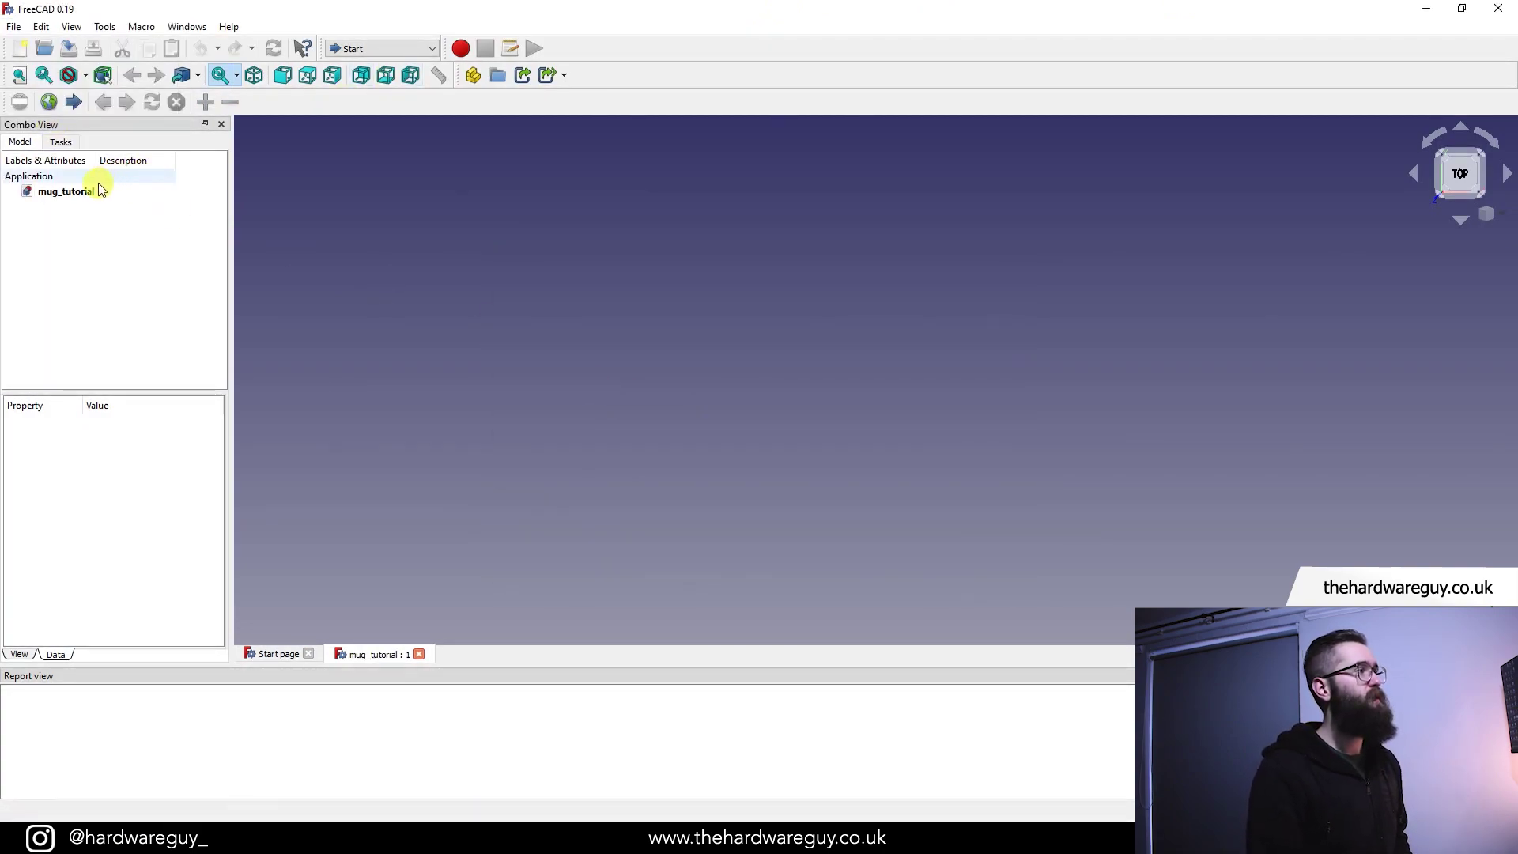
- Add a part to the mug_tutorial document and create a body inside it in the Part Design workbench
{"action": "left_click", "coordinate": [79, 191]}
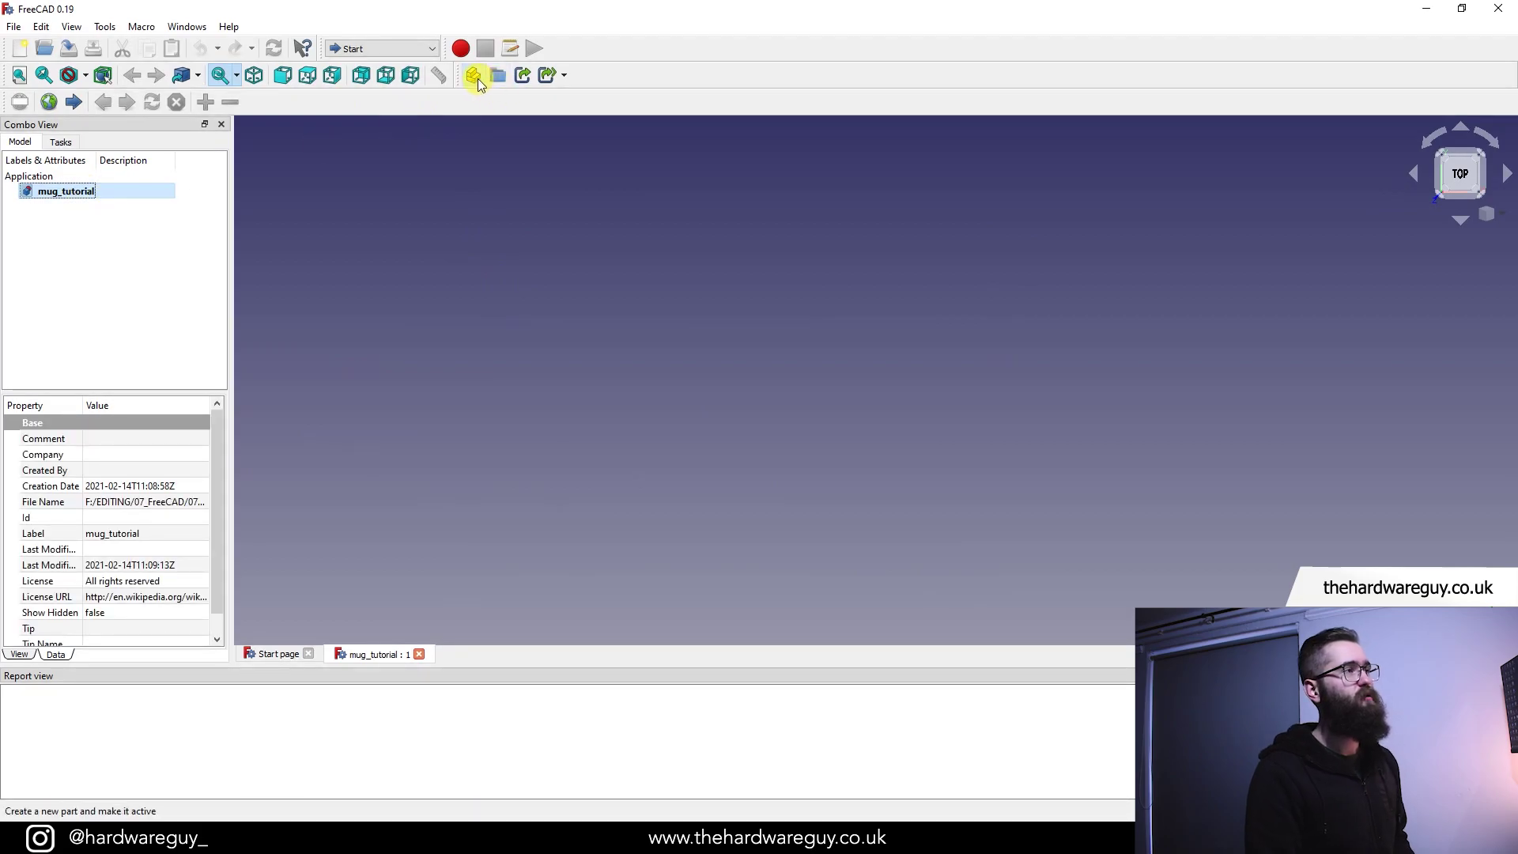
{"action": "left_click", "coordinate": [477, 78]}
{"action": "left_click", "coordinate": [338, 50]}
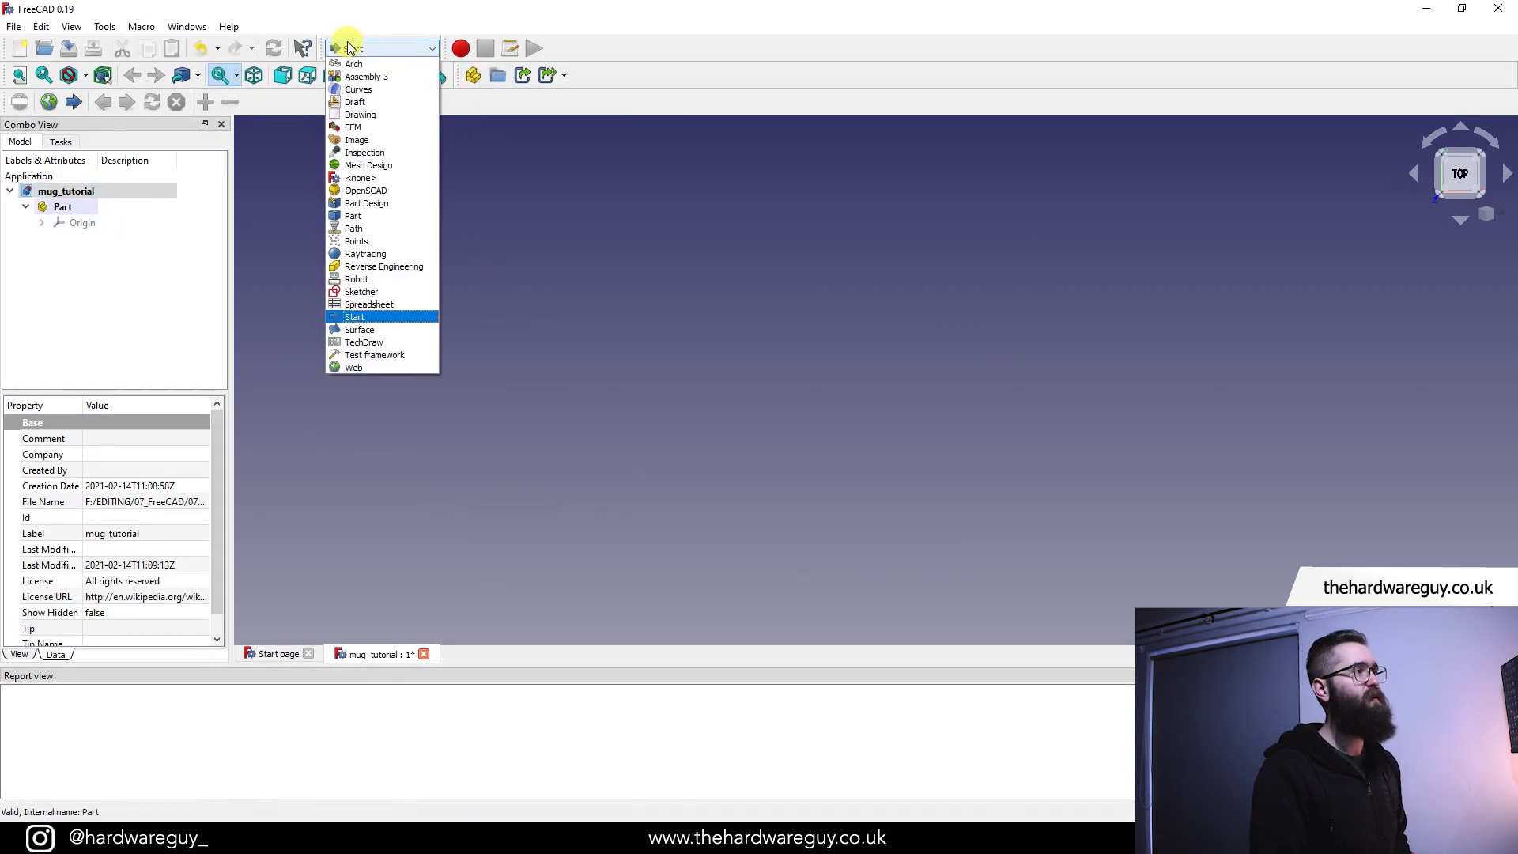
{"action": "left_click", "coordinate": [382, 203]}
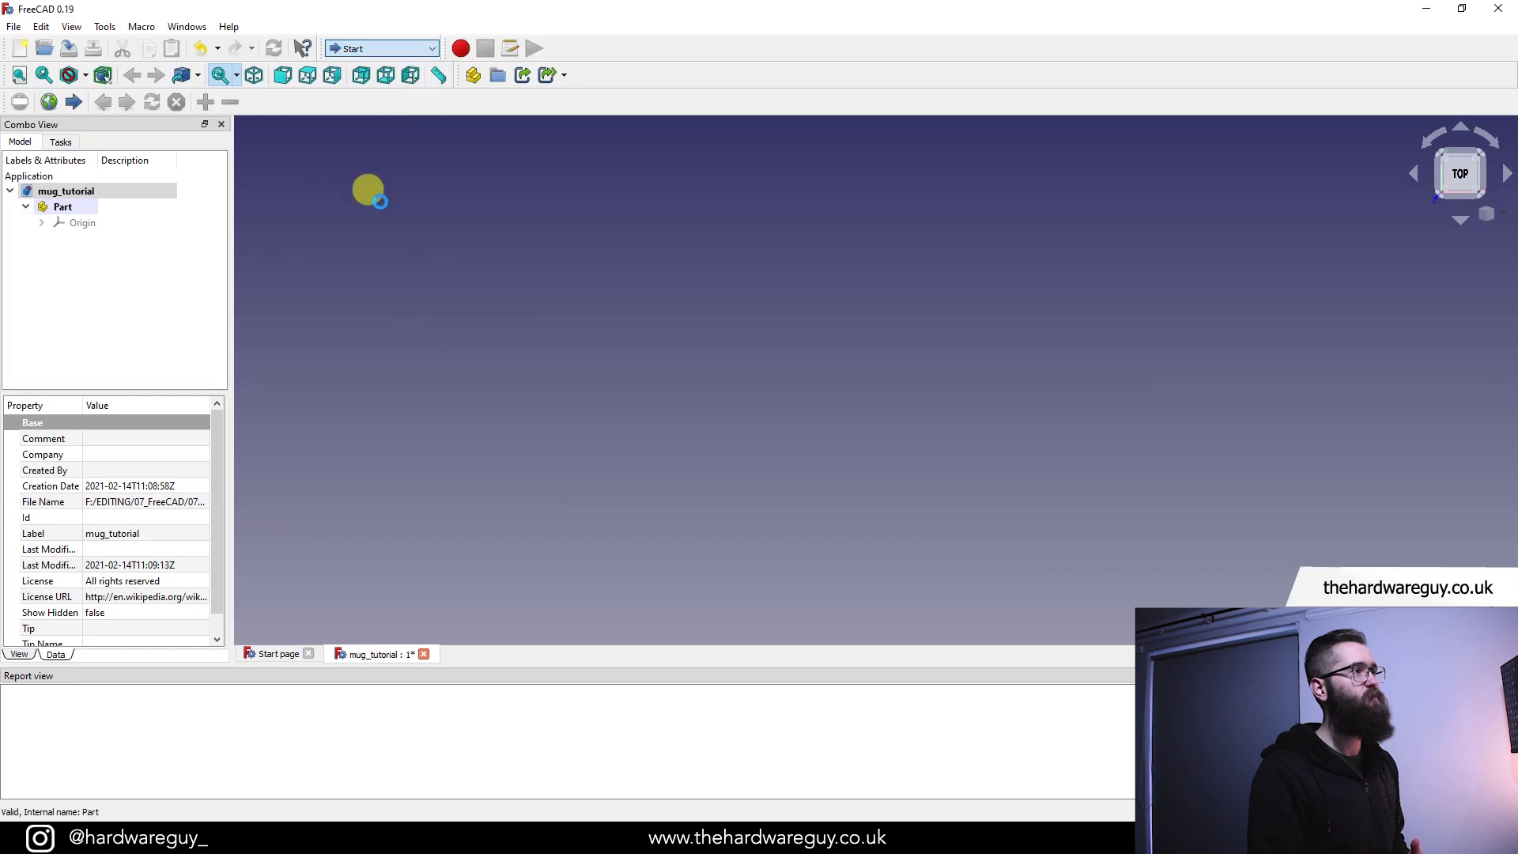
{"action": "left_click", "coordinate": [19, 115]}
{"action": "left_click", "coordinate": [63, 180]}
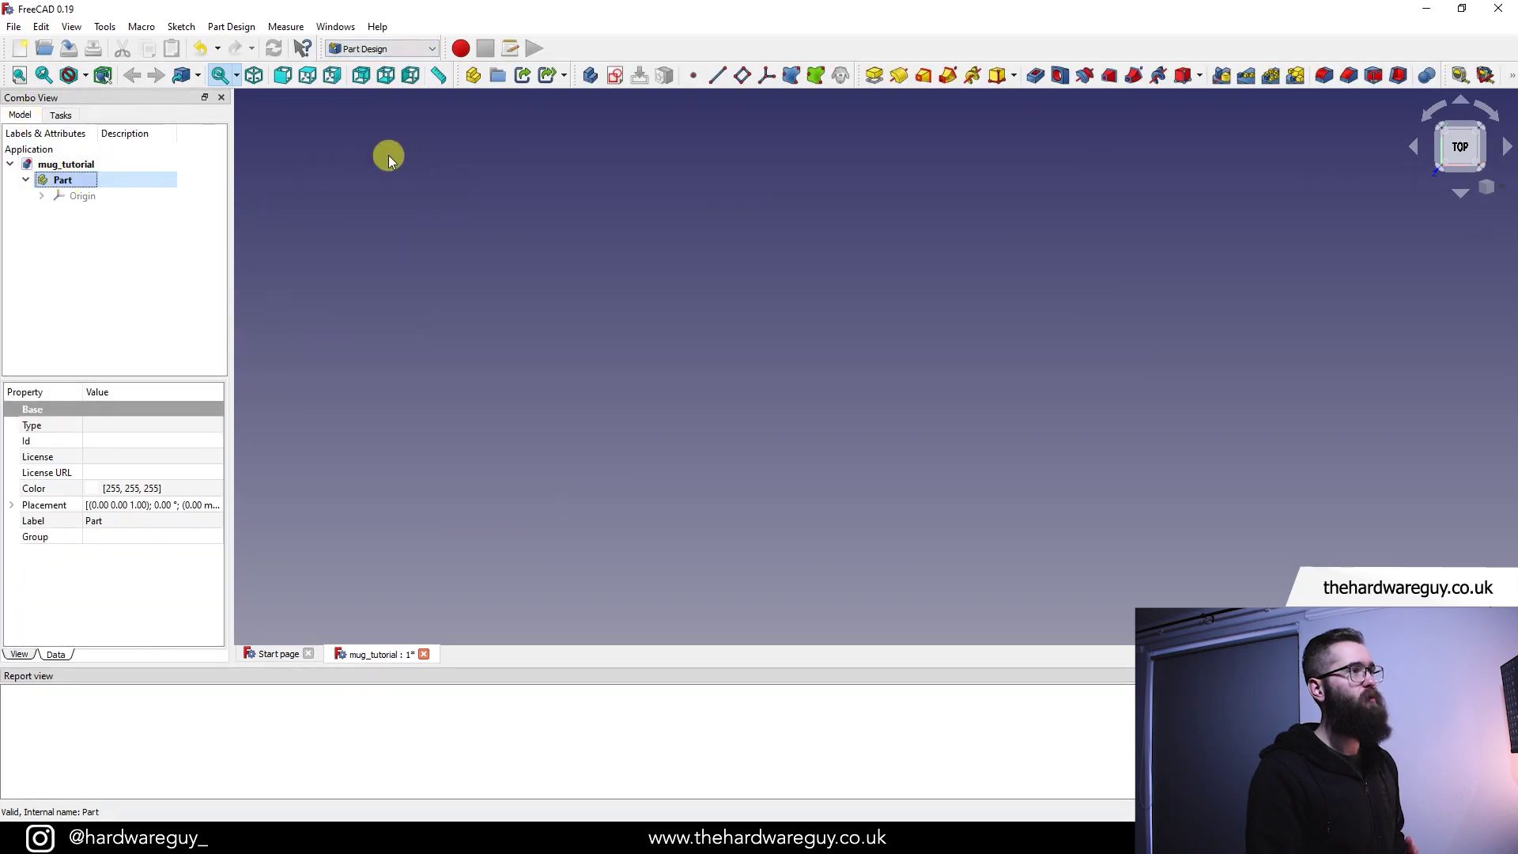
{"action": "left_click", "coordinate": [591, 75]}
- Rename the part as mug and the body inside it as cup
{"action": "right_click", "coordinate": [63, 189]}
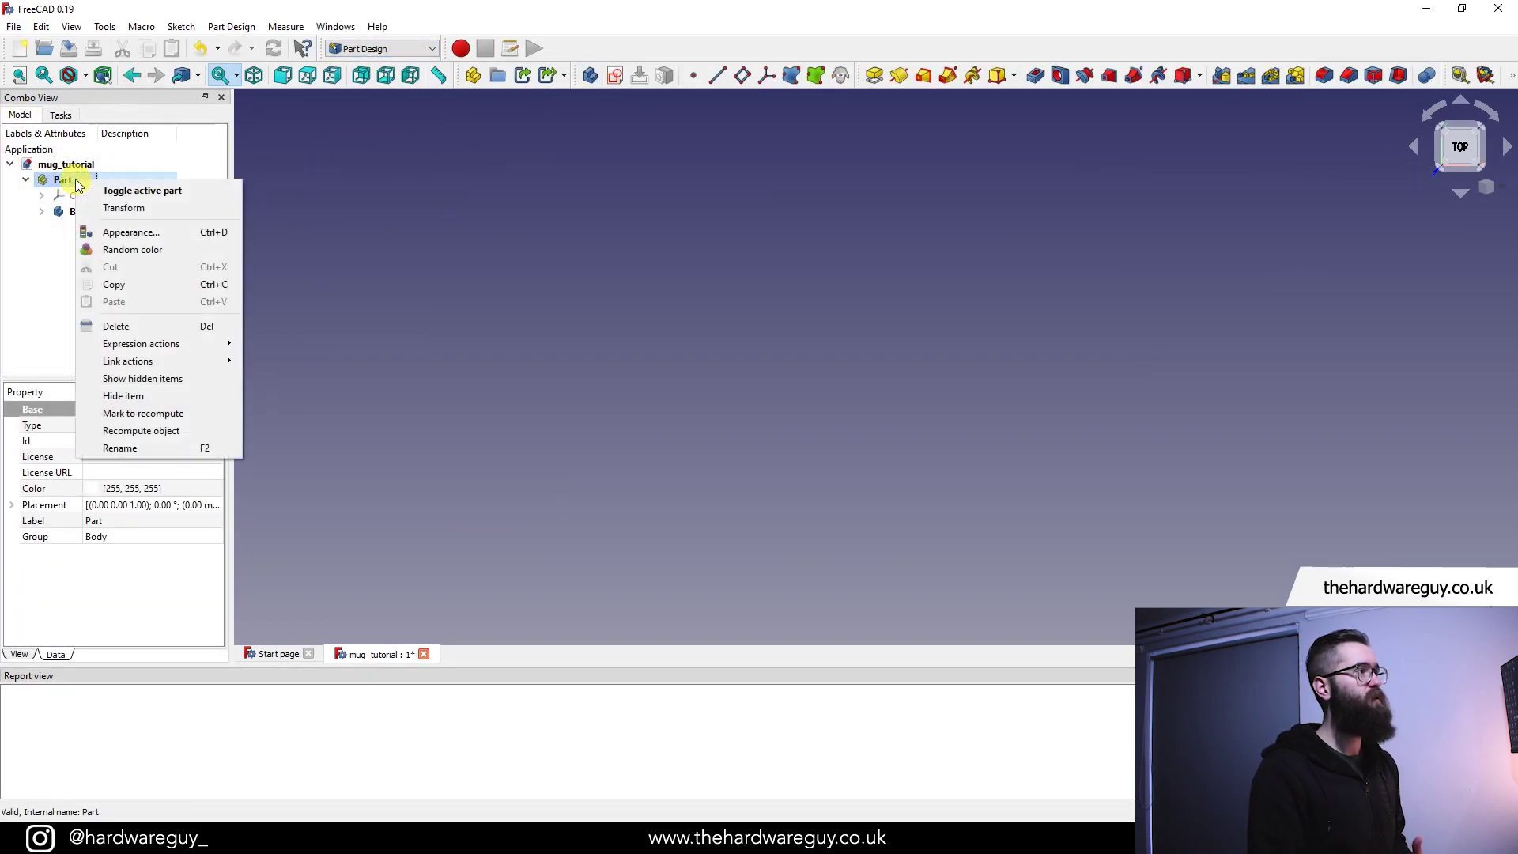
{"action": "left_click", "coordinate": [117, 445]}
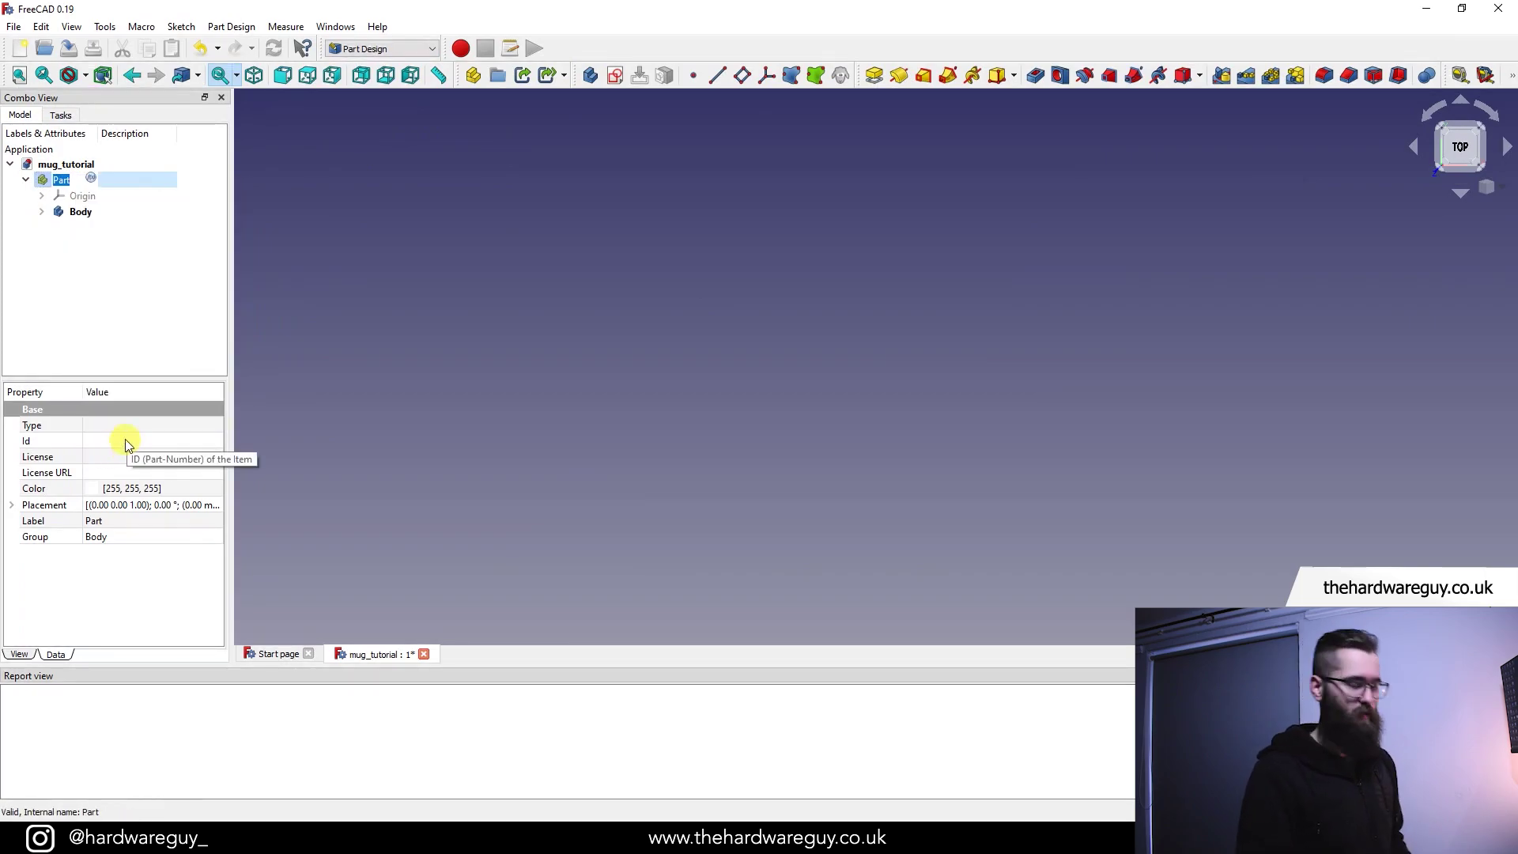
{"action": "type", "text": "mug"}
{"action": "left_click", "coordinate": [82, 212]}
{"action": "right_click", "coordinate": [83, 213]}
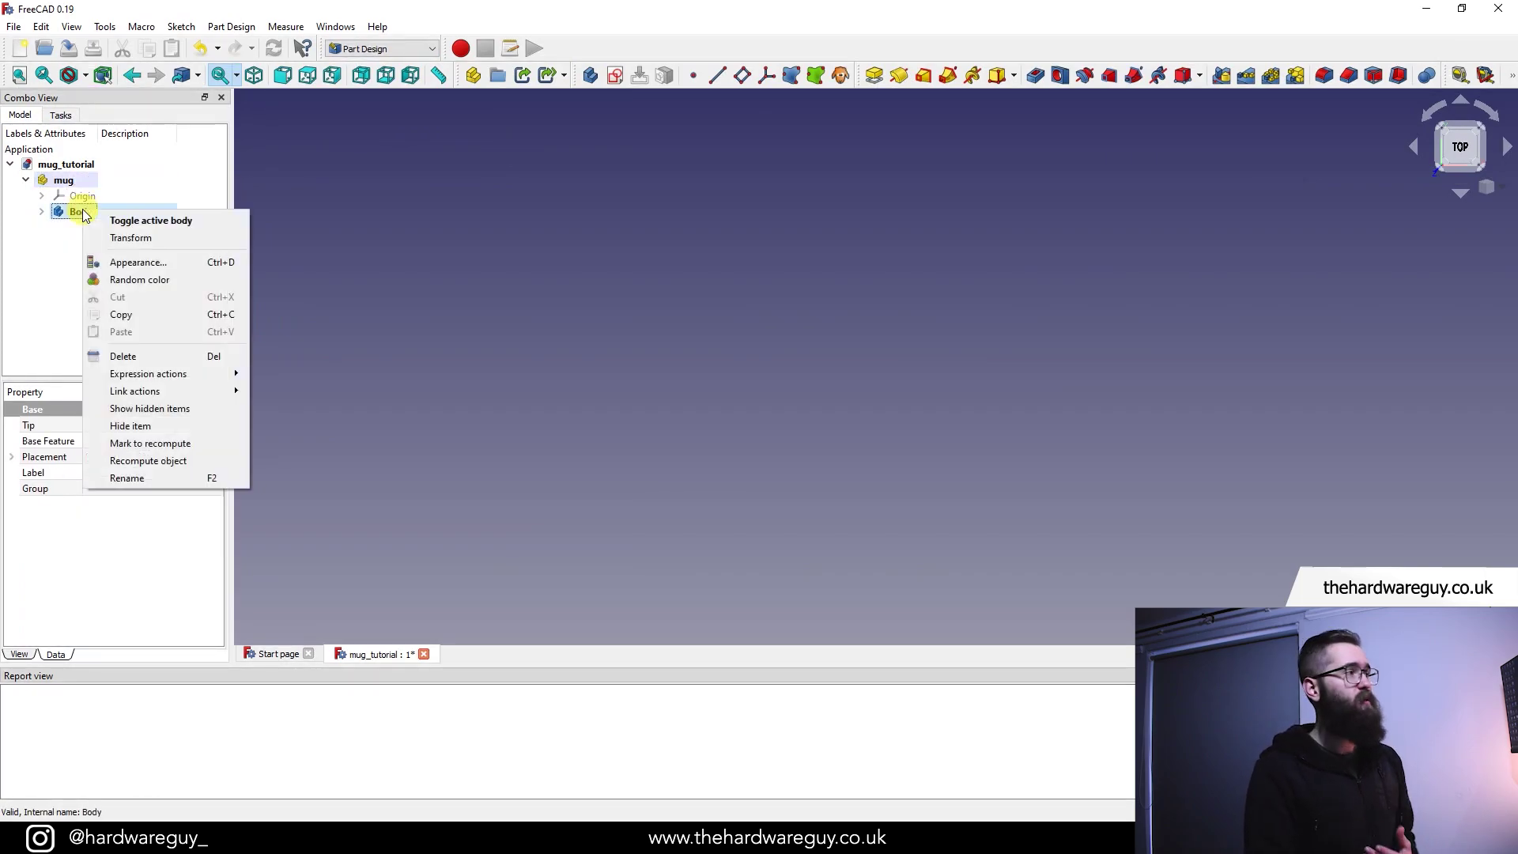
{"action": "left_click", "coordinate": [116, 441]}
{"action": "type", "text": "cup"}
{"action": "key", "text": "Return"}
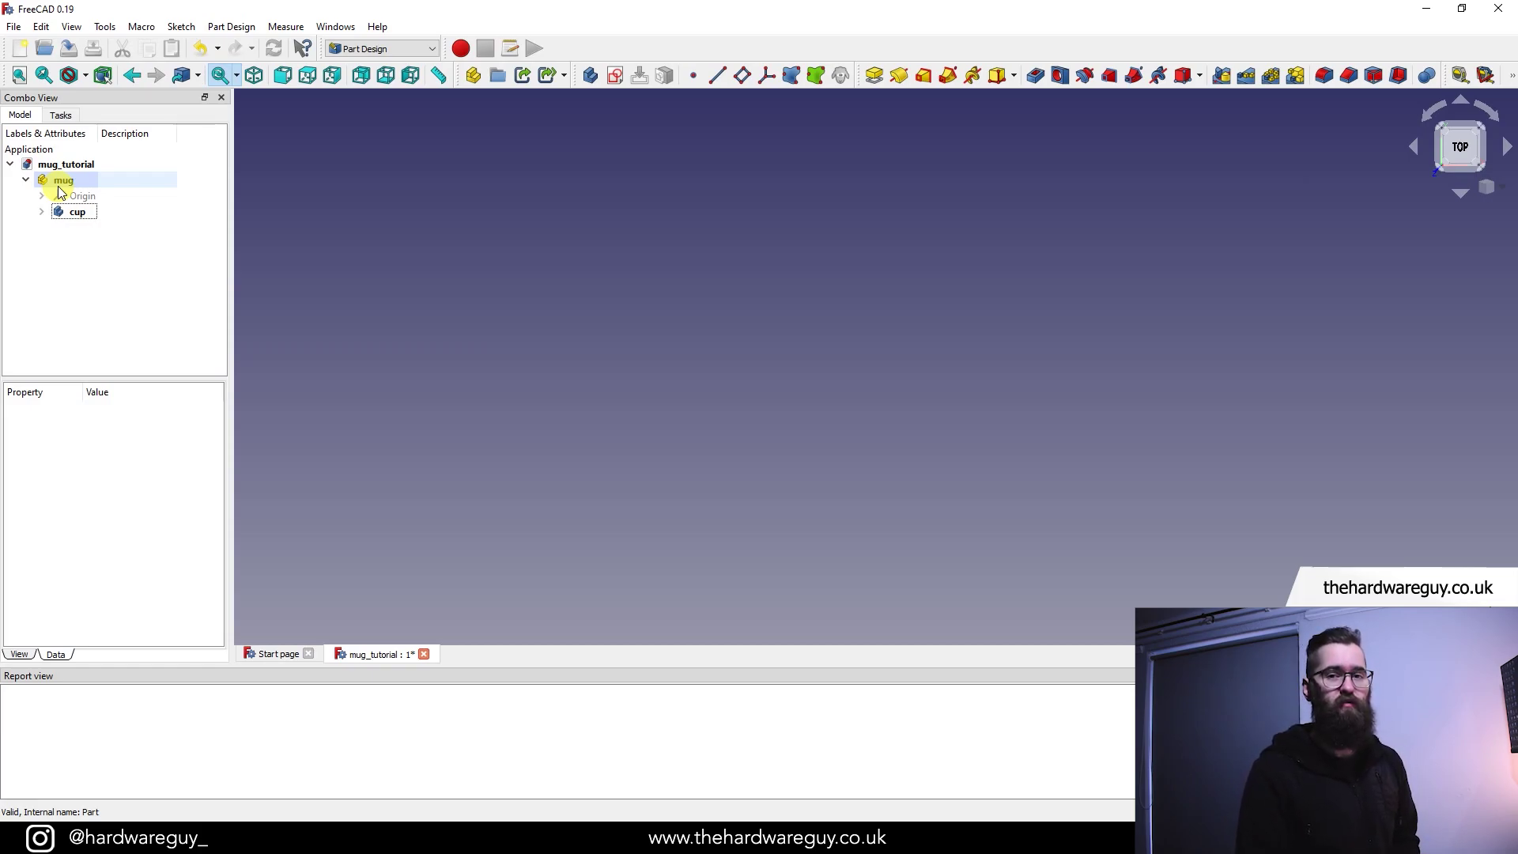
- Create a new spreadsheet in the document with the Spreadsheet workbench and select cell A1
{"action": "left_click", "coordinate": [381, 49]}
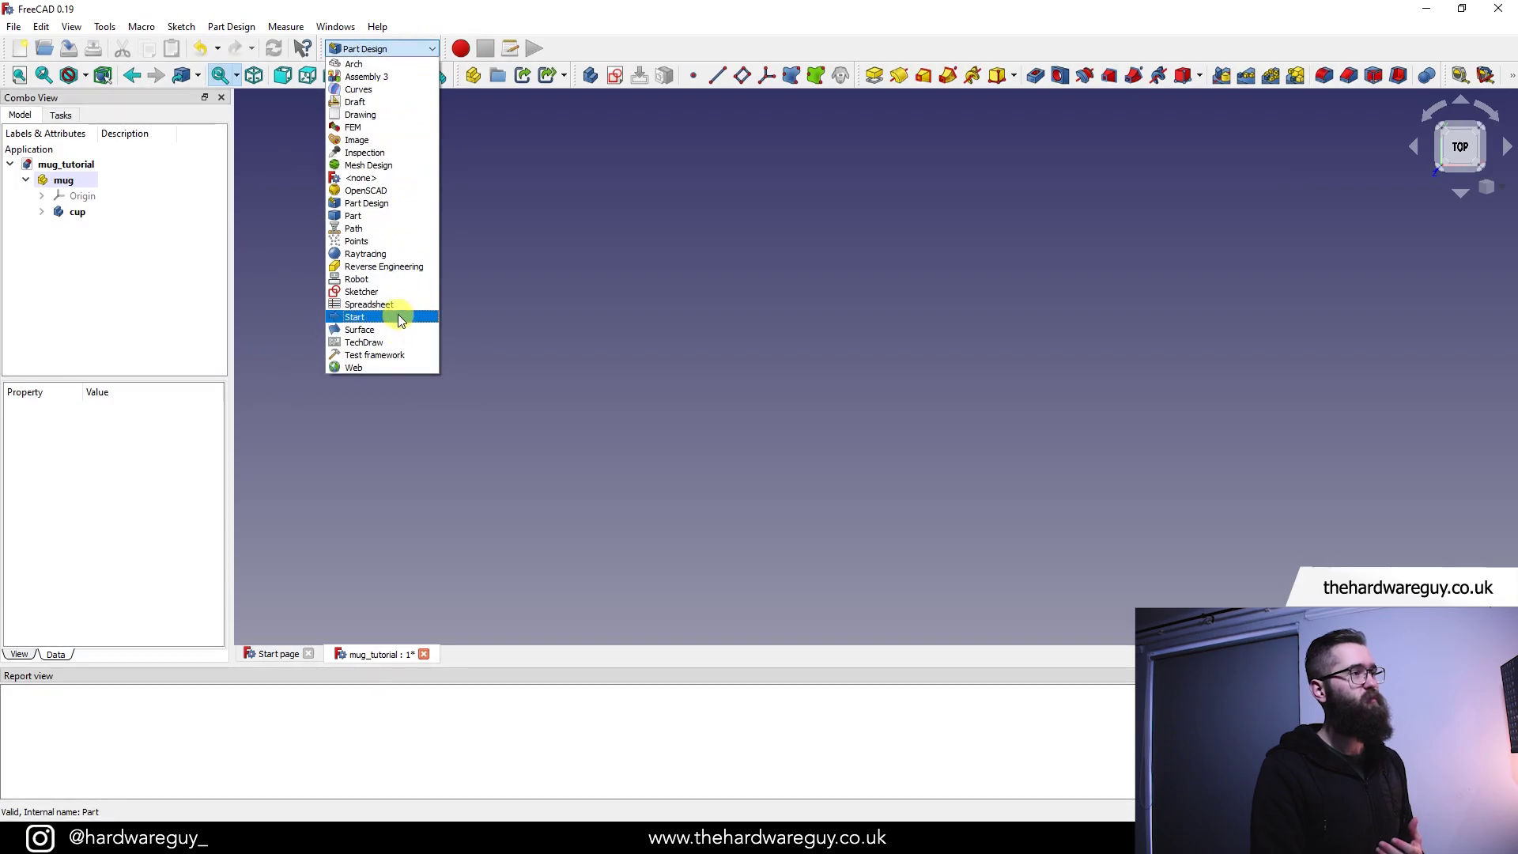
{"action": "left_click", "coordinate": [399, 307]}
{"action": "left_click", "coordinate": [192, 26]}
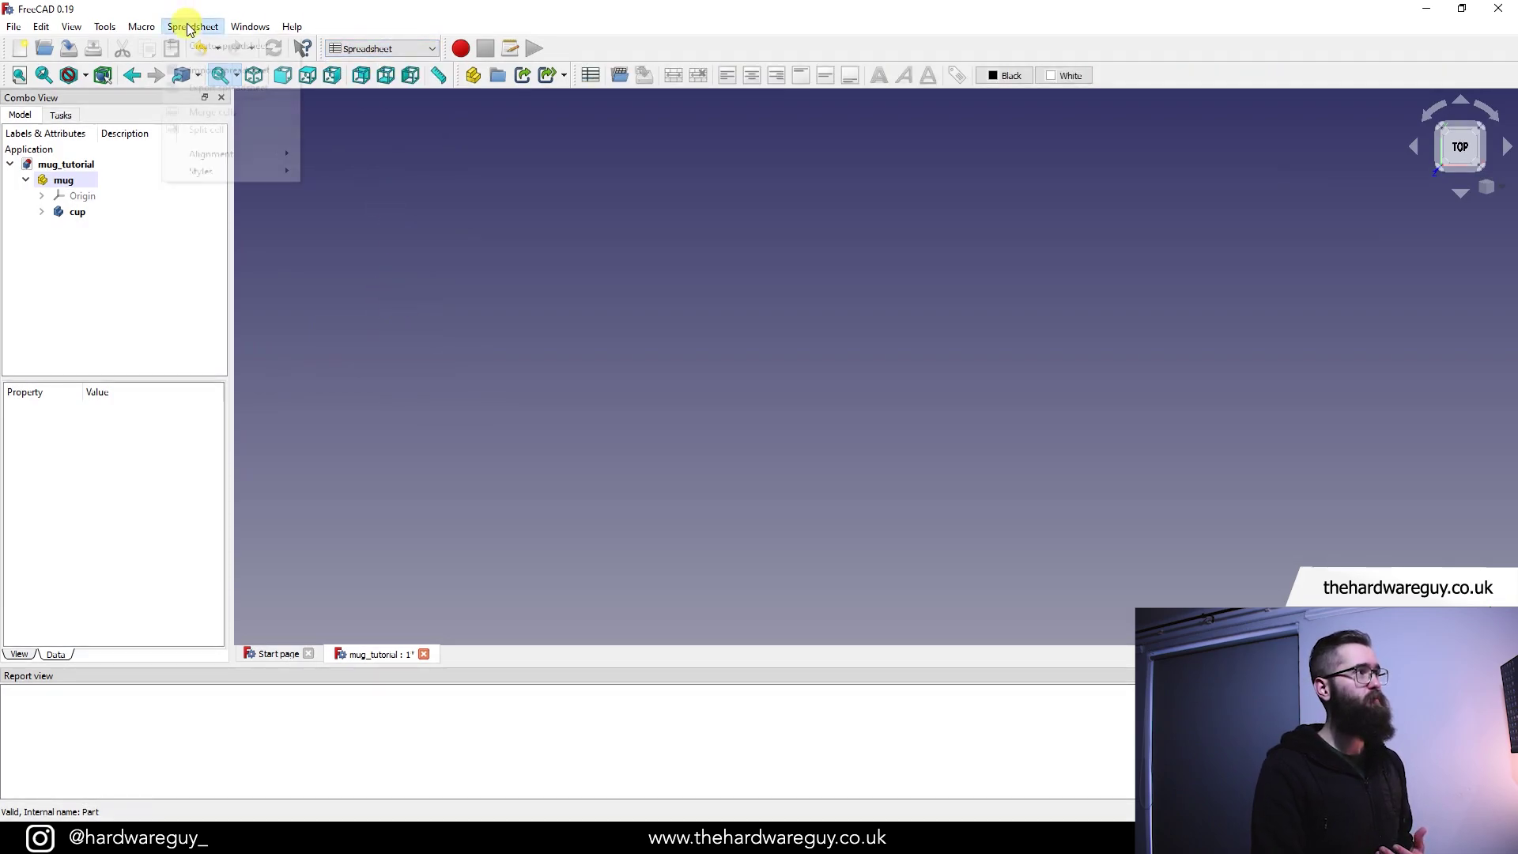
{"action": "left_click", "coordinate": [205, 46]}
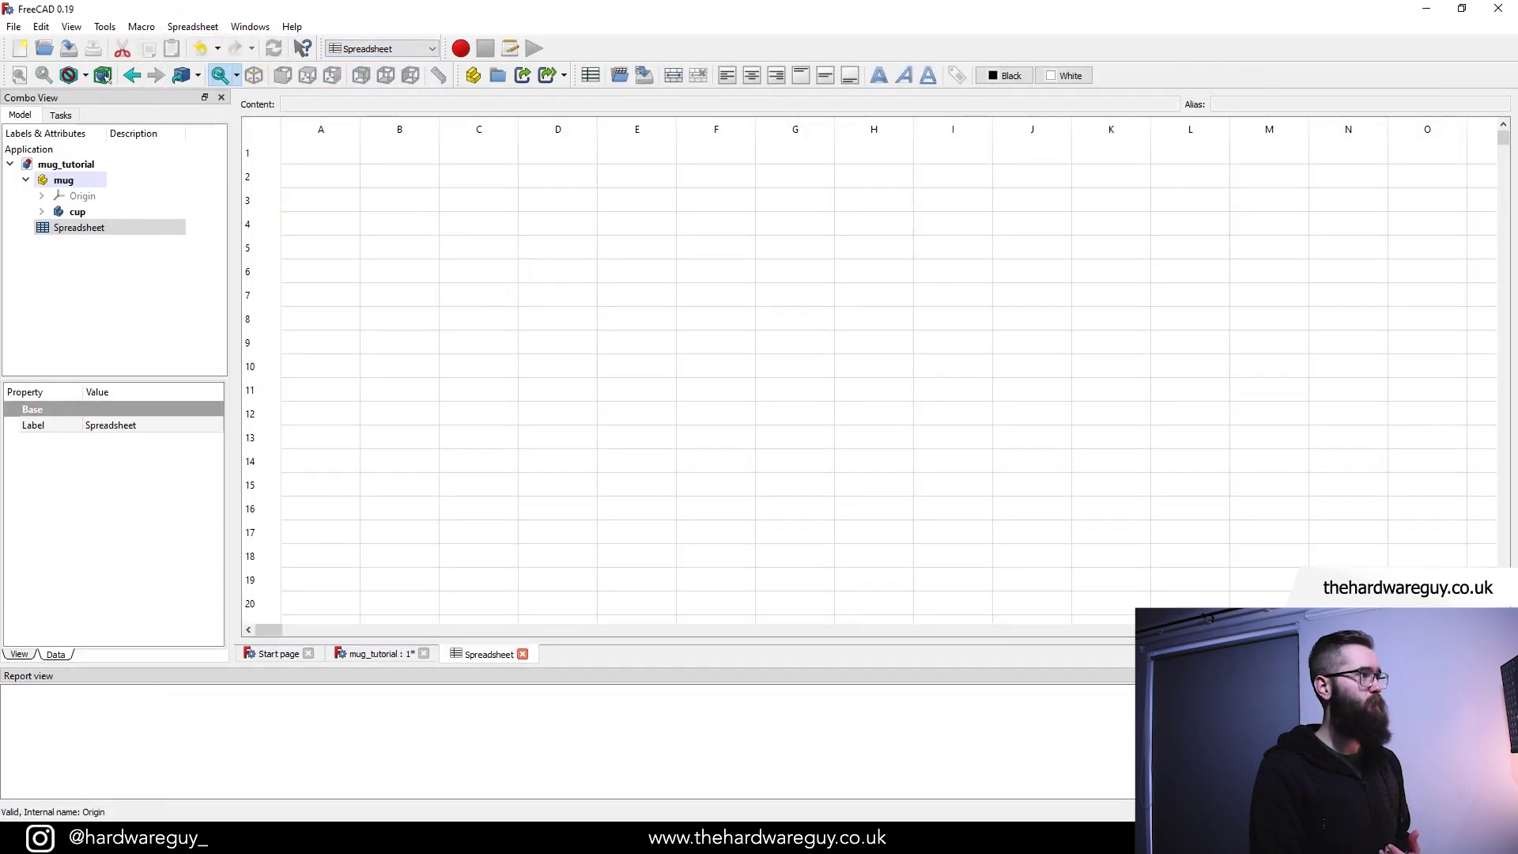
{"action": "left_click", "coordinate": [344, 155]}
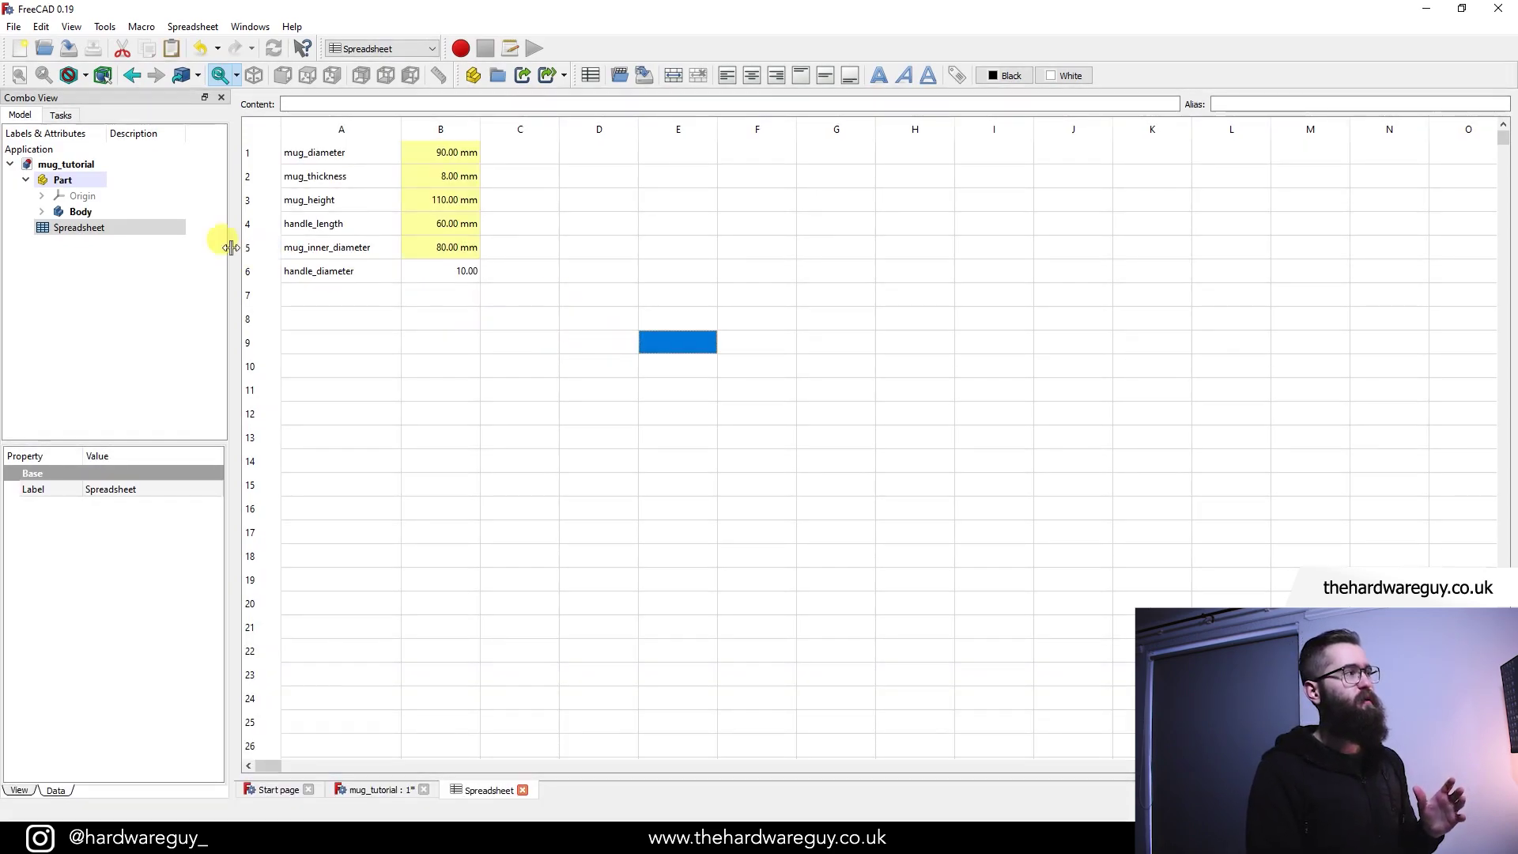
{"action": "left_click", "coordinate": [91, 228]}
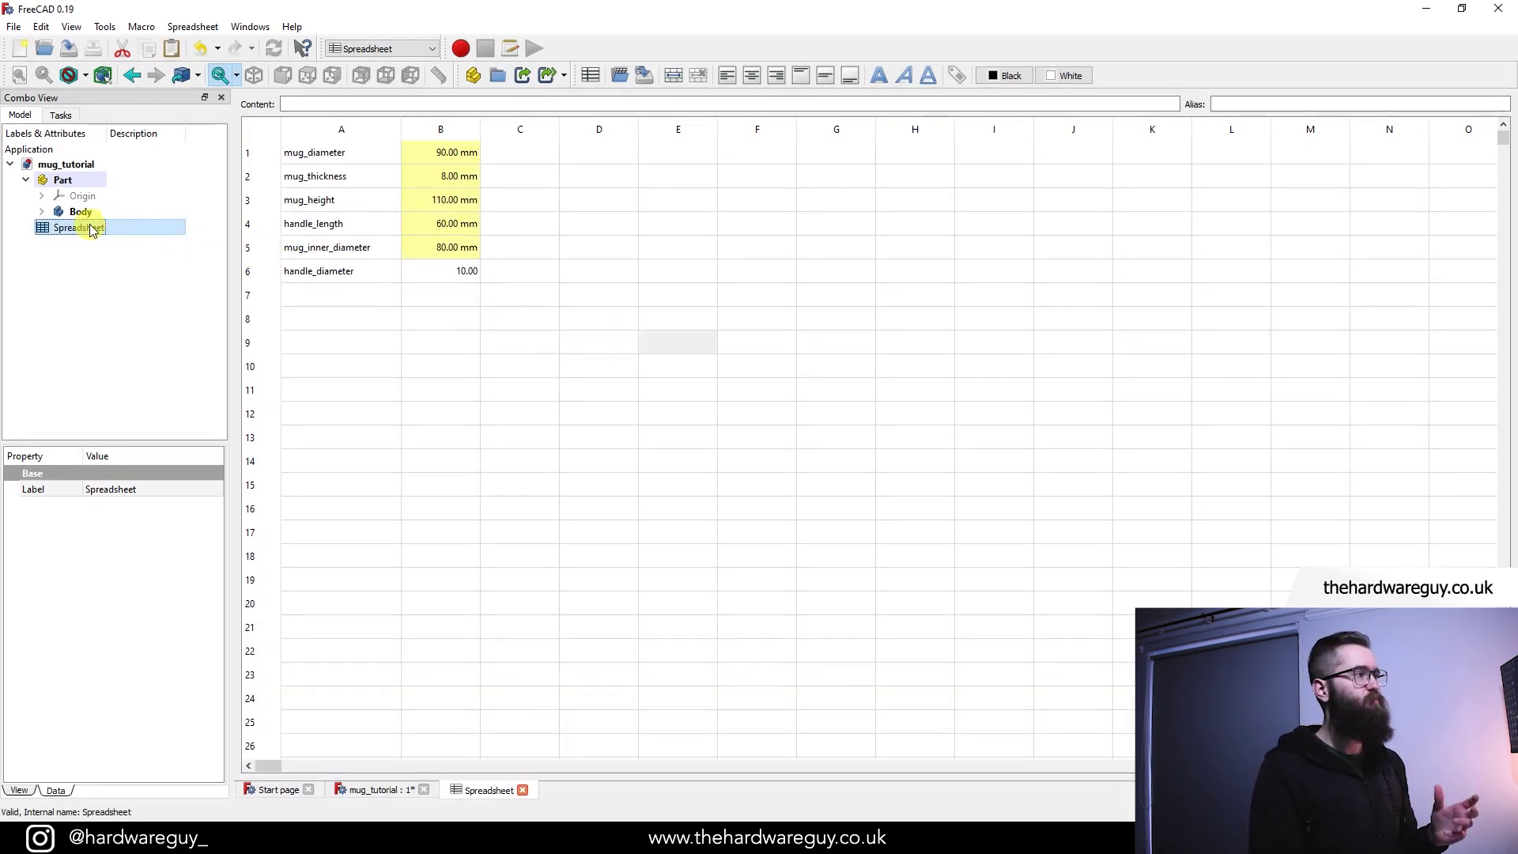
{"action": "left_click", "coordinate": [158, 278]}
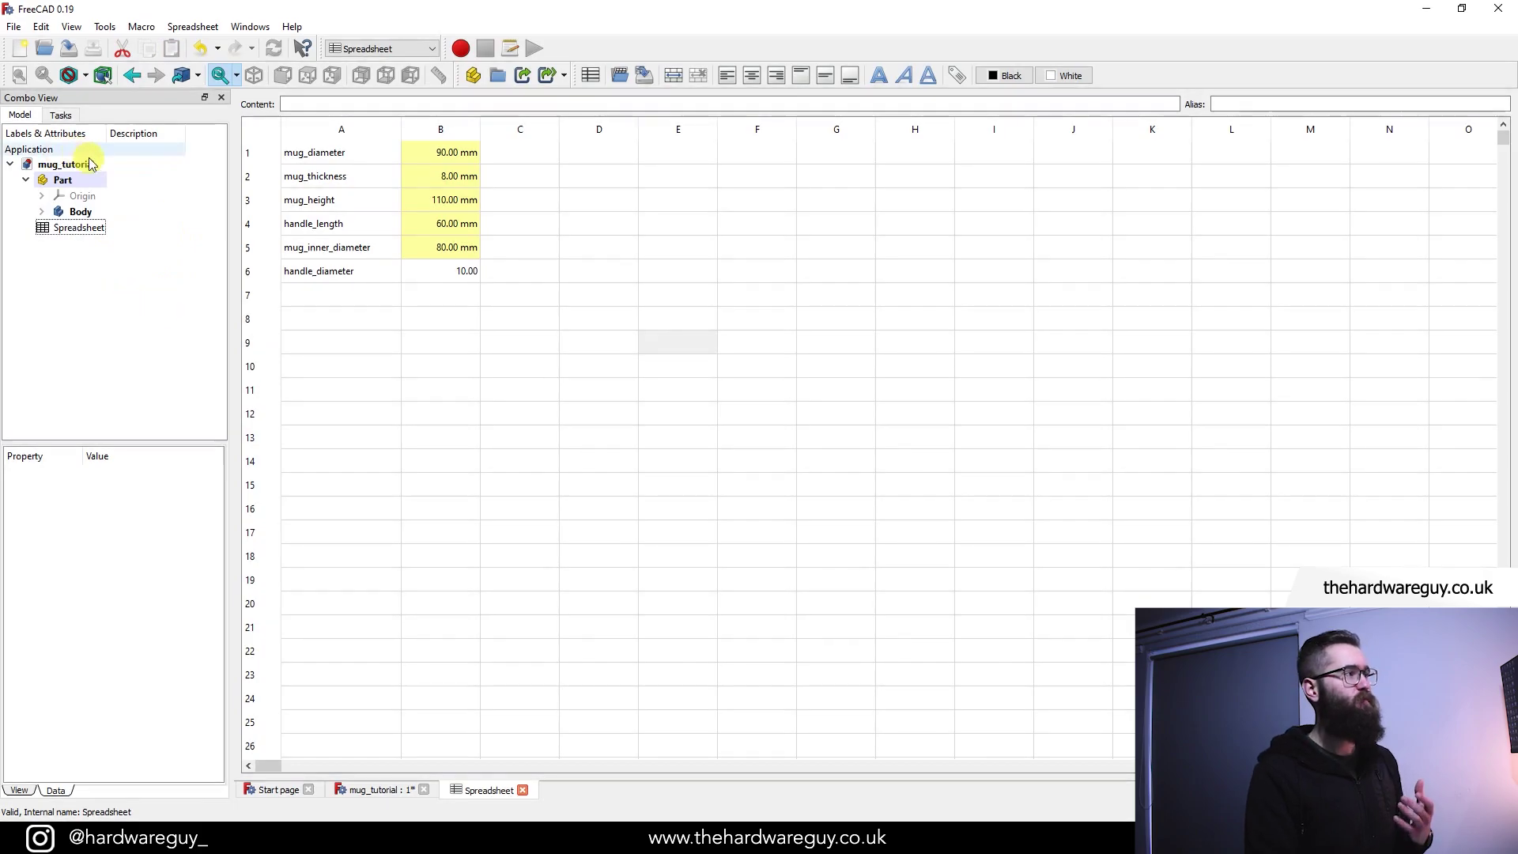
{"action": "left_click", "coordinate": [421, 296]}
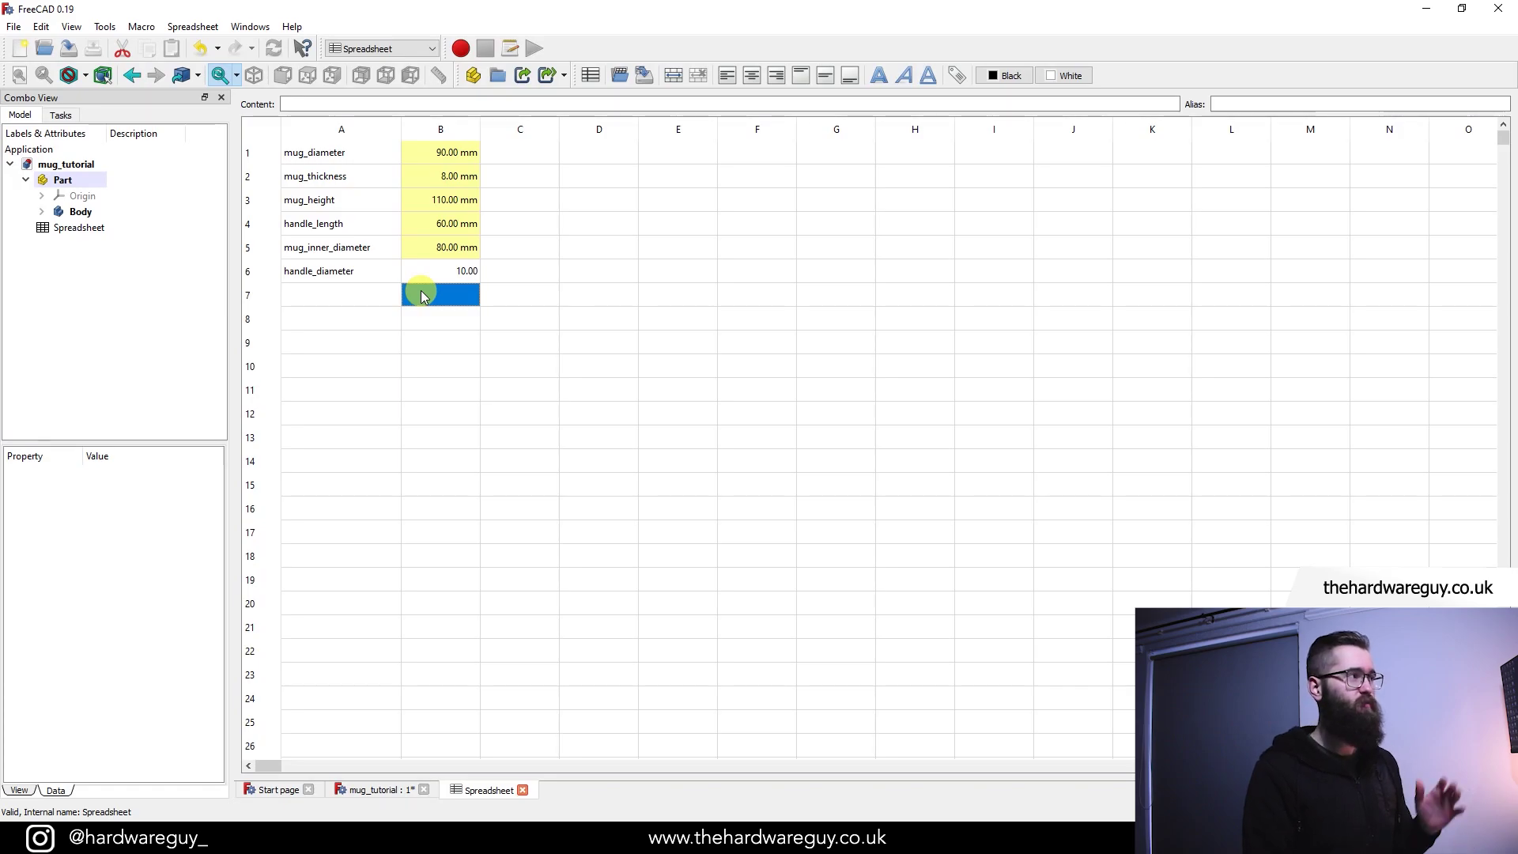
{"action": "left_click", "coordinate": [462, 272]}
{"action": "left_click", "coordinate": [500, 278]}
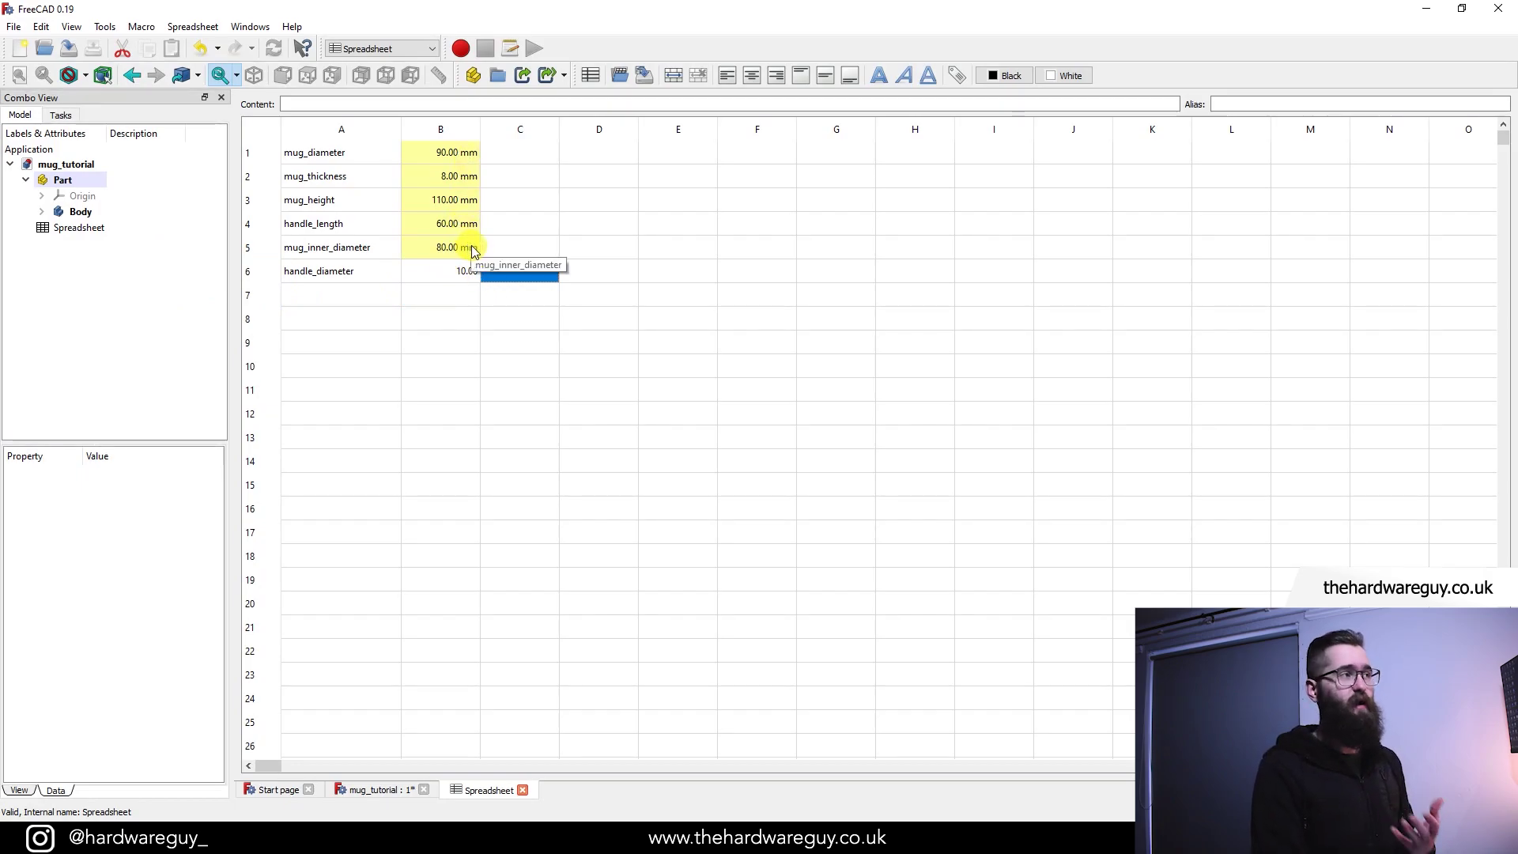
{"action": "left_click", "coordinate": [463, 270]}
{"action": "left_click", "coordinate": [503, 272]}
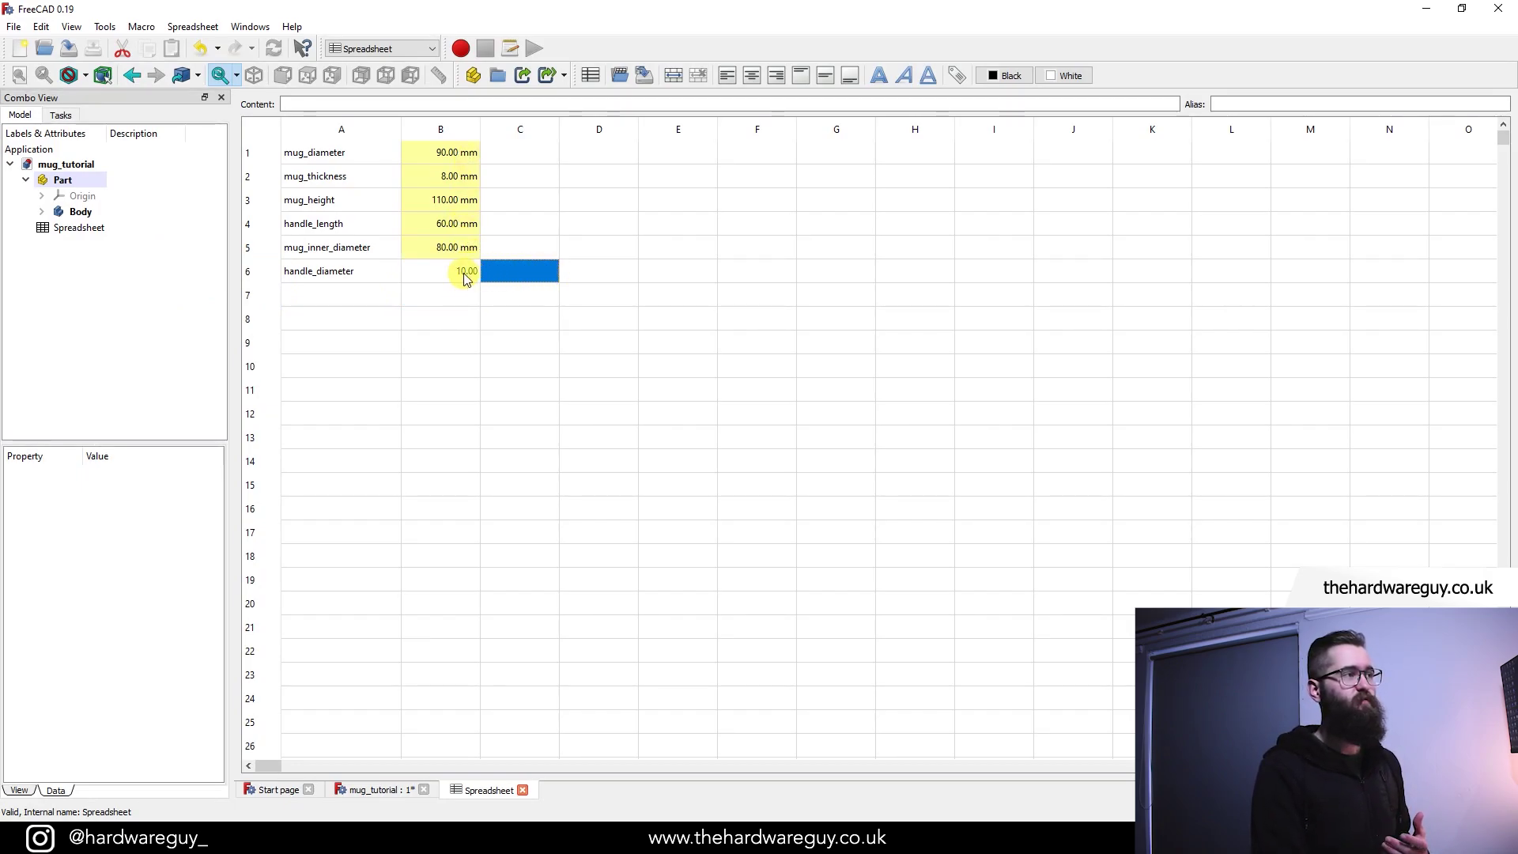
- Give the handle_diameter value in cell B6 the display unit mm and the alias handle_diameter
{"action": "right_click", "coordinate": [467, 277]}
{"action": "left_click", "coordinate": [486, 286]}
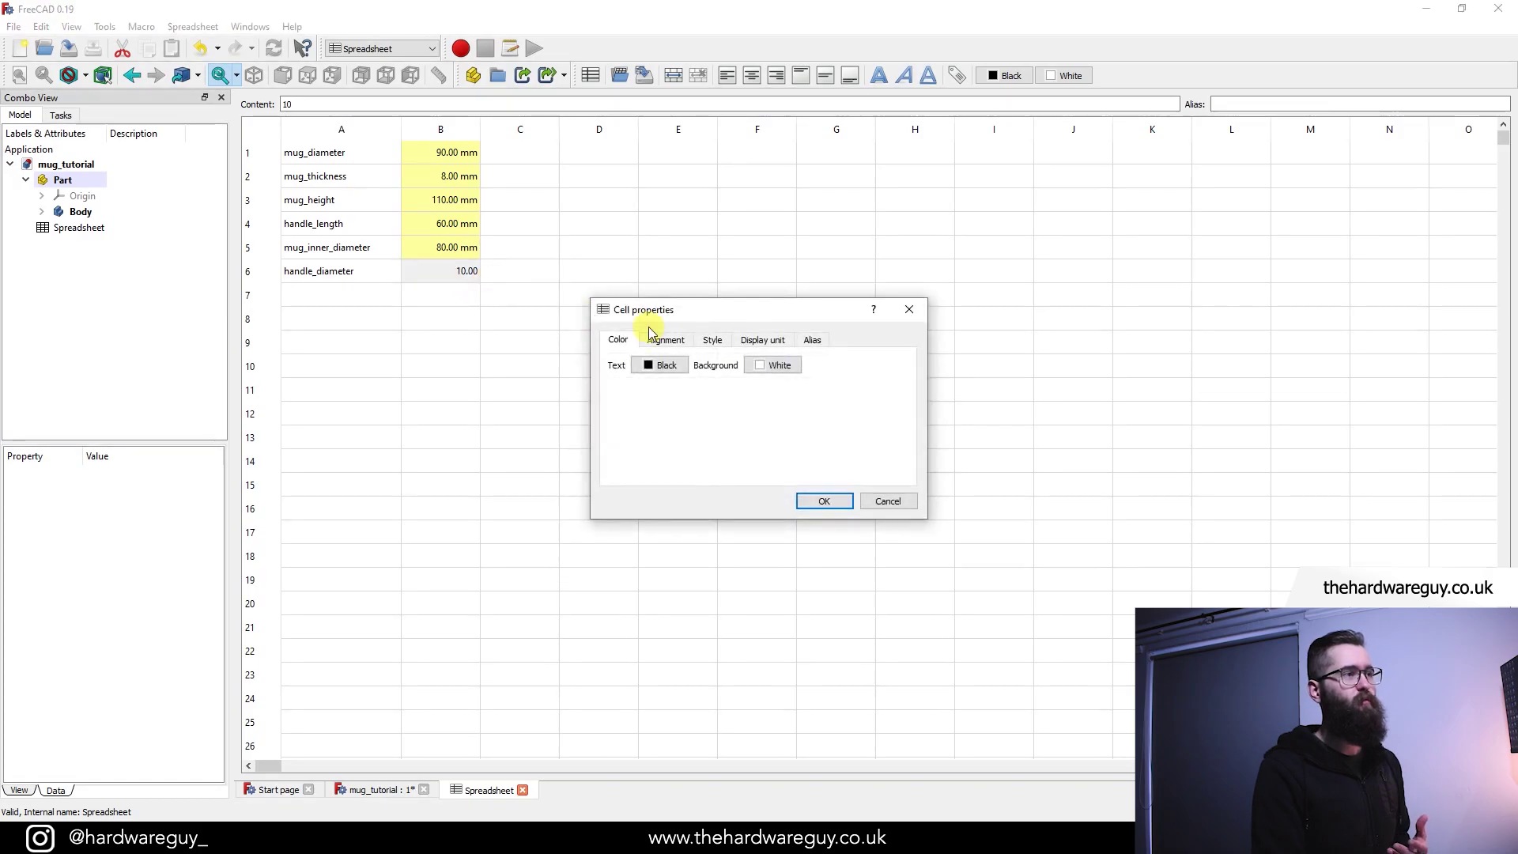
{"action": "left_click", "coordinate": [750, 342]}
{"action": "type", "text": "m"}
{"action": "left_click", "coordinate": [812, 340]}
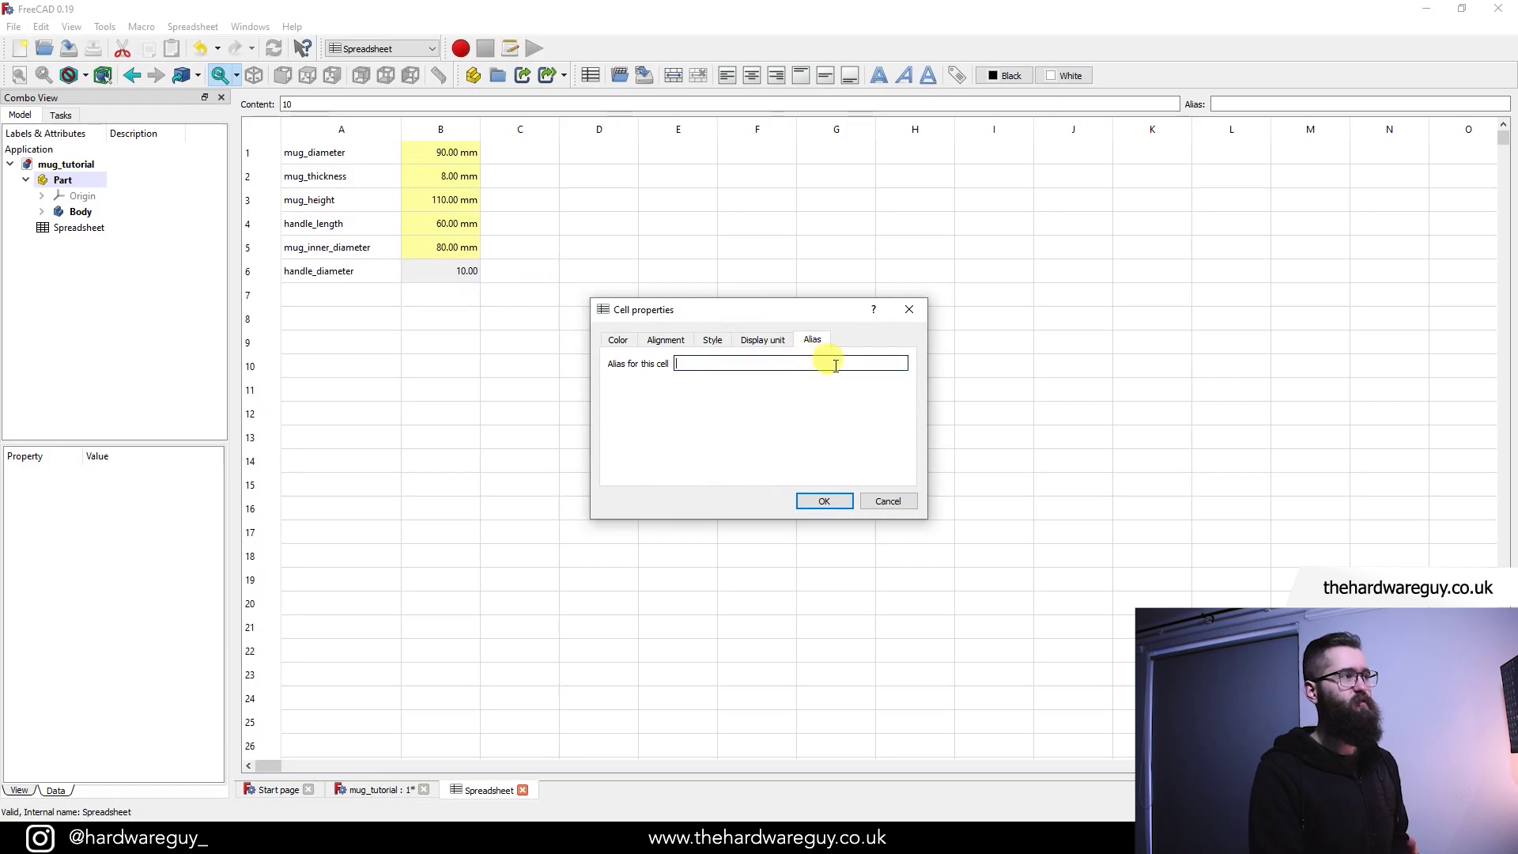
{"action": "type", "text": "handle_diameter"}
{"action": "left_click", "coordinate": [839, 501]}
{"action": "left_click", "coordinate": [529, 282]}
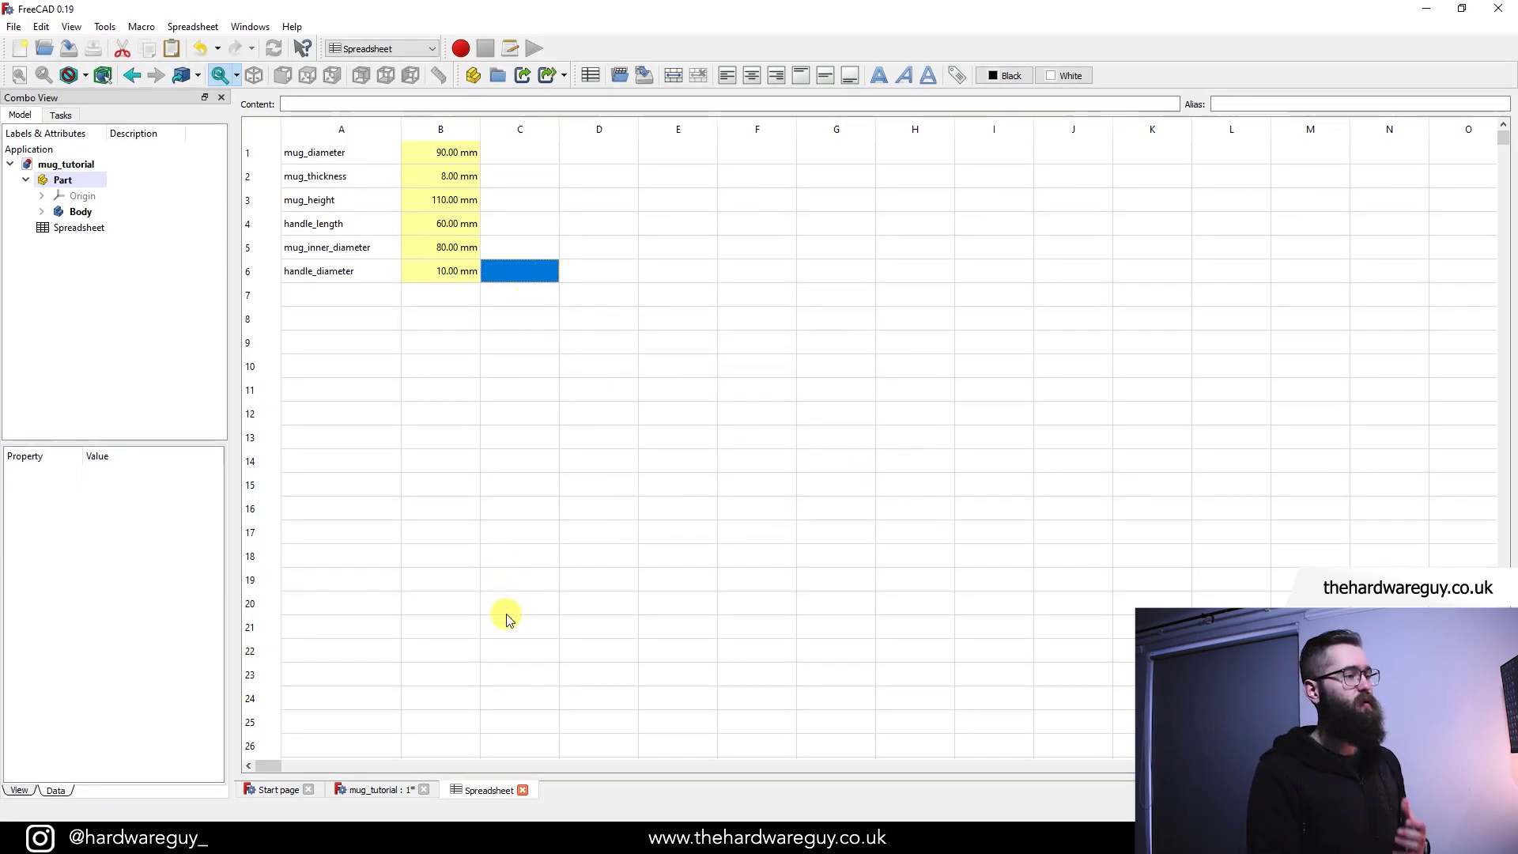
- Activate the body in the mug_tutorial model and create a new sketch on its XY plane
{"action": "left_click", "coordinate": [380, 792]}
{"action": "double_click", "coordinate": [88, 211]}
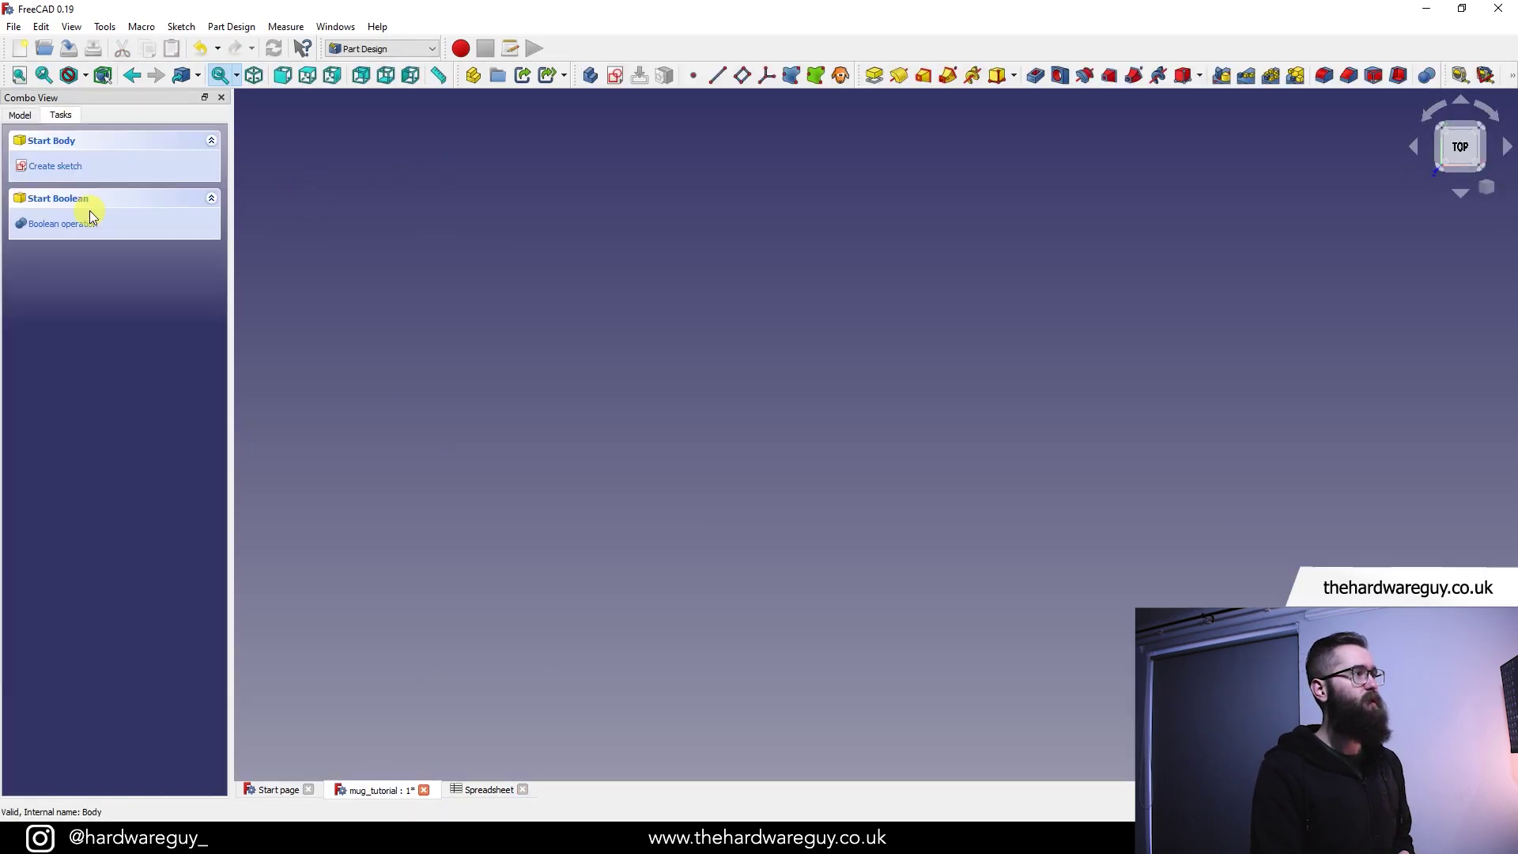
{"action": "left_click", "coordinate": [19, 115]}
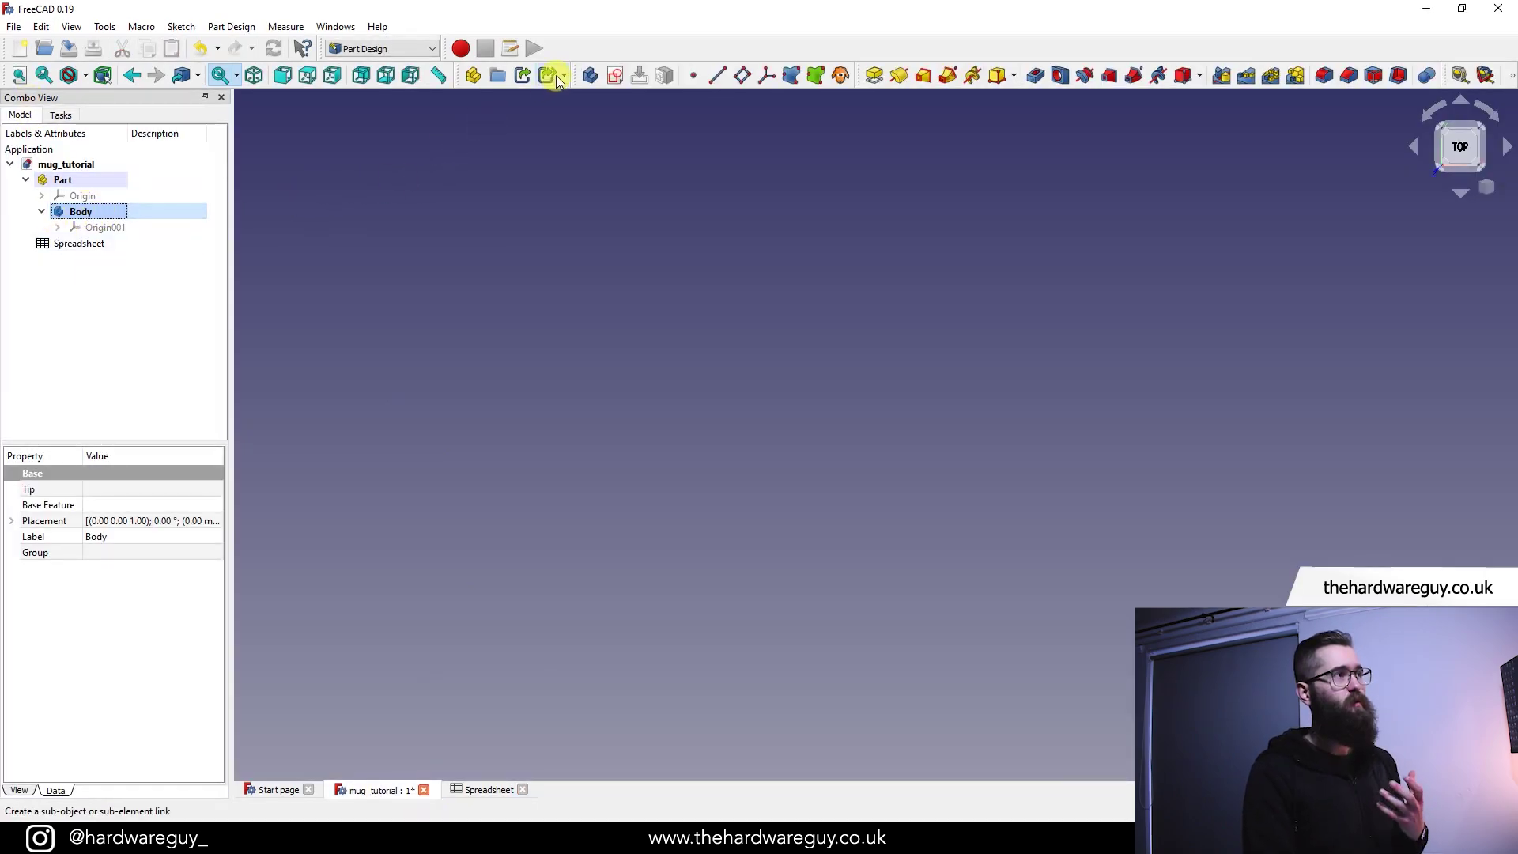
{"action": "left_click", "coordinate": [616, 76]}
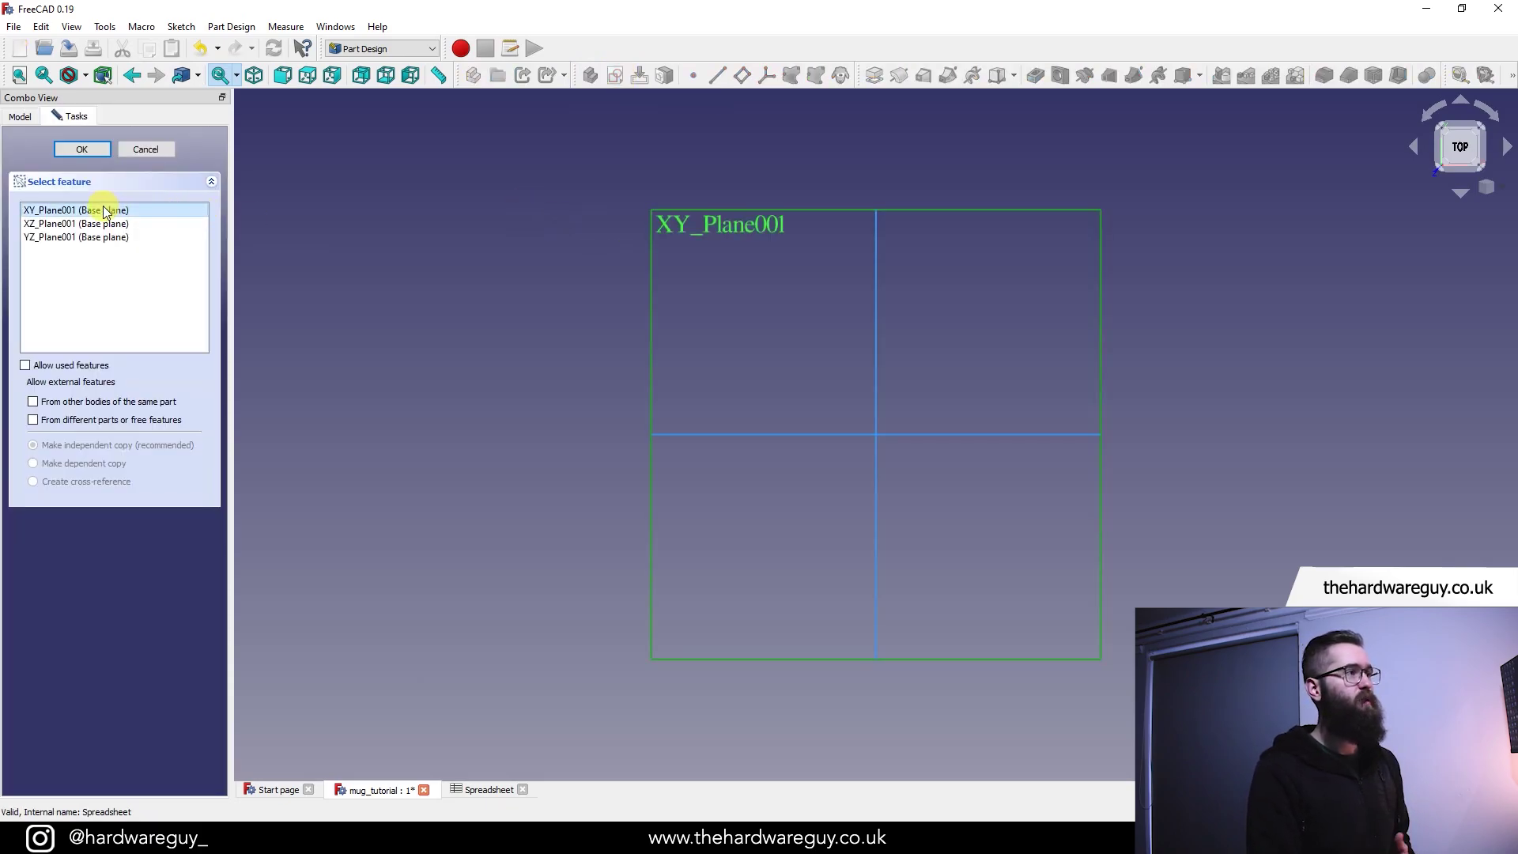
{"action": "left_click", "coordinate": [82, 150]}
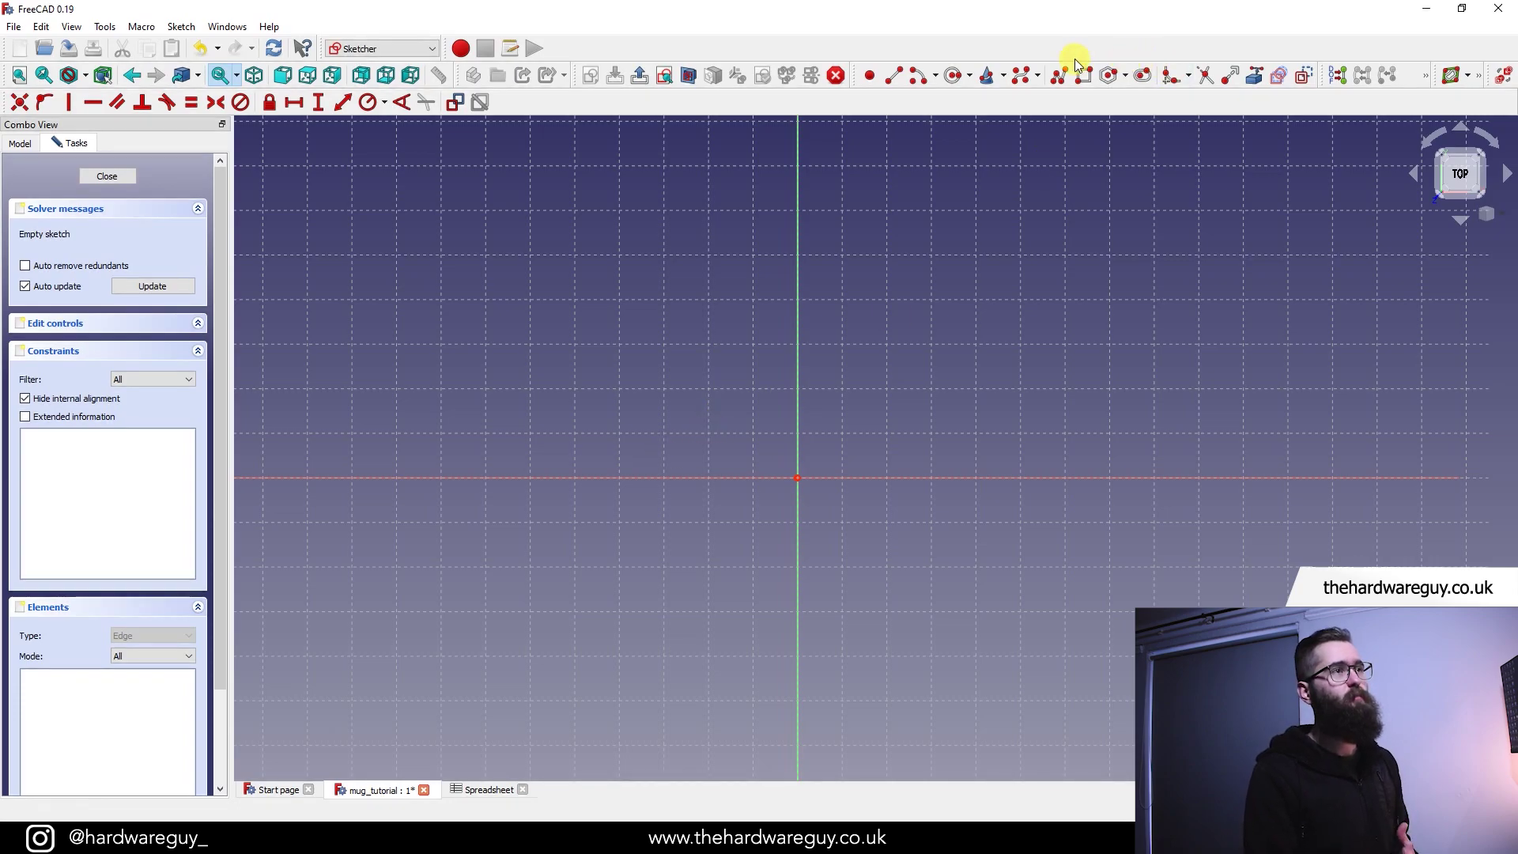
- Sketch a circle of about 34.7 mm radius centred on the origin
{"action": "left_click", "coordinate": [953, 76]}
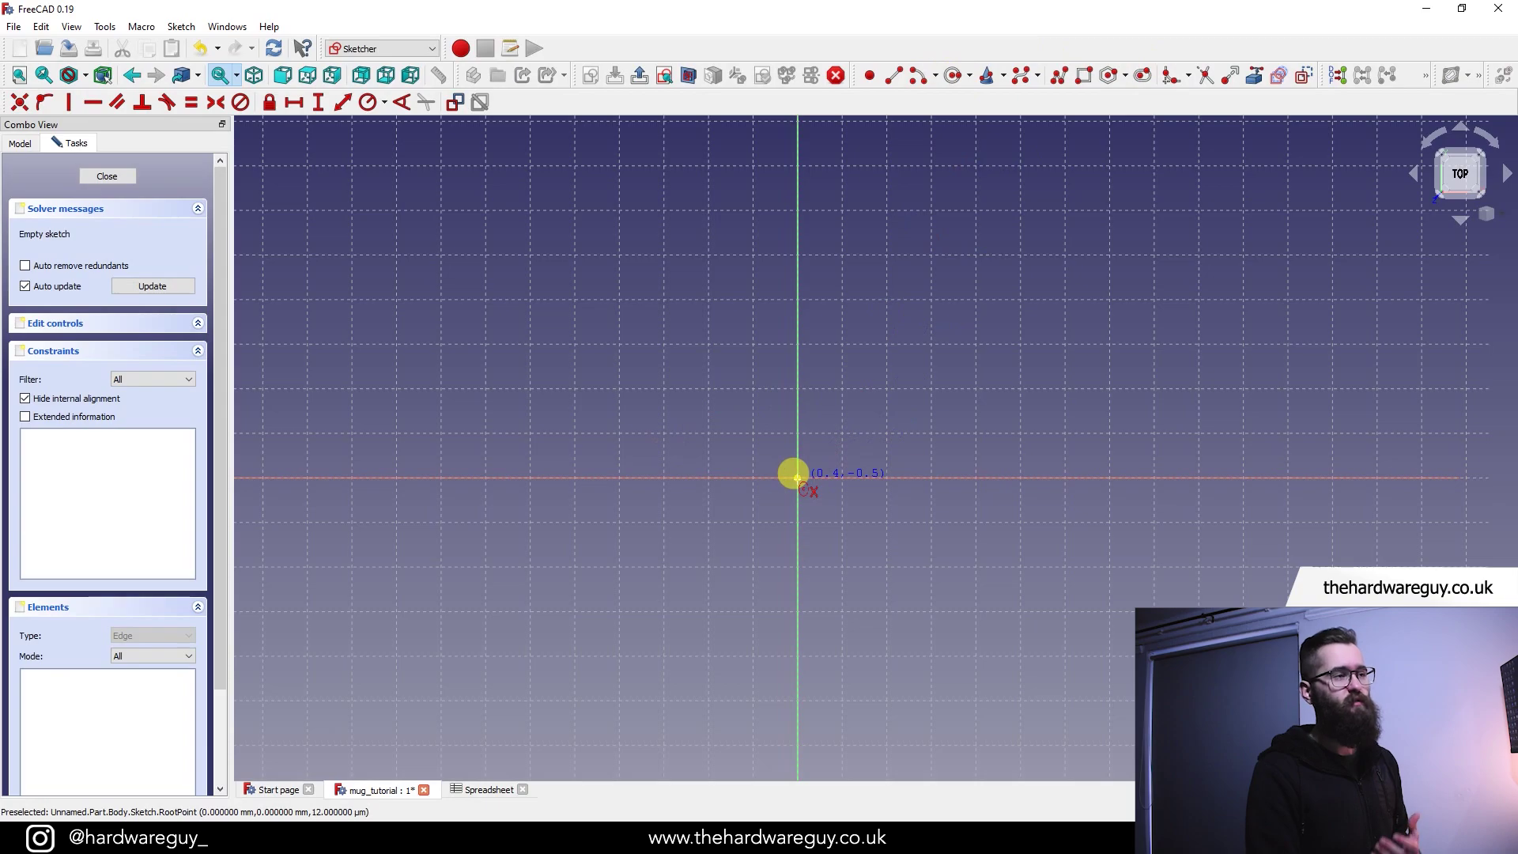
{"action": "left_click", "coordinate": [796, 477]}
{"action": "left_click", "coordinate": [907, 368]}
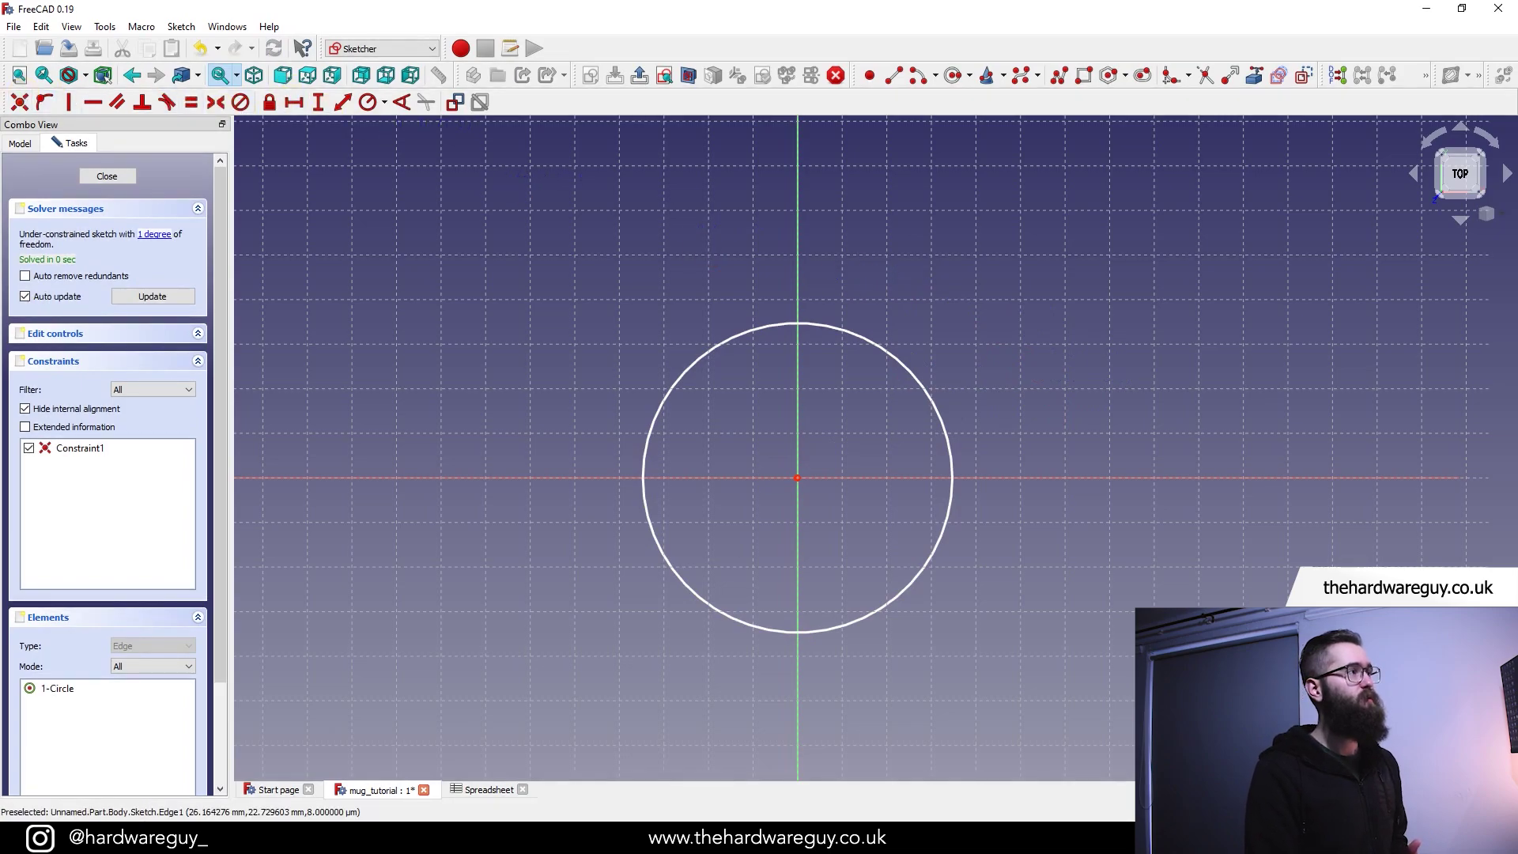
- Constrain the circle's radius with the formula Spreadsheet.mug_diameter / 2
{"action": "left_click", "coordinate": [374, 105]}
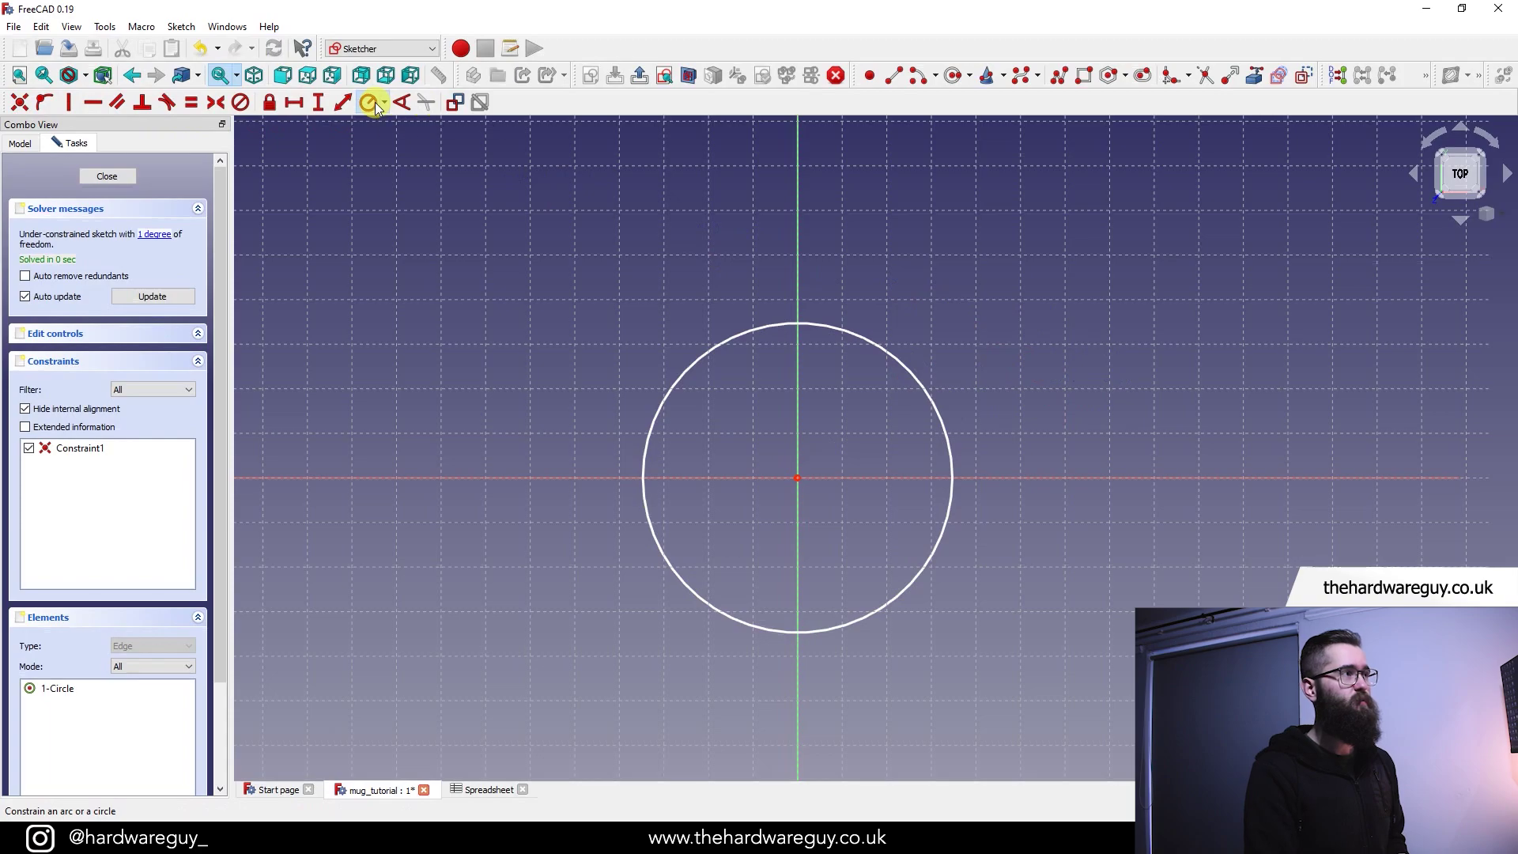
{"action": "left_click", "coordinate": [927, 389]}
{"action": "left_click_drag", "start_coordinate": [740, 350], "coordinate": [1080, 305]}
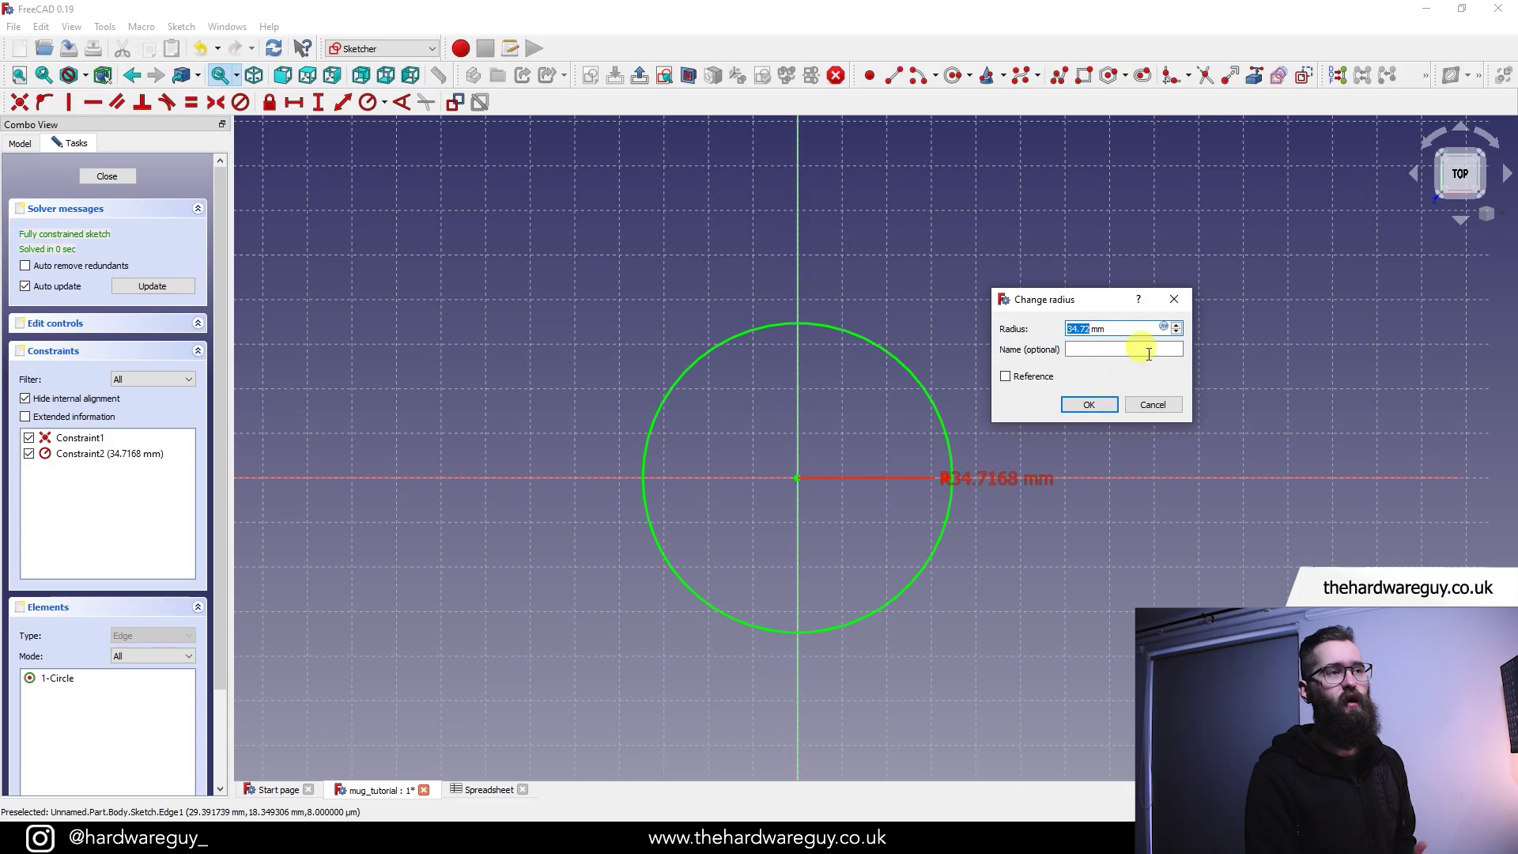
{"action": "left_click", "coordinate": [1165, 328]}
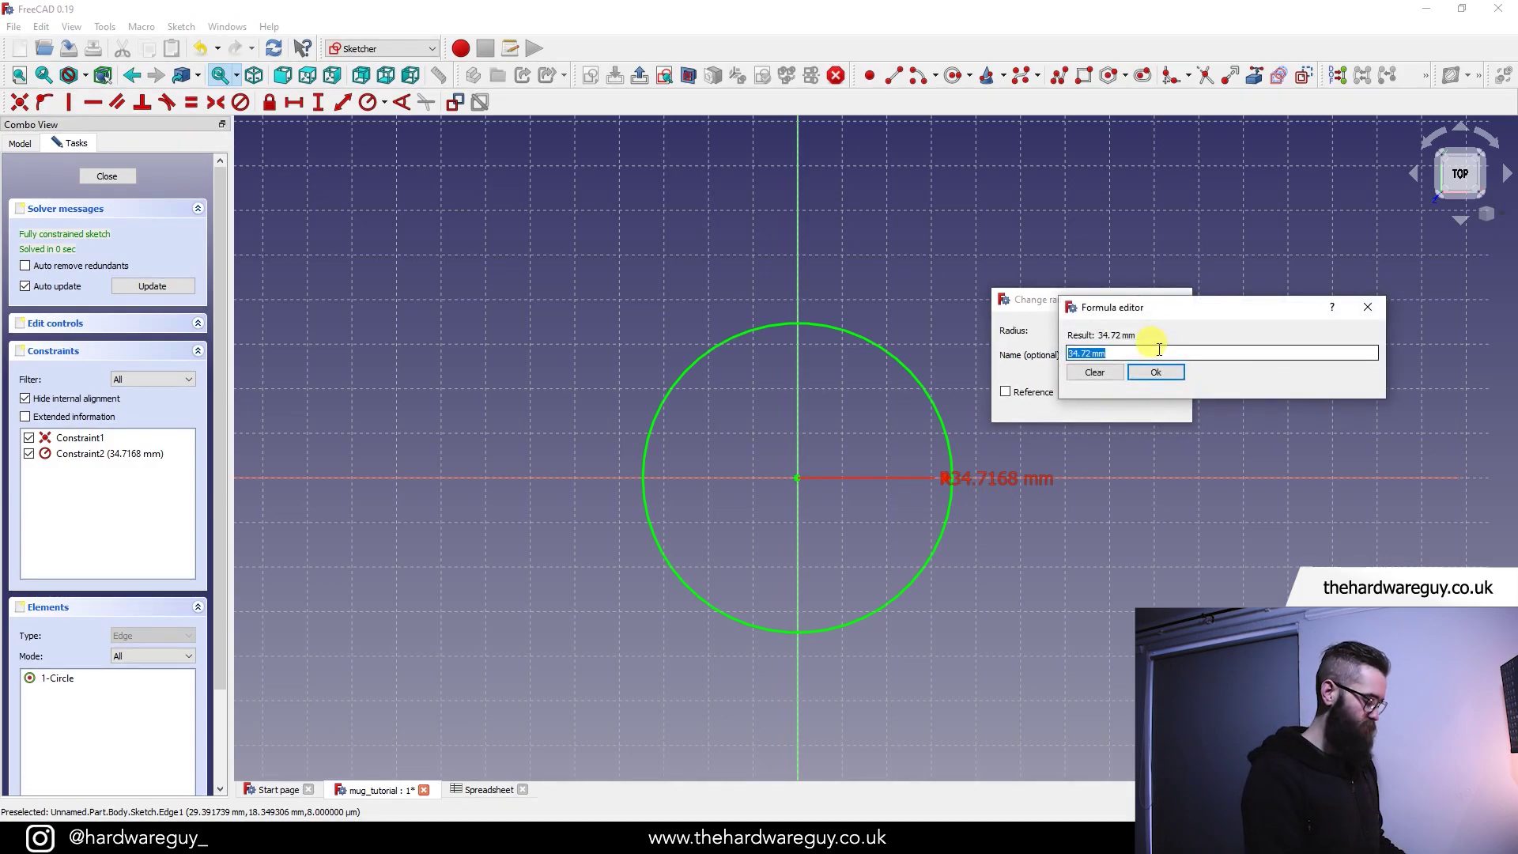
{"action": "type", "text": "Spread"}
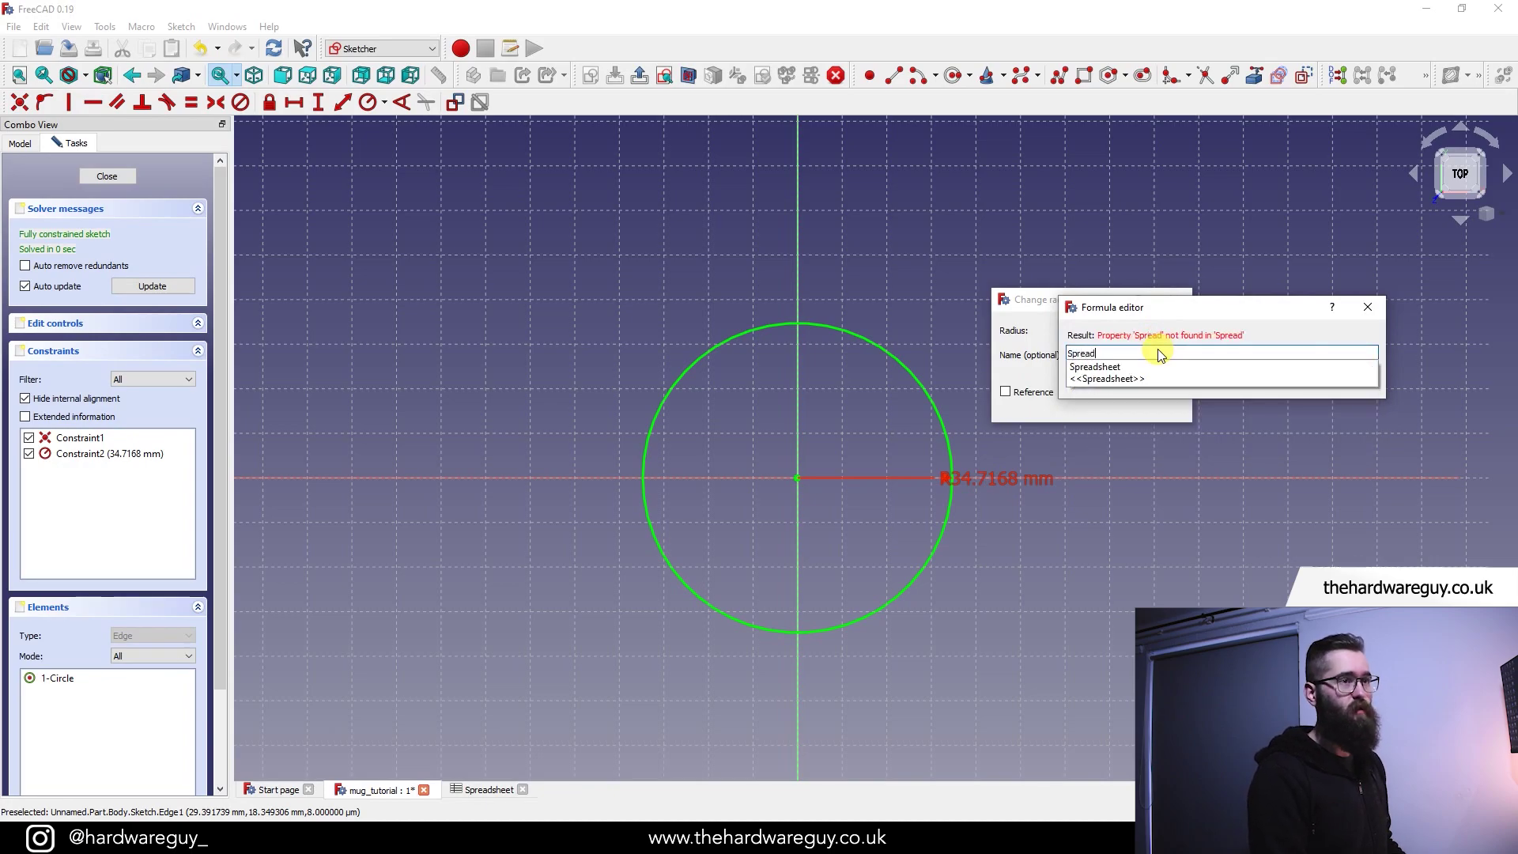
{"action": "key", "text": "Down"}
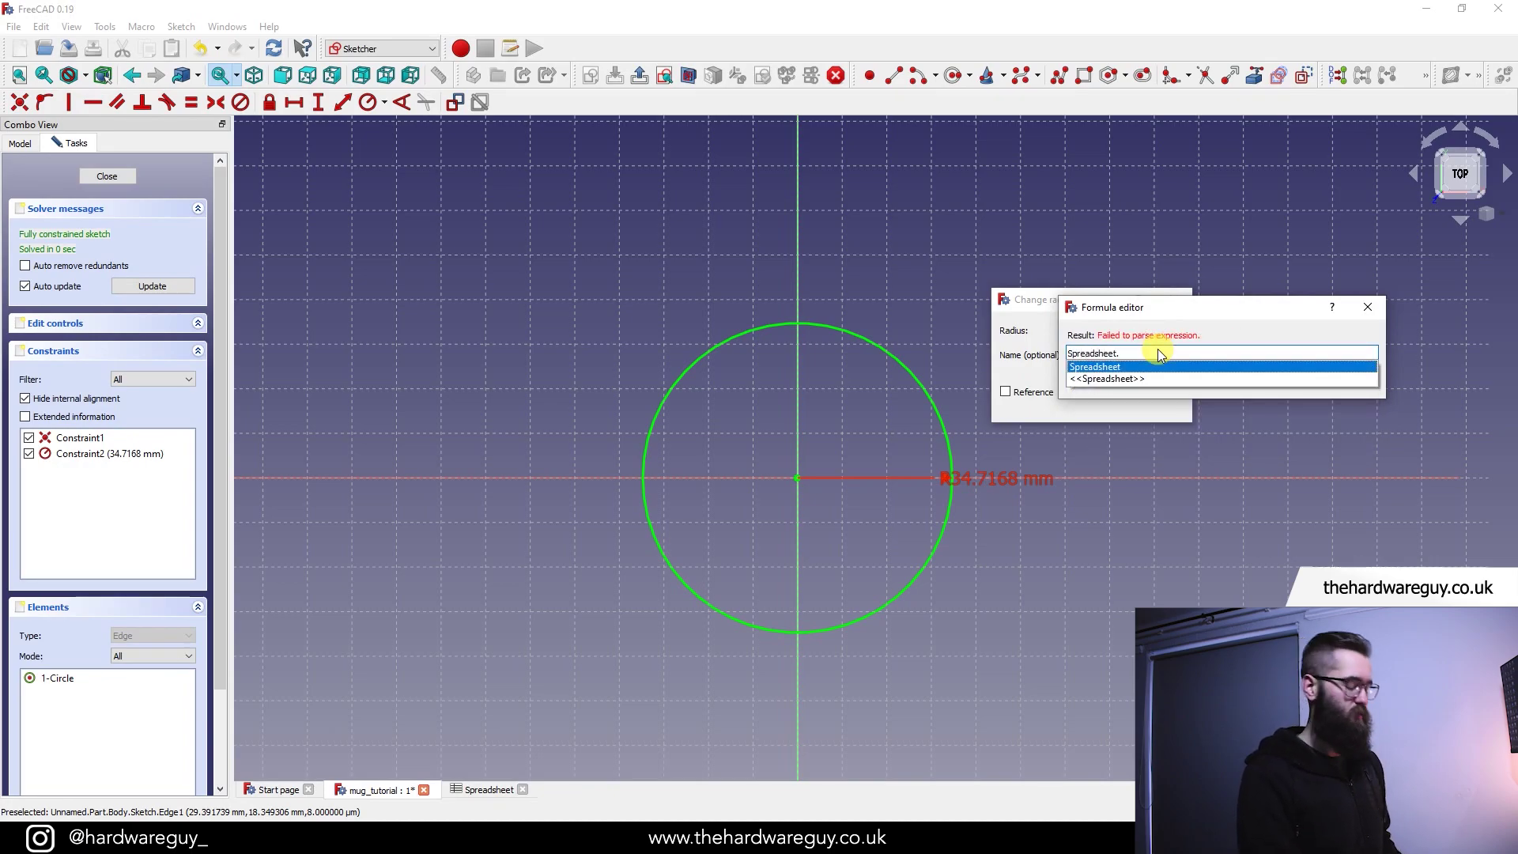
{"action": "type", "text": "mug_diameter"}
{"action": "key", "text": "Return"}
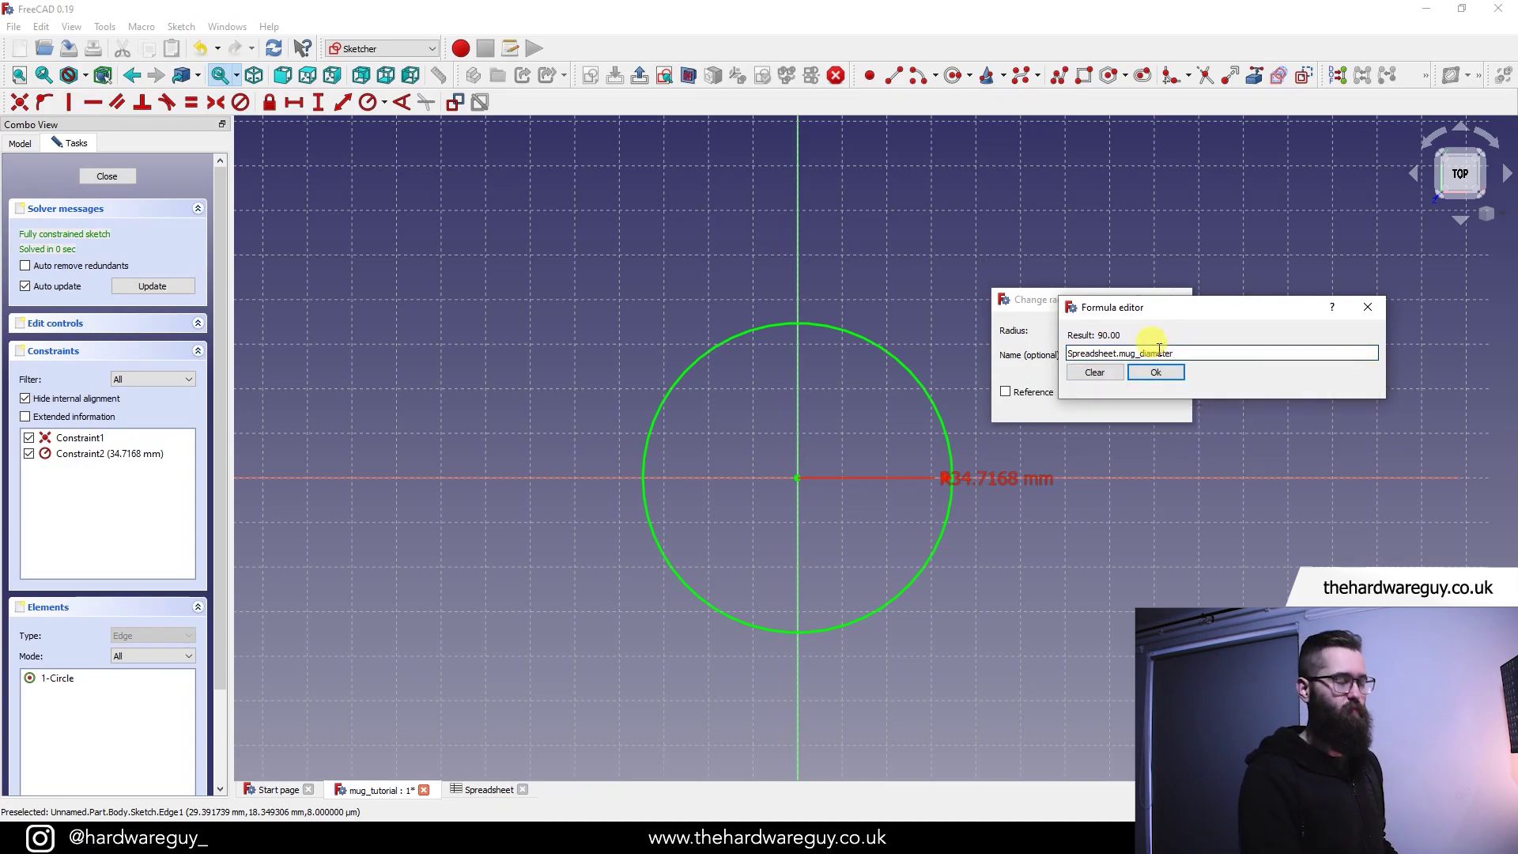
{"action": "type", "text": "/ 2"}
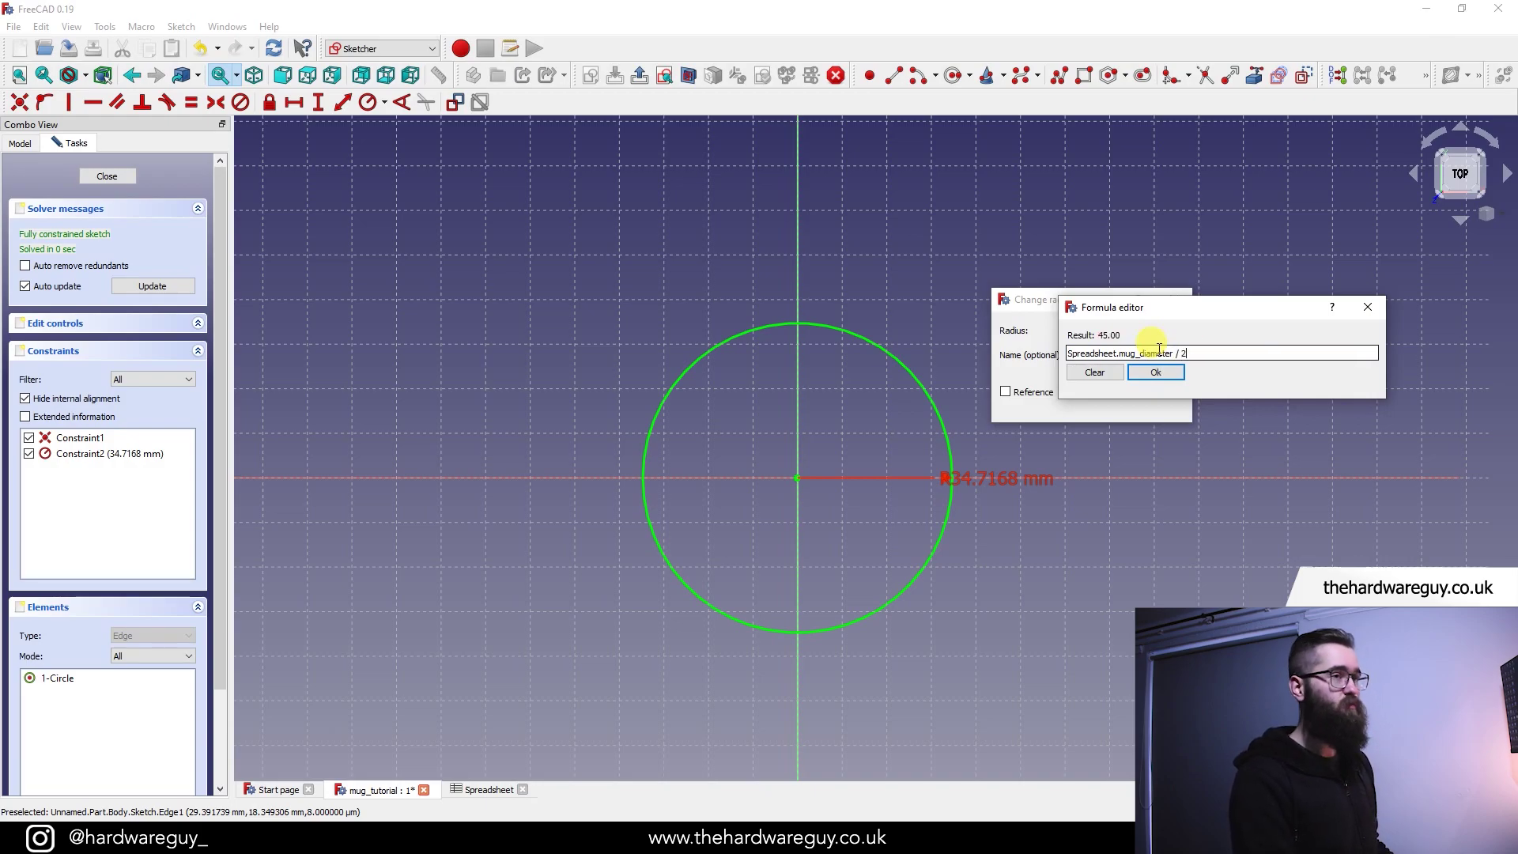
{"action": "left_click", "coordinate": [1155, 371]}
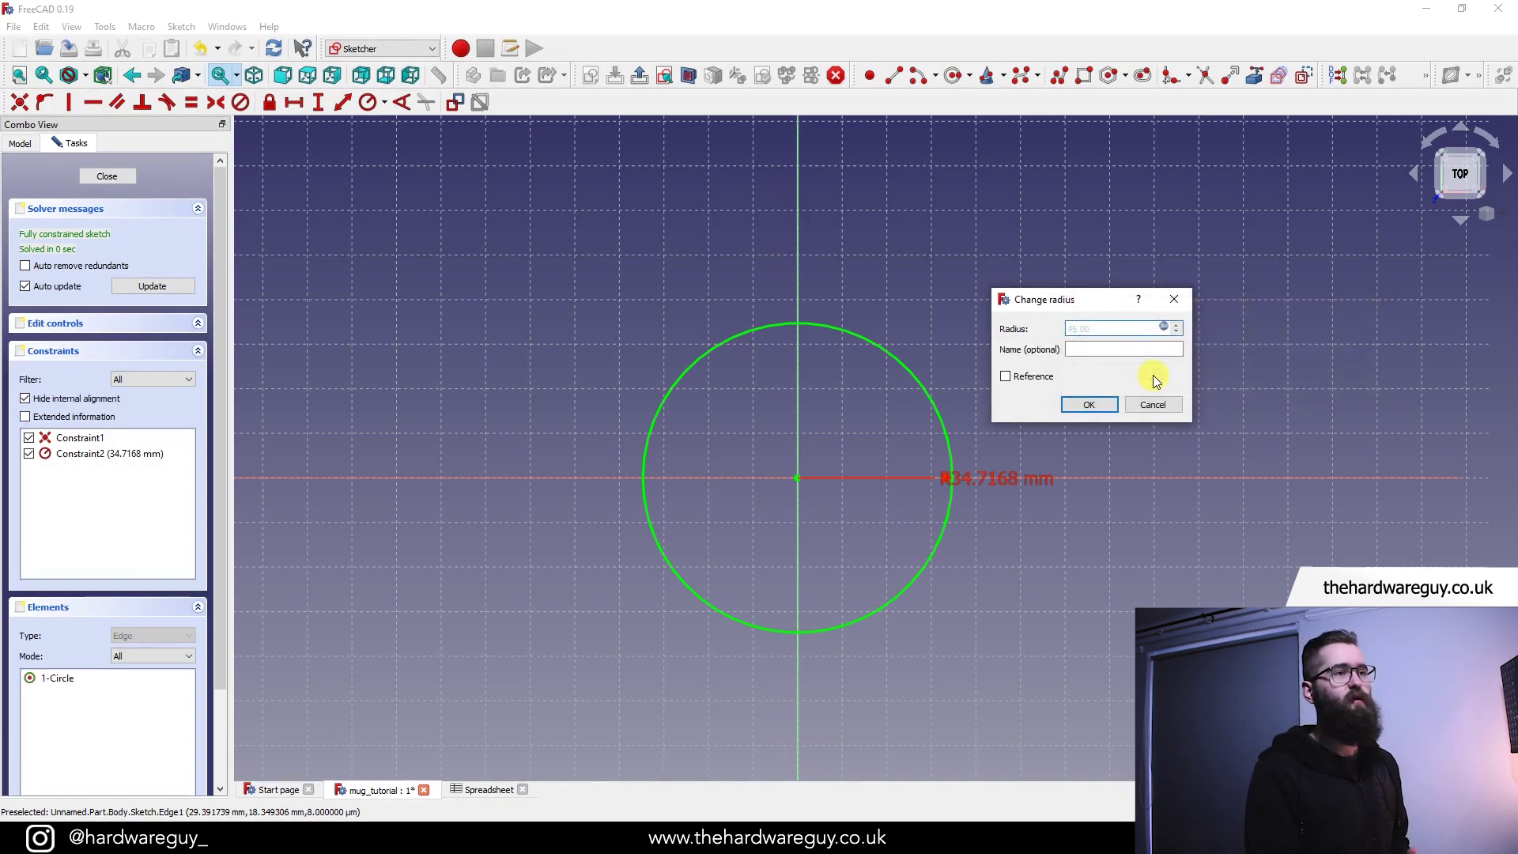
{"action": "left_click", "coordinate": [1078, 403]}
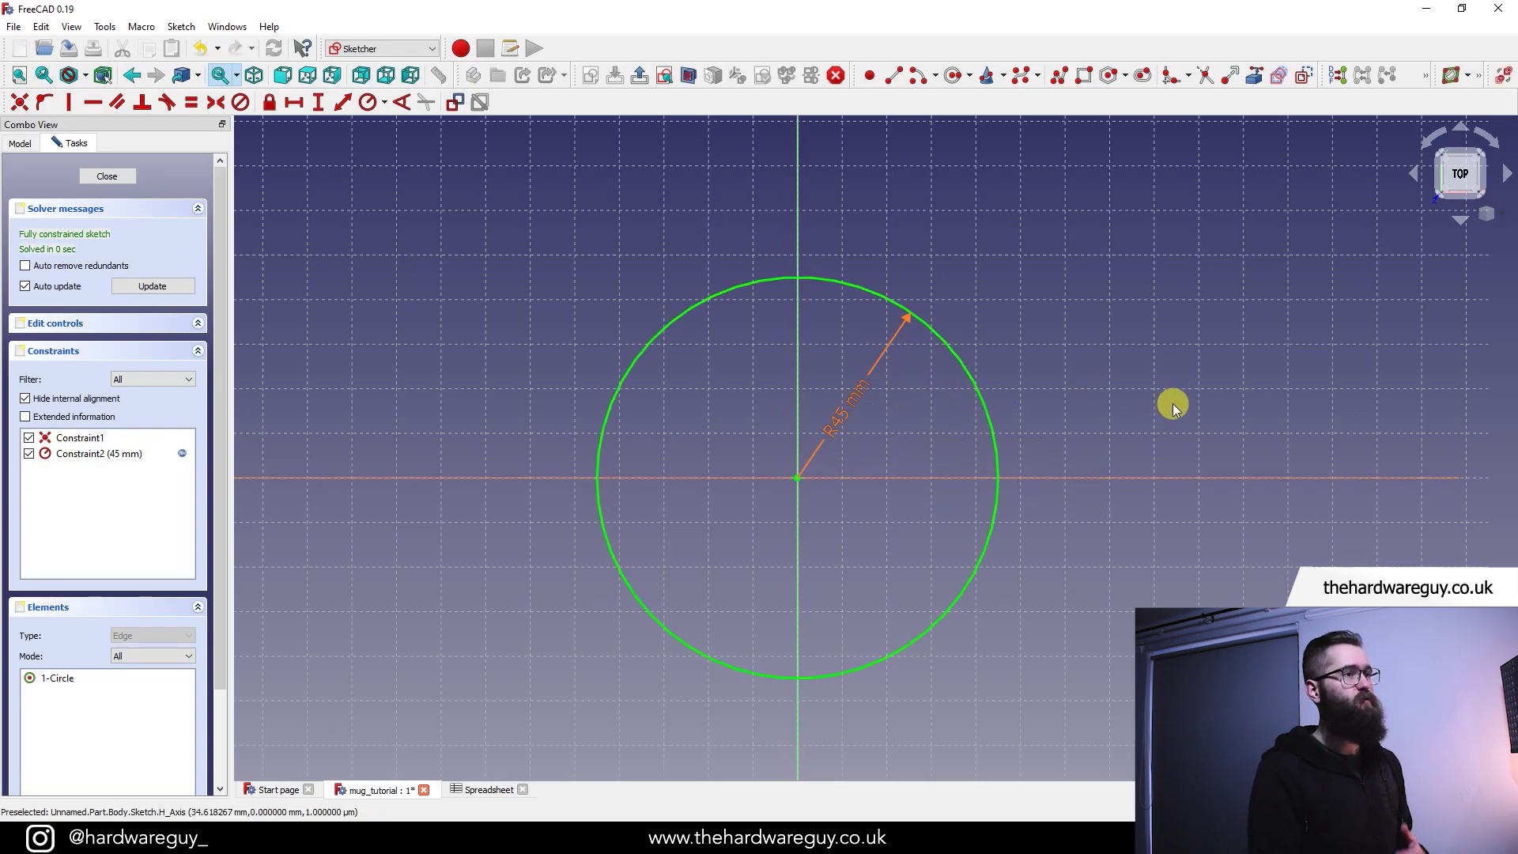
- Close the circle sketch and rename it base in the model tree
{"action": "left_click", "coordinate": [119, 176]}
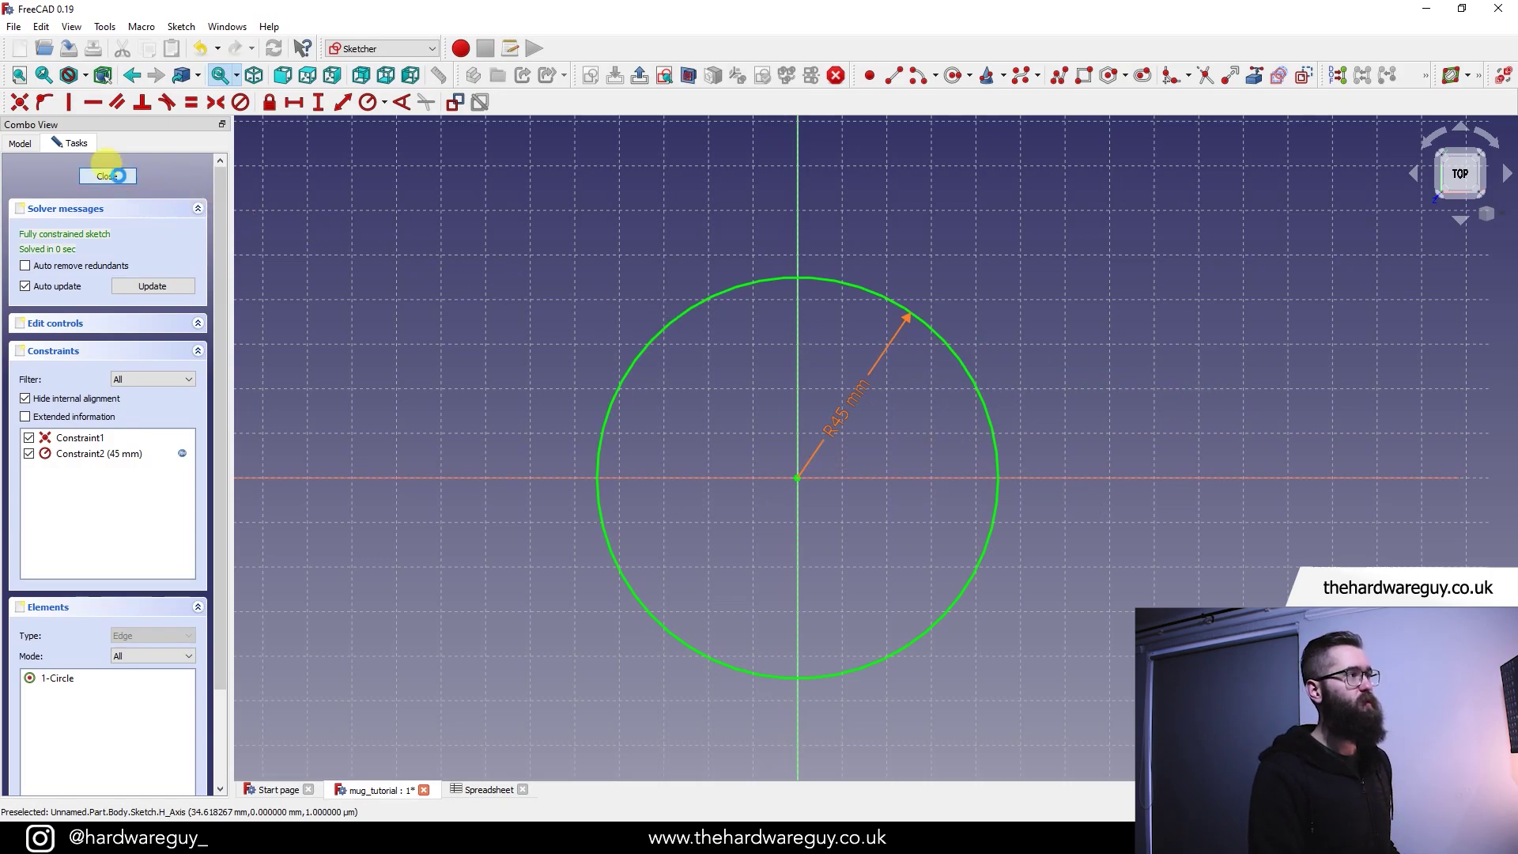
{"action": "right_click", "coordinate": [133, 245]}
{"action": "left_click", "coordinate": [196, 529]}
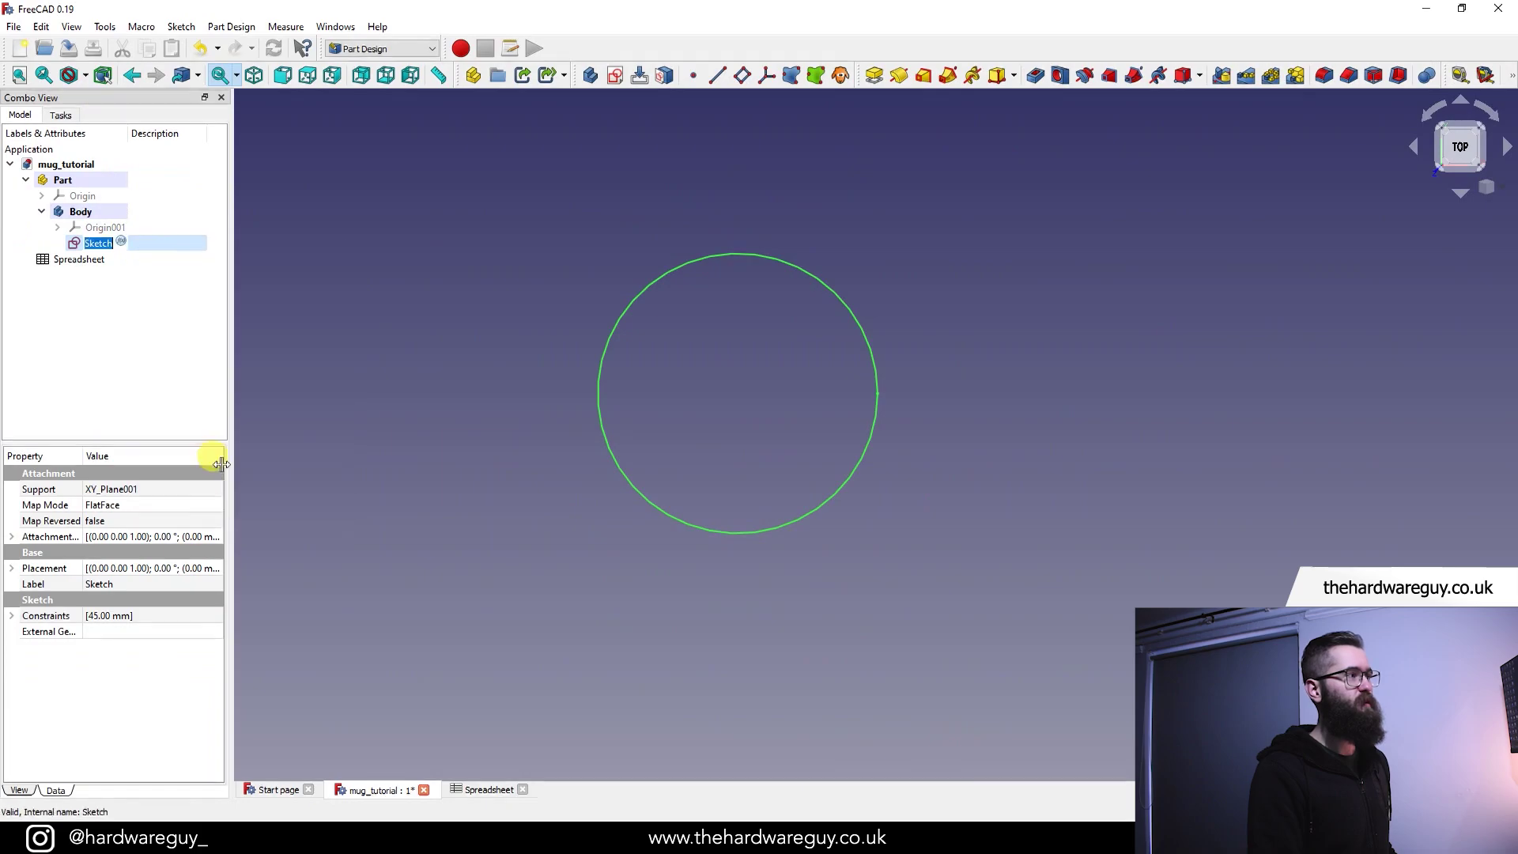
{"action": "type", "text": "base"}
{"action": "left_click", "coordinate": [566, 303]}
- Pad the base sketch with the Part Design workbench, using a trial length of 16 mm
{"action": "left_click", "coordinate": [111, 242]}
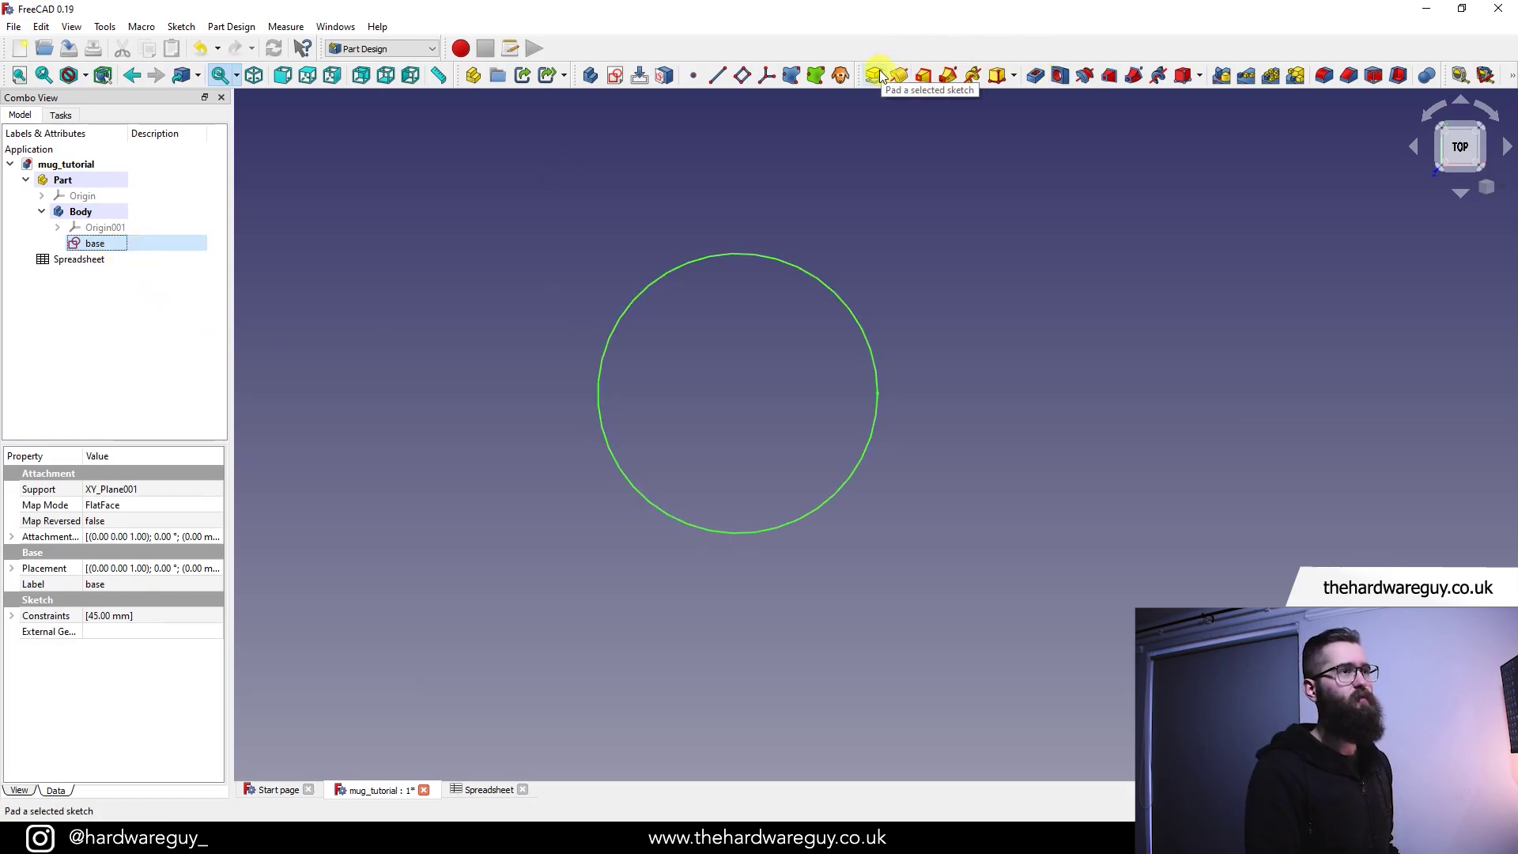
{"action": "left_click", "coordinate": [372, 49]}
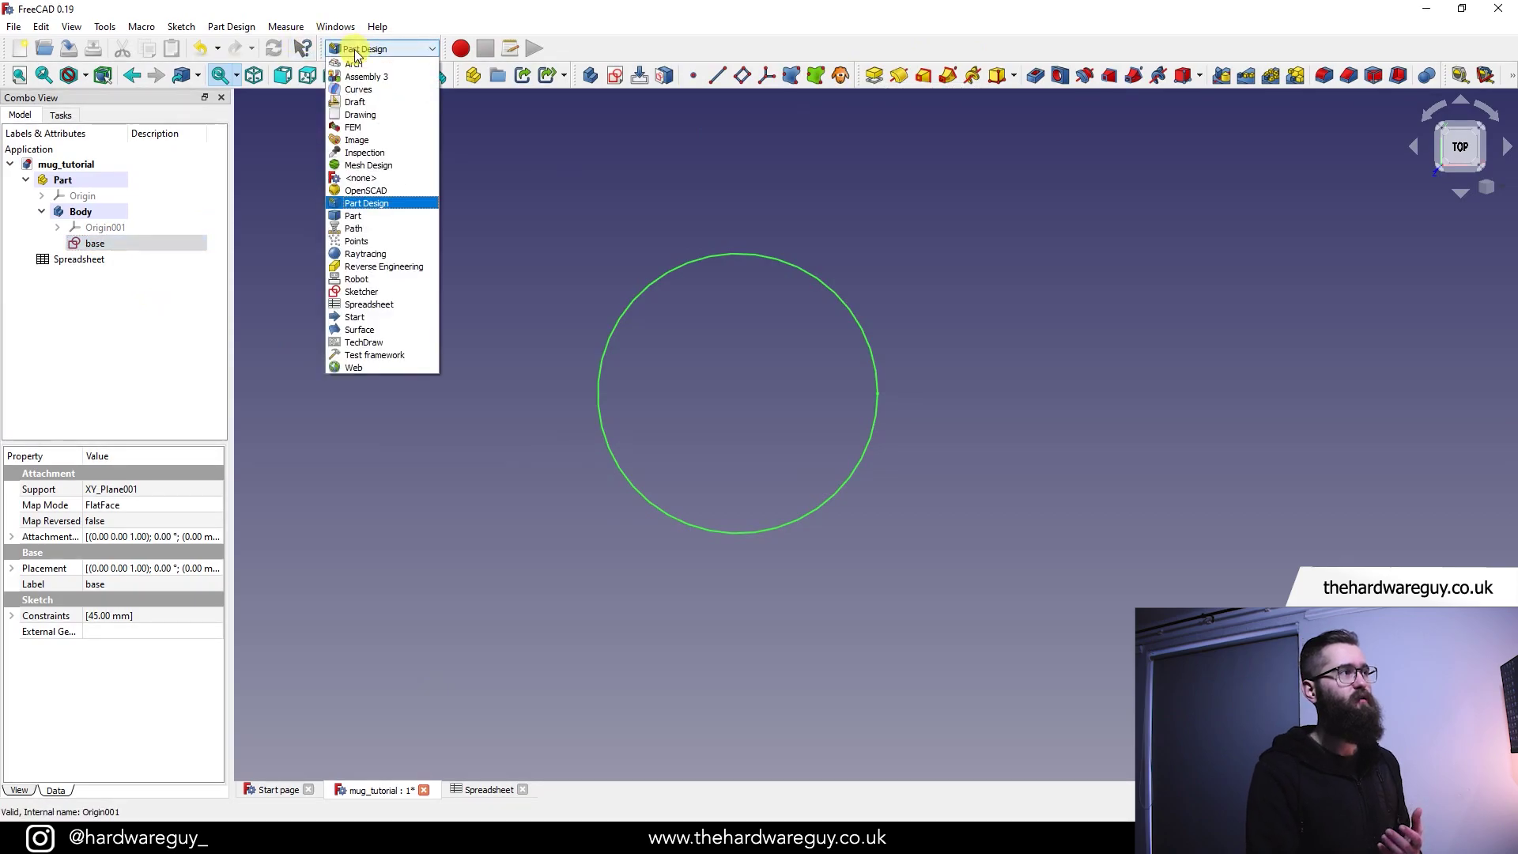
{"action": "left_click", "coordinate": [376, 199]}
{"action": "left_click", "coordinate": [780, 283]}
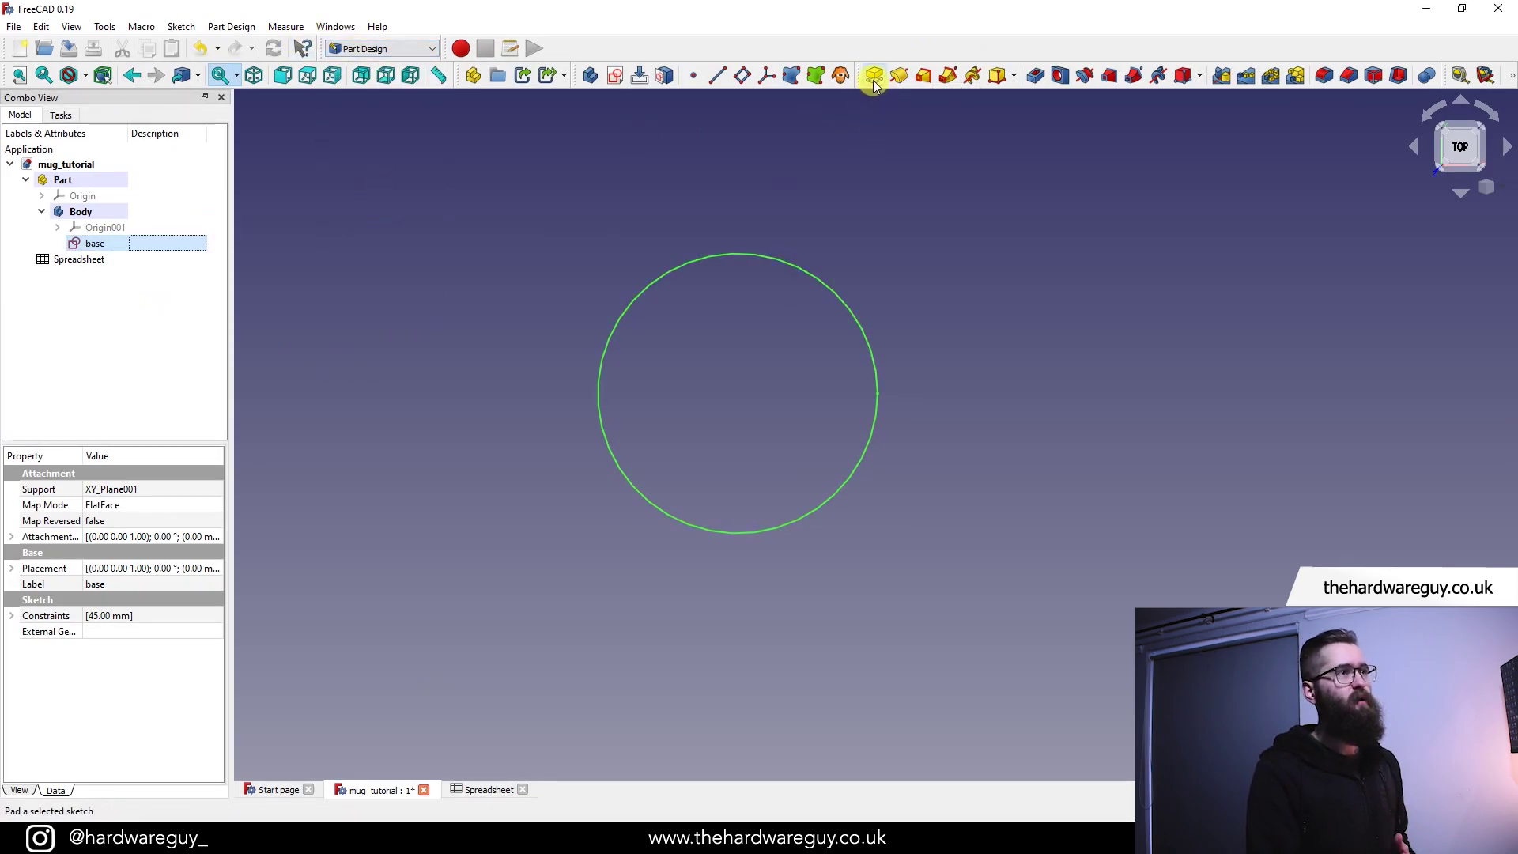
{"action": "left_click", "coordinate": [873, 77]}
{"action": "middle_click_drag", "start_coordinate": [986, 325], "coordinate": [1102, 377]}
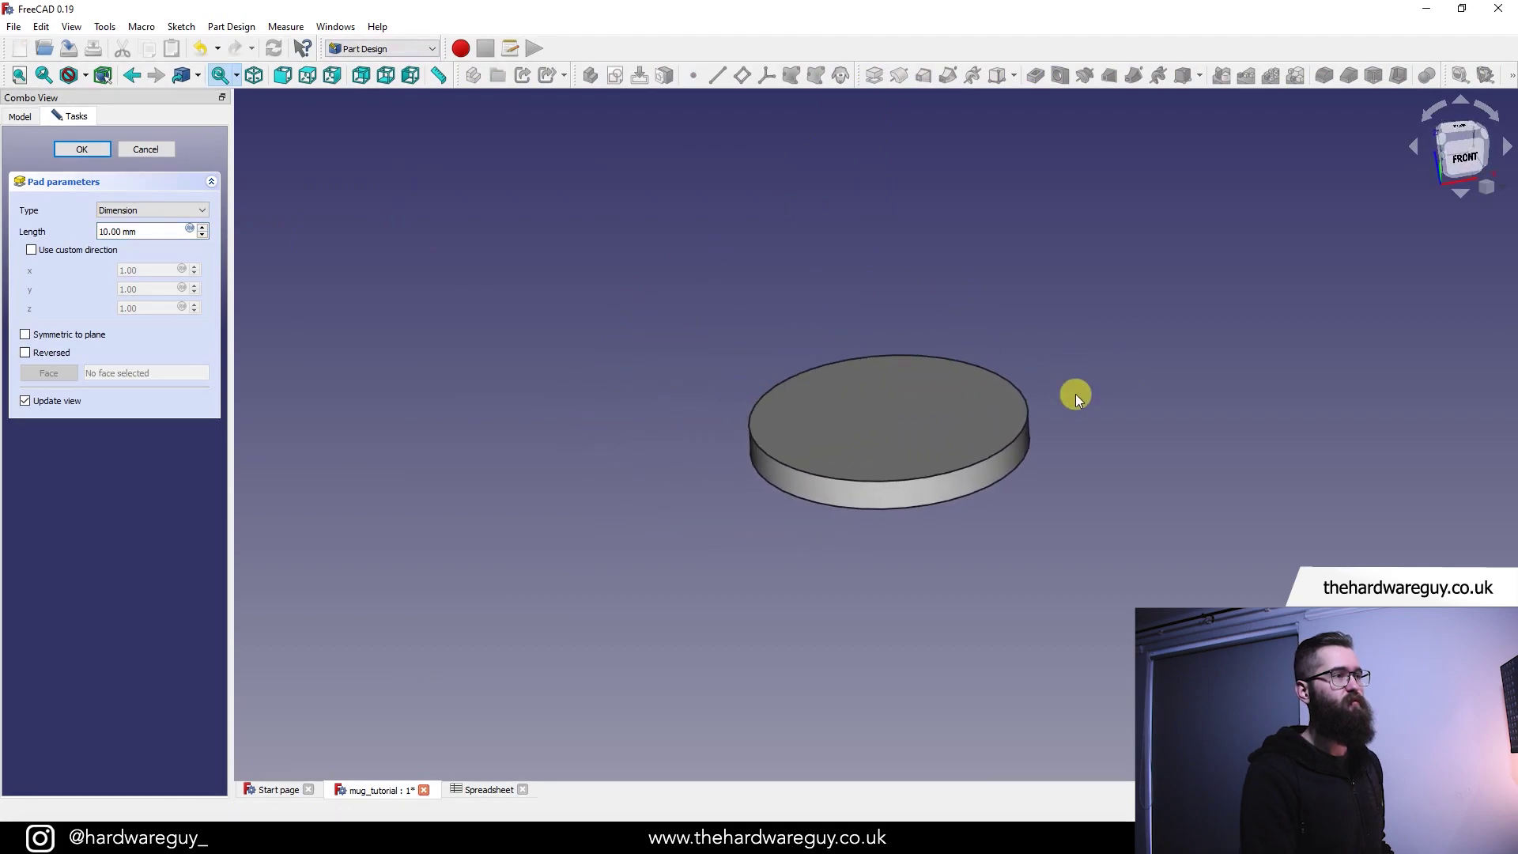
{"action": "scroll", "coordinate": [972, 435], "scroll_direction": "up", "scroll_amount": 3}
{"action": "left_click", "coordinate": [144, 232]}
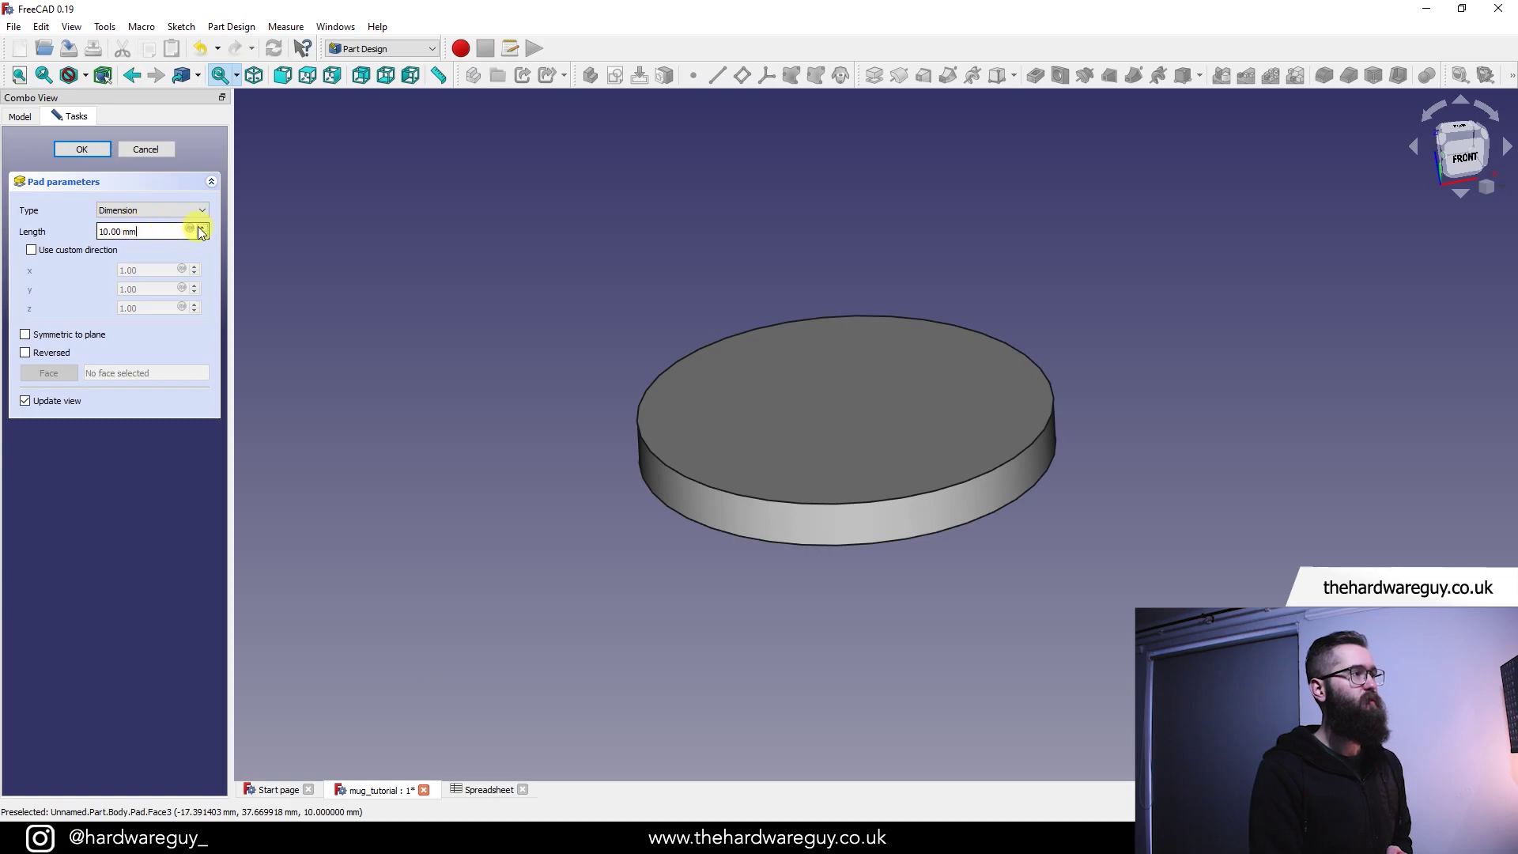
{"action": "scroll", "coordinate": [202, 227], "scroll_direction": "up", "scroll_amount": 6}
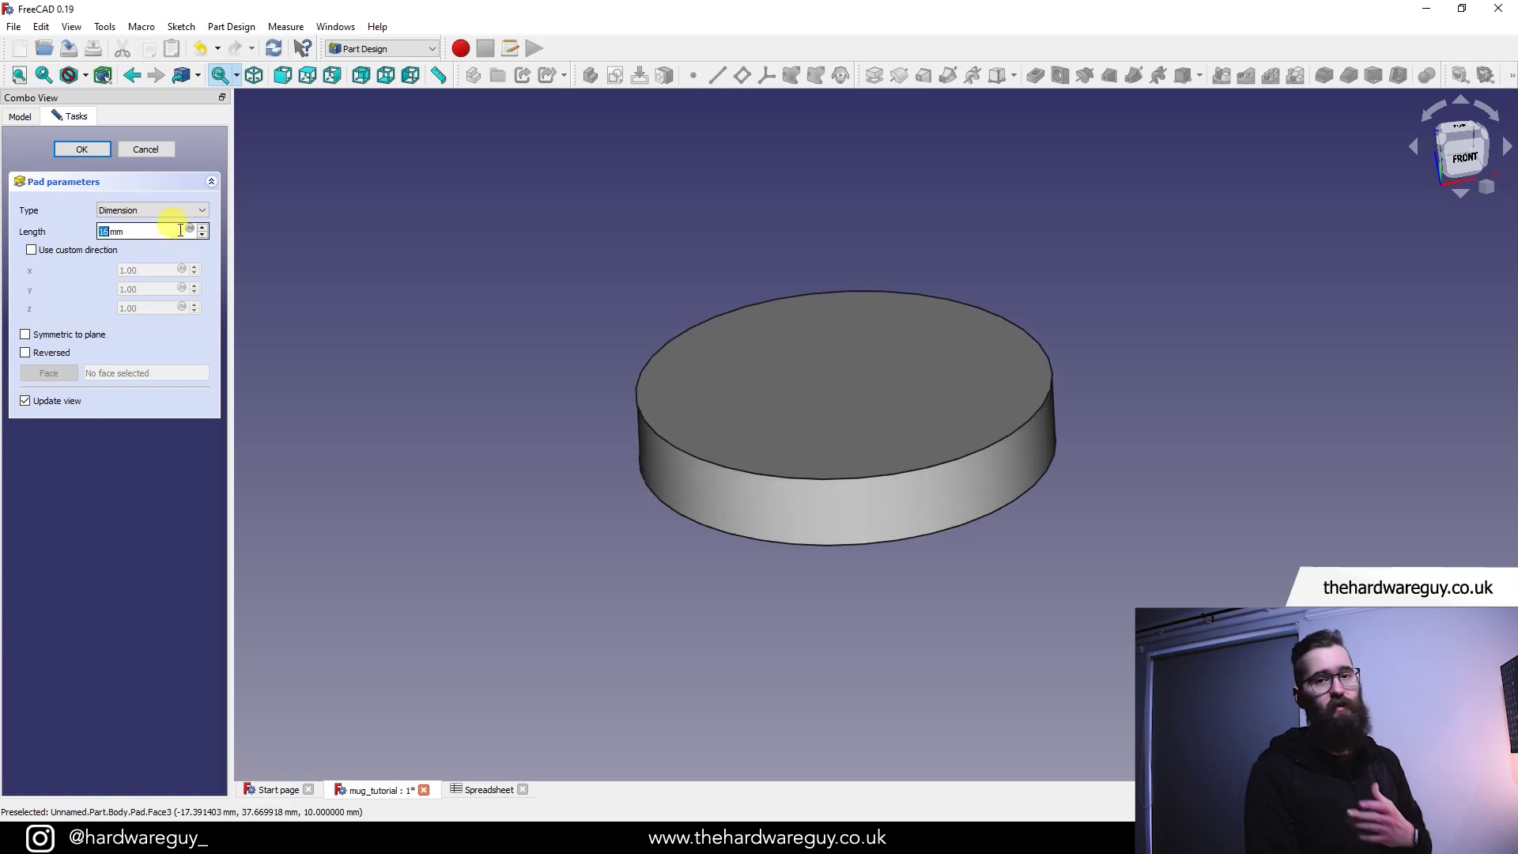
- Drive the pad's length with the formula Spreadsheet.mug_height and finish the pad
{"action": "left_click", "coordinate": [190, 230]}
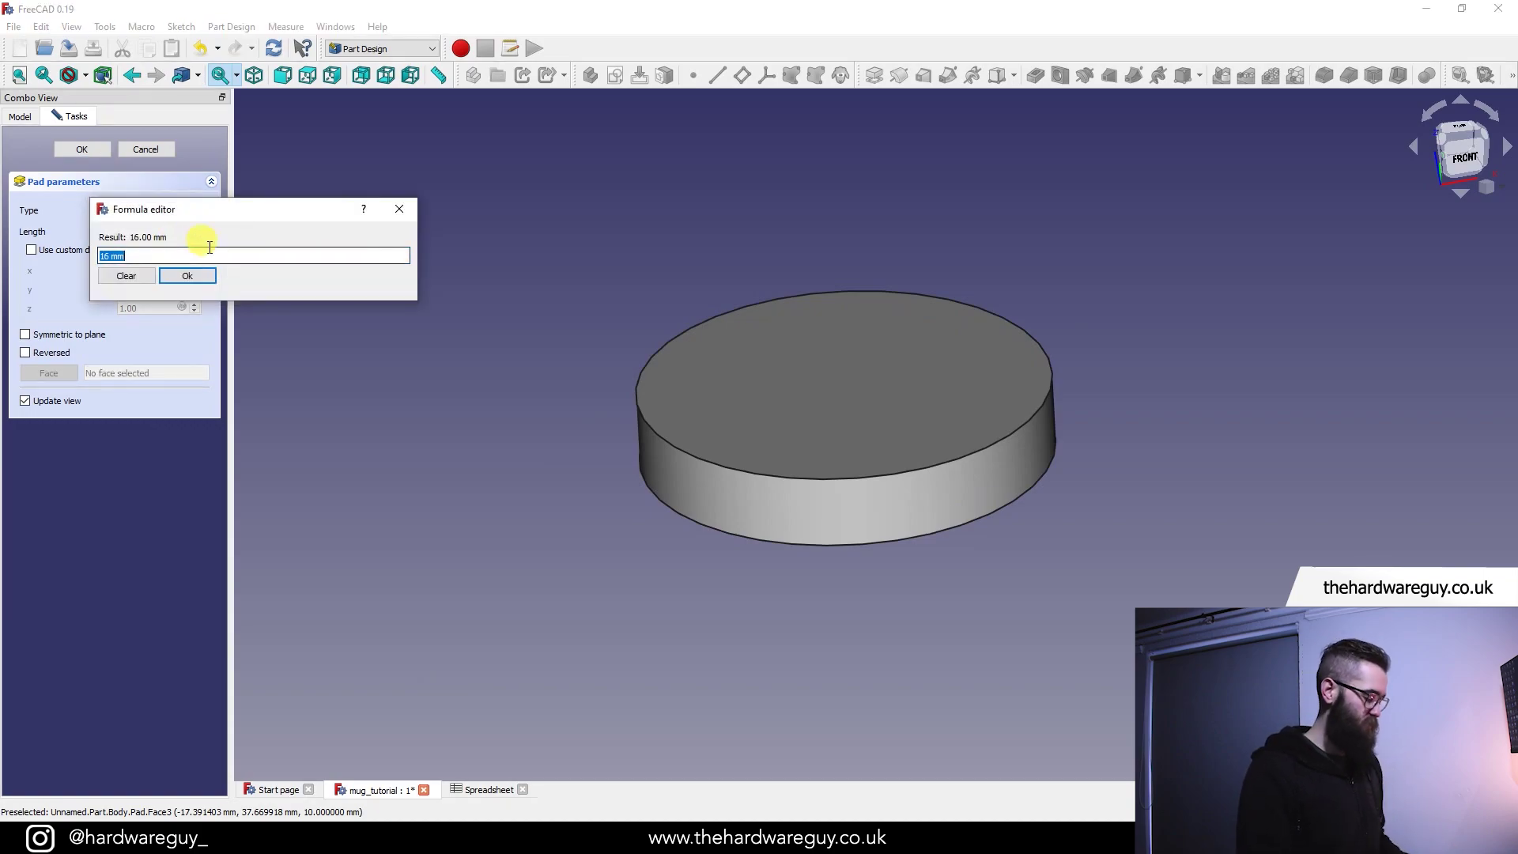
{"action": "type", "text": "Spreadsheet.mug"}
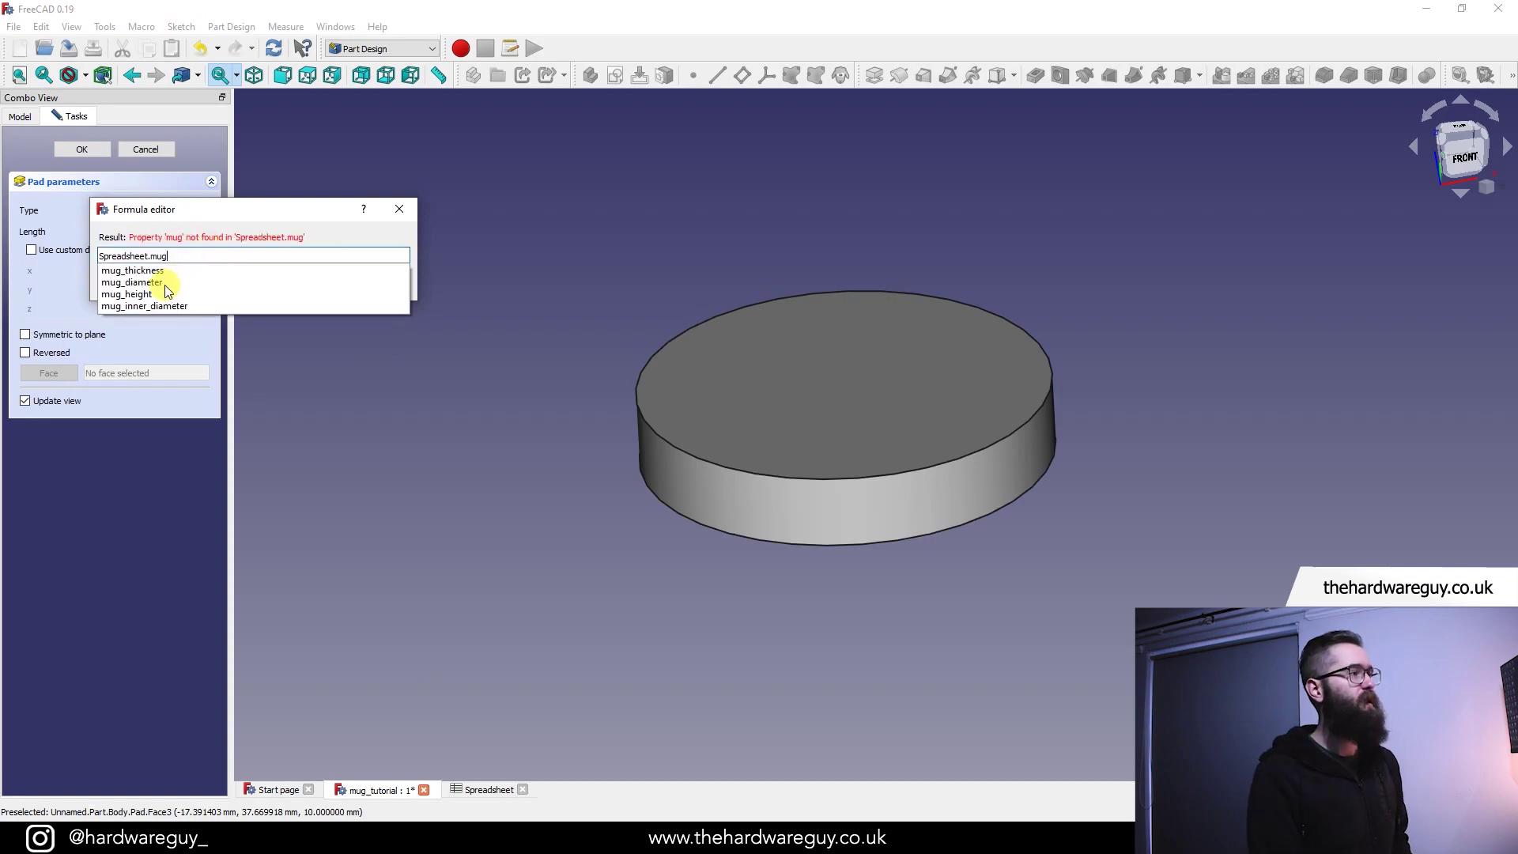
{"action": "left_click", "coordinate": [163, 294]}
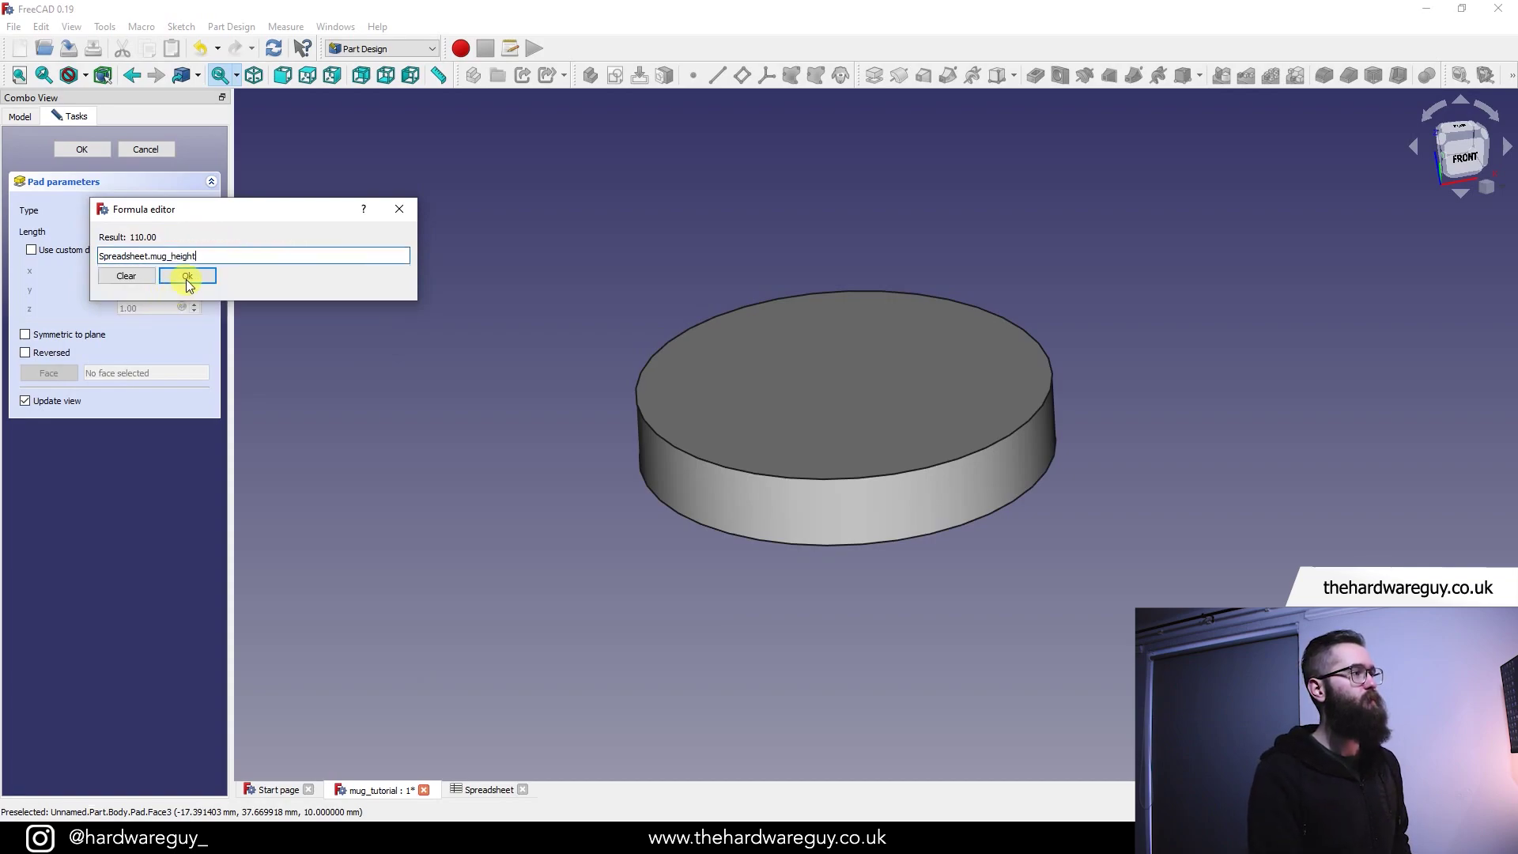
{"action": "left_click", "coordinate": [188, 277]}
{"action": "middle_click_drag", "start_coordinate": [704, 244], "coordinate": [718, 379]}
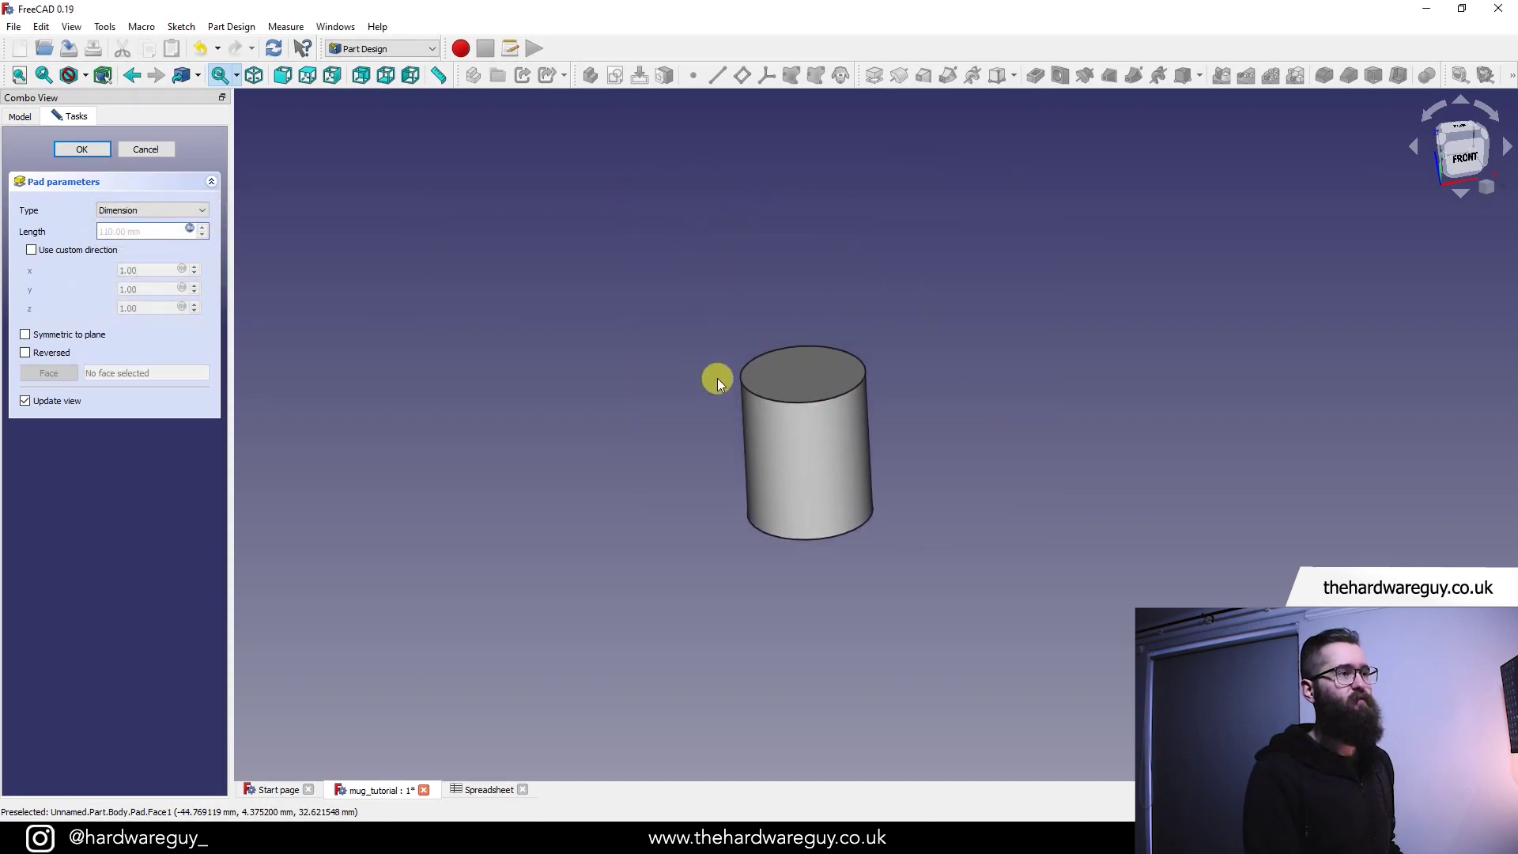
{"action": "scroll", "coordinate": [717, 378], "scroll_direction": "up", "scroll_amount": 4}
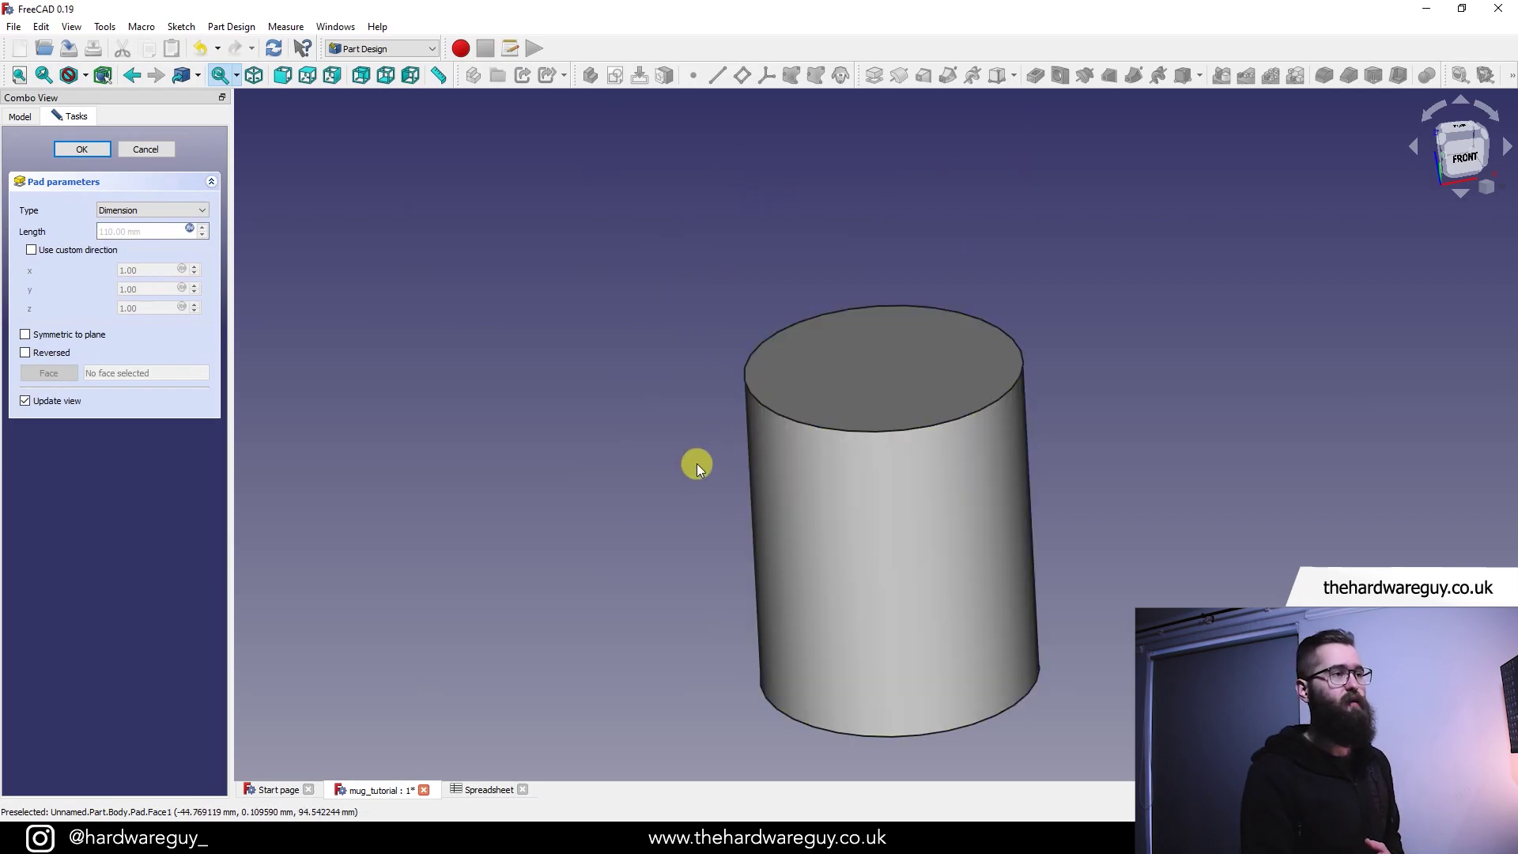
{"action": "middle_click_drag", "start_coordinate": [695, 464], "coordinate": [658, 362]}
{"action": "left_click", "coordinate": [83, 148]}
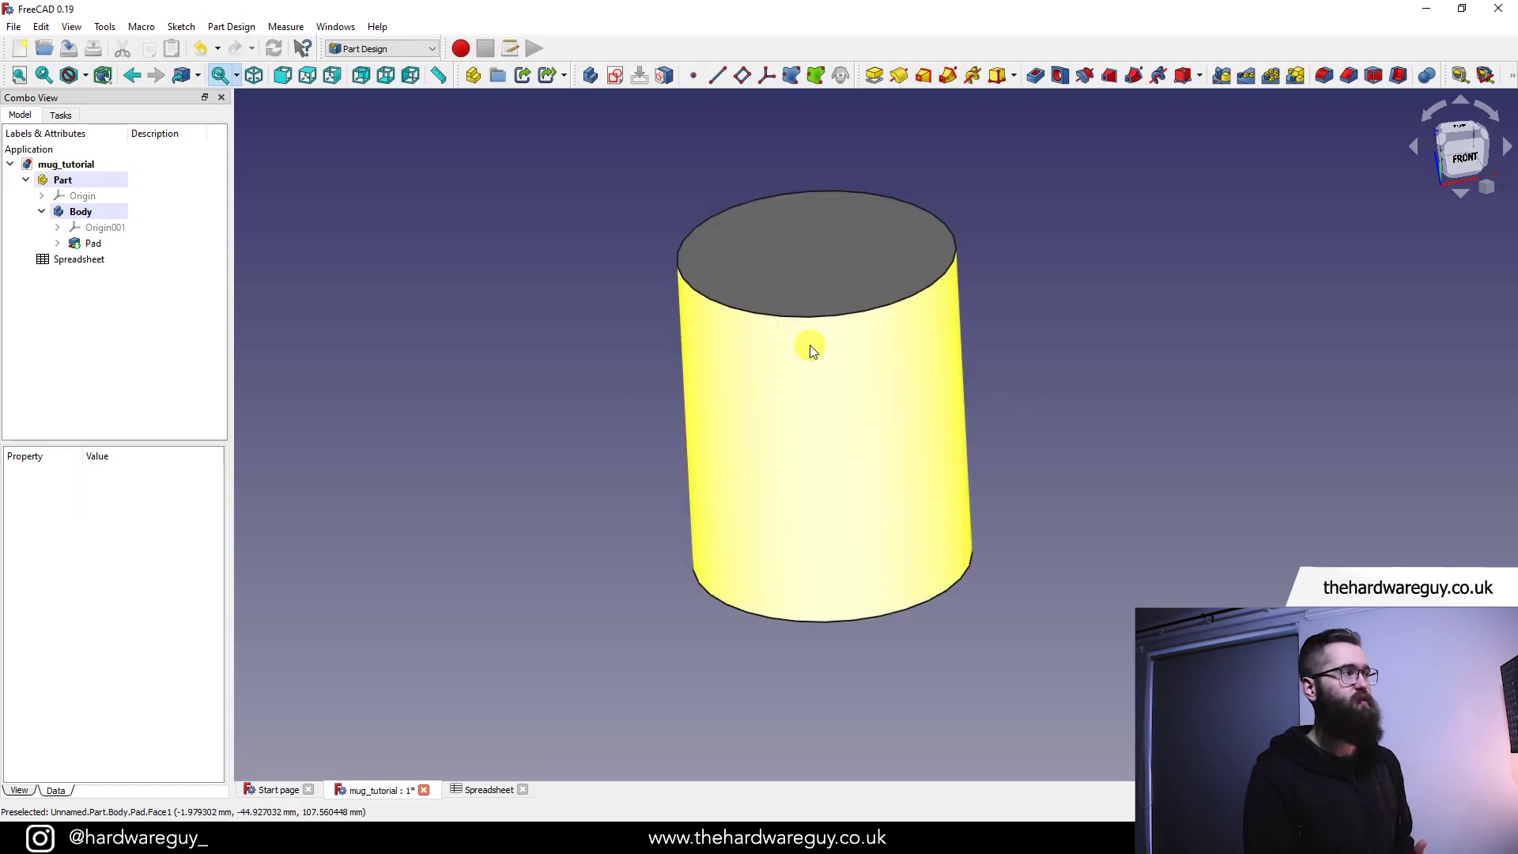
- Create a new sketch on the cylinder's upper circular face, keeping the body active
{"action": "double_click", "coordinate": [93, 213]}
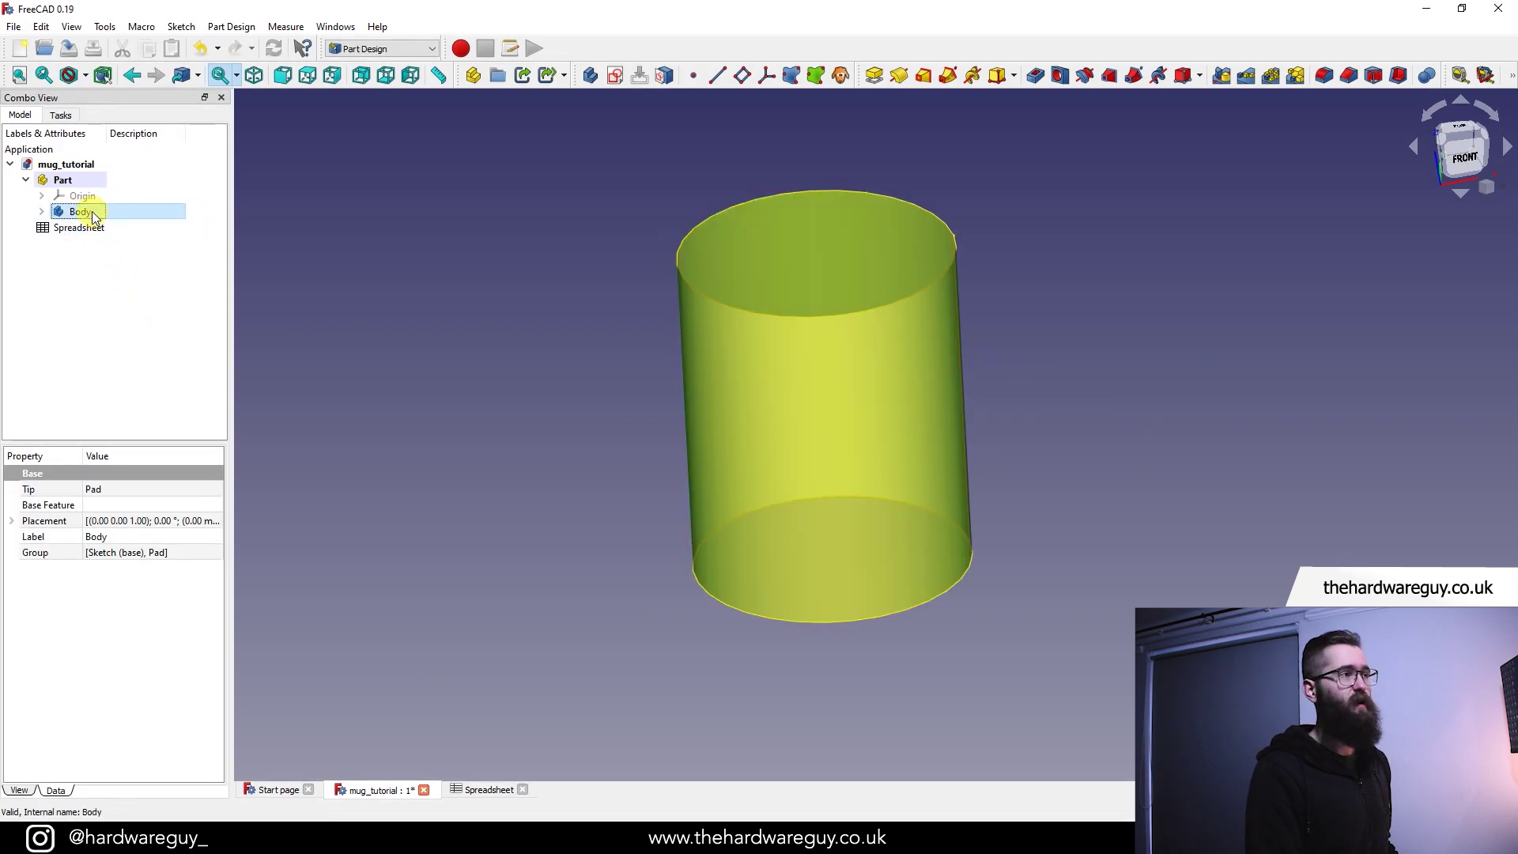
{"action": "double_click", "coordinate": [92, 211]}
{"action": "left_click", "coordinate": [623, 430]}
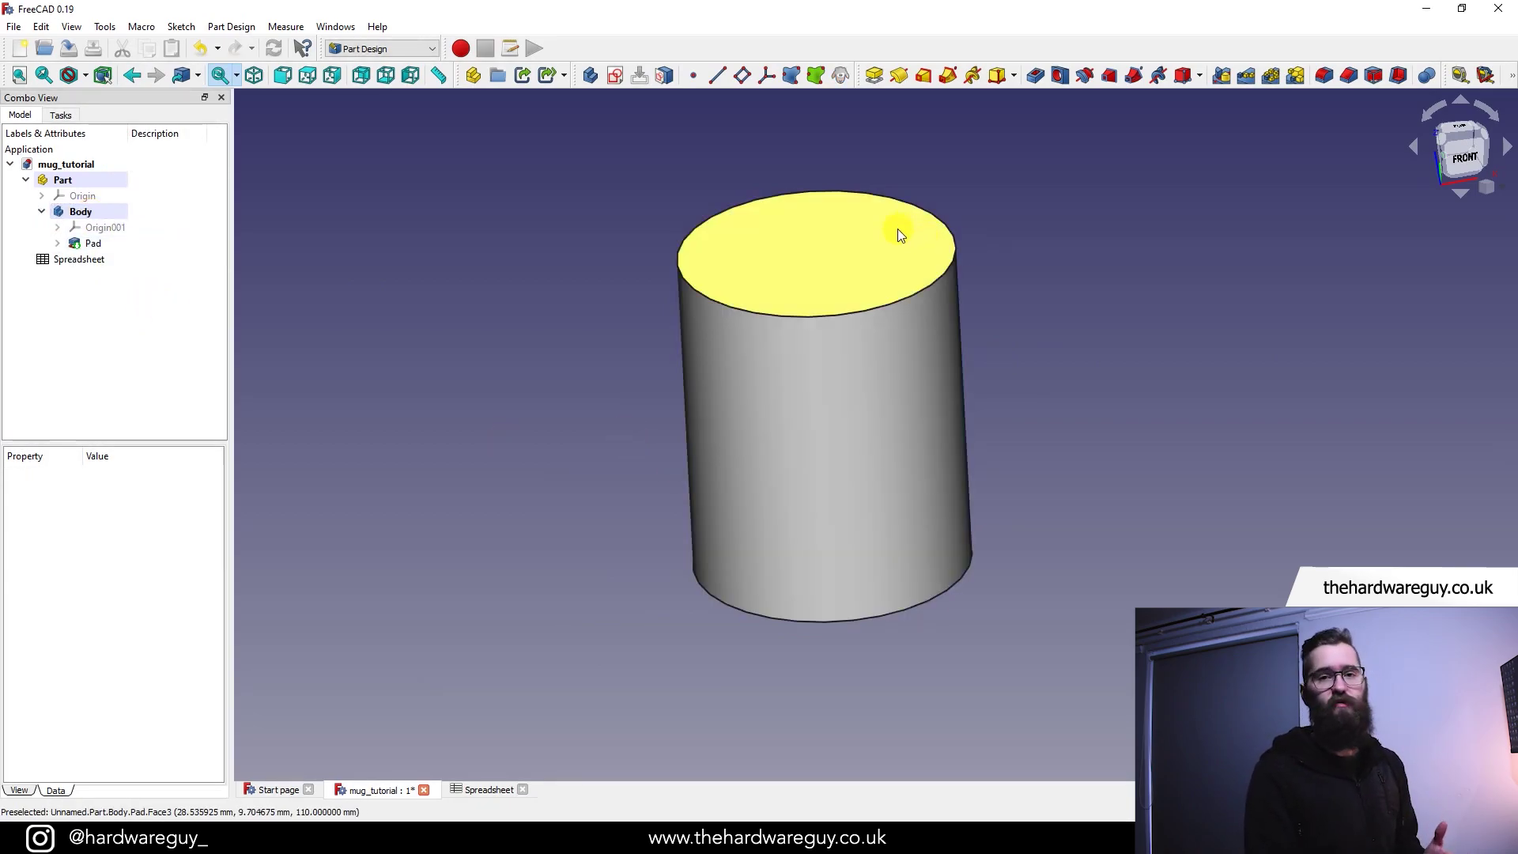
{"action": "left_click", "coordinate": [782, 254]}
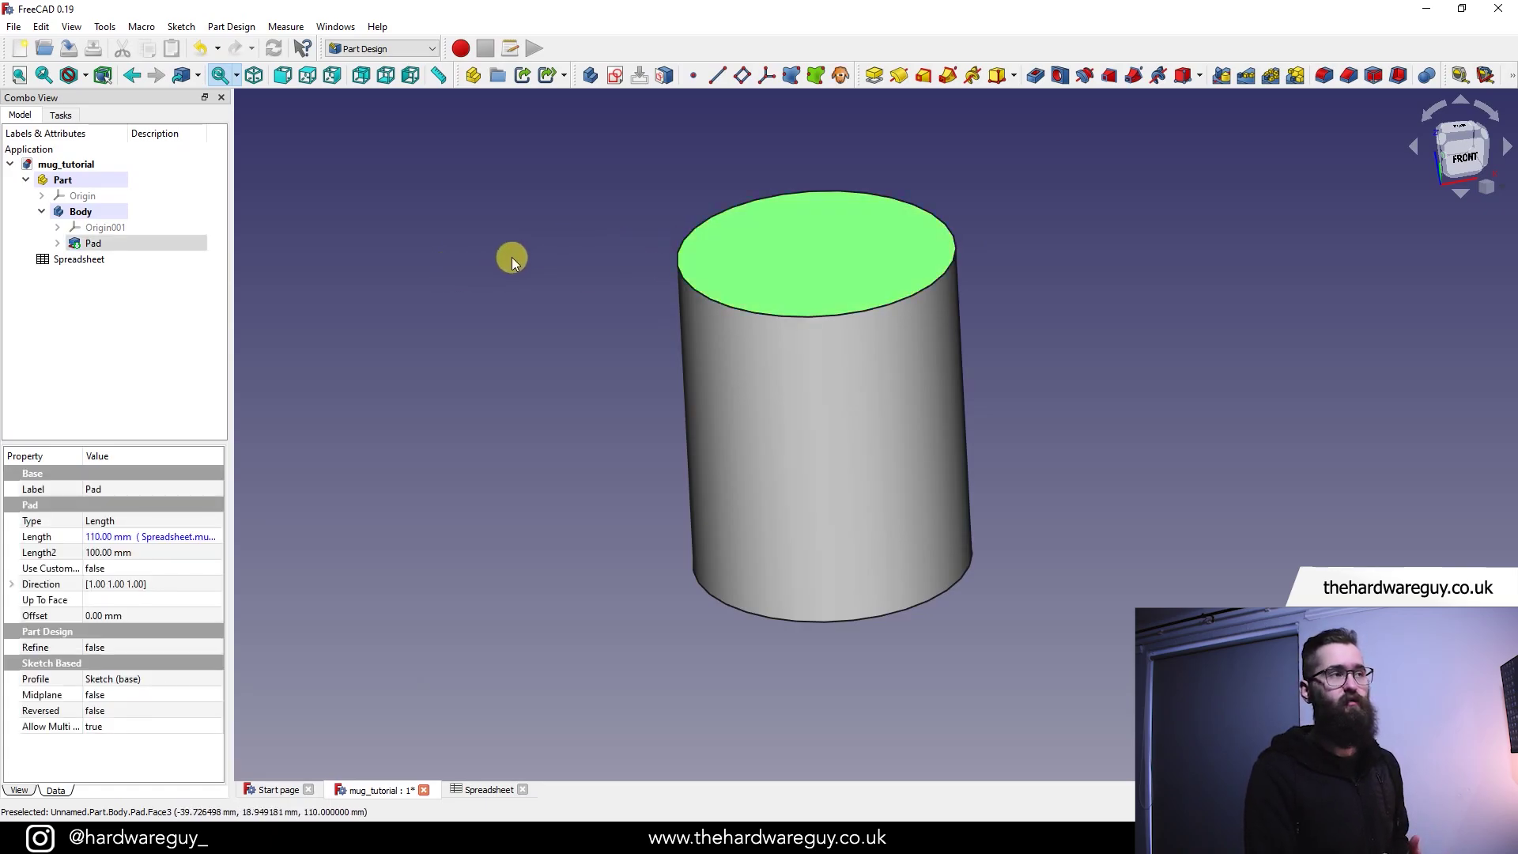
{"action": "left_click", "coordinate": [615, 75]}
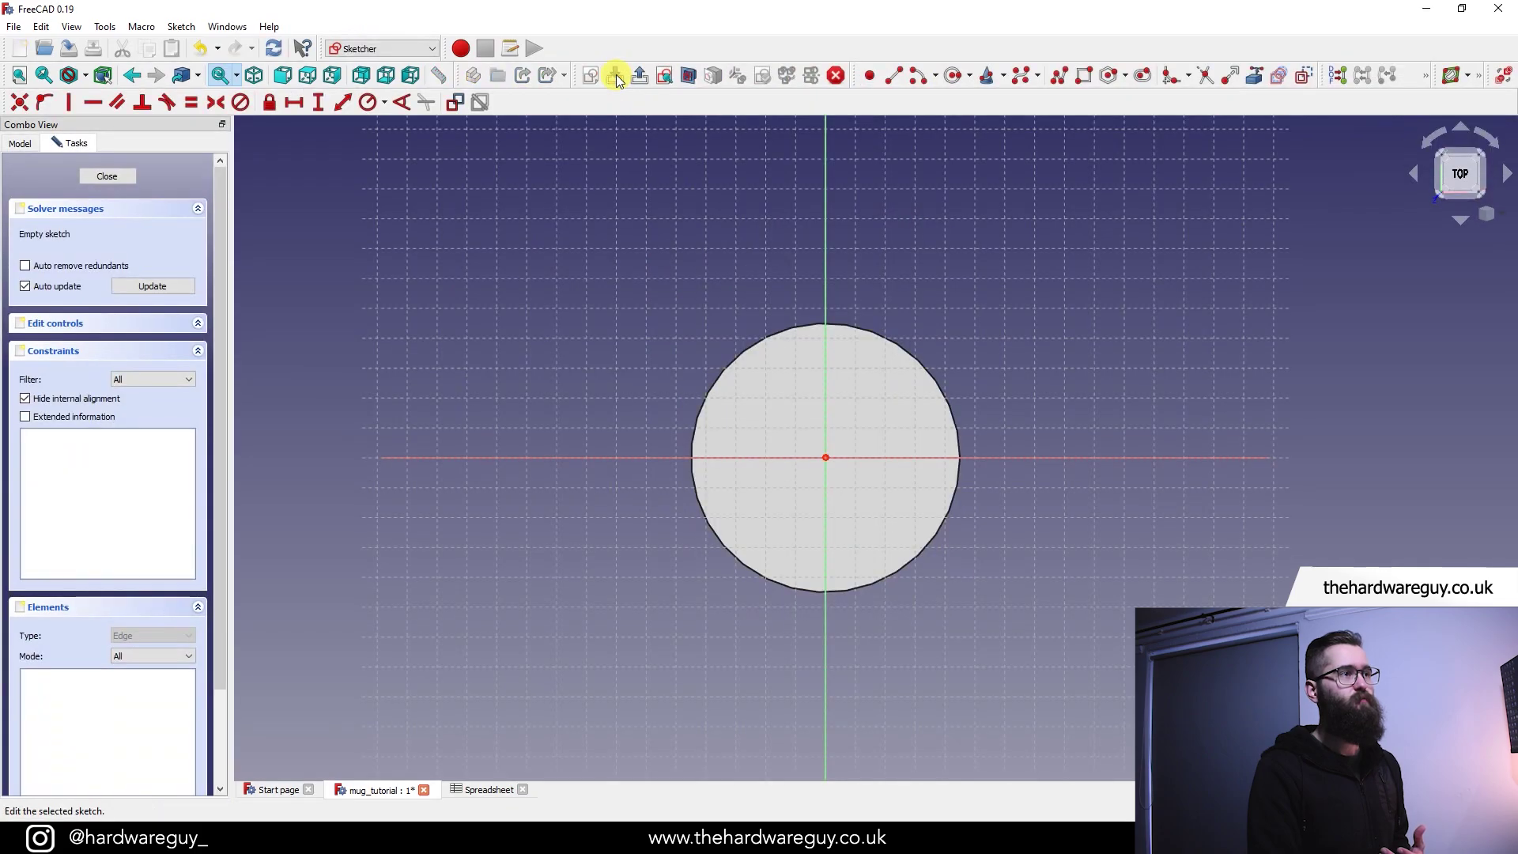
- Draw a circle with a radius of about 36 mm centred on the origin of the cylinder's top face
{"action": "mouse_move", "coordinate": [938, 490]}
{"action": "middle_mouse_down"}
{"action": "mouse_move", "coordinate": [1017, 552]}
{"action": "mouse_move", "coordinate": [1041, 443]}
{"action": "mouse_move", "coordinate": [1079, 405]}
{"action": "mouse_move", "coordinate": [1104, 400]}
{"action": "mouse_move", "coordinate": [1084, 495]}
{"action": "mouse_move", "coordinate": [1107, 466]}
{"action": "middle_mouse_up"}
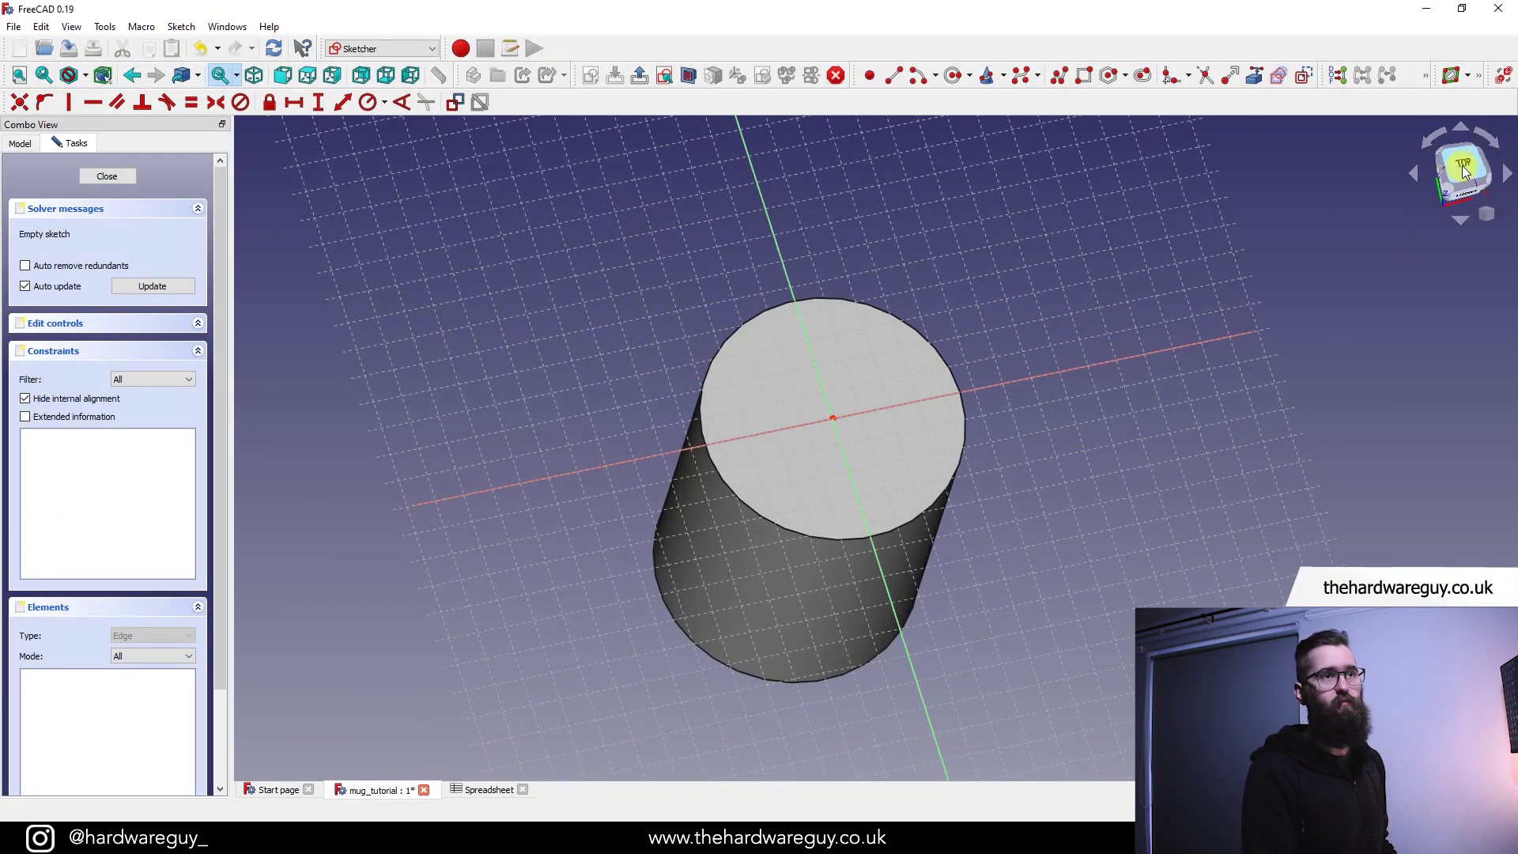
{"action": "left_click", "coordinate": [1465, 171]}
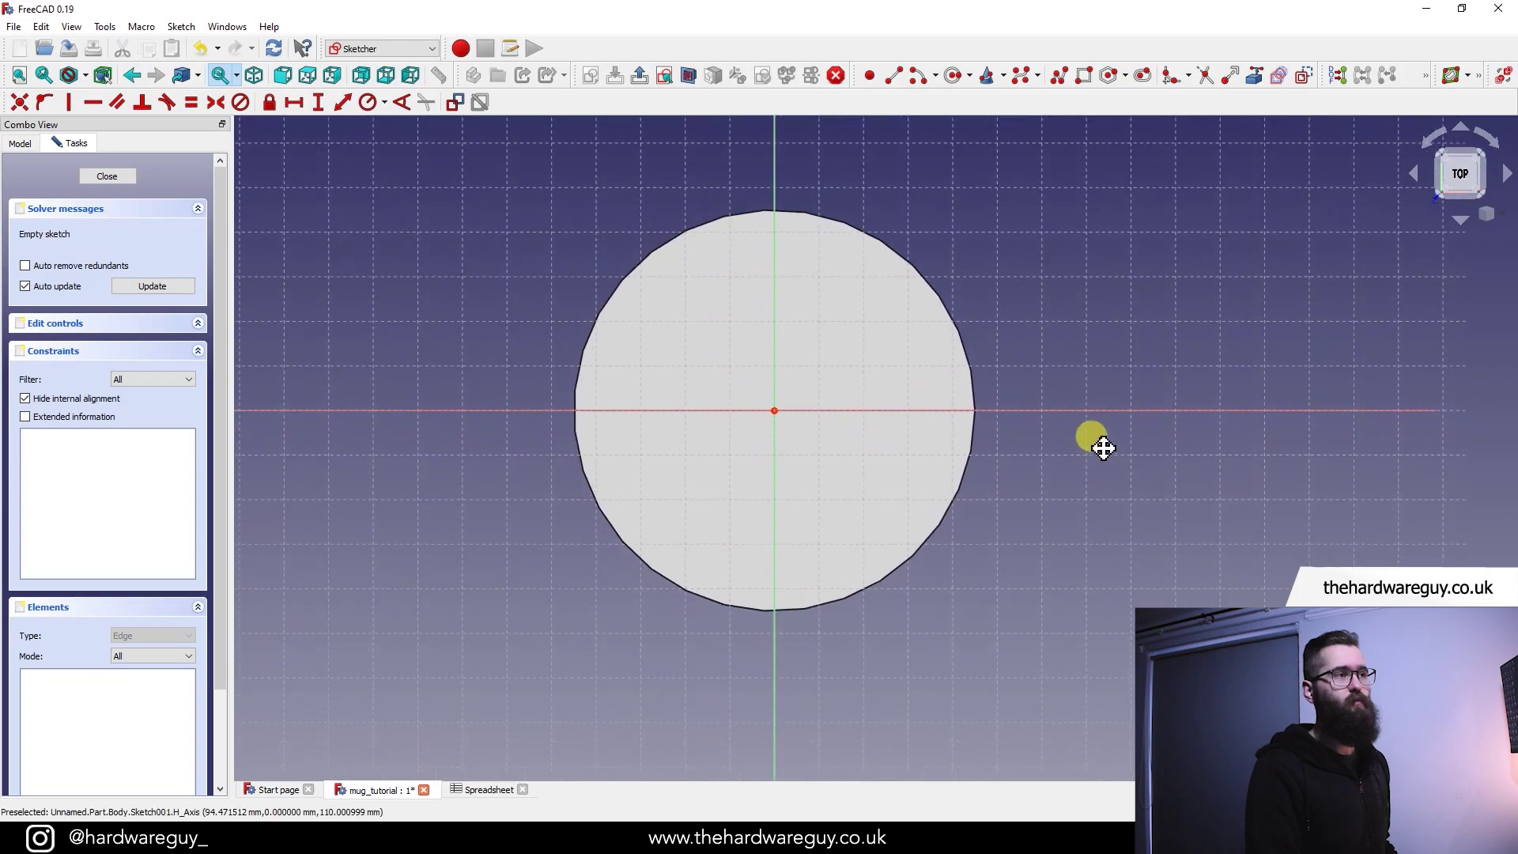
{"action": "scroll", "coordinate": [1101, 443], "scroll_direction": "down", "scroll_amount": 2}
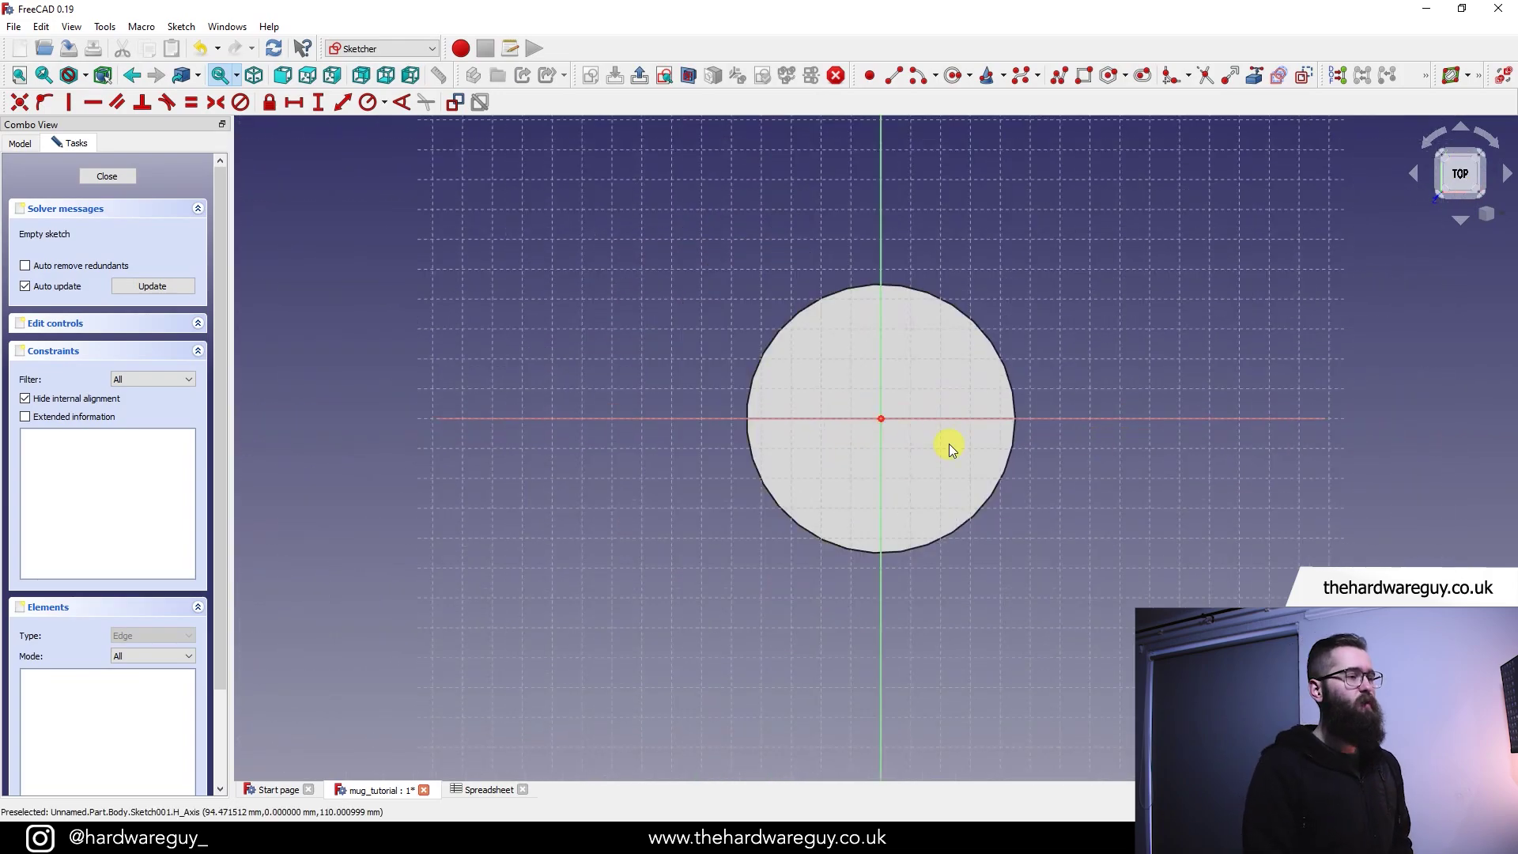
{"action": "left_click", "coordinate": [491, 791]}
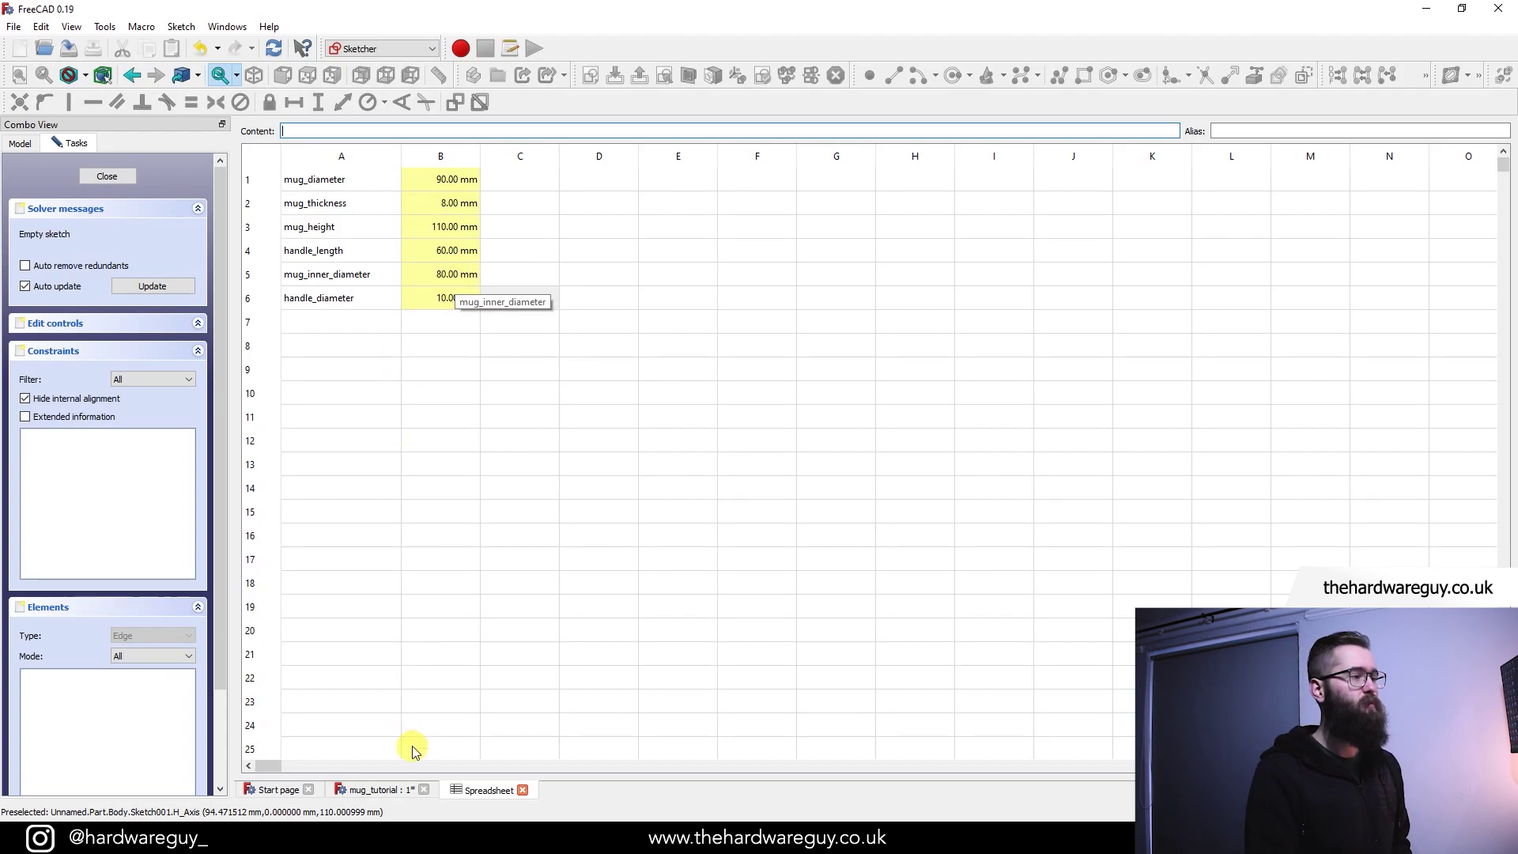
{"action": "left_click", "coordinate": [382, 790]}
{"action": "middle_click_drag", "start_coordinate": [870, 431], "coordinate": [772, 349]}
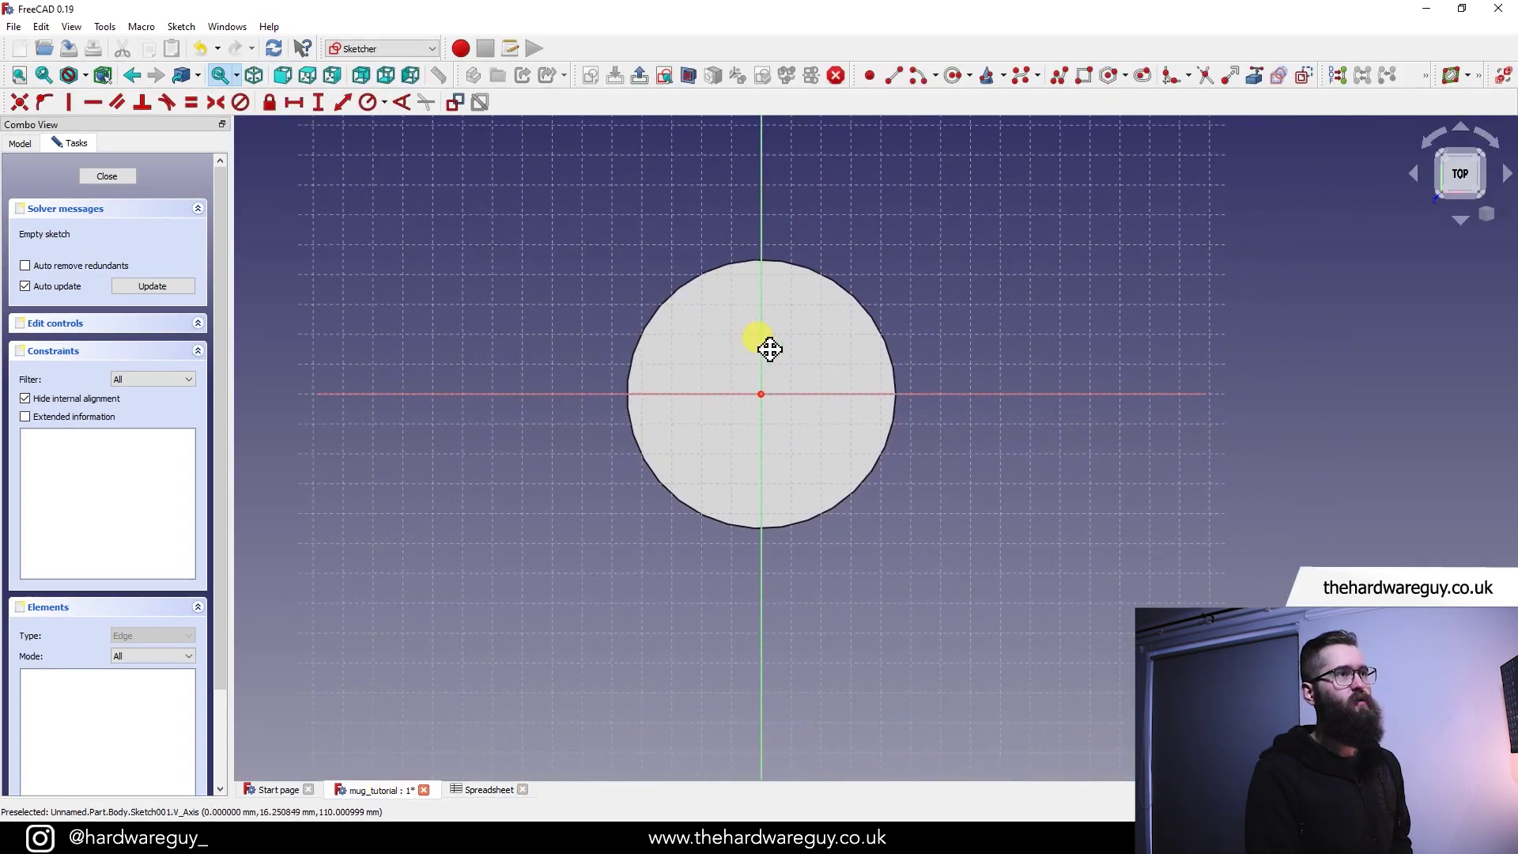
{"action": "left_click", "coordinate": [954, 80]}
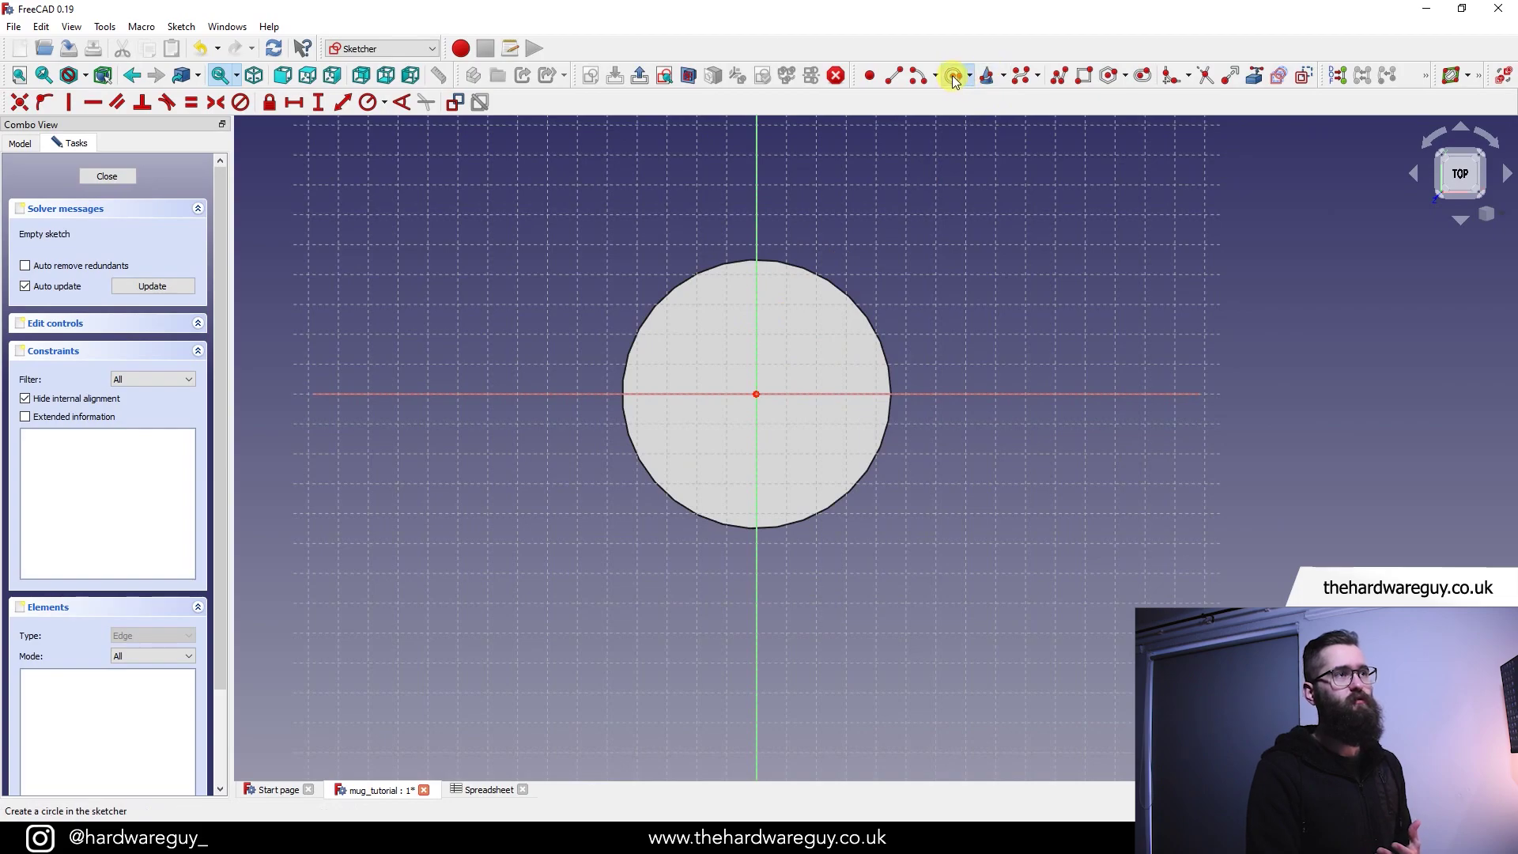
{"action": "scroll", "coordinate": [772, 340], "scroll_direction": "up", "scroll_amount": 2}
{"action": "middle_click_drag", "start_coordinate": [782, 356], "coordinate": [808, 397]}
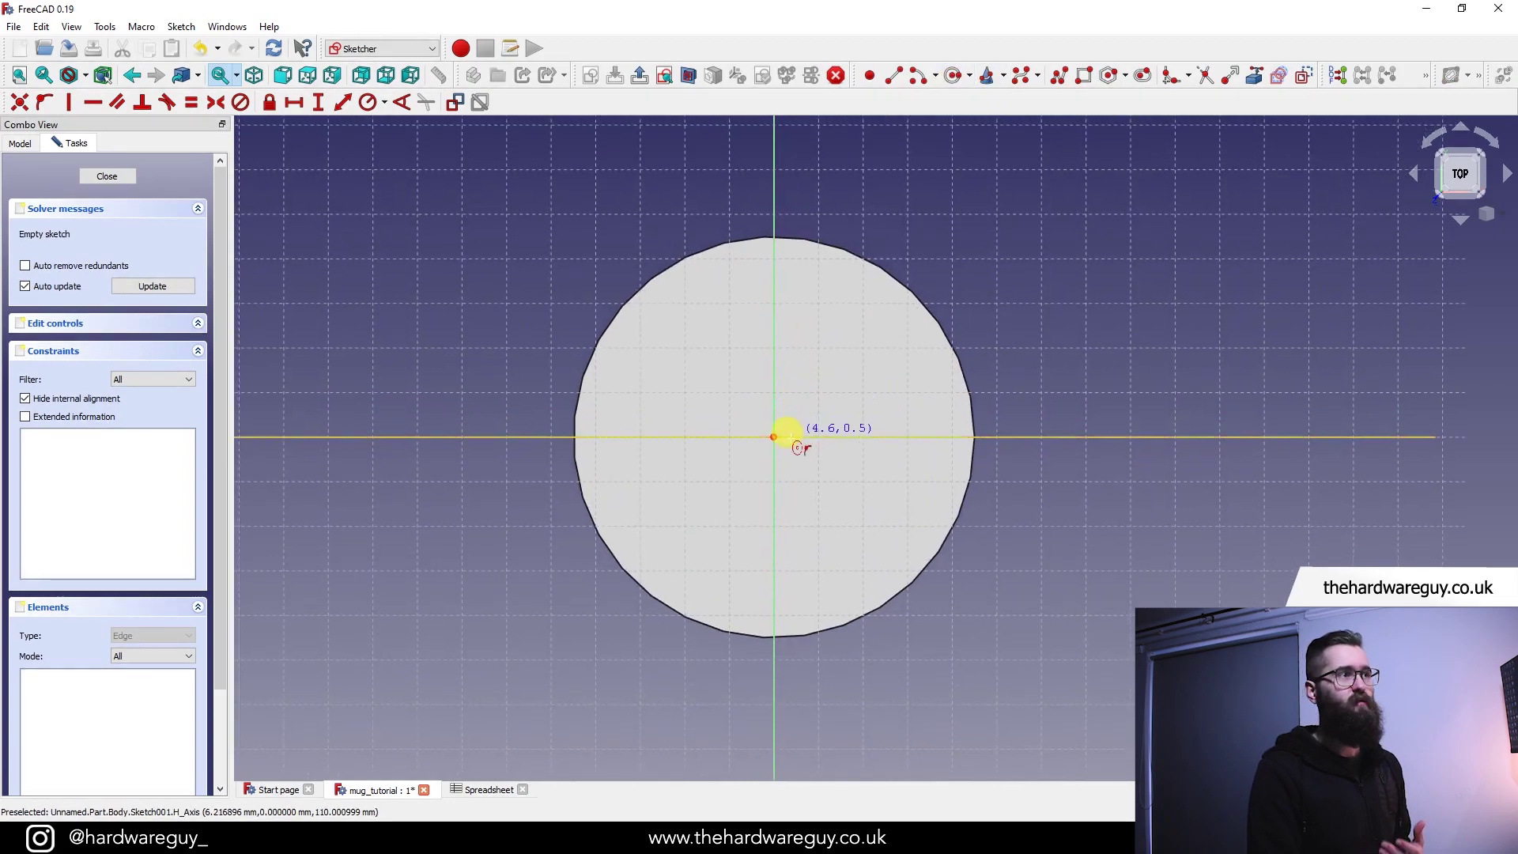
{"action": "left_click", "coordinate": [773, 437]}
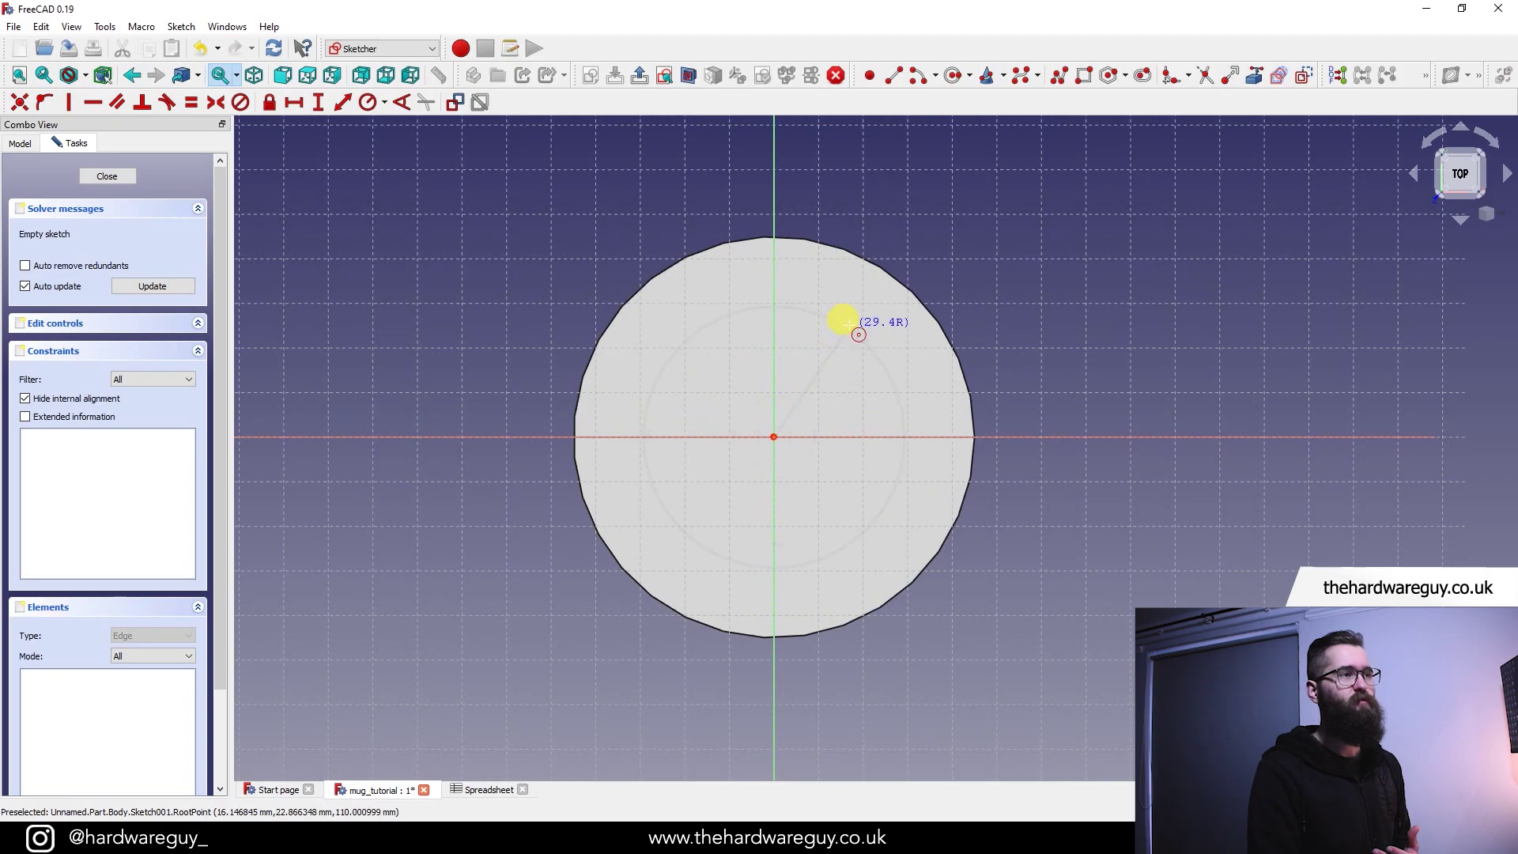
{"action": "left_click", "coordinate": [873, 308]}
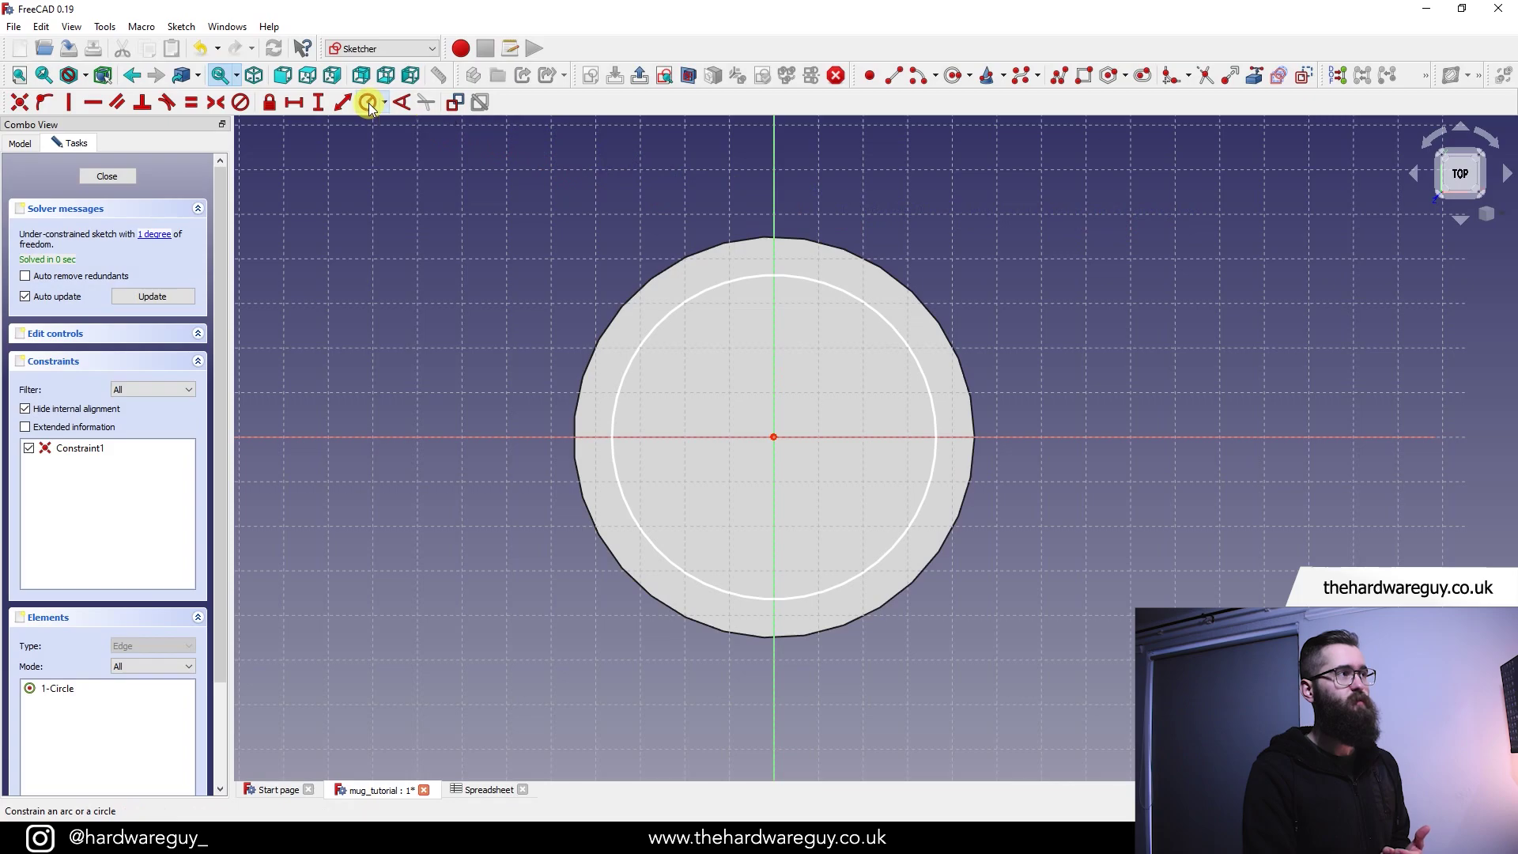
- Add a radius constraint to the inner circle and begin its formula with (Spreadsheet.mug_diameter / 2)
{"action": "left_click", "coordinate": [932, 408]}
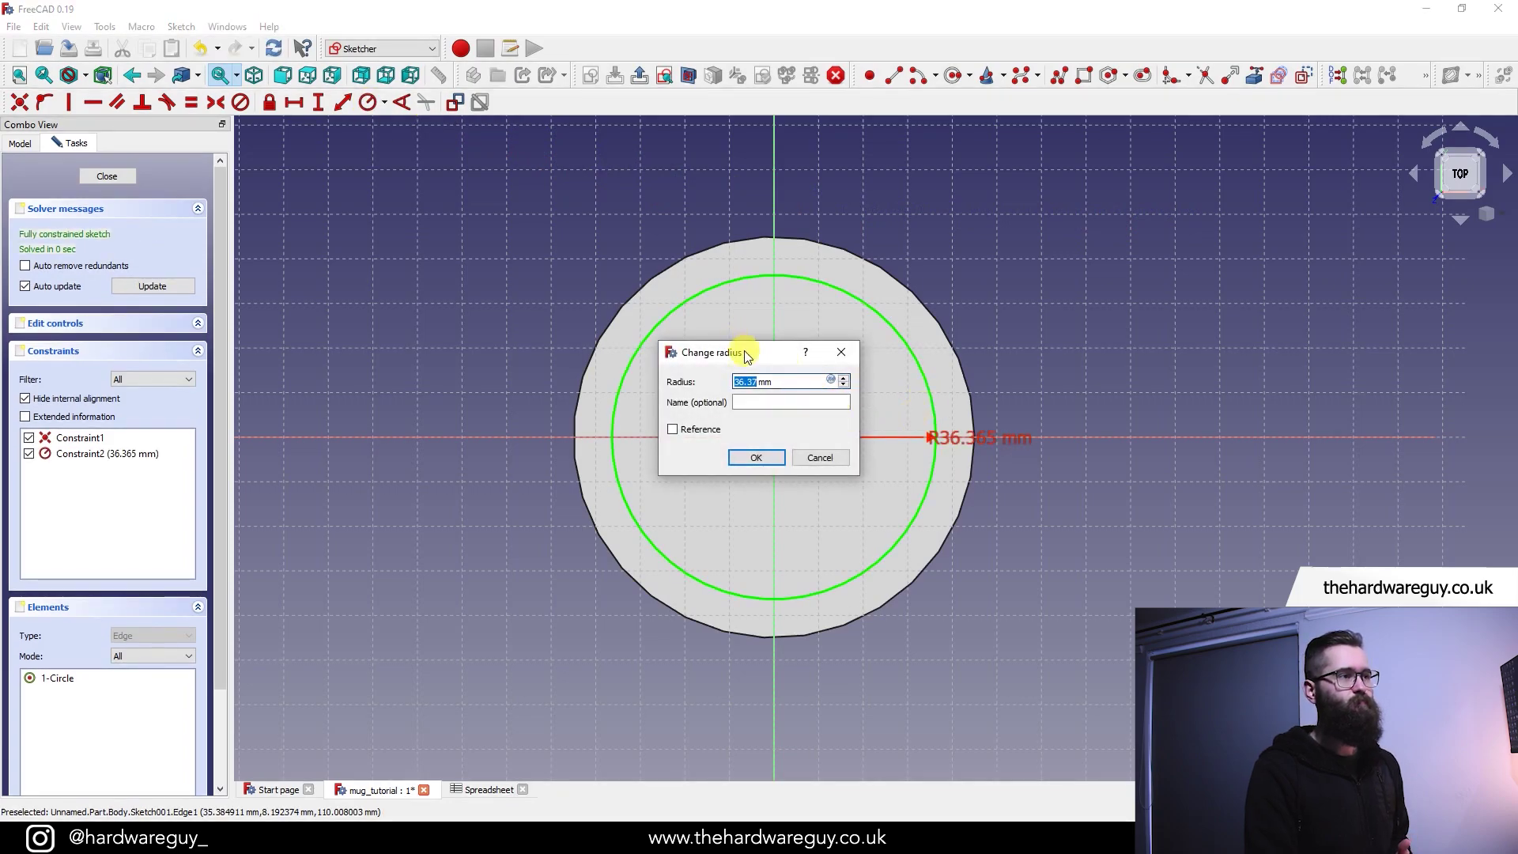
{"action": "left_click_drag", "start_coordinate": [747, 352], "coordinate": [1133, 281]}
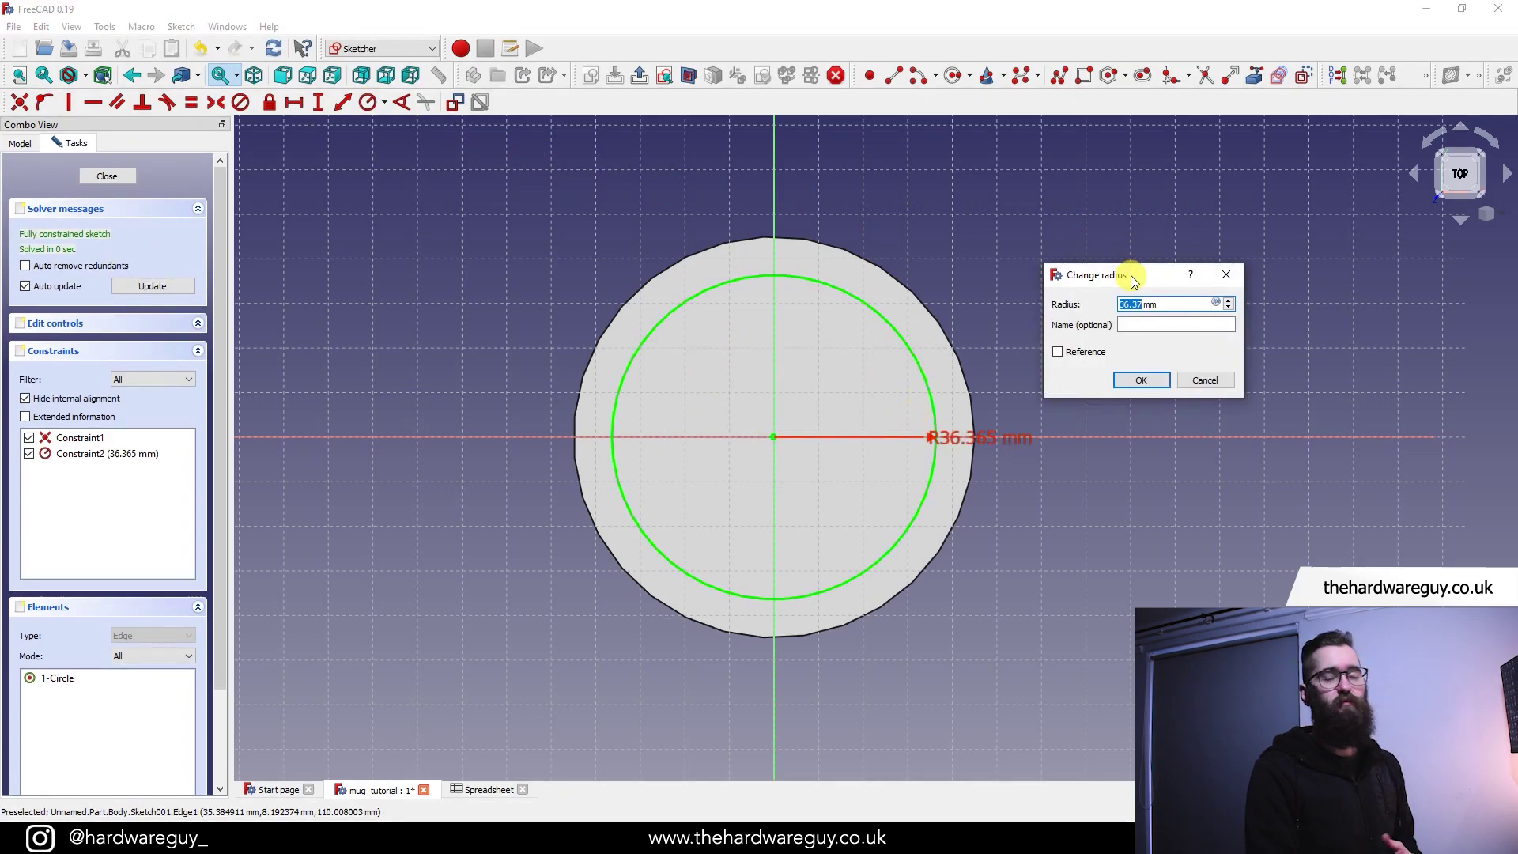
{"action": "left_click", "coordinate": [1215, 303]}
{"action": "left_click_drag", "start_coordinate": [1217, 285], "coordinate": [1118, 467]}
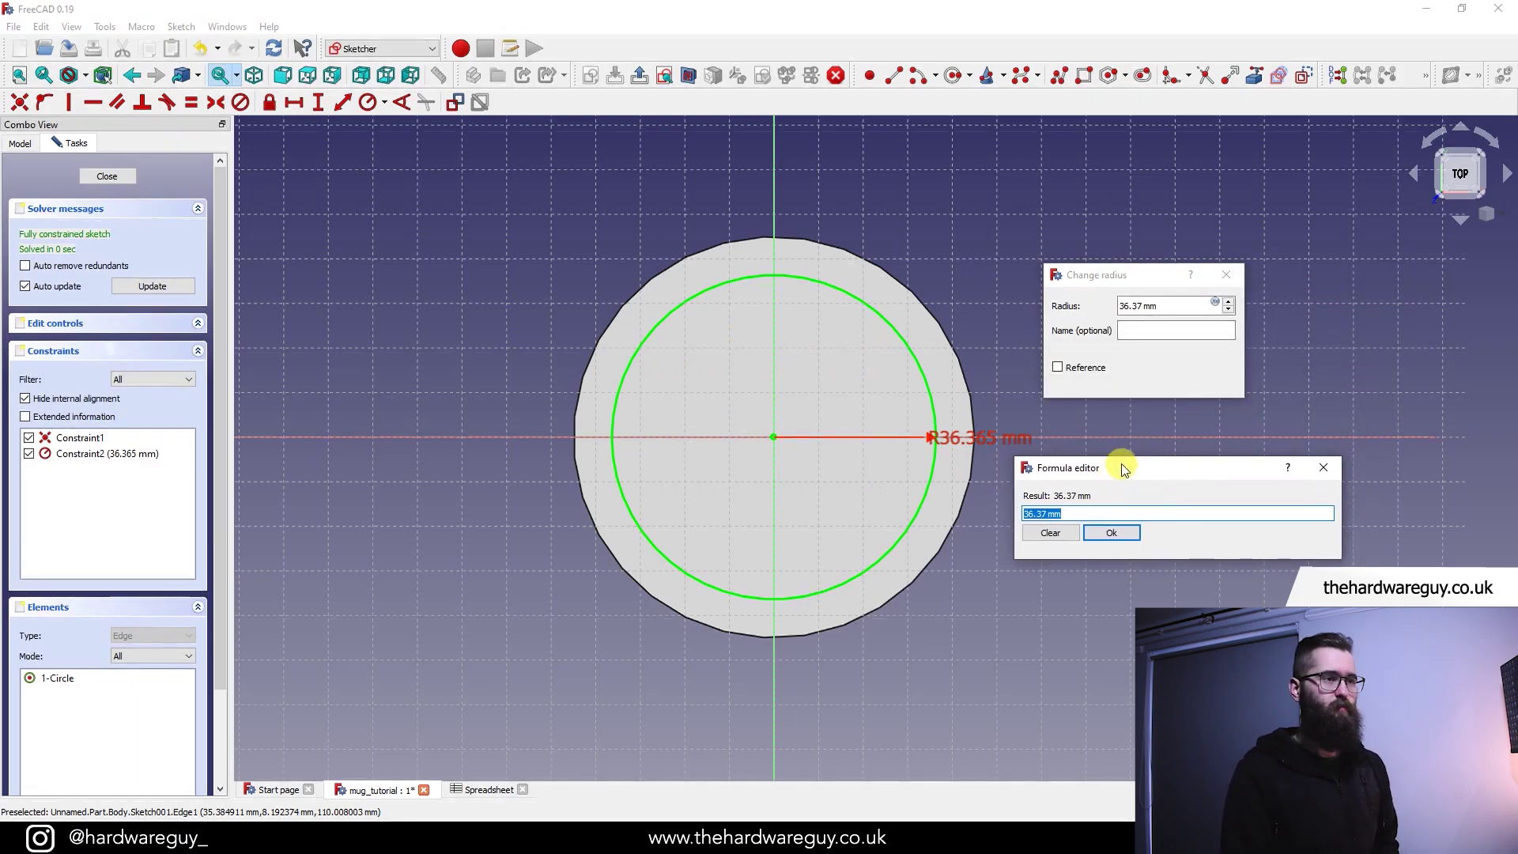
{"action": "type", "text": "()"}
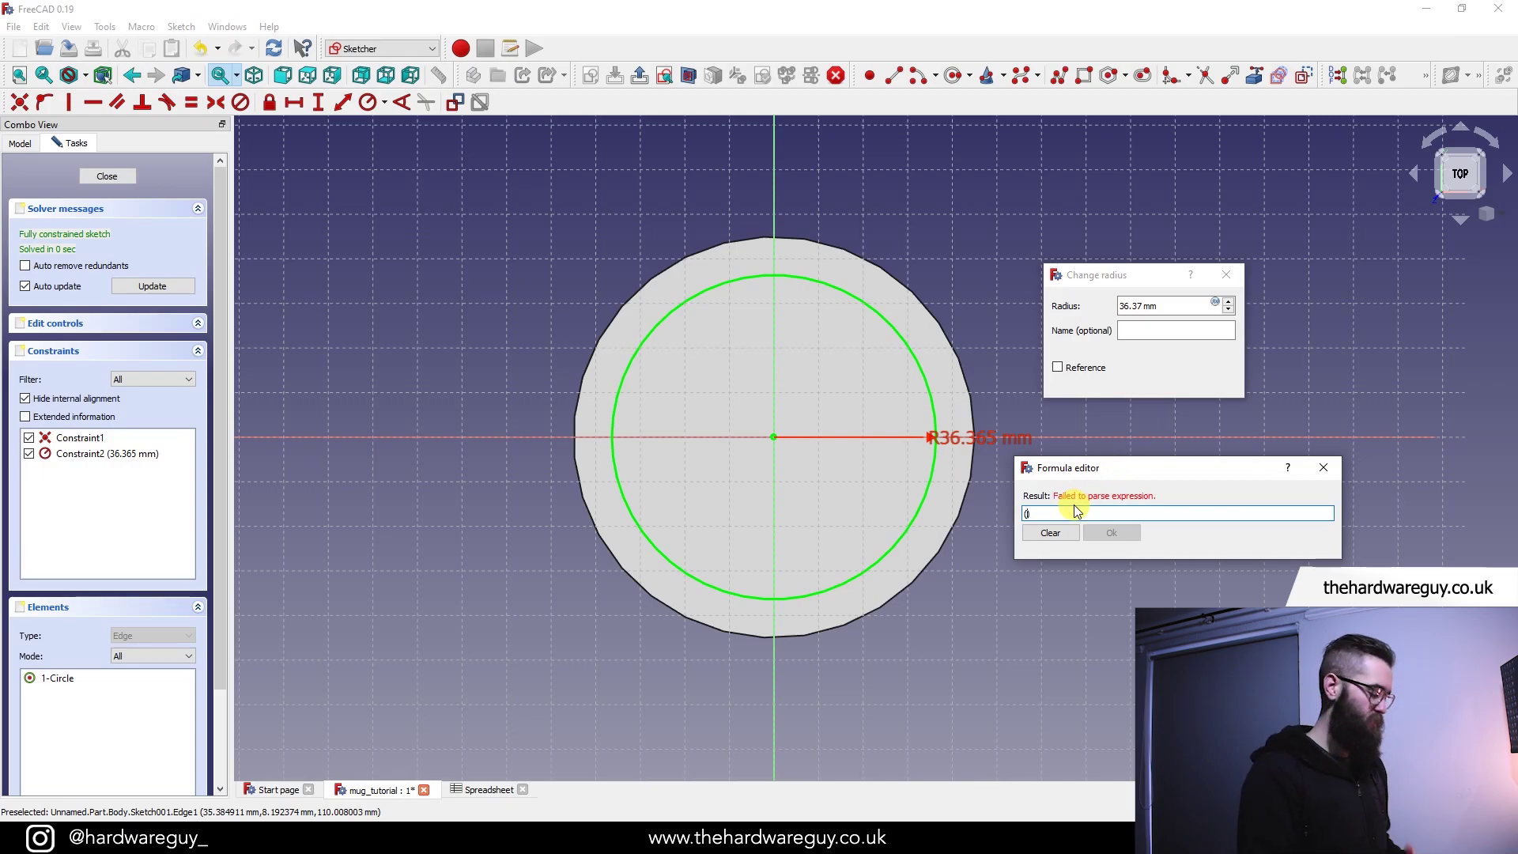
{"action": "type", "text": "Spreadshee"}
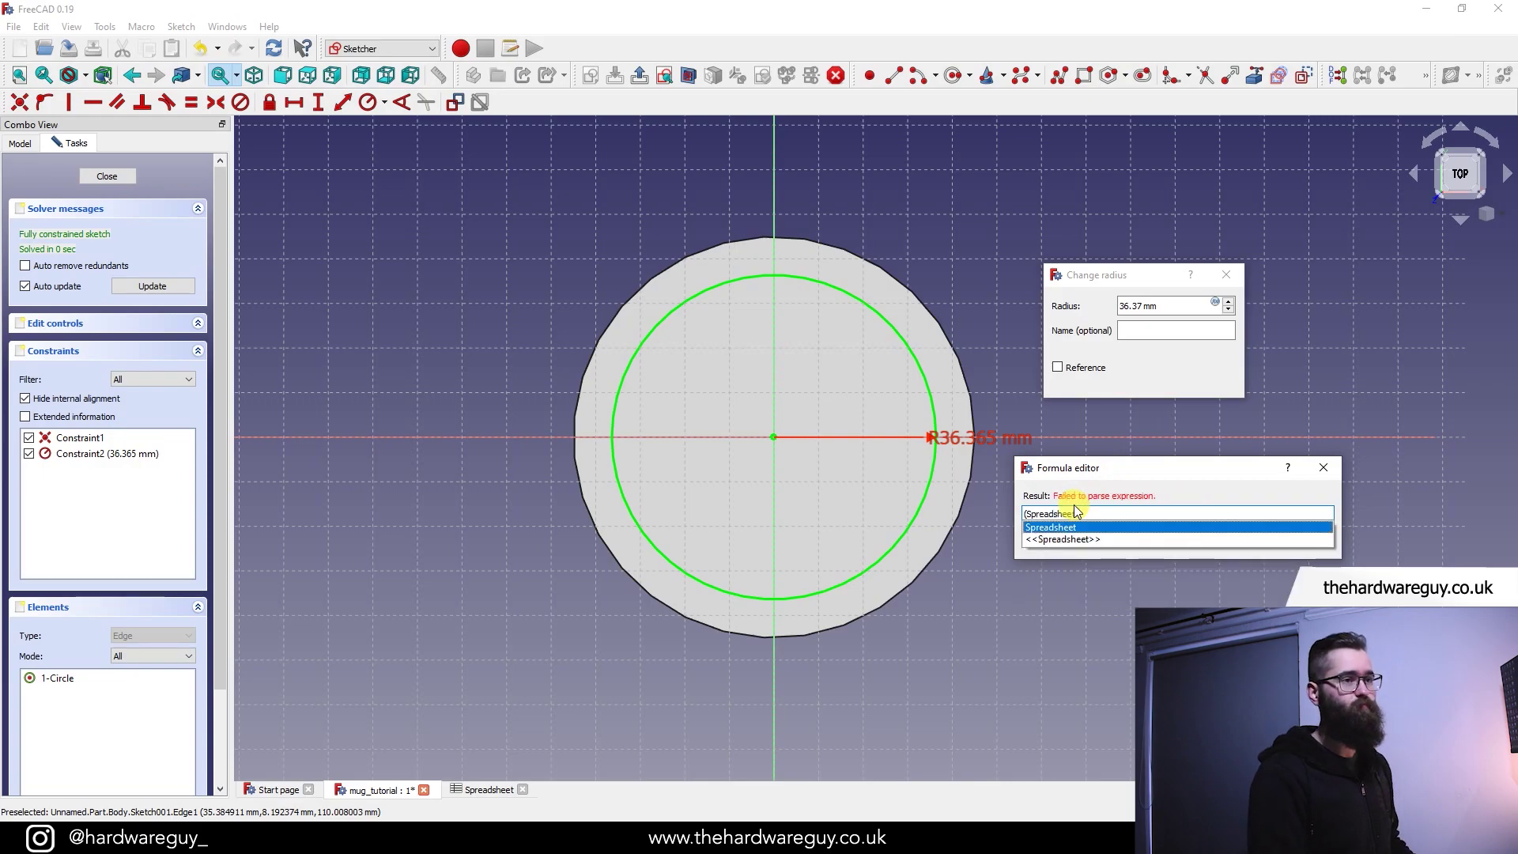
{"action": "key", "text": "Return"}
{"action": "type", "text": ".mug_"}
{"action": "key", "text": "Down"}
{"action": "key", "text": "Down"}
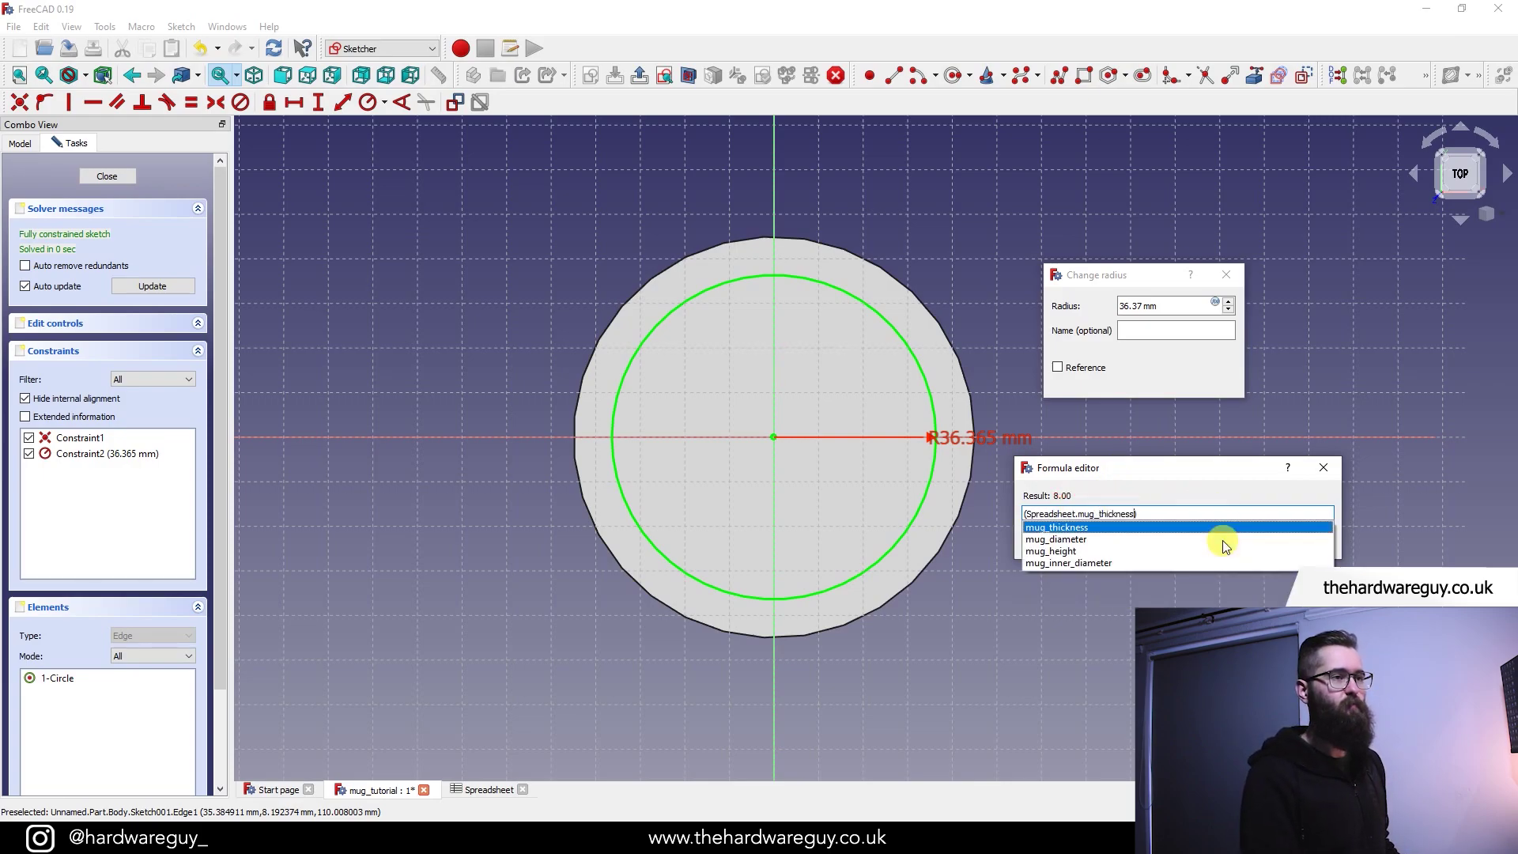
{"action": "key", "text": "Return"}
{"action": "type", "text": "/ 2)"}
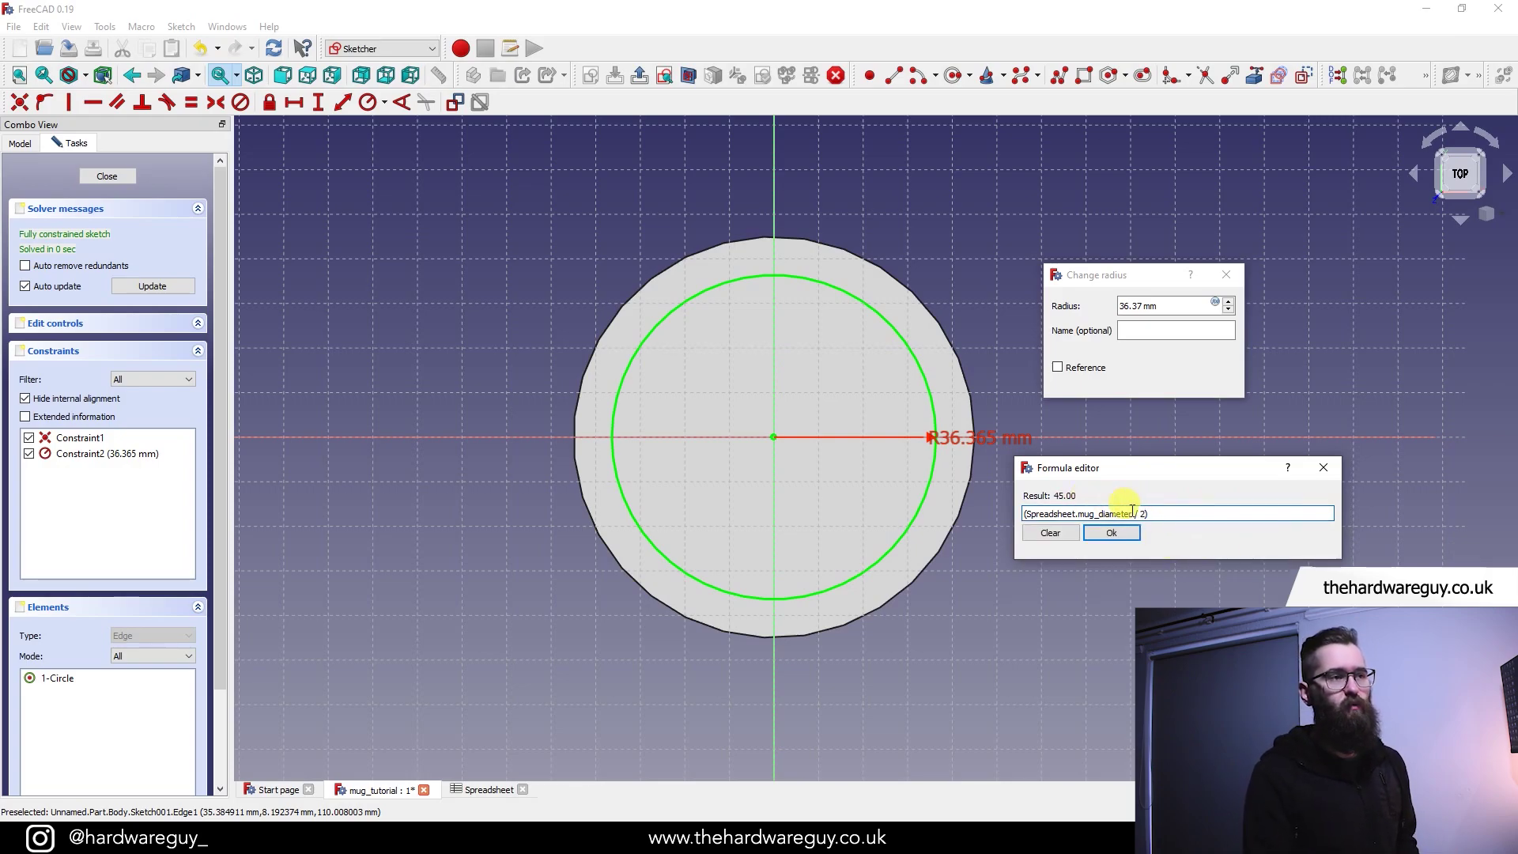
- Subtract (Spreadsheet.mug_thickness) in the radius formula, apply it, and place the radius dimension inside the circle
{"action": "type", "text": " - "}
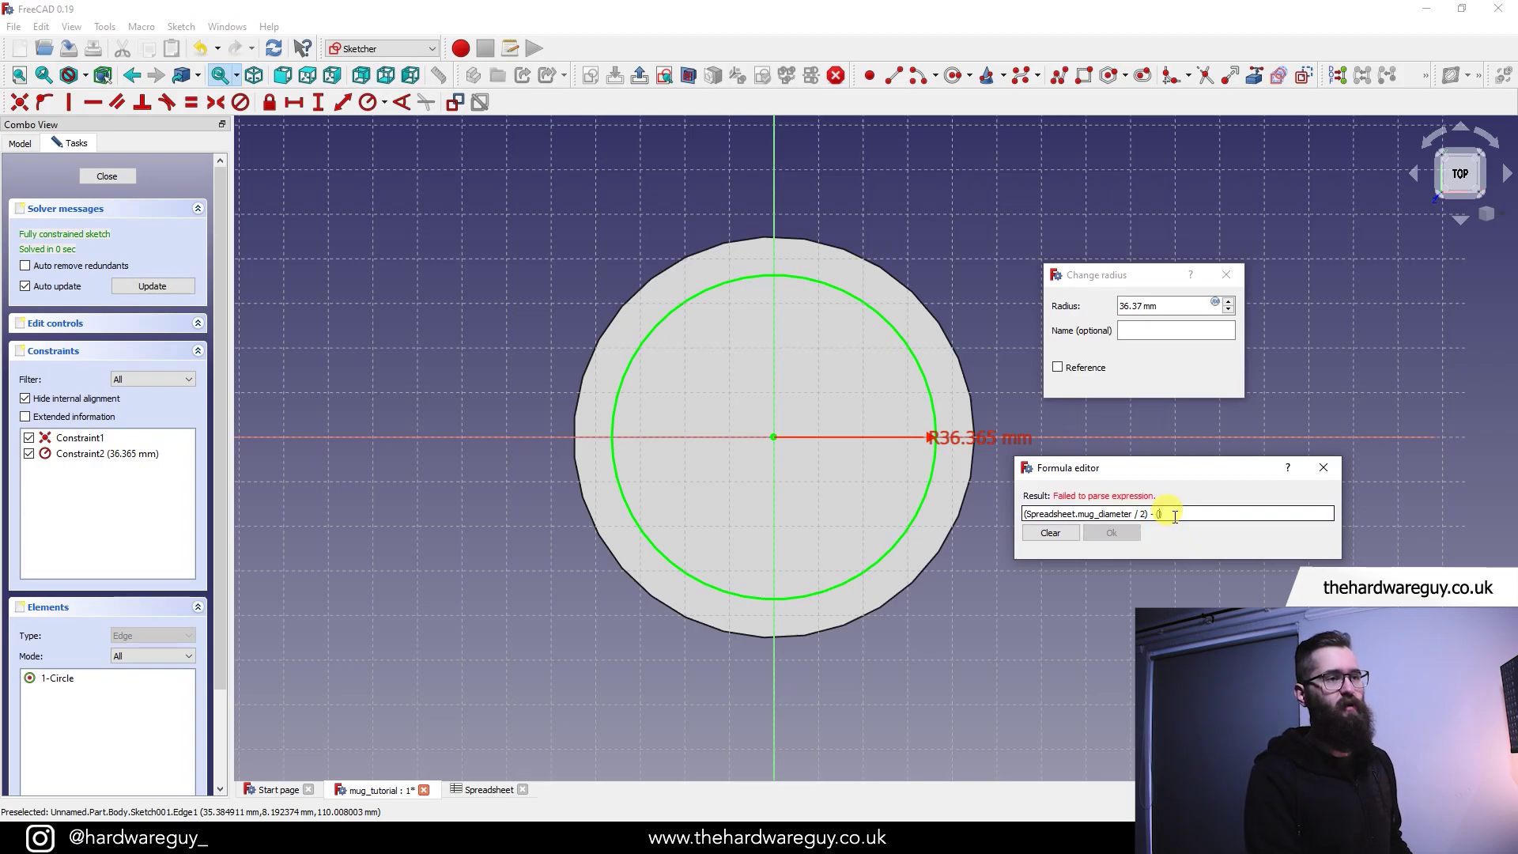
{"action": "type", "text": "("}
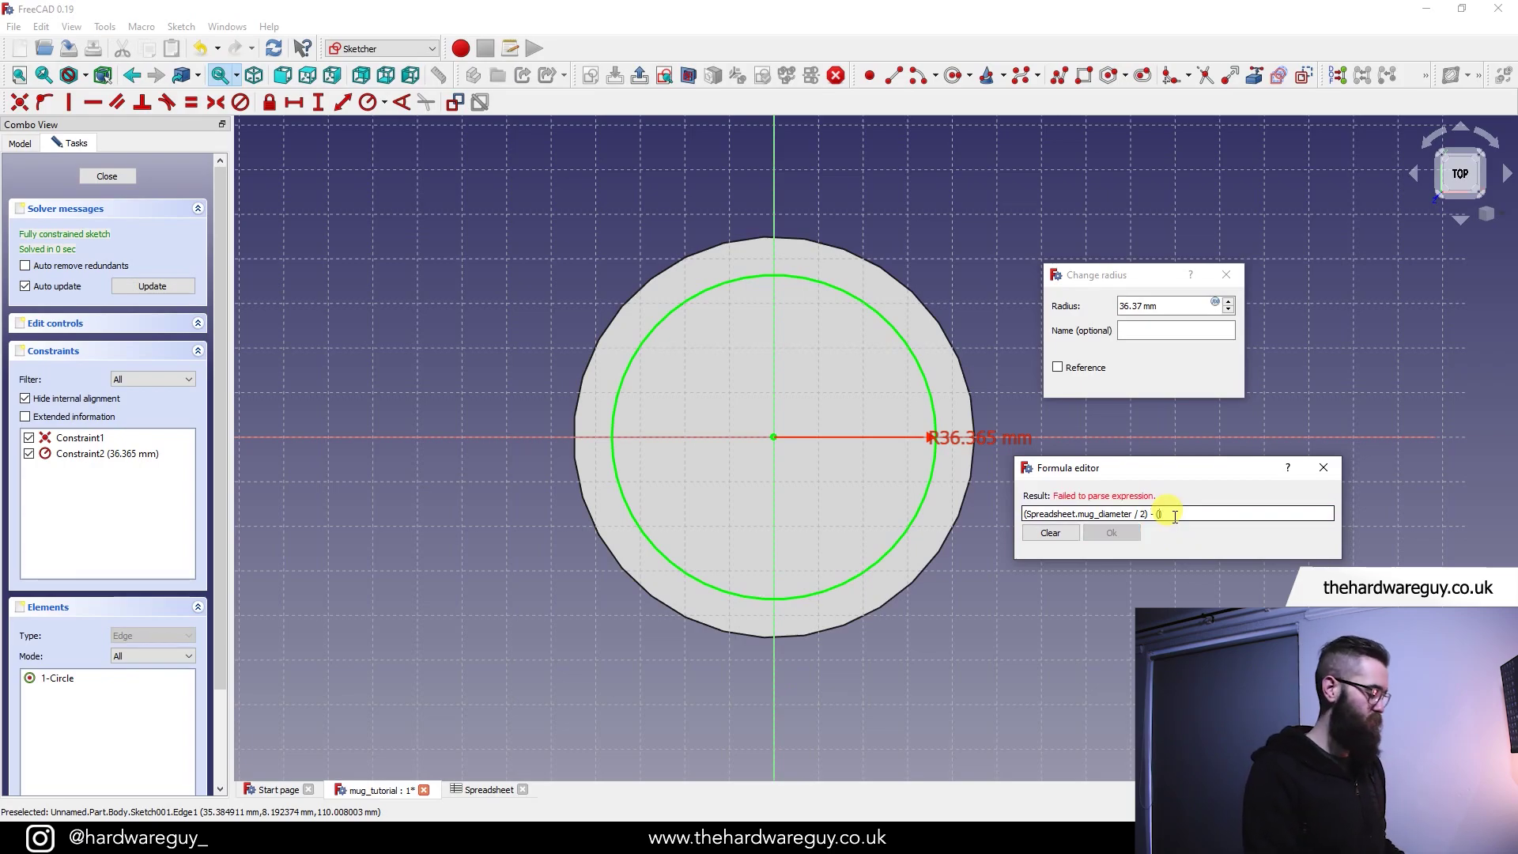
{"action": "type", "text": "Spreadsheet."}
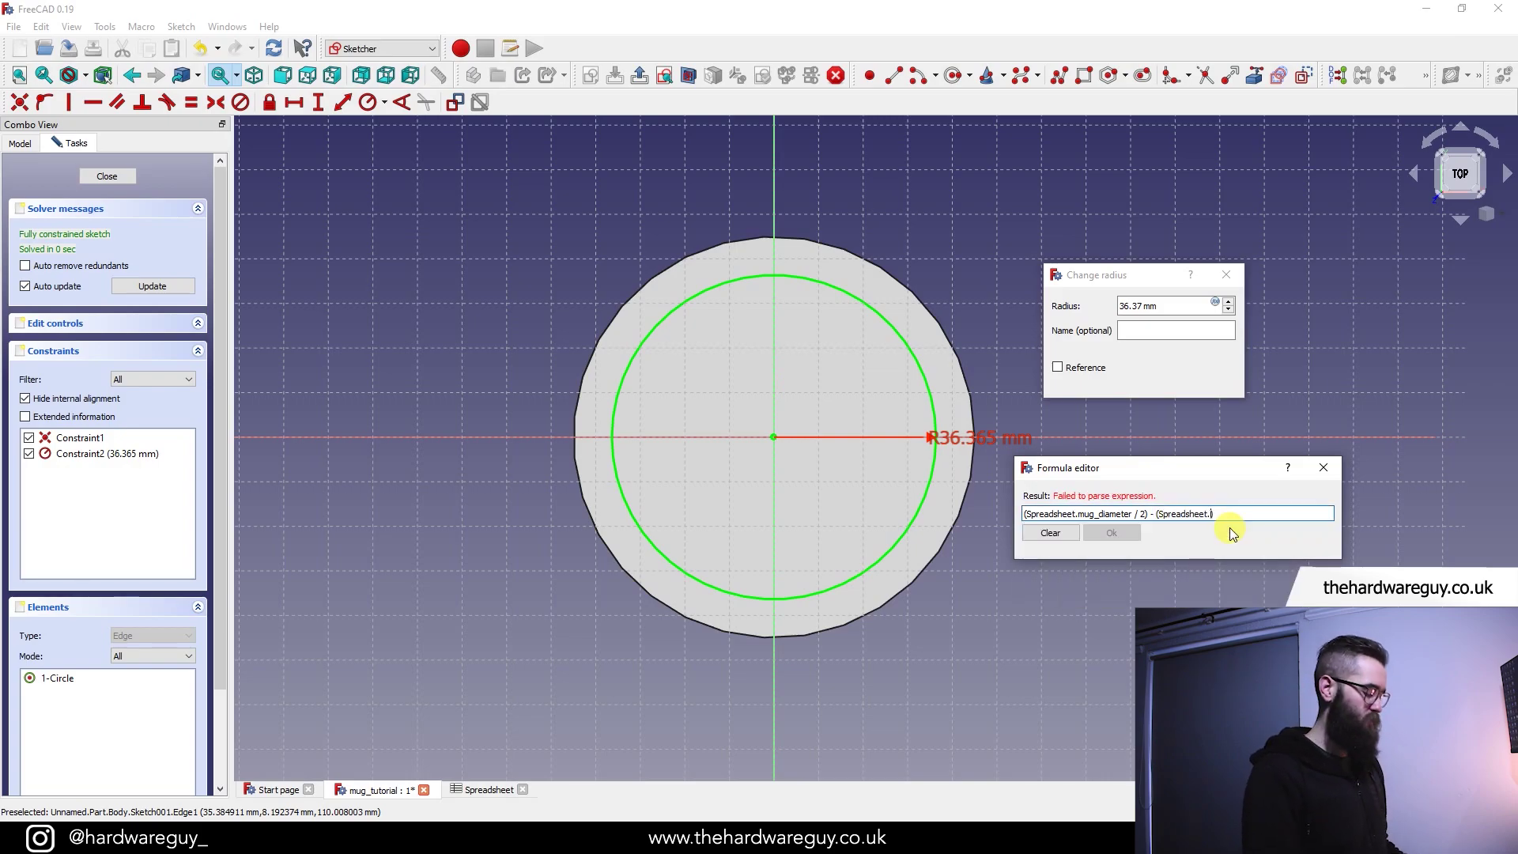
{"action": "type", "text": "mug_thickness"}
{"action": "left_click", "coordinate": [1231, 528]}
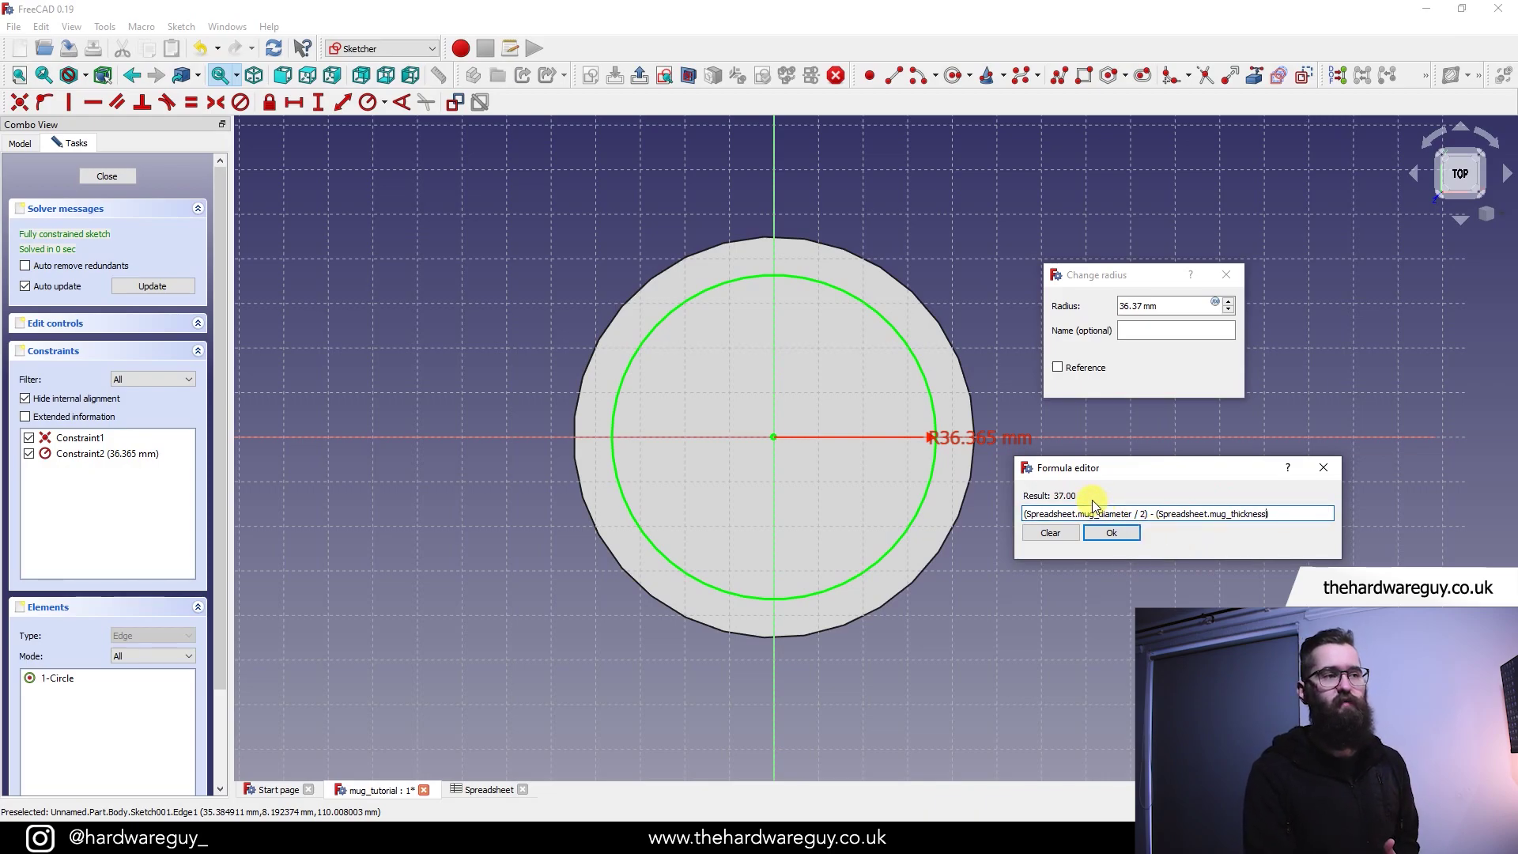
{"action": "left_click", "coordinate": [1130, 535]}
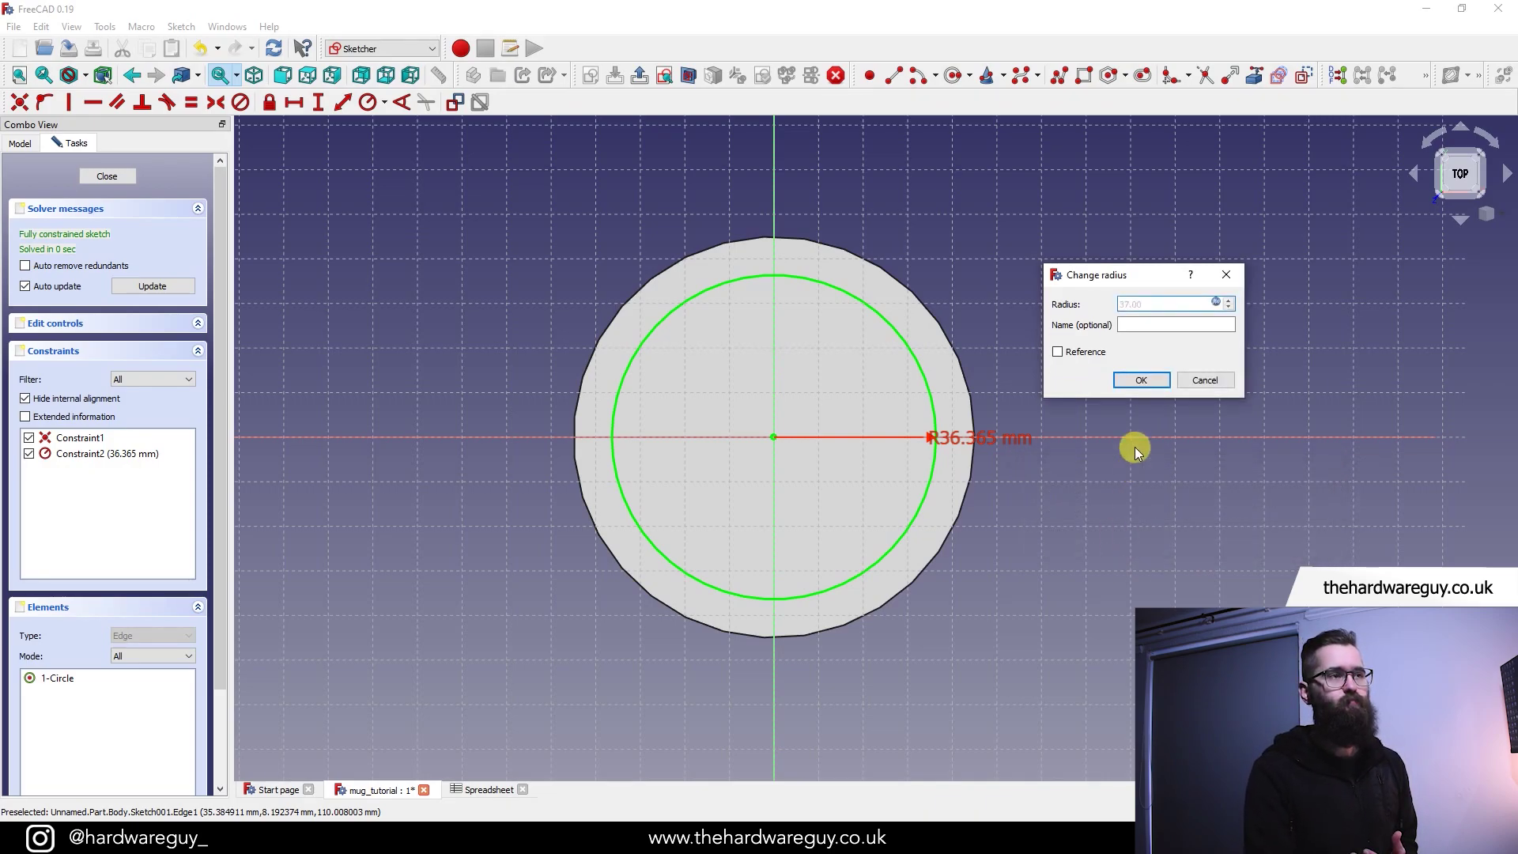
{"action": "left_click", "coordinate": [1142, 380]}
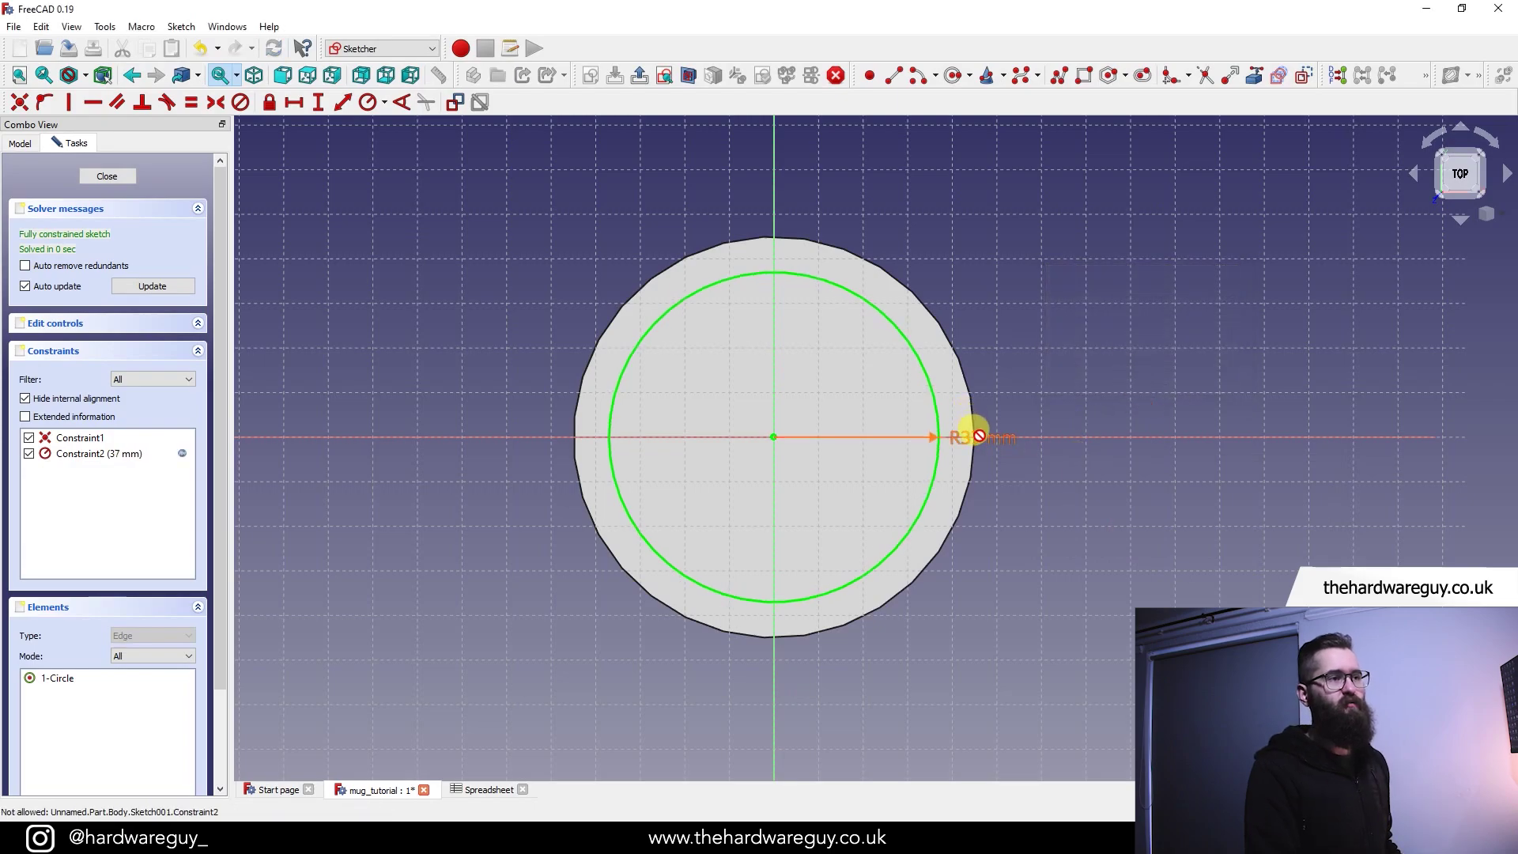
{"action": "left_click_drag", "start_coordinate": [974, 434], "coordinate": [850, 497]}
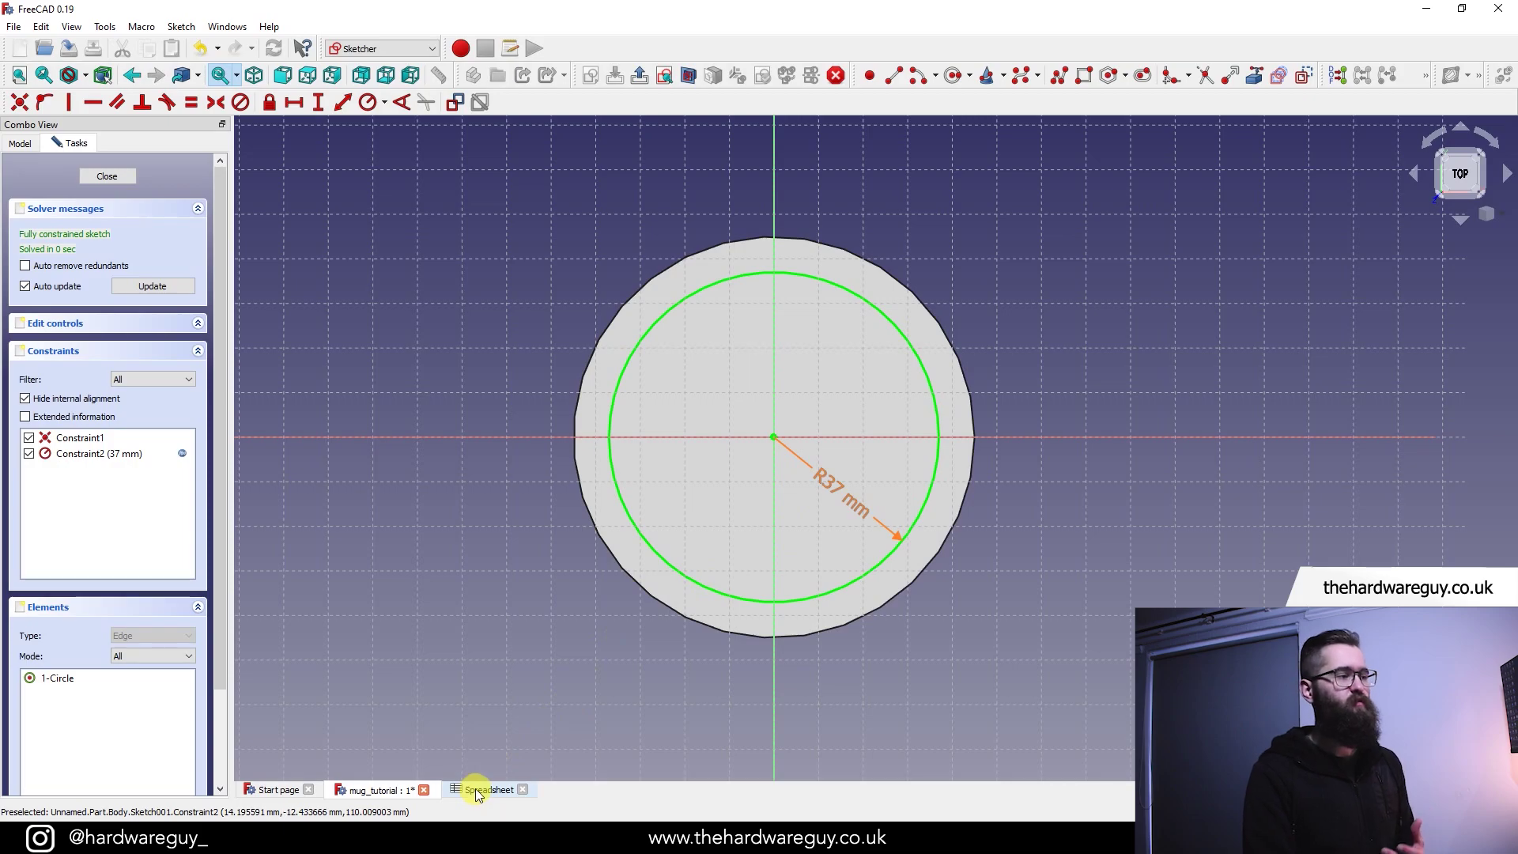
- Close the inner circle sketch and rename it cut in the model tree
{"action": "left_click", "coordinate": [476, 790]}
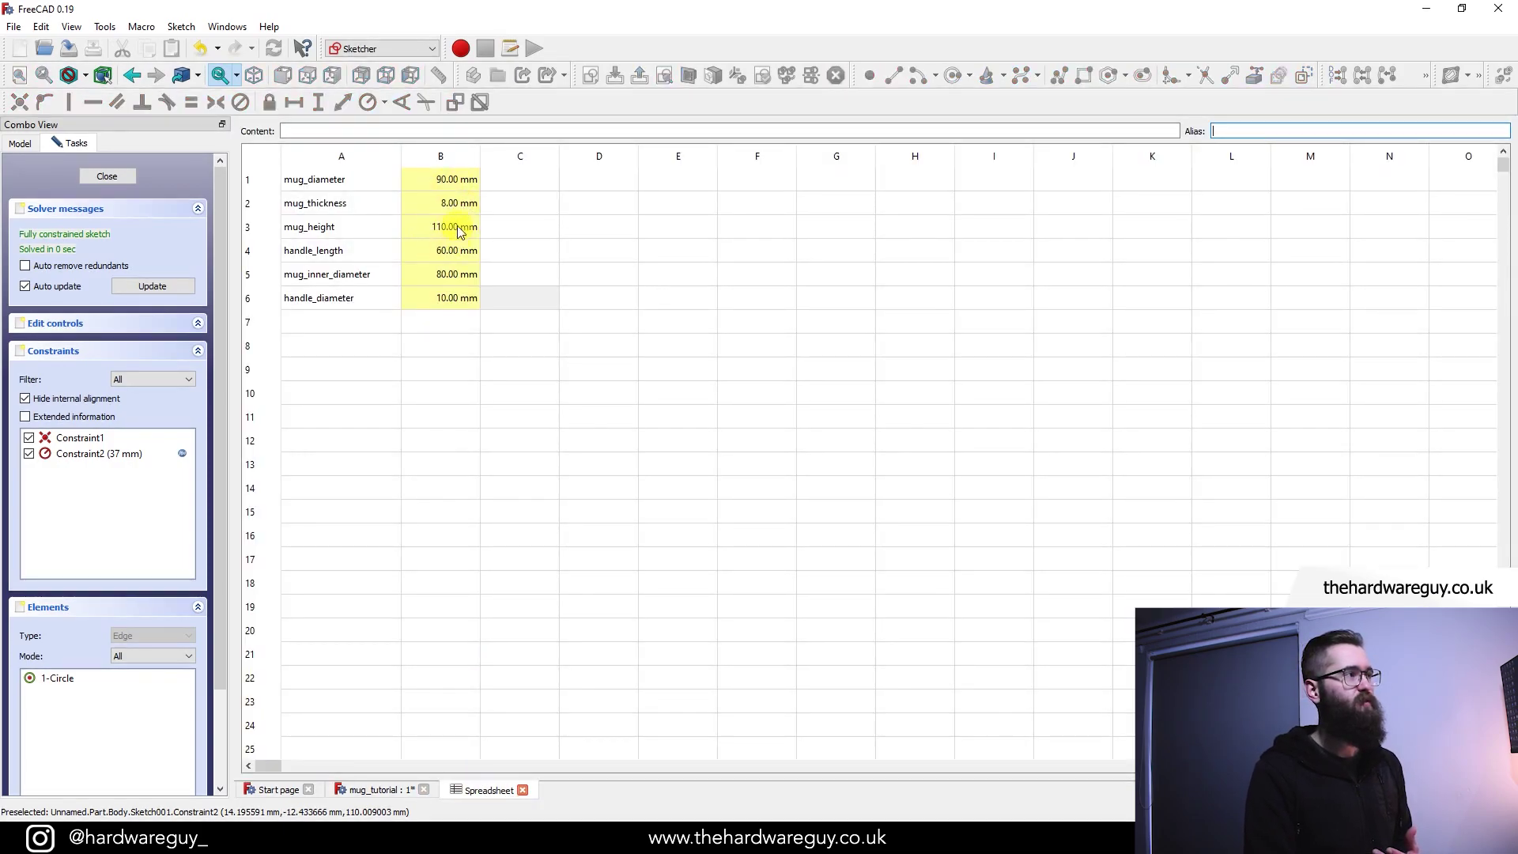
{"action": "left_click", "coordinate": [445, 204]}
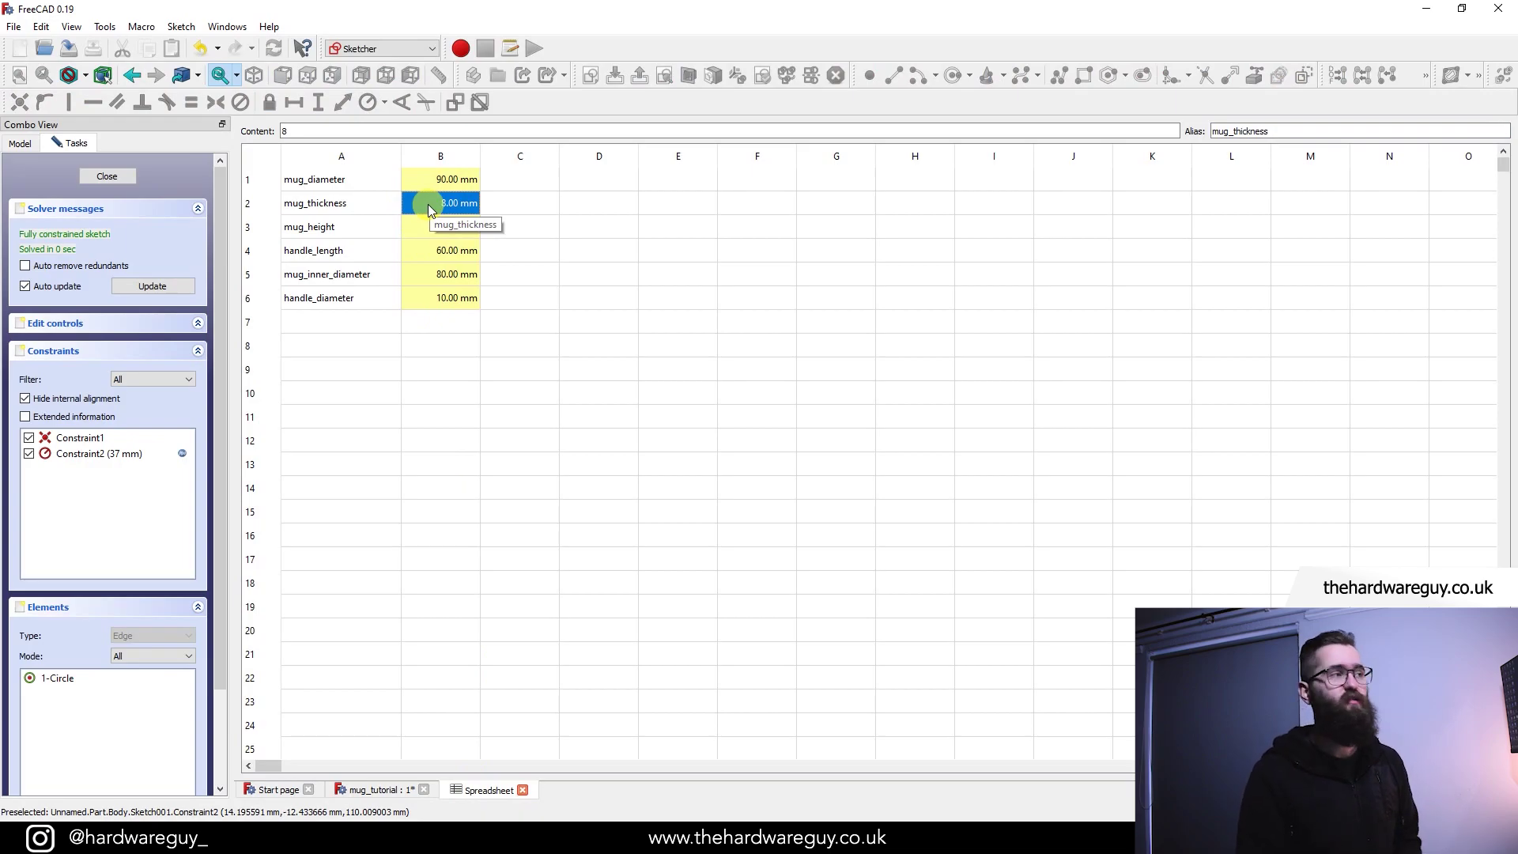
{"action": "left_click", "coordinate": [541, 208]}
{"action": "left_click", "coordinate": [380, 791]}
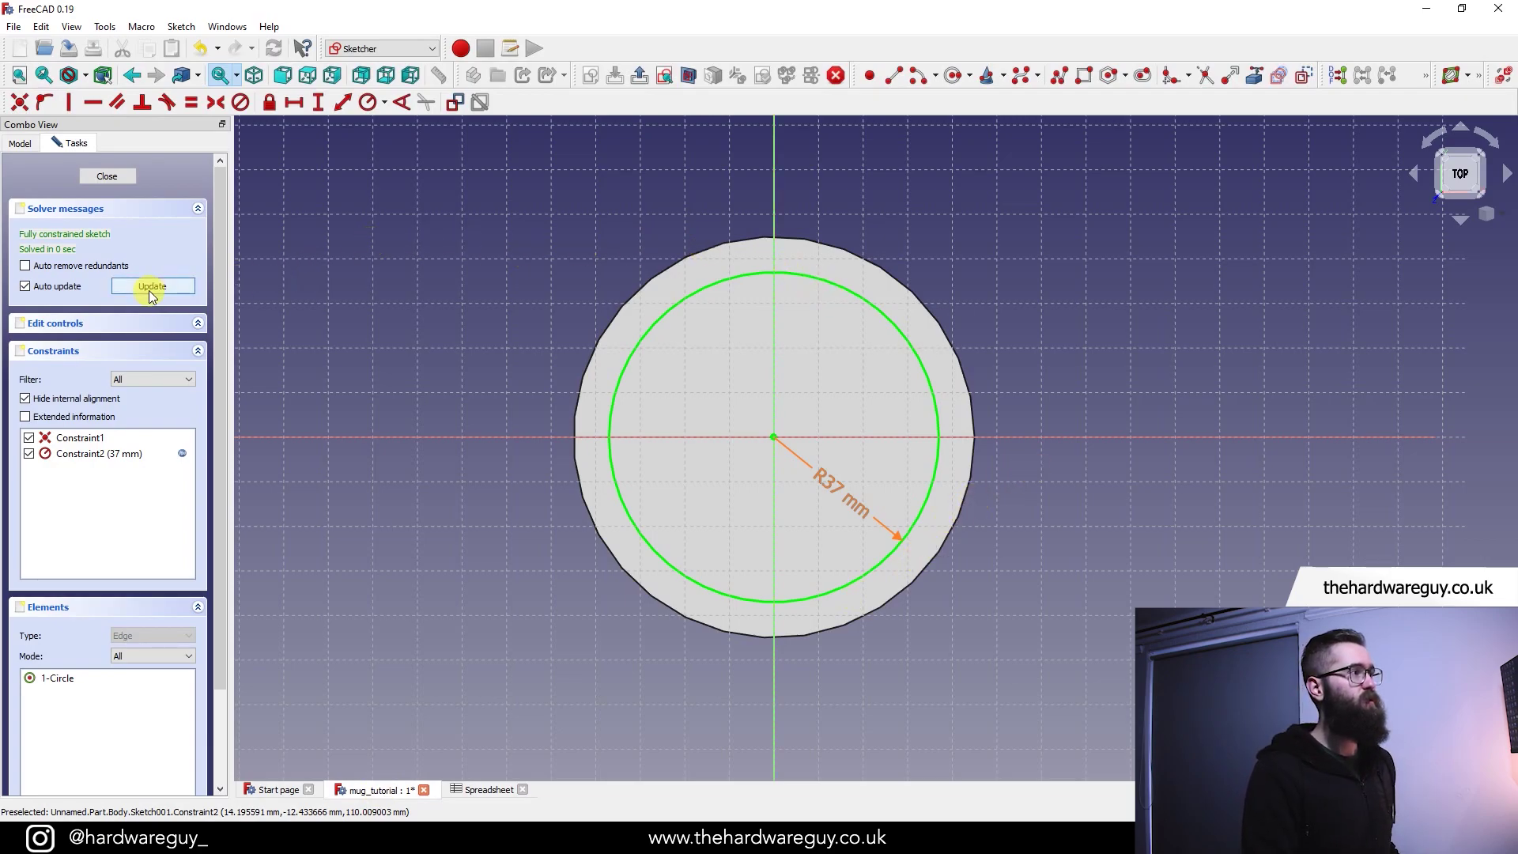
{"action": "left_click", "coordinate": [120, 175]}
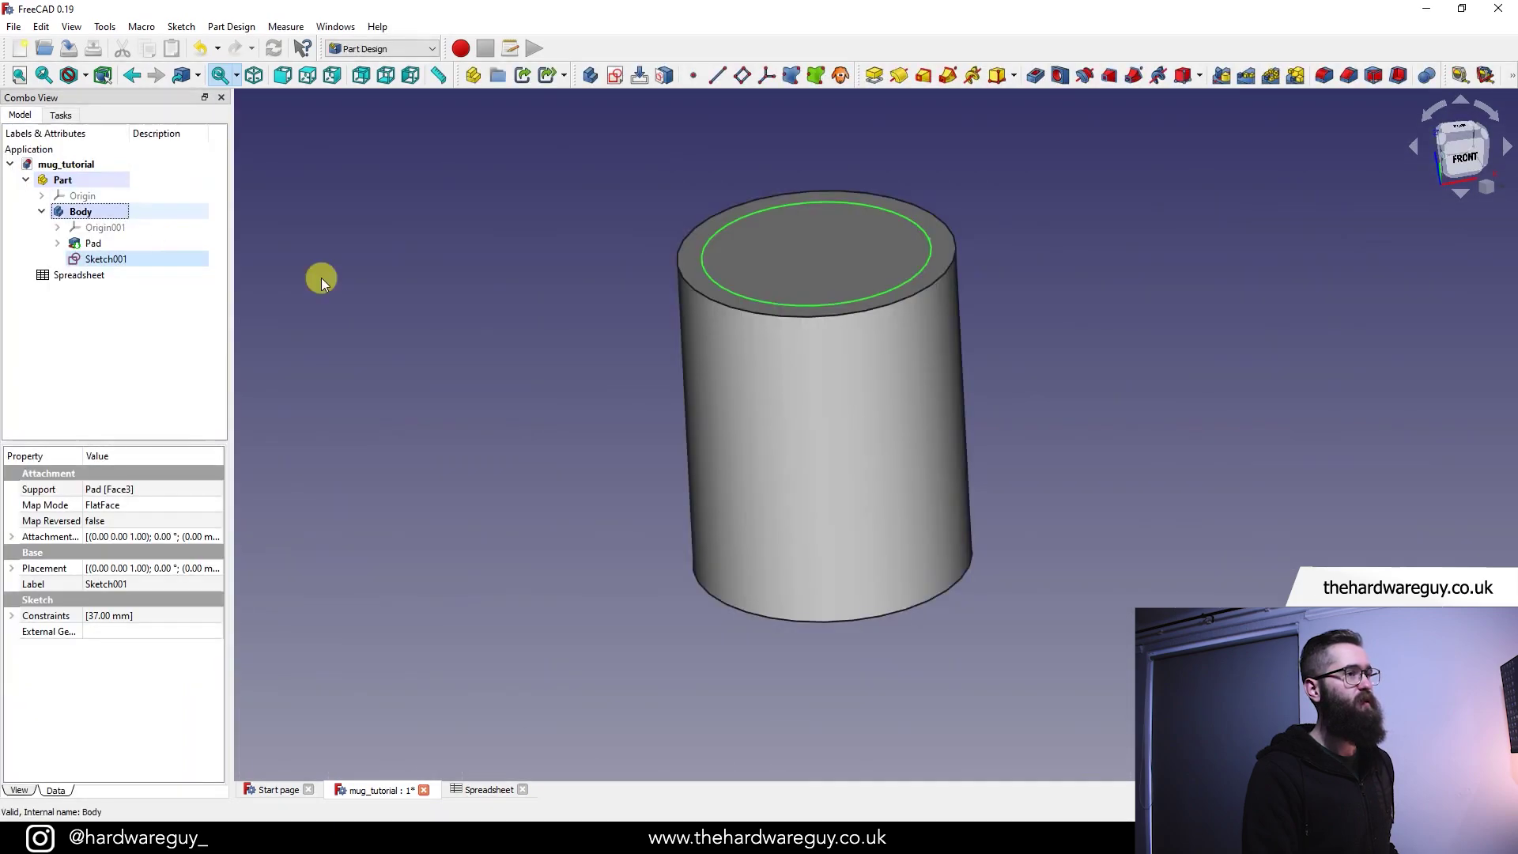
{"action": "left_click", "coordinate": [117, 260]}
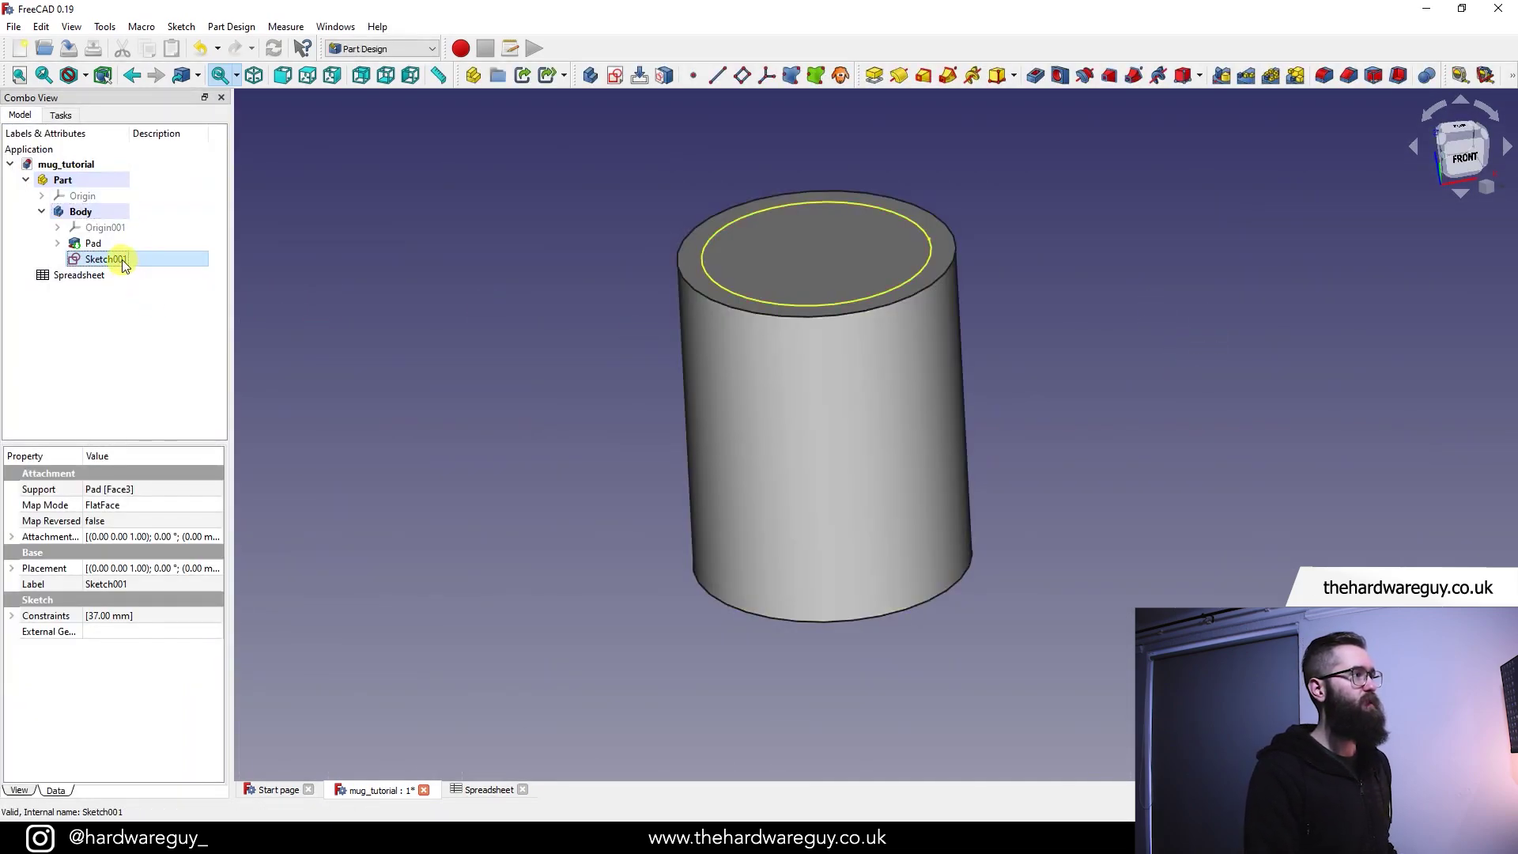
{"action": "right_click", "coordinate": [114, 261]}
{"action": "left_click", "coordinate": [163, 542]}
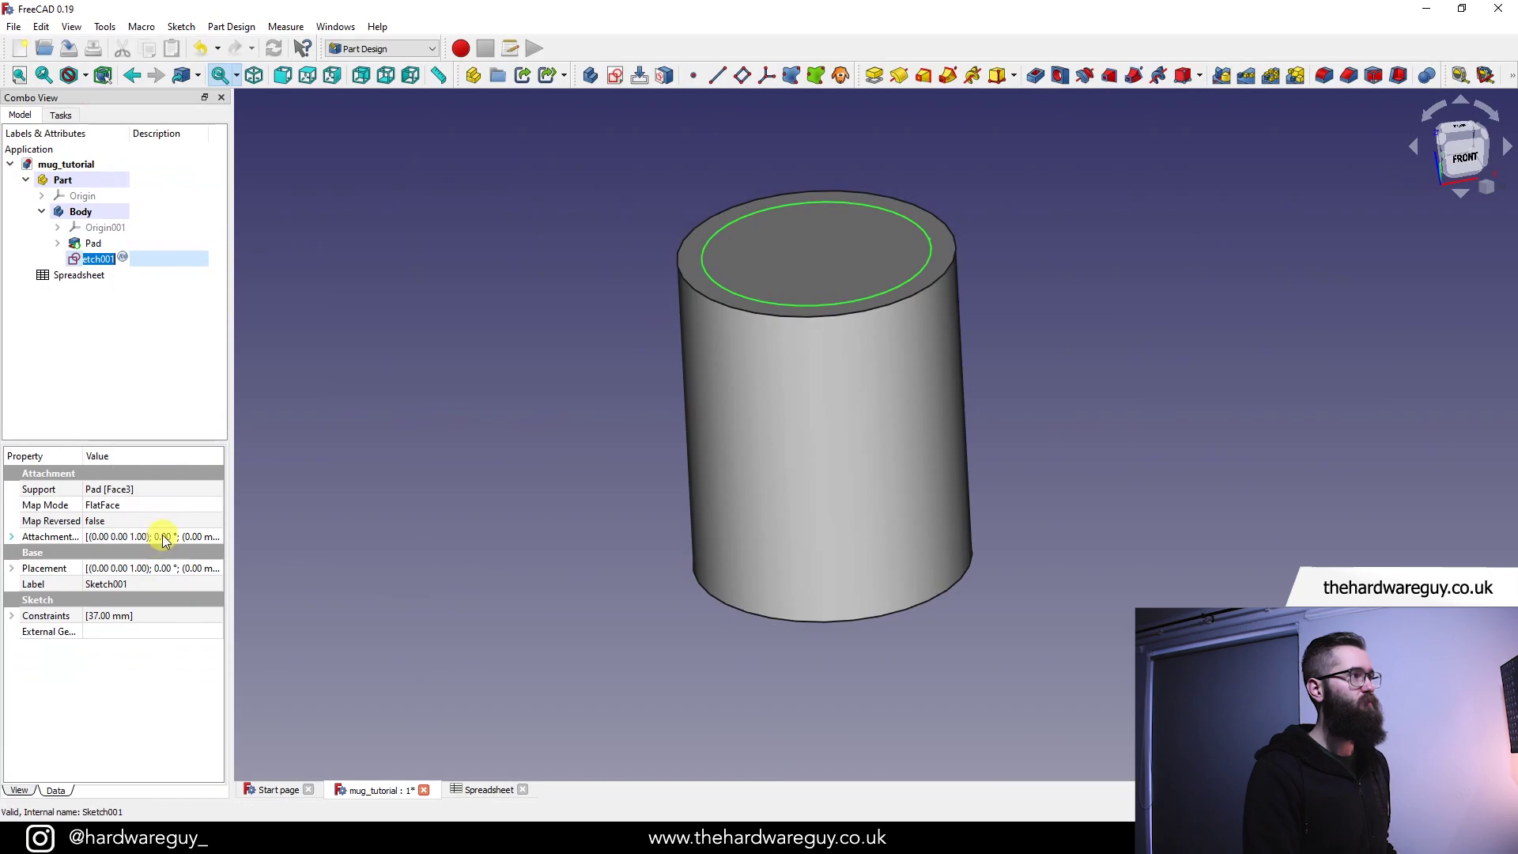
{"action": "type", "text": "cut"}
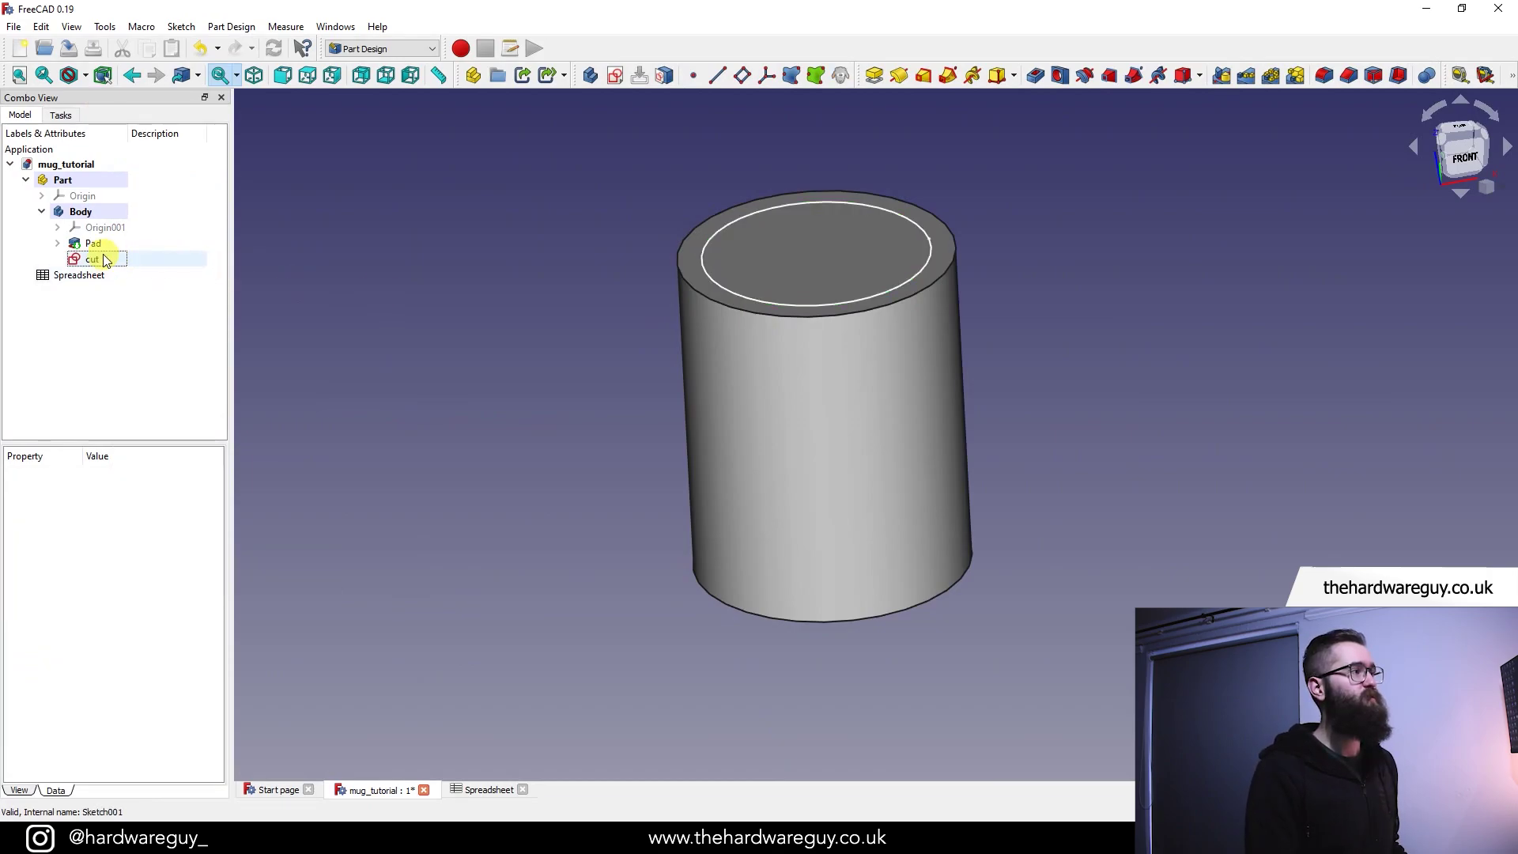
{"action": "key", "text": "Return"}
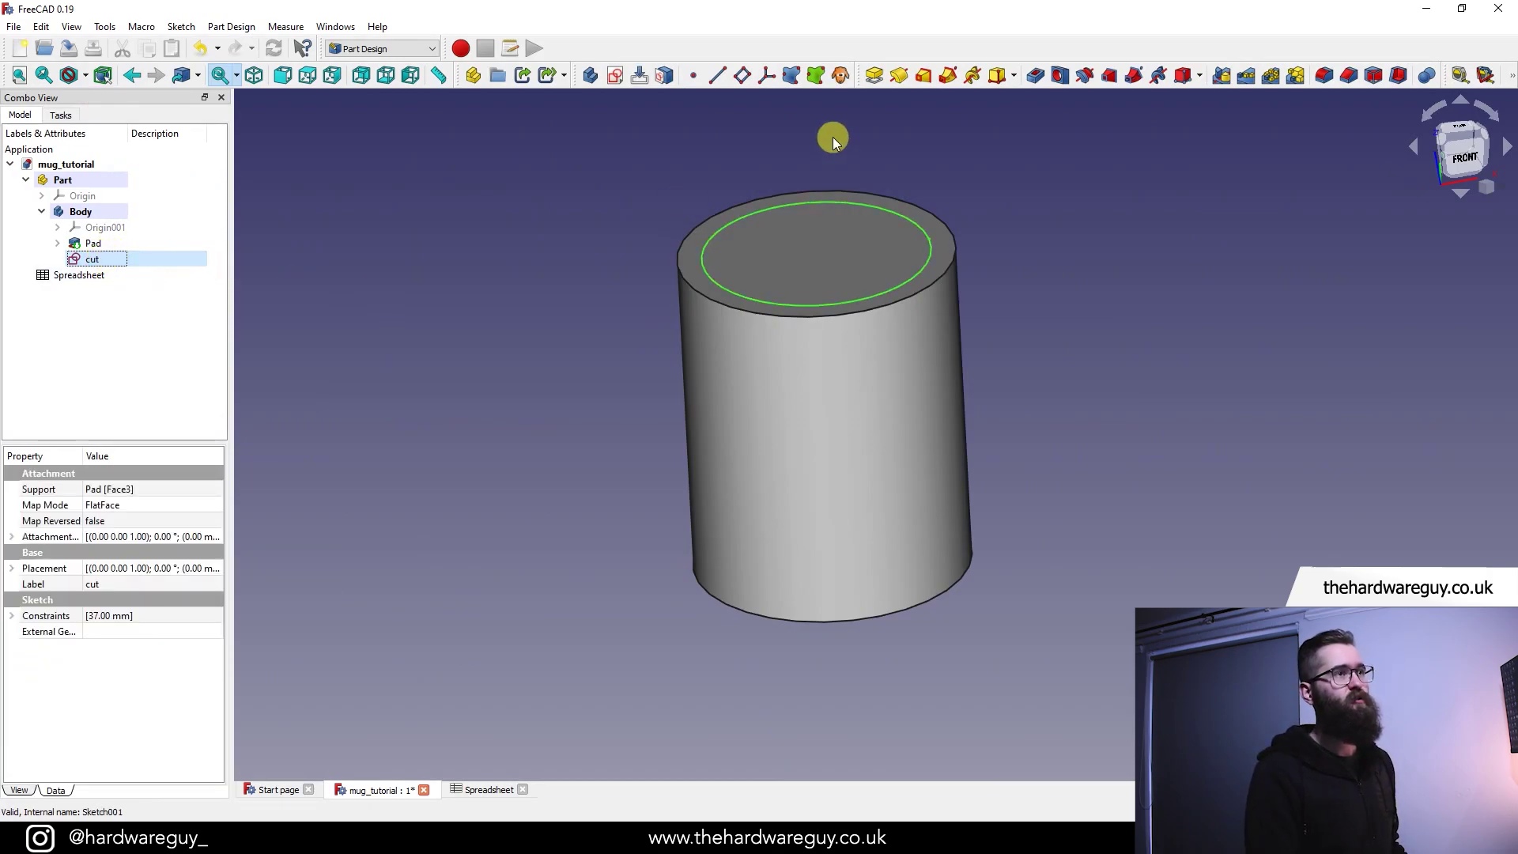
- Start a pocket from the cut sketch on the cylinder's top face with a length of 10 mm
{"action": "left_click", "coordinate": [1037, 75]}
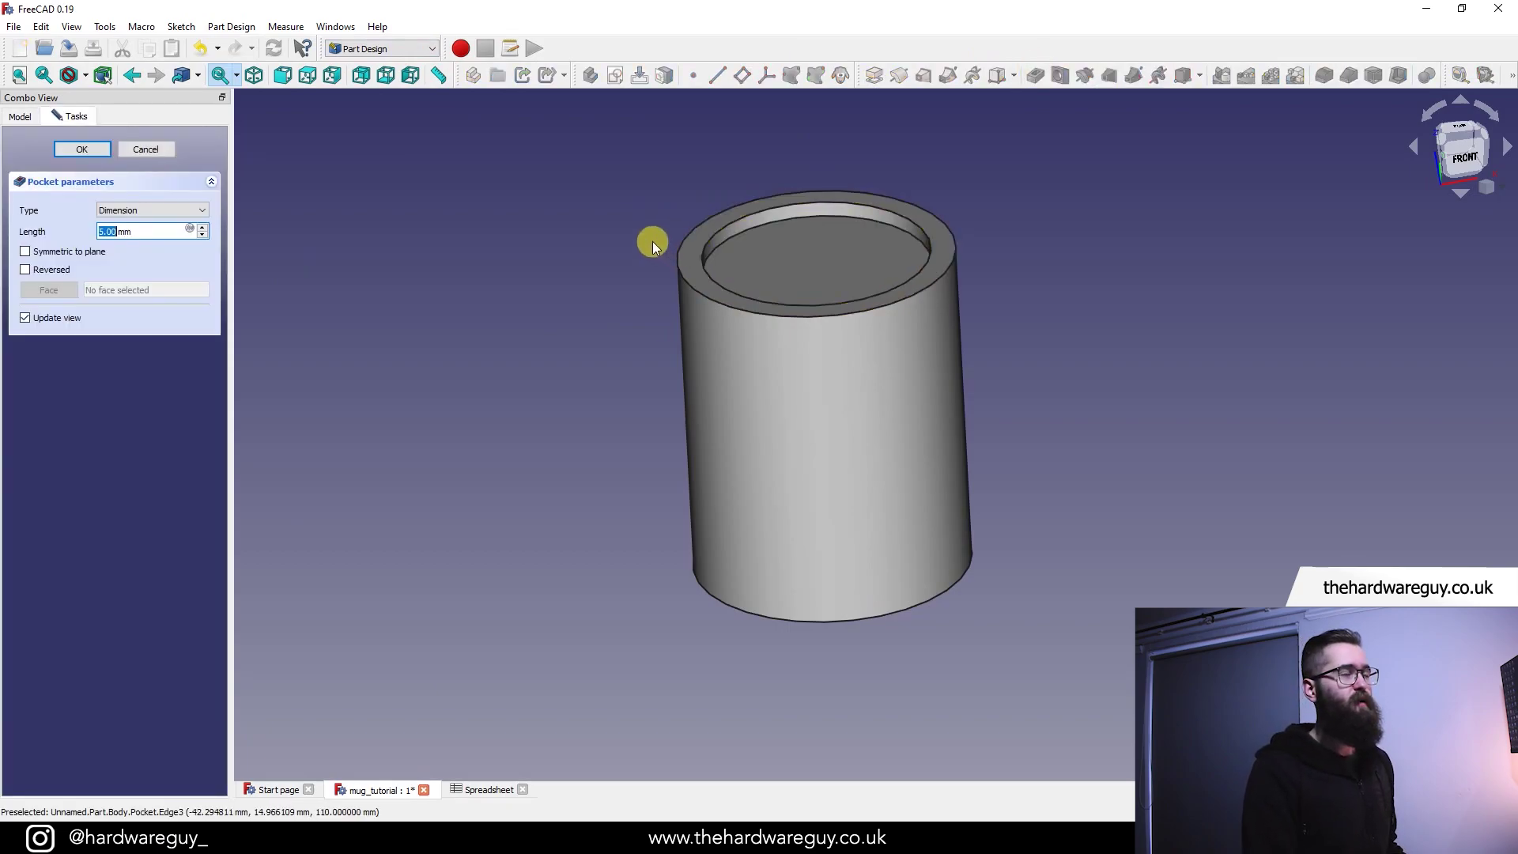
{"action": "scroll", "coordinate": [650, 316], "scroll_direction": "up", "scroll_amount": 4}
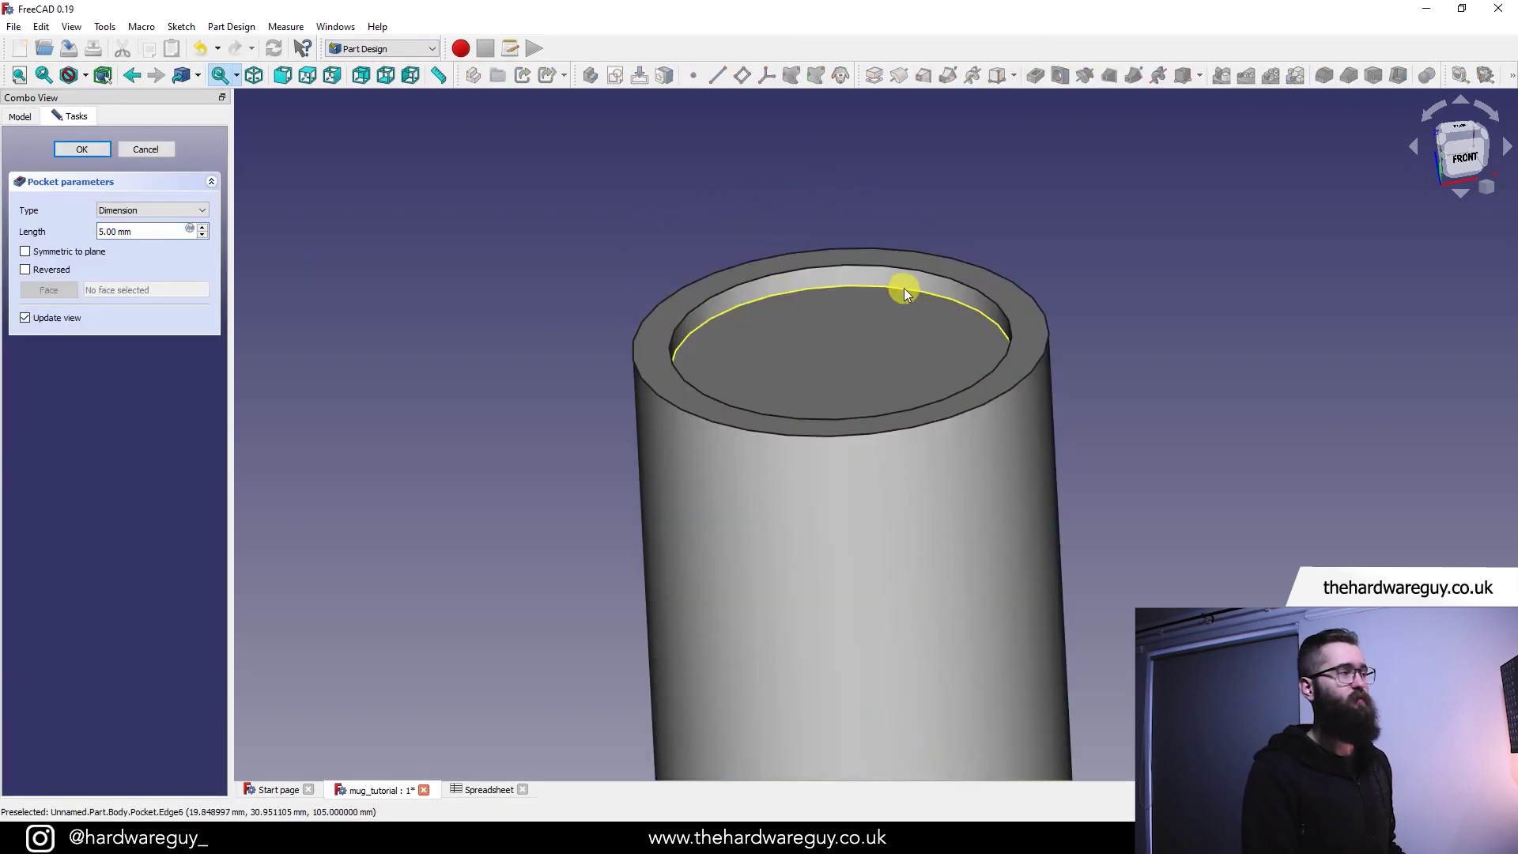
{"action": "scroll", "coordinate": [198, 230], "scroll_direction": "up", "scroll_amount": 5}
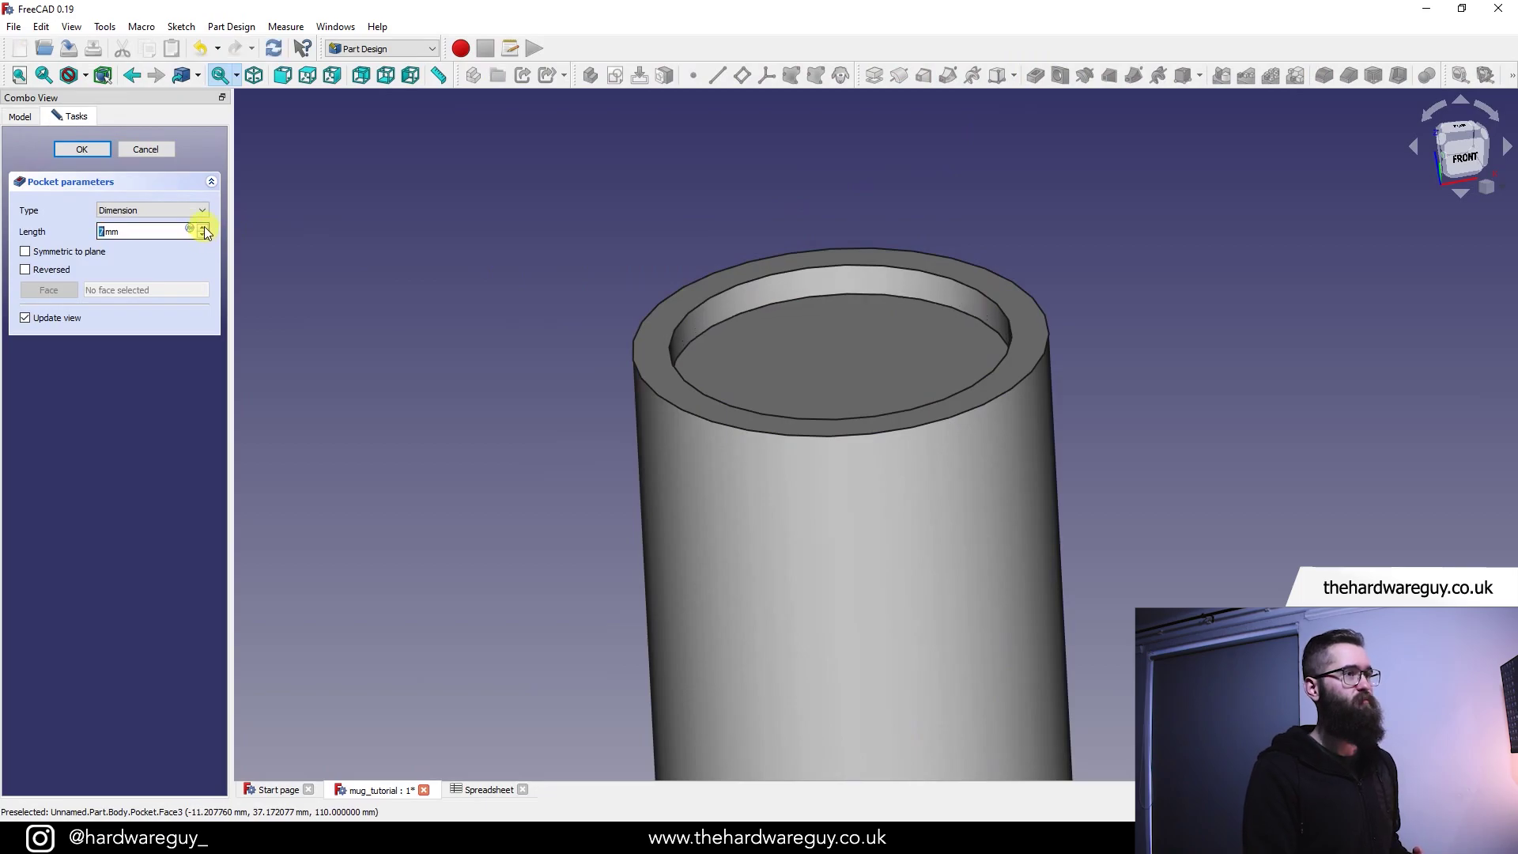
- Replace the pocket's length with a formula beginning with Spreadsheet.mug_height
{"action": "left_click", "coordinate": [190, 230]}
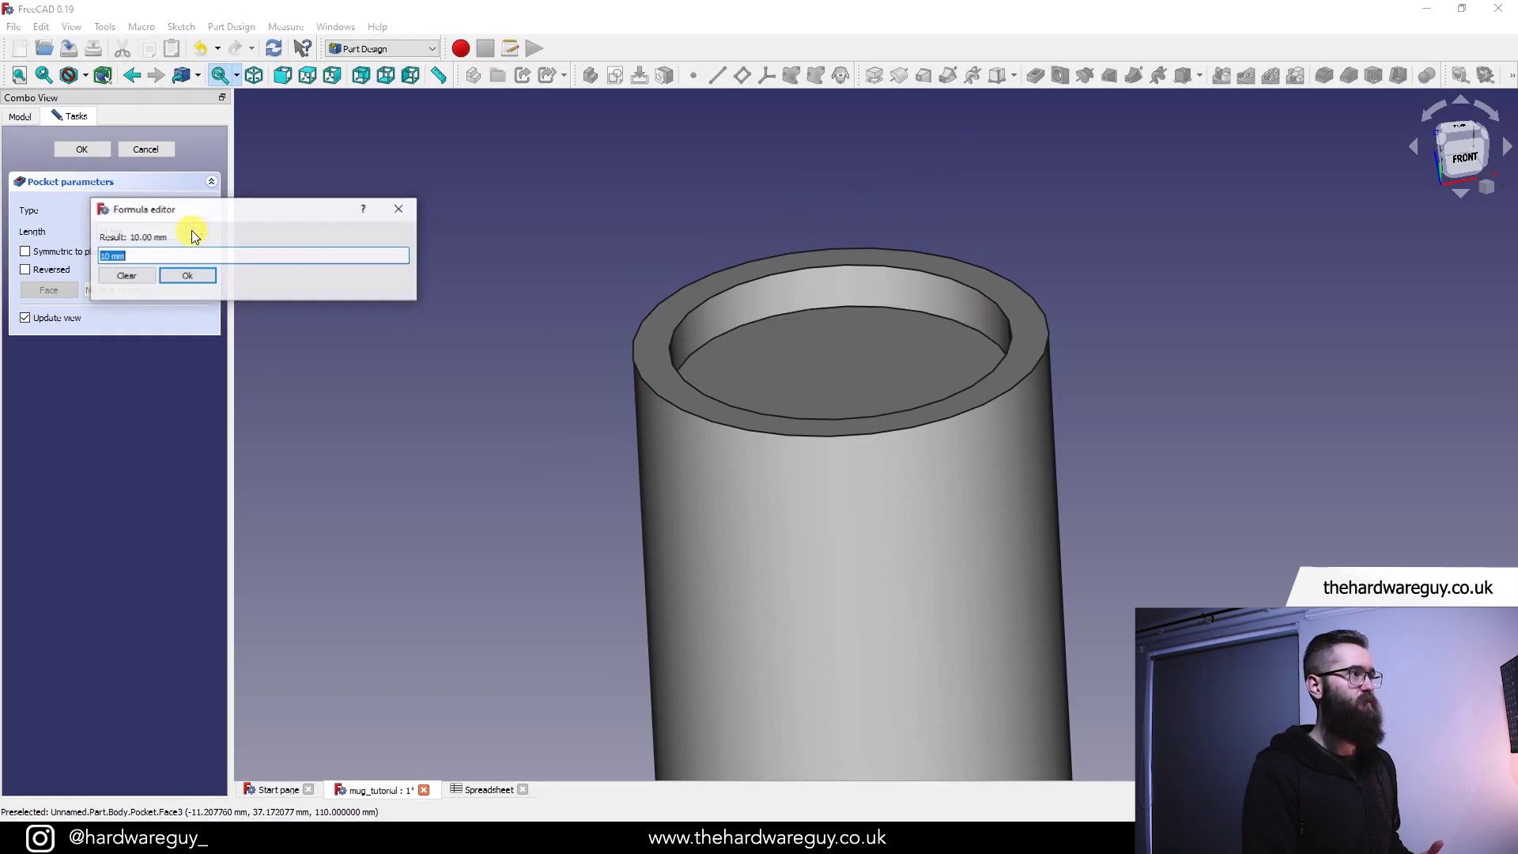
{"action": "left_click_drag", "start_coordinate": [186, 219], "coordinate": [347, 399]}
{"action": "key", "text": "BackSpace"}
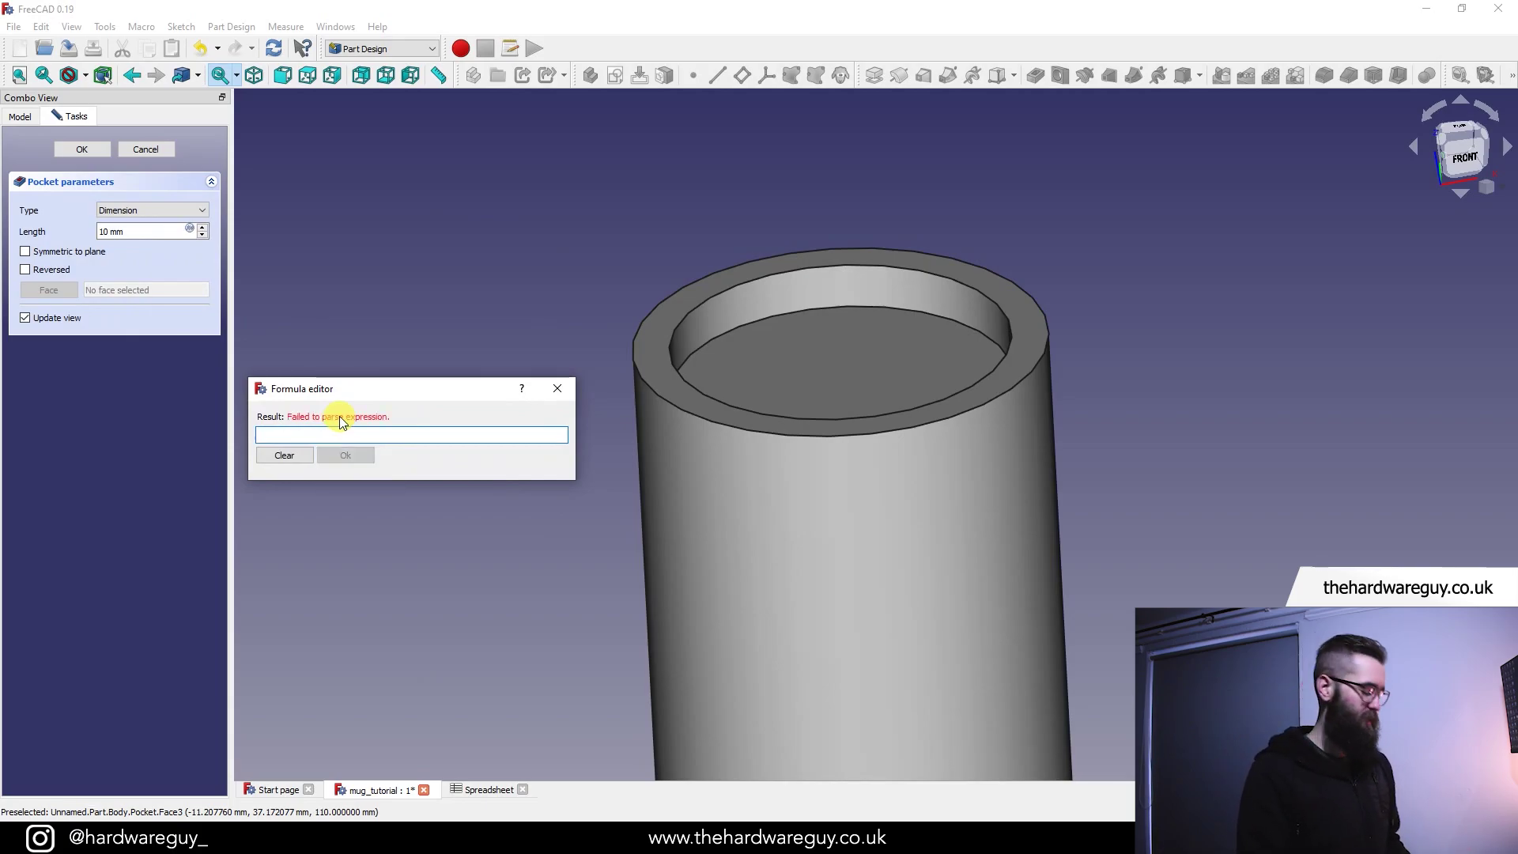
{"action": "type", "text": "Spreadsheet."}
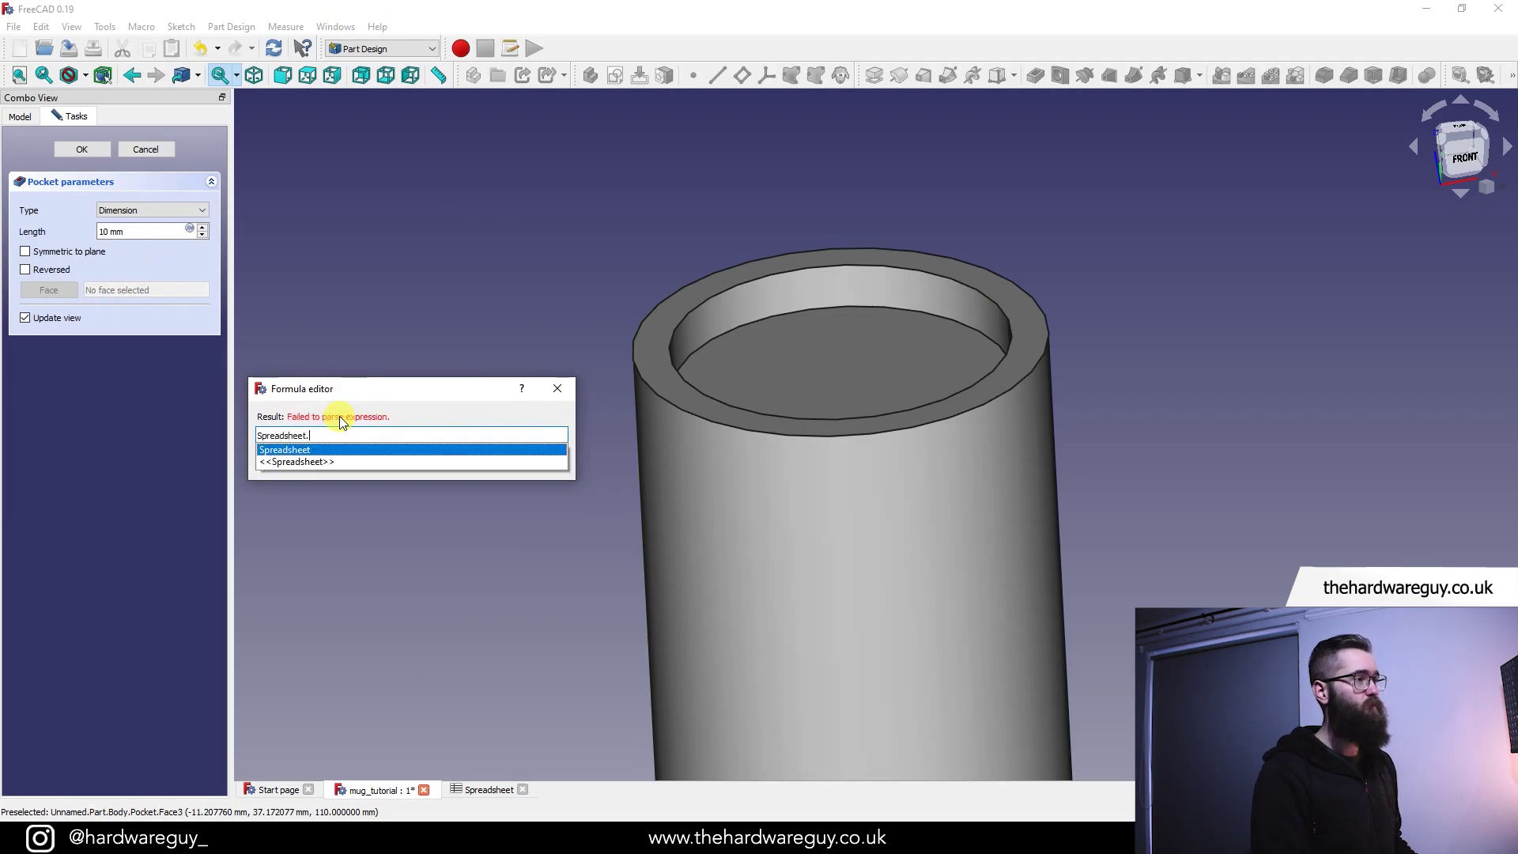
{"action": "type", "text": "mug_"}
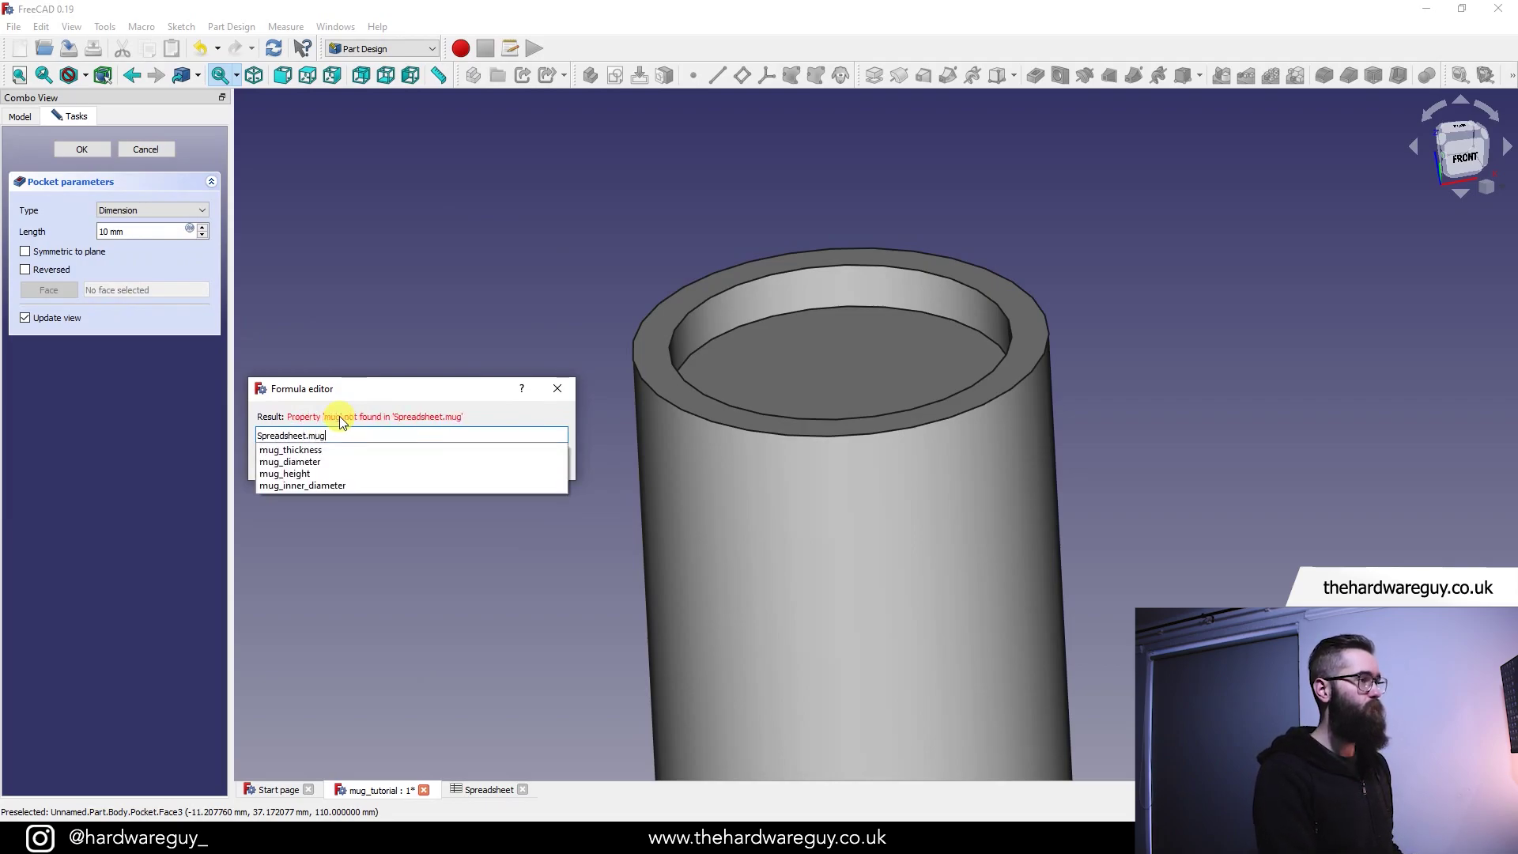
{"action": "key", "text": "Down"}
{"action": "key", "text": "Down"}
{"action": "key", "text": "Down"}
{"action": "key", "text": "Return"}
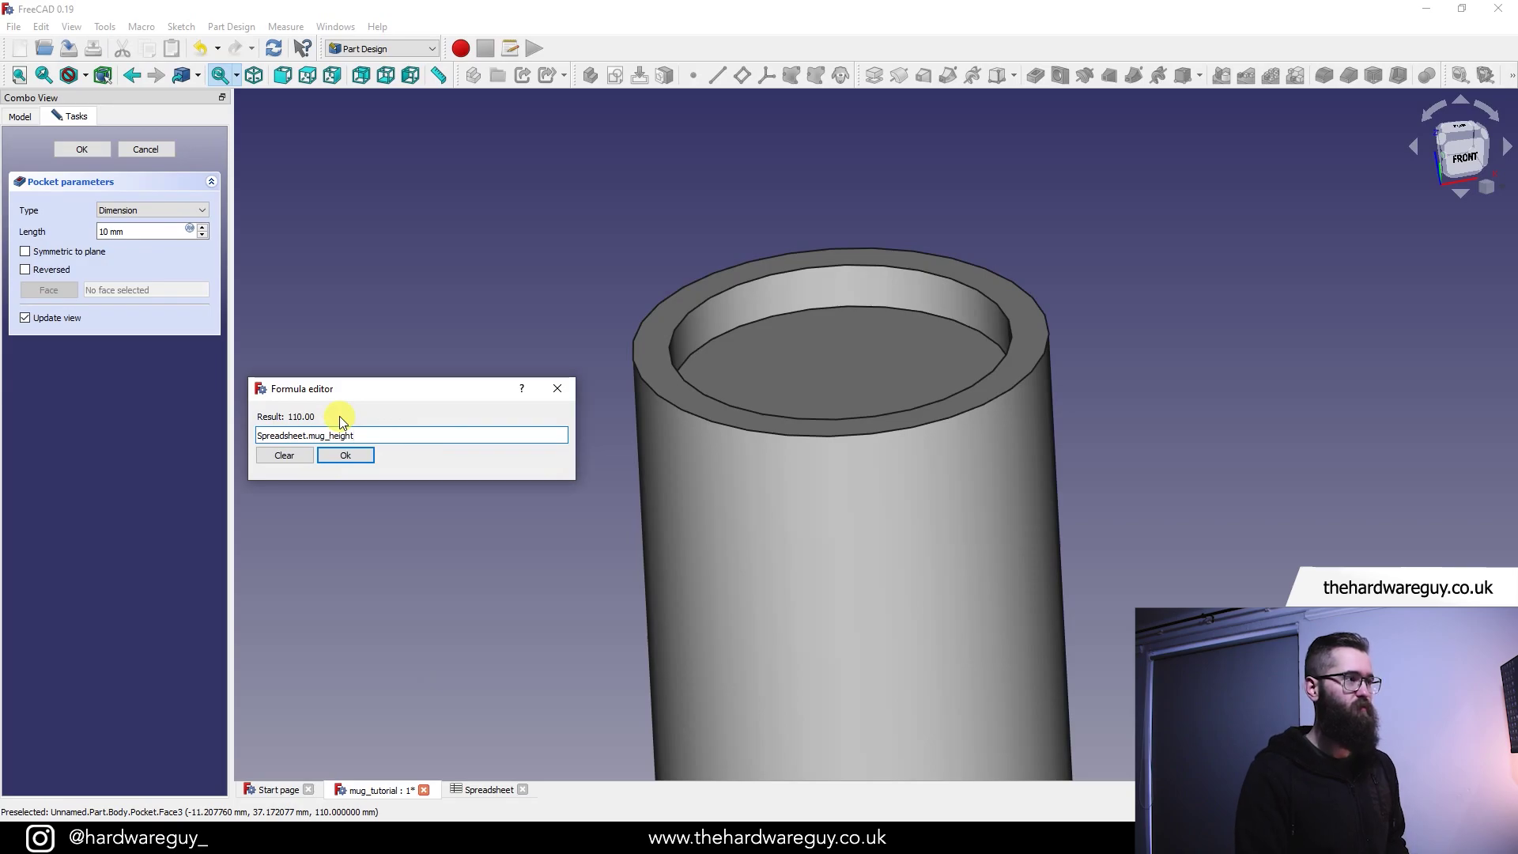
- Subtract 5 in the pocket's length formula, apply it and accept the pocket
{"action": "type", "text": "-"}
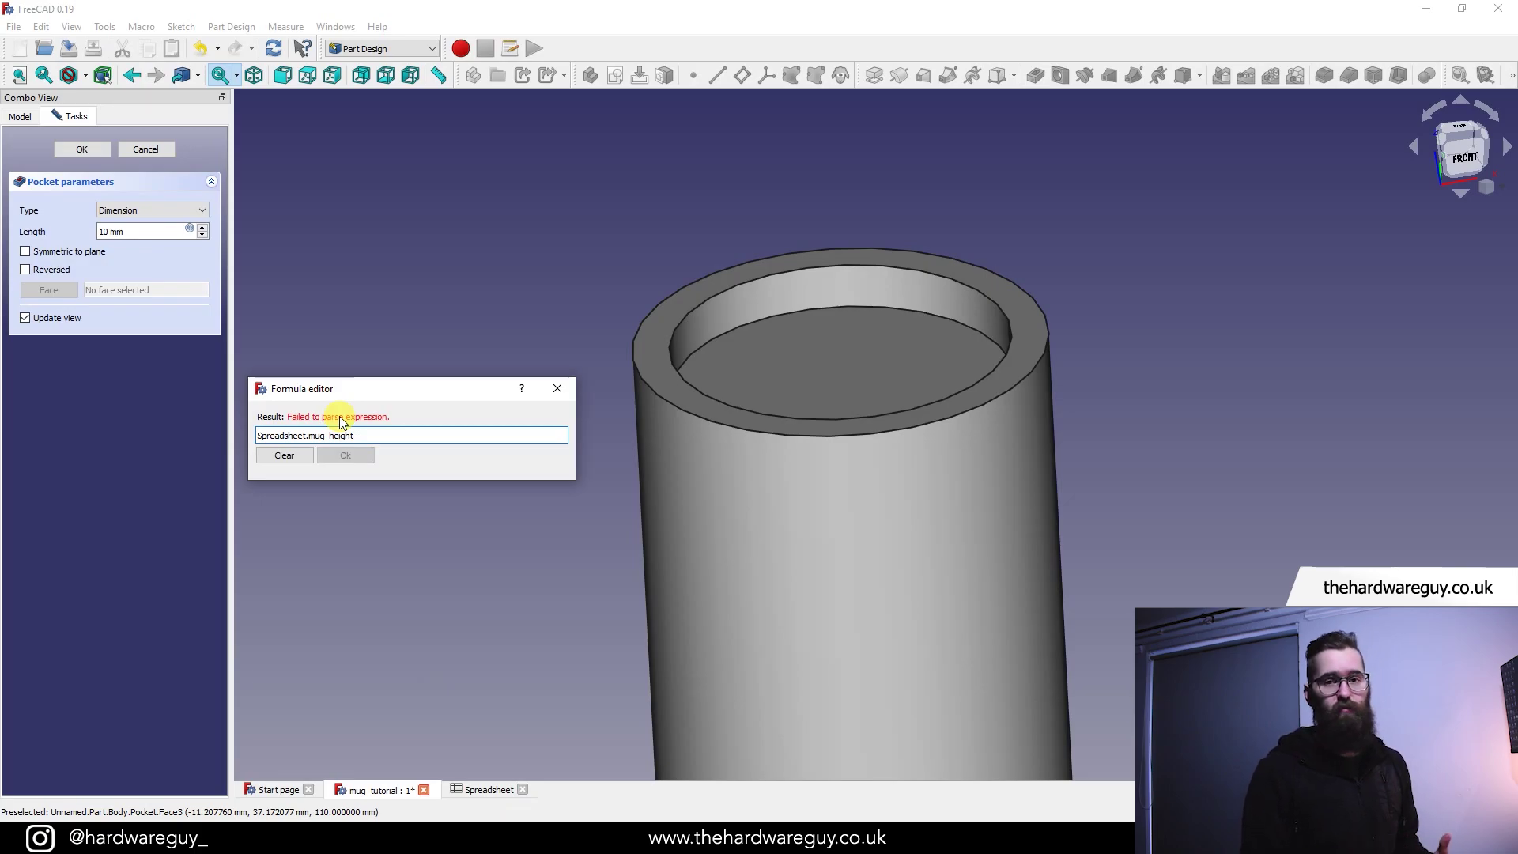
{"action": "type", "text": "5"}
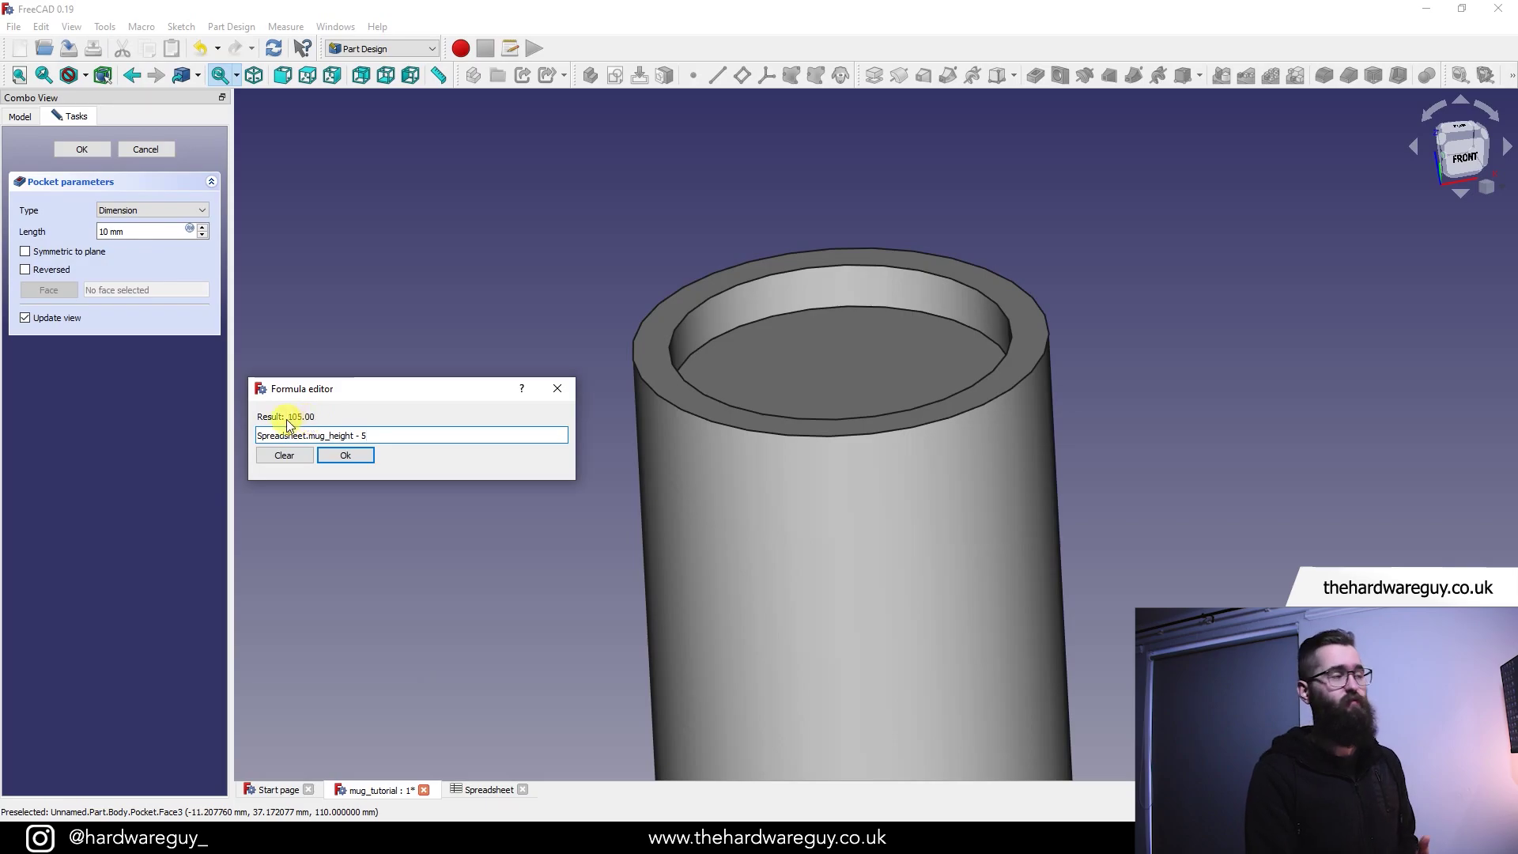
{"action": "left_click", "coordinate": [349, 455]}
{"action": "middle_click_drag", "start_coordinate": [1183, 393], "coordinate": [1119, 431]}
{"action": "middle_click_drag", "start_coordinate": [993, 644], "coordinate": [979, 368]}
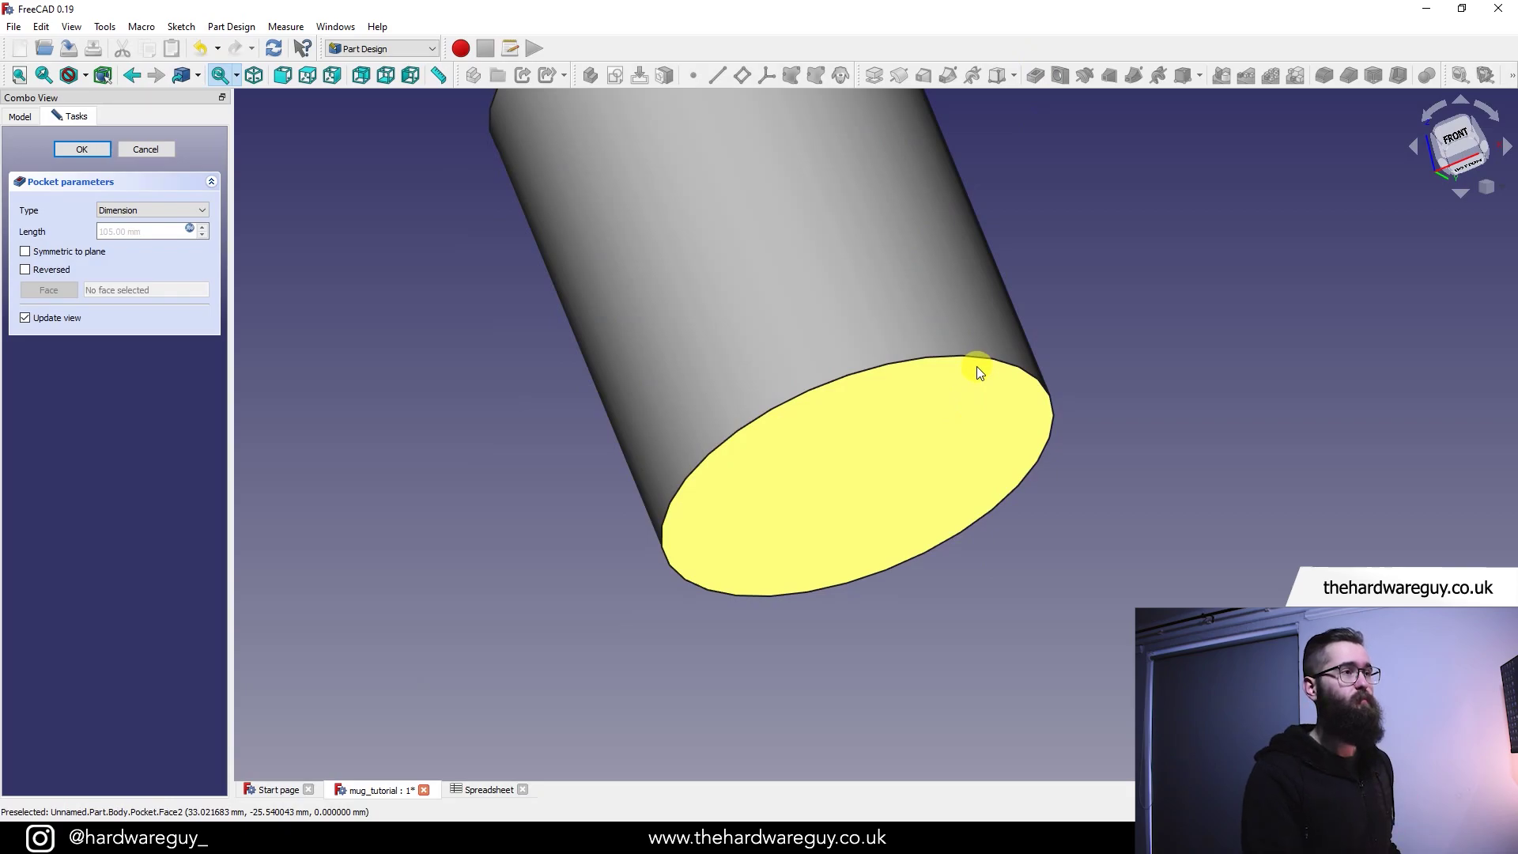
{"action": "scroll", "coordinate": [1098, 218], "scroll_direction": "down", "scroll_amount": 5}
{"action": "middle_click_drag", "start_coordinate": [1099, 218], "coordinate": [981, 411]}
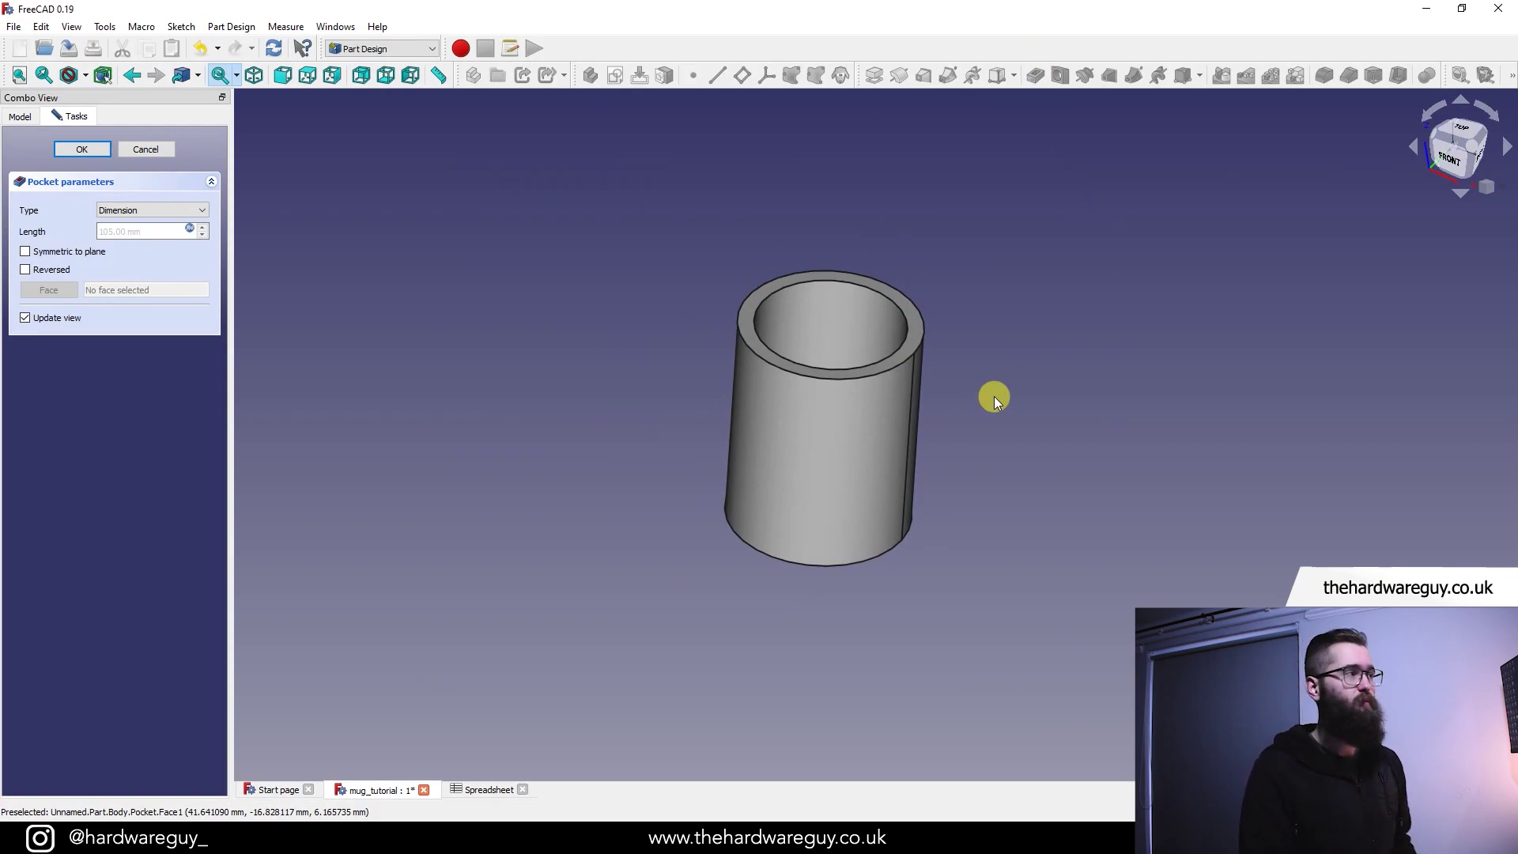
{"action": "mouse_move", "coordinate": [1012, 427]}
{"action": "middle_mouse_down"}
{"action": "mouse_move", "coordinate": [993, 423]}
{"action": "mouse_move", "coordinate": [998, 402]}
{"action": "middle_mouse_up"}
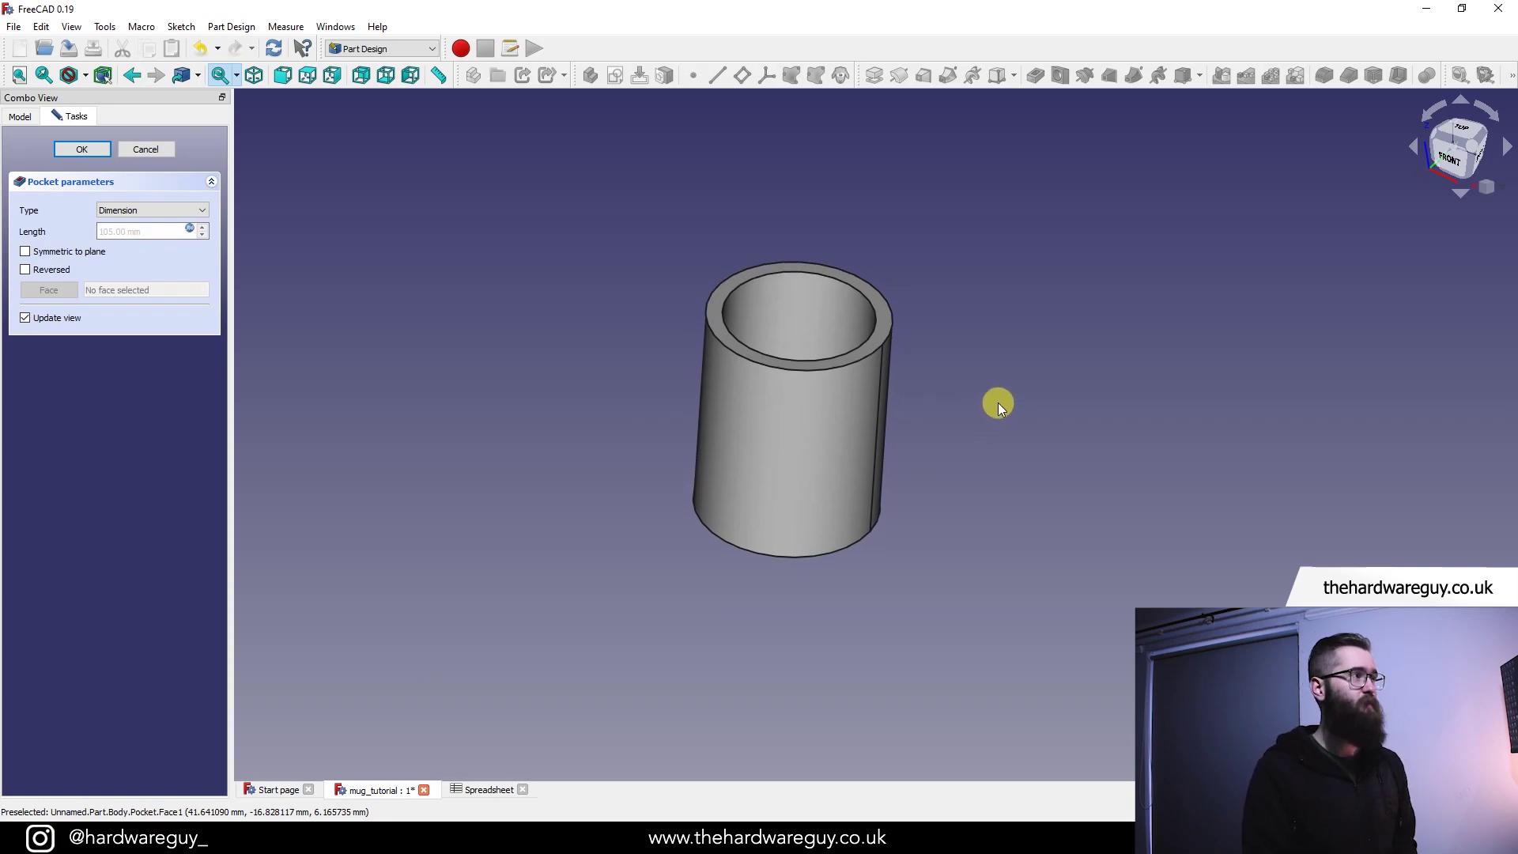
{"action": "left_click", "coordinate": [87, 149]}
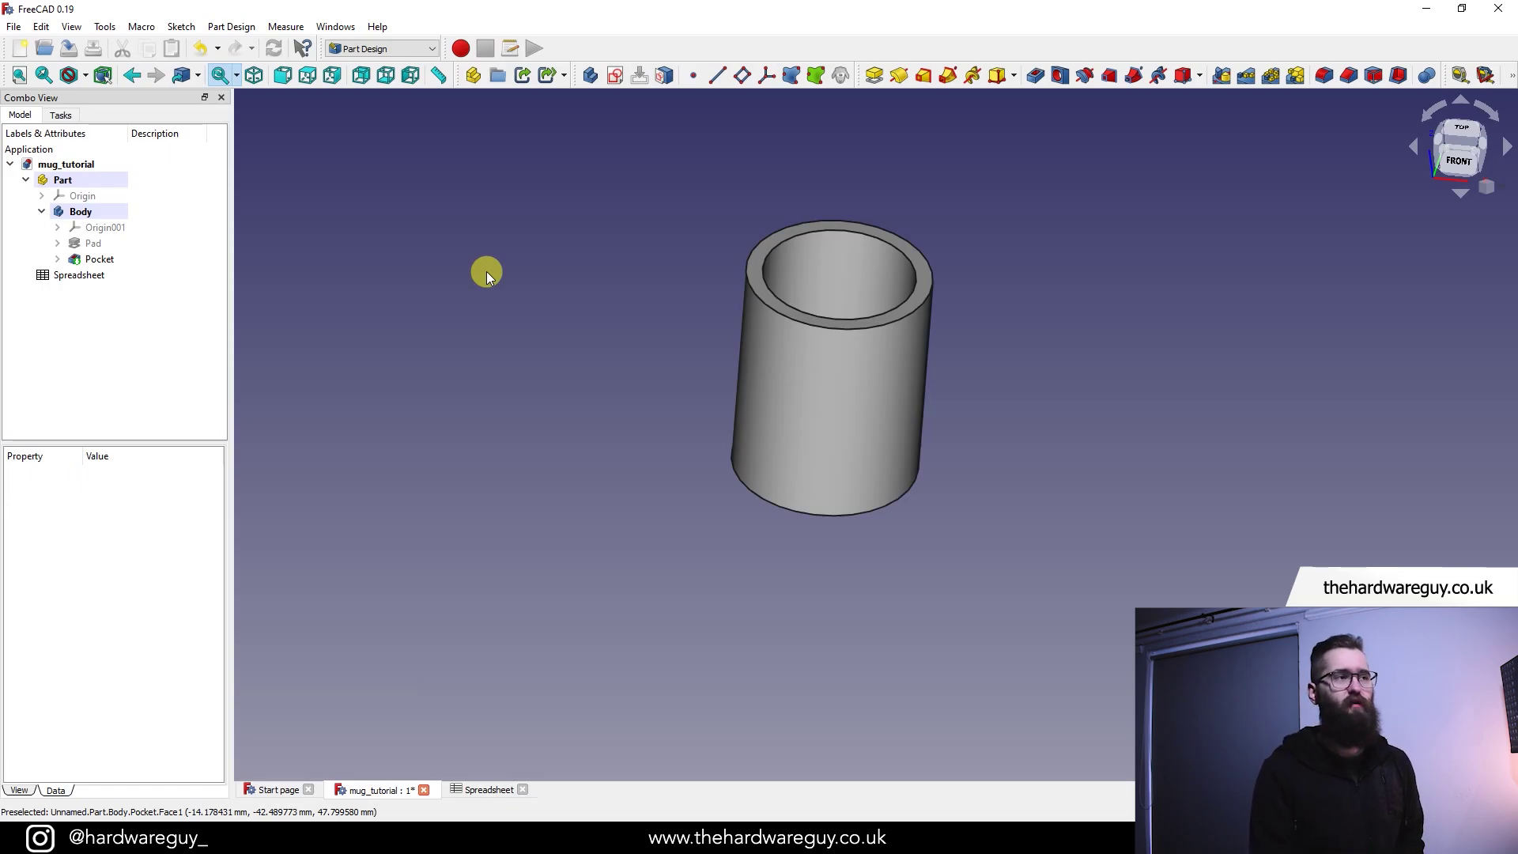
- Show the Part's Origin planes and axes around the hollowed mug
{"action": "left_click", "coordinate": [90, 198]}
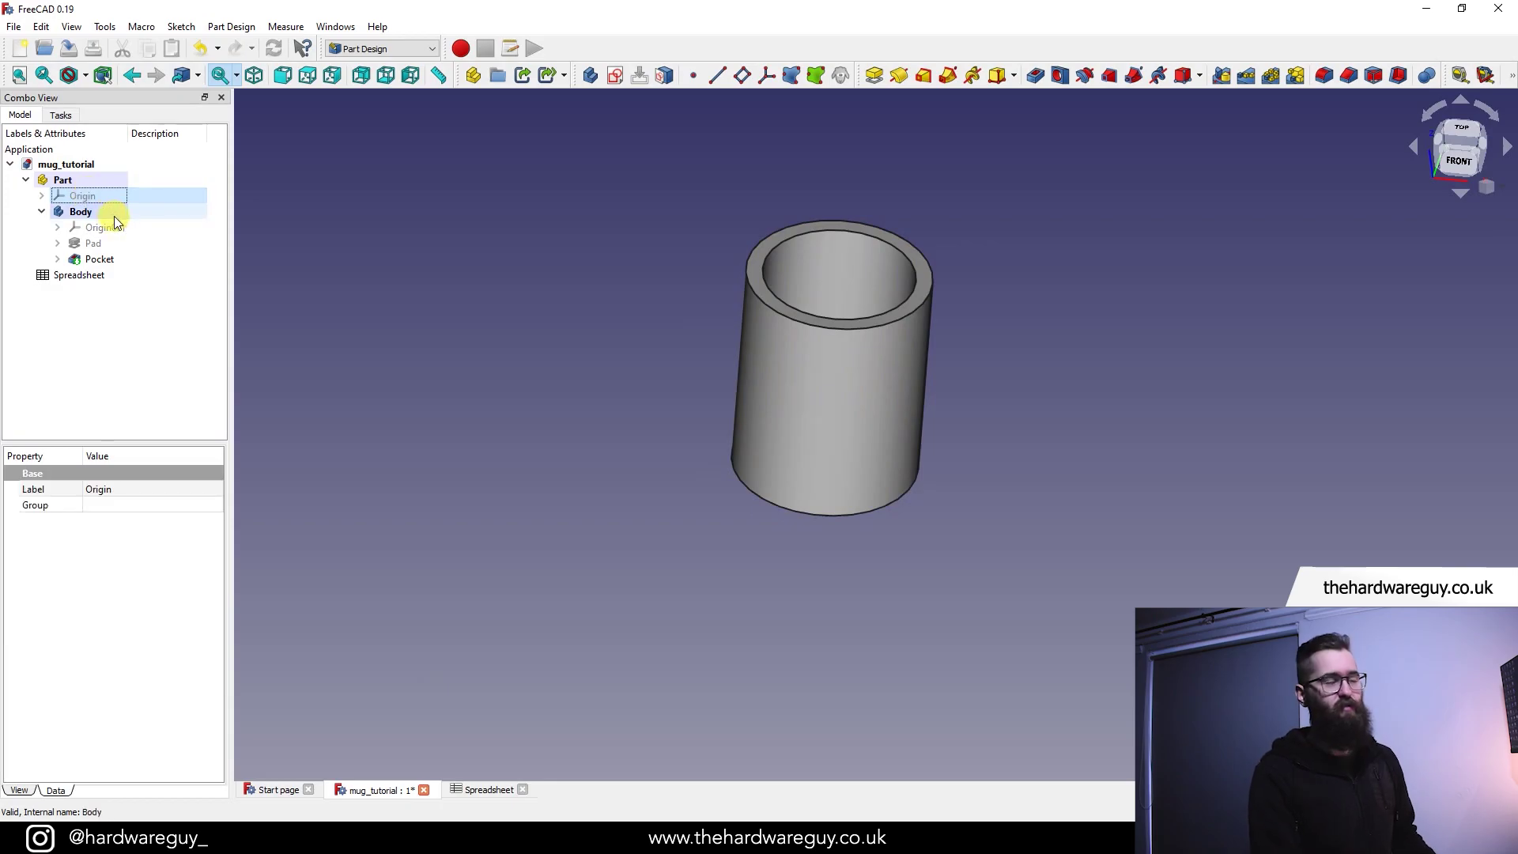
{"action": "key", "text": "space"}
{"action": "left_click", "coordinate": [1178, 411]}
{"action": "middle_click_drag", "start_coordinate": [1178, 411], "coordinate": [1098, 404]}
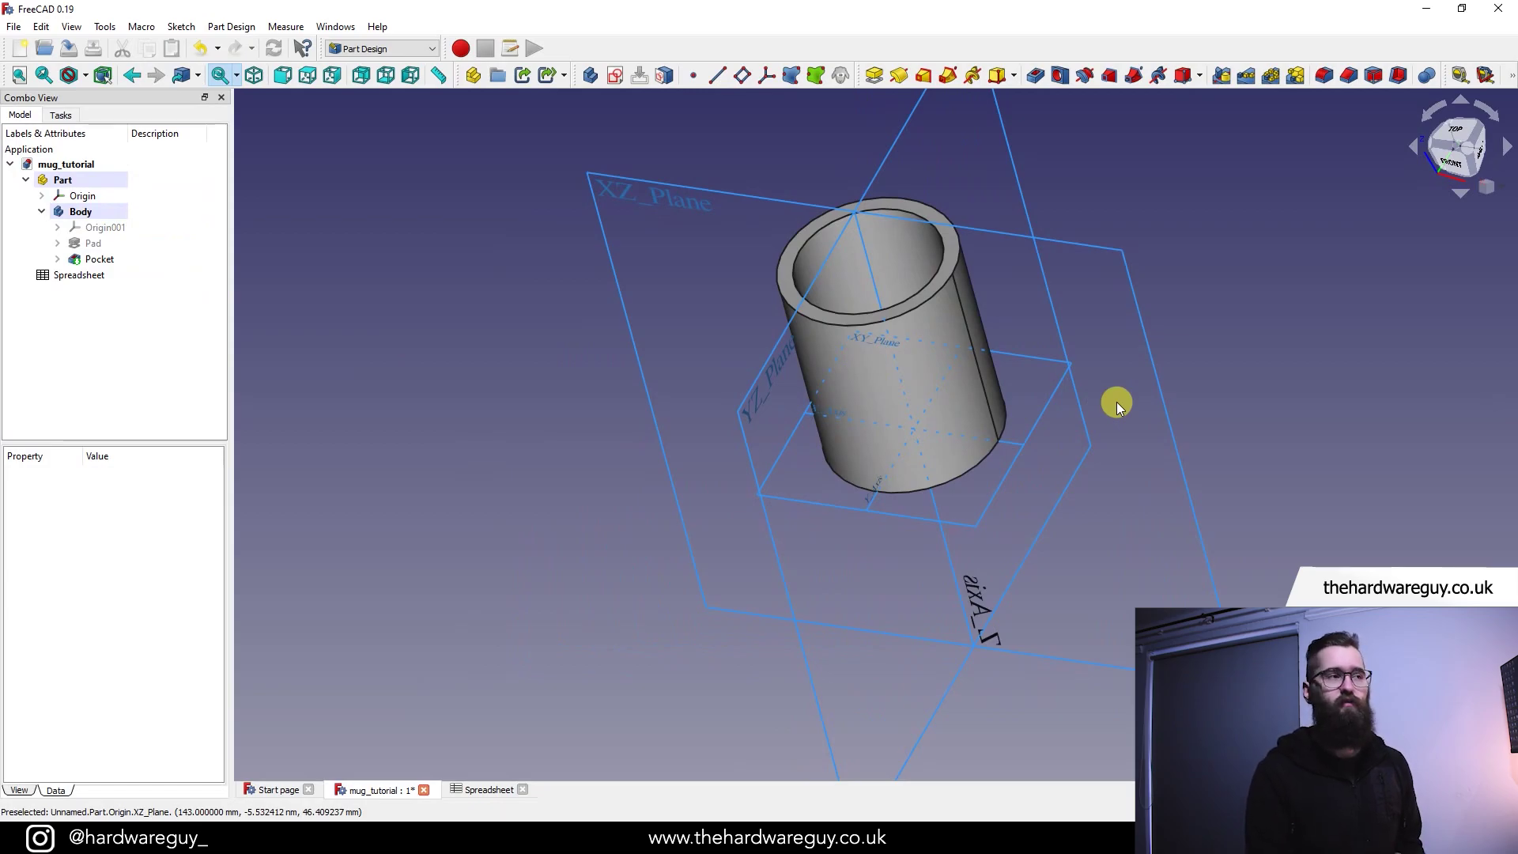
{"action": "middle_click_drag", "start_coordinate": [1123, 237], "coordinate": [1058, 302]}
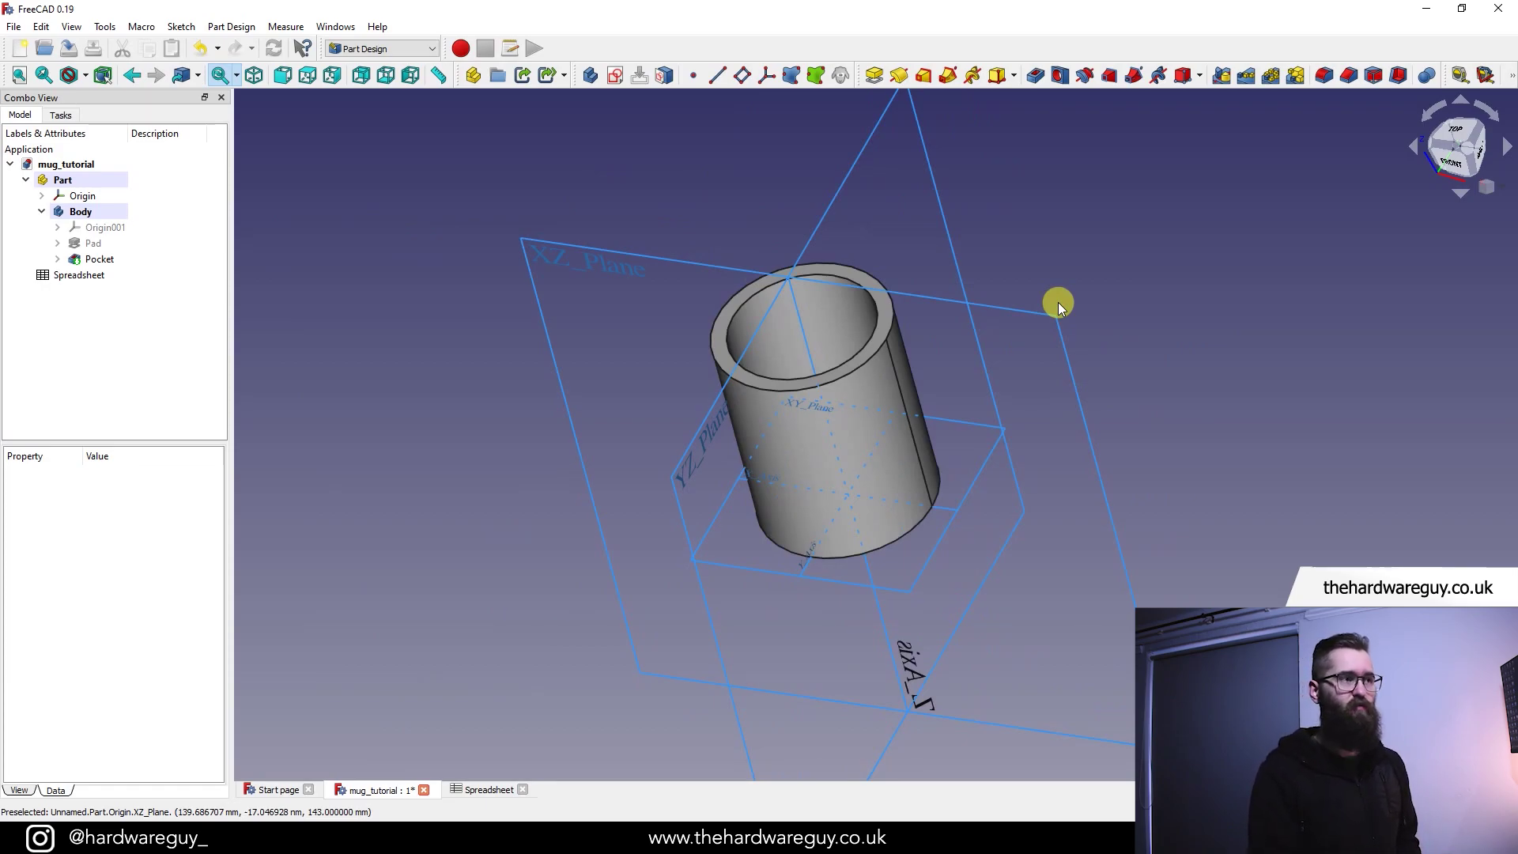
{"action": "scroll", "coordinate": [1000, 390], "scroll_direction": "up", "scroll_amount": 3}
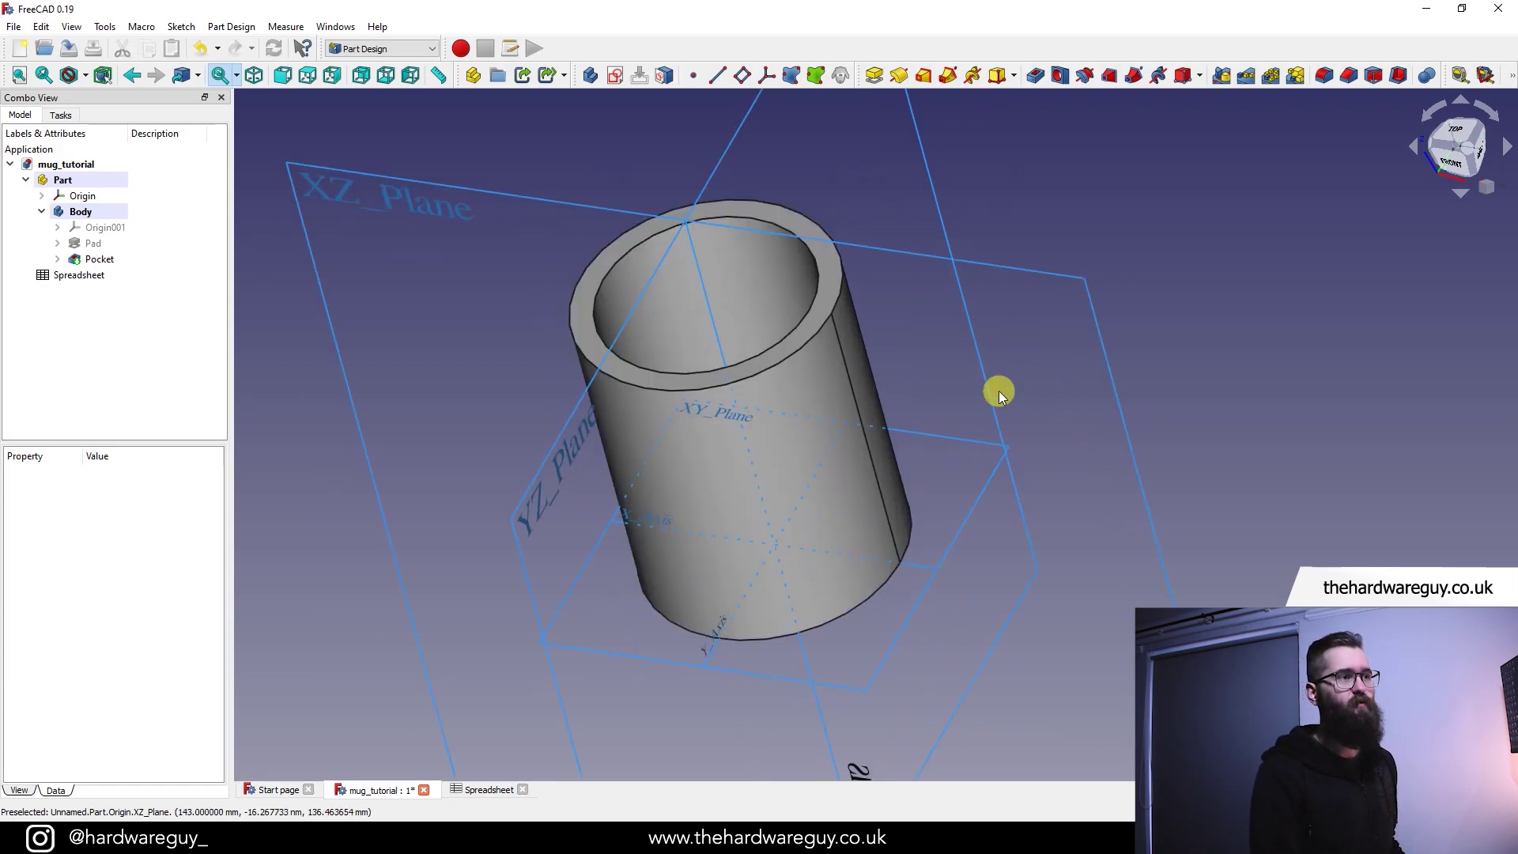
{"action": "middle_click_drag", "start_coordinate": [999, 390], "coordinate": [1249, 332]}
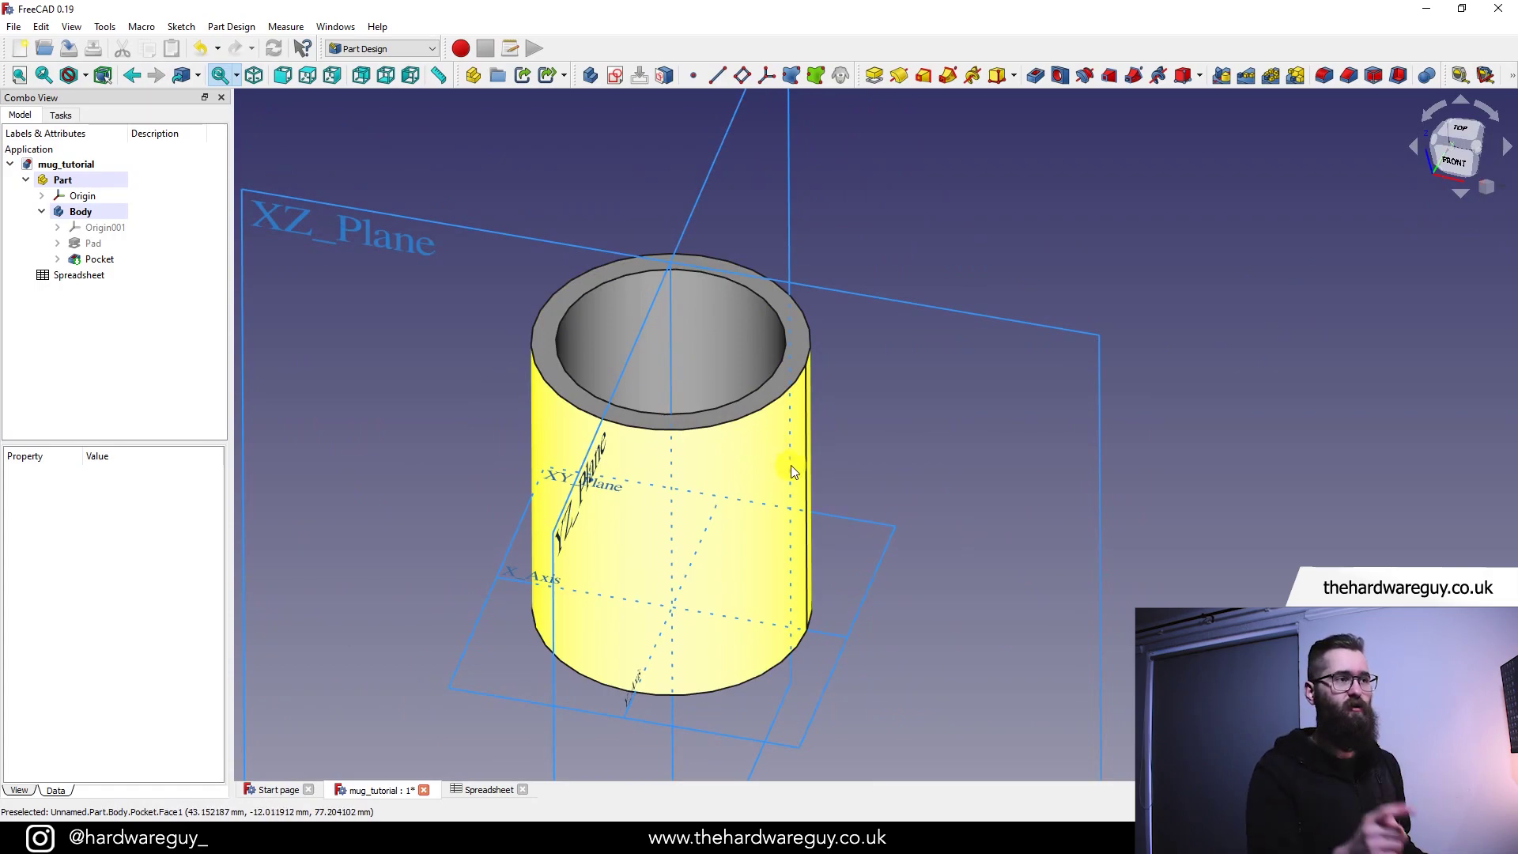
{"action": "scroll", "coordinate": [768, 533], "scroll_direction": "down", "scroll_amount": 4}
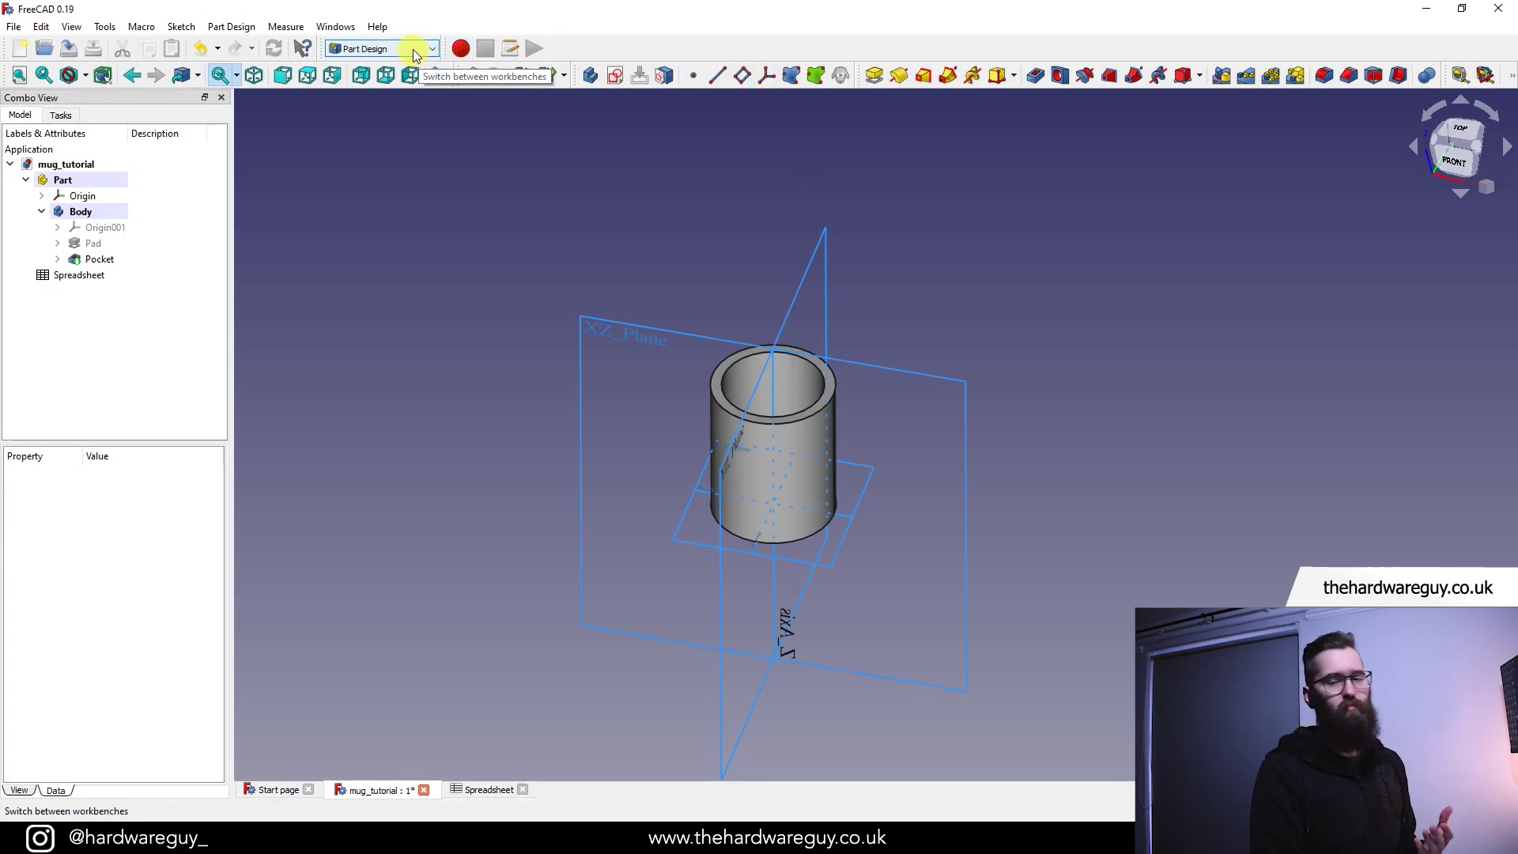
- Start a datum plane and attach it to the Part's YZ_Plane in Plane face mode
{"action": "left_click", "coordinate": [743, 76]}
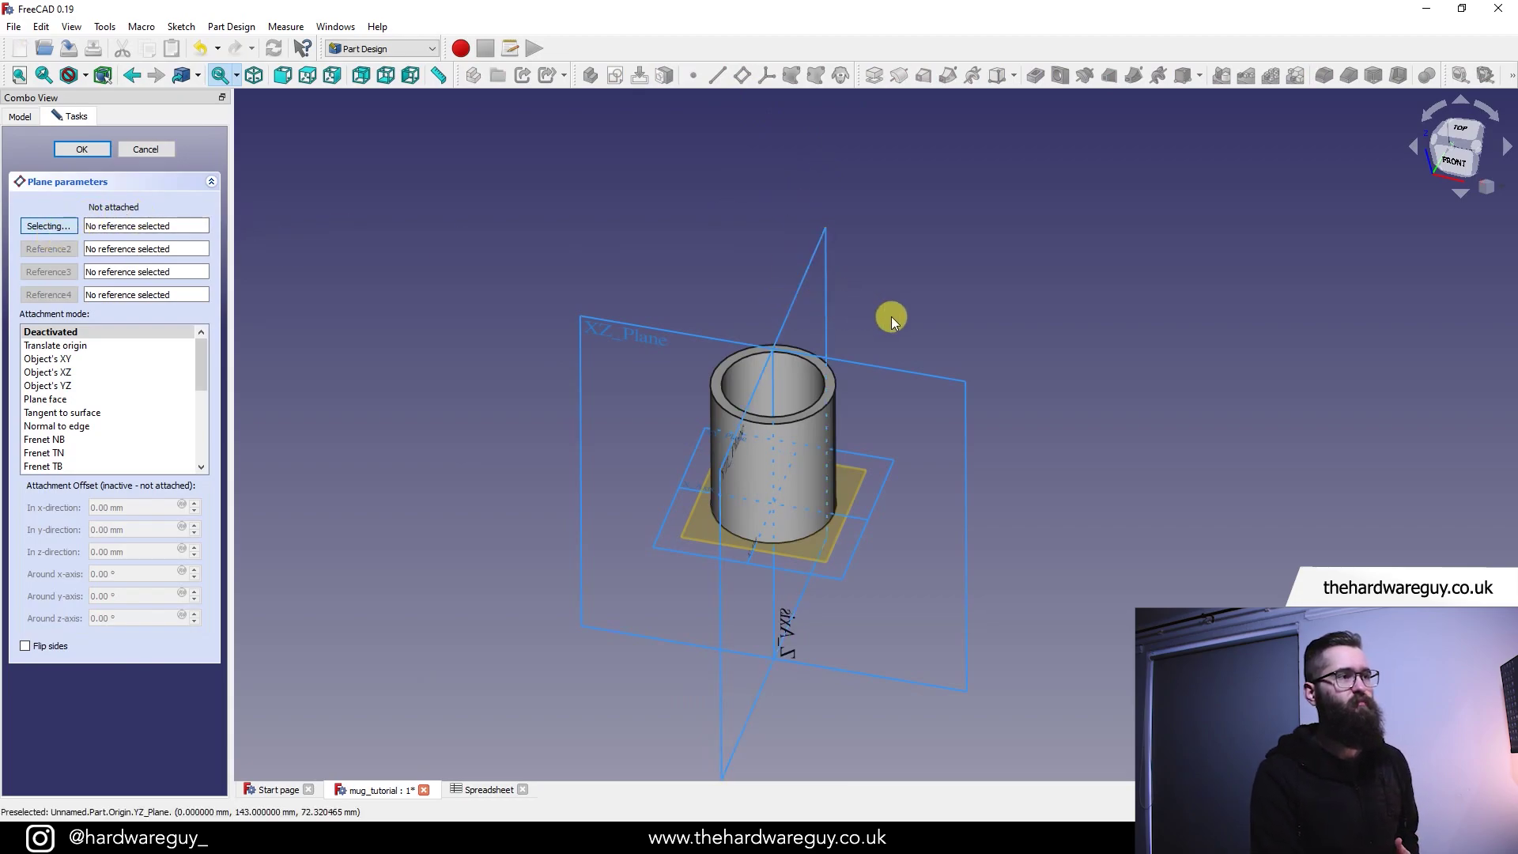
{"action": "scroll", "coordinate": [894, 316], "scroll_direction": "up", "scroll_amount": 2}
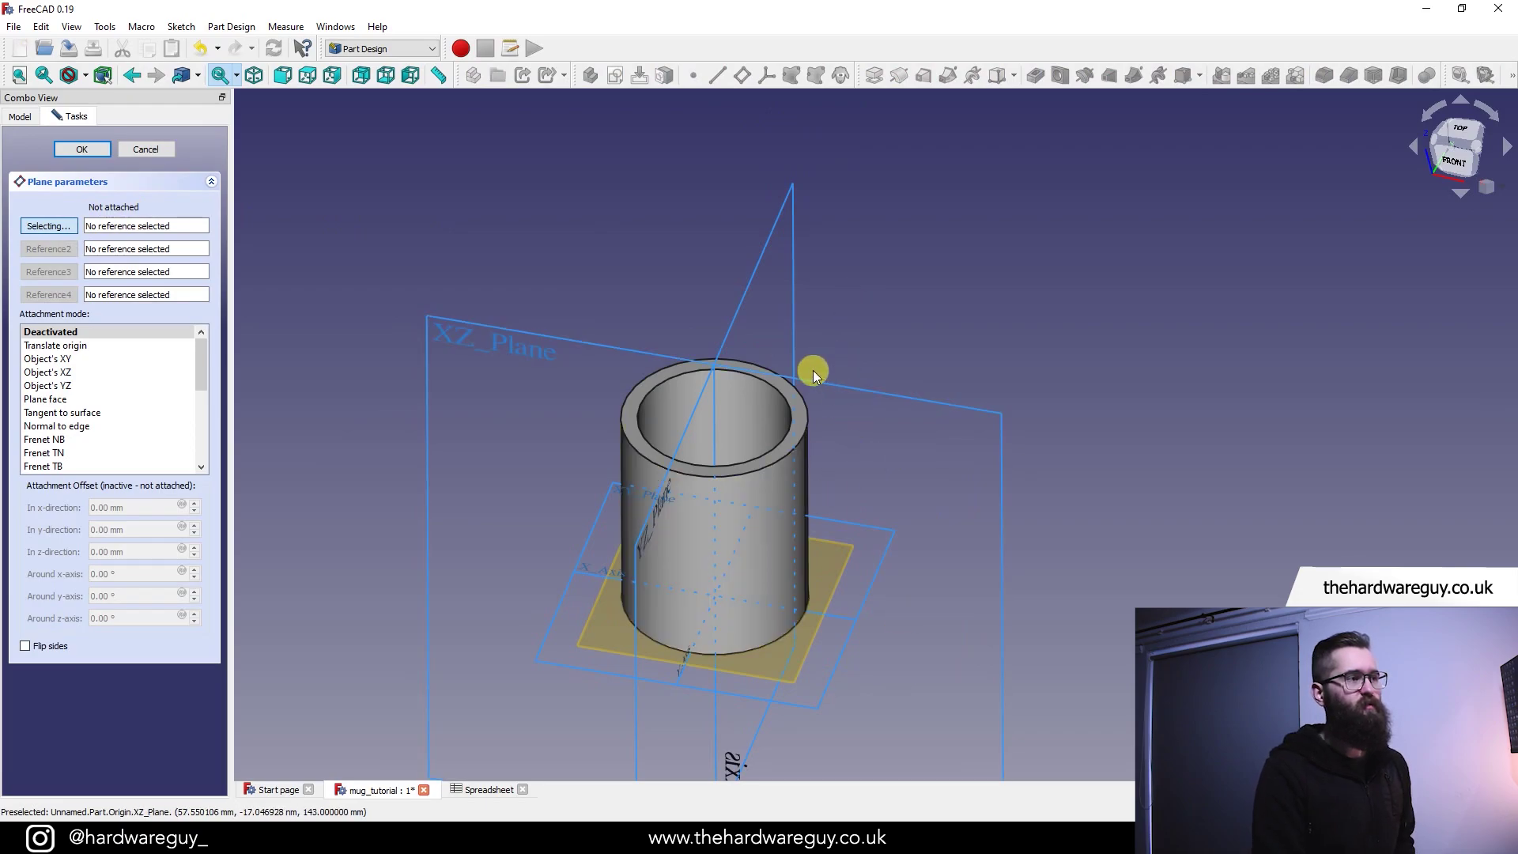
{"action": "middle_click_drag", "start_coordinate": [952, 336], "coordinate": [879, 339]}
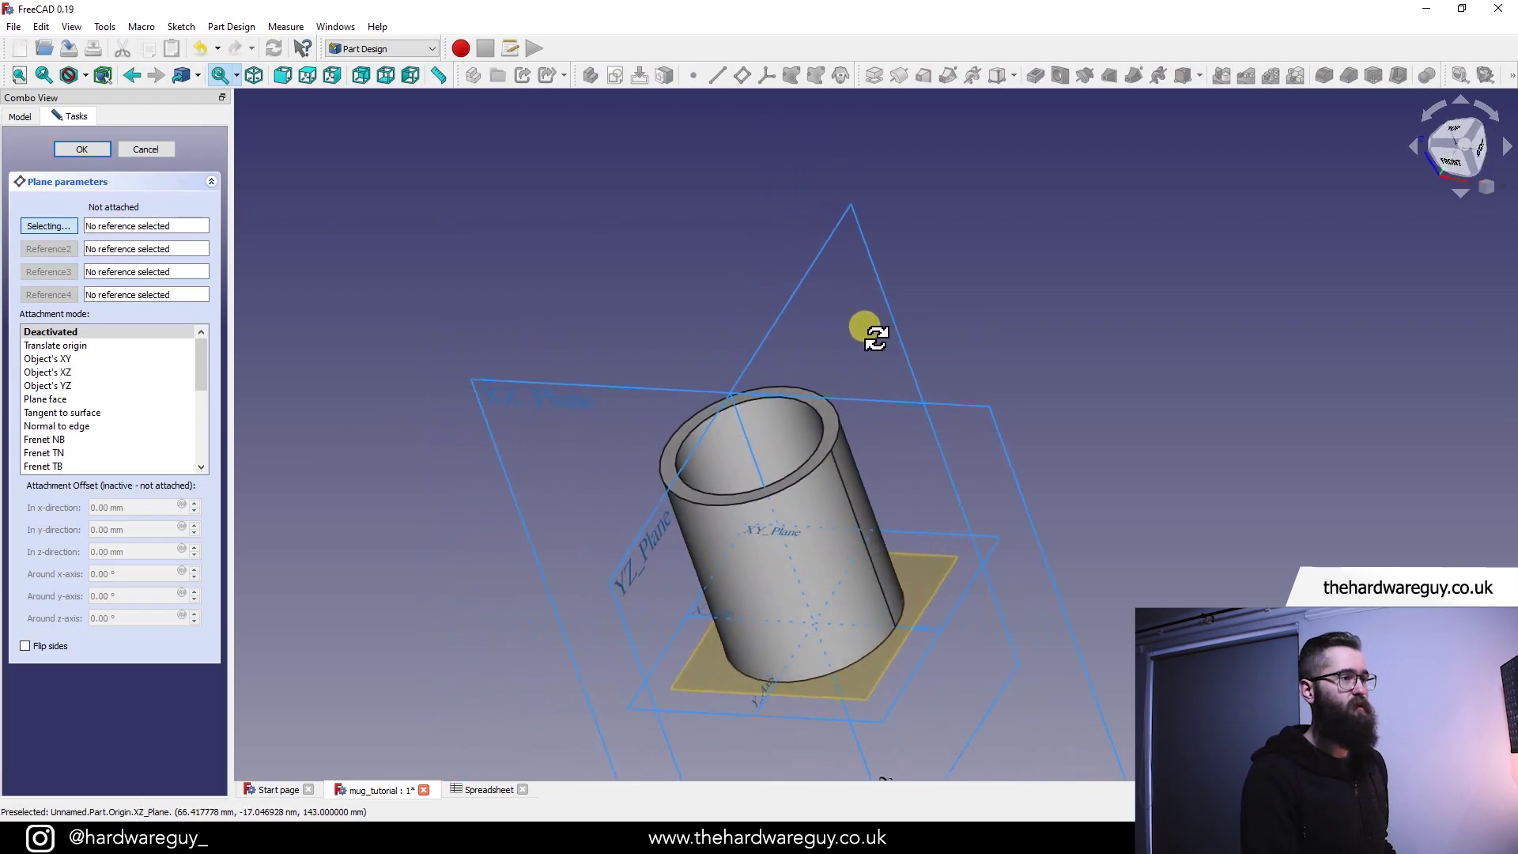
{"action": "left_click", "coordinate": [630, 533]}
{"action": "middle_click_drag", "start_coordinate": [630, 533], "coordinate": [1093, 345]}
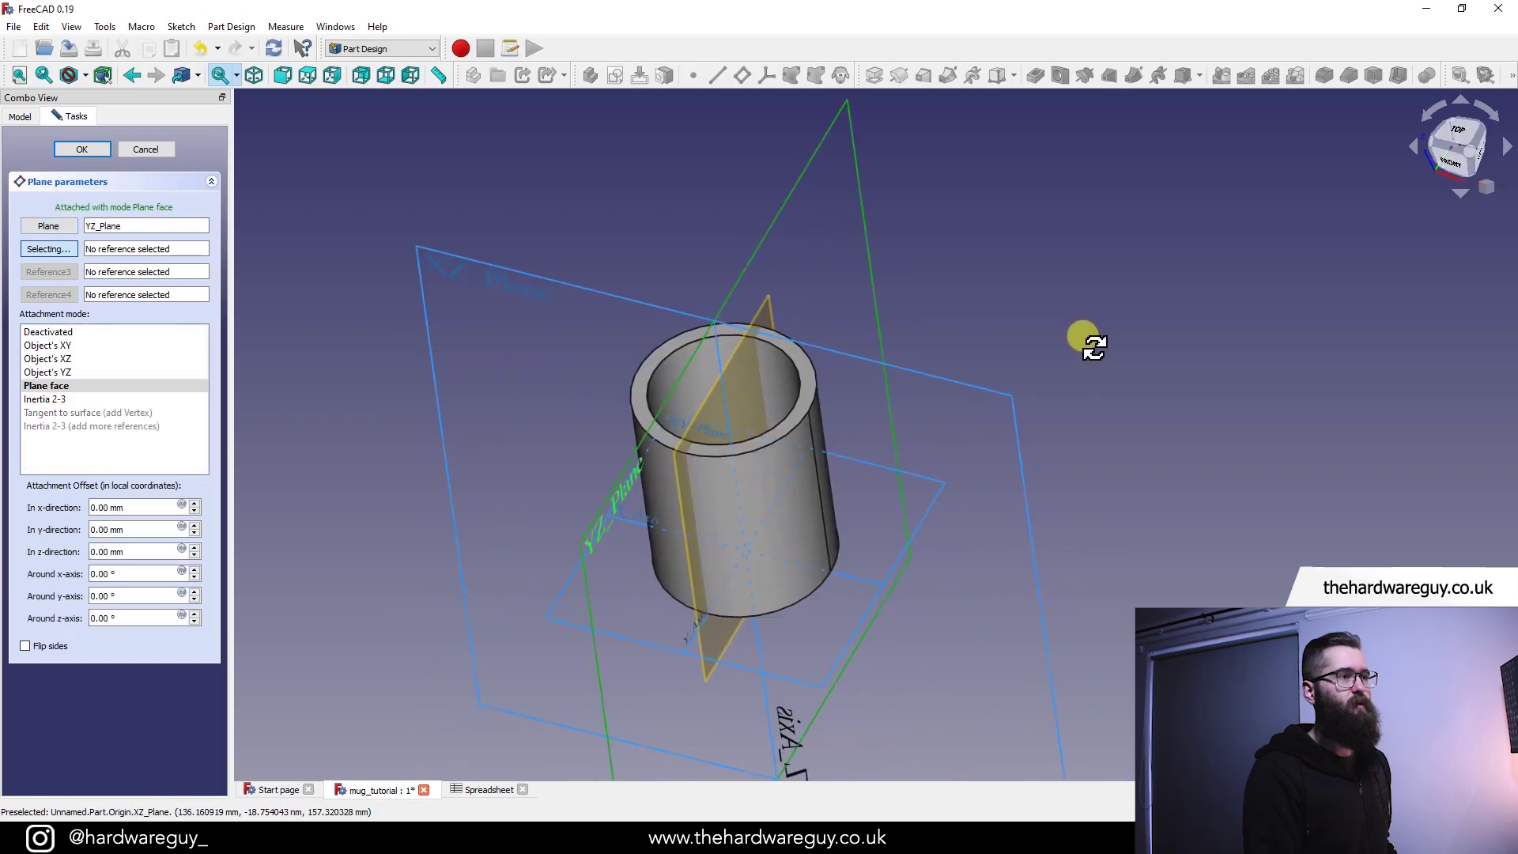
{"action": "middle_click_drag", "start_coordinate": [997, 347], "coordinate": [1080, 262]}
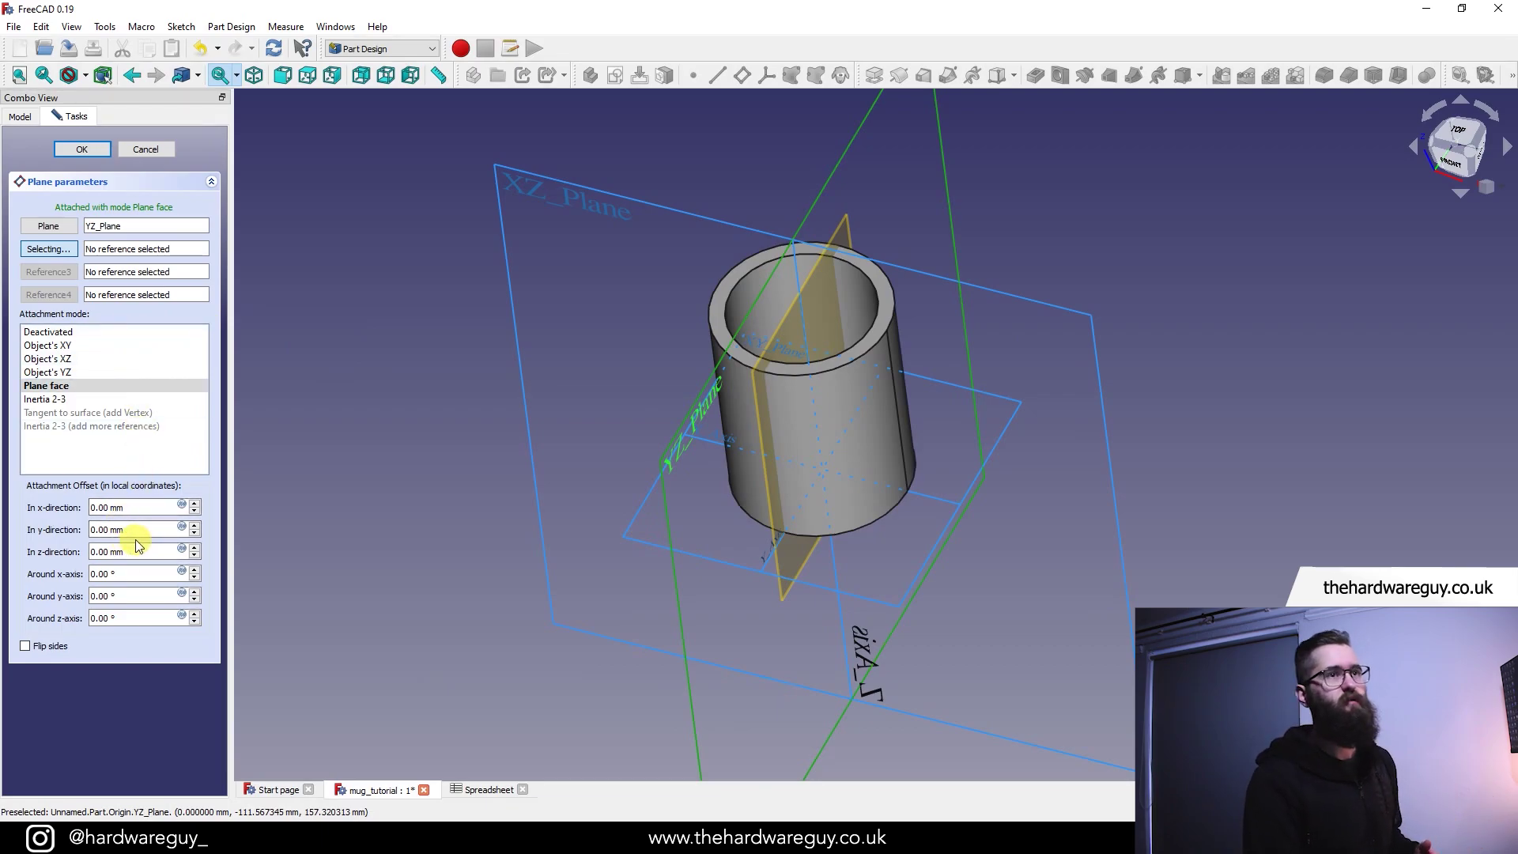
- Offset the datum plane 2 mm in the z-direction and accept it
{"action": "left_click", "coordinate": [194, 548]}
{"action": "left_click", "coordinate": [194, 554]}
{"action": "left_click", "coordinate": [196, 548]}
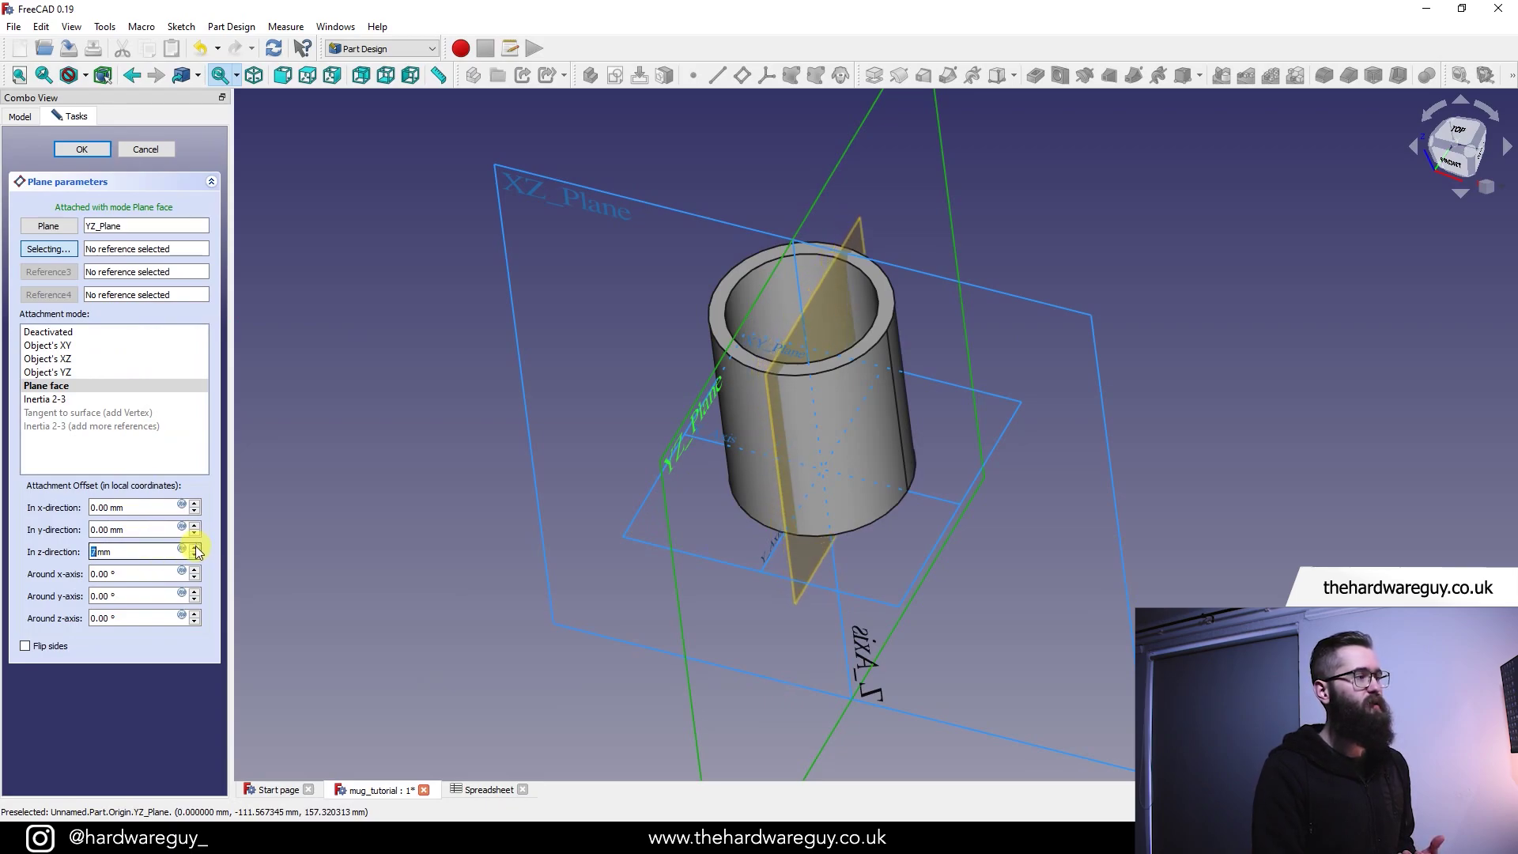
{"action": "left_click", "coordinate": [195, 556]}
{"action": "left_click", "coordinate": [194, 550]}
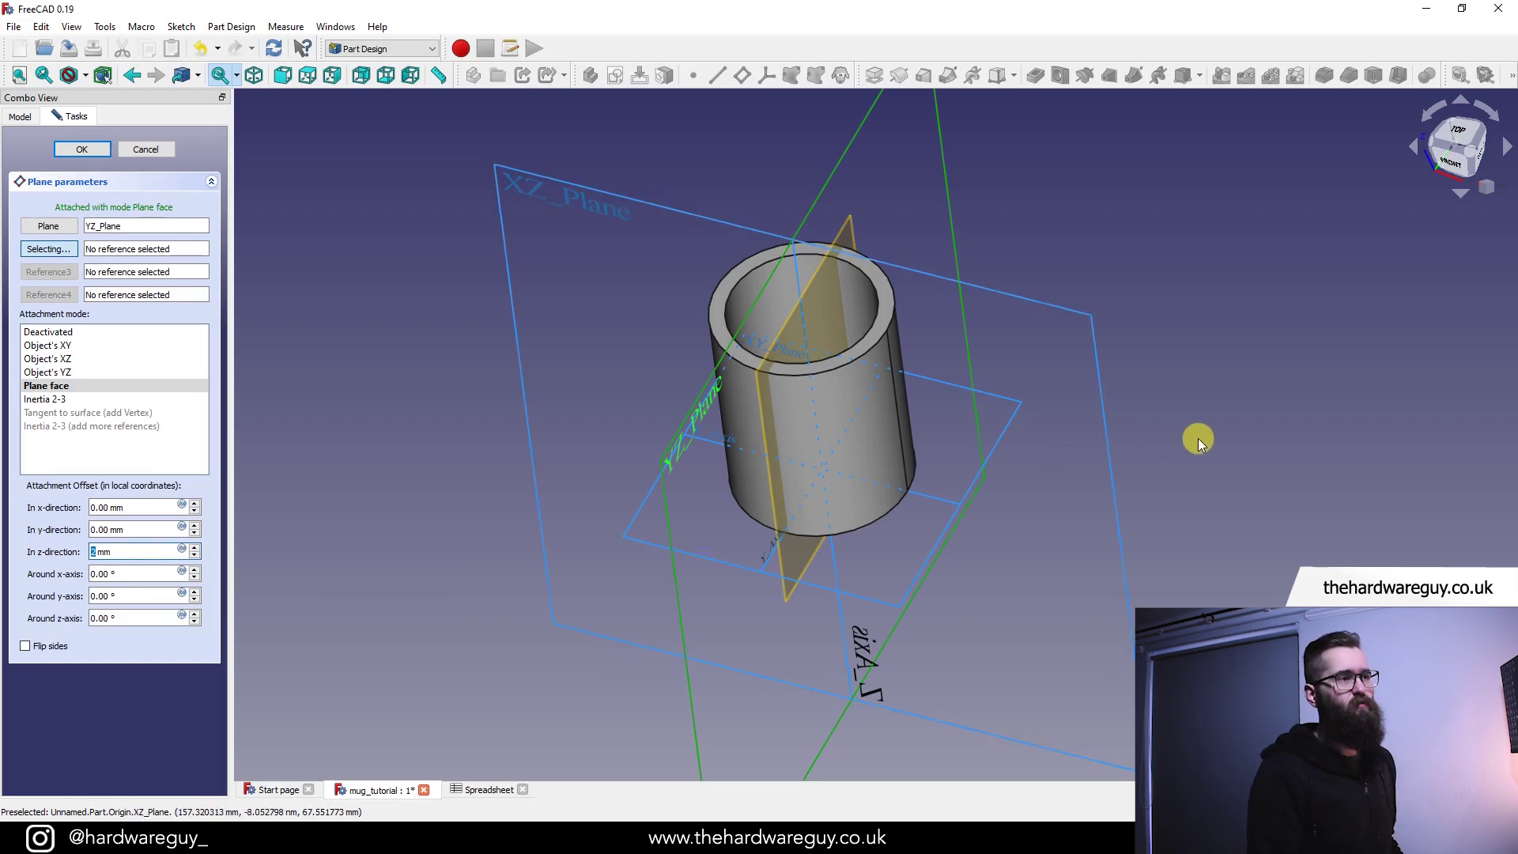
{"action": "middle_click_drag", "start_coordinate": [1264, 458], "coordinate": [1015, 128]}
{"action": "middle_click_drag", "start_coordinate": [1307, 468], "coordinate": [1284, 382]}
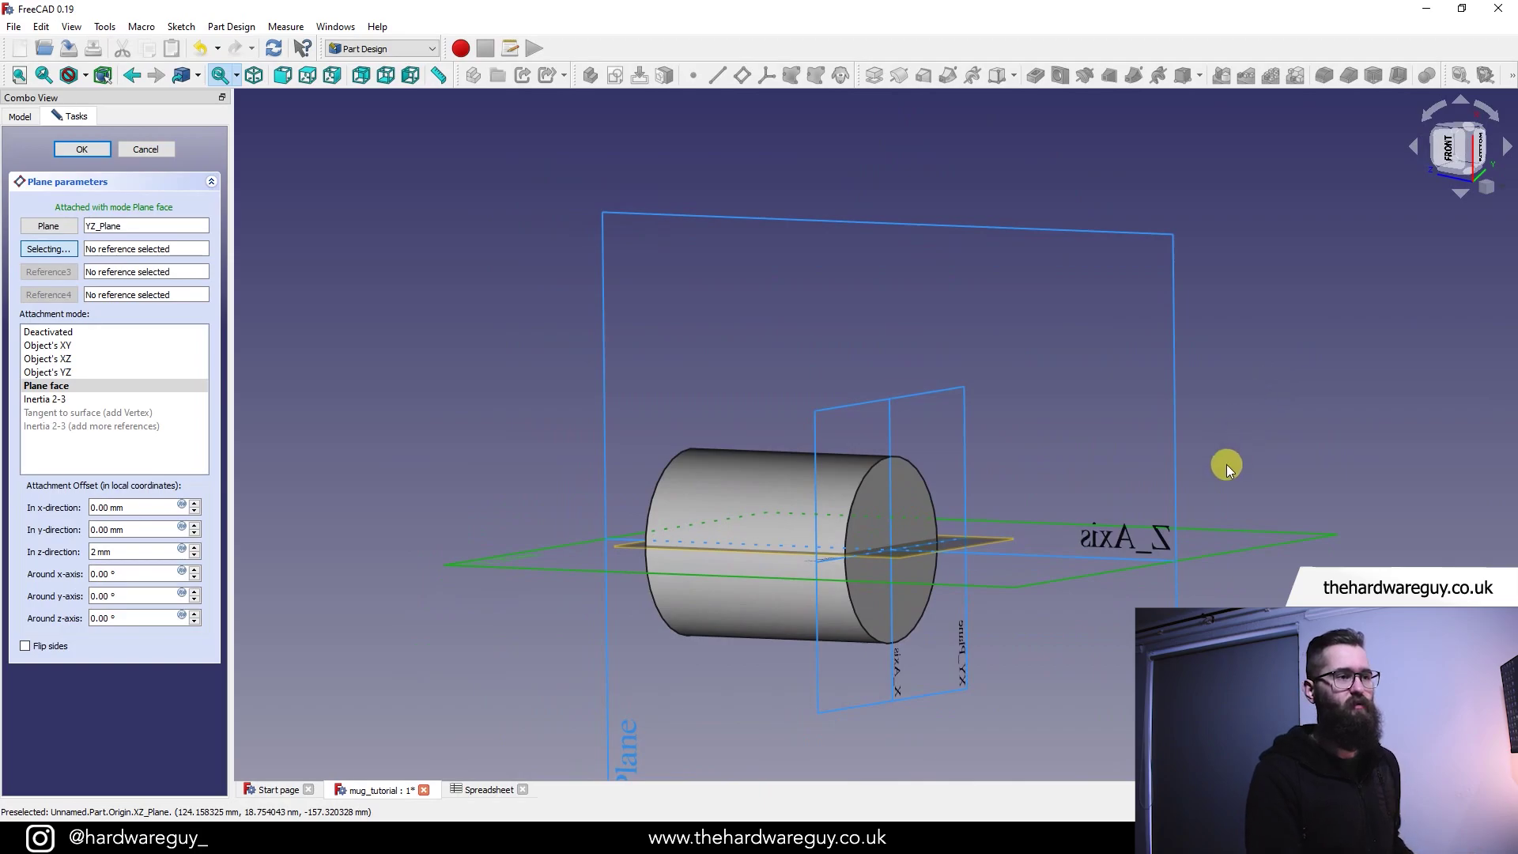
{"action": "middle_click_drag", "start_coordinate": [1302, 373], "coordinate": [1183, 482]}
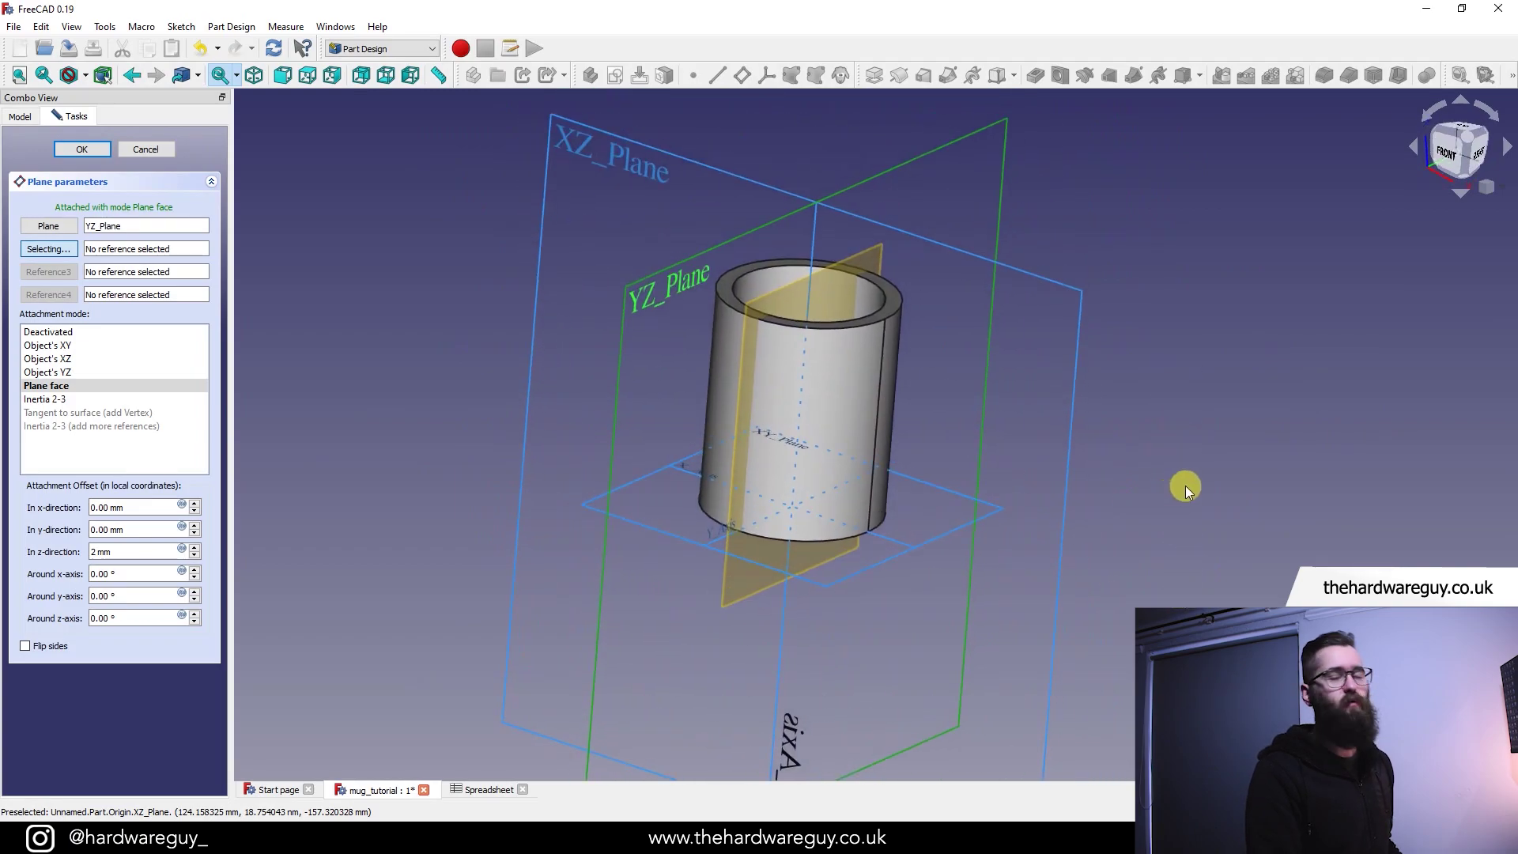
{"action": "key", "text": "Return"}
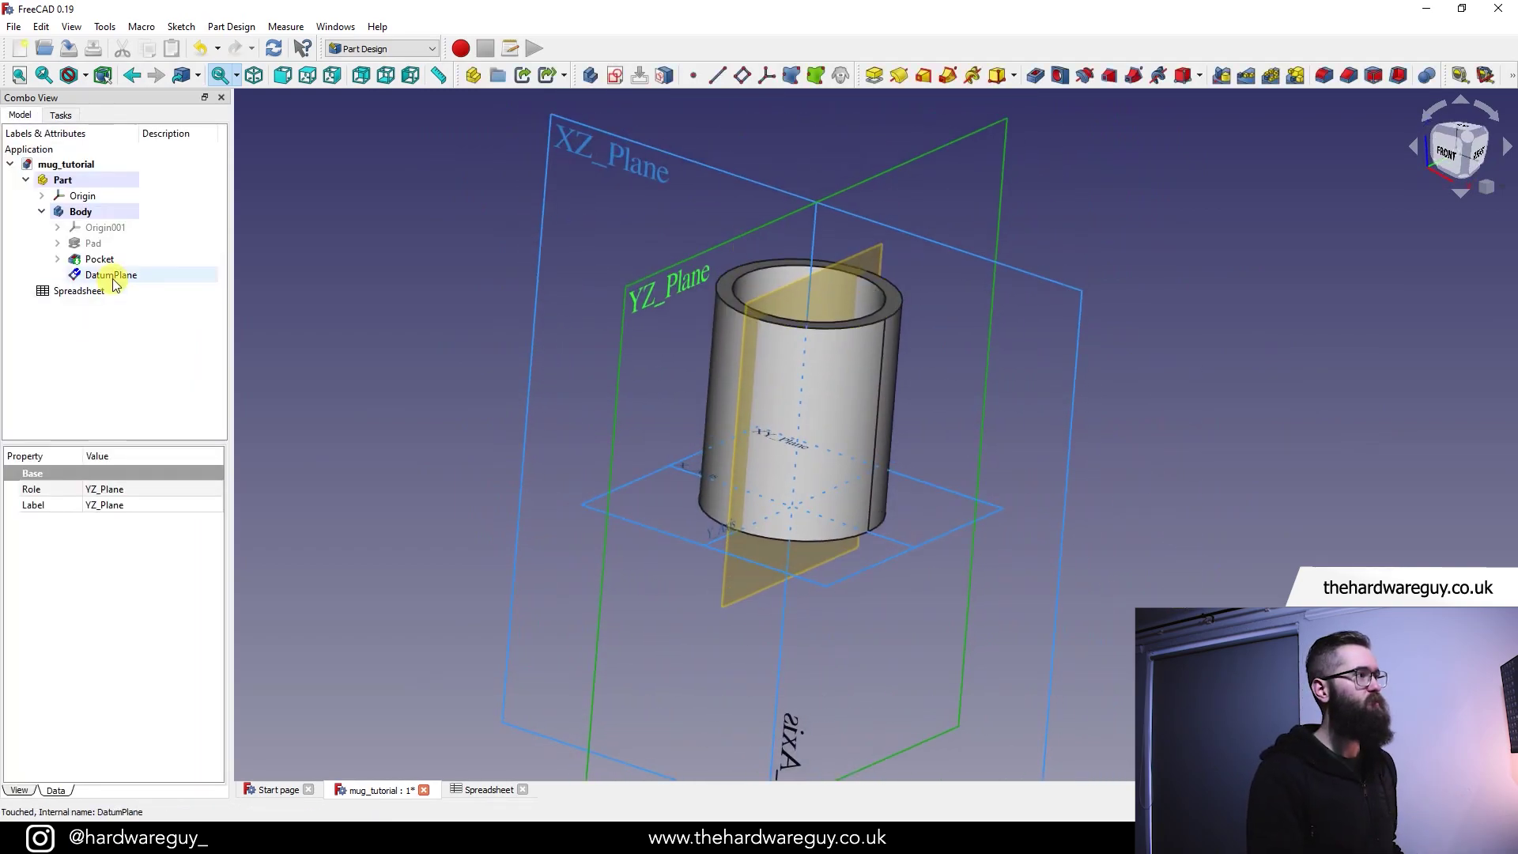
- Reopen the datum plane's parameters and set its z-direction offset to 0 mm
{"action": "double_click", "coordinate": [182, 287]}
{"action": "left_click", "coordinate": [194, 547]}
{"action": "left_click", "coordinate": [194, 548]}
{"action": "left_click", "coordinate": [192, 550]}
{"action": "left_click", "coordinate": [192, 550]}
{"action": "left_click", "coordinate": [192, 551]}
{"action": "left_click", "coordinate": [194, 554]}
{"action": "left_click", "coordinate": [194, 554]}
{"action": "left_click", "coordinate": [193, 554]}
{"action": "left_click", "coordinate": [193, 555]}
{"action": "left_click", "coordinate": [194, 554]}
{"action": "scroll", "coordinate": [847, 291], "scroll_direction": "up", "scroll_amount": 2}
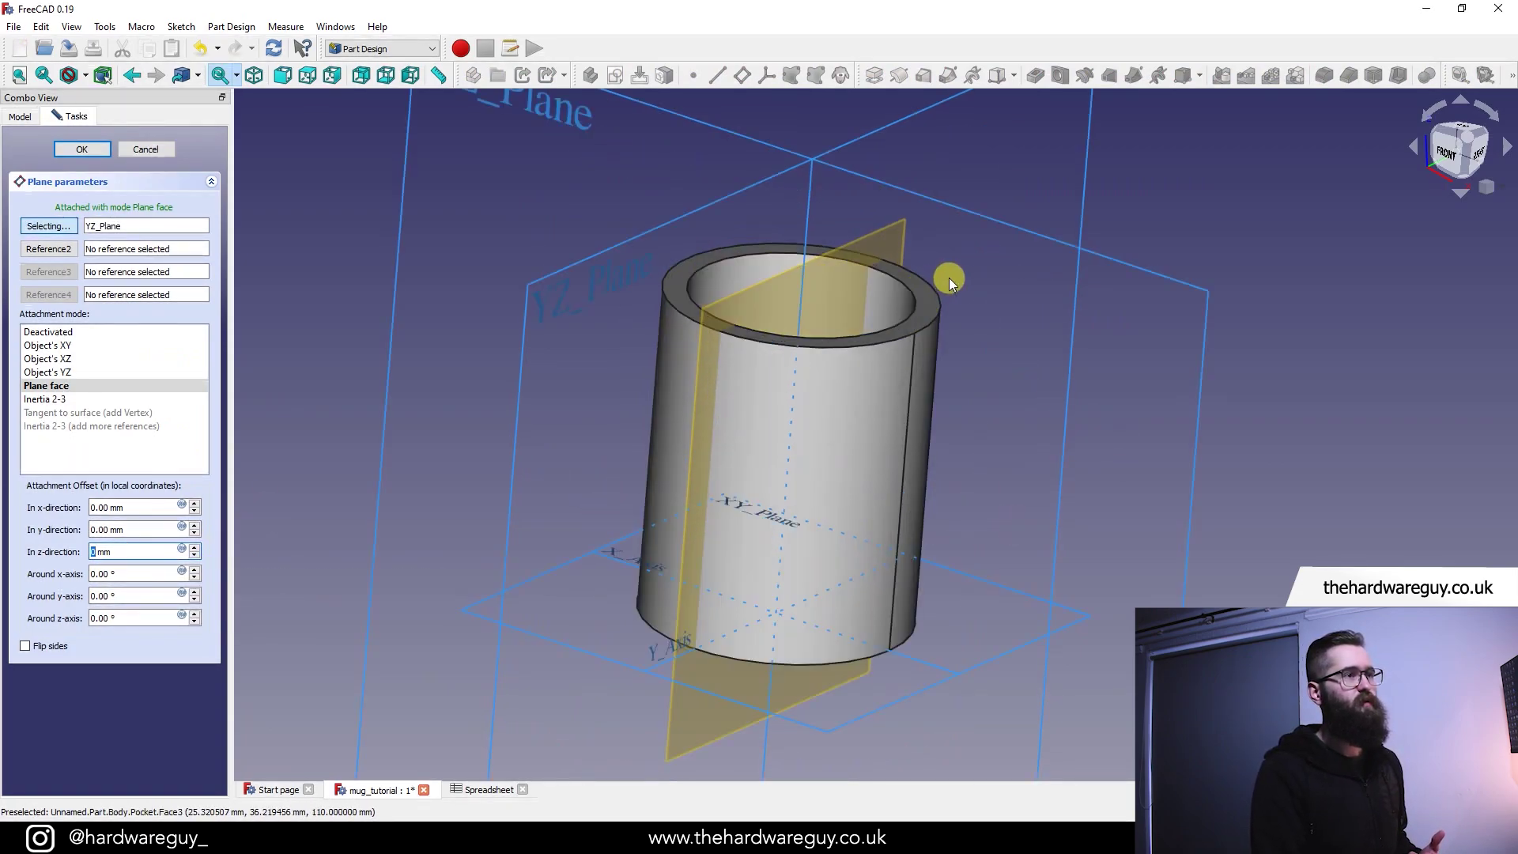
{"action": "middle_click_drag", "start_coordinate": [1297, 380], "coordinate": [1067, 413]}
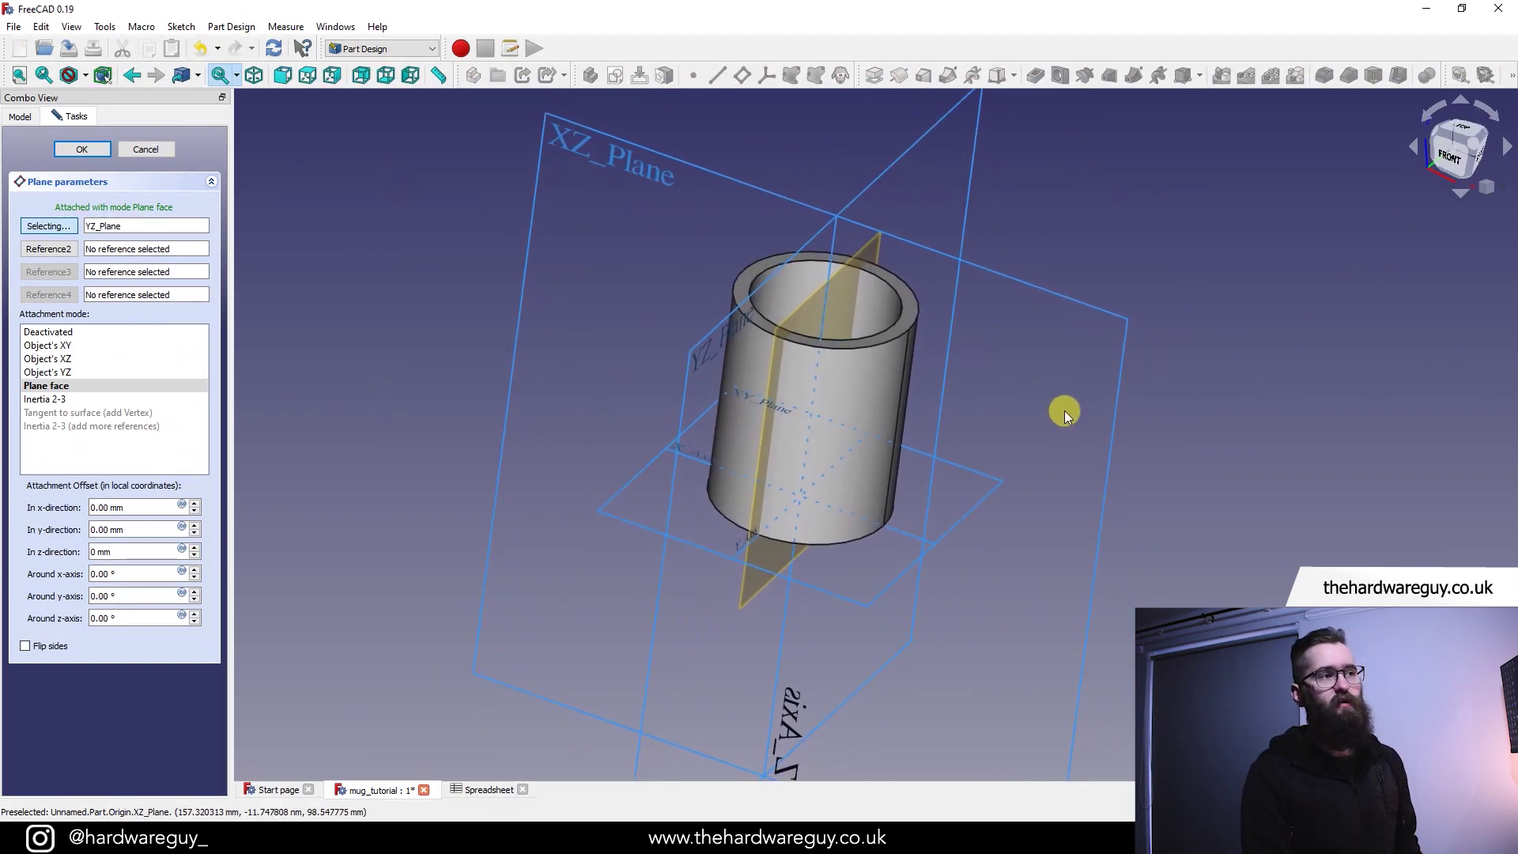
- Raise the datum plane's z-direction offset to 10 mm
{"action": "triple_click", "coordinate": [197, 548]}
{"action": "triple_click", "coordinate": [197, 548]}
{"action": "triple_click", "coordinate": [197, 548]}
{"action": "left_click", "coordinate": [197, 548]}
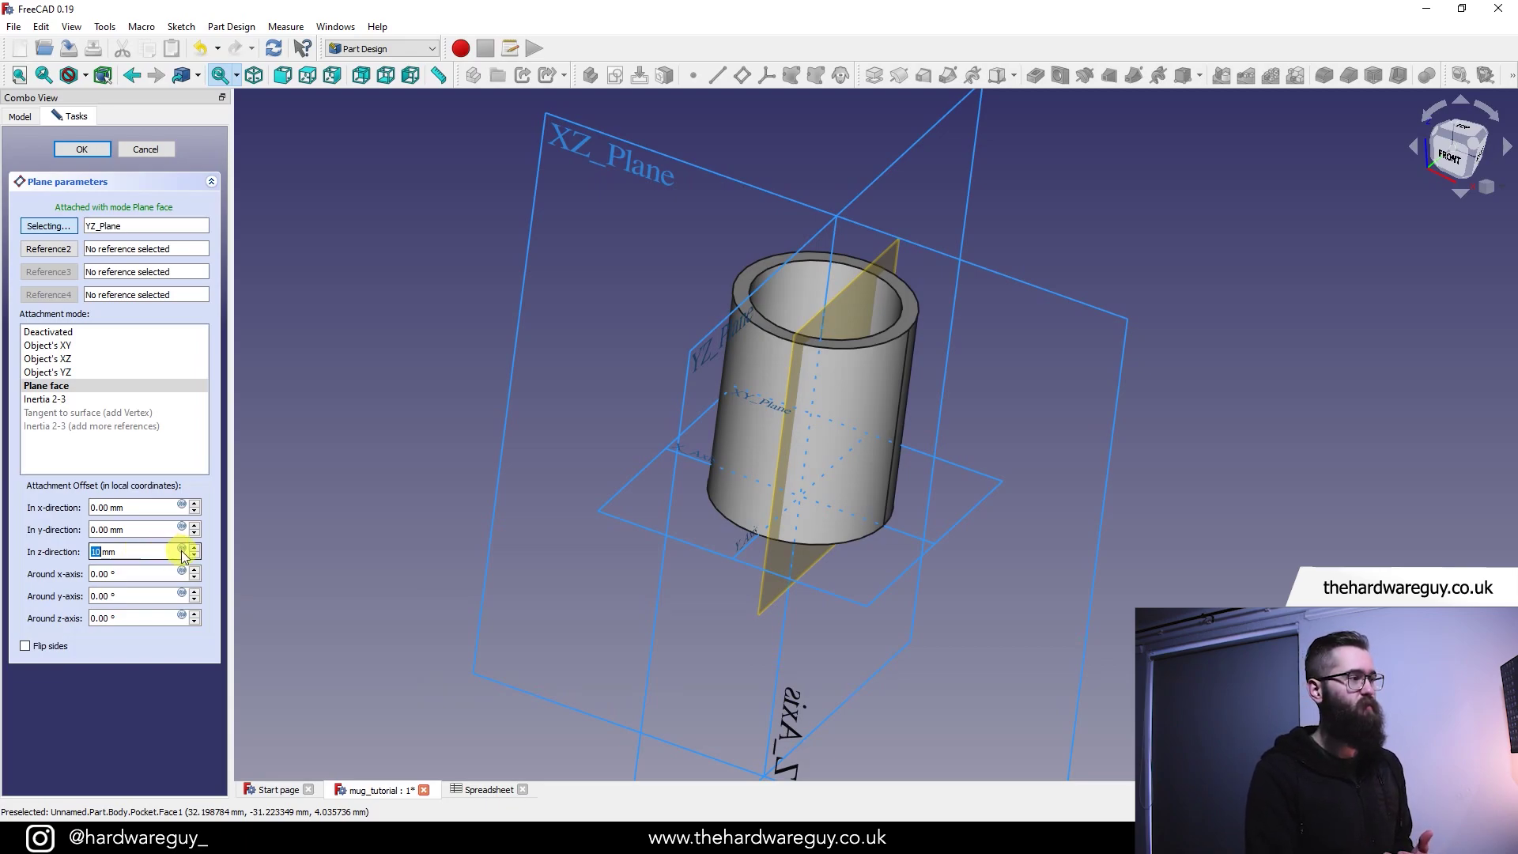
- Drive the datum plane's z-direction offset with the formula (Spreadsheet.mug_diameter / 2)
{"action": "left_click", "coordinate": [183, 549]}
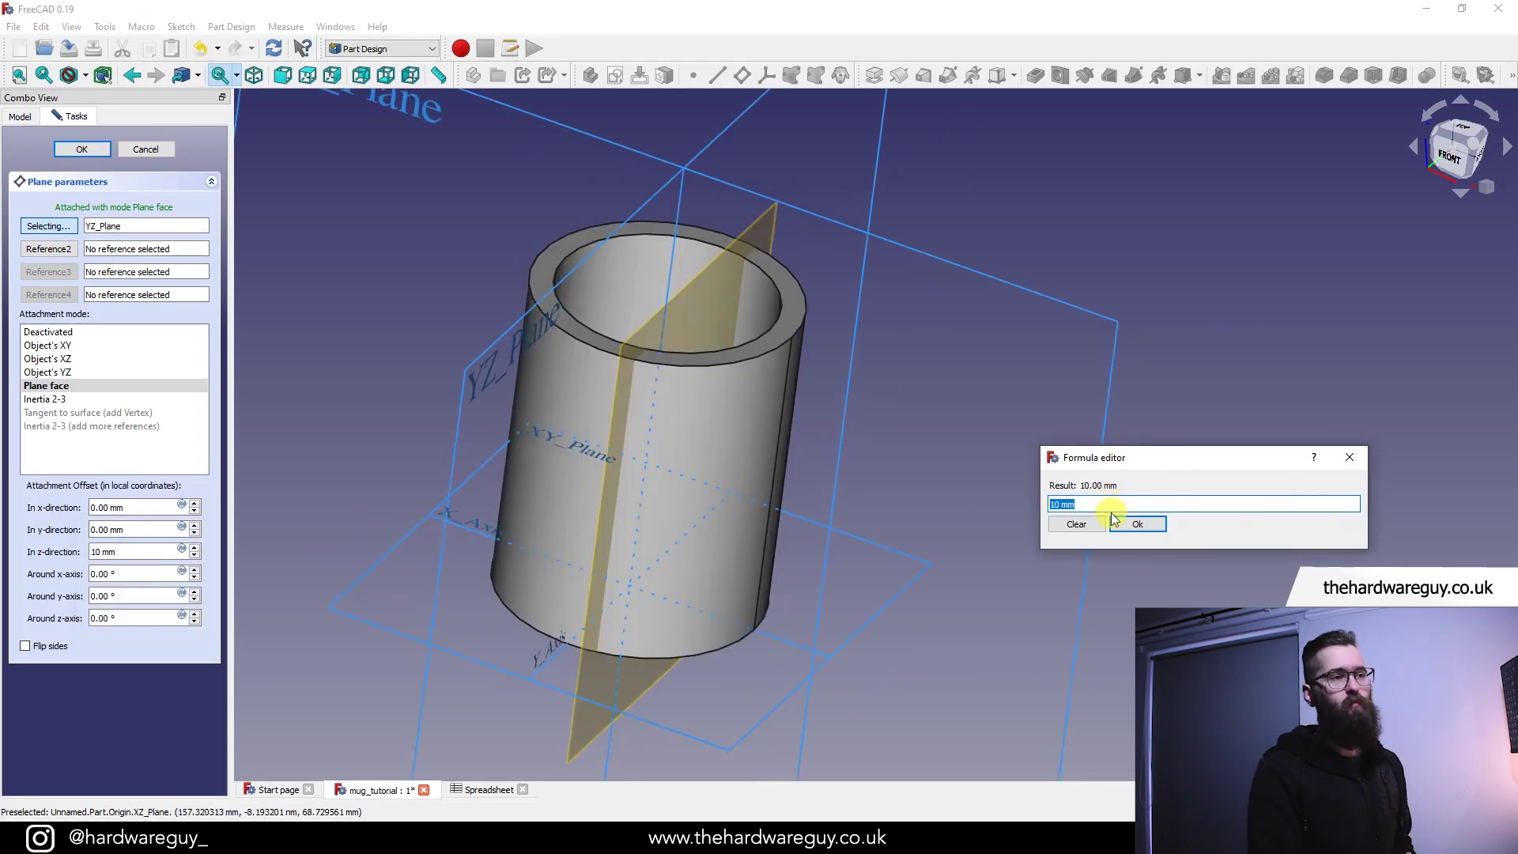
{"action": "type", "text": "Spreadsheet."}
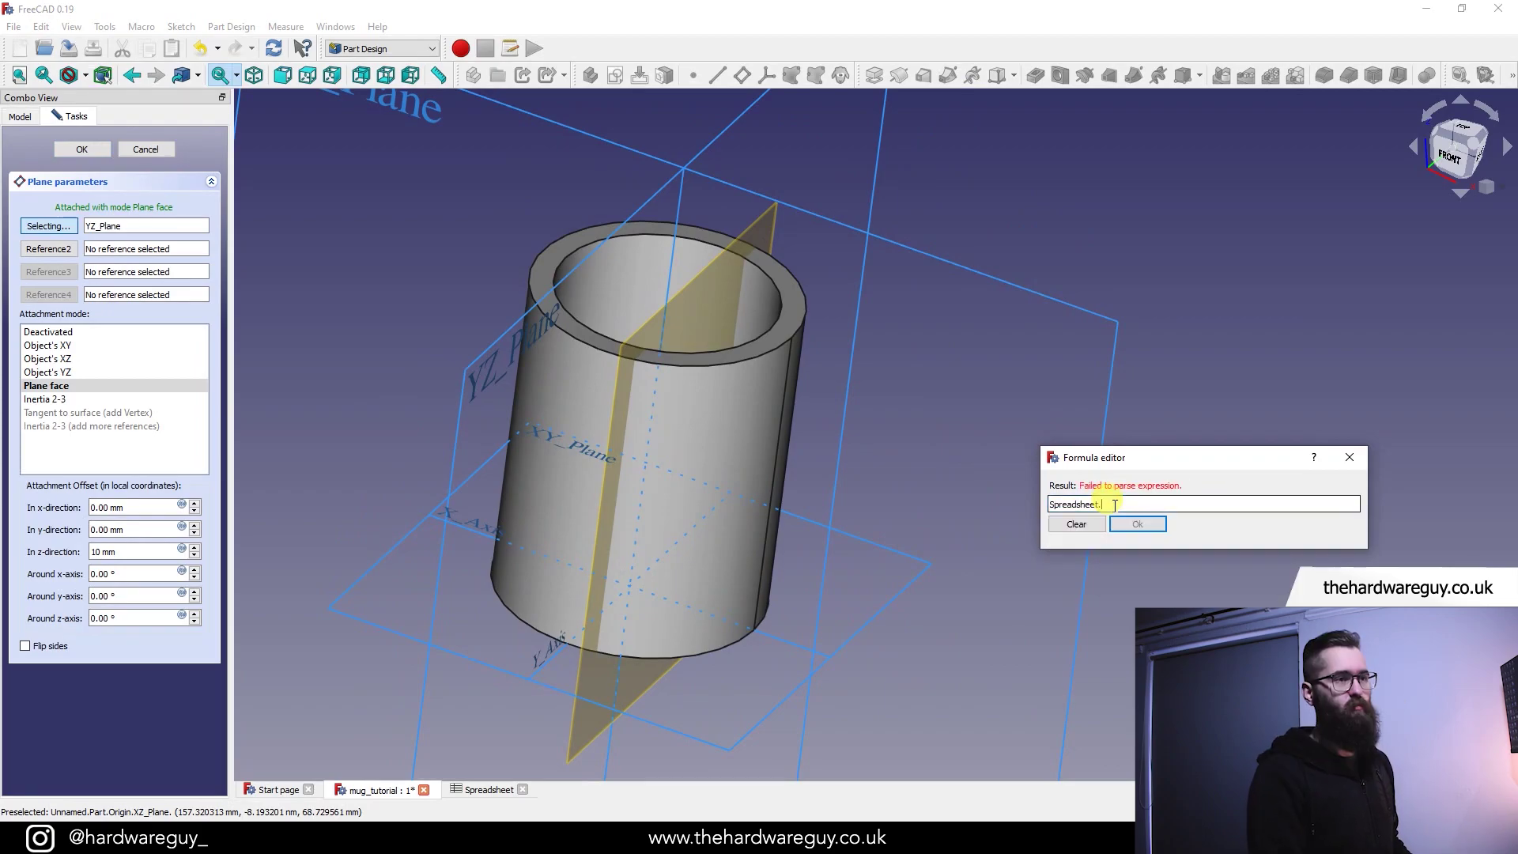
{"action": "type", "text": "mug_diameter"}
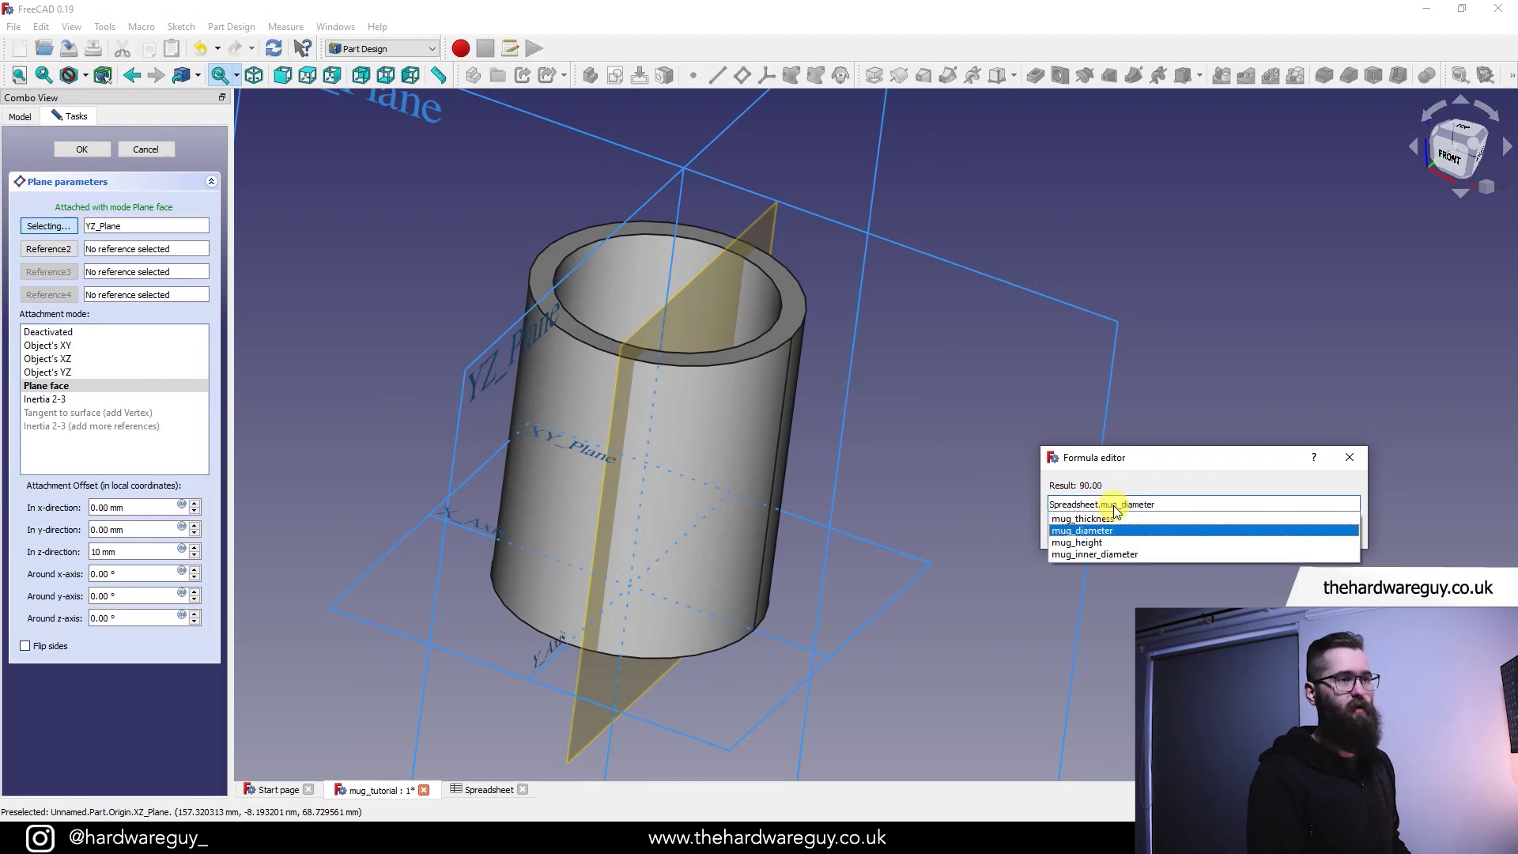
{"action": "key", "text": "Return"}
{"action": "type", "text": "/ 2"}
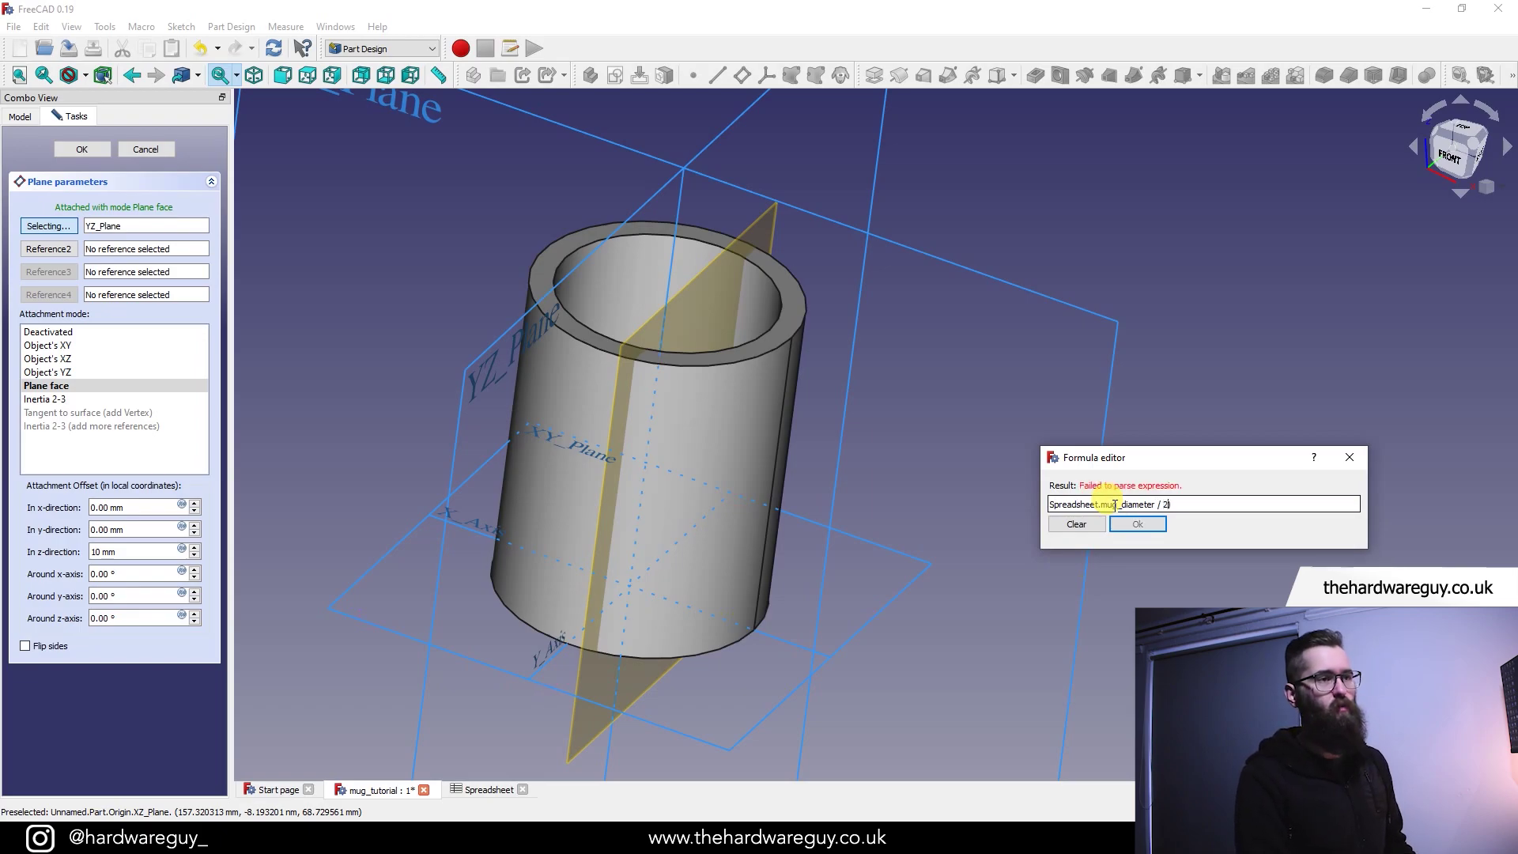
{"action": "key", "text": "Home"}
{"action": "type", "text": "("}
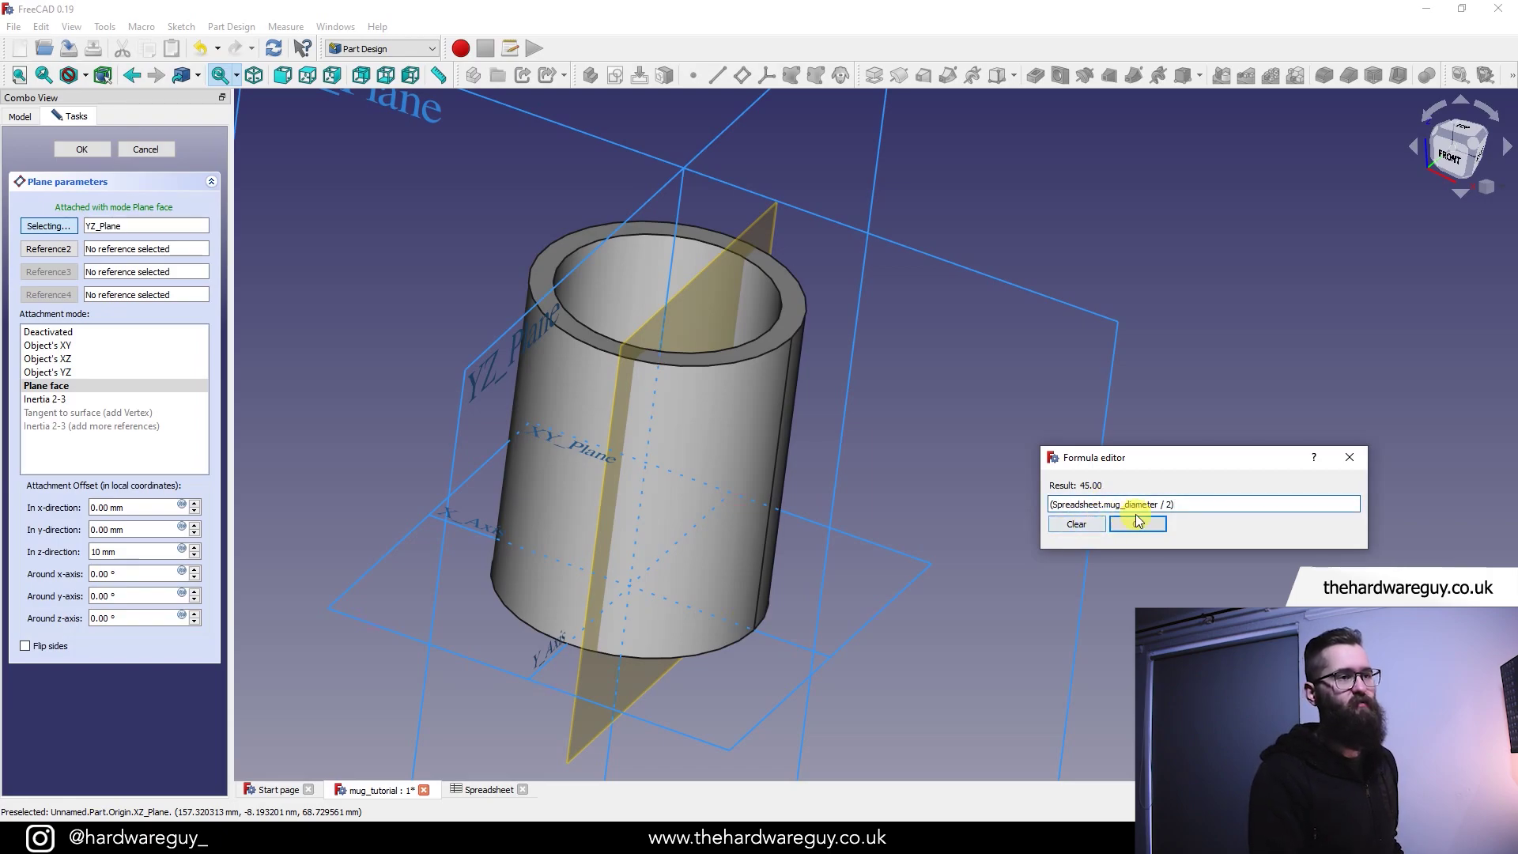
{"action": "left_click", "coordinate": [1138, 525]}
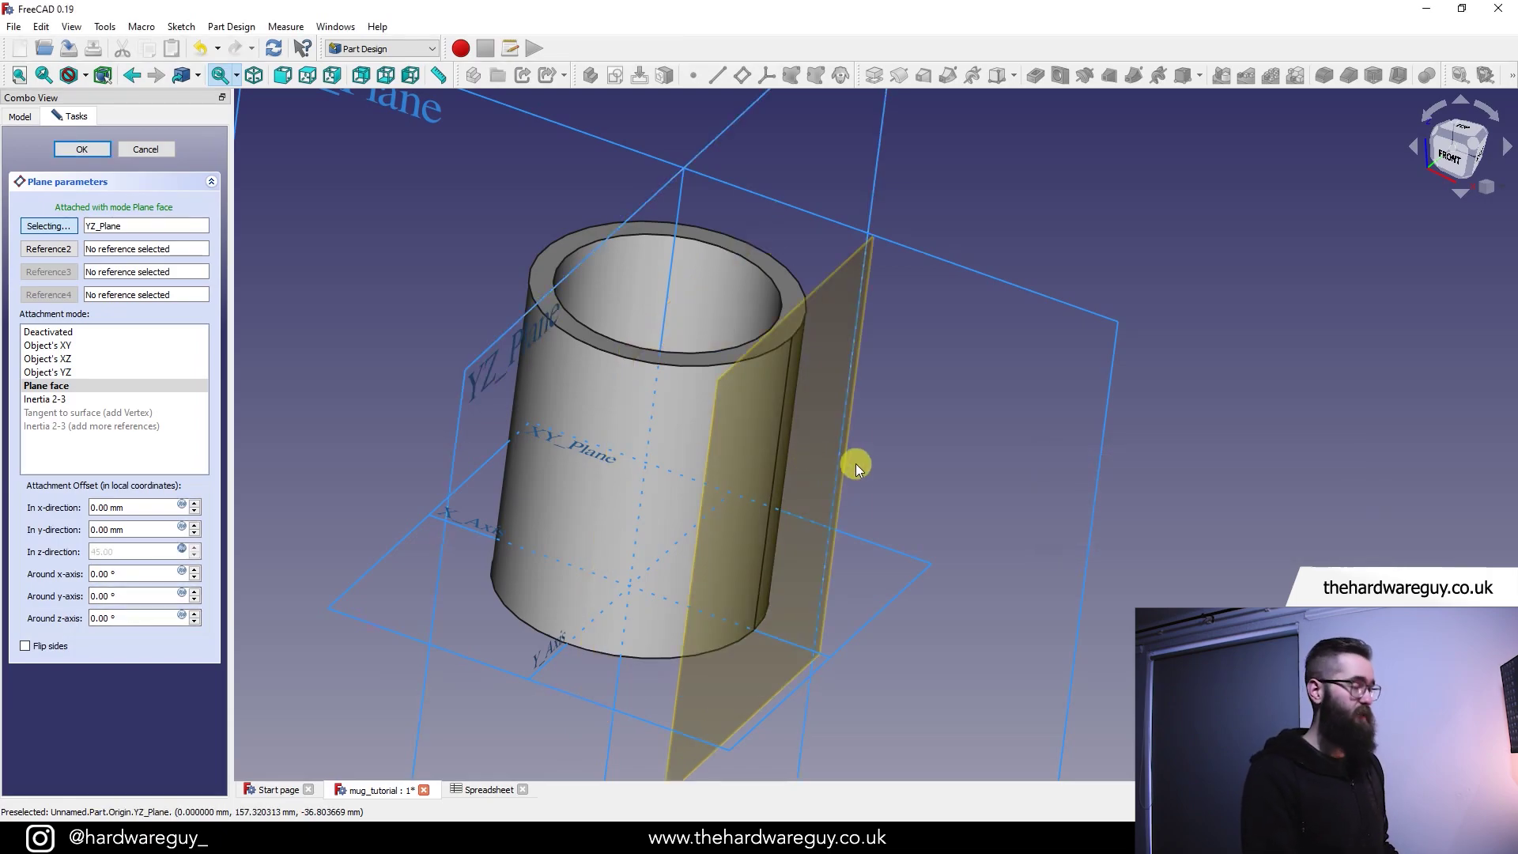
- Change the z-direction offset formula to (Spreadsheet.mug_diameter / 2) - 2 so the datum plane cuts into the mug's wall
{"action": "left_click_drag", "start_coordinate": [965, 561], "coordinate": [922, 409]}
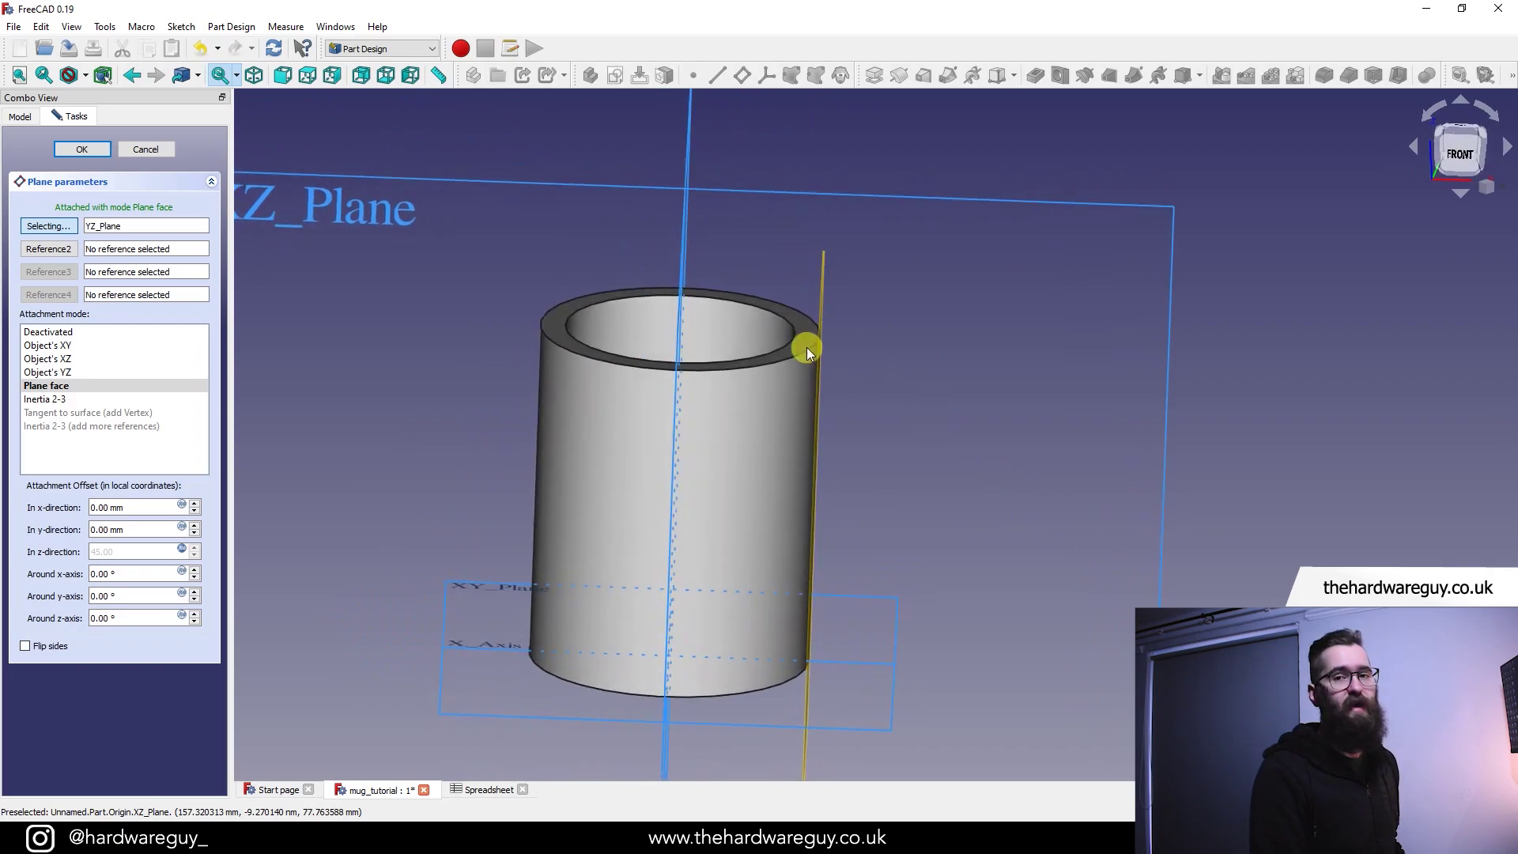
{"action": "left_click_drag", "start_coordinate": [943, 329], "coordinate": [990, 442]}
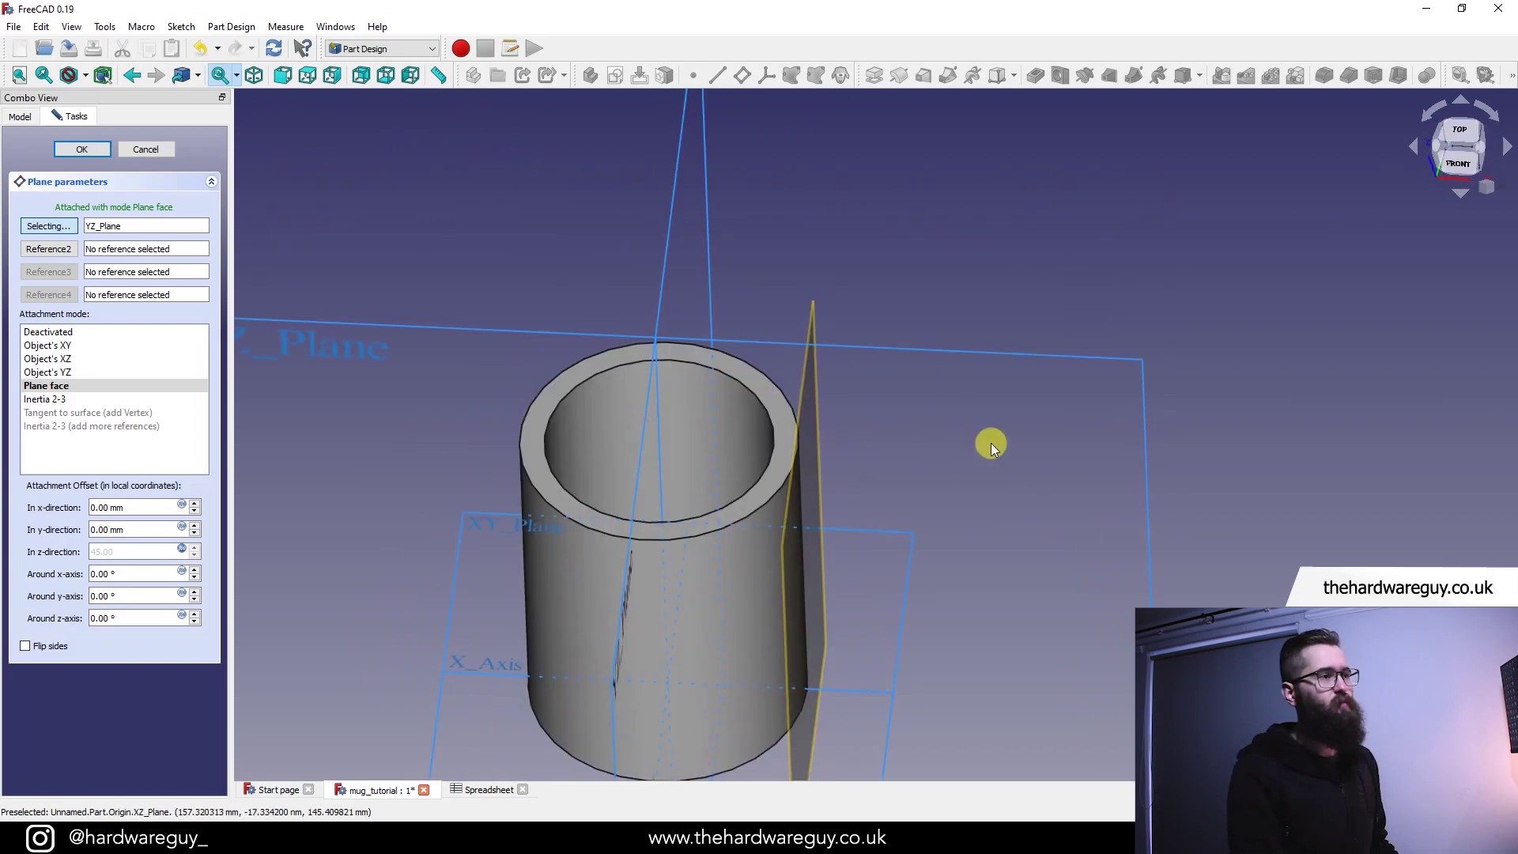
{"action": "left_click", "coordinate": [1469, 136]}
{"action": "scroll", "coordinate": [747, 417], "scroll_direction": "up", "scroll_amount": 10}
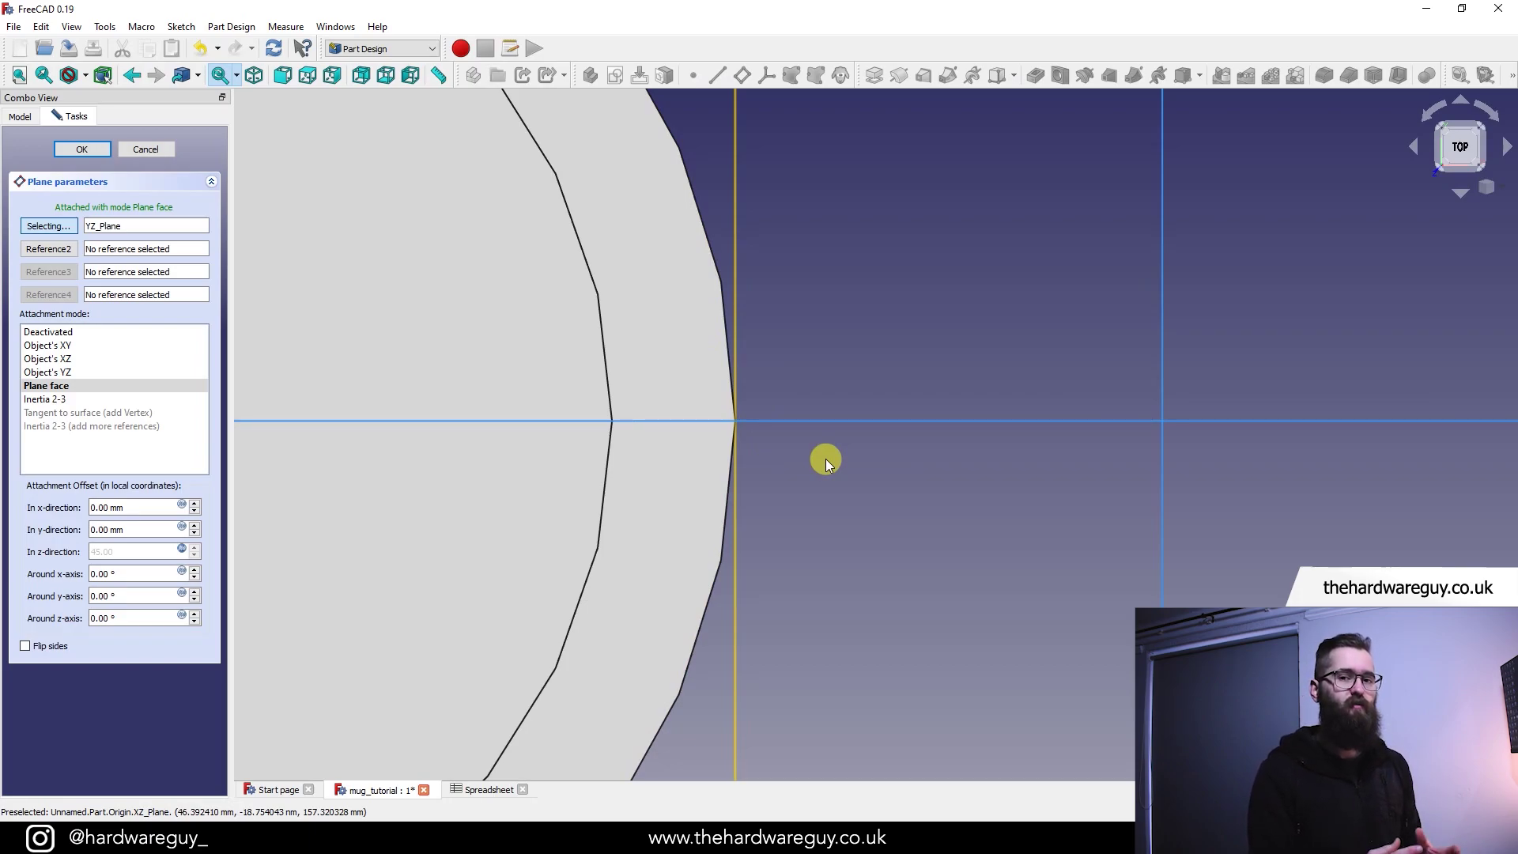
{"action": "scroll", "coordinate": [840, 485], "scroll_direction": "down", "scroll_amount": 5}
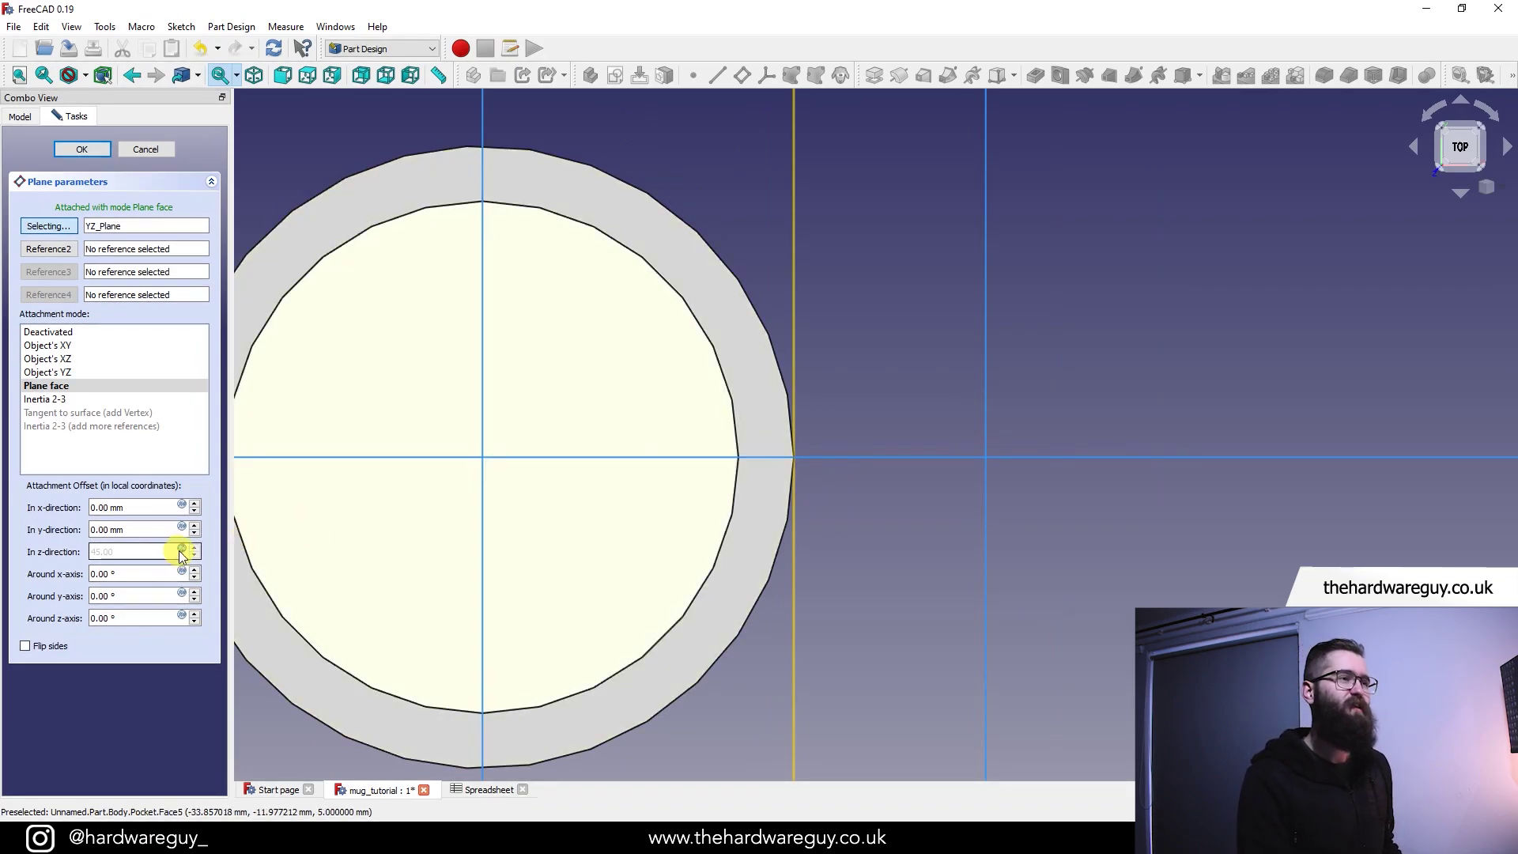
{"action": "left_click", "coordinate": [181, 551]}
{"action": "left_click_drag", "start_coordinate": [271, 532], "coordinate": [1201, 395]}
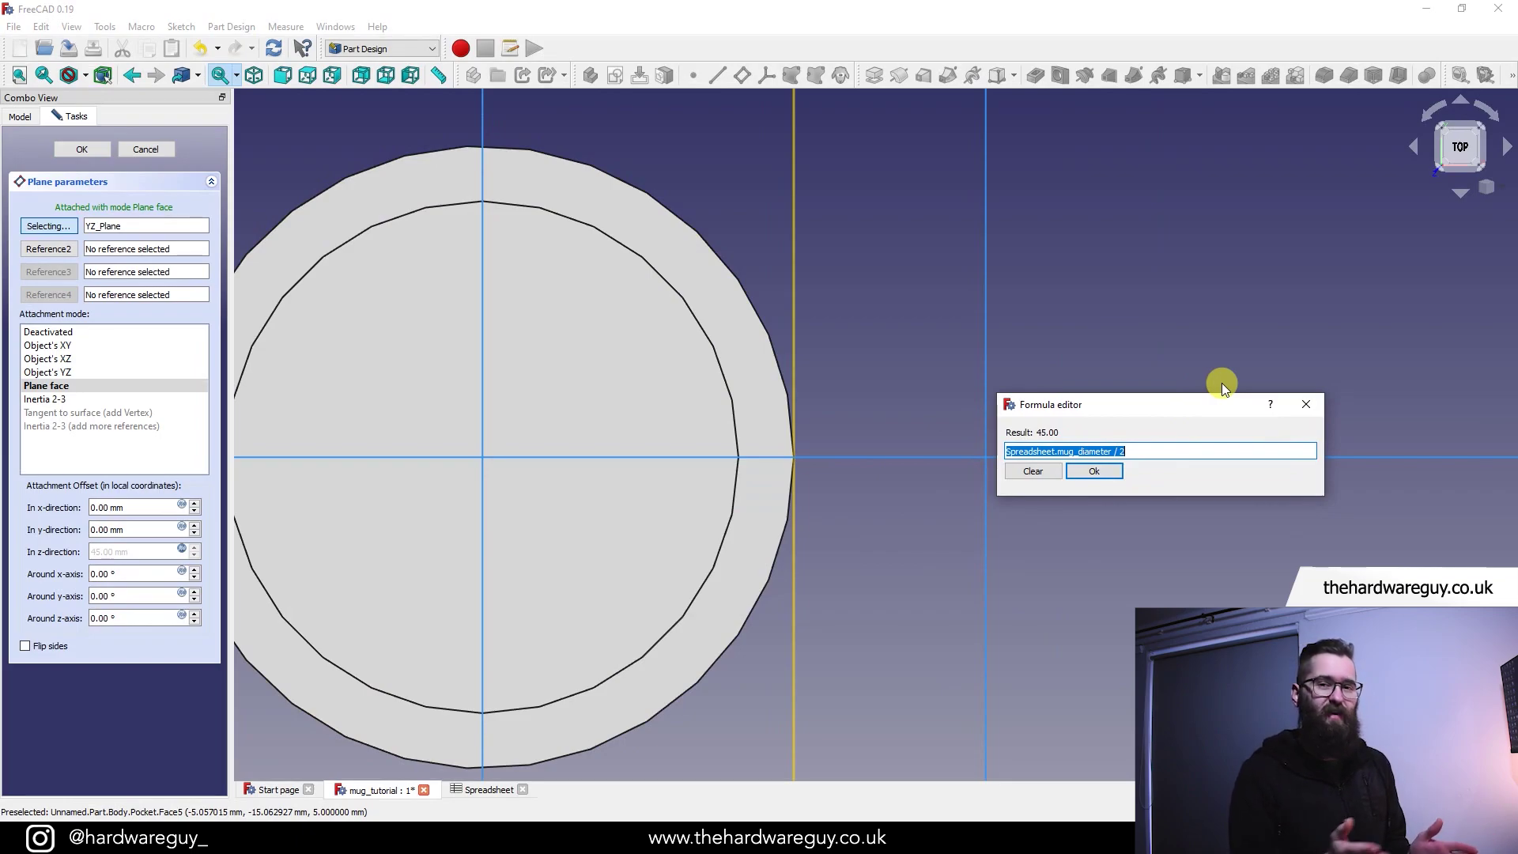
{"action": "scroll", "coordinate": [787, 466], "scroll_direction": "up", "scroll_amount": 4}
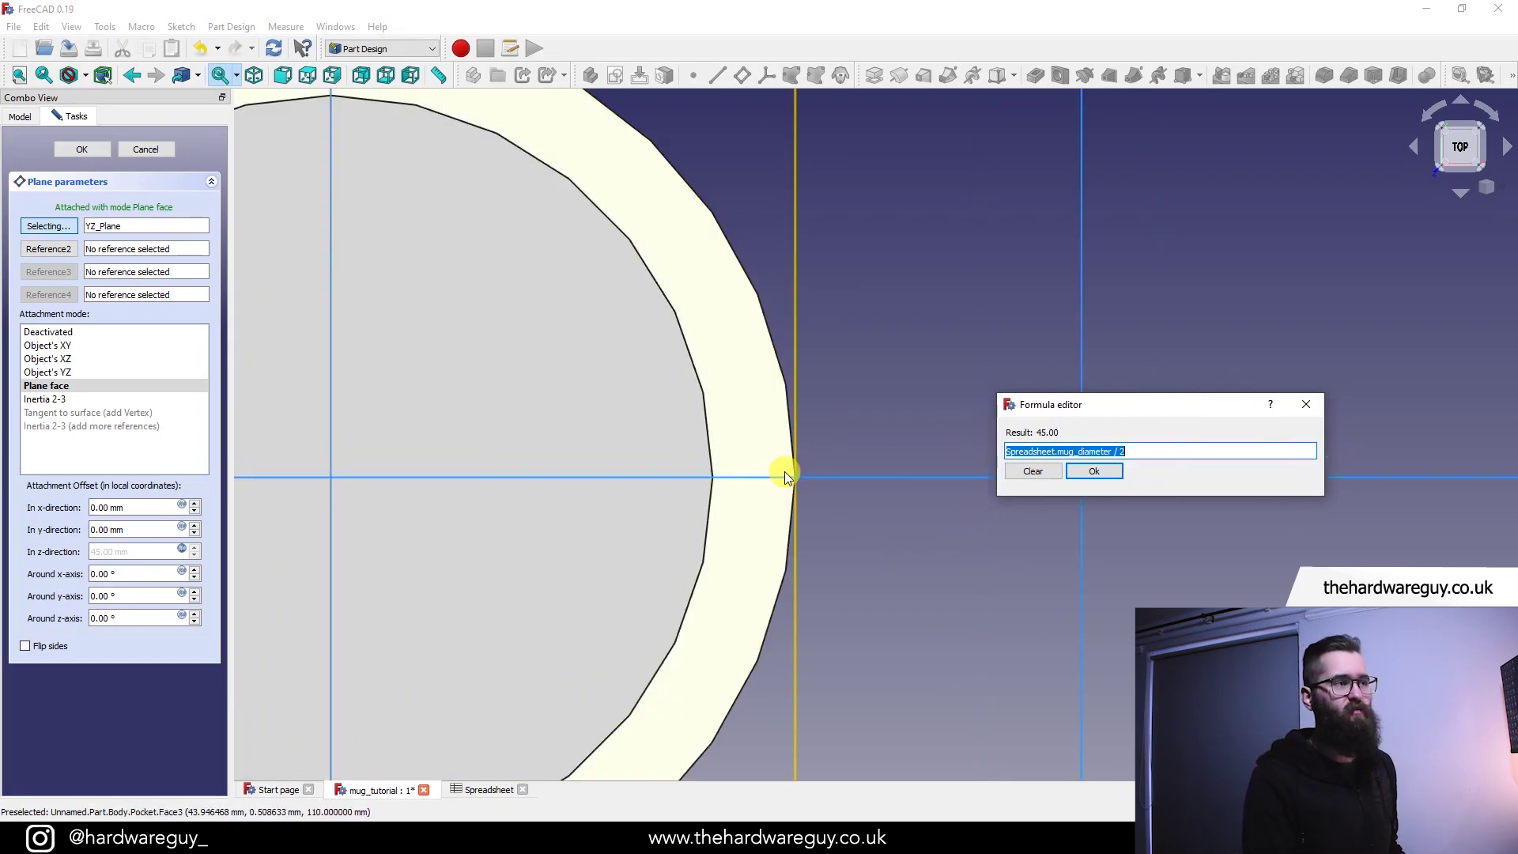
{"action": "left_click", "coordinate": [1141, 453]}
{"action": "type", "text": ")"}
{"action": "key", "text": "Left"}
{"action": "key", "text": "Left"}
{"action": "key", "text": "Left"}
{"action": "key", "text": "Left"}
{"action": "key", "text": "Home"}
{"action": "type", "text": "("}
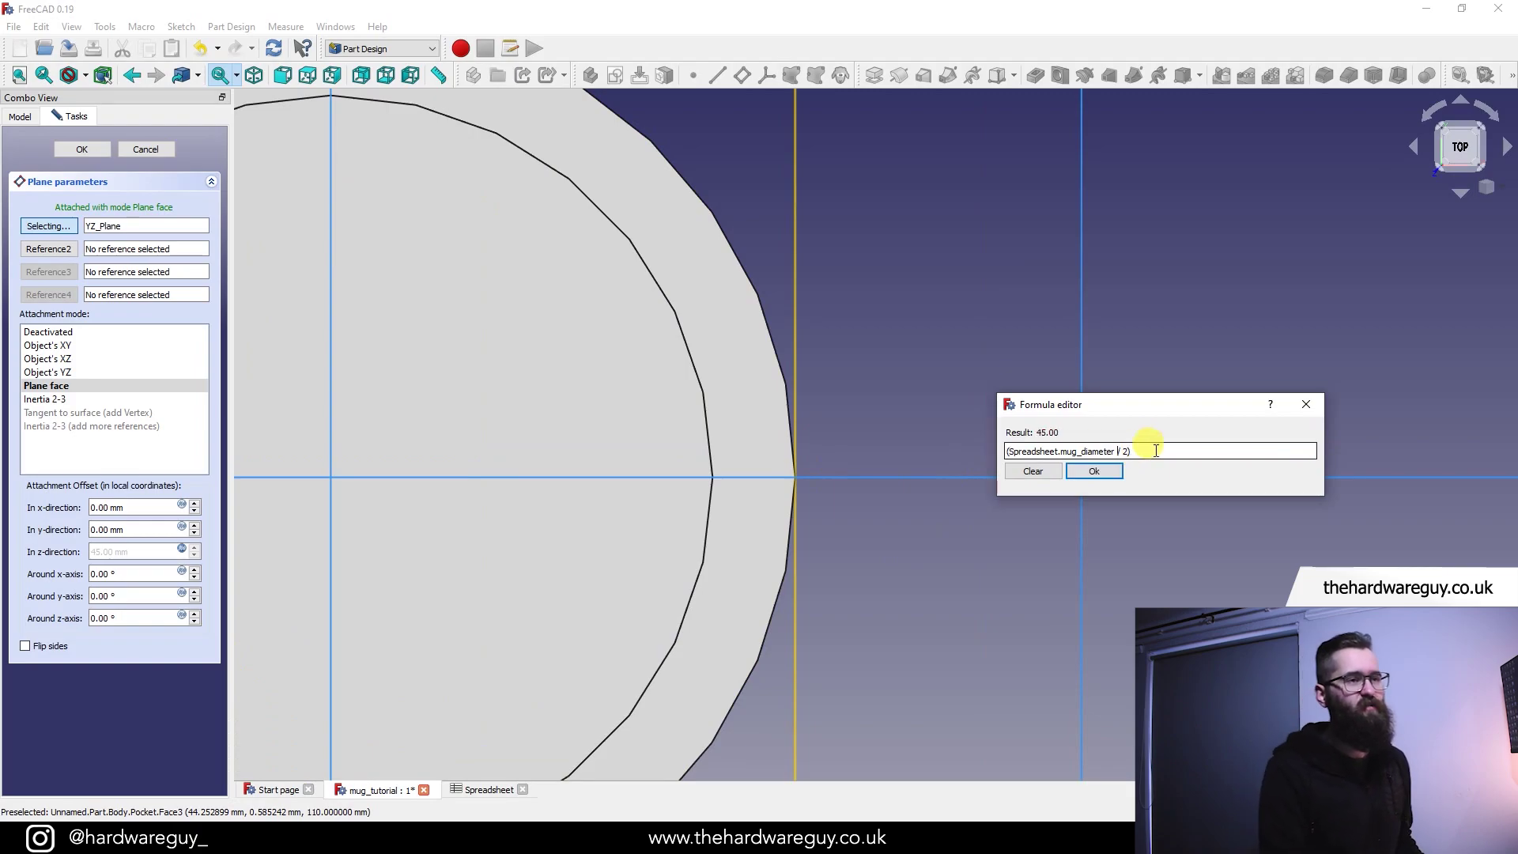
{"action": "type", "text": " - 2"}
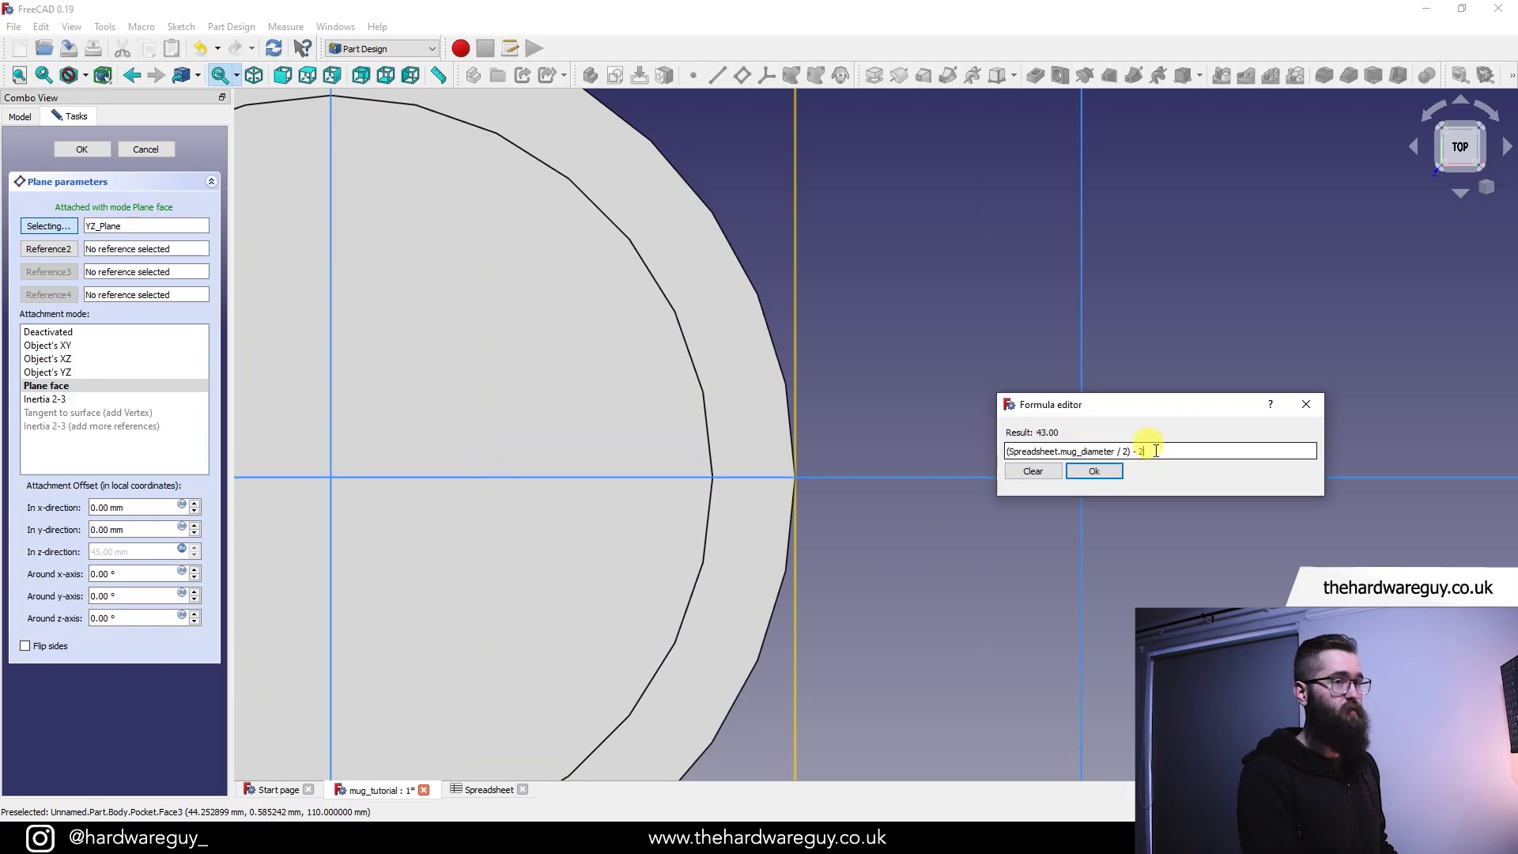
{"action": "left_click", "coordinate": [1108, 470]}
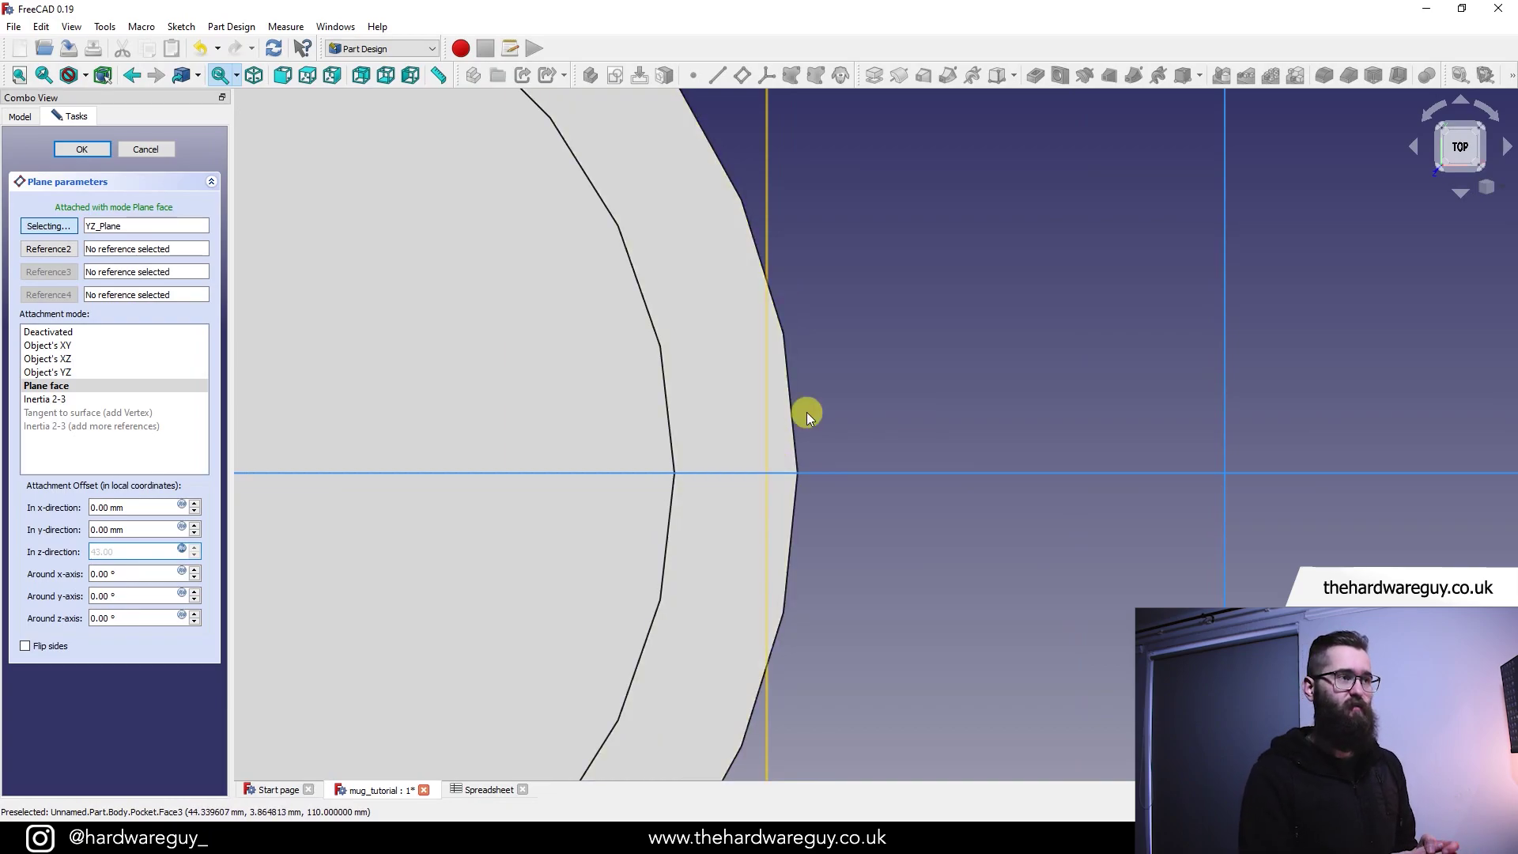
- Accept the datum plane and create a cross-reference to the Part's YZ_Plane
{"action": "scroll", "coordinate": [870, 423], "scroll_direction": "down", "scroll_amount": 8}
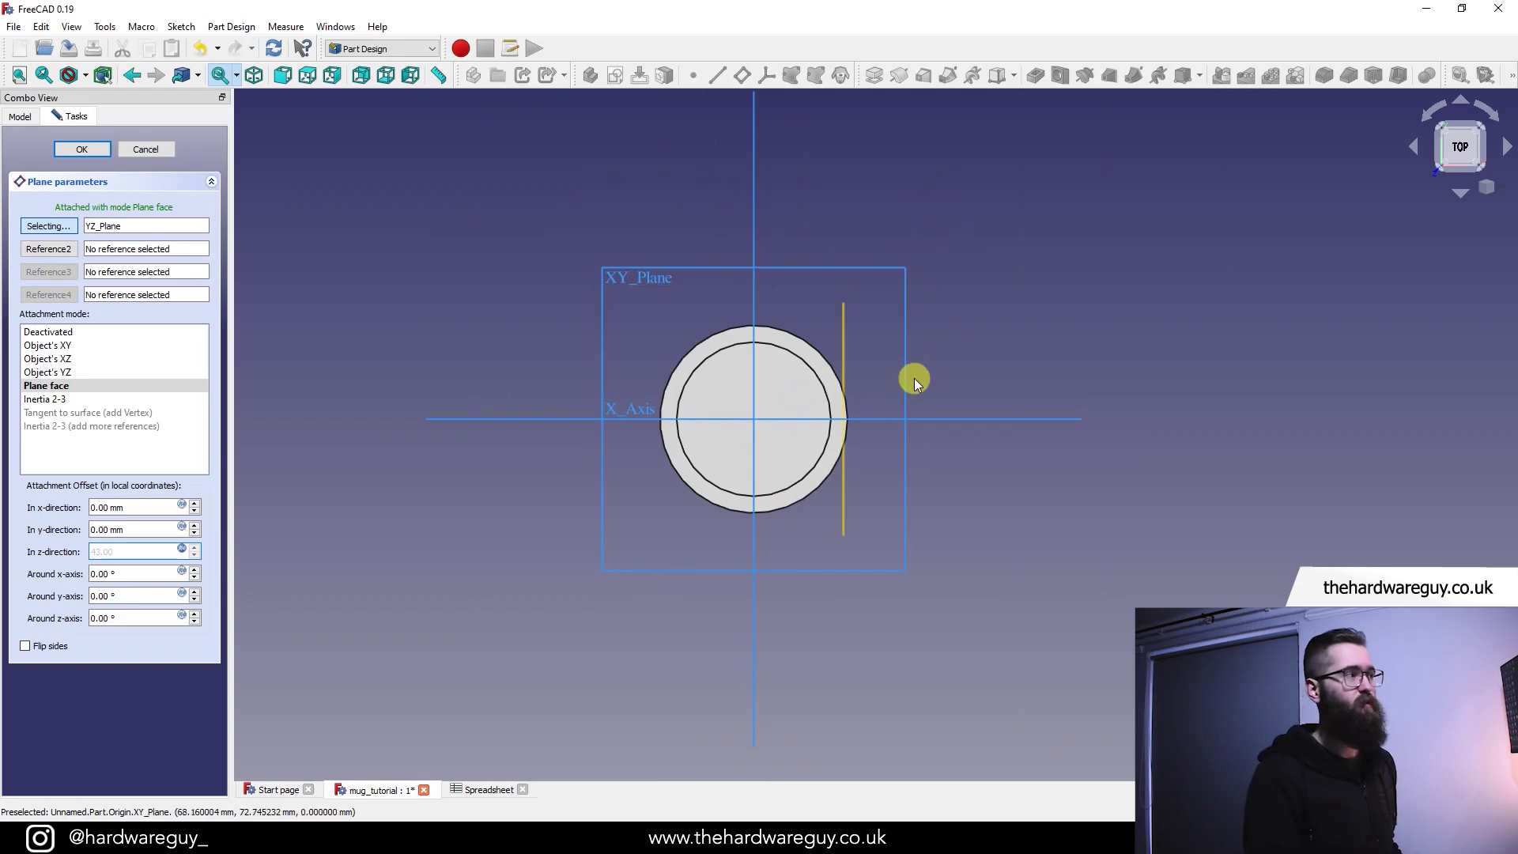
{"action": "left_click", "coordinate": [87, 152]}
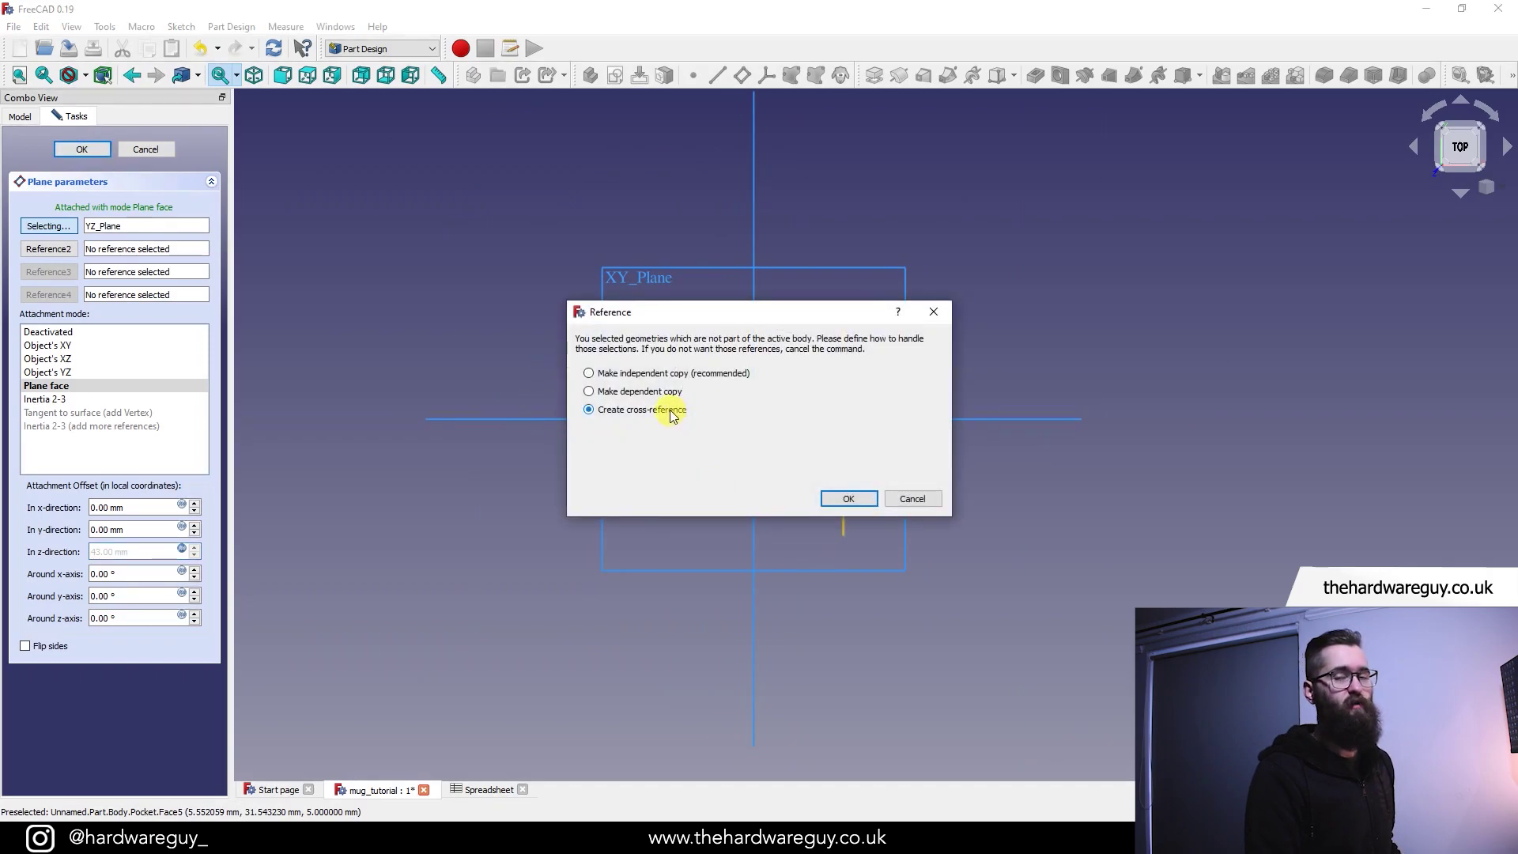
{"action": "left_click", "coordinate": [846, 498]}
{"action": "middle_click_drag", "start_coordinate": [255, 332], "coordinate": [1118, 450]}
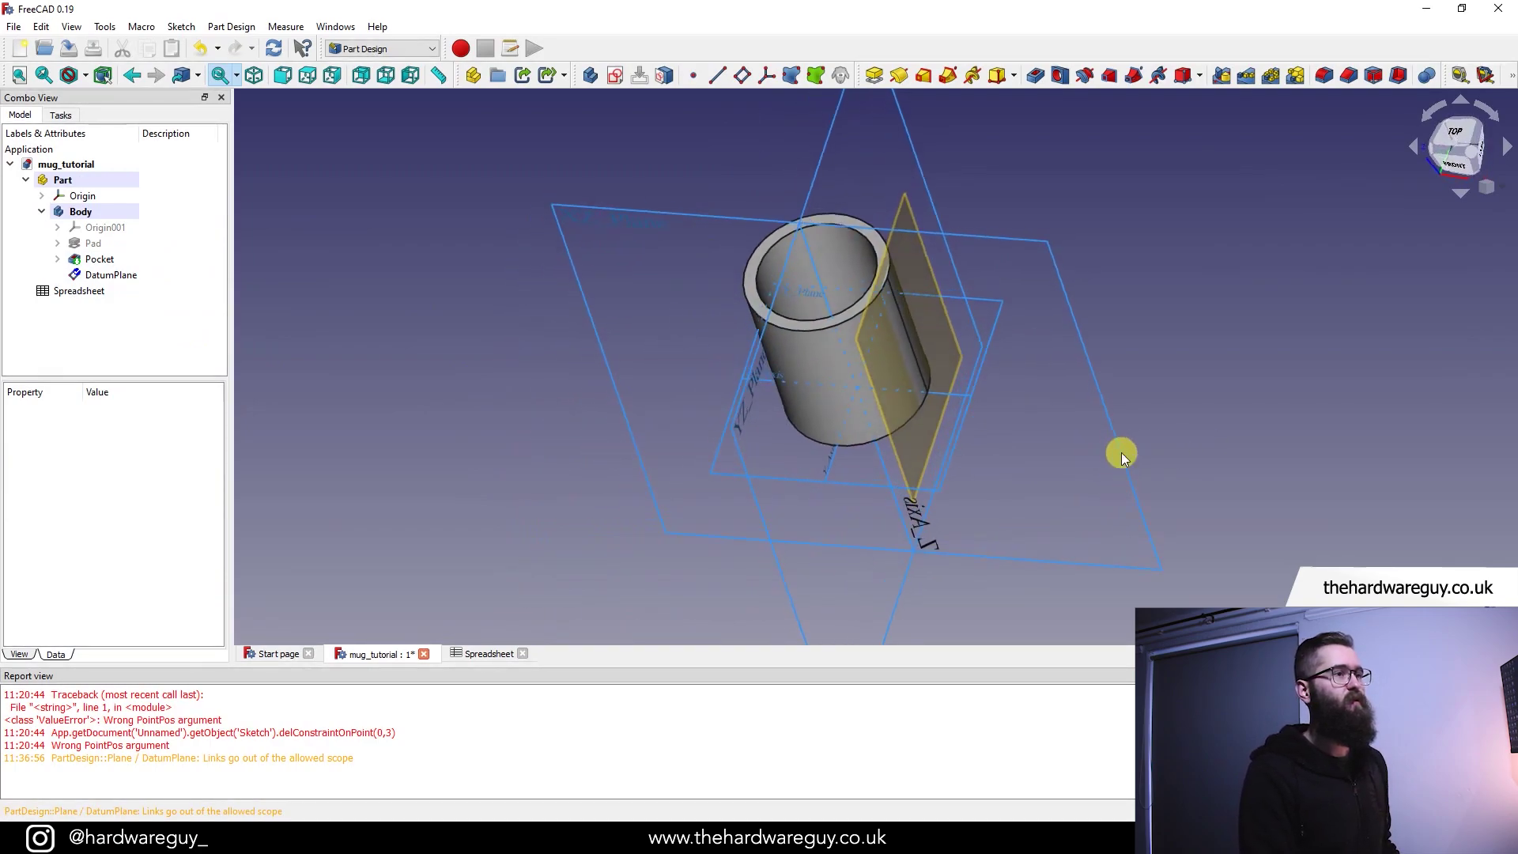
- Create a new sketch on the Part's XZ_Plane, viewed from the front of the mug
{"action": "left_click", "coordinate": [90, 196]}
{"action": "key", "text": "space"}
{"action": "middle_click_drag", "start_coordinate": [814, 269], "coordinate": [1007, 482]}
{"action": "scroll", "coordinate": [892, 422], "scroll_direction": "up", "scroll_amount": 4}
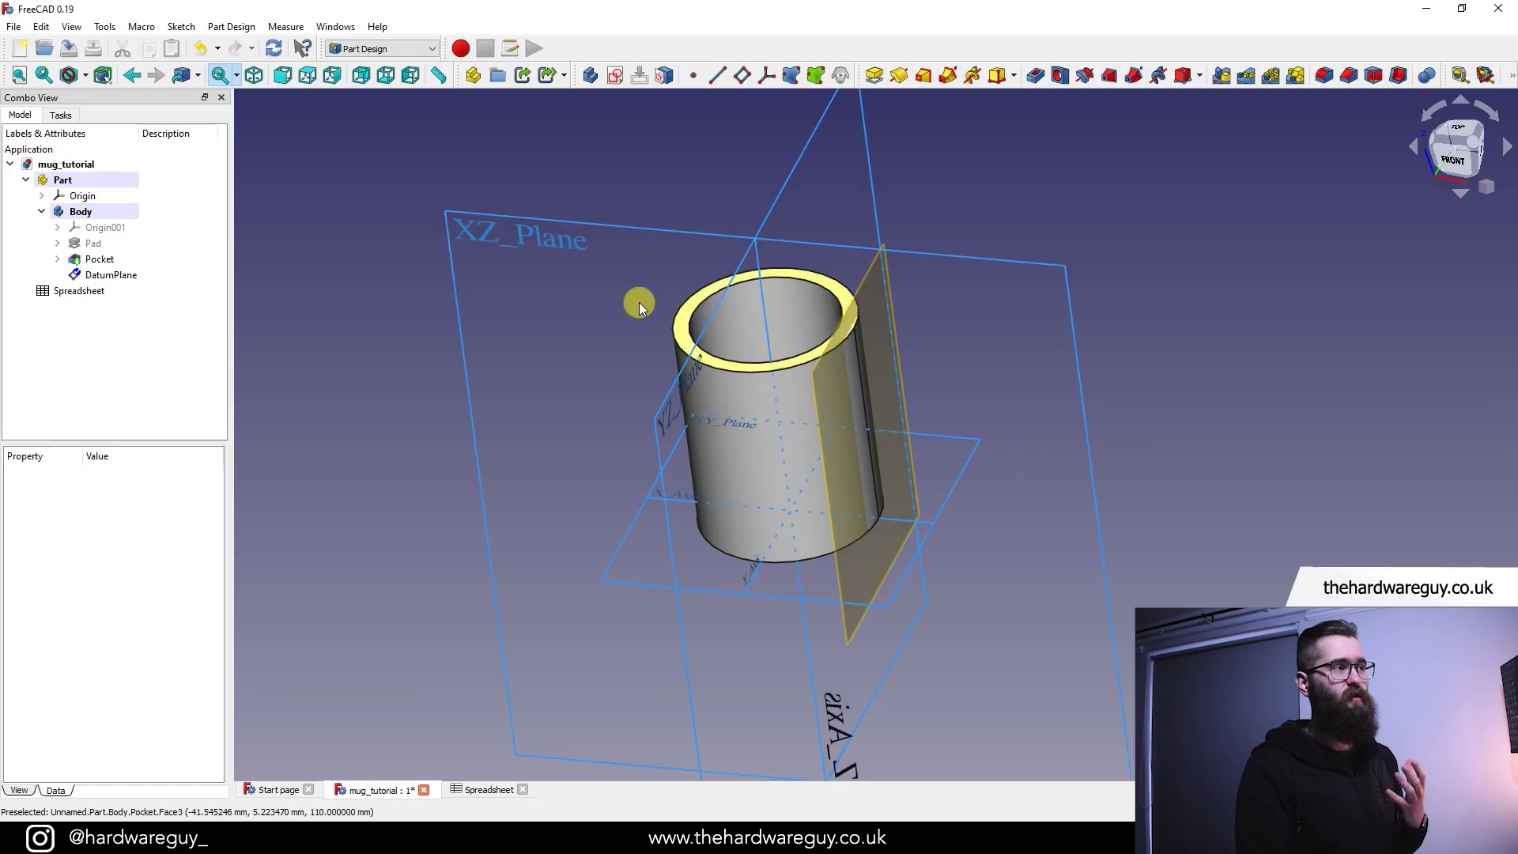
{"action": "left_click", "coordinate": [481, 234]}
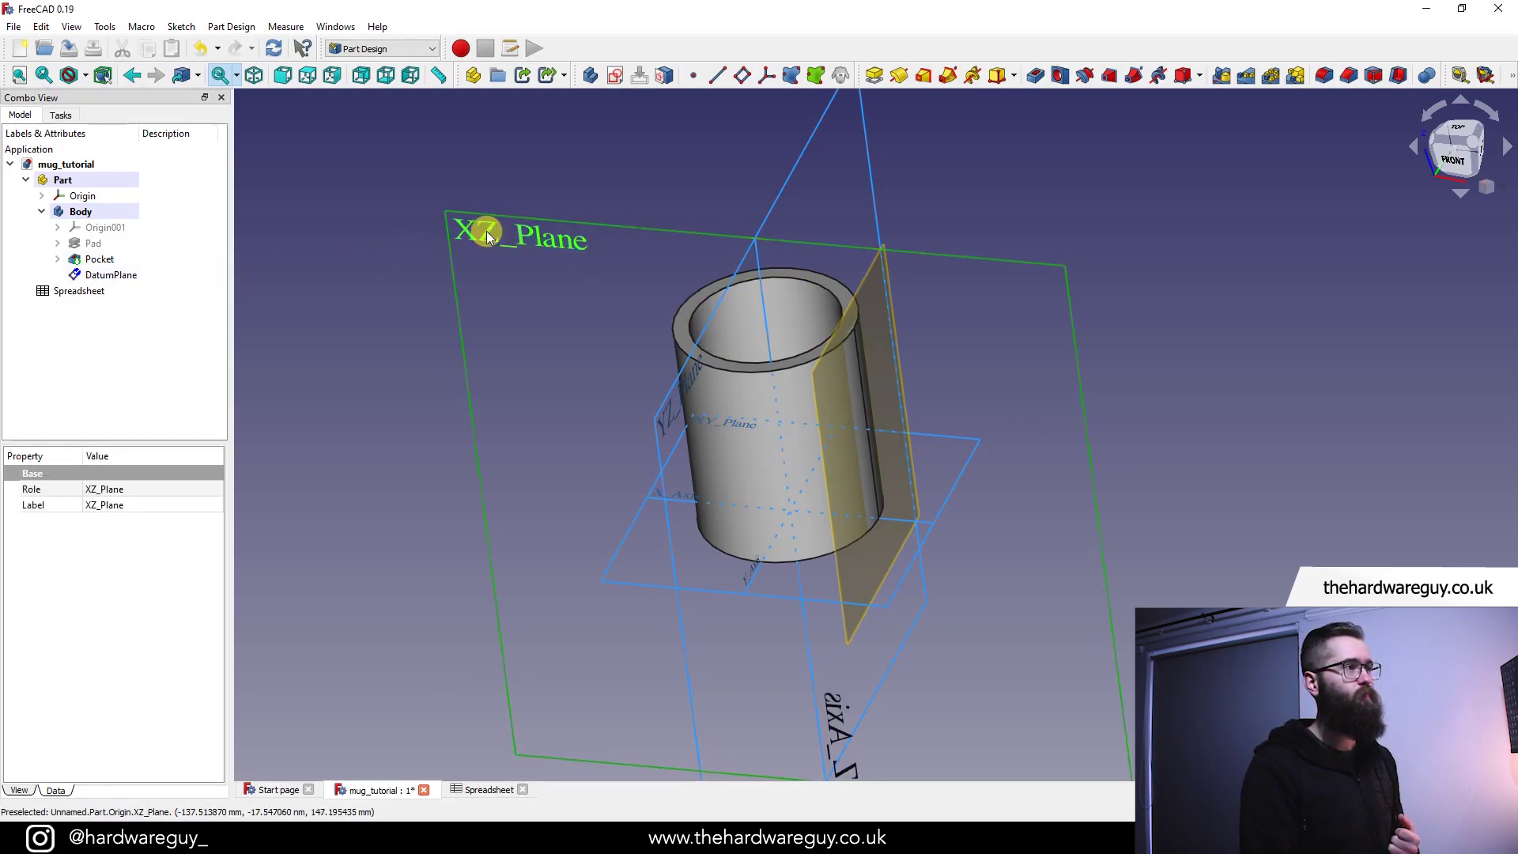
{"action": "left_click", "coordinate": [615, 76]}
{"action": "middle_click_drag", "start_coordinate": [1148, 403], "coordinate": [854, 237]}
{"action": "left_click", "coordinate": [1451, 190]}
{"action": "scroll", "coordinate": [728, 383], "scroll_direction": "up", "scroll_amount": 6}
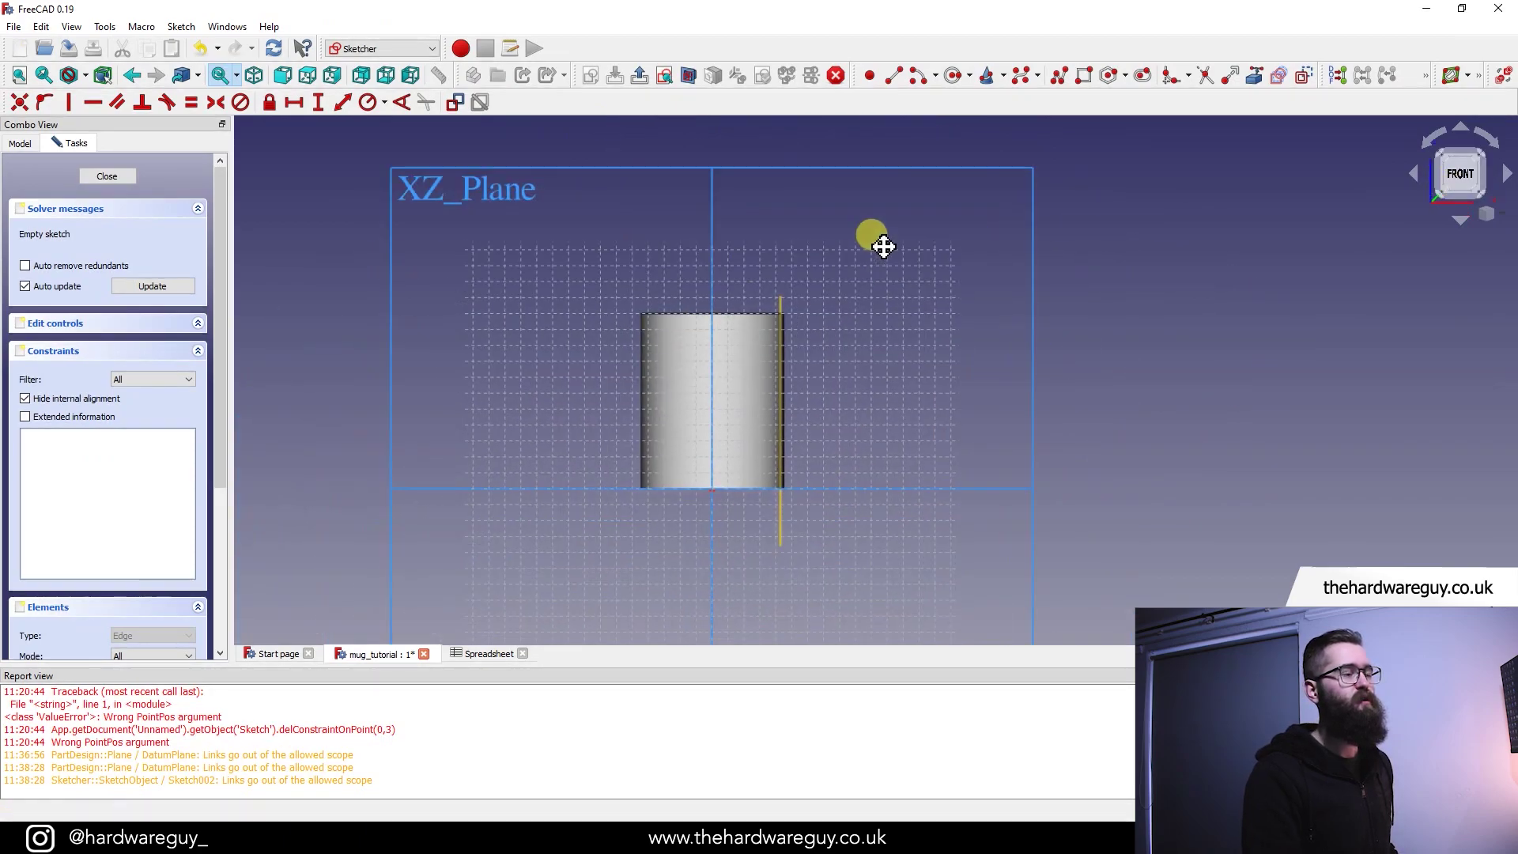
{"action": "scroll", "coordinate": [903, 334], "scroll_direction": "down", "scroll_amount": 2}
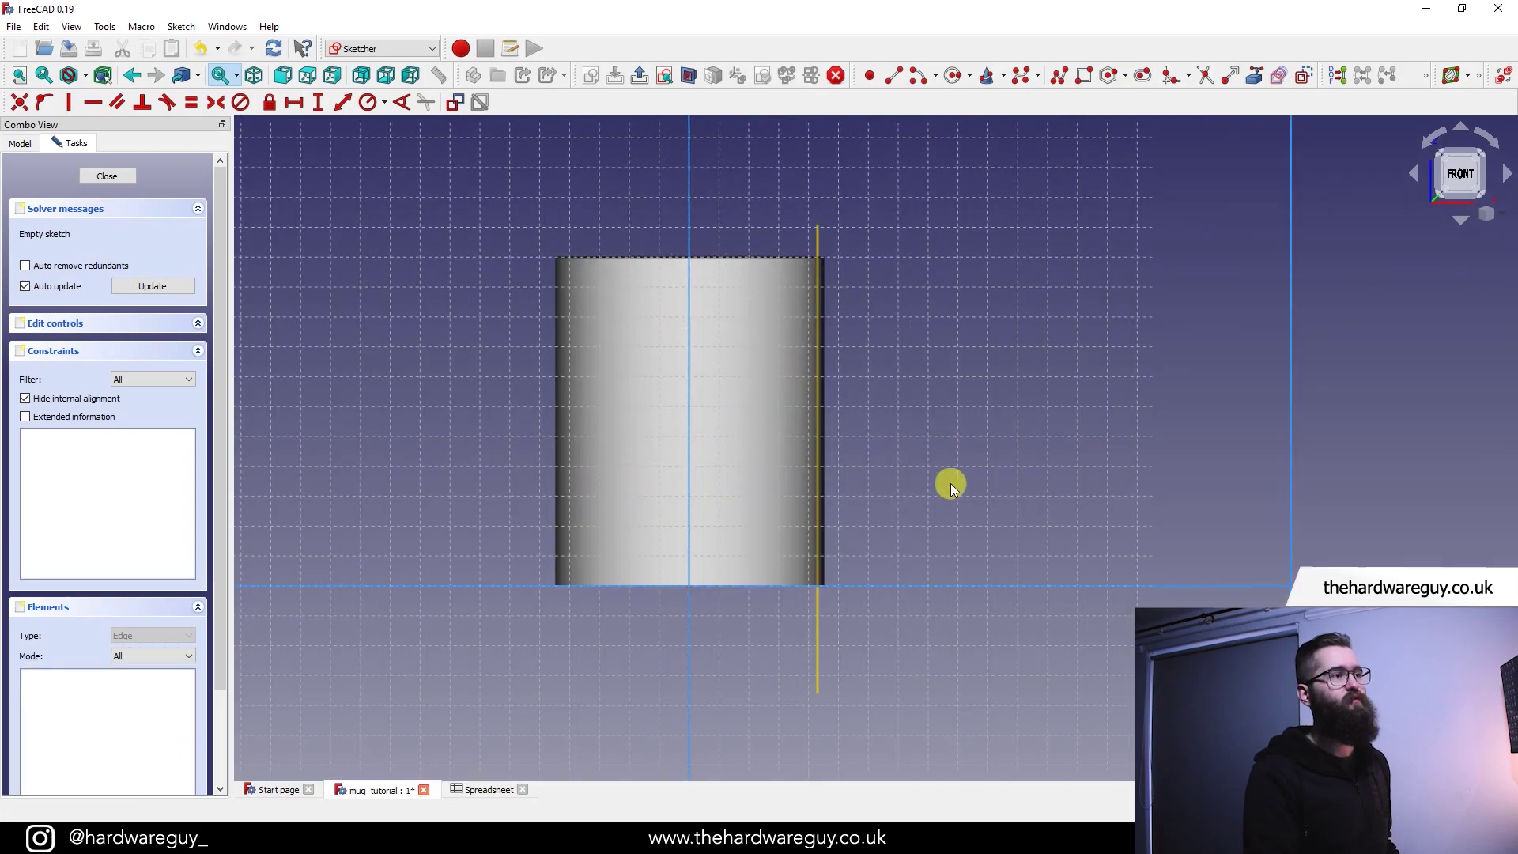
{"action": "mouse_move", "coordinate": [951, 482]}
{"action": "middle_mouse_down"}
{"action": "mouse_move", "coordinate": [996, 450]}
{"action": "mouse_move", "coordinate": [980, 433]}
{"action": "middle_mouse_up"}
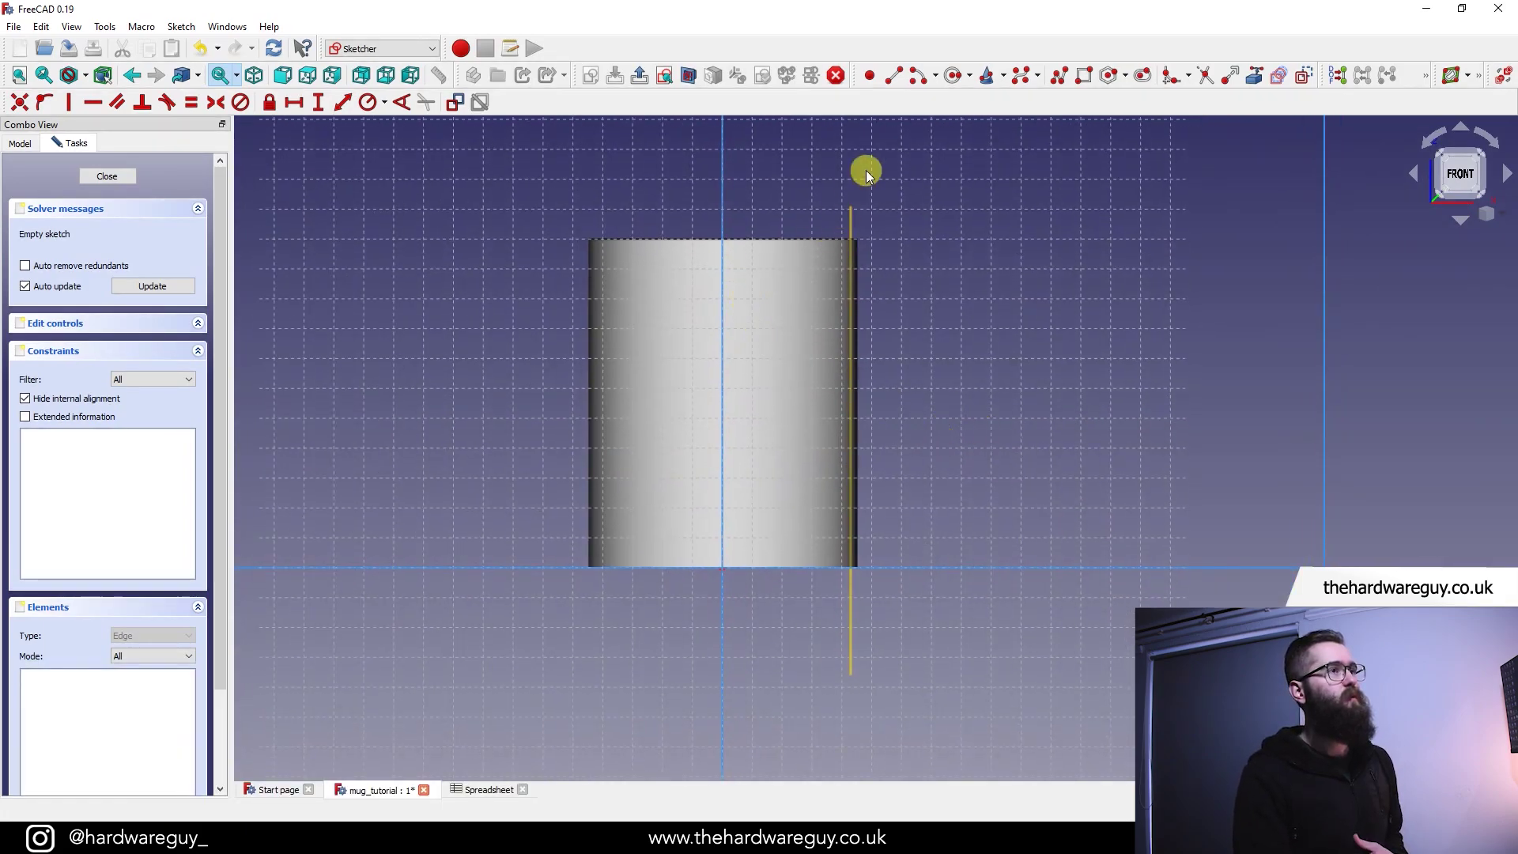
- Draw a half-circle arc beside the mug's outer wall near the rim, with its open side facing the mug
{"action": "left_click", "coordinate": [917, 75]}
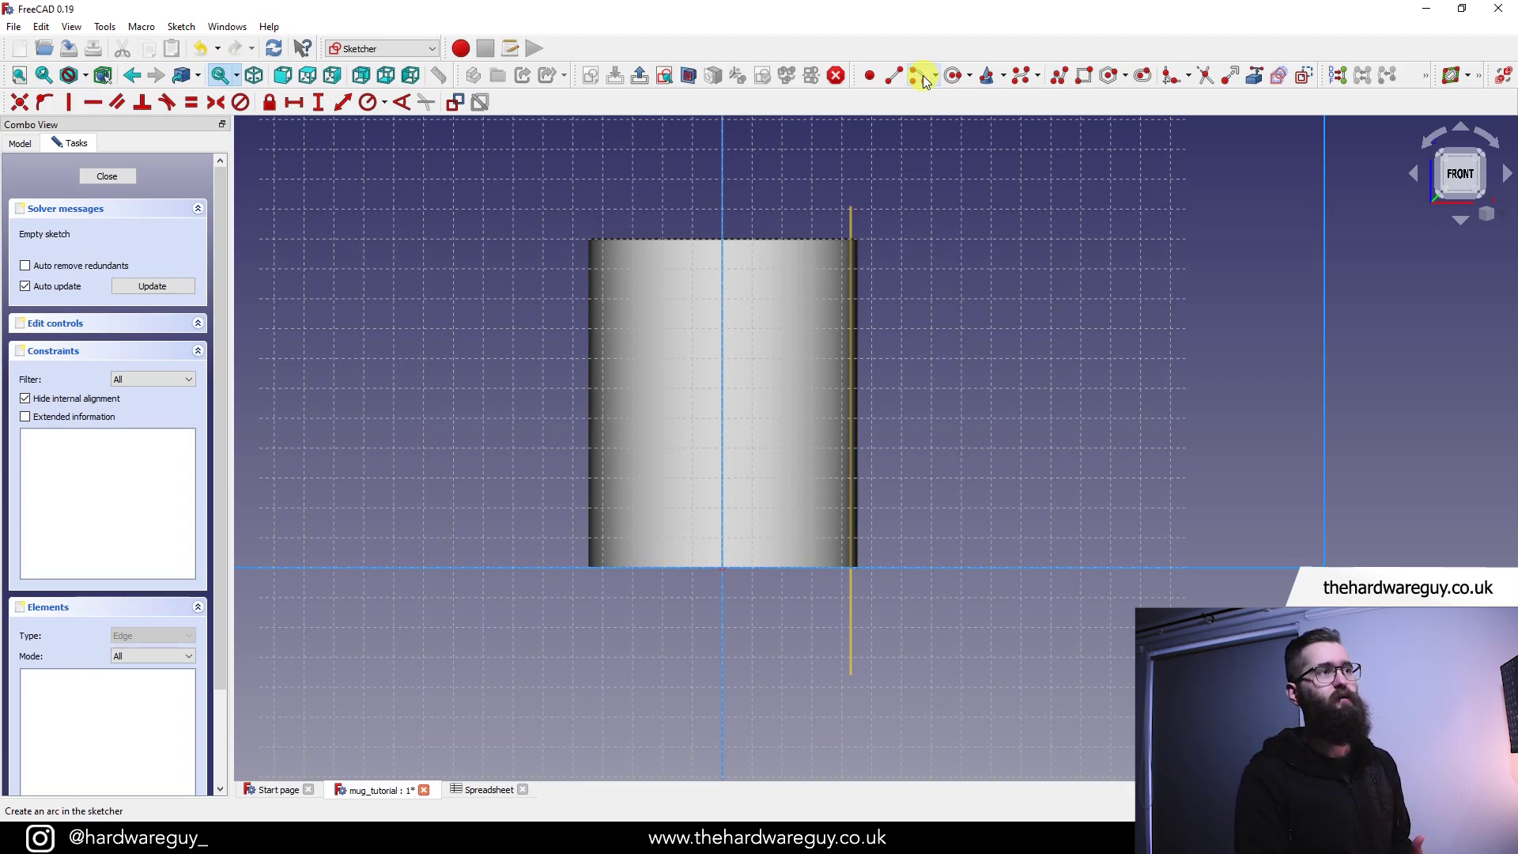
{"action": "left_click", "coordinate": [880, 322]}
{"action": "left_click", "coordinate": [878, 383]}
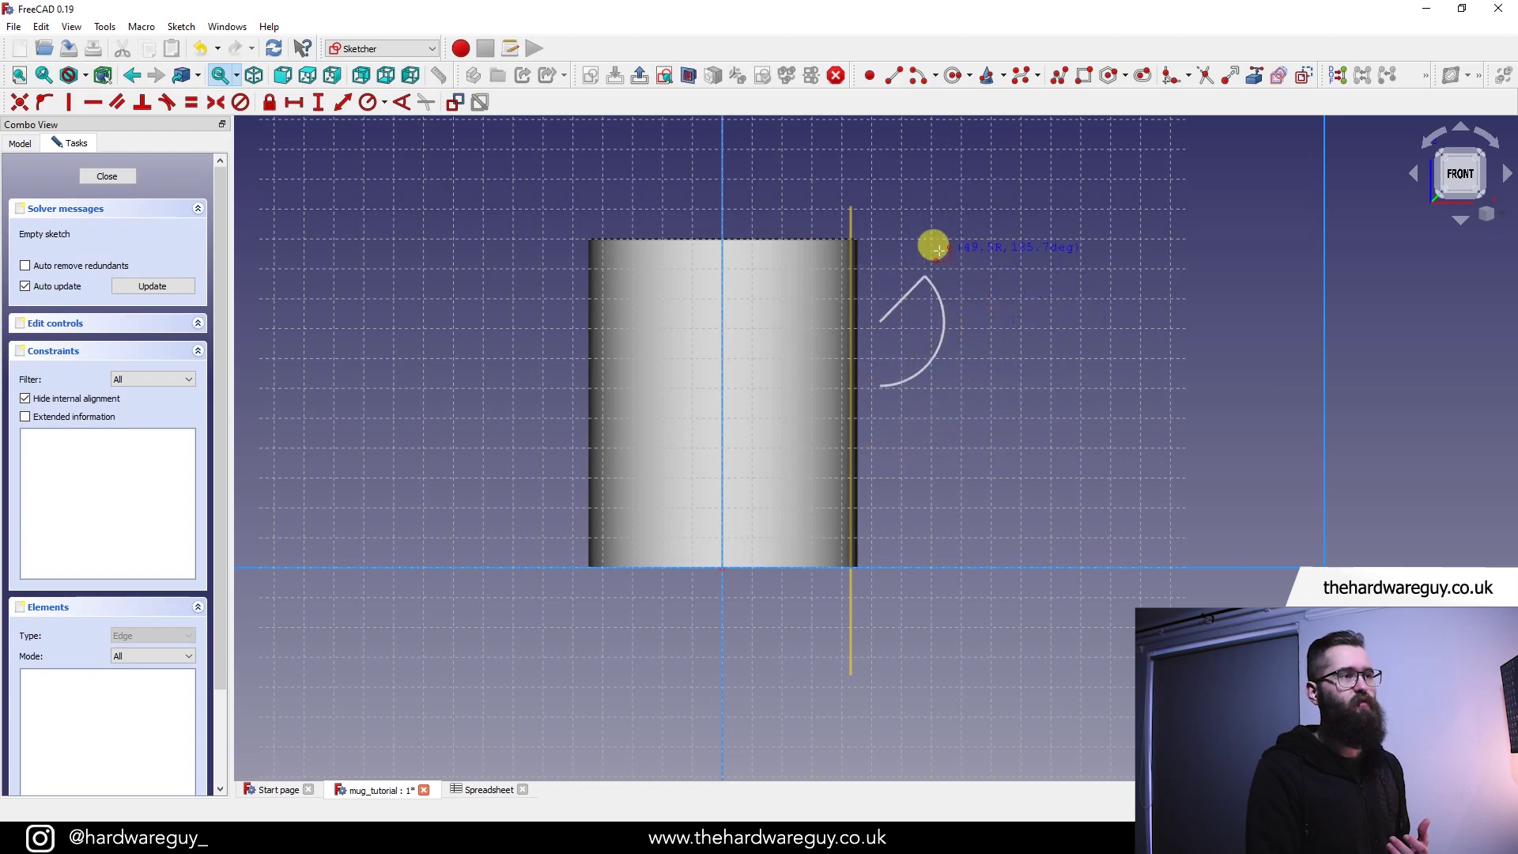
{"action": "left_click", "coordinate": [882, 231]}
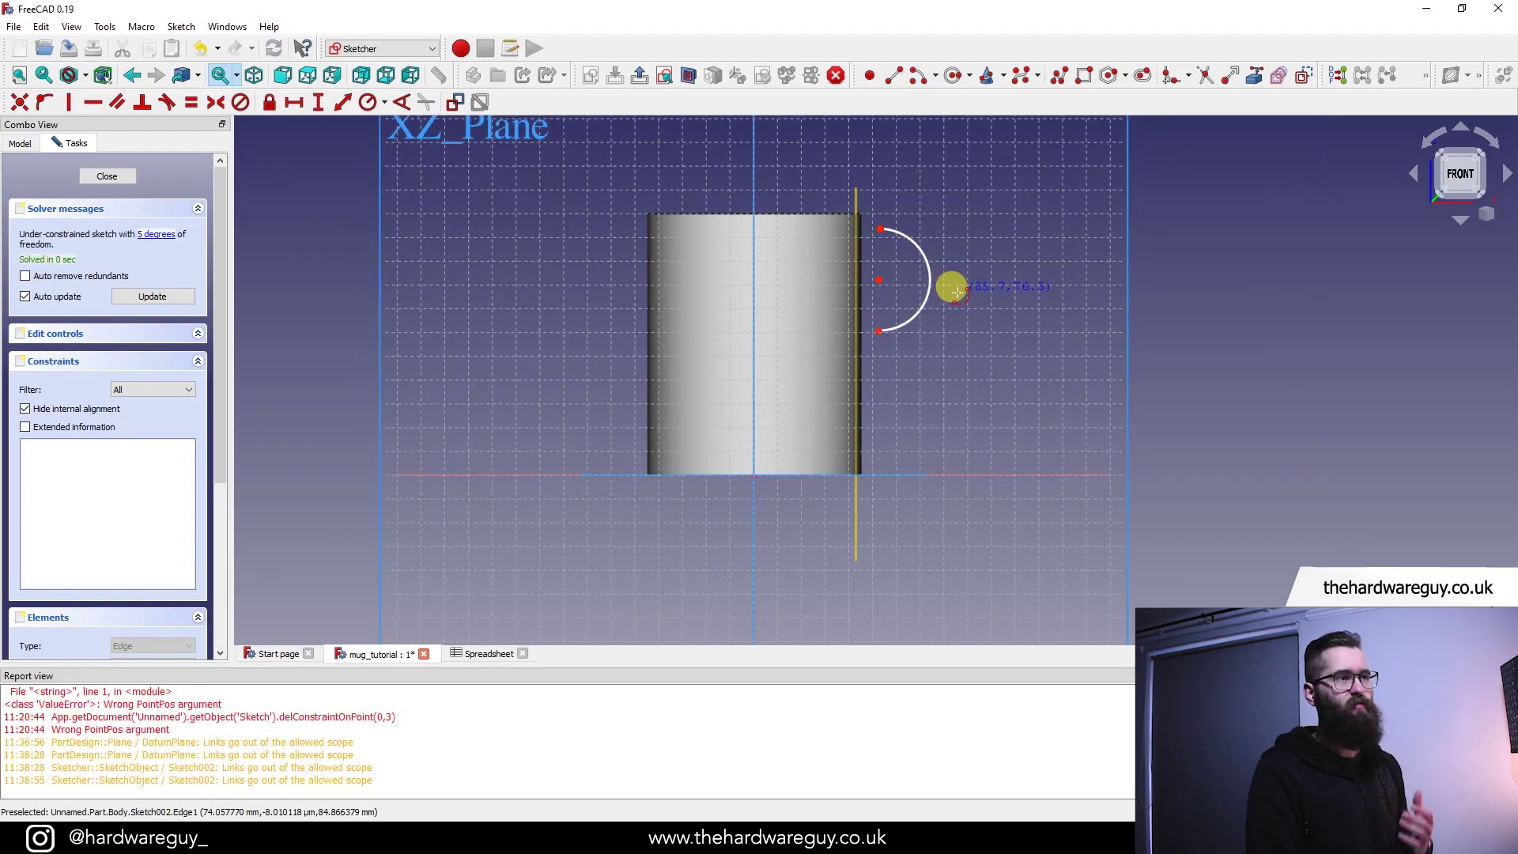
- Move the arc down by its centre point to about the mug's mid-height
{"action": "scroll", "coordinate": [957, 292], "scroll_direction": "up", "scroll_amount": 2}
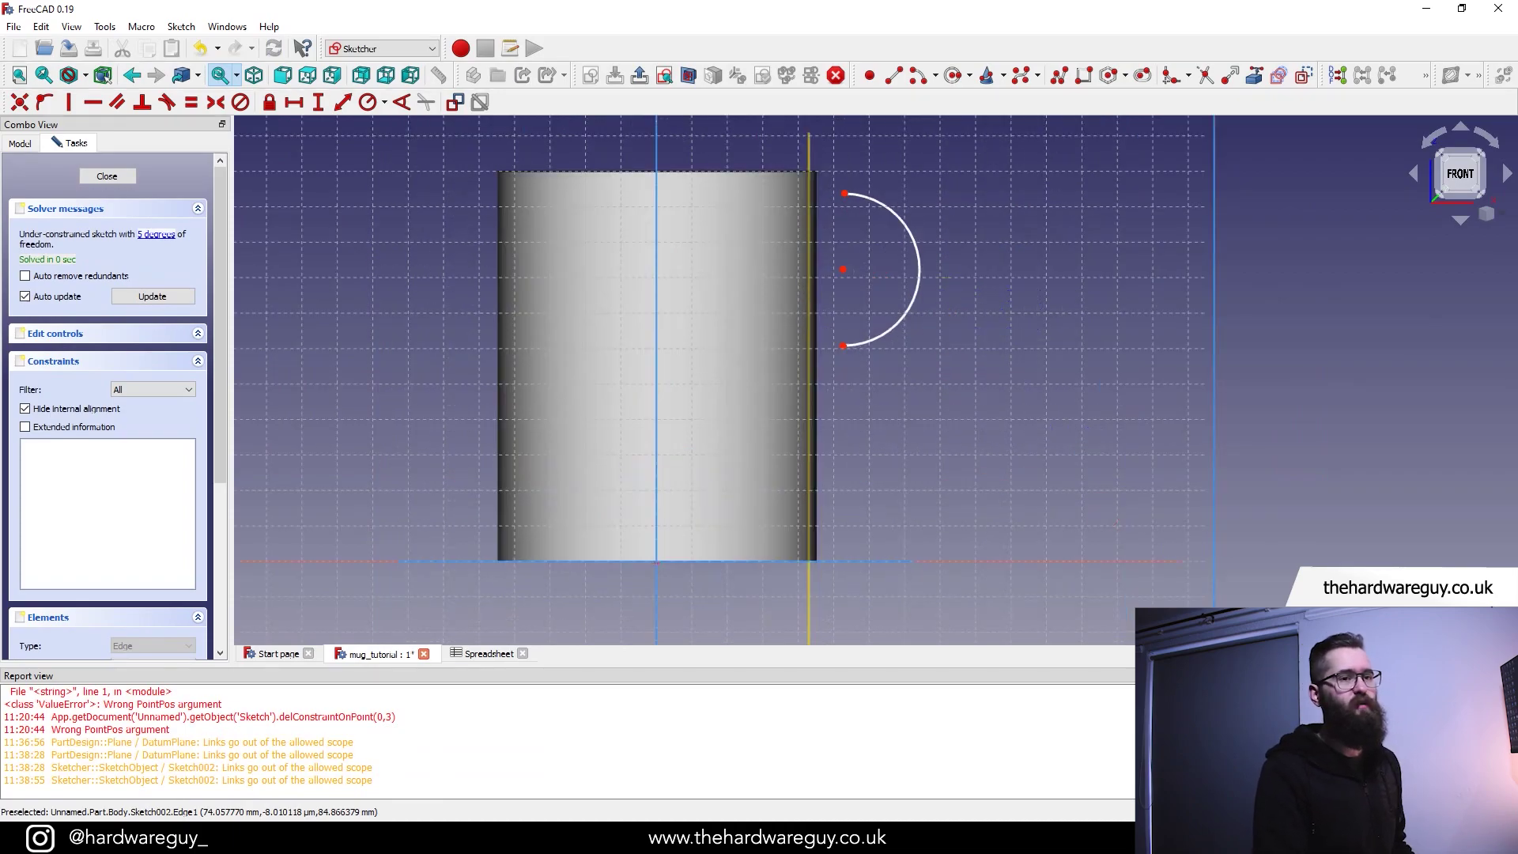
{"action": "left_click", "coordinate": [1509, 676]}
{"action": "middle_click_drag", "start_coordinate": [964, 365], "coordinate": [1041, 456]}
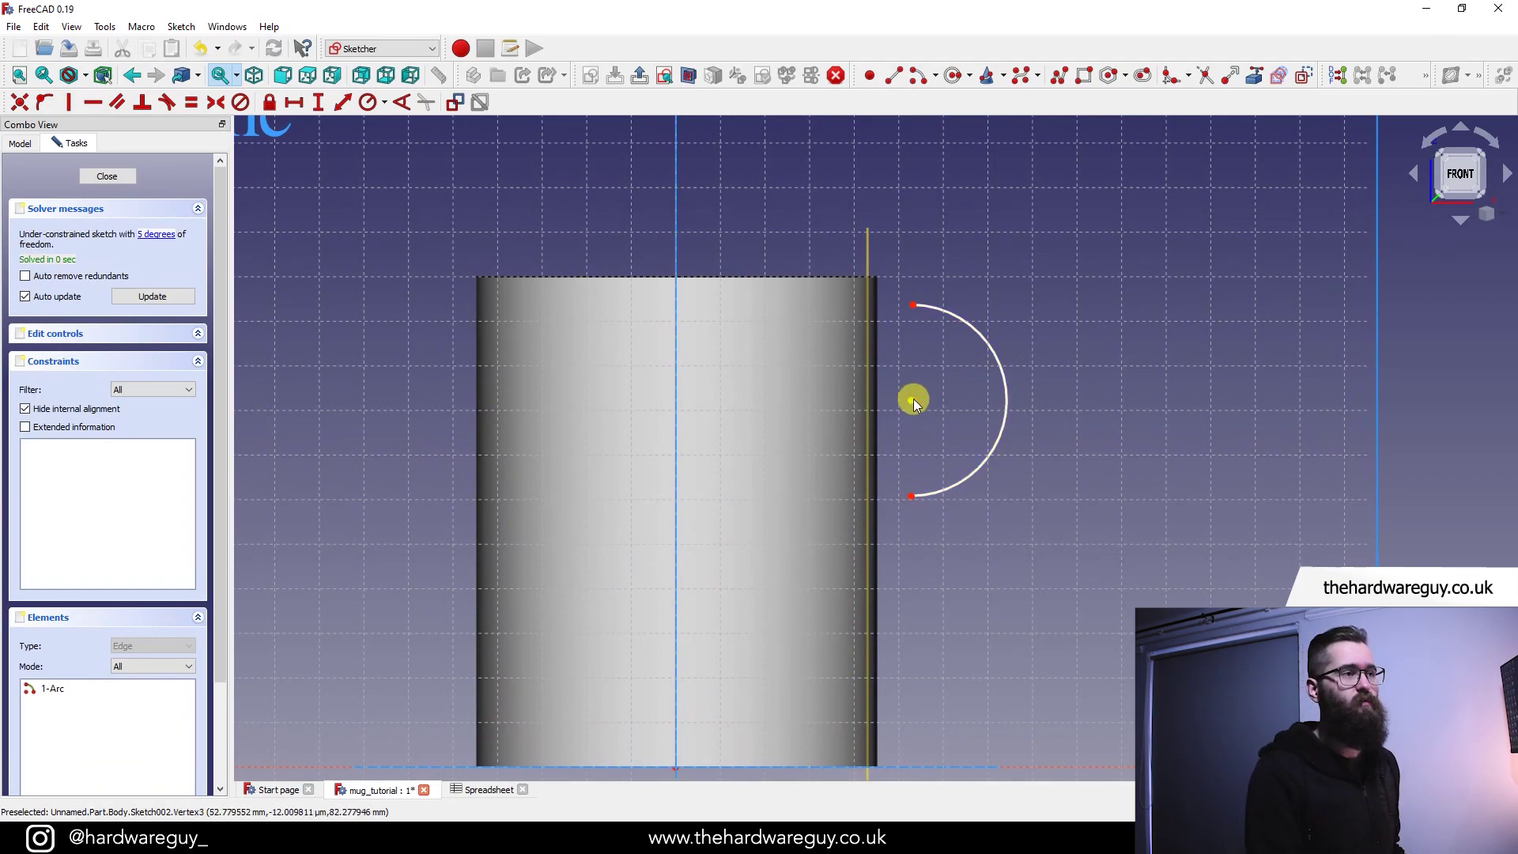
{"action": "left_click_drag", "start_coordinate": [910, 401], "coordinate": [915, 509]}
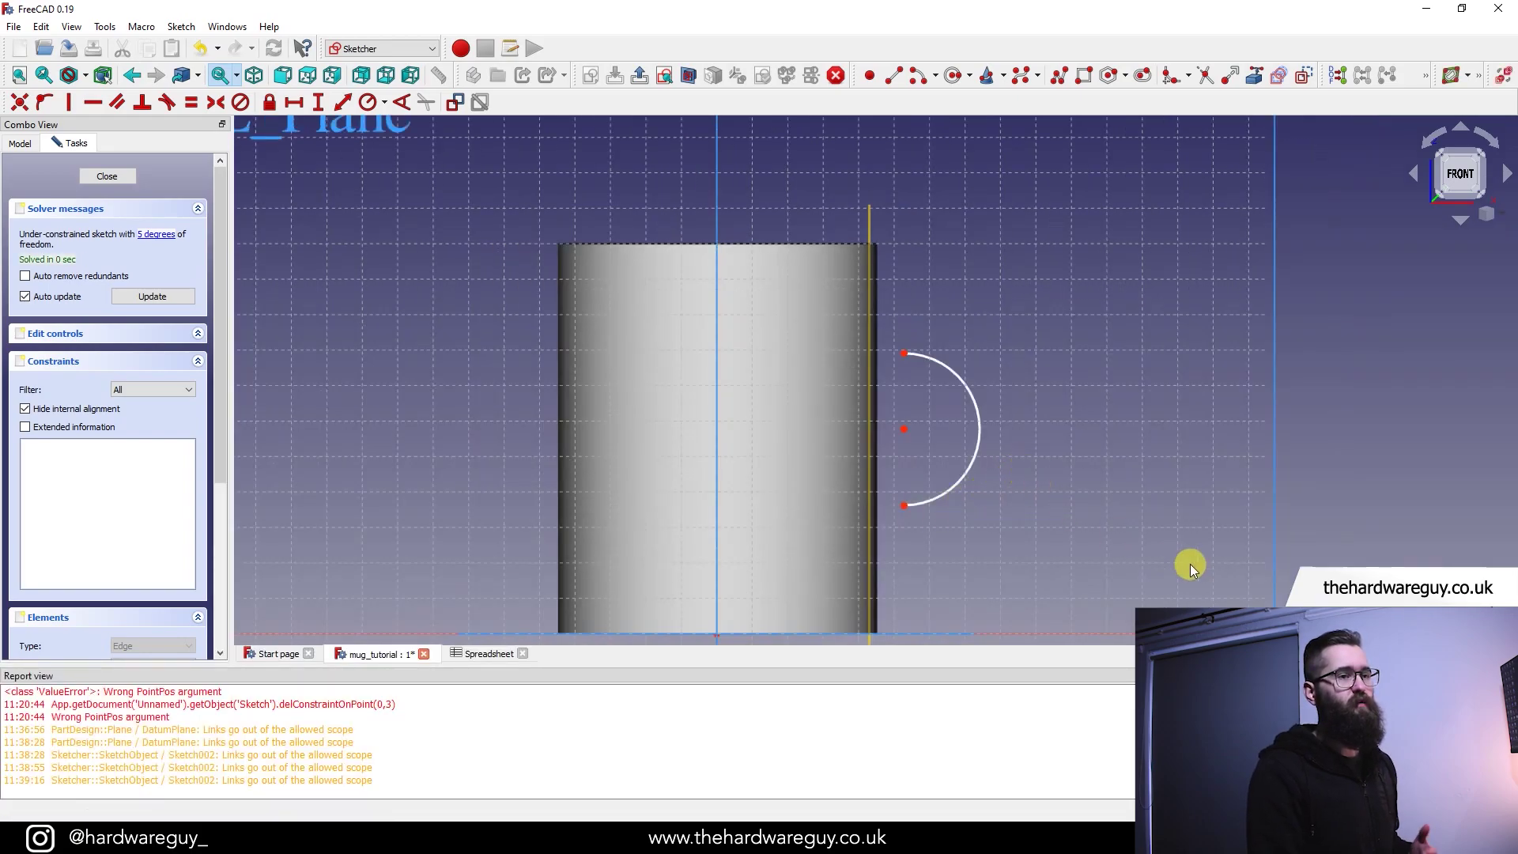
{"action": "middle_click_drag", "start_coordinate": [1105, 508], "coordinate": [1090, 428]}
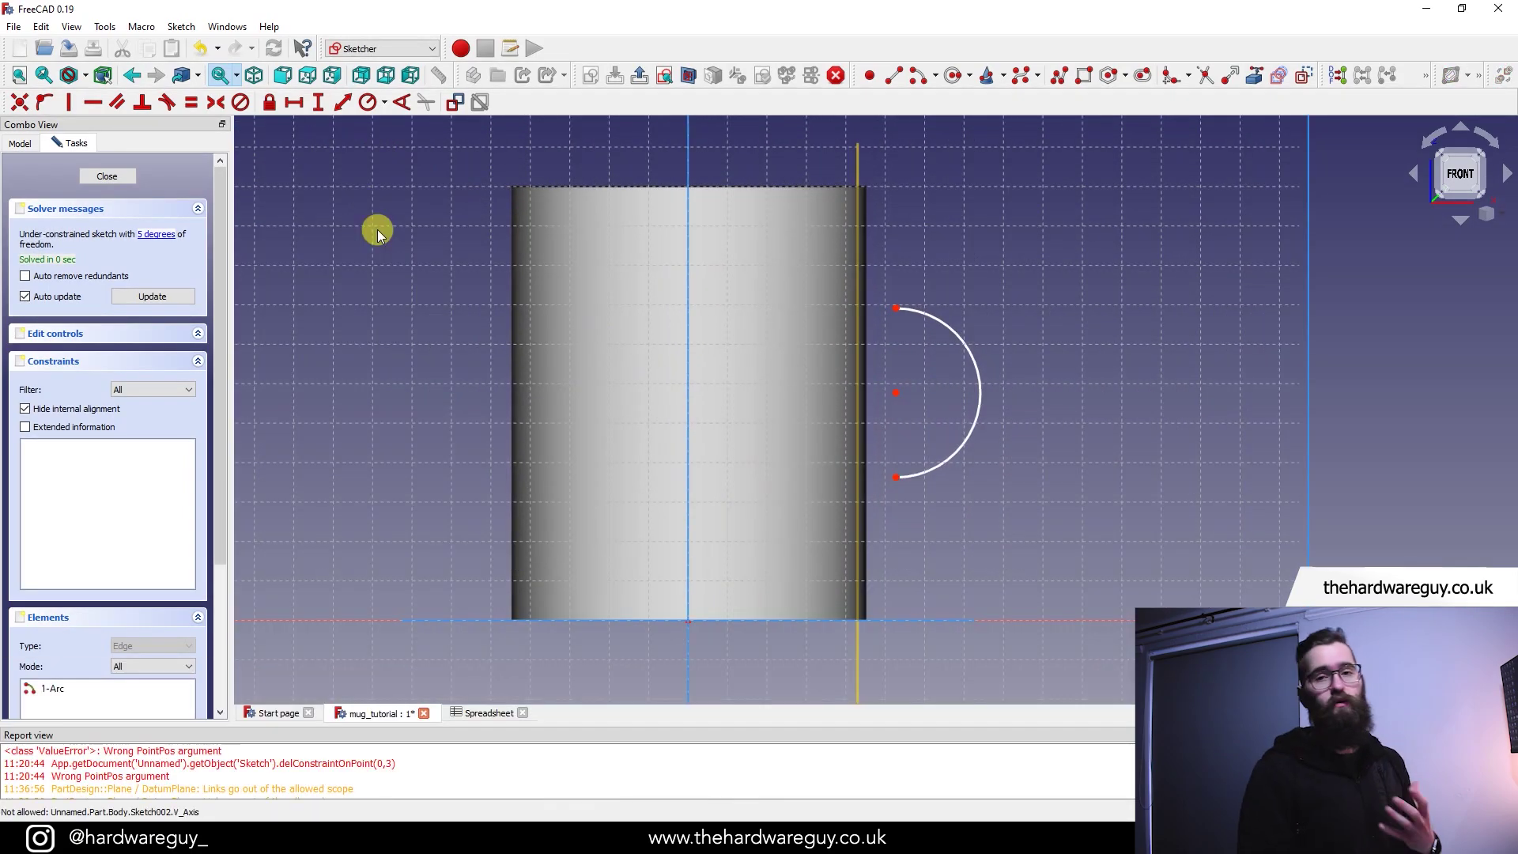
- Constrain the horizontal distance from the origin to the arc's lower endpoint with the formula (Spreadsheet.mug_diameter / 2) - 2
{"action": "left_click", "coordinate": [302, 108]}
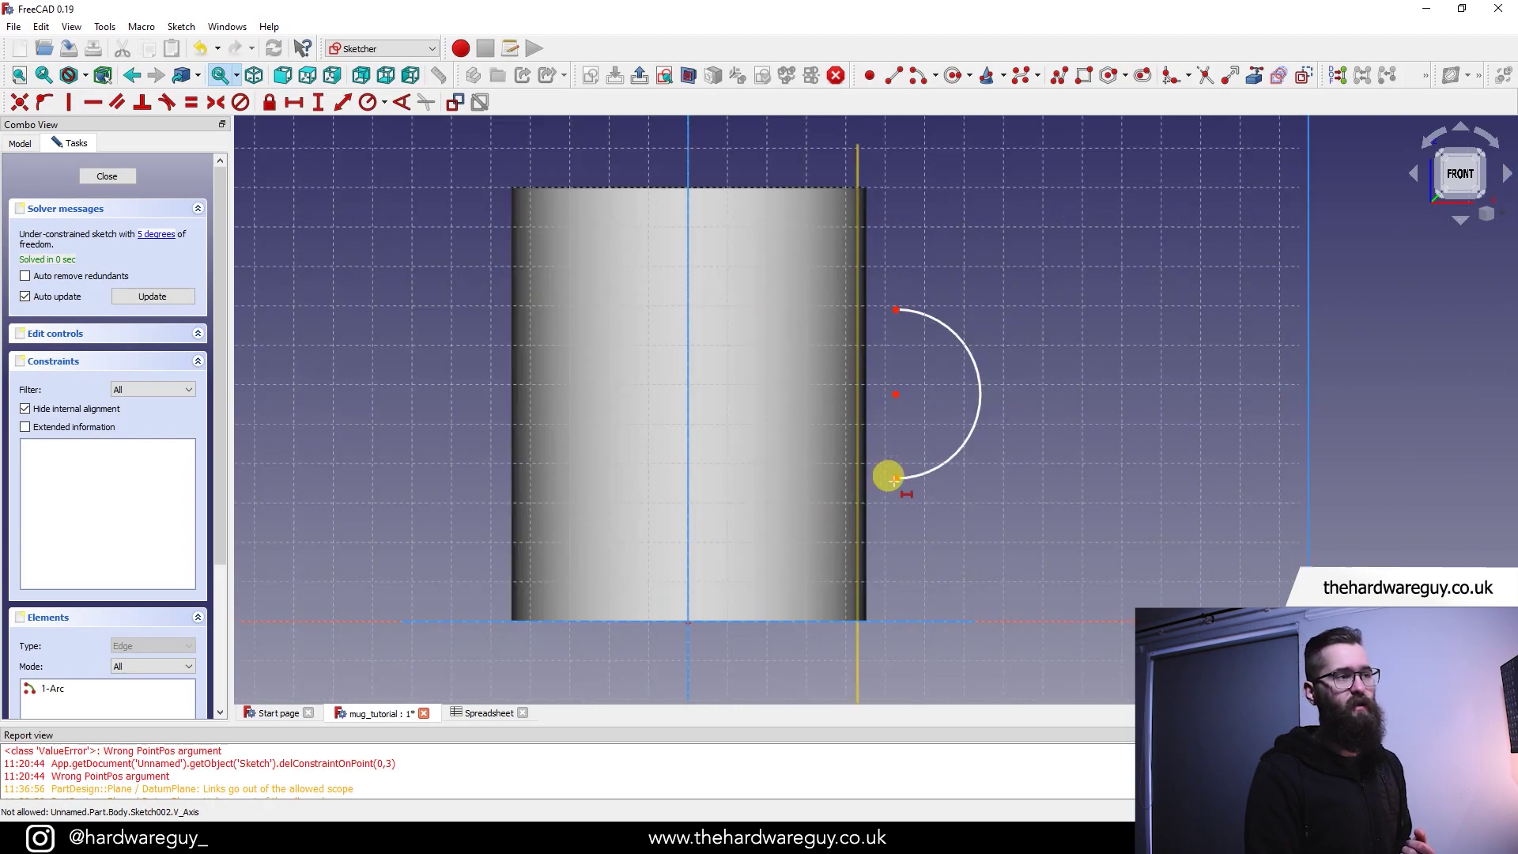
{"action": "left_click", "coordinate": [896, 479]}
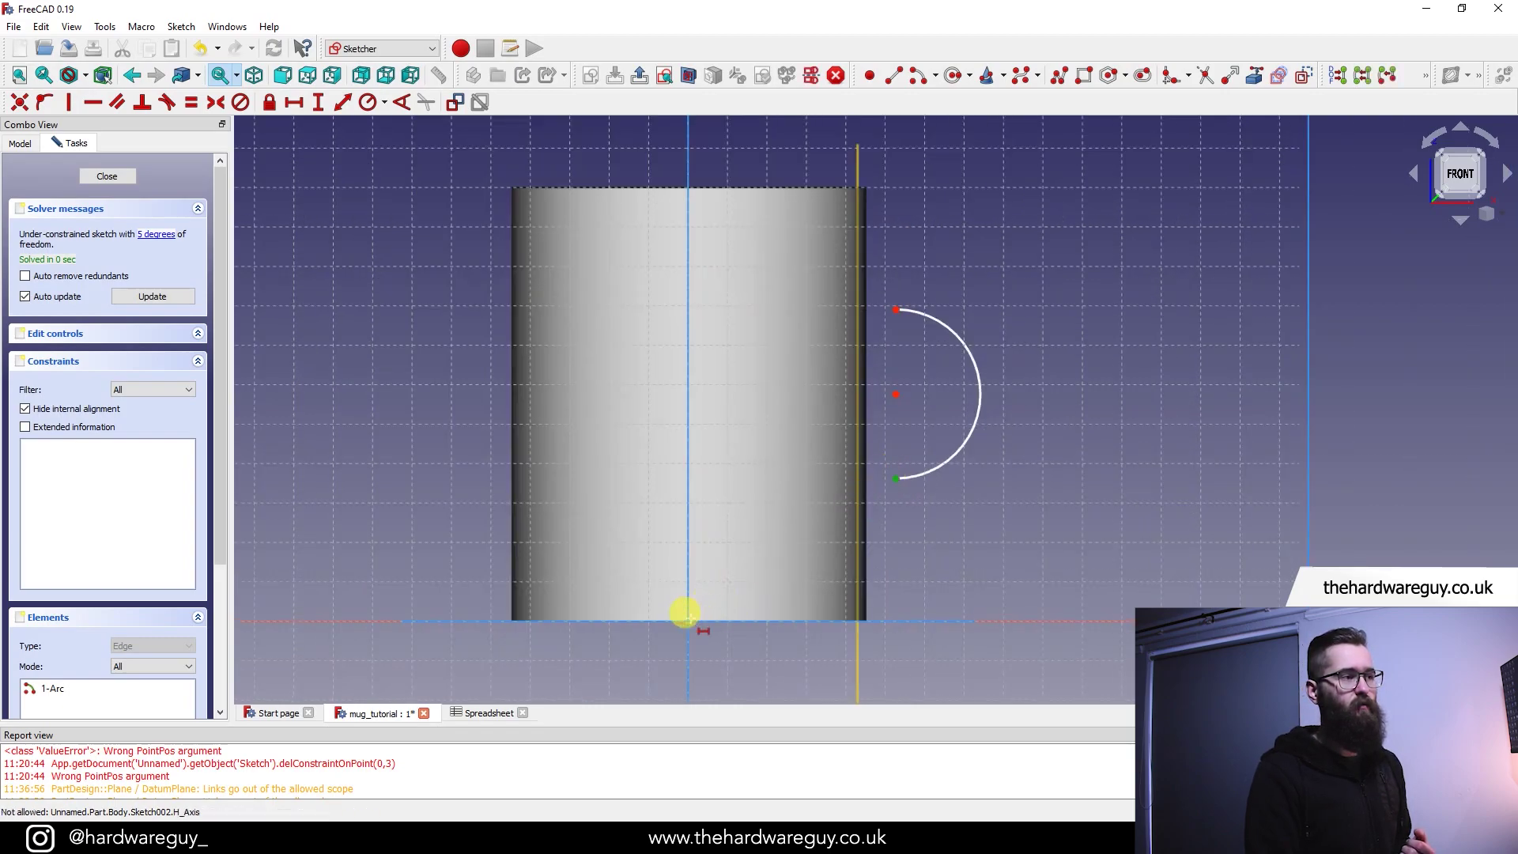
{"action": "left_click", "coordinate": [686, 621]}
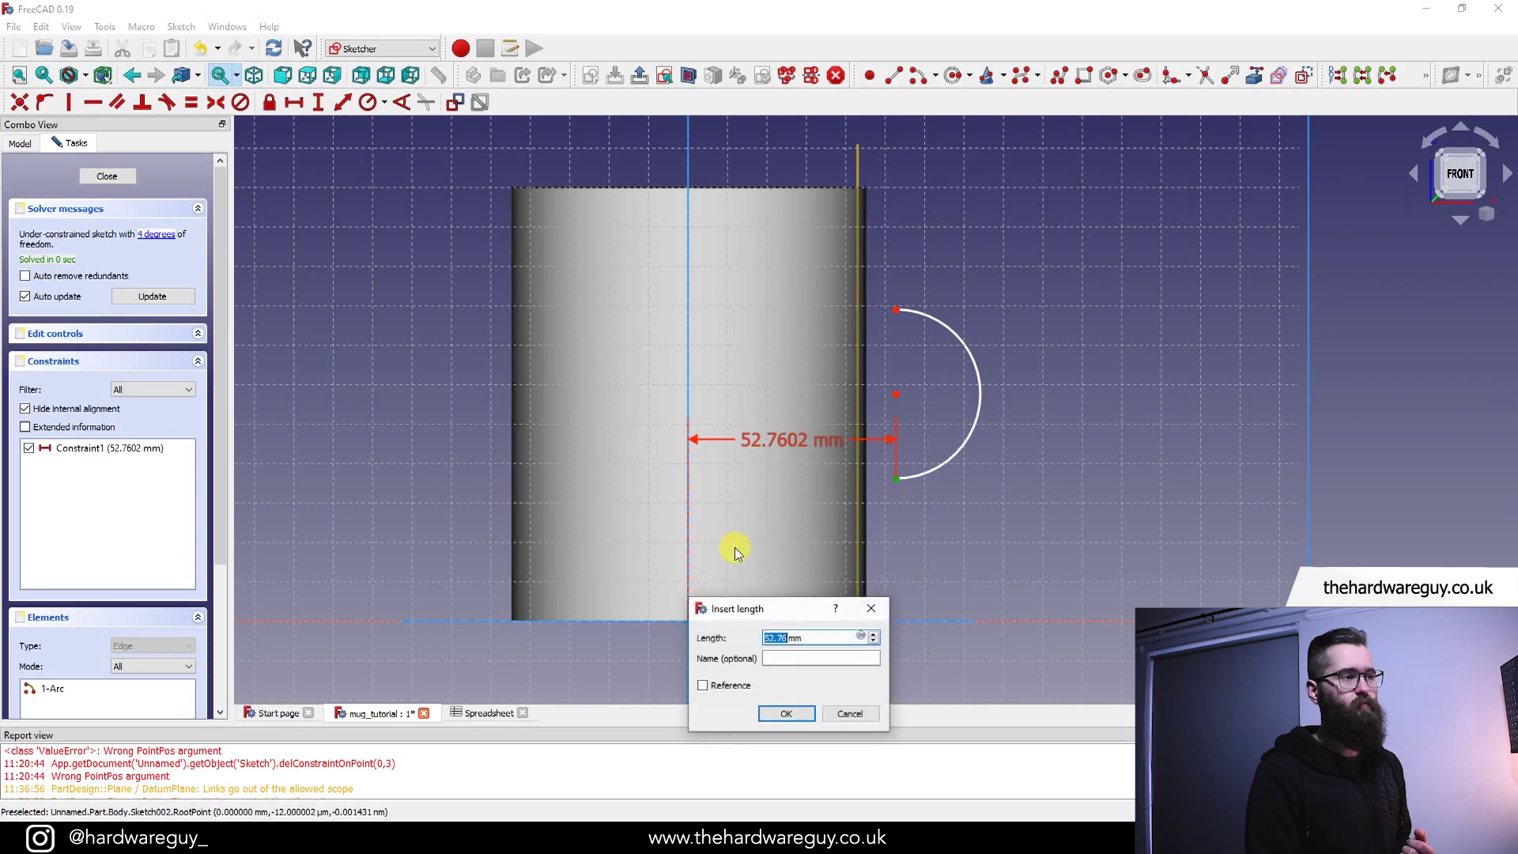
{"action": "left_click", "coordinate": [861, 636]}
{"action": "left_click_drag", "start_coordinate": [860, 616], "coordinate": [872, 604]}
{"action": "type", "text": "Spreadsheet.mug"}
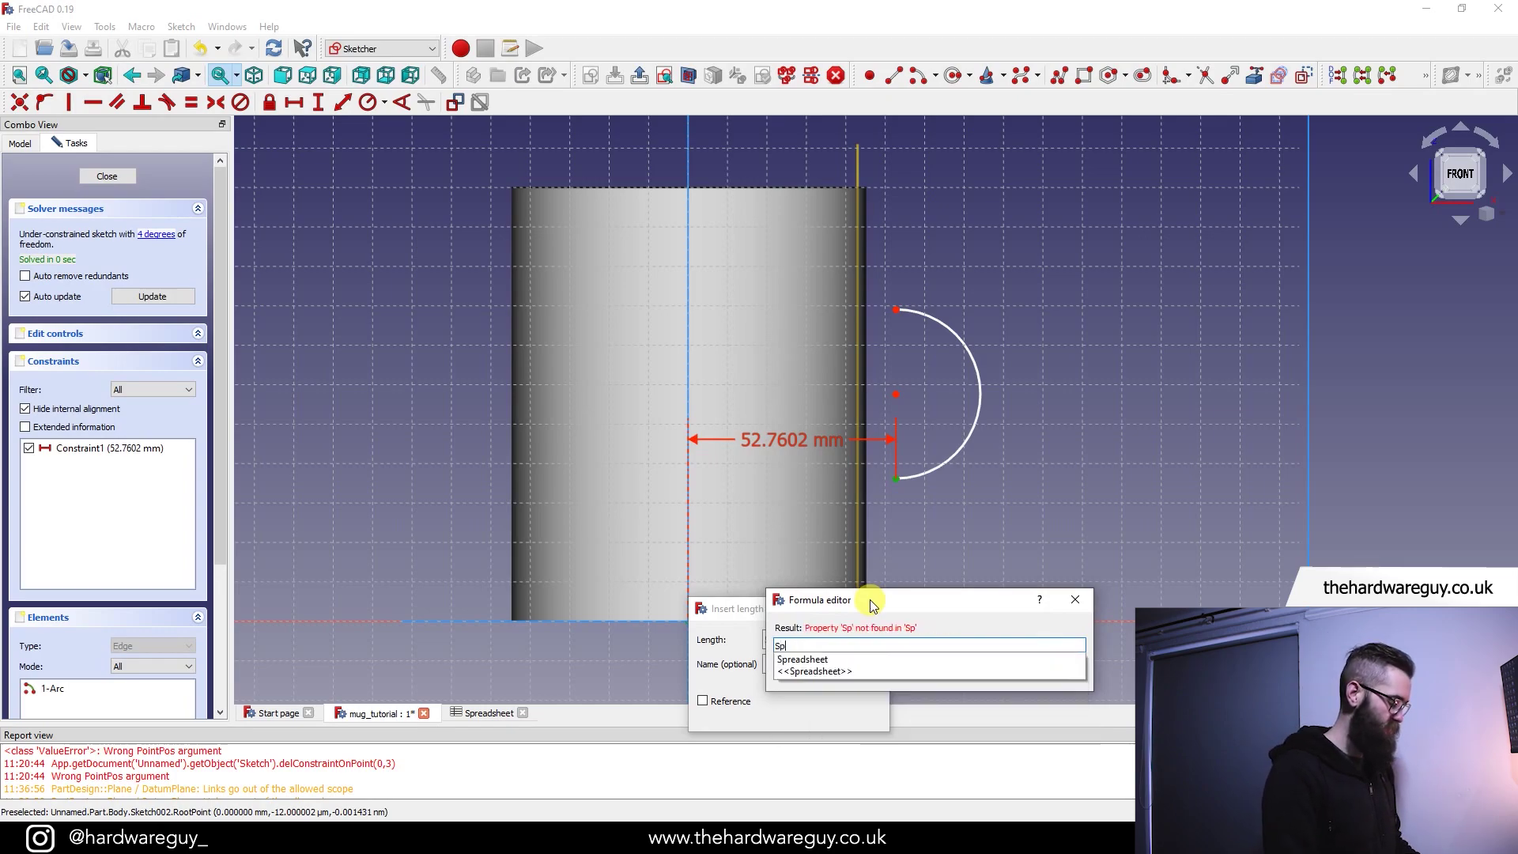
{"action": "key", "text": "Down"}
{"action": "key", "text": "Down"}
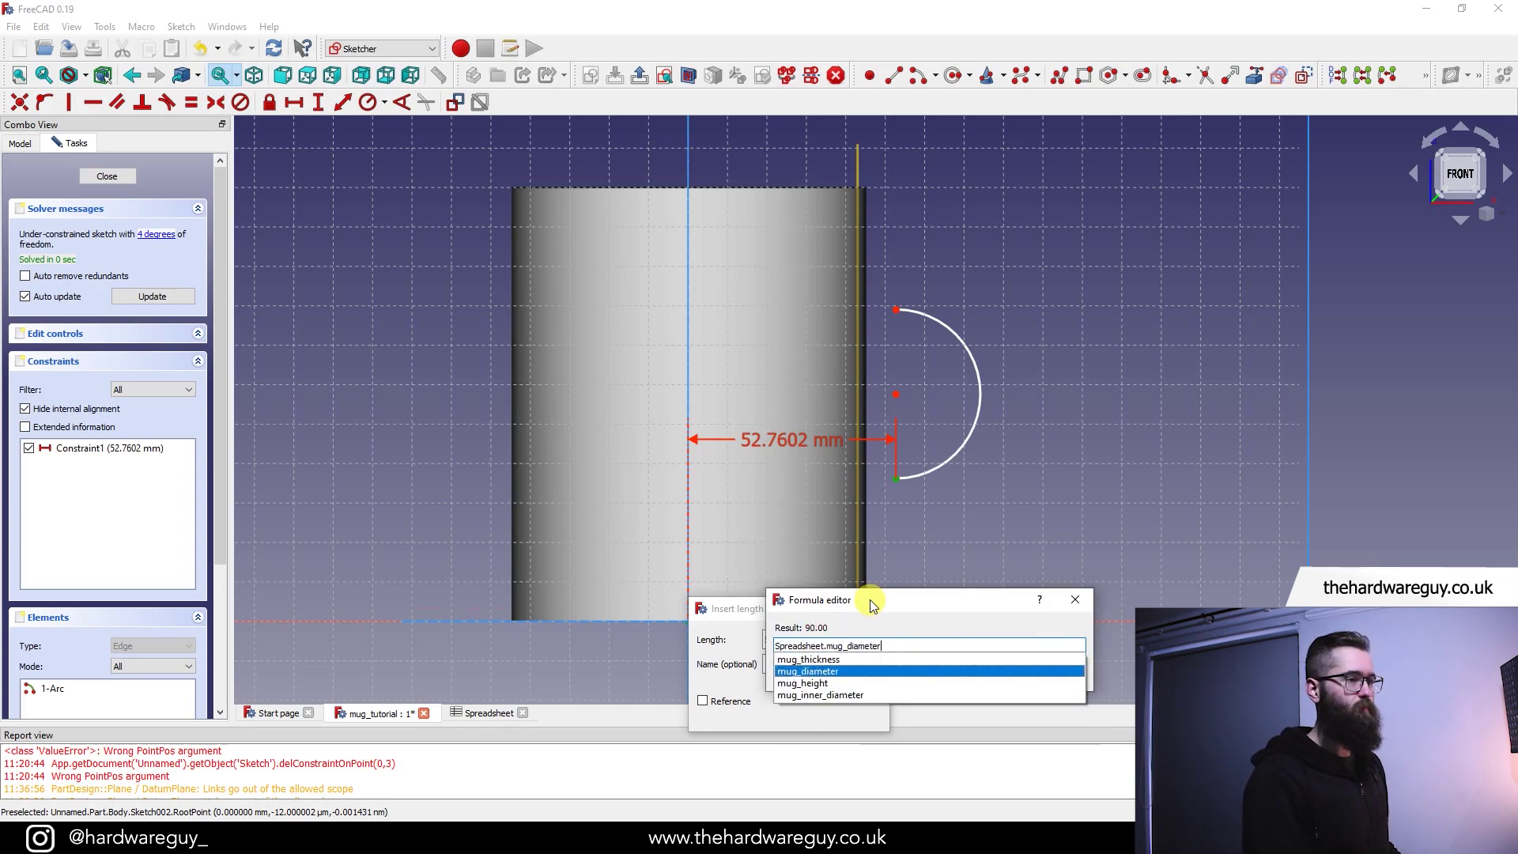
{"action": "type", "text": "/ 2"}
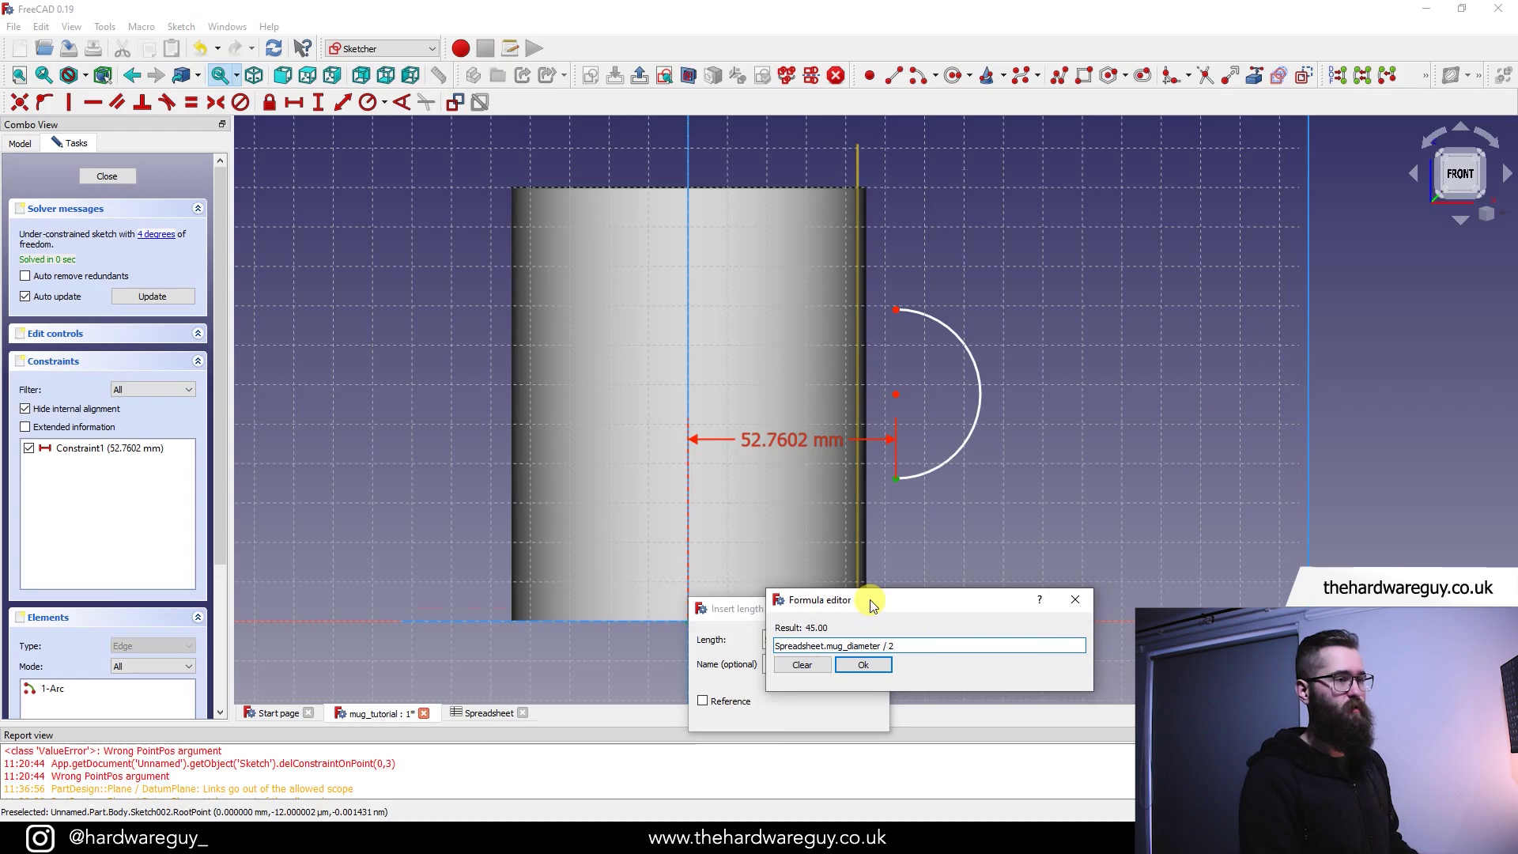
{"action": "type", "text": ")"}
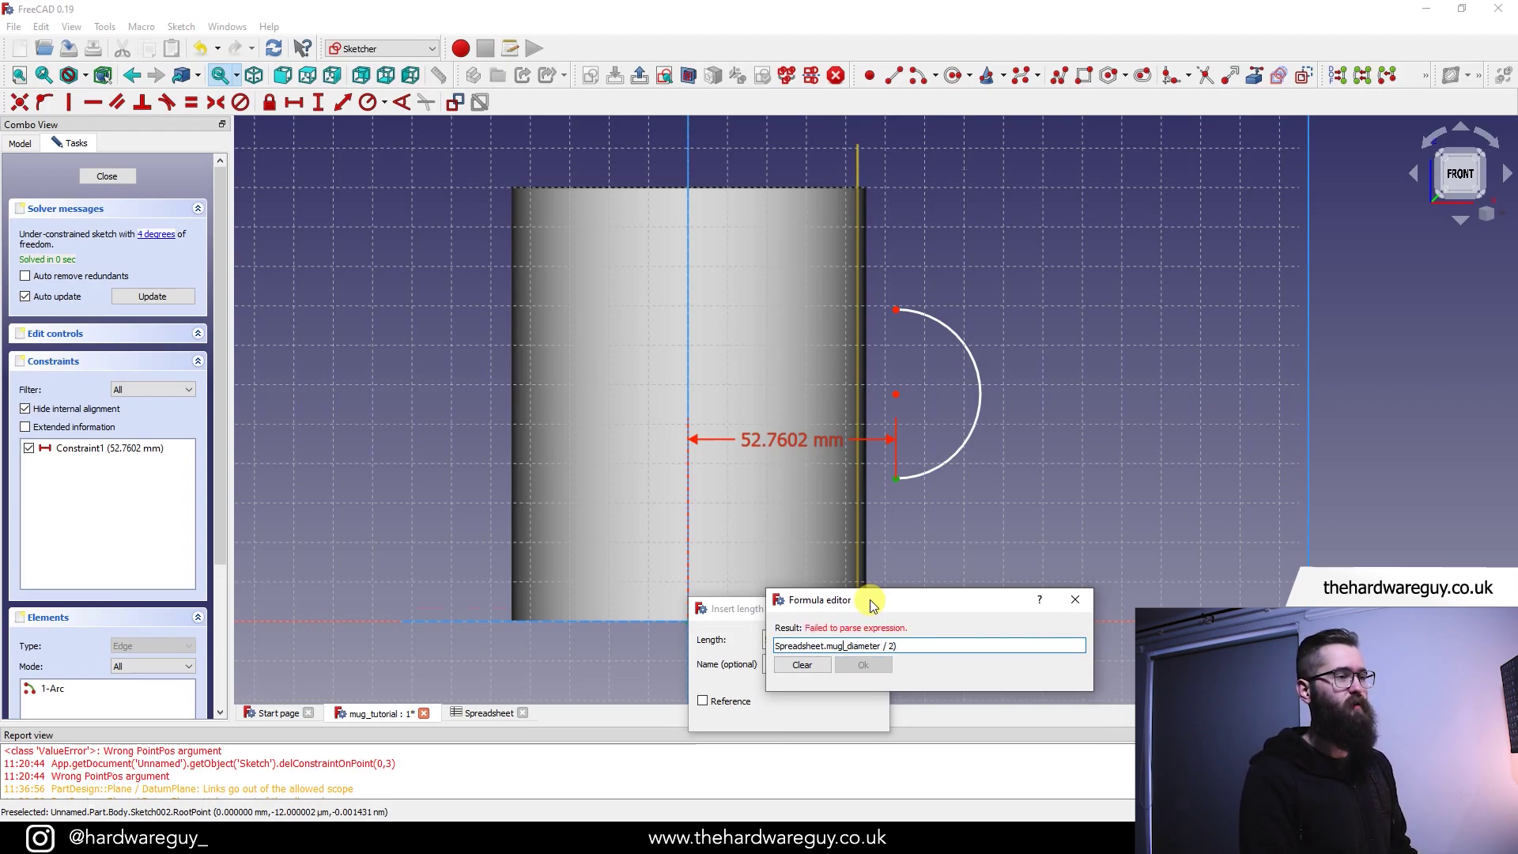
{"action": "type", "text": "("}
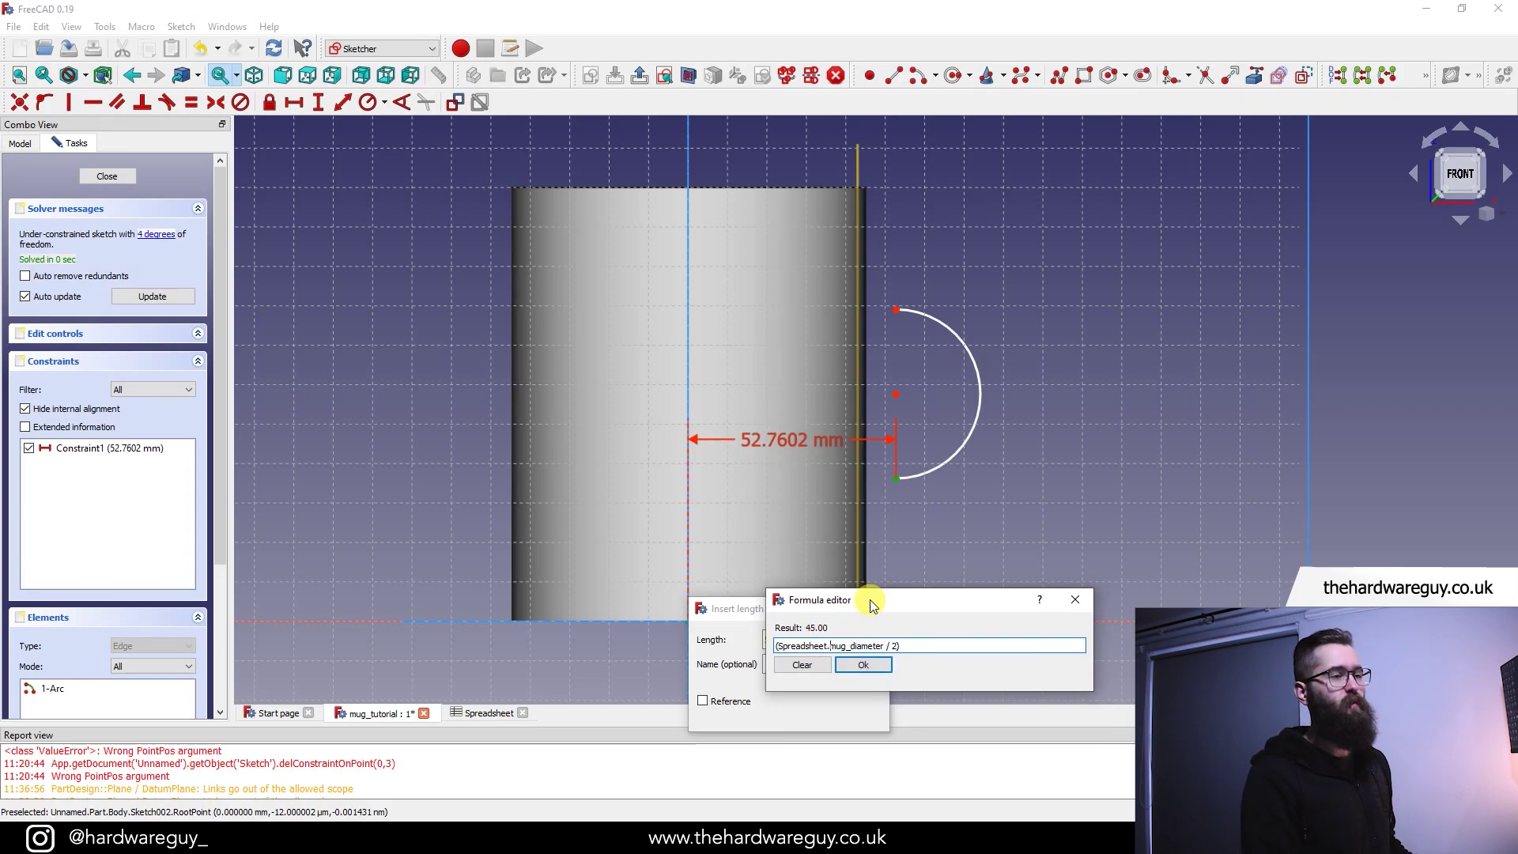
{"action": "type", "text": "- 2"}
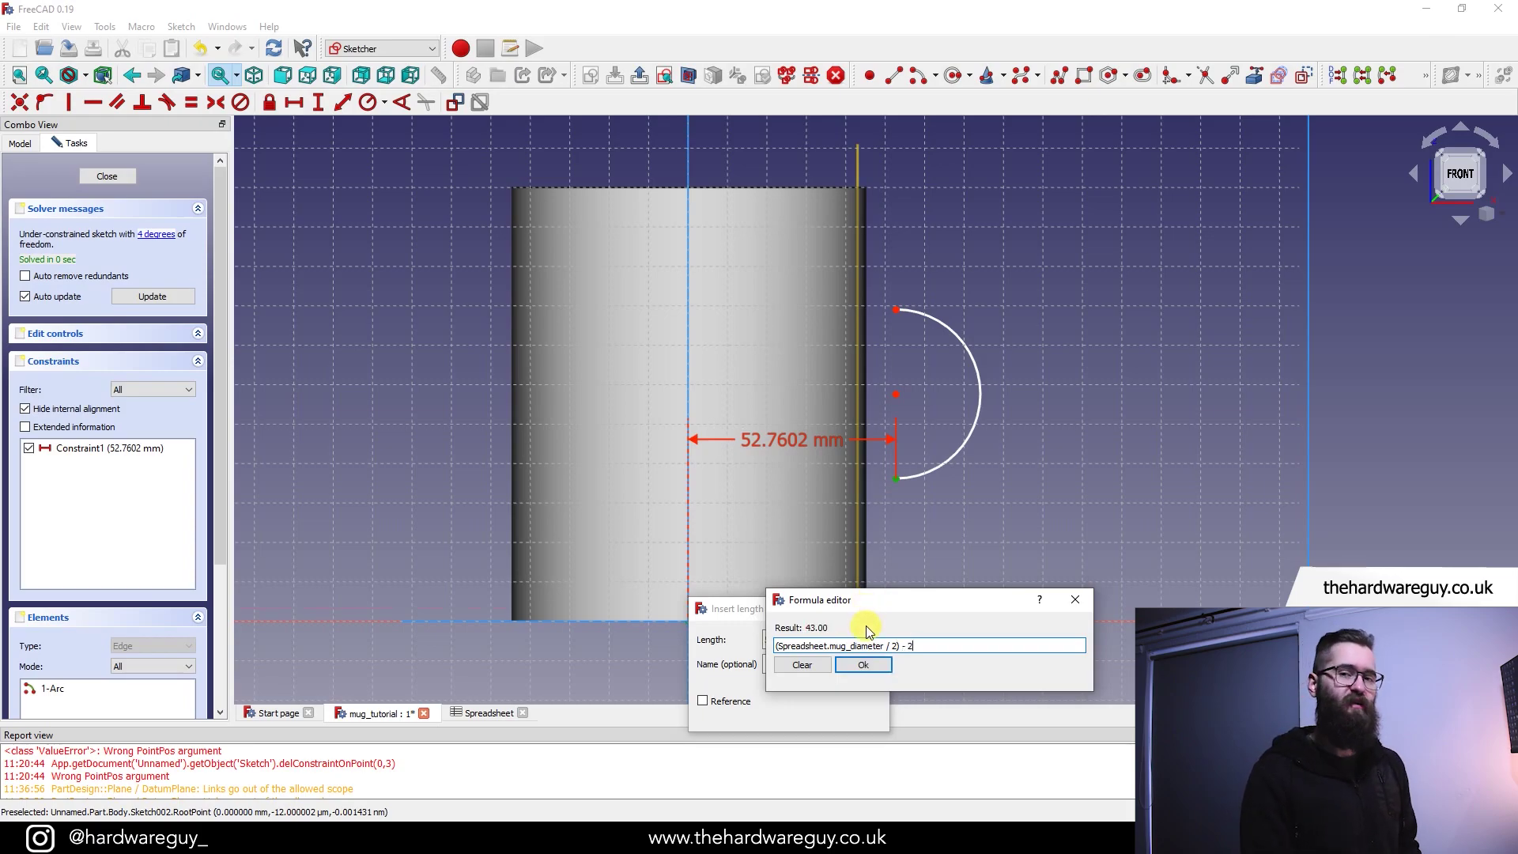
{"action": "left_click", "coordinate": [864, 665]}
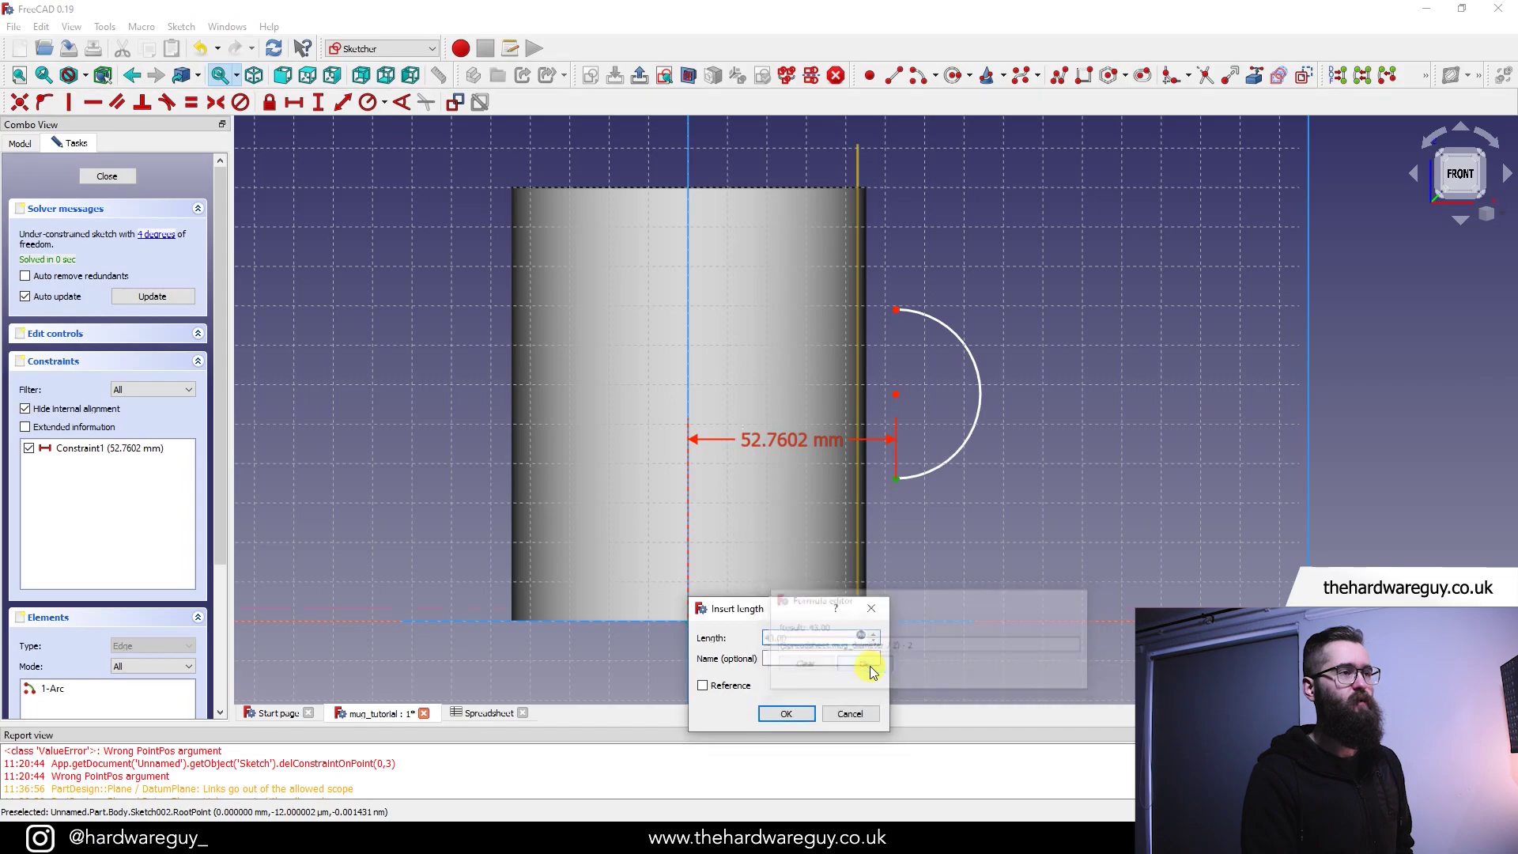
{"action": "left_click", "coordinate": [775, 711]}
- Close the arc sketch and hide the Pocket and the Part's Origin in the model
{"action": "scroll", "coordinate": [840, 491], "scroll_direction": "up", "scroll_amount": 5}
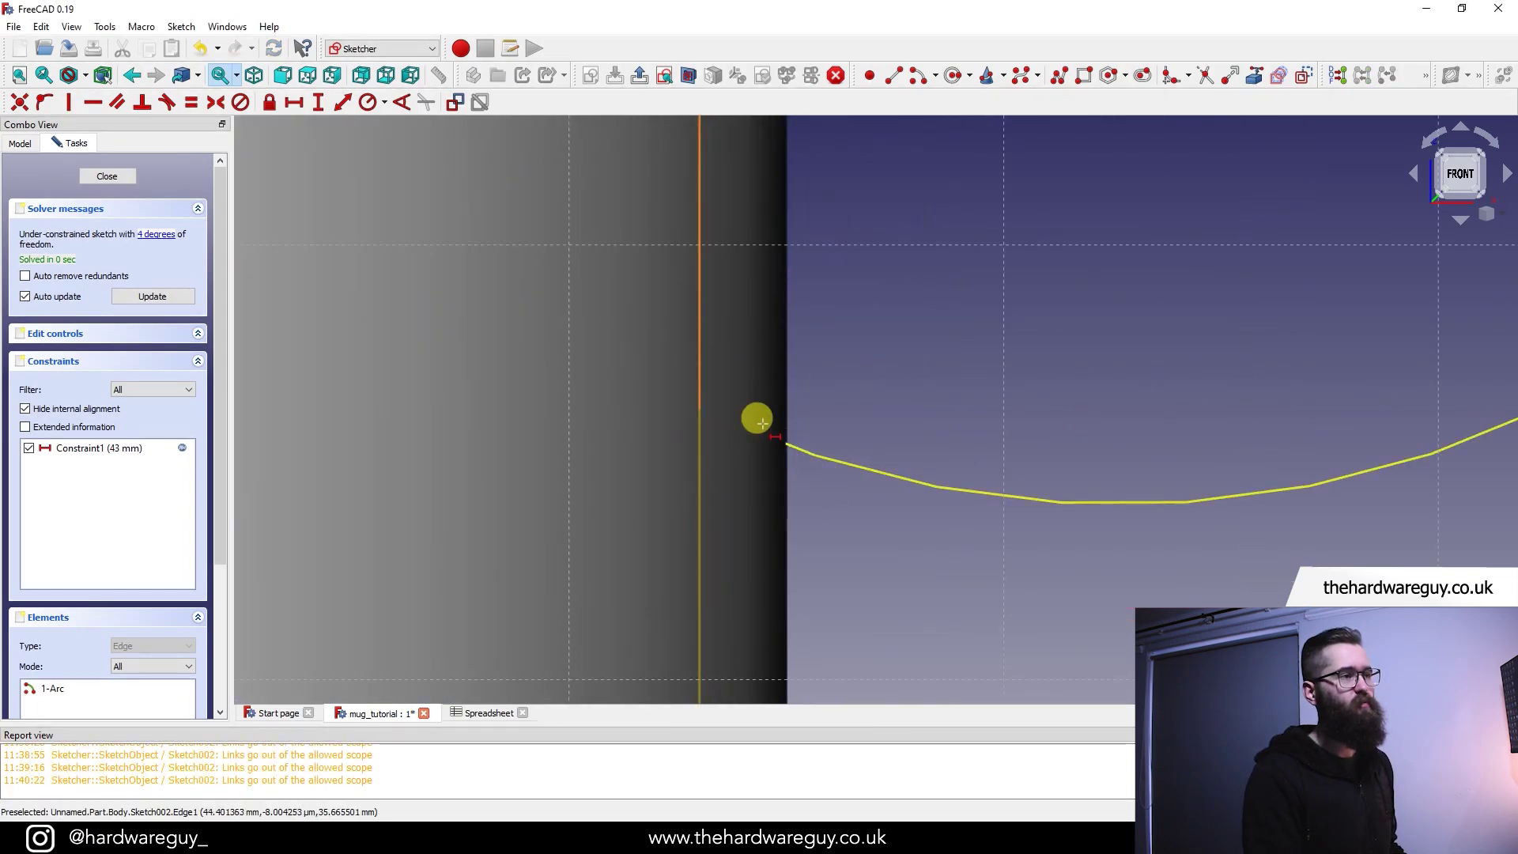
{"action": "scroll", "coordinate": [743, 427], "scroll_direction": "down", "scroll_amount": 2}
{"action": "scroll", "coordinate": [744, 427], "scroll_direction": "down", "scroll_amount": 4}
{"action": "scroll", "coordinate": [776, 315], "scroll_direction": "up", "scroll_amount": 2}
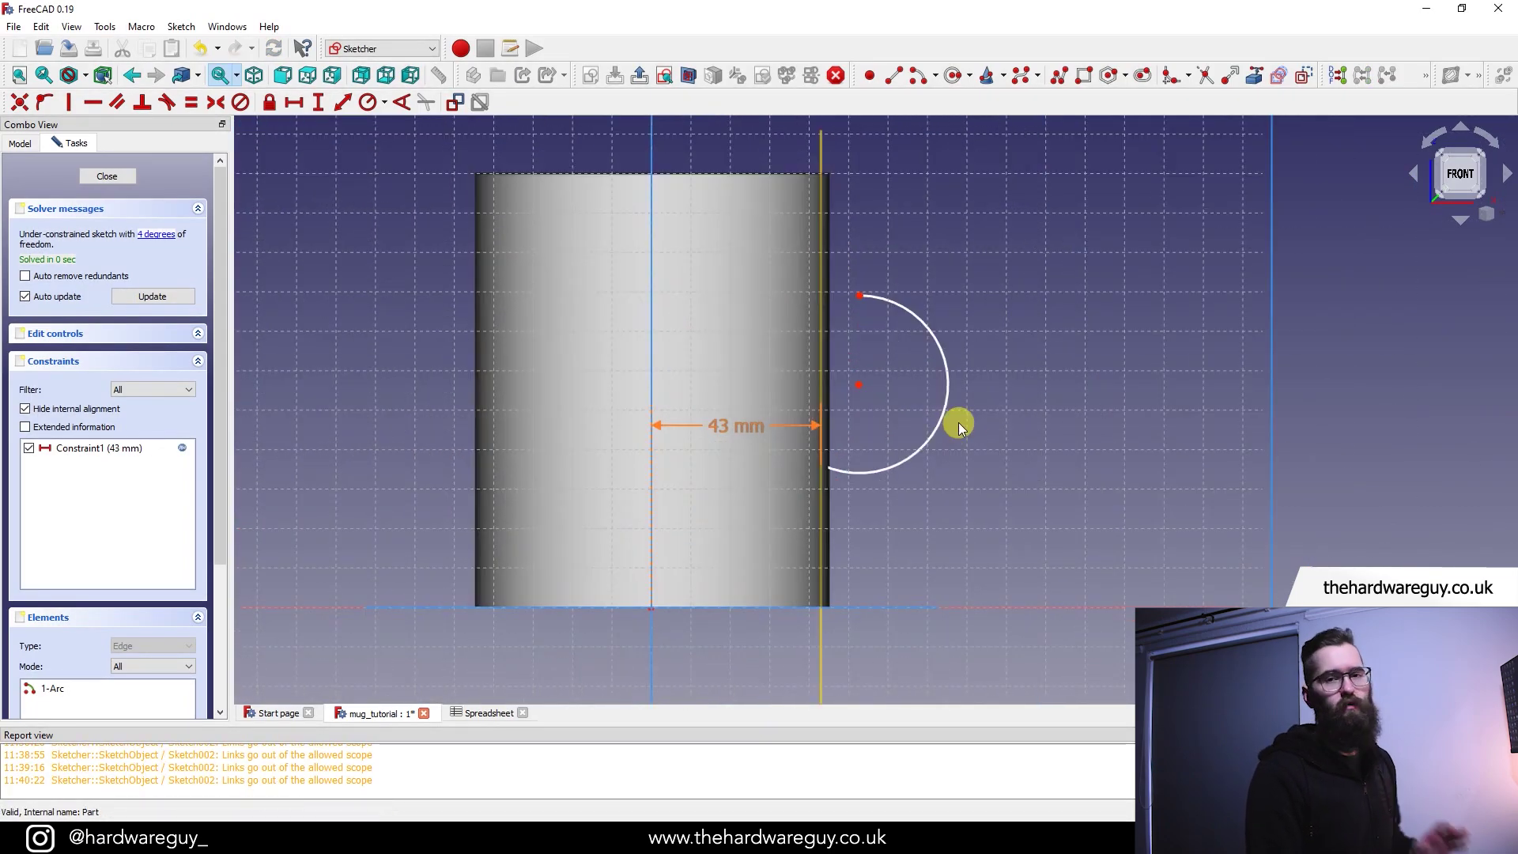
{"action": "left_click", "coordinate": [108, 177]}
{"action": "left_click", "coordinate": [113, 259]}
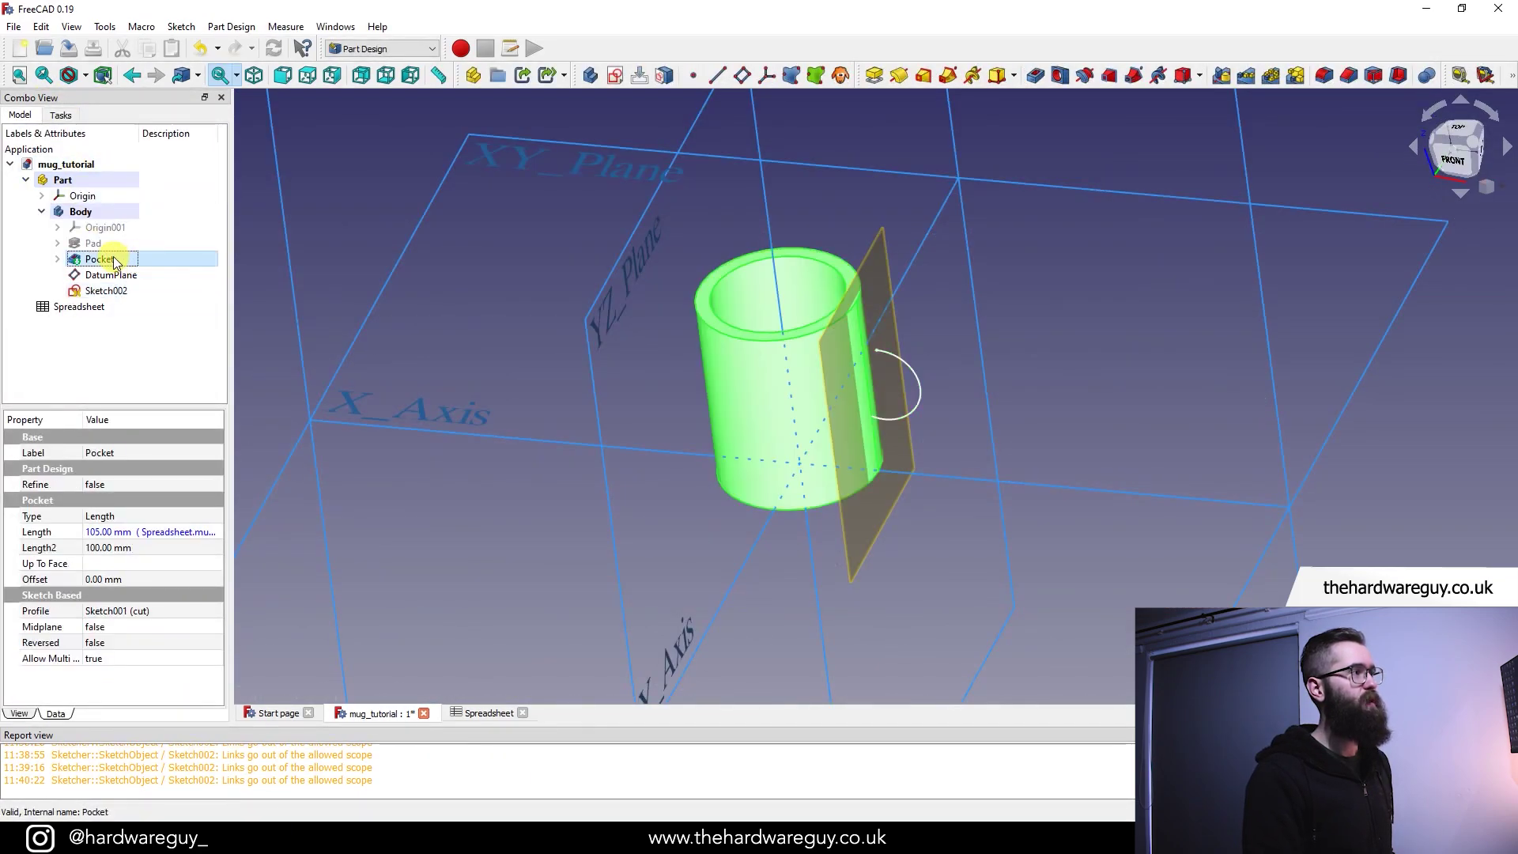
{"action": "key", "text": "space"}
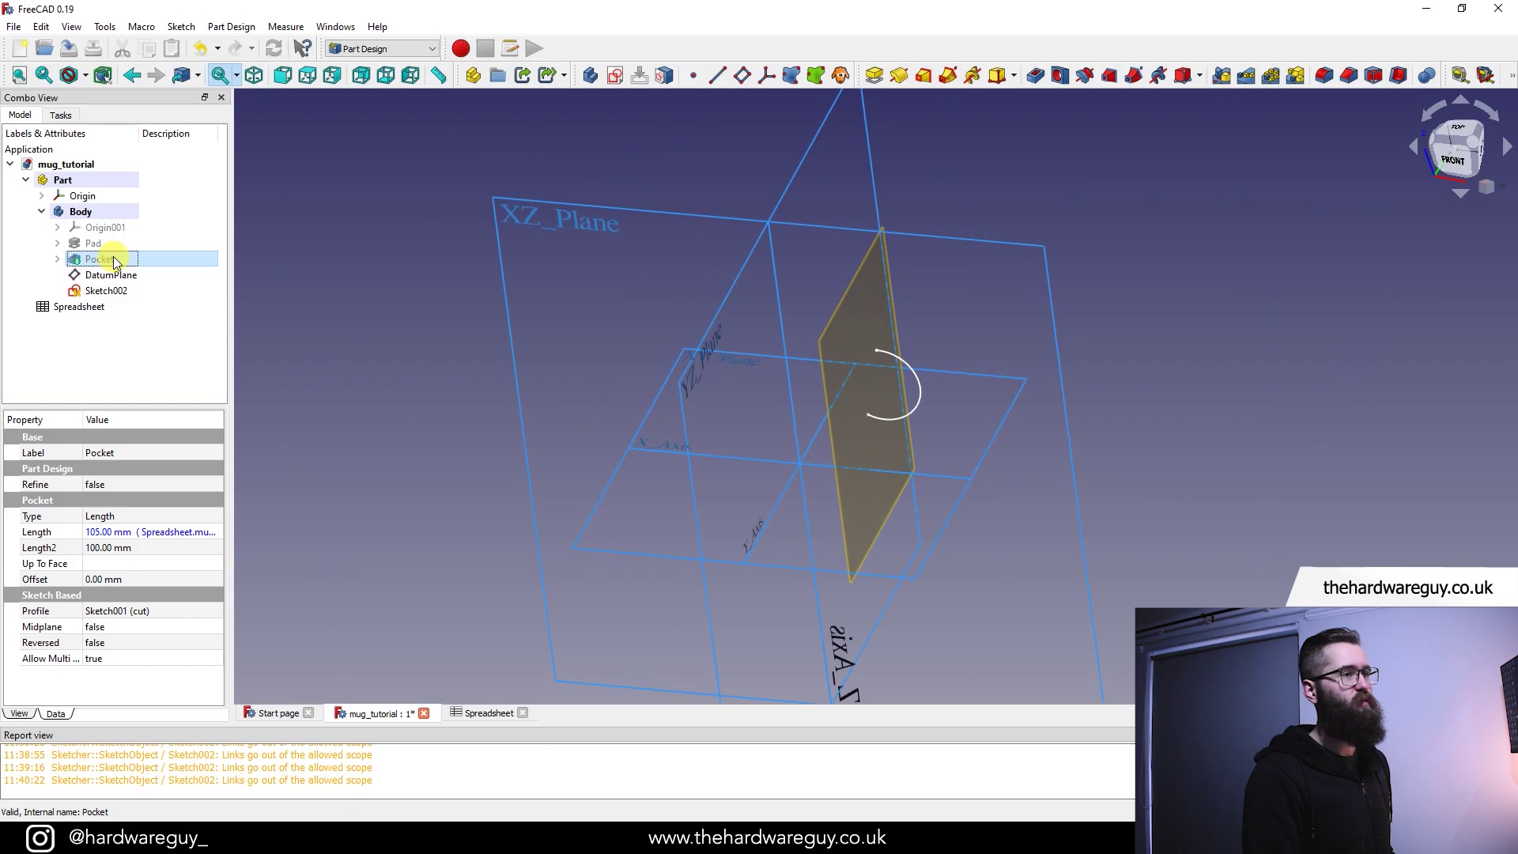
{"action": "left_click", "coordinate": [83, 195]}
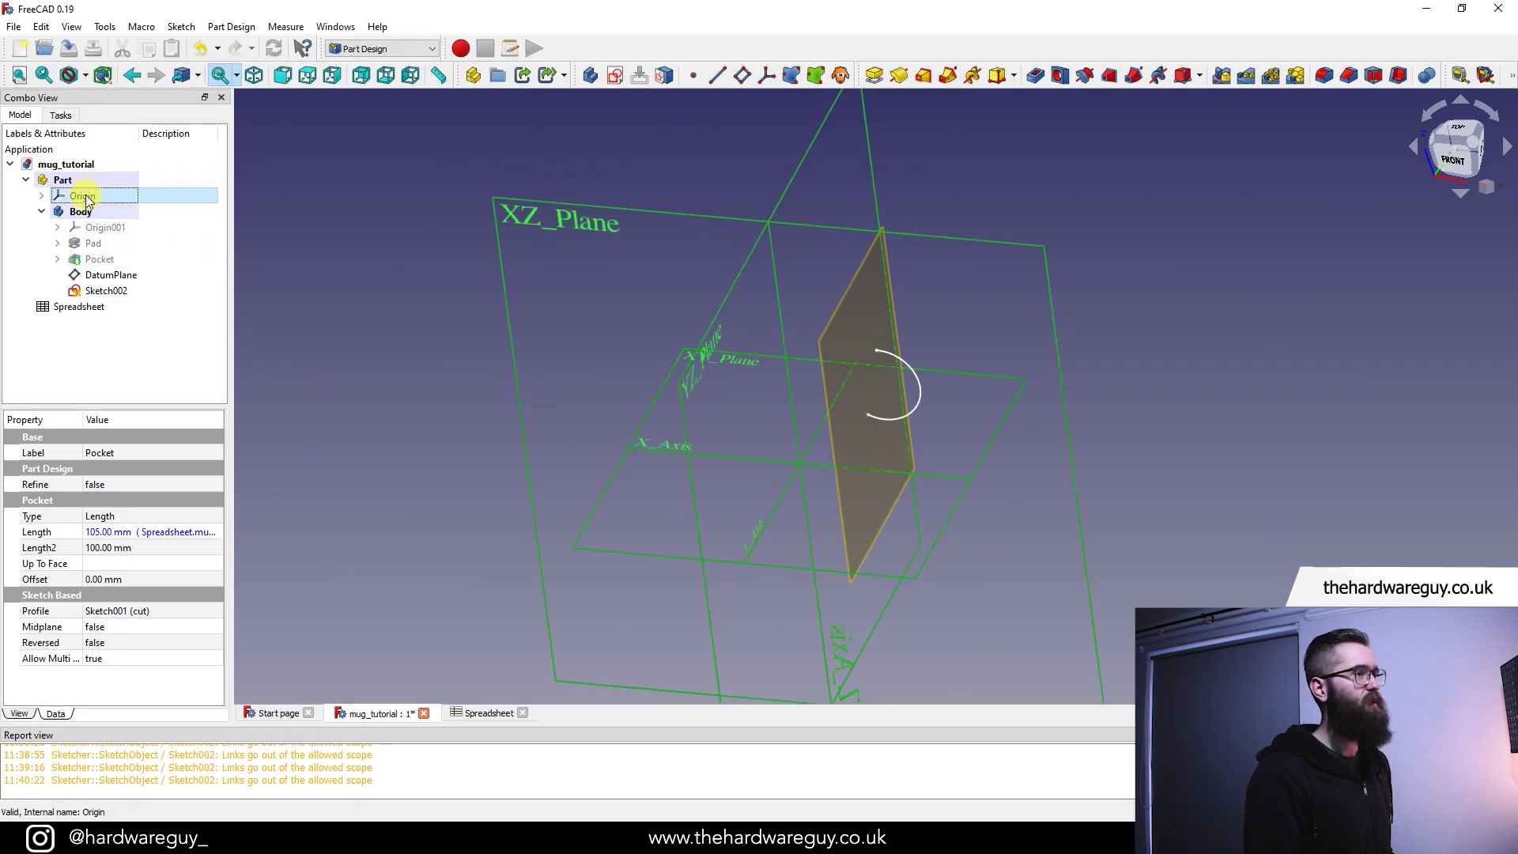
{"action": "key", "text": "space"}
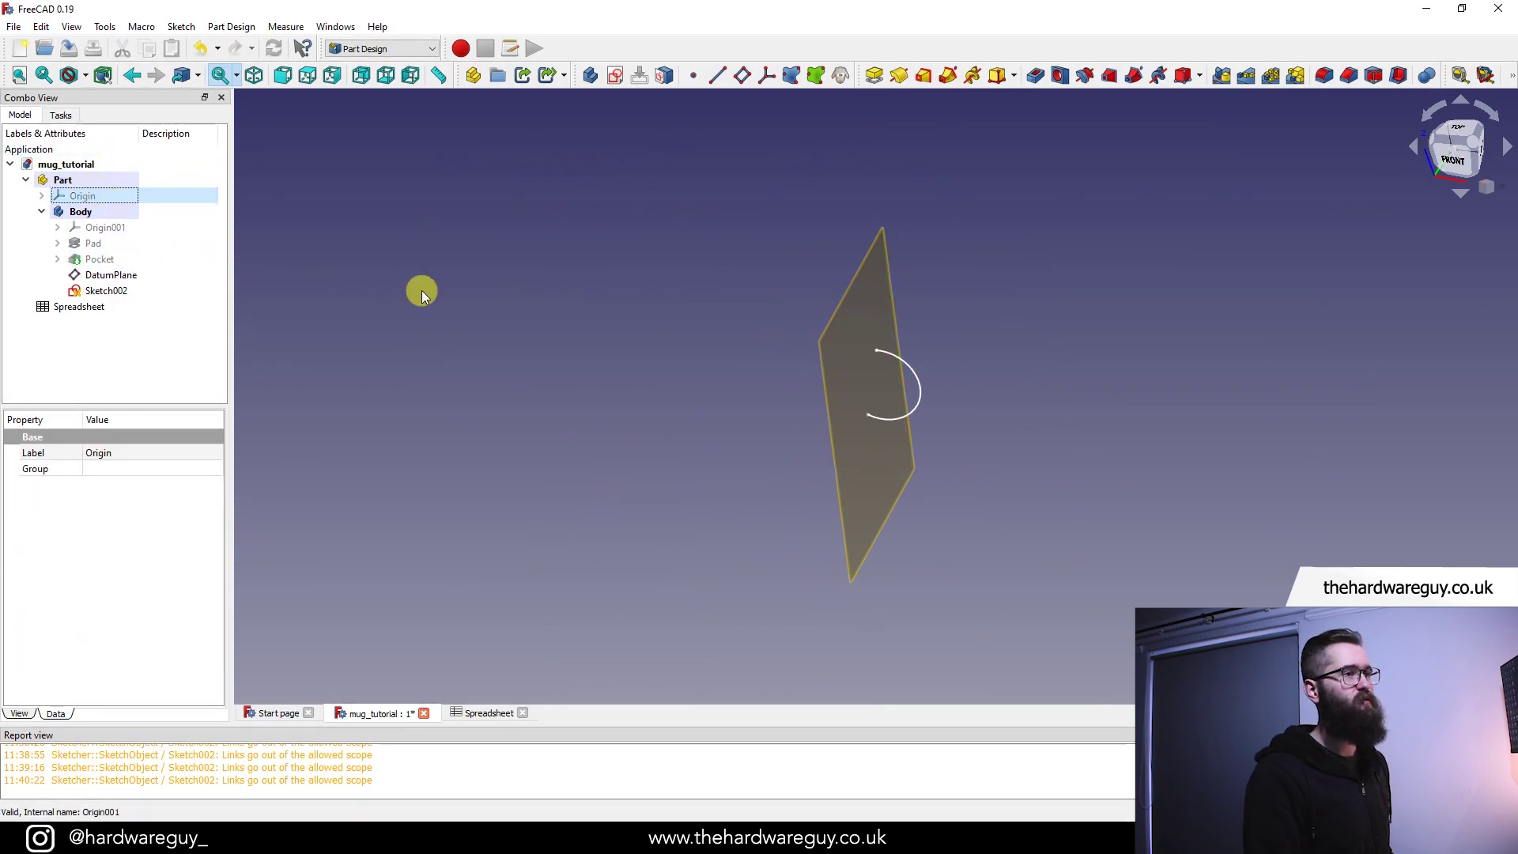
- Reopen Sketch002 for editing and move the lower endpoint's horizontal dimension below the horizontal axis
{"action": "scroll", "coordinate": [543, 361], "scroll_direction": "up", "scroll_amount": 2}
{"action": "double_click", "coordinate": [111, 291]}
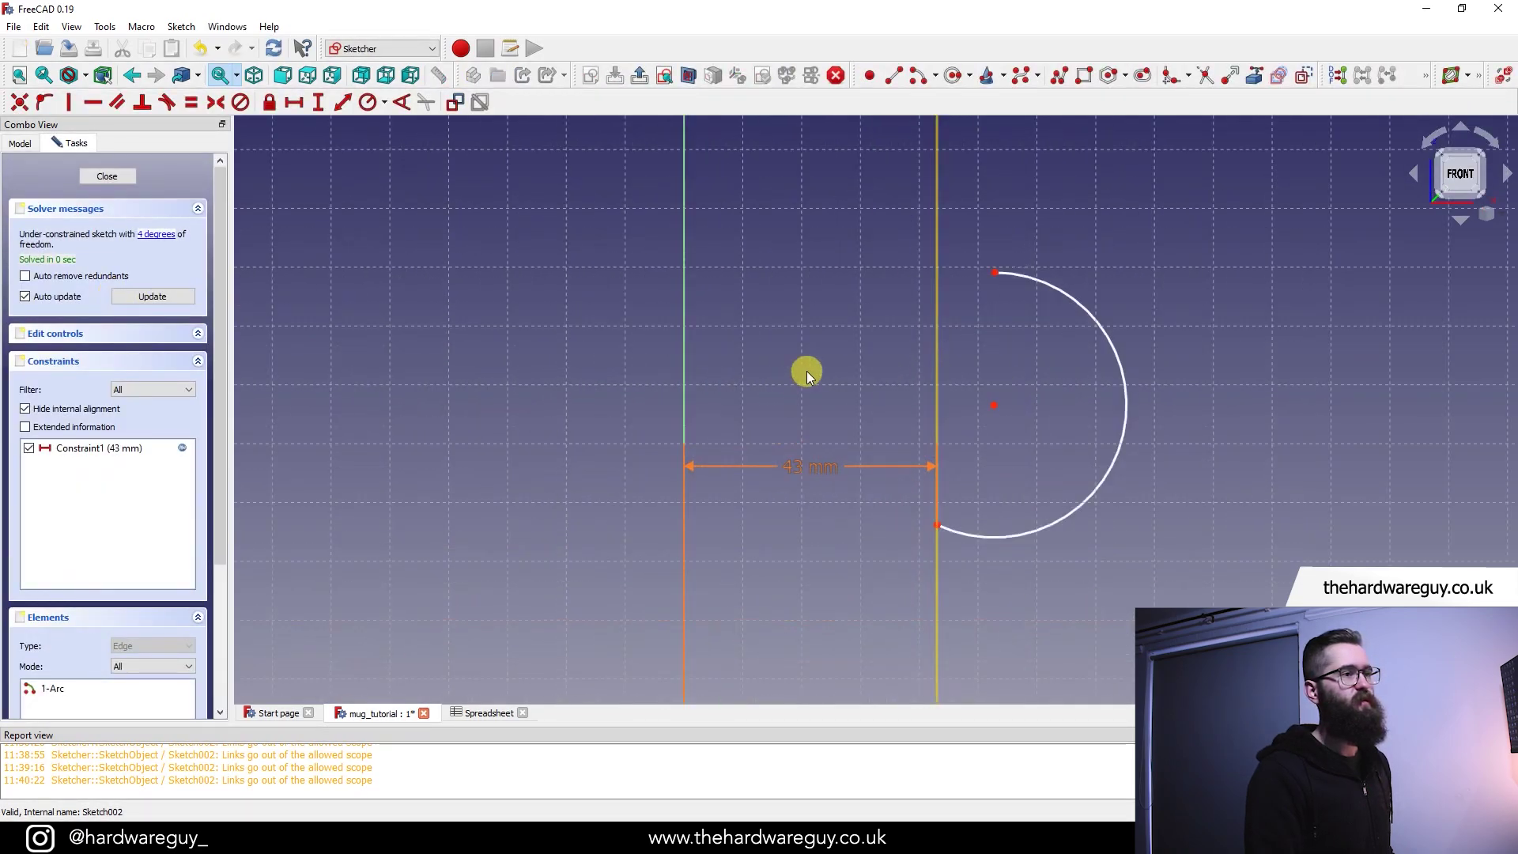
{"action": "scroll", "coordinate": [869, 462], "scroll_direction": "up", "scroll_amount": 9}
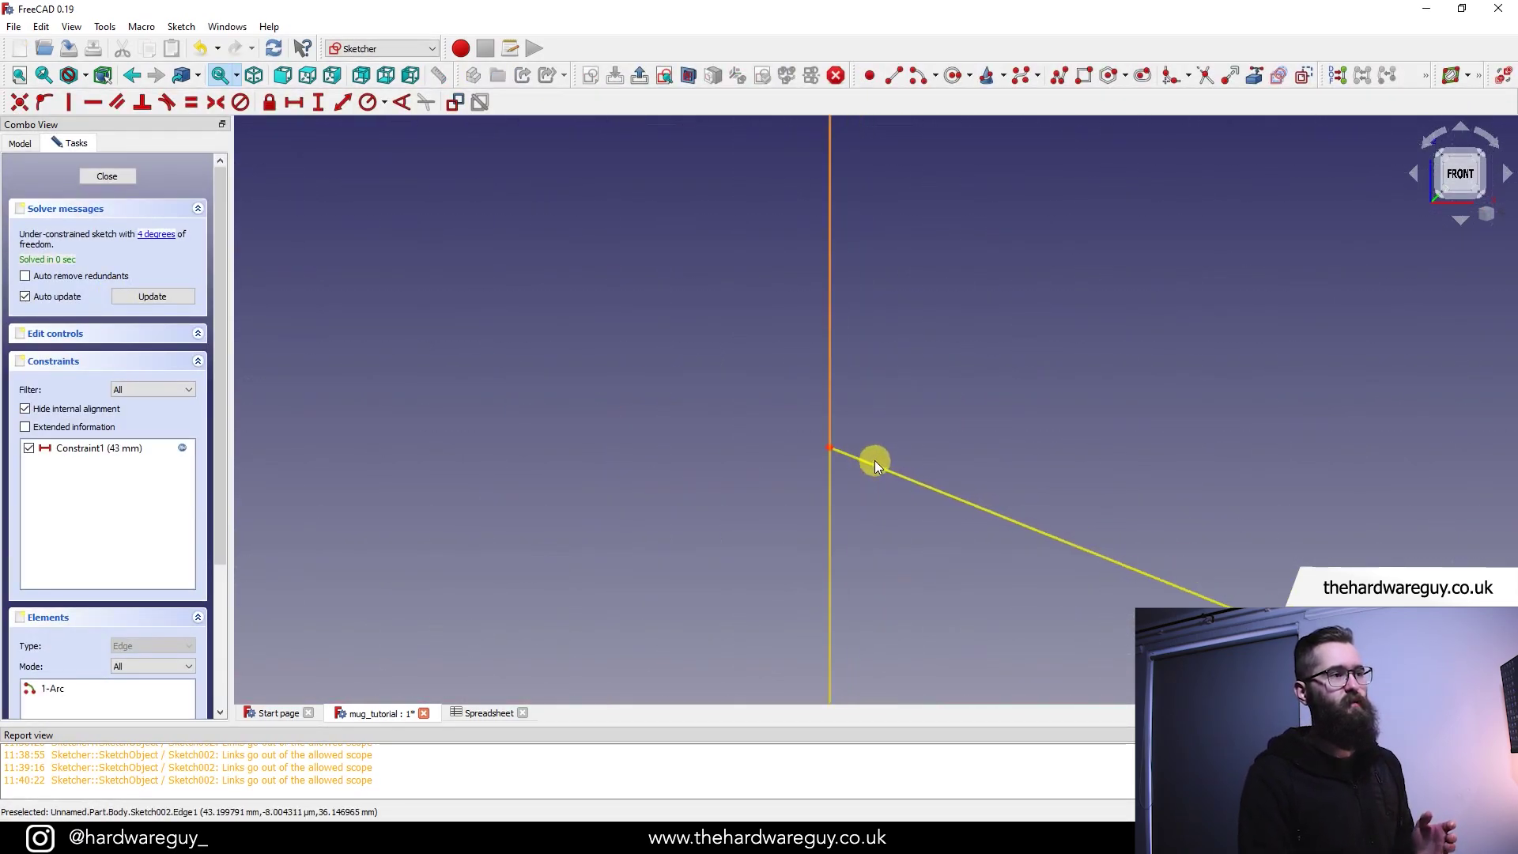
{"action": "scroll", "coordinate": [822, 446], "scroll_direction": "down", "scroll_amount": 6}
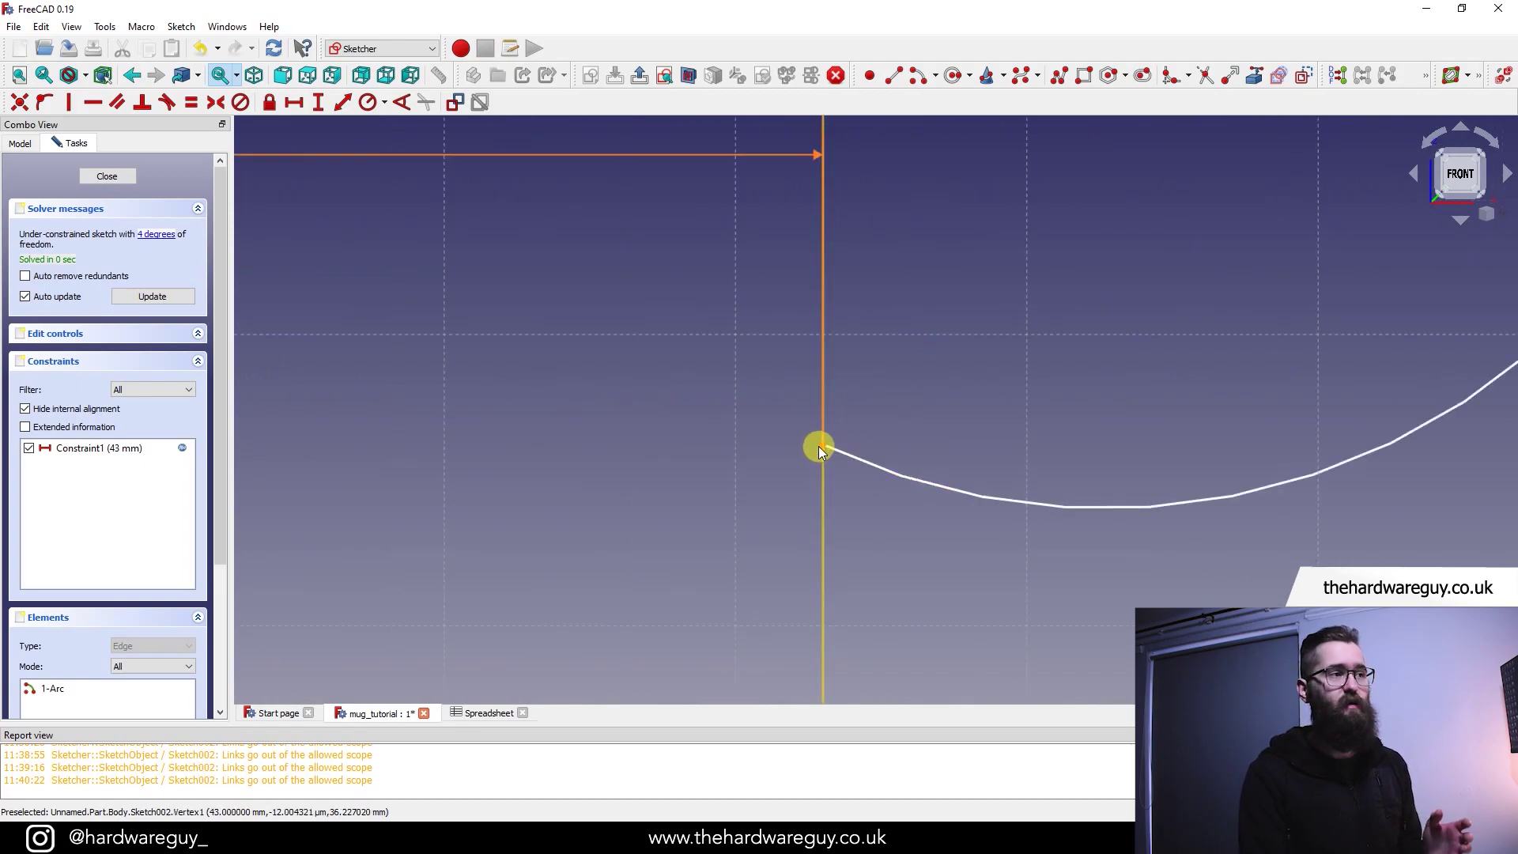
{"action": "scroll", "coordinate": [780, 463], "scroll_direction": "down", "scroll_amount": 2}
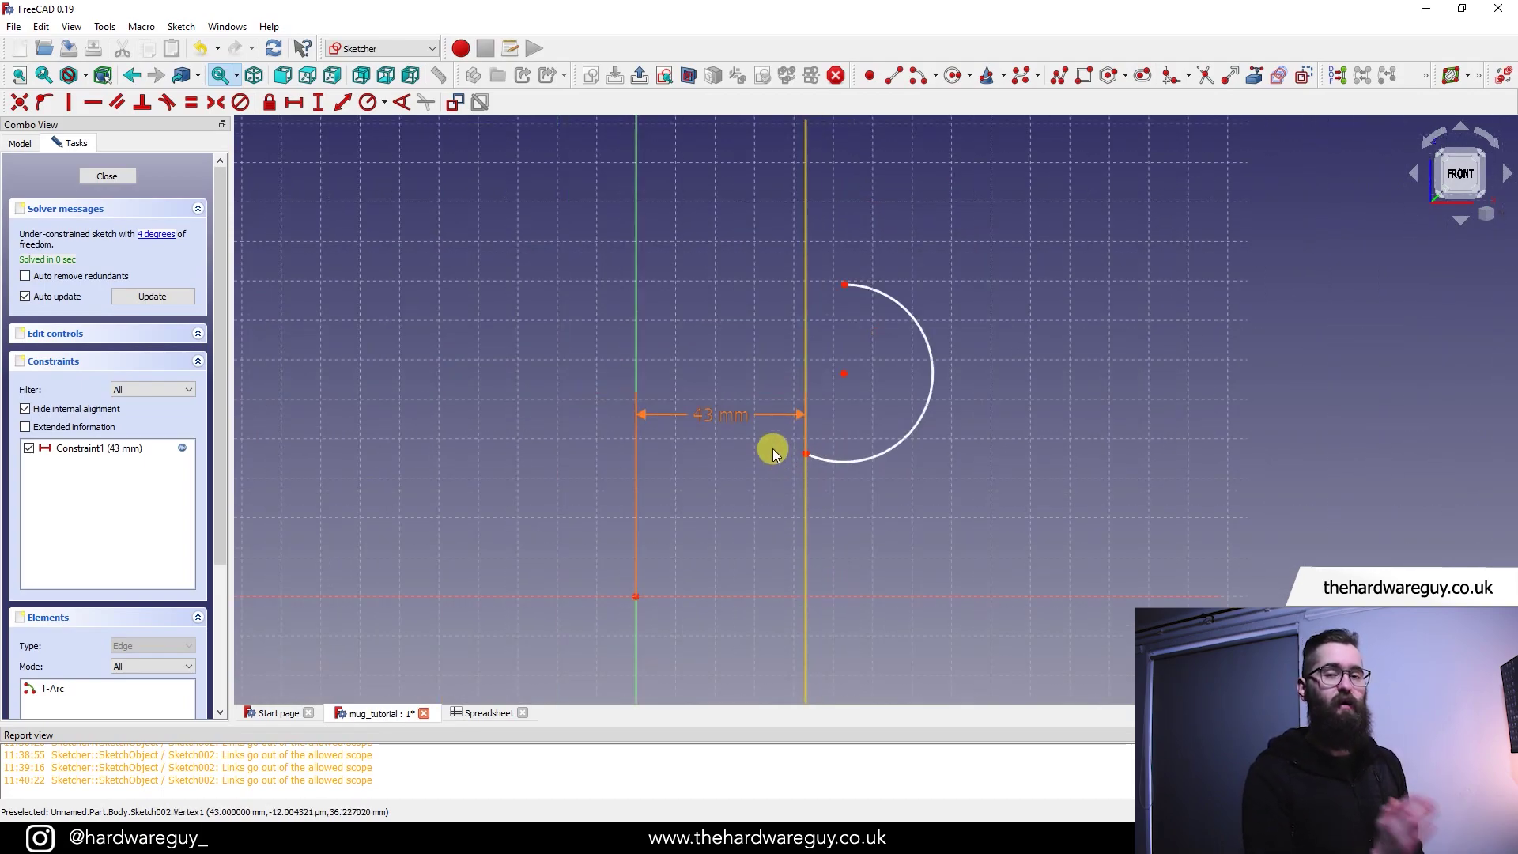
{"action": "left_click_drag", "start_coordinate": [722, 415], "coordinate": [723, 639]}
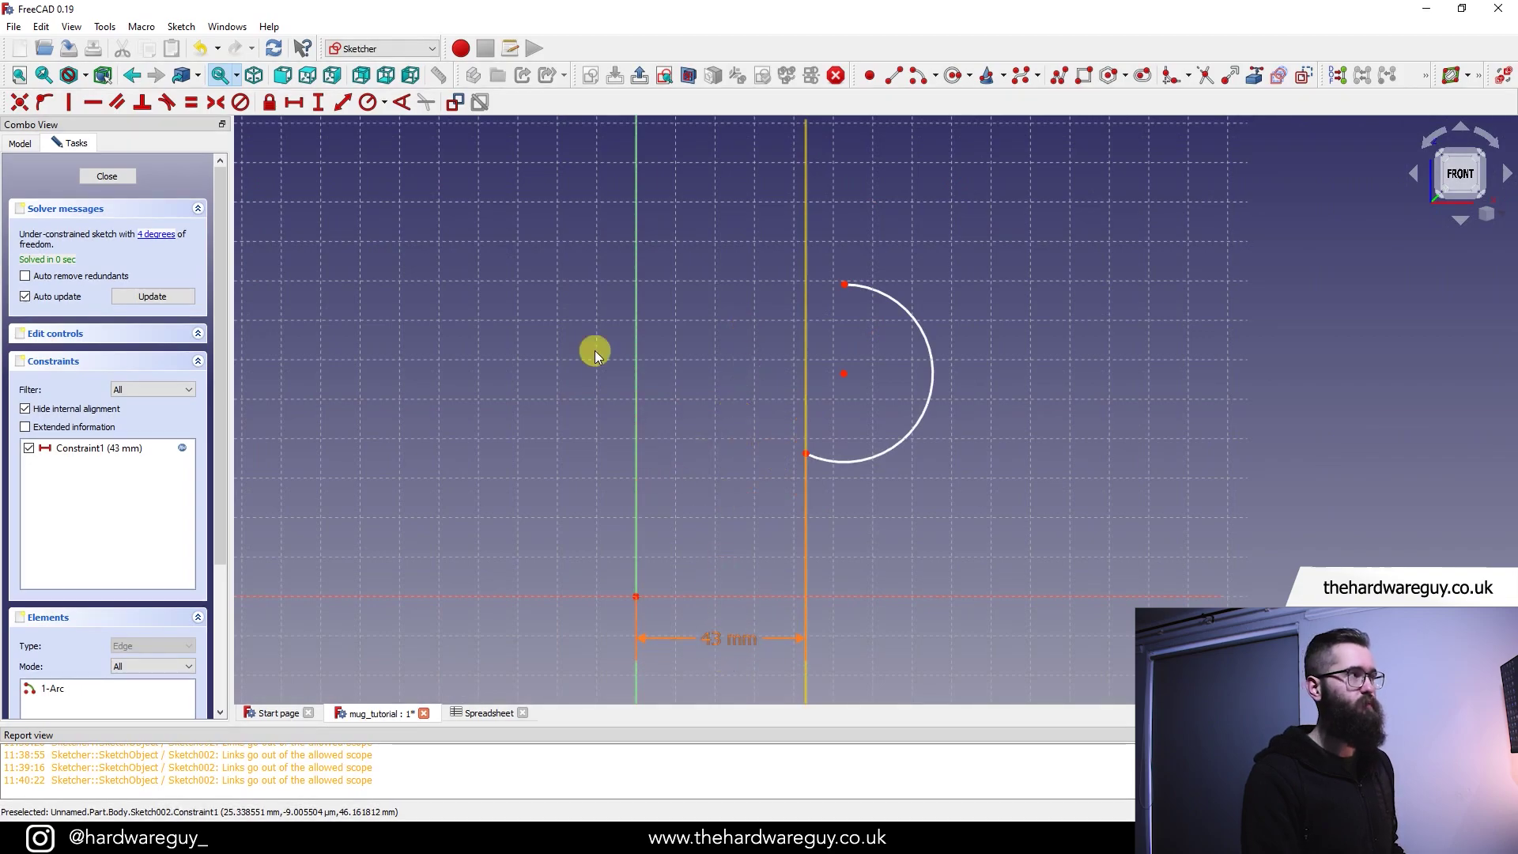
- Constrain the horizontal distance from the origin to the arc's upper endpoint with the formula (Spreadsheet.mug_diameter / 2) - 2
{"action": "left_click", "coordinate": [294, 104]}
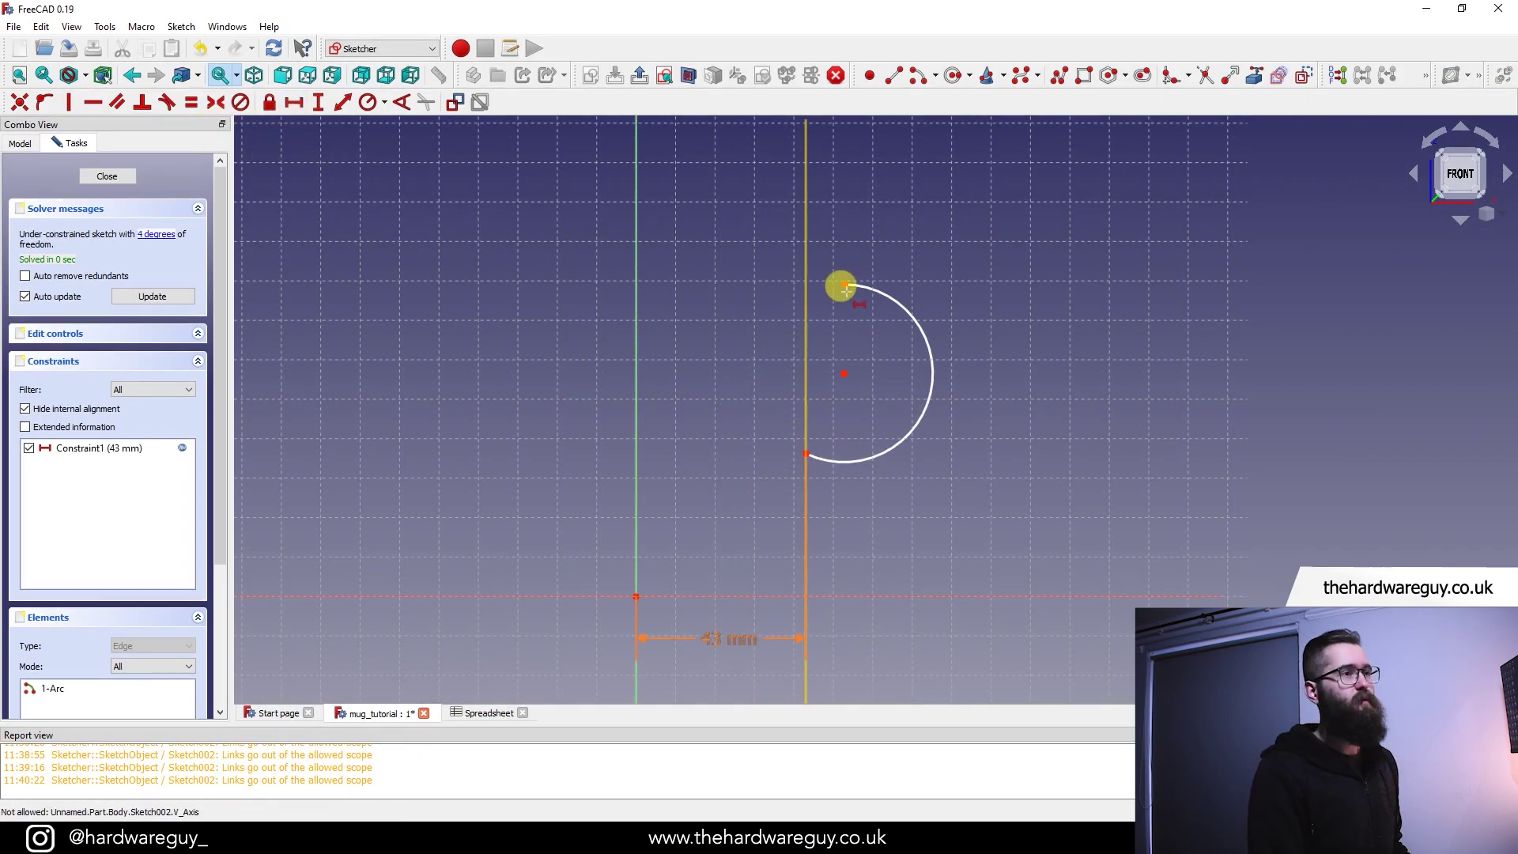
{"action": "left_click", "coordinate": [845, 283]}
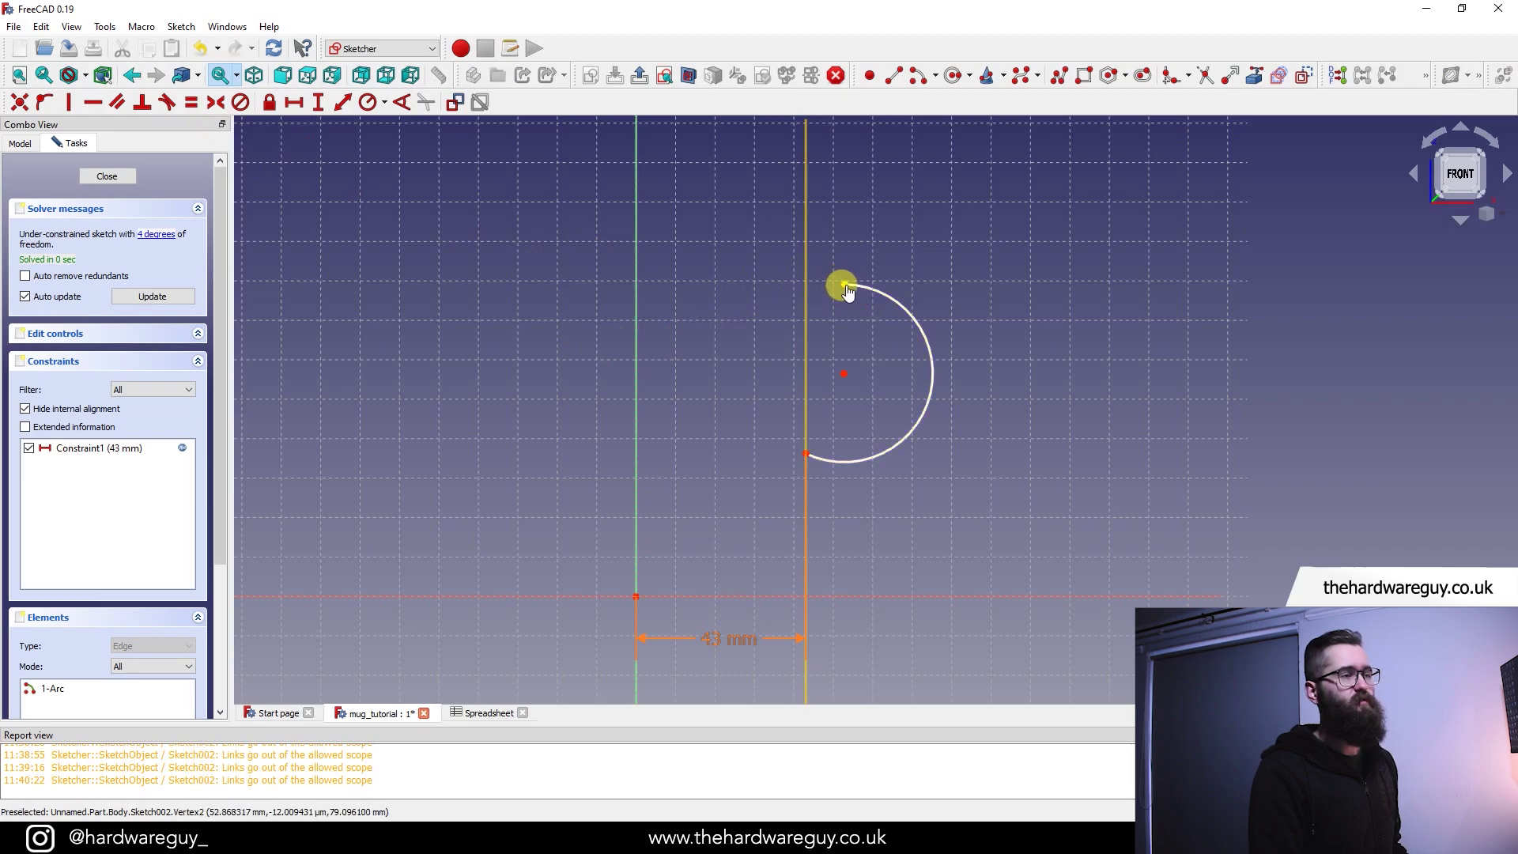
{"action": "left_click", "coordinate": [637, 597]}
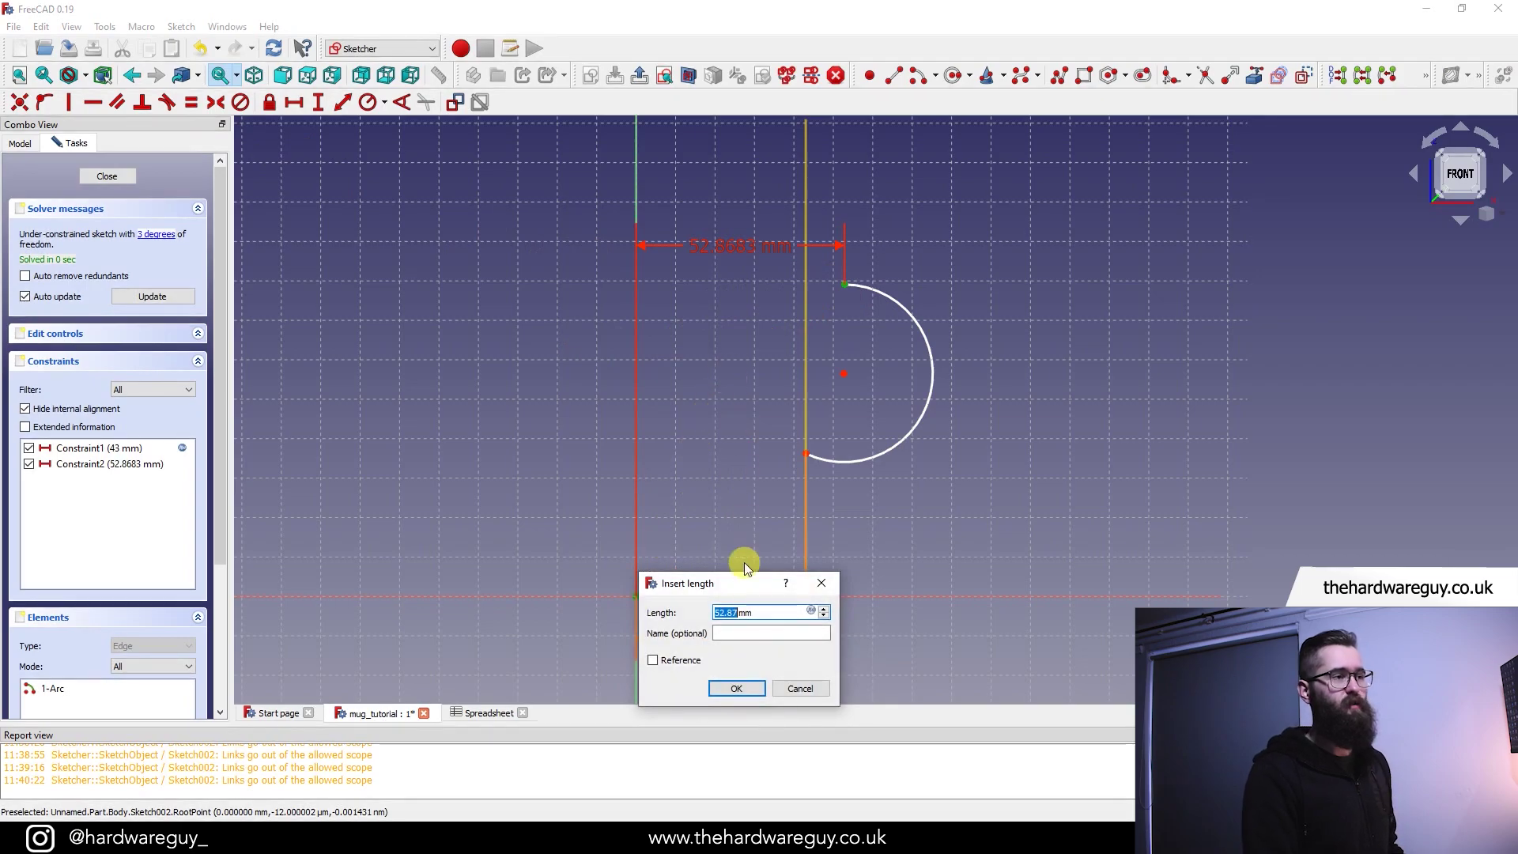
{"action": "left_click", "coordinate": [814, 611]}
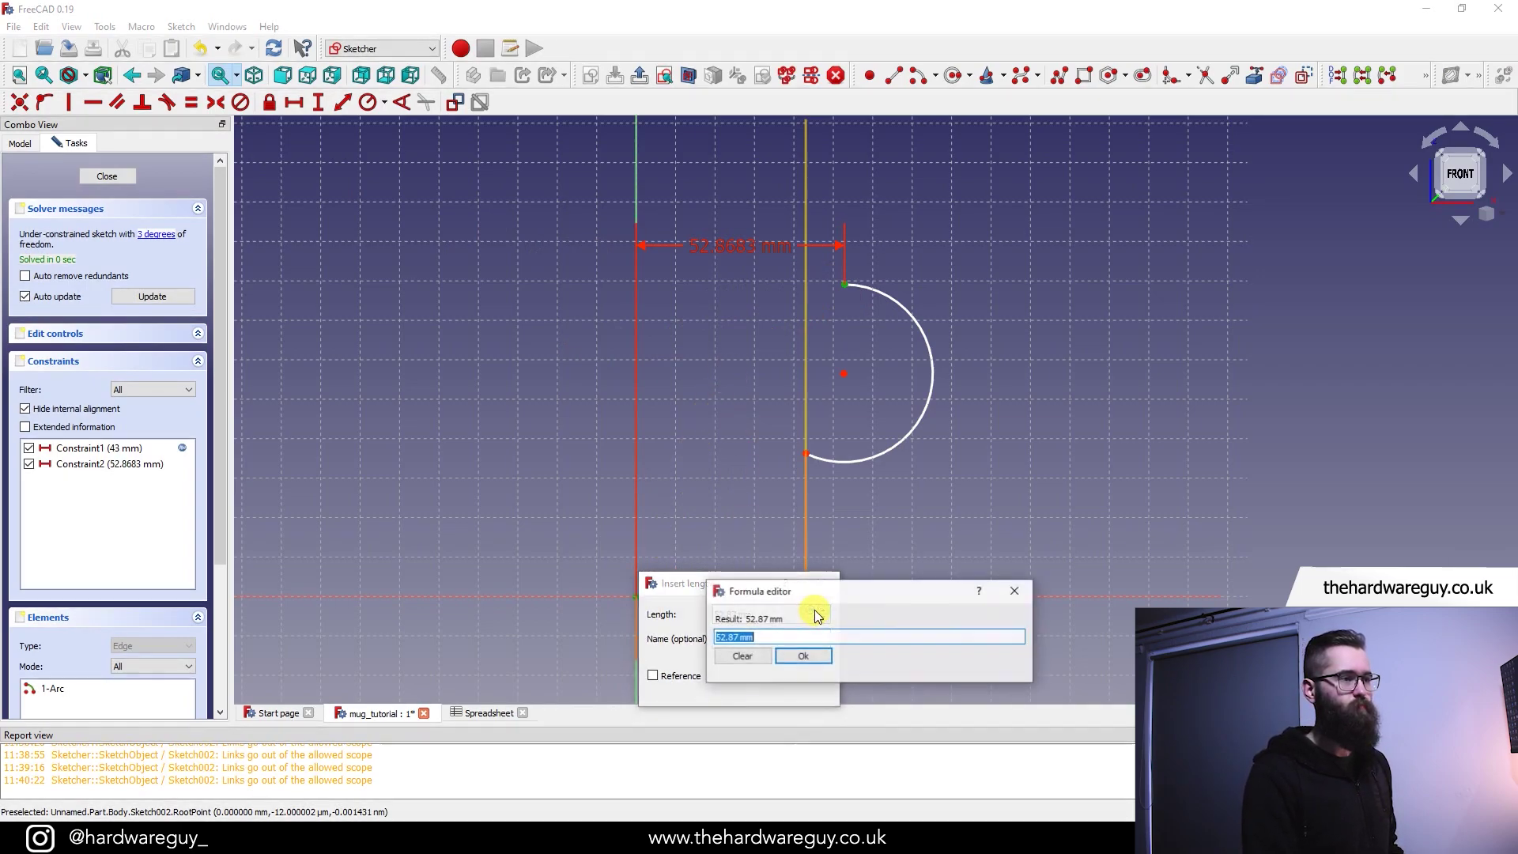
{"action": "type", "text": "(Spreadsheet."}
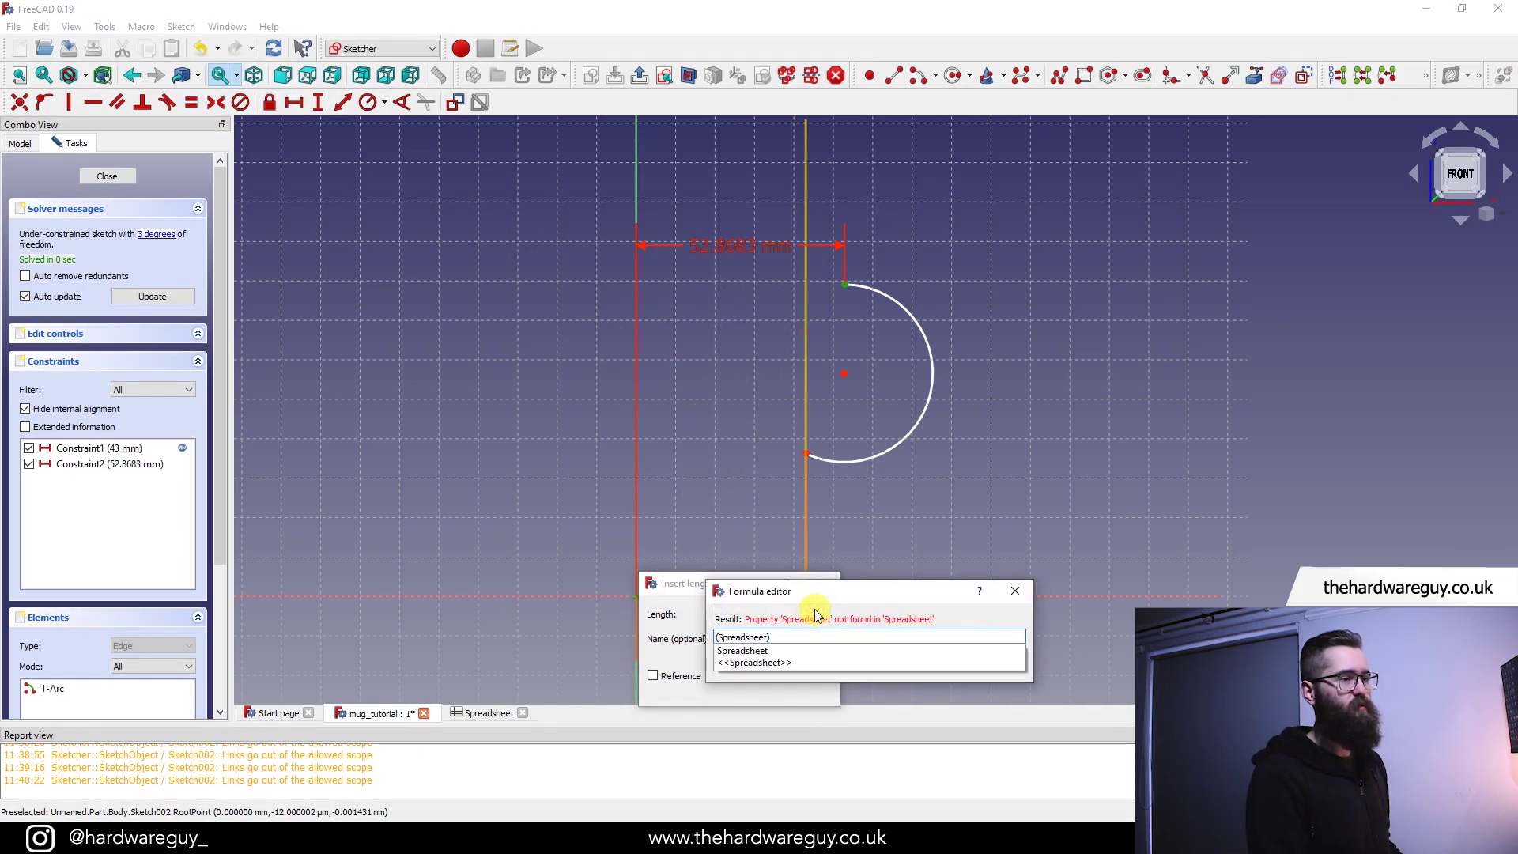
{"action": "type", "text": "m"}
{"action": "key", "text": "Down"}
{"action": "key", "text": "Down"}
{"action": "key", "text": "Return"}
{"action": "type", "text": "/ 2"}
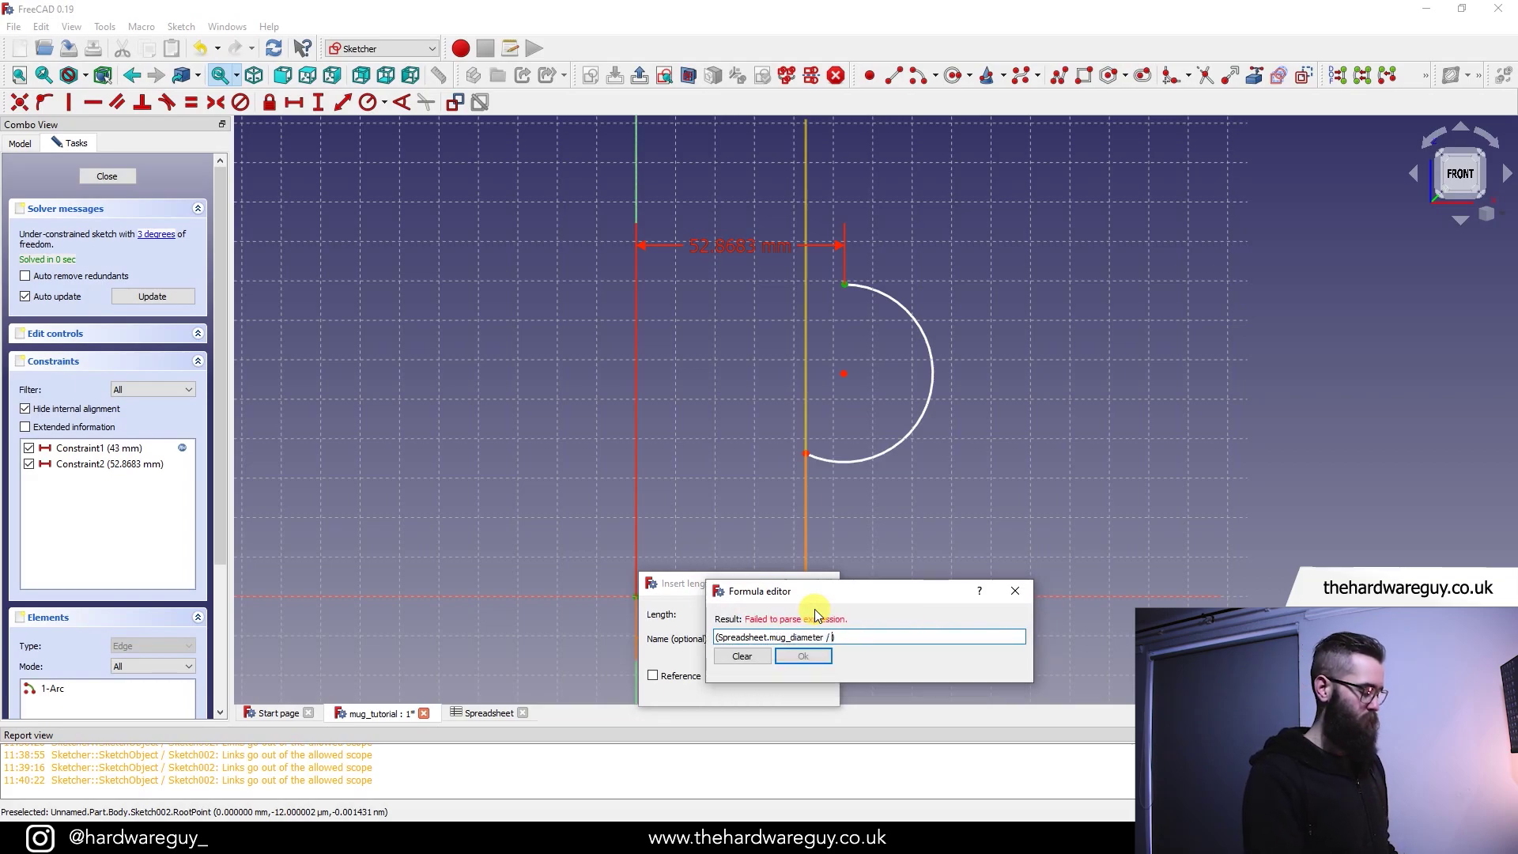
{"action": "type", "text": ") - 2"}
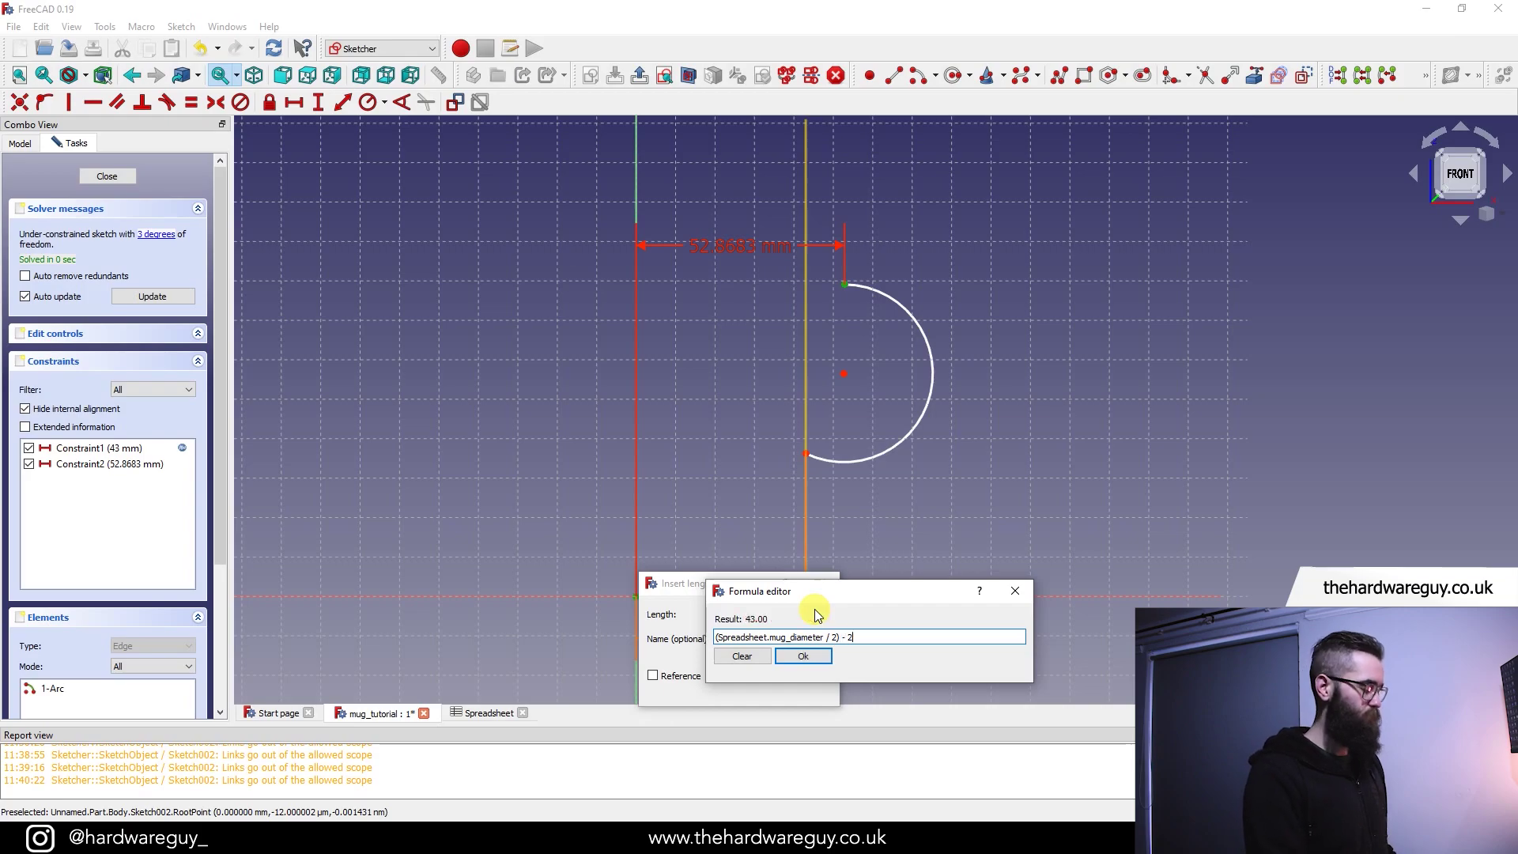
{"action": "left_click", "coordinate": [802, 656]}
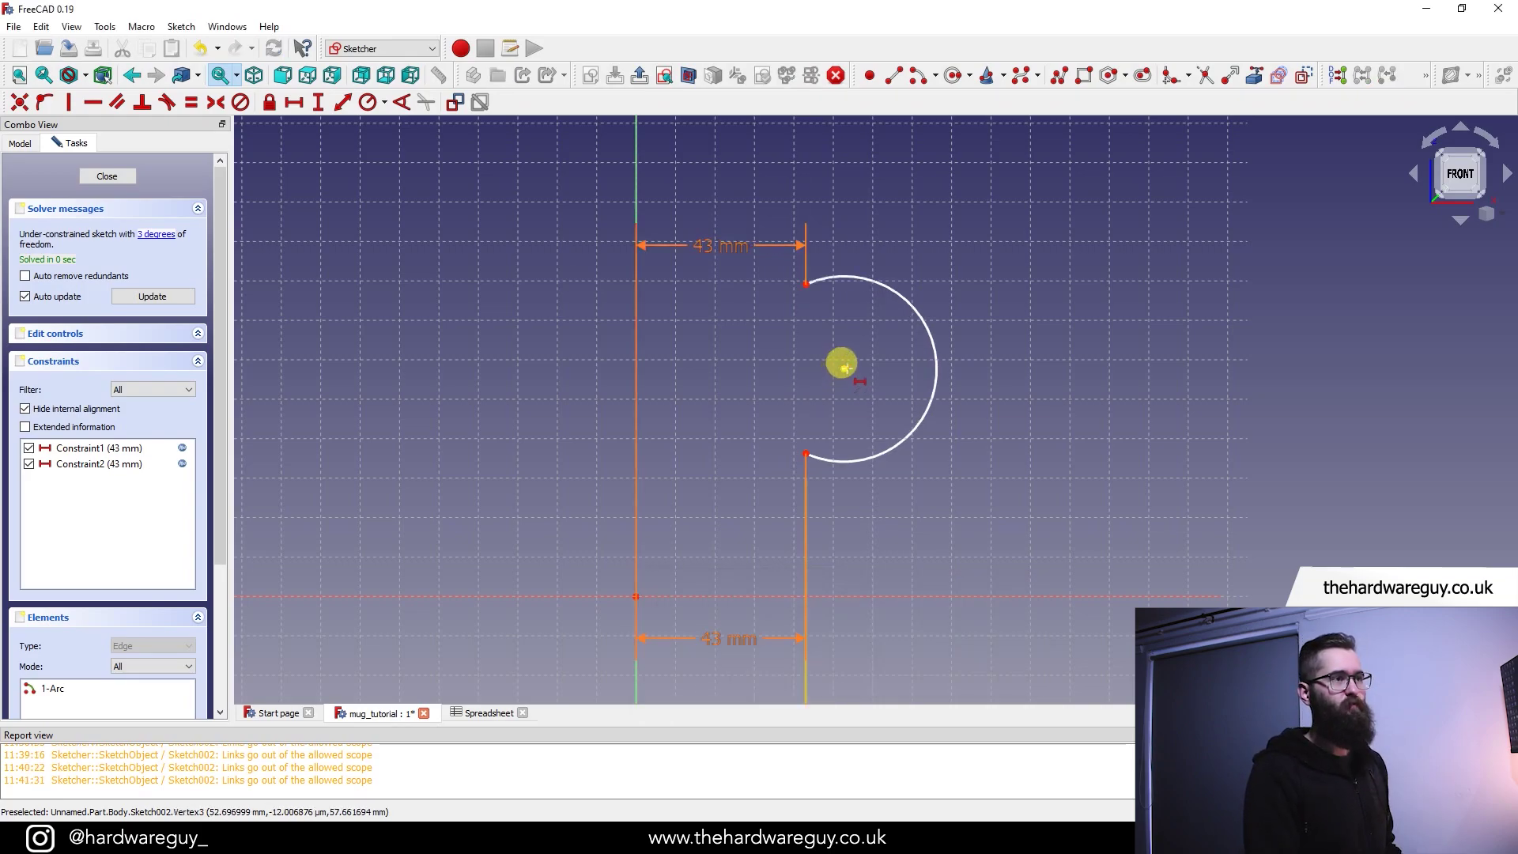
- Pull the arc's centre in line with its endpoints and constrain its horizontal distance from the origin to (Spreadsheet.mug_diameter / 2) - 2
{"action": "left_click_drag", "start_coordinate": [845, 368], "coordinate": [805, 377]}
{"action": "left_click", "coordinate": [293, 103]}
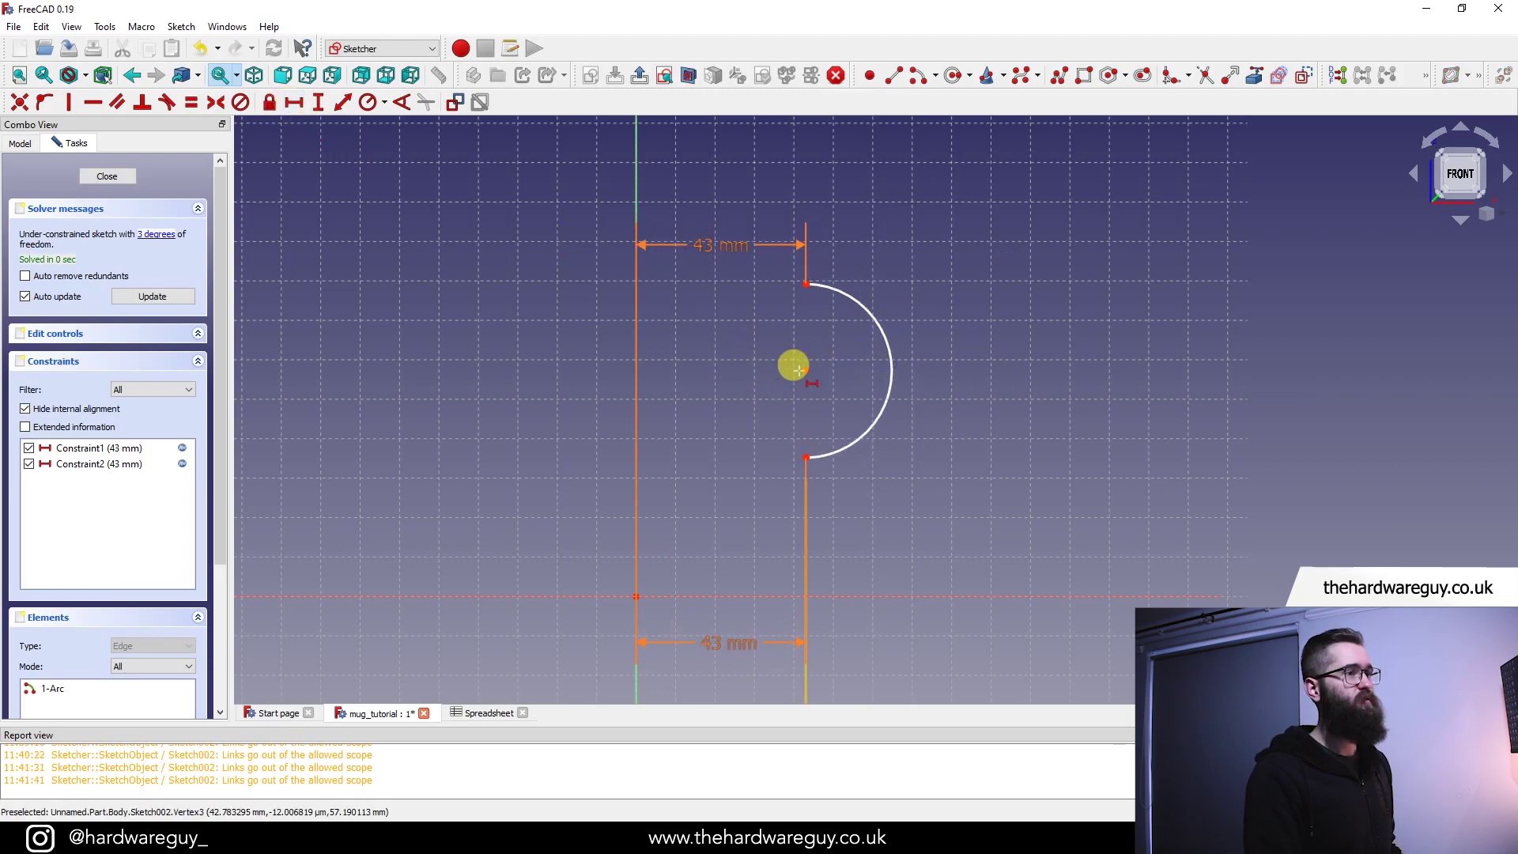
{"action": "left_click", "coordinate": [804, 370]}
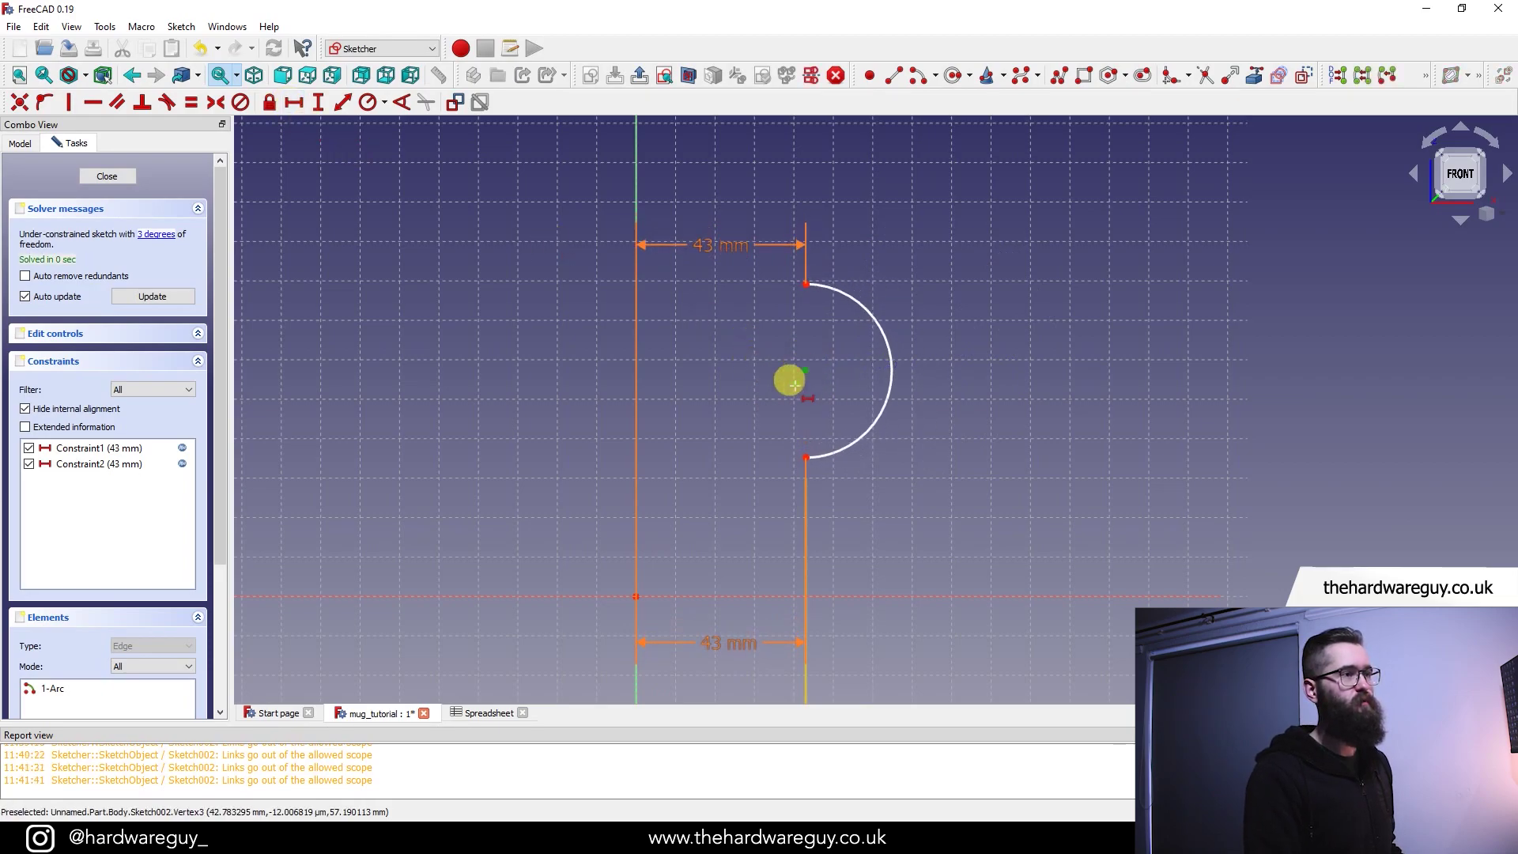
{"action": "left_click", "coordinate": [636, 601]}
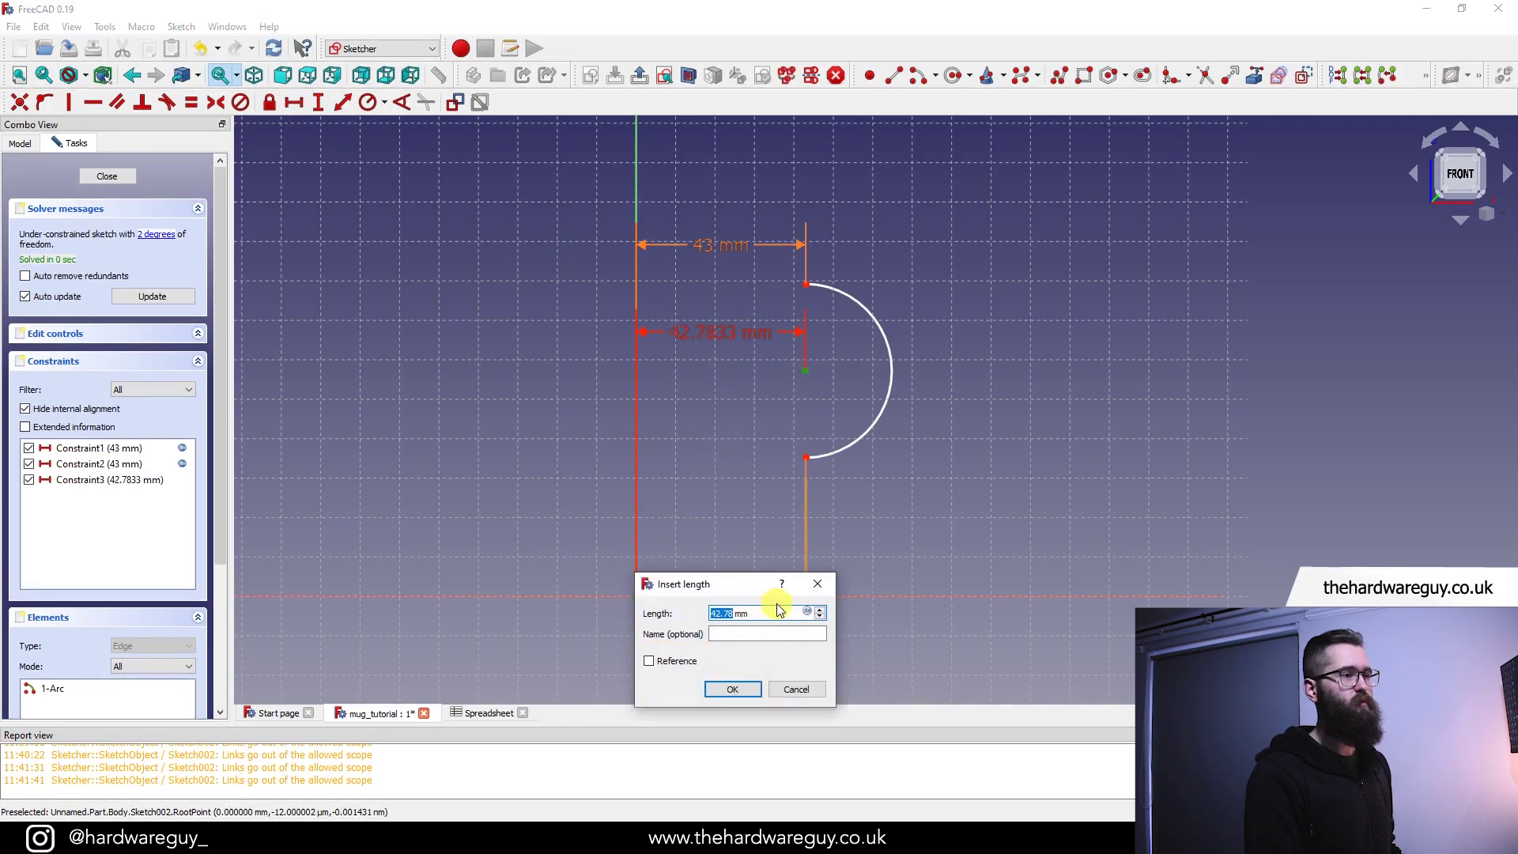
{"action": "left_click", "coordinate": [813, 614]}
{"action": "type", "text": "0Sp"}
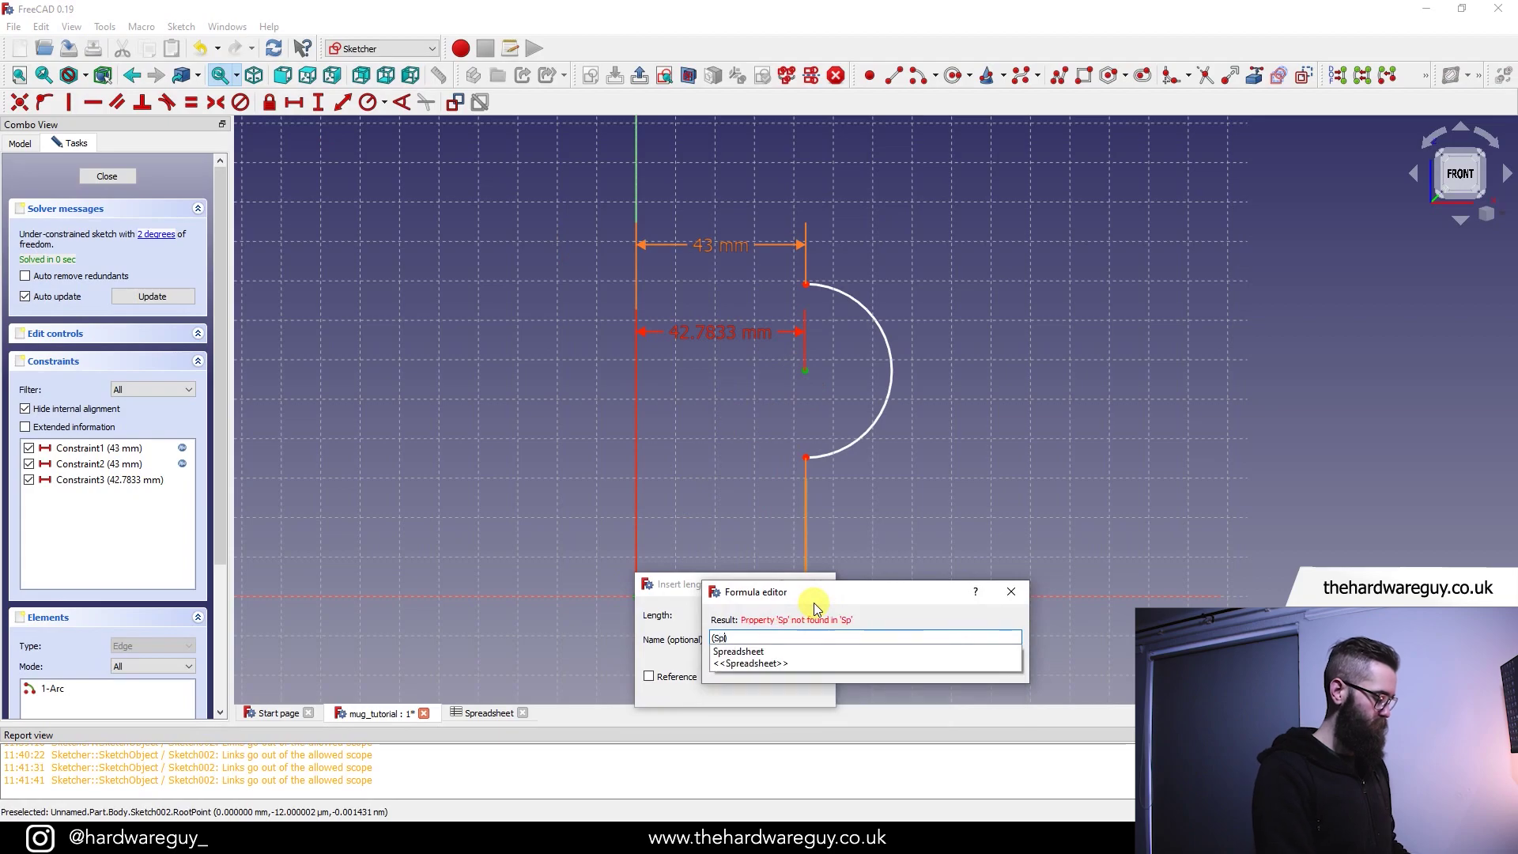
{"action": "type", "text": "readsheet.mug"}
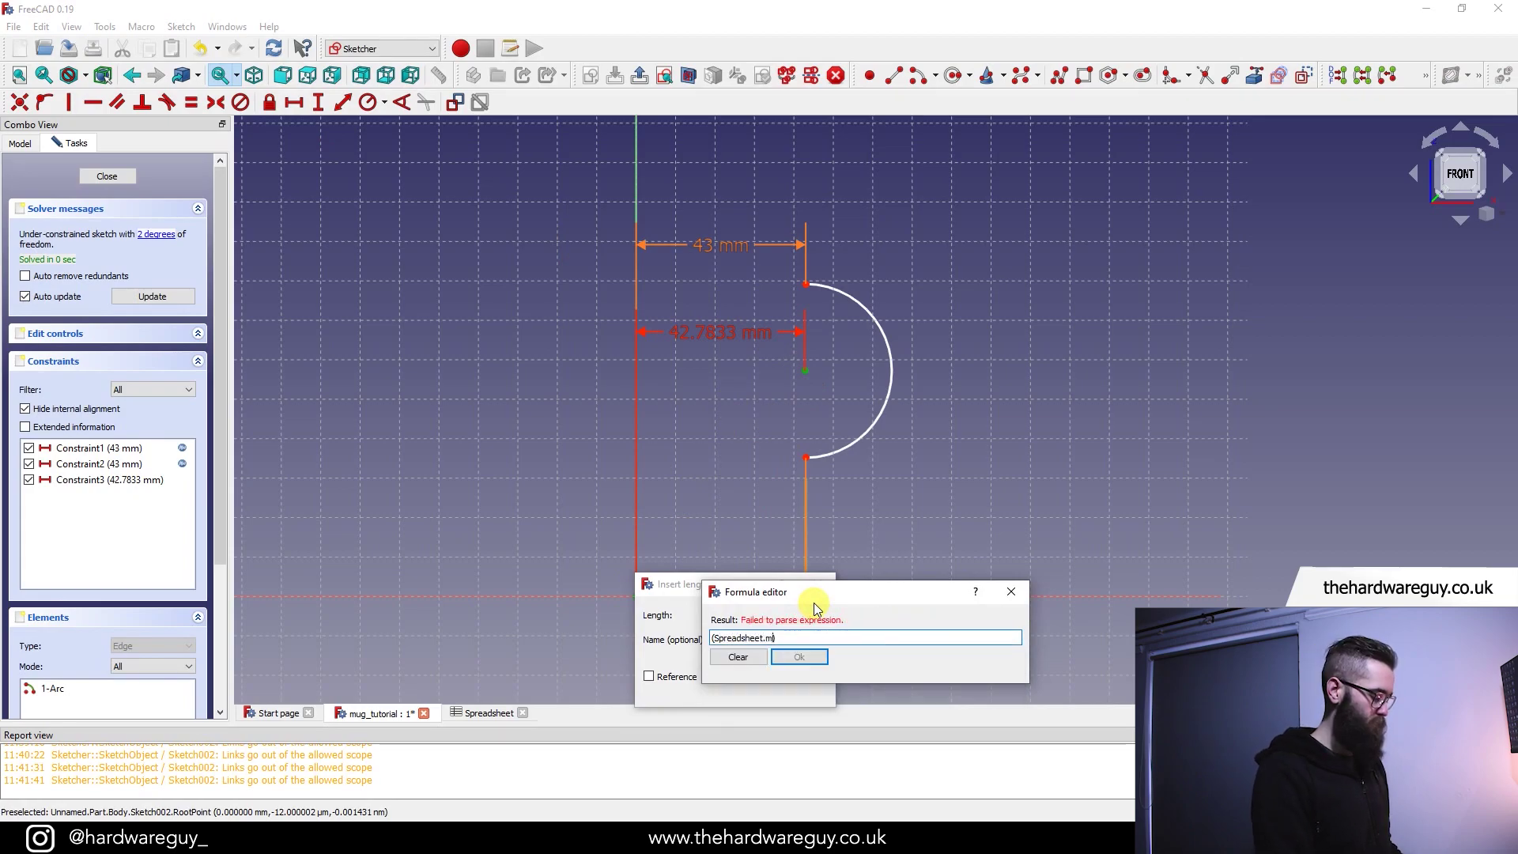
{"action": "key", "text": "Down"}
{"action": "key", "text": "Down"}
{"action": "key", "text": "Return"}
{"action": "type", "text": "/2"}
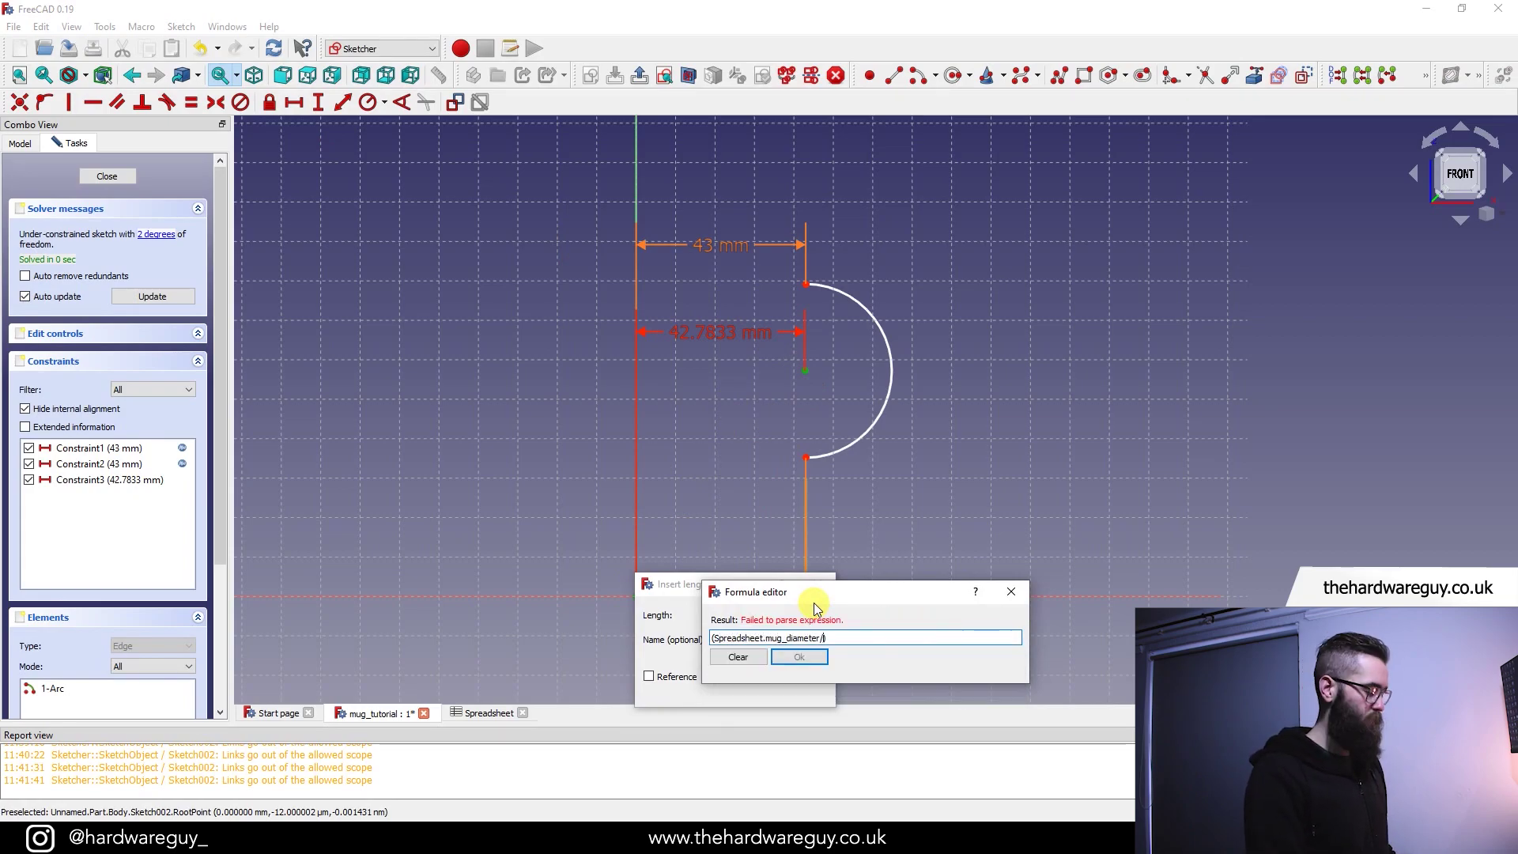
{"action": "key", "text": "End"}
{"action": "type", "text": "- 2"}
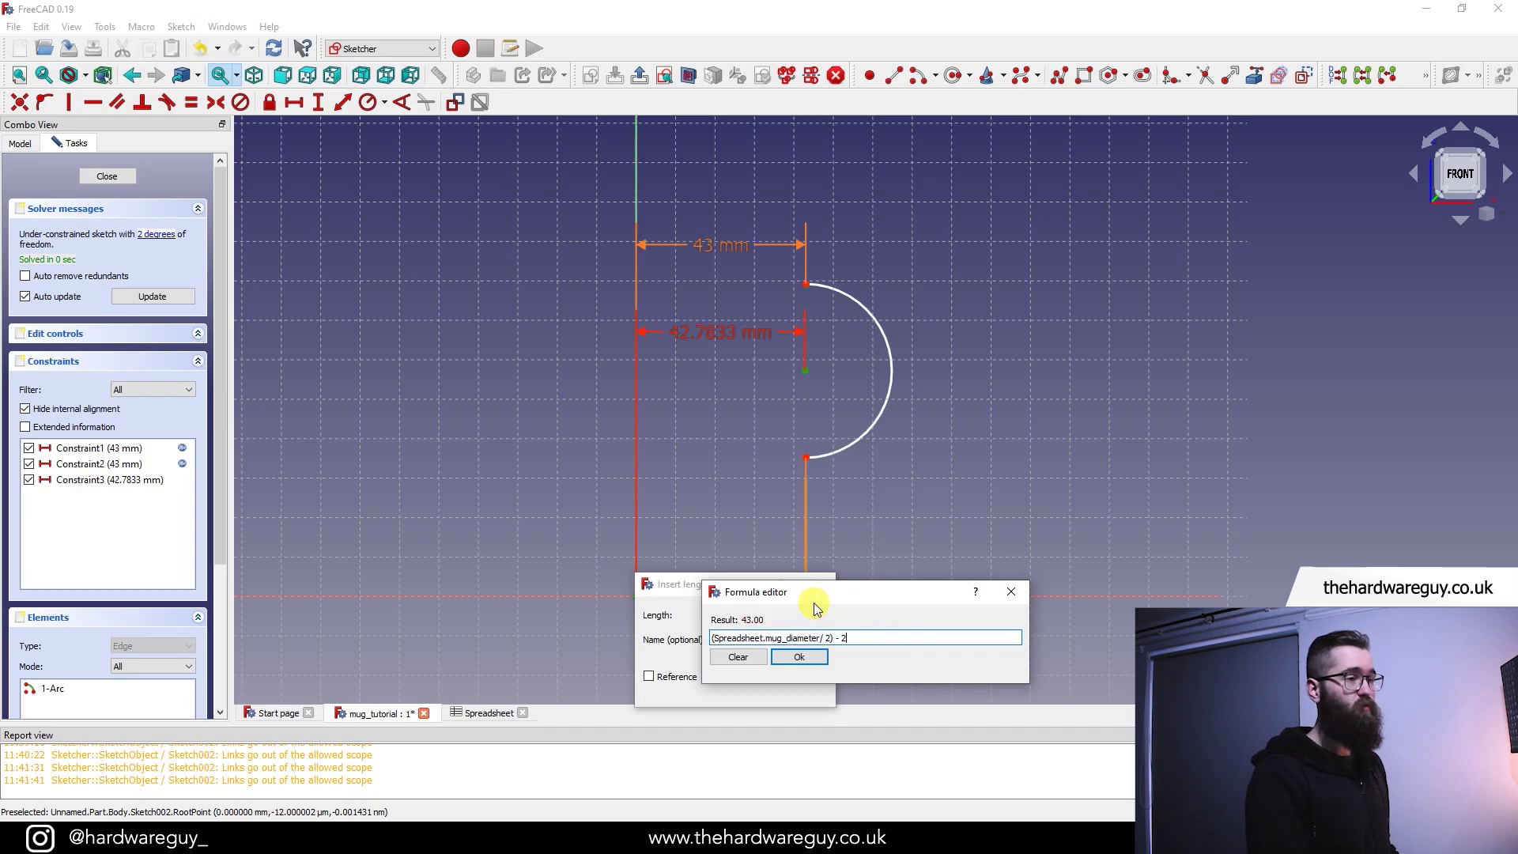
{"action": "left_click", "coordinate": [798, 656]}
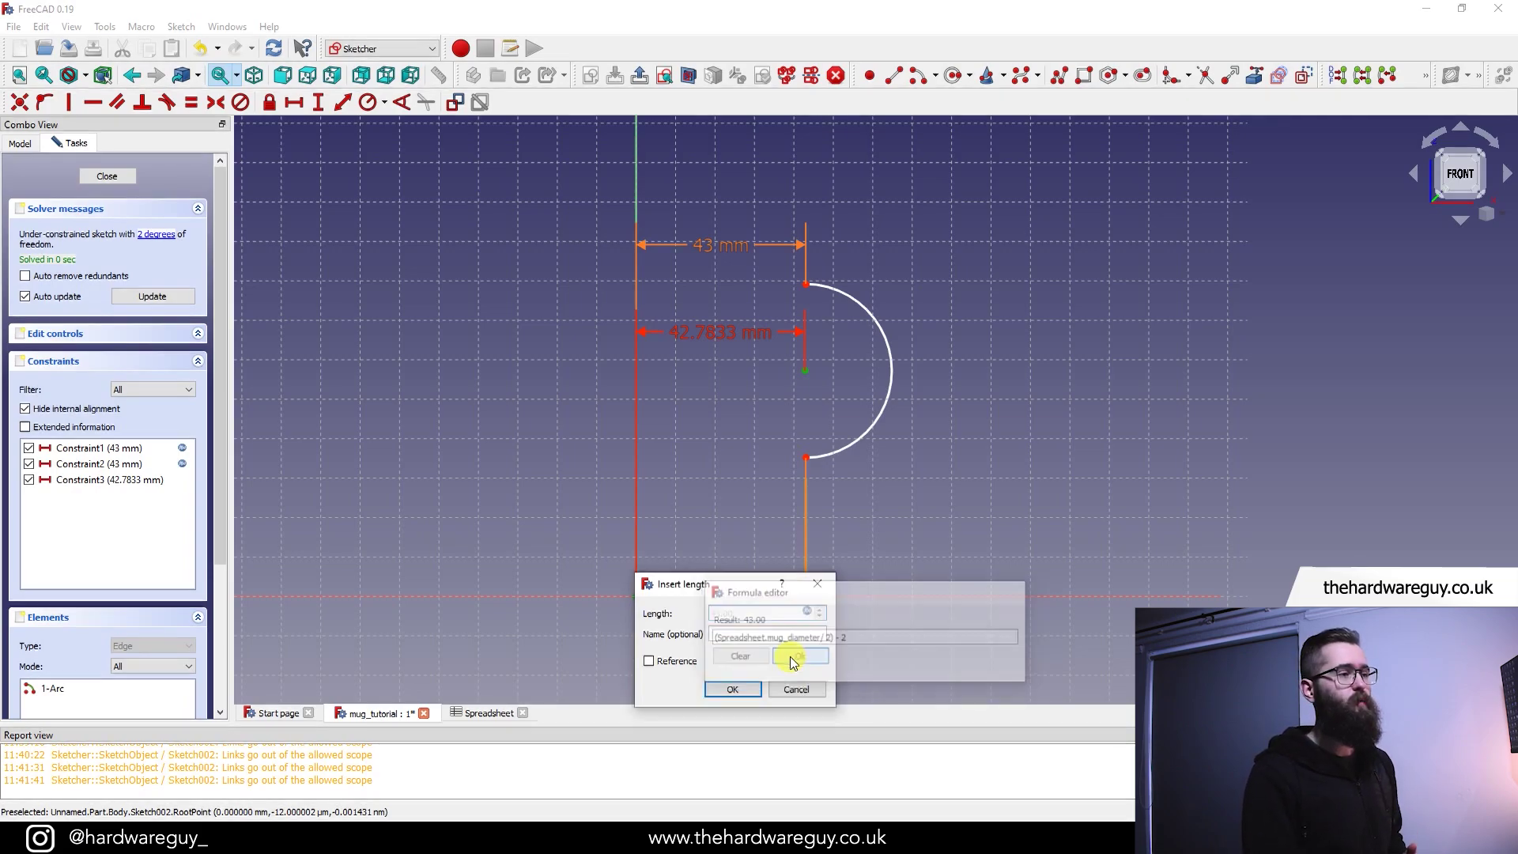
{"action": "left_click", "coordinate": [737, 686]}
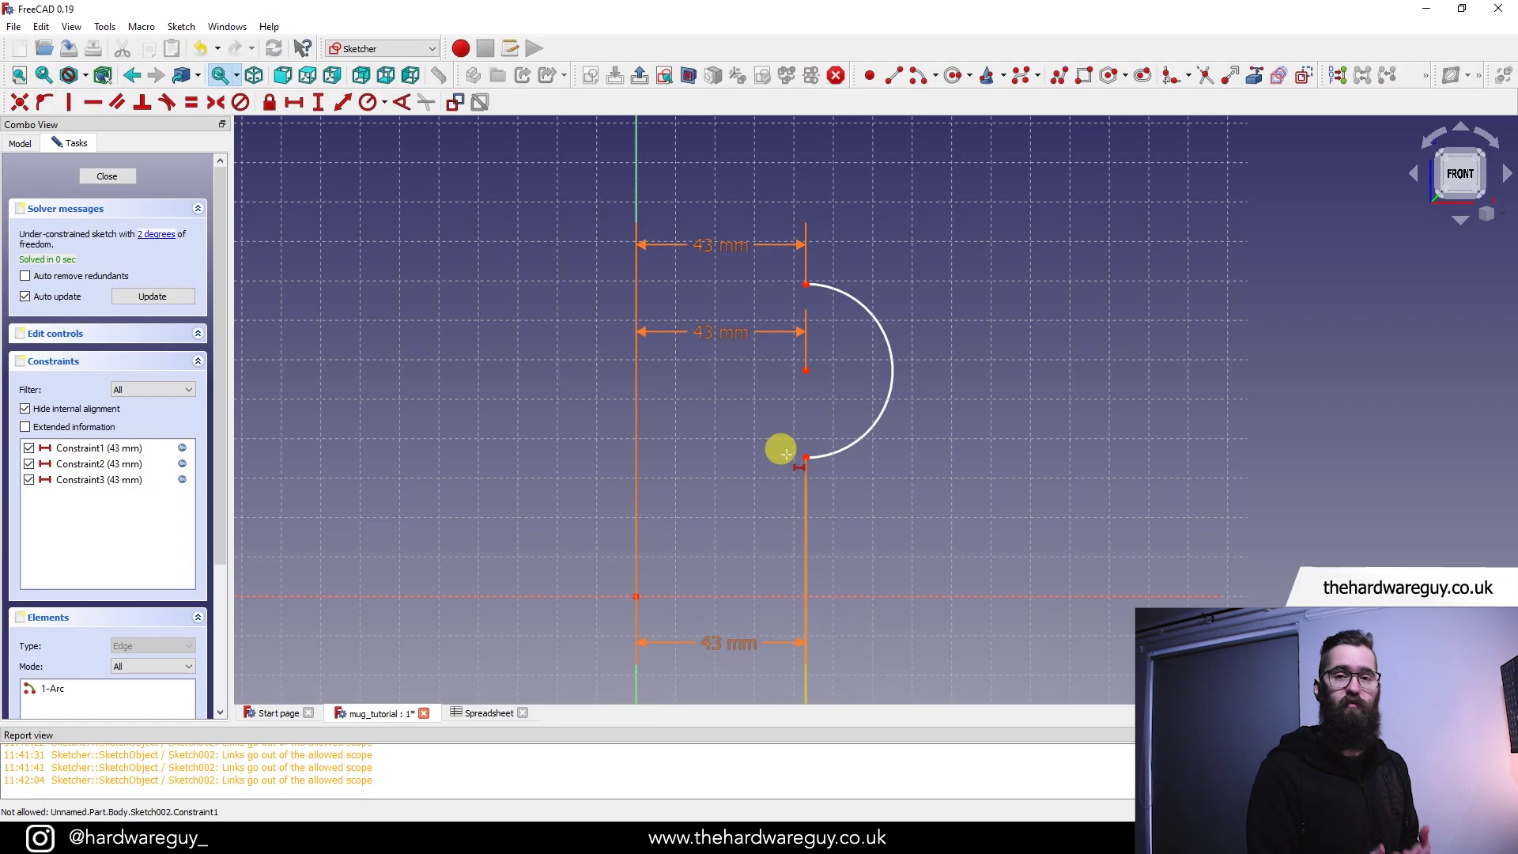
- Constrain the vertical distance between the arc's upper and lower endpoints with the formula Spreadsheet.handle_length
{"action": "left_click_drag", "start_coordinate": [786, 453], "coordinate": [803, 345]}
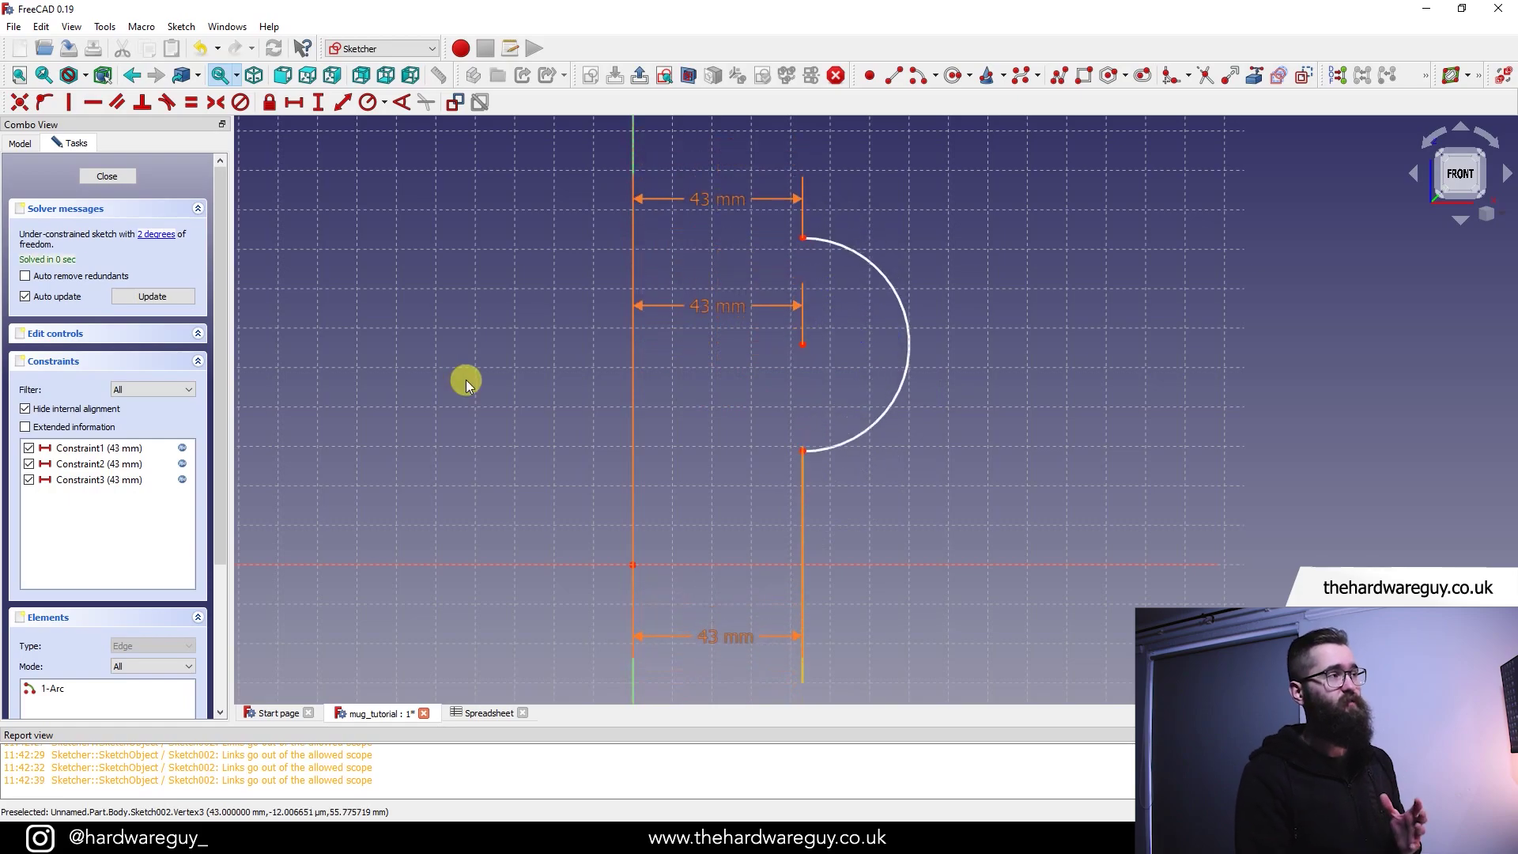
{"action": "left_click", "coordinate": [322, 106]}
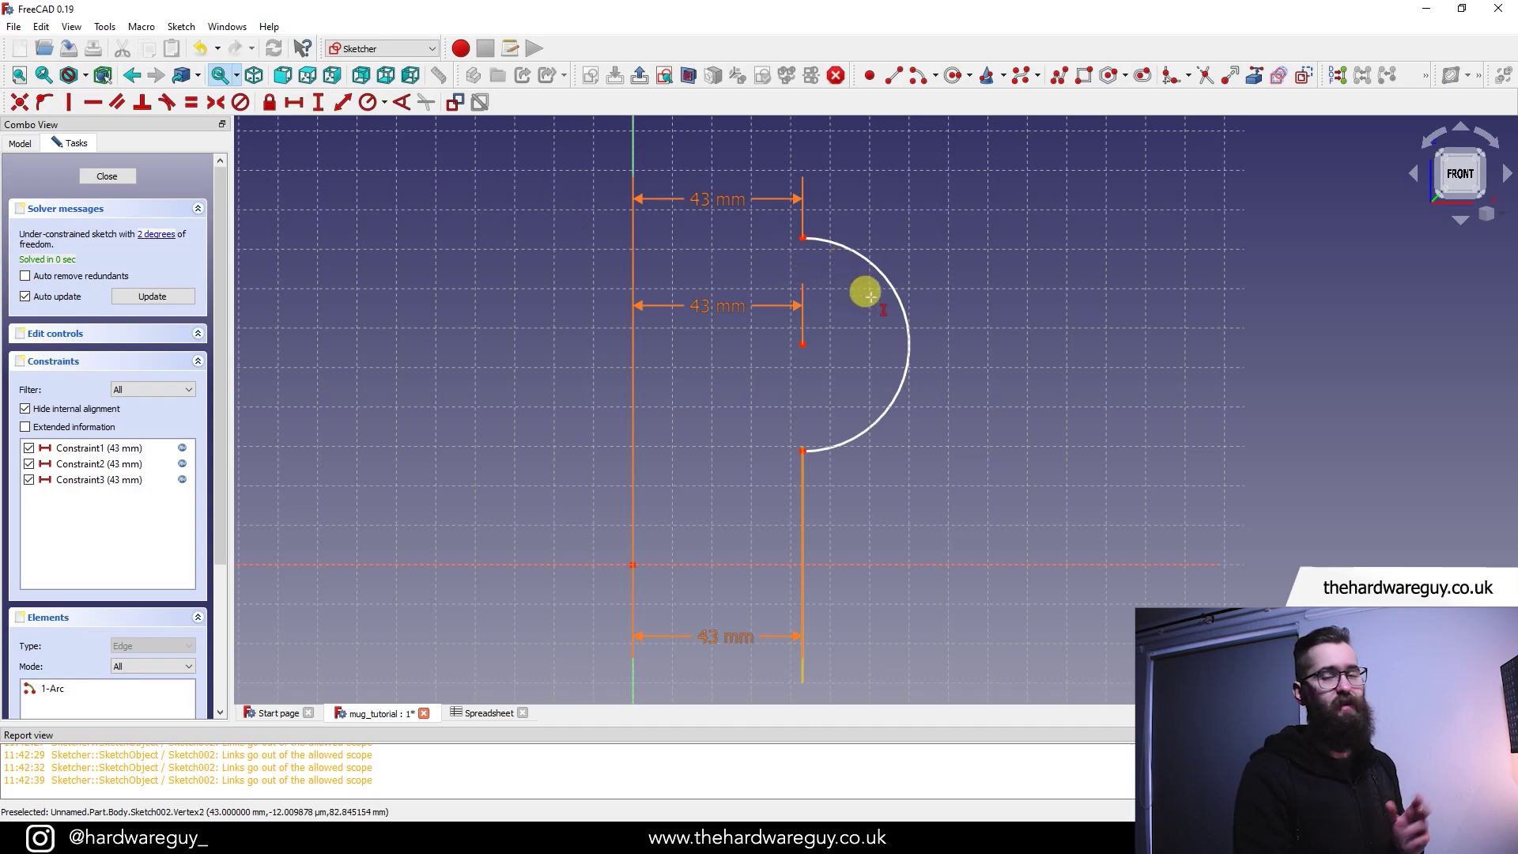
{"action": "left_click", "coordinate": [800, 237]}
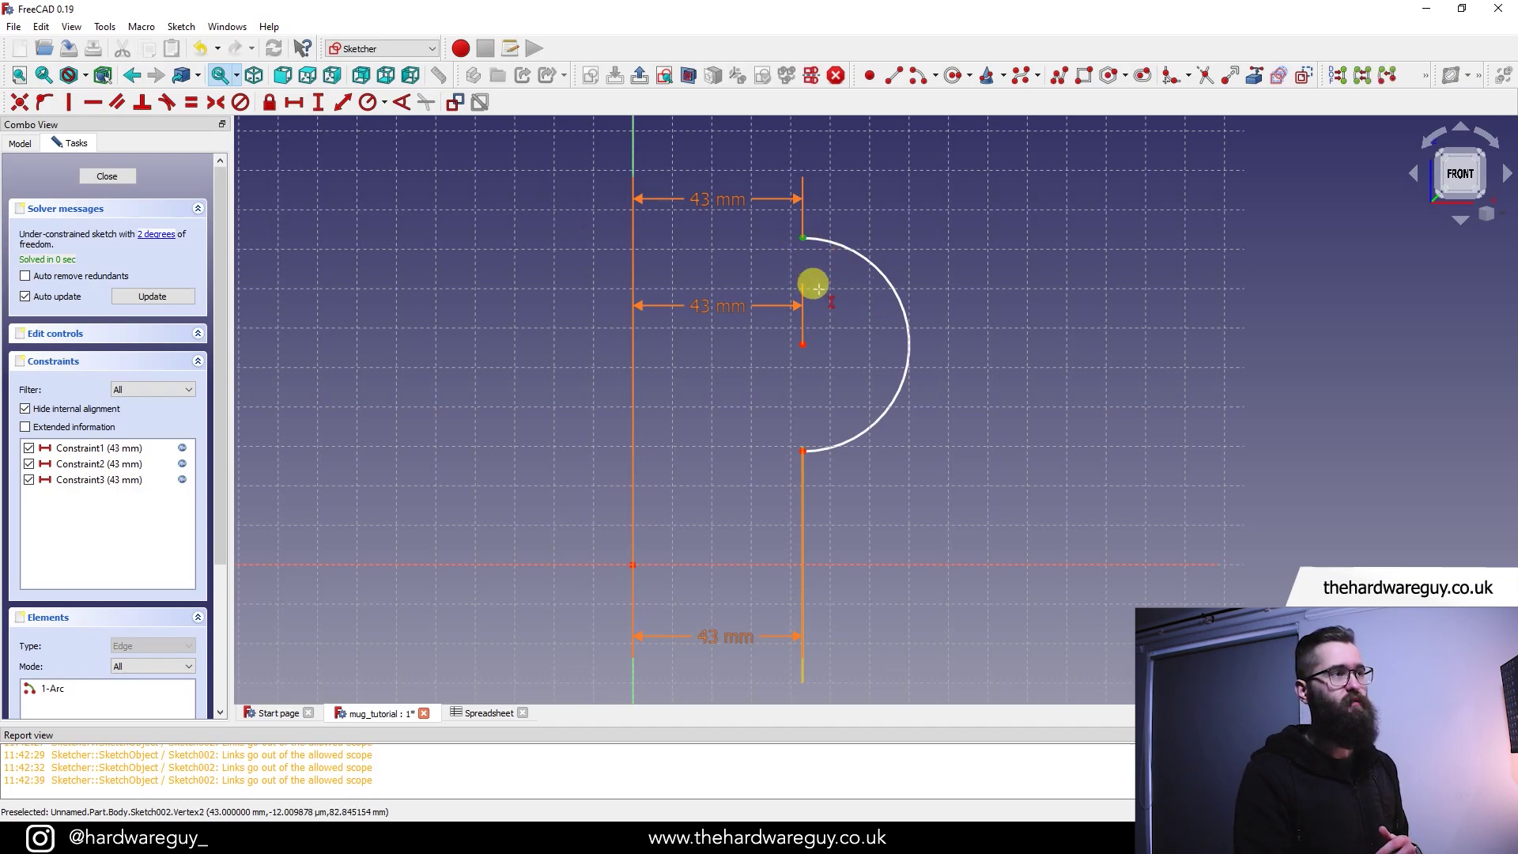
{"action": "left_click", "coordinate": [793, 437]}
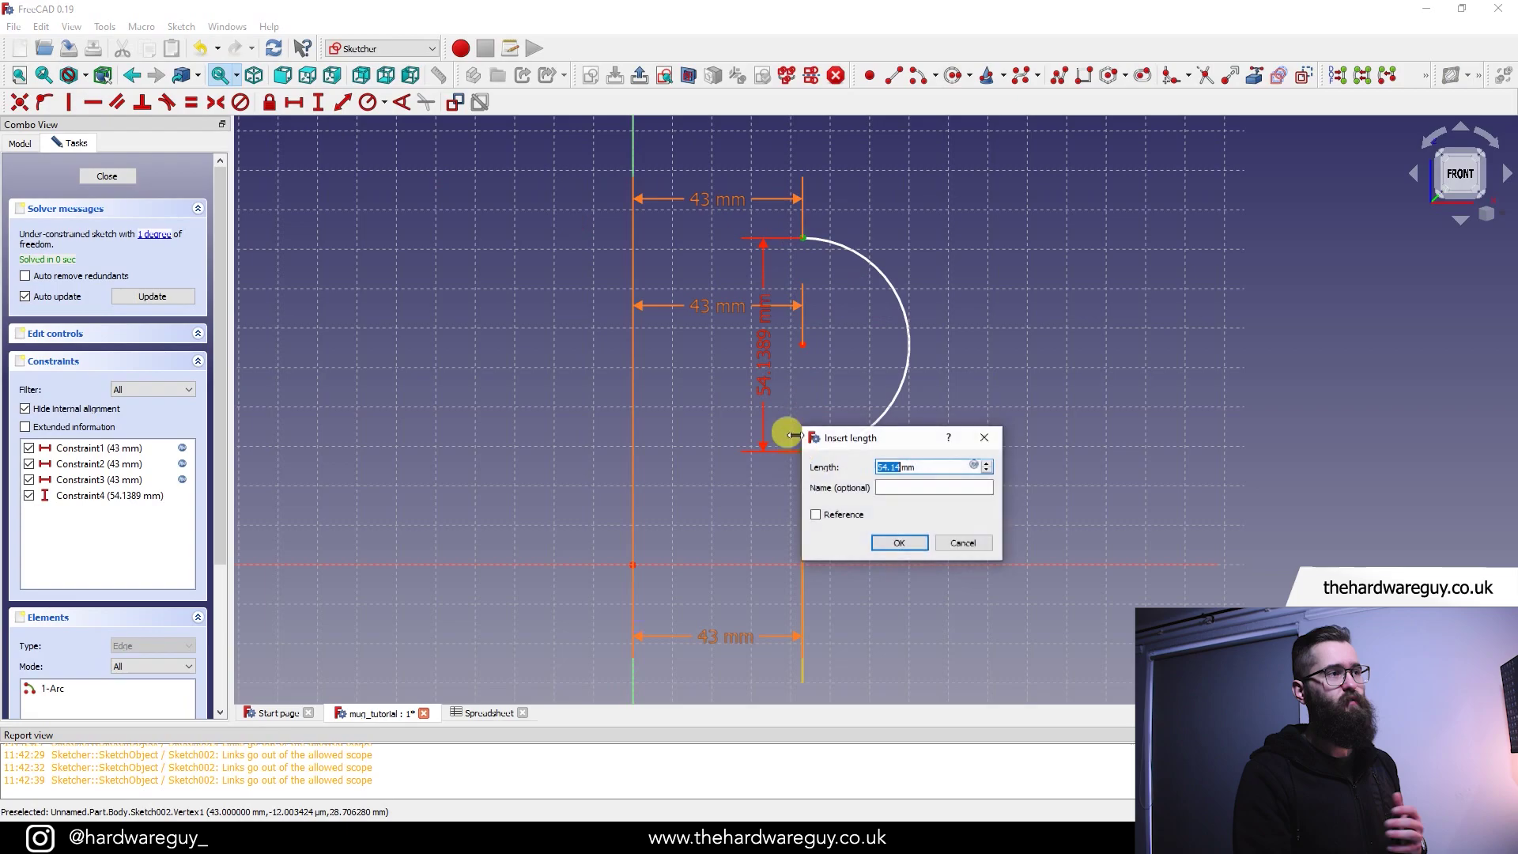
{"action": "left_click", "coordinate": [975, 466]}
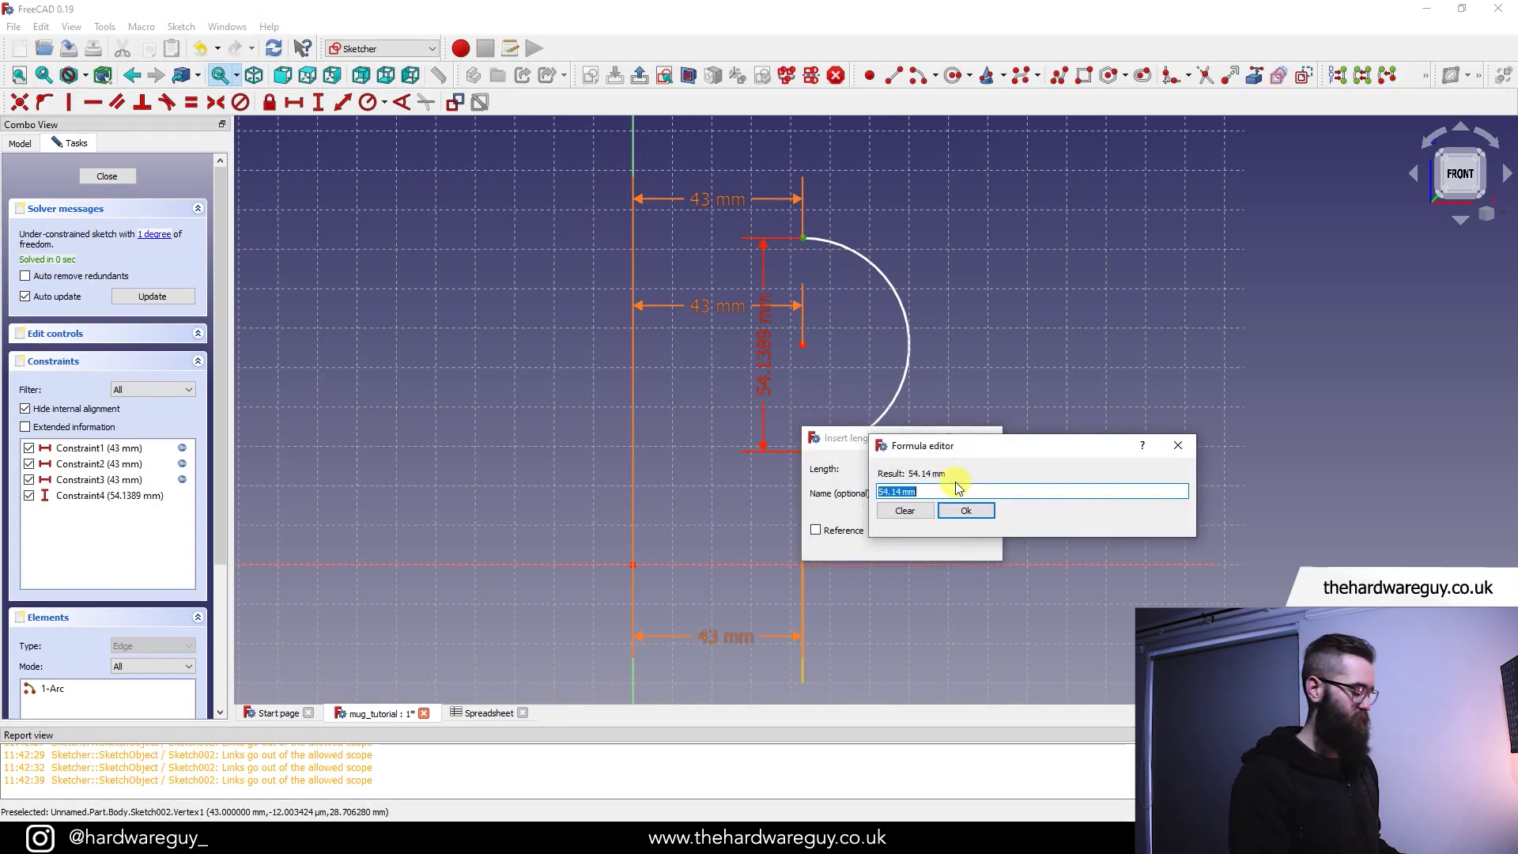
{"action": "type", "text": "S"}
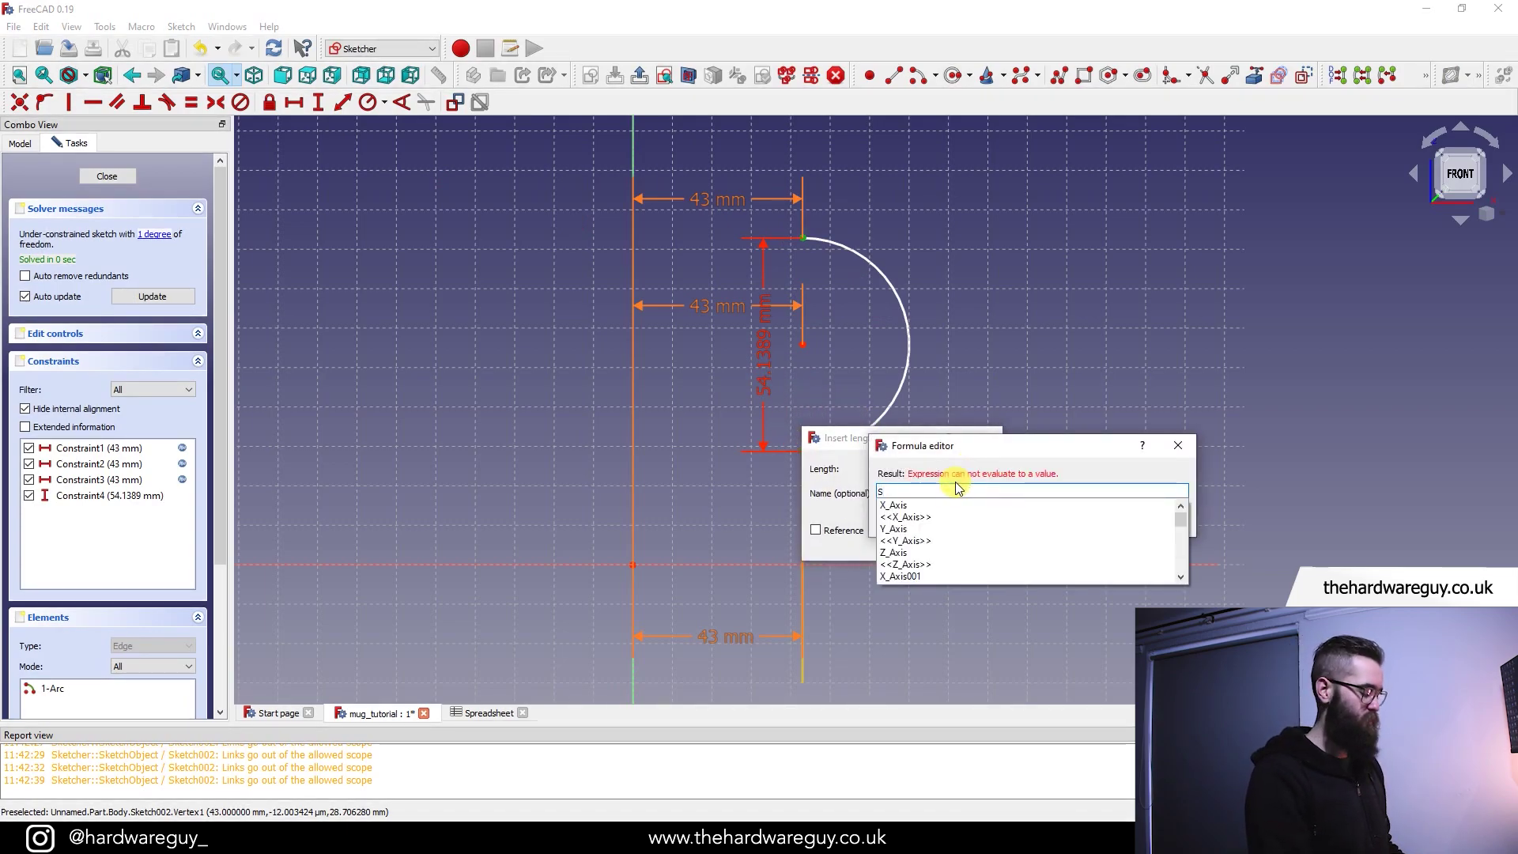
{"action": "type", "text": "preadsheet.hand"}
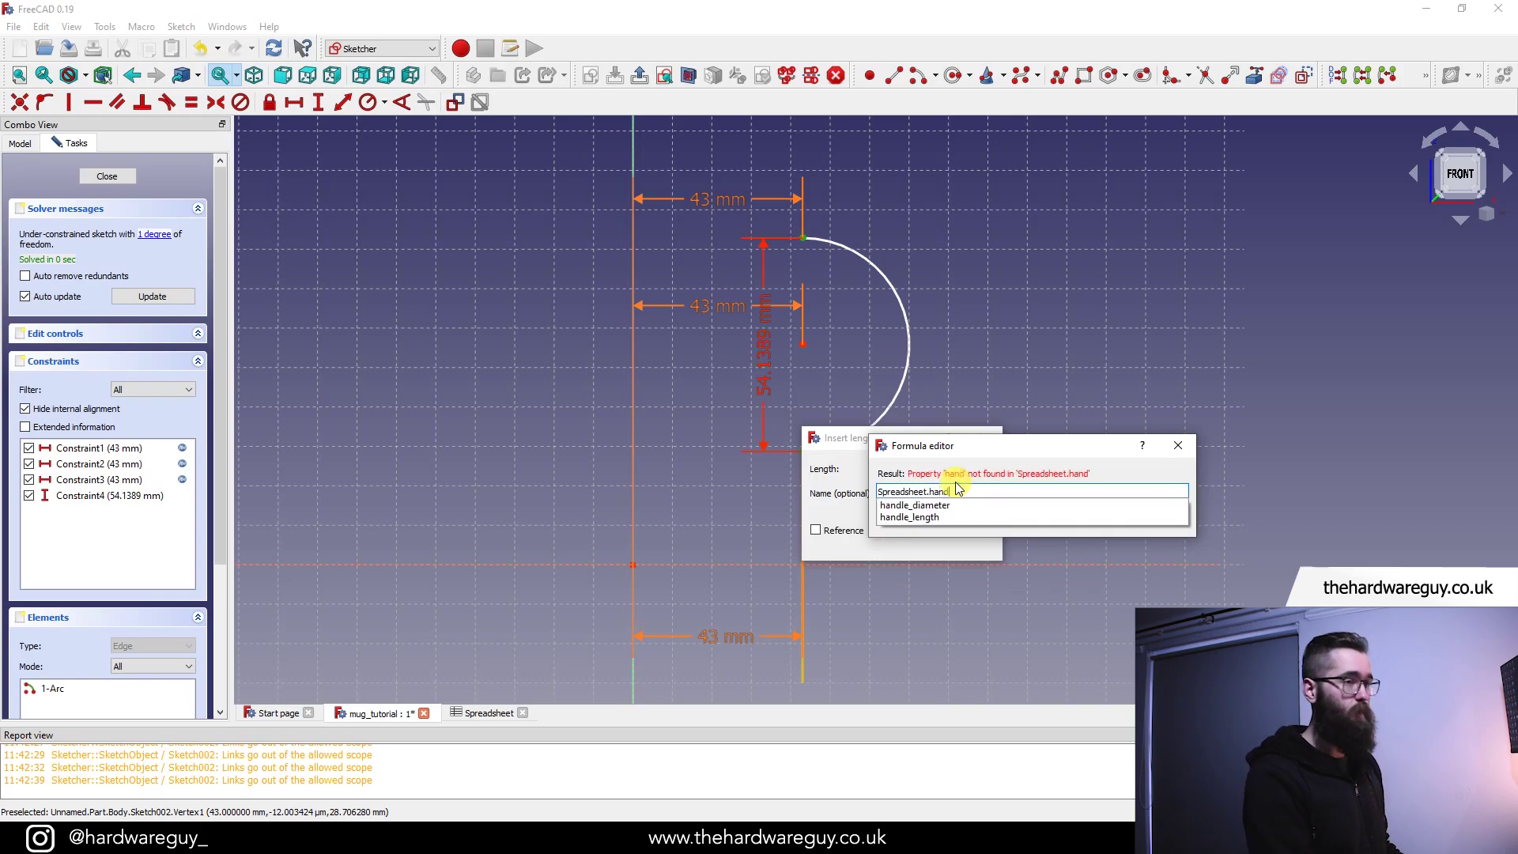
{"action": "left_click", "coordinate": [910, 517]}
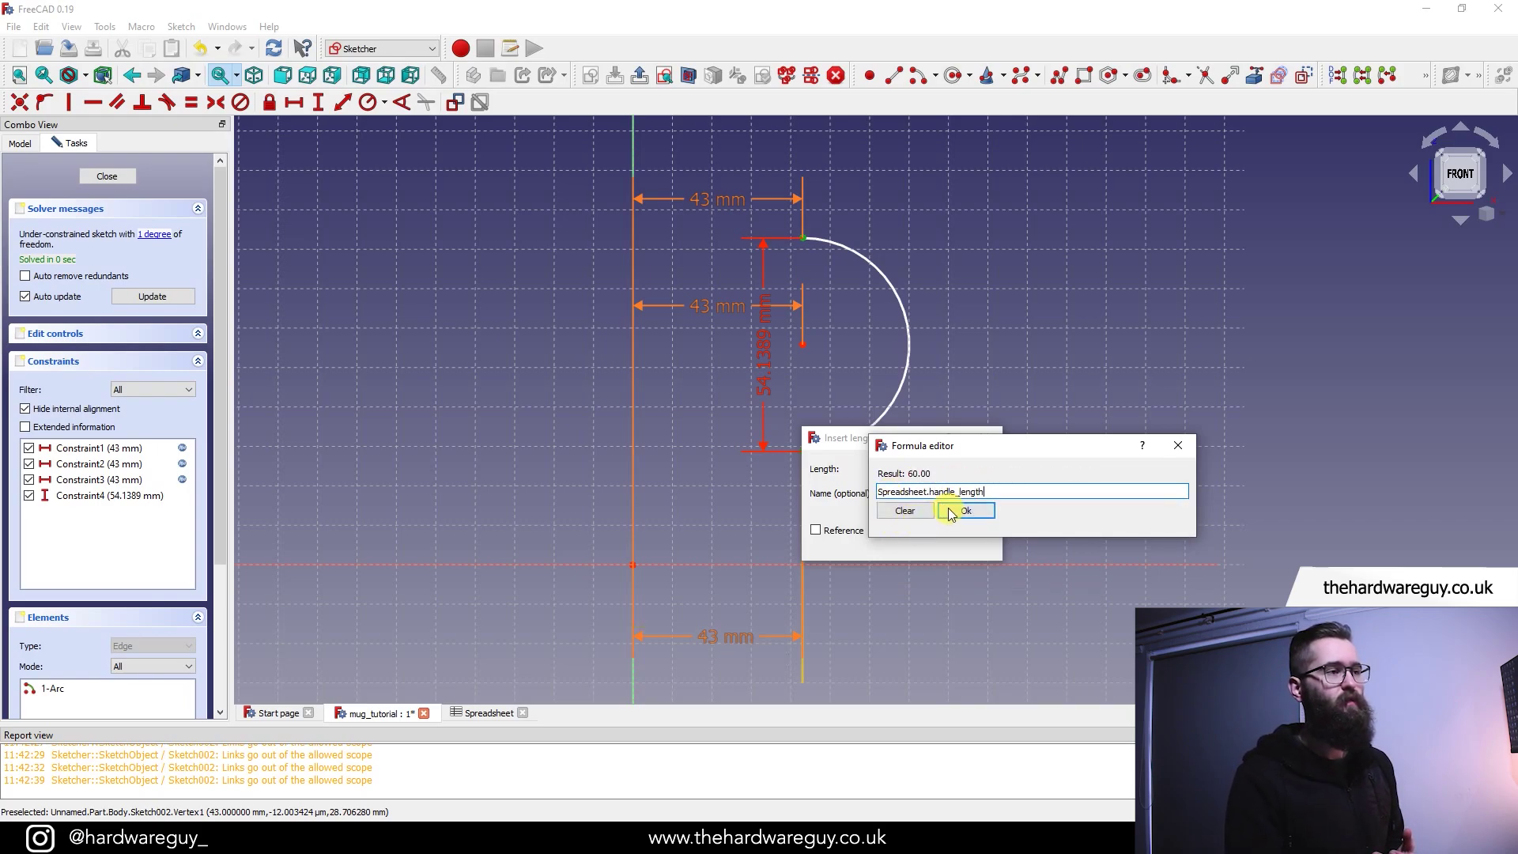
{"action": "key", "text": "Return"}
{"action": "key", "text": "Return"}
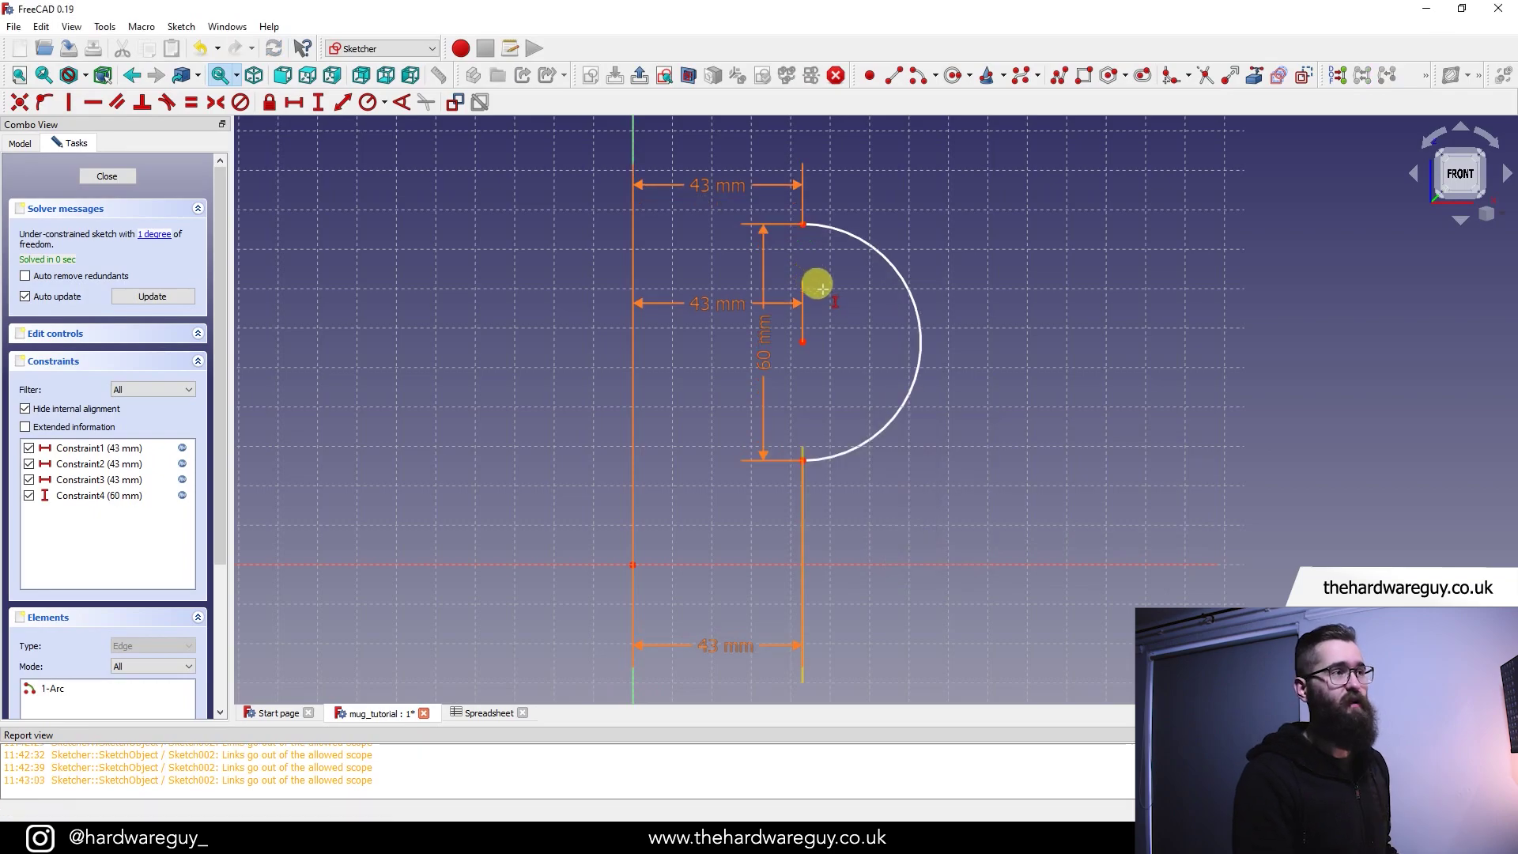
- Shift the arc slightly upward in the sketch and close the sketch
{"action": "mouse_move", "coordinate": [804, 225]}
{"action": "left_mouse_down"}
{"action": "mouse_move", "coordinate": [797, 211]}
{"action": "mouse_move", "coordinate": [790, 234]}
{"action": "mouse_move", "coordinate": [810, 235]}
{"action": "left_mouse_up"}
{"action": "mouse_move", "coordinate": [803, 349]}
{"action": "left_mouse_down"}
{"action": "mouse_move", "coordinate": [803, 301]}
{"action": "mouse_move", "coordinate": [799, 329]}
{"action": "mouse_move", "coordinate": [786, 316]}
{"action": "left_mouse_up"}
{"action": "scroll", "coordinate": [786, 332], "scroll_direction": "down", "scroll_amount": 2}
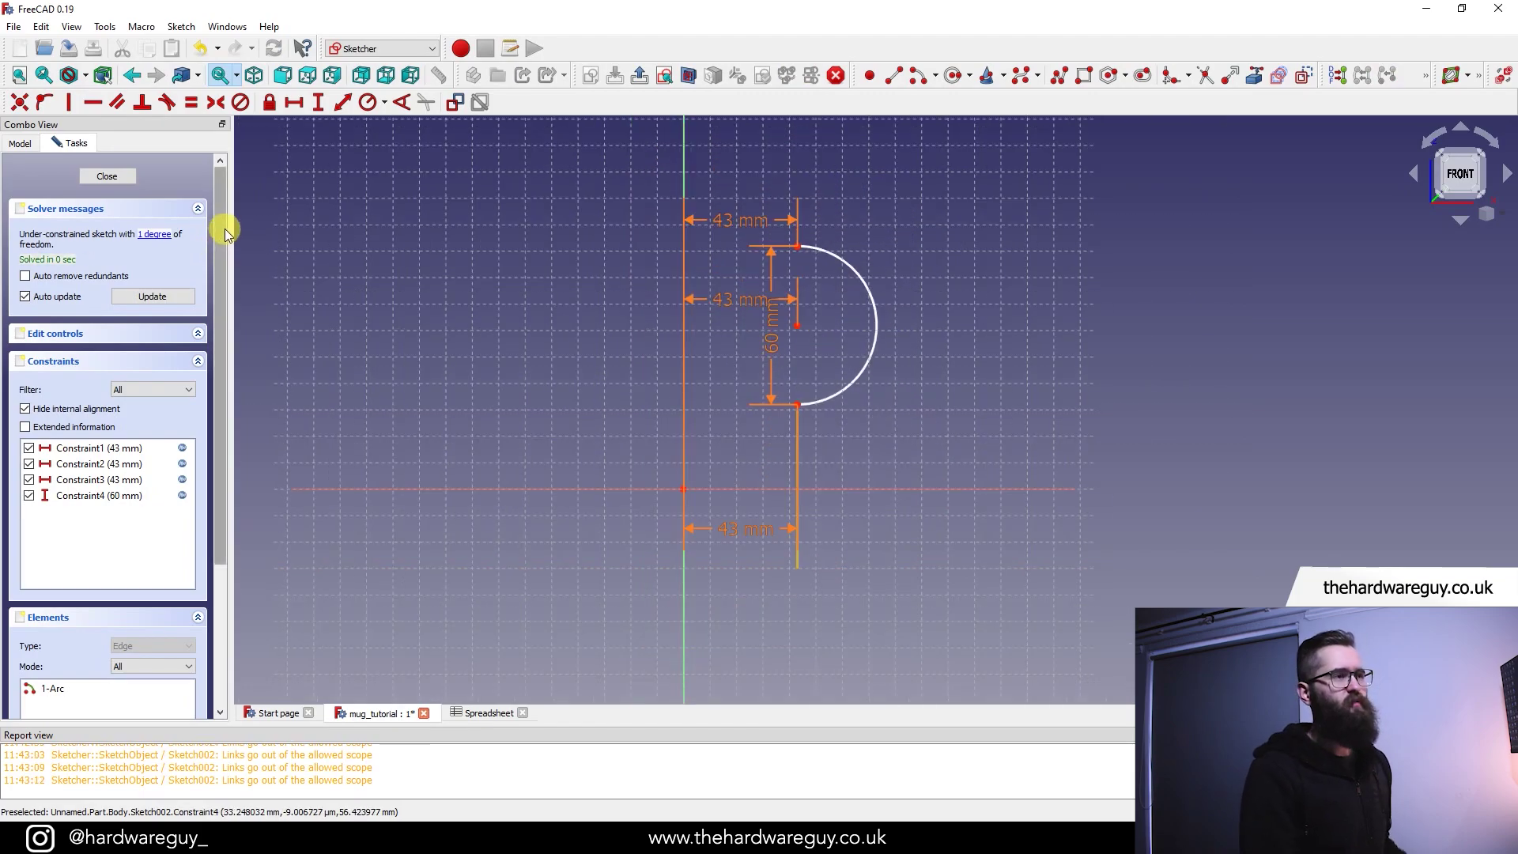
{"action": "left_click", "coordinate": [123, 175]}
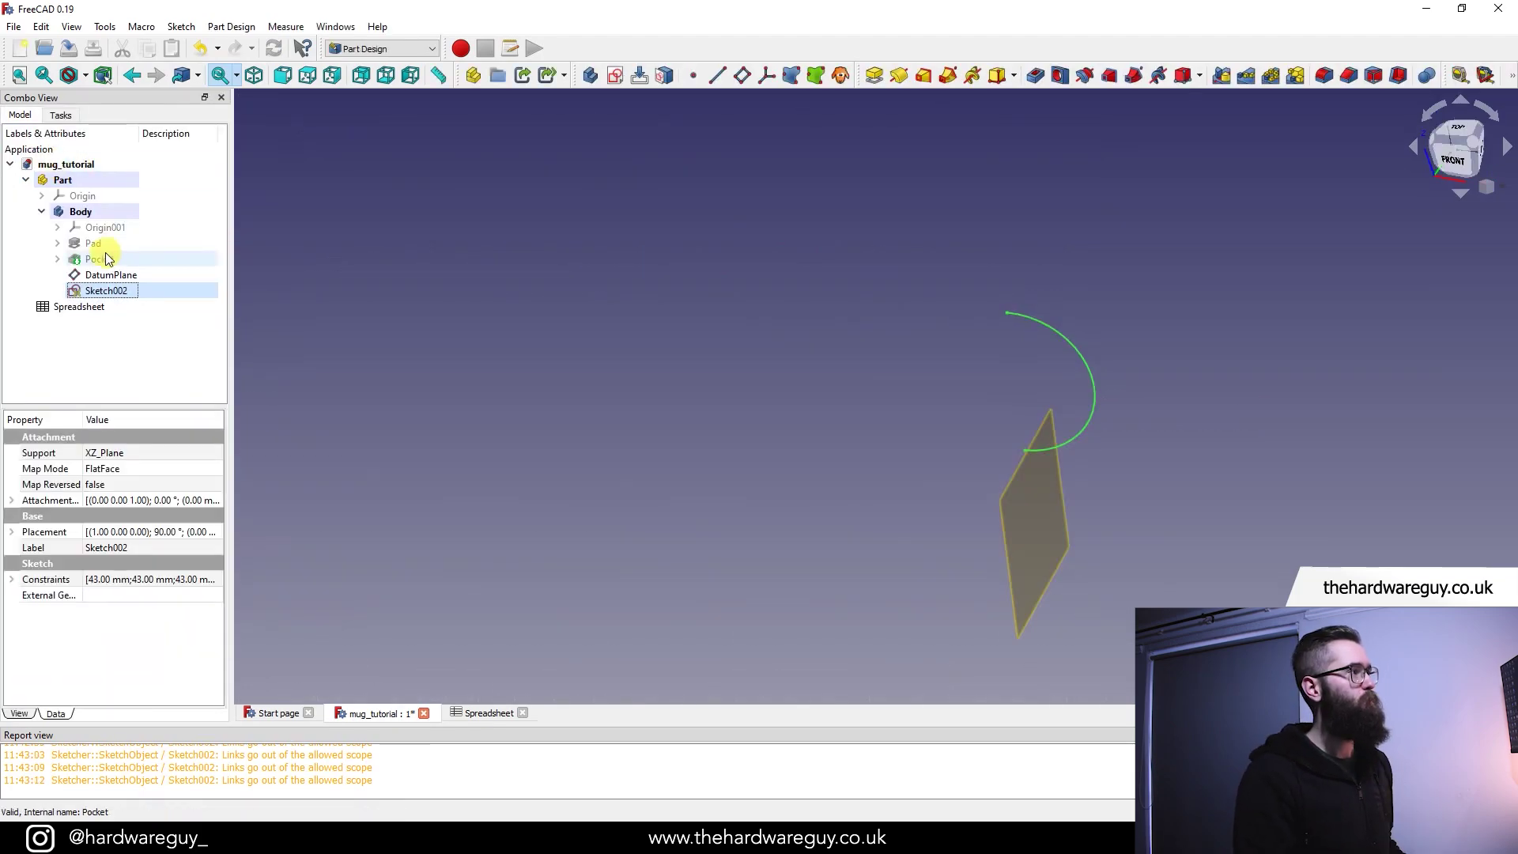
- Show the Pocket and reopen Sketch002 to move the arc slightly lower along the mug wall
{"action": "left_click", "coordinate": [95, 245]}
{"action": "left_click", "coordinate": [103, 260]}
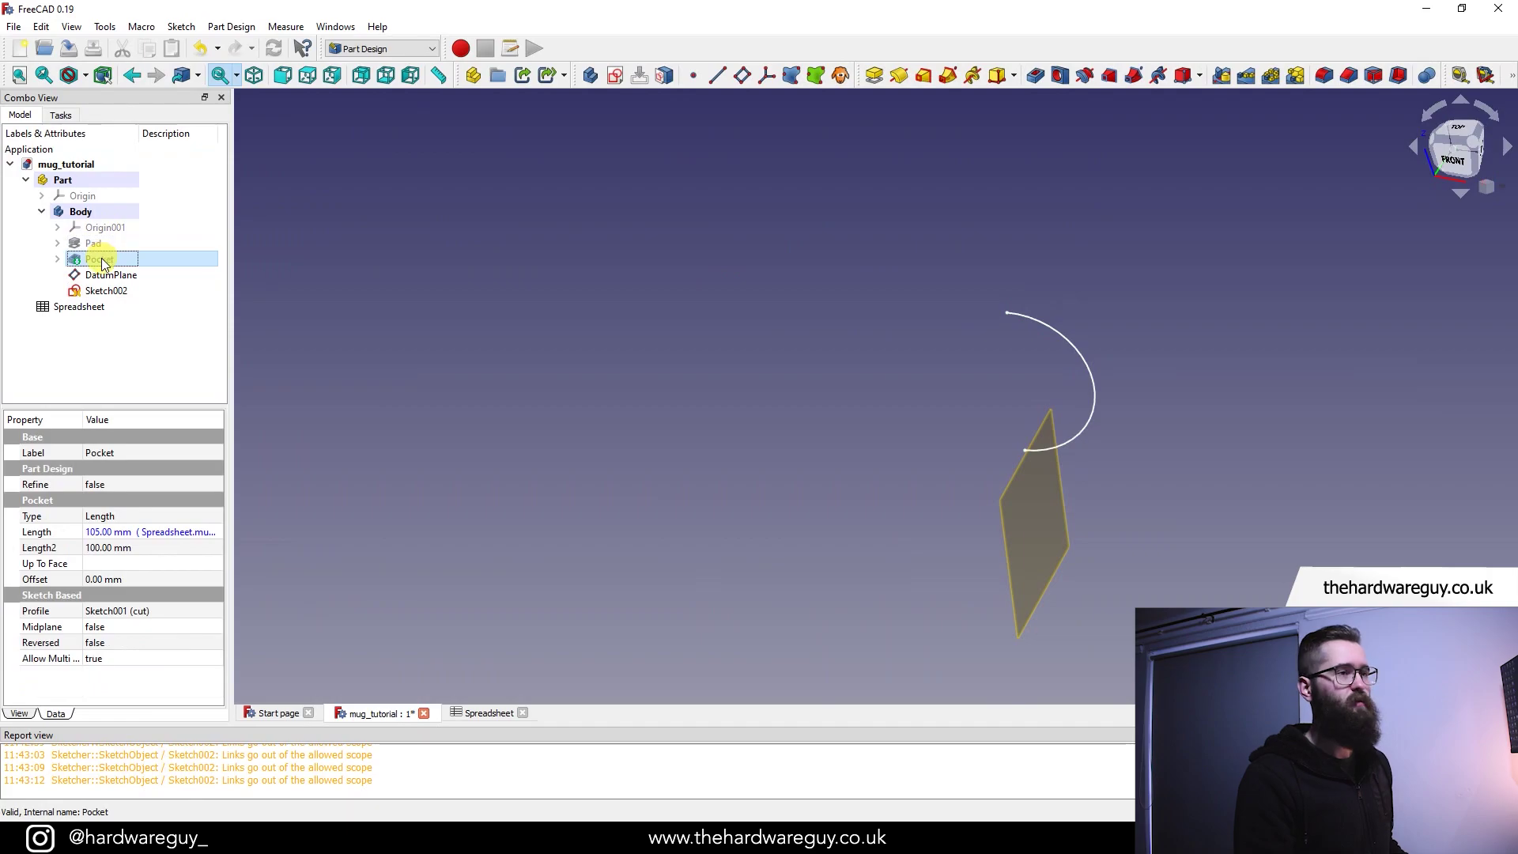
{"action": "key", "text": "space"}
{"action": "double_click", "coordinate": [115, 291]}
{"action": "middle_click_drag", "start_coordinate": [955, 452], "coordinate": [971, 190]}
{"action": "scroll", "coordinate": [979, 277], "scroll_direction": "up", "scroll_amount": 2}
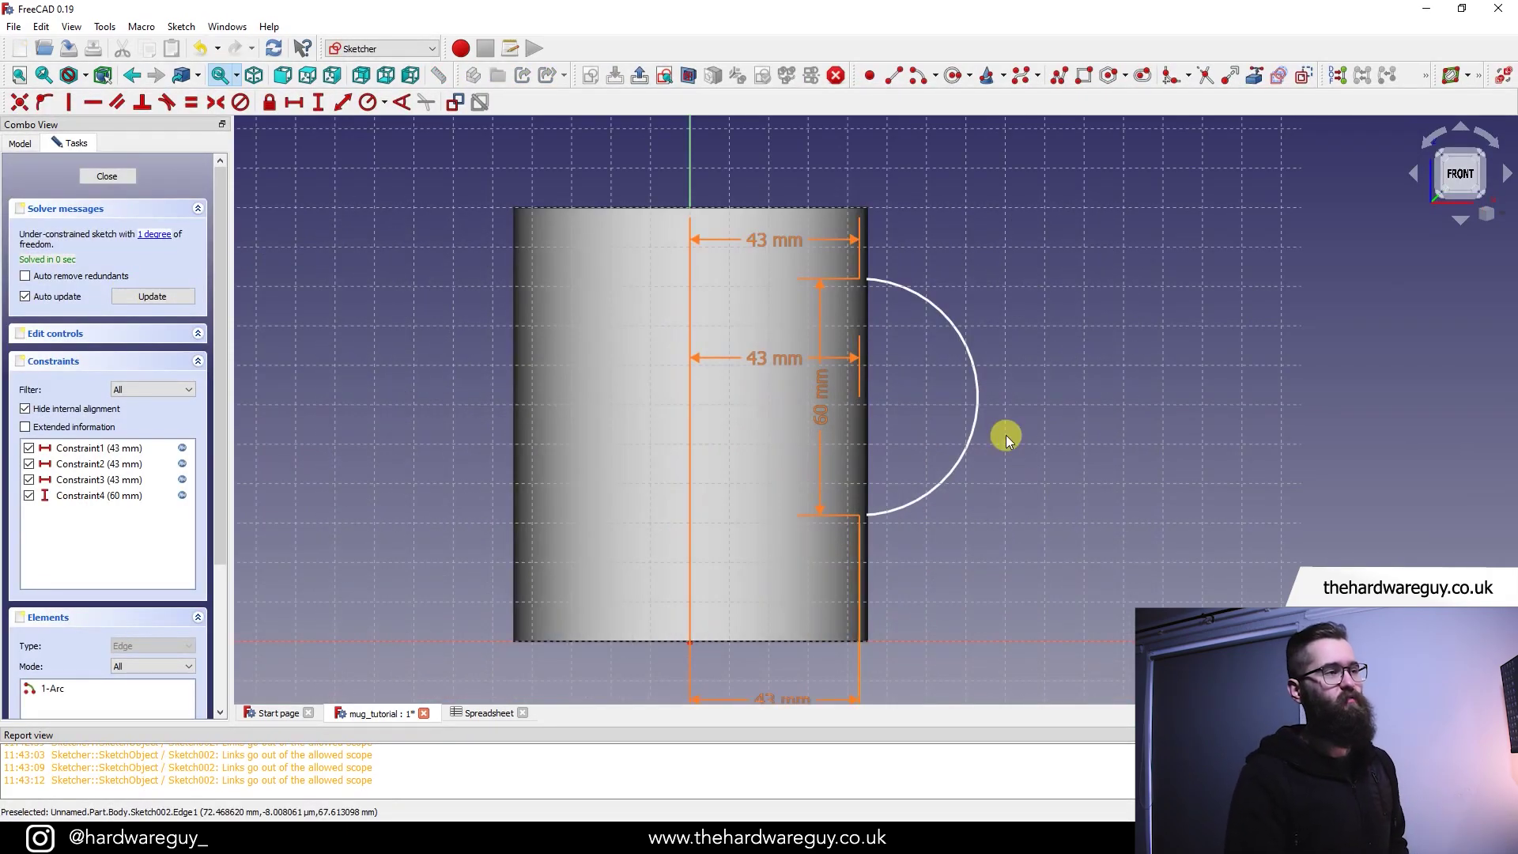
{"action": "mouse_move", "coordinate": [981, 402]}
{"action": "left_mouse_down"}
{"action": "mouse_move", "coordinate": [970, 477]}
{"action": "mouse_move", "coordinate": [972, 366]}
{"action": "mouse_move", "coordinate": [988, 437]}
{"action": "mouse_move", "coordinate": [979, 417]}
{"action": "mouse_move", "coordinate": [973, 452]}
{"action": "mouse_move", "coordinate": [962, 406]}
{"action": "mouse_move", "coordinate": [980, 408]}
{"action": "left_mouse_up"}
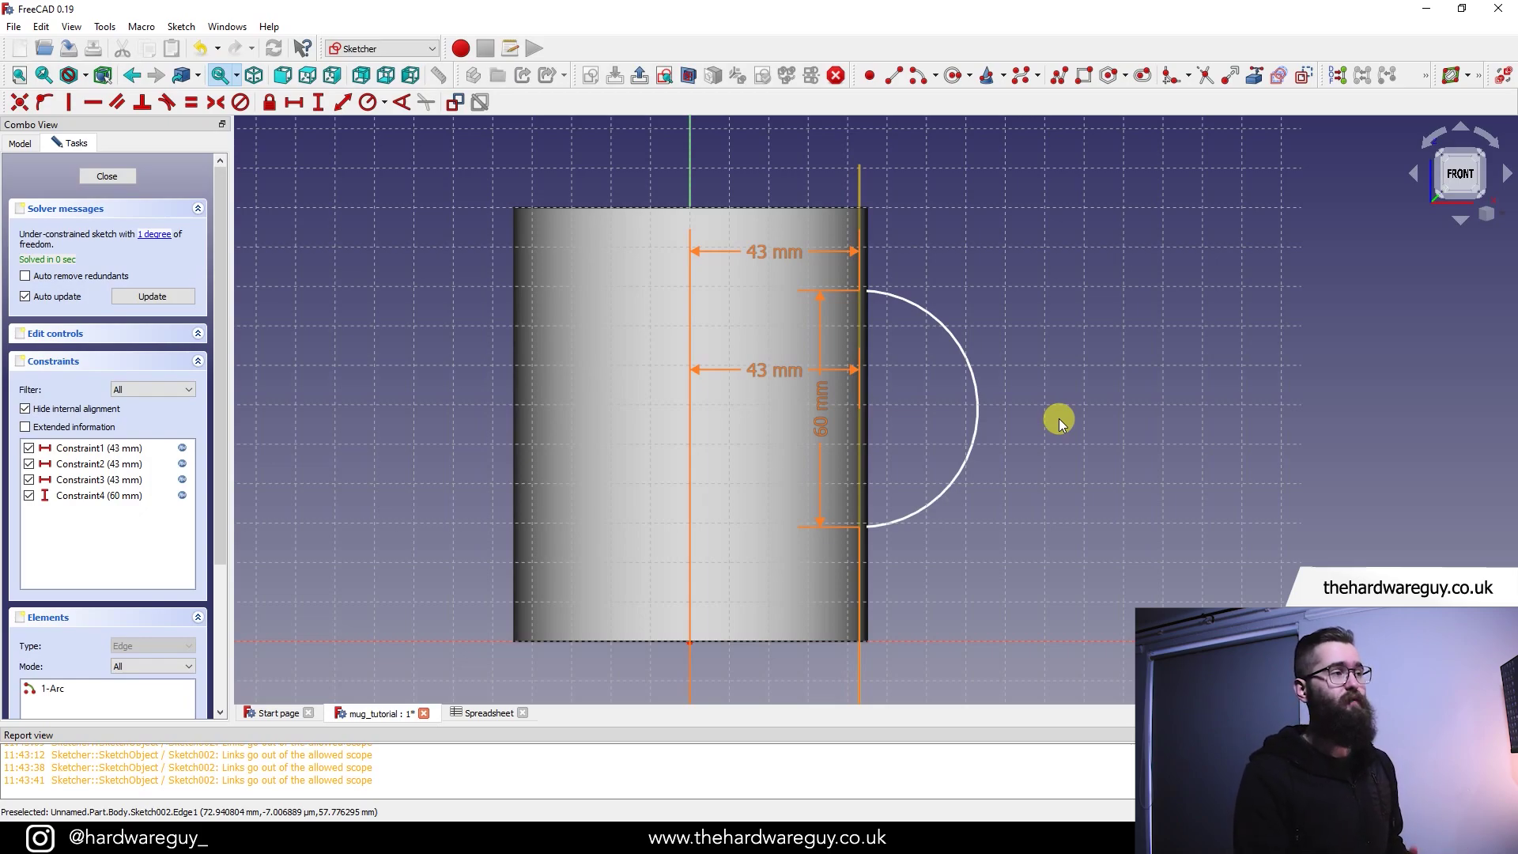
- Close the arc sketch and hide the Pocket again
{"action": "left_click", "coordinate": [89, 177]}
{"action": "left_click", "coordinate": [98, 258]}
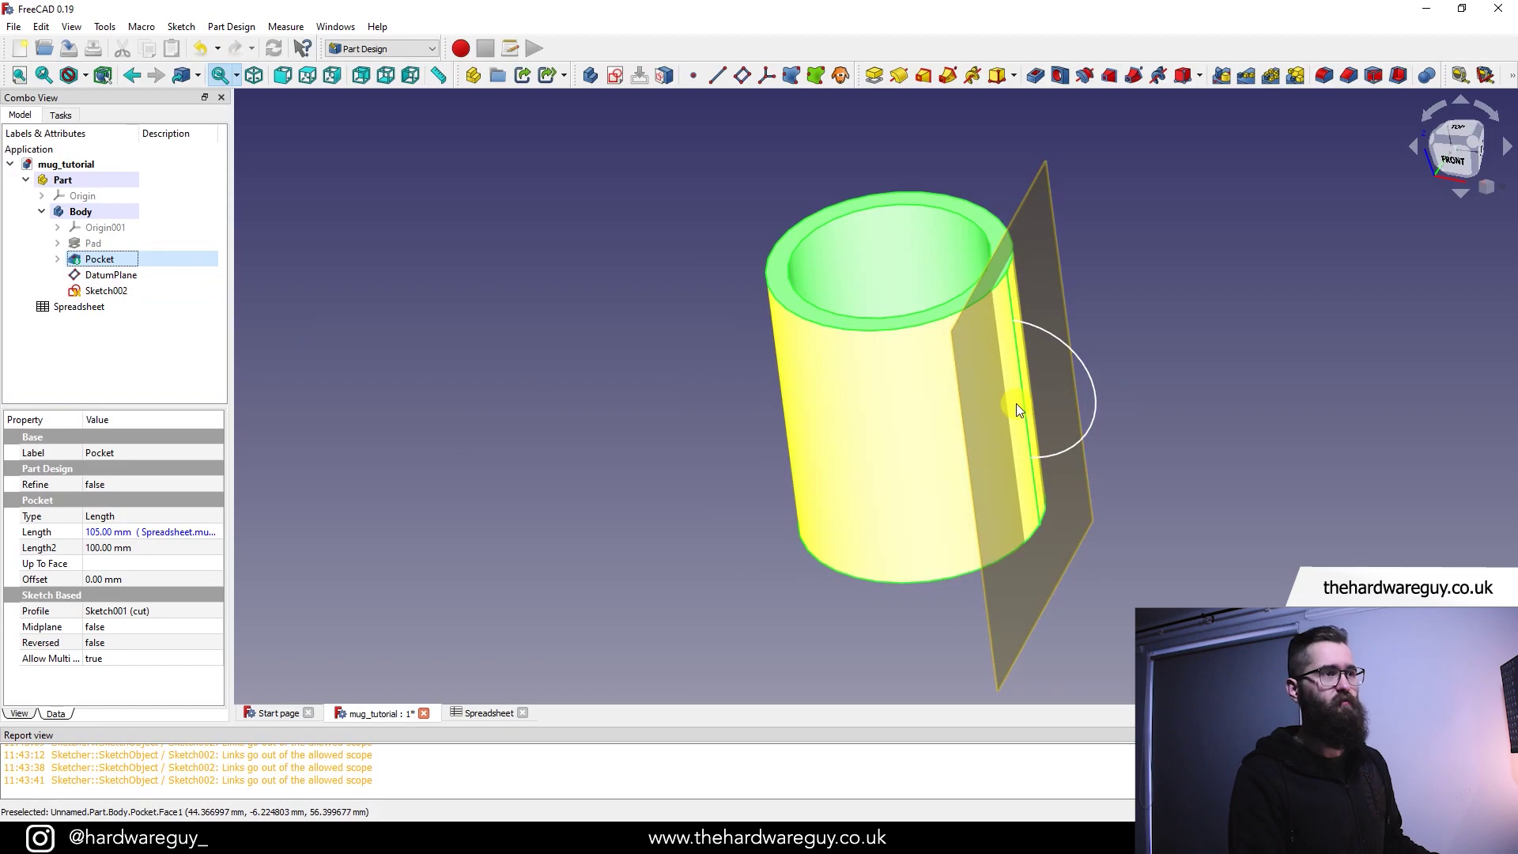
{"action": "key", "text": "space"}
- Rename Sketch002 in the model tree as handle_1
{"action": "left_click", "coordinate": [125, 291]}
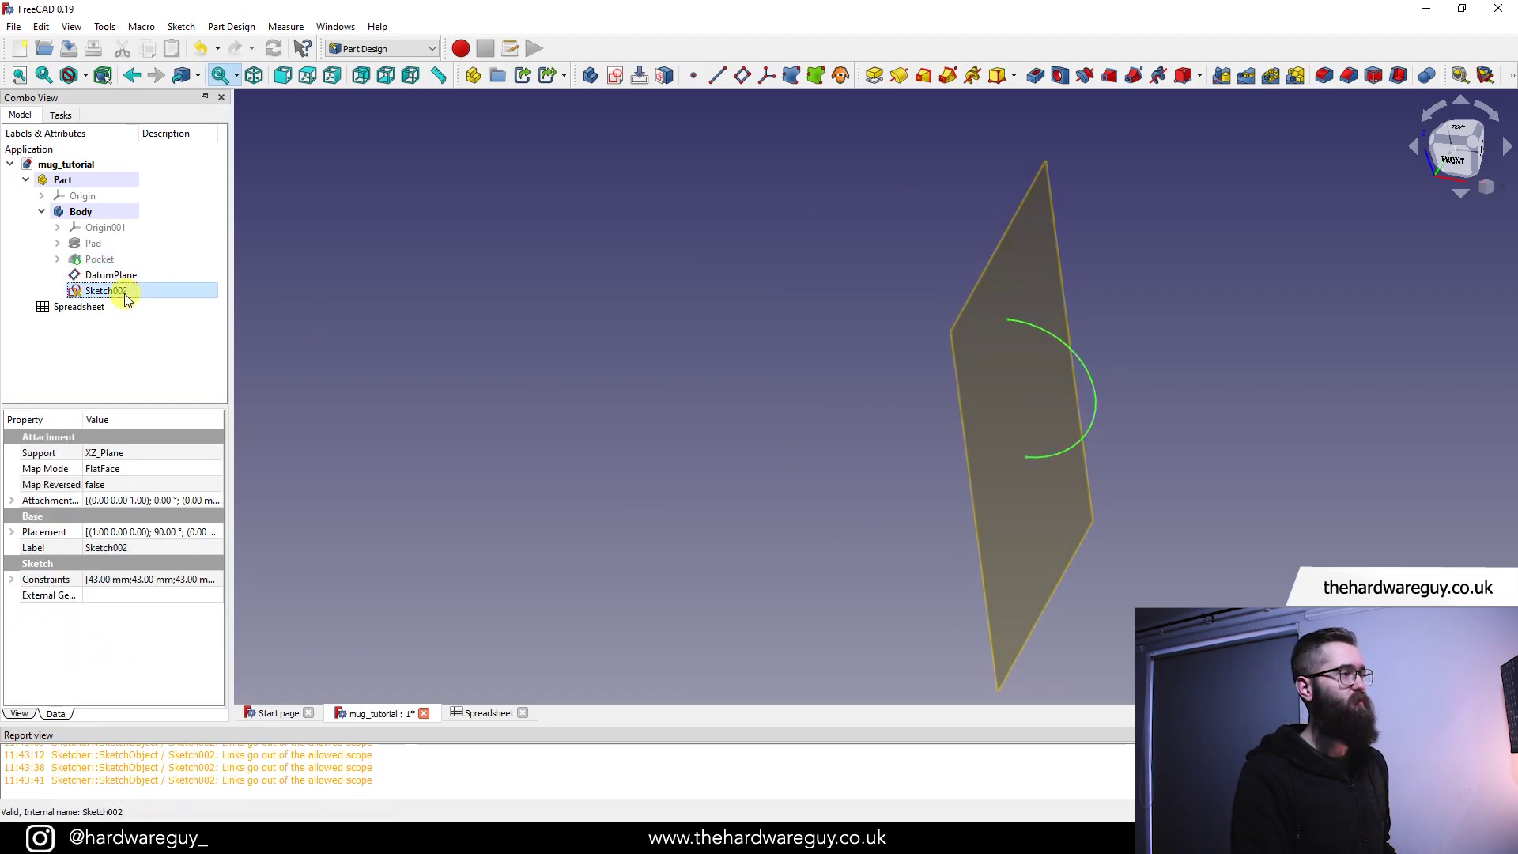
{"action": "right_click", "coordinate": [125, 293]}
{"action": "left_click", "coordinate": [190, 578]}
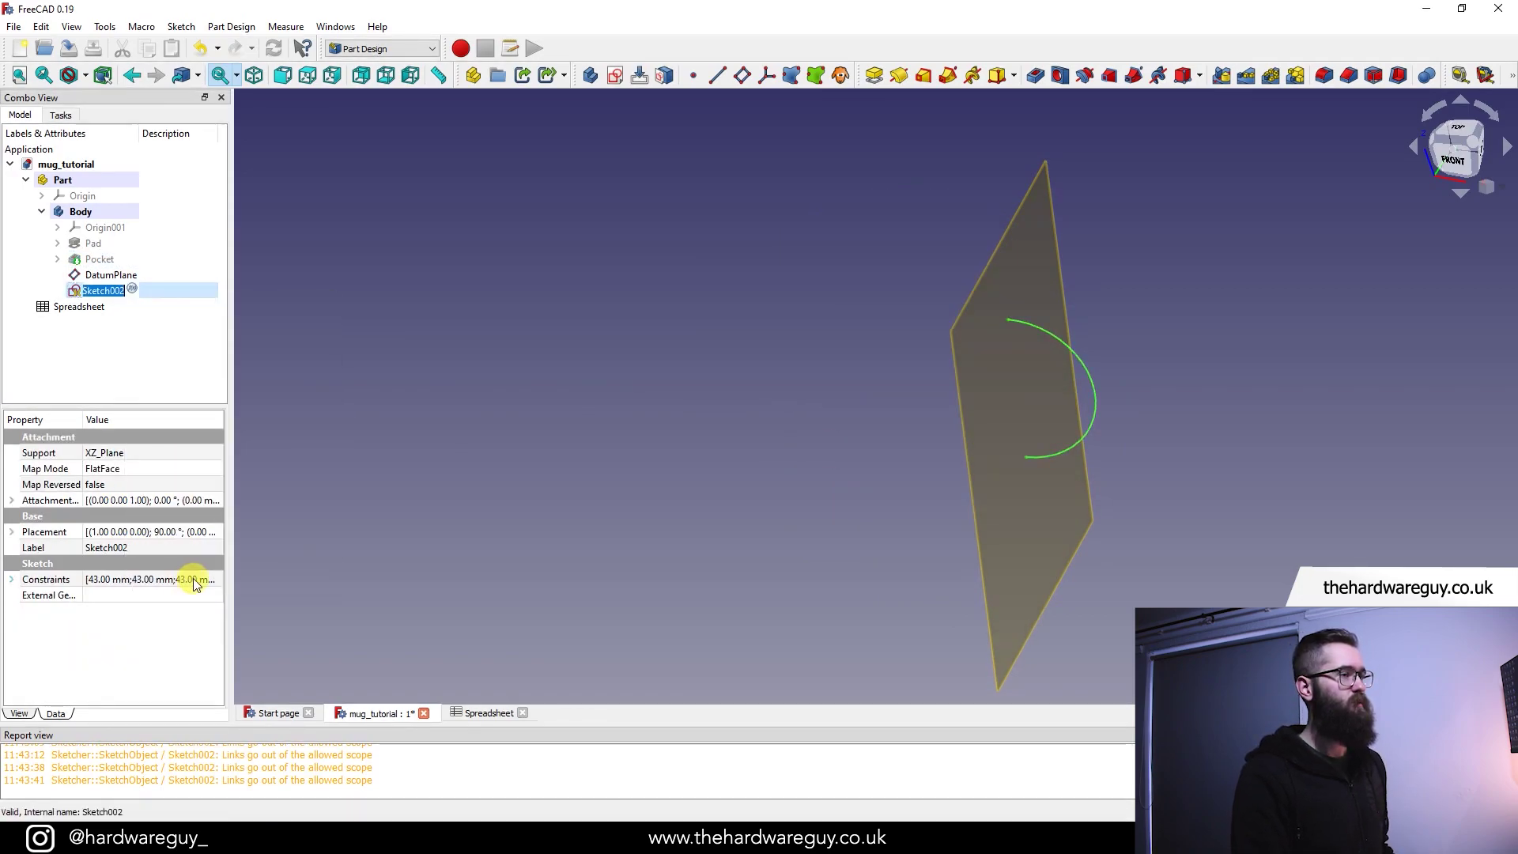
{"action": "type", "text": "handle"}
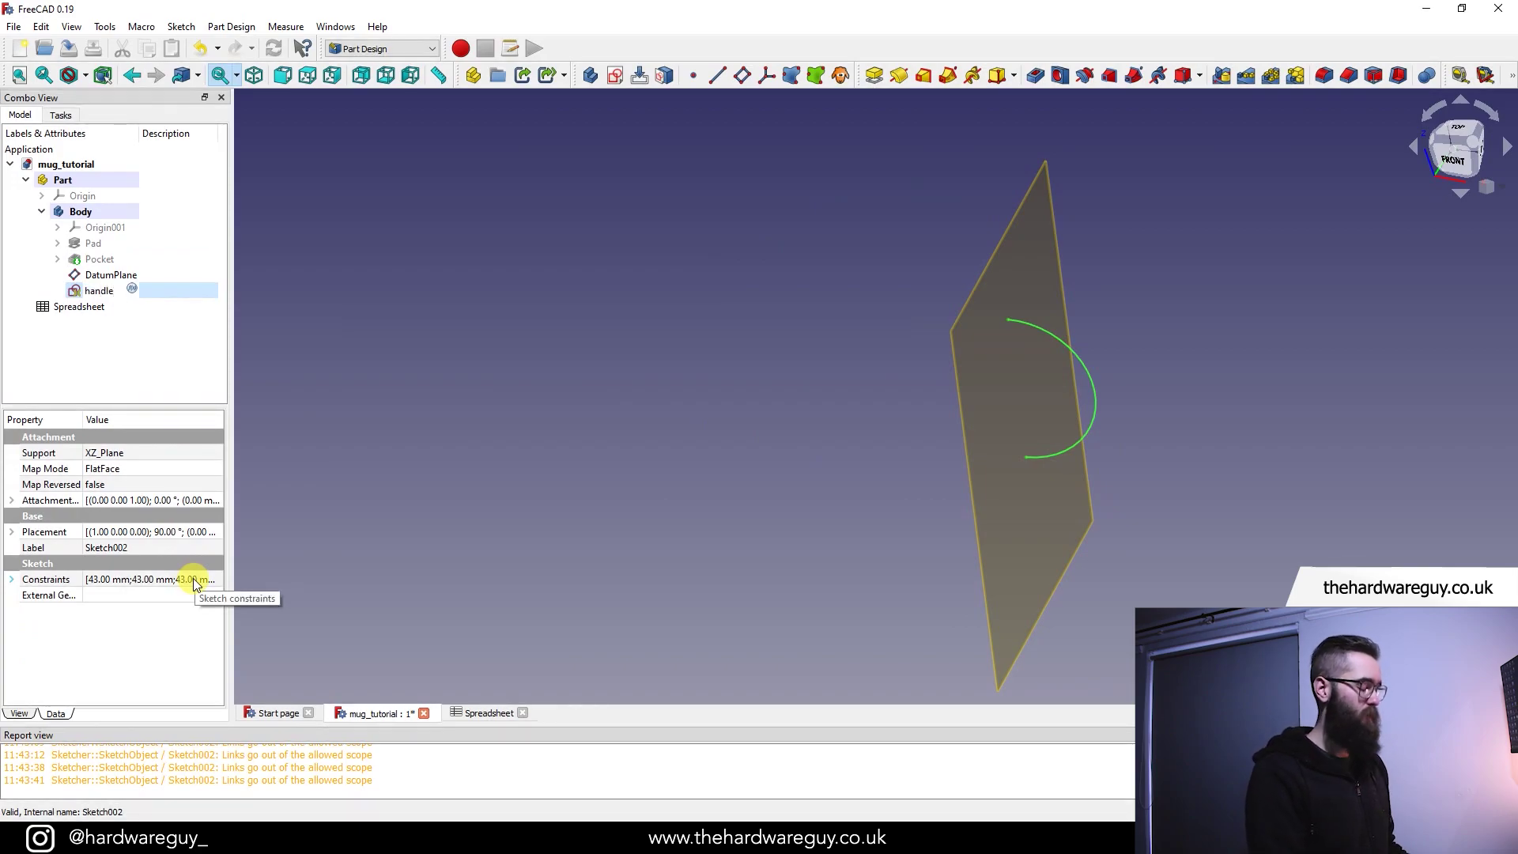
{"action": "key", "text": "Return"}
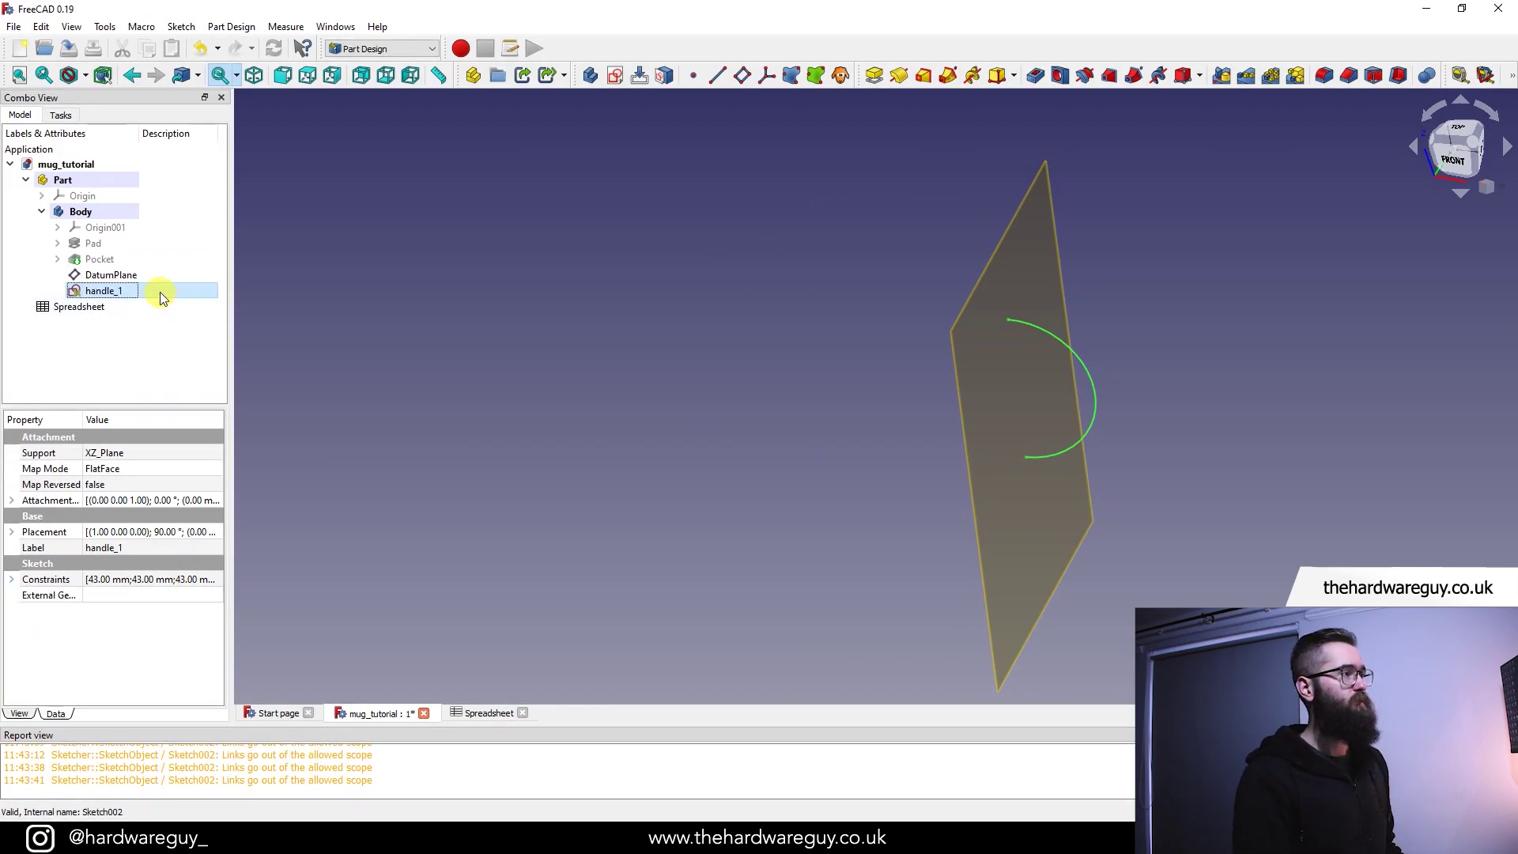
- Reopen the handle_1 sketch and add a vertical distance constraint between the arc's lower endpoint and the origin
{"action": "double_click", "coordinate": [153, 292]}
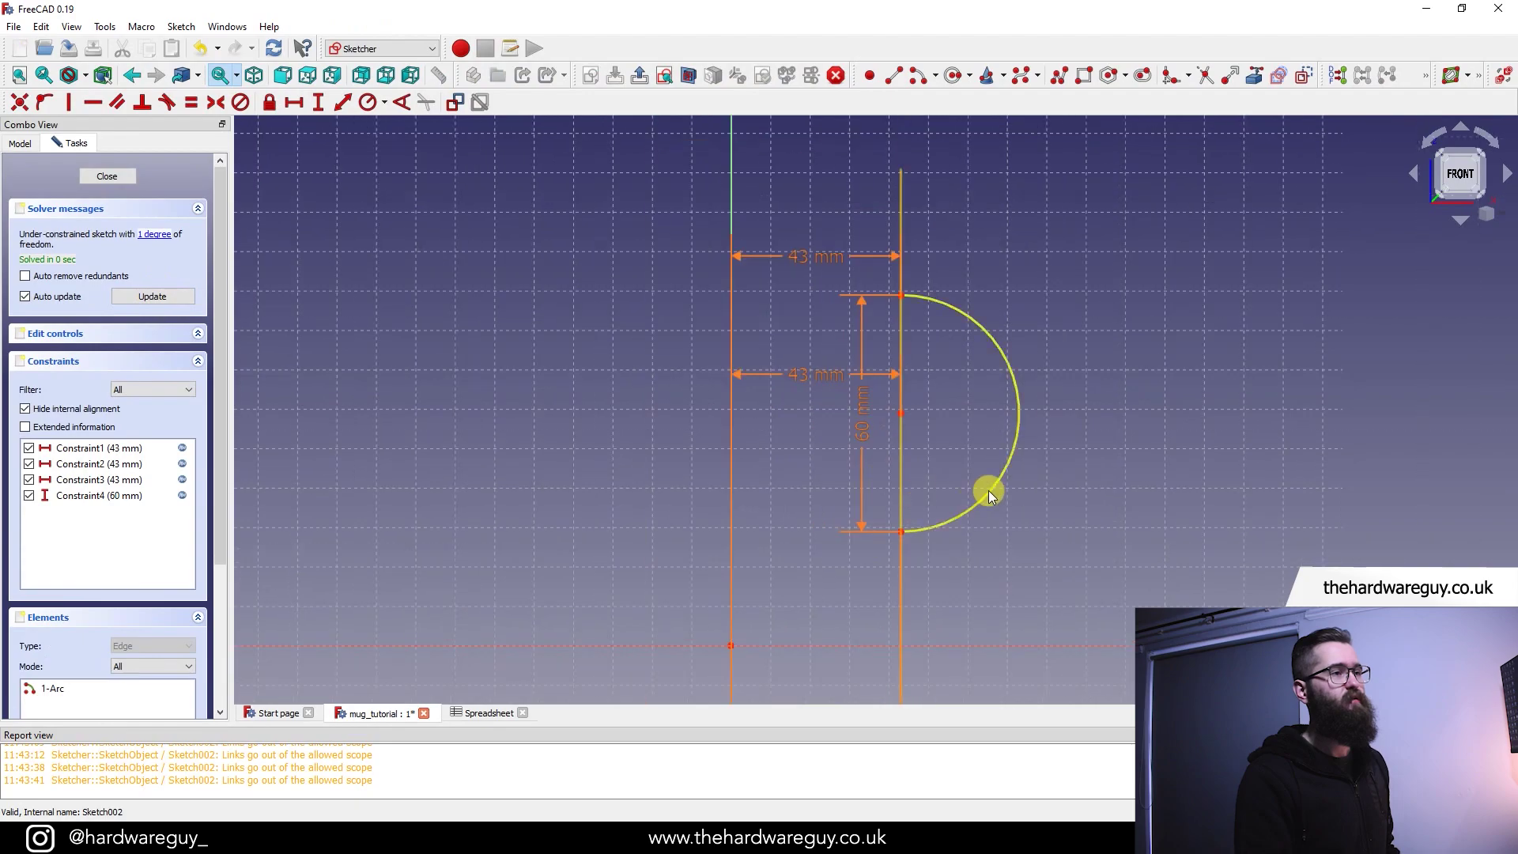
{"action": "left_click", "coordinate": [319, 106]}
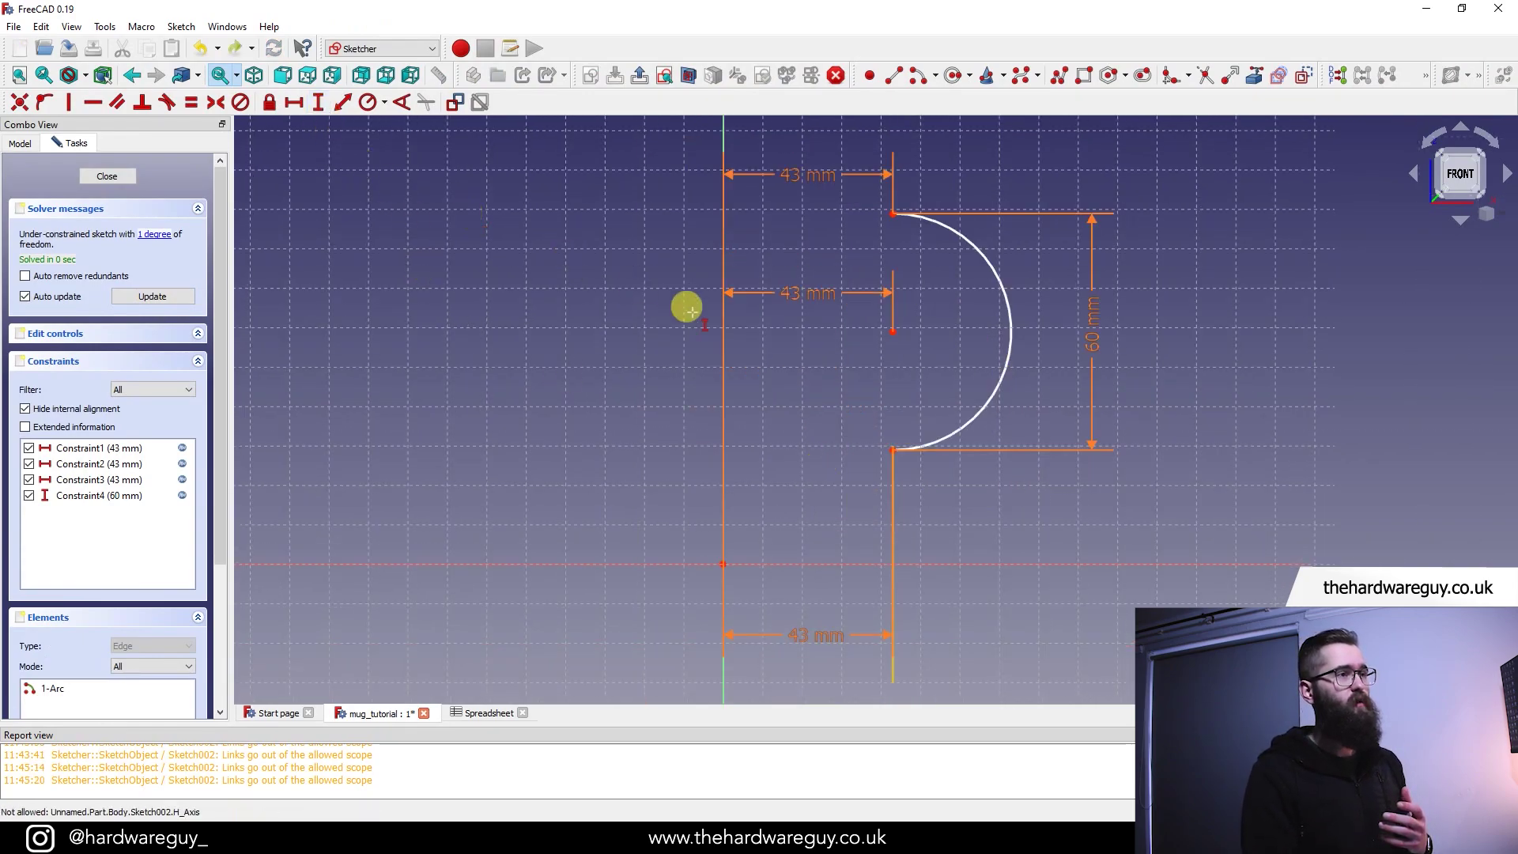
{"action": "left_click", "coordinate": [892, 449]}
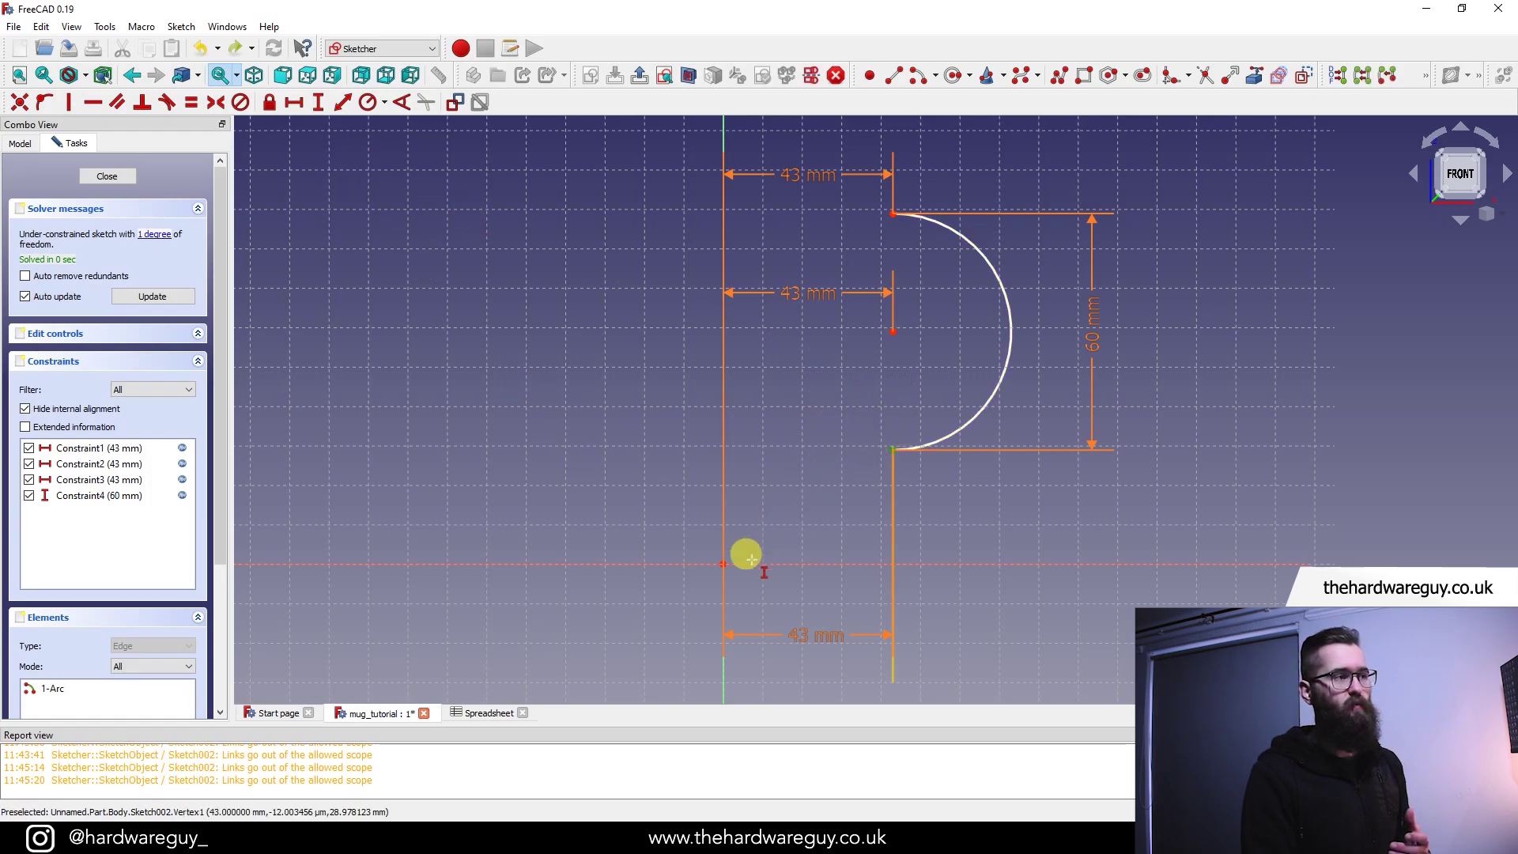
{"action": "left_click", "coordinate": [725, 566]}
{"action": "left_click_drag", "start_coordinate": [804, 549], "coordinate": [1032, 518]}
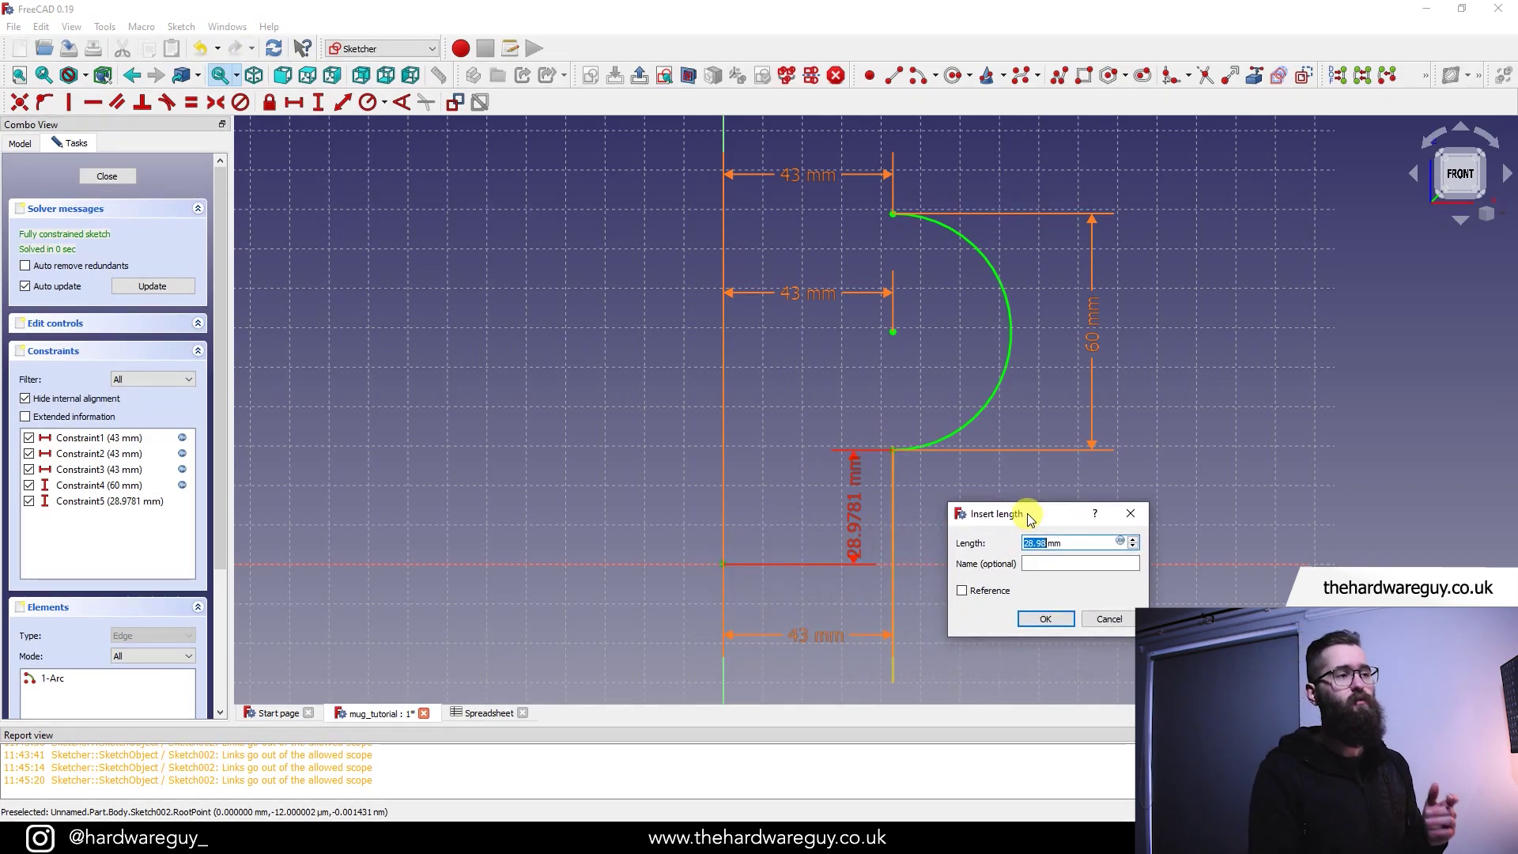
- Enter the formula (Spreadsheet.mug_height - Spreadsheet.handle_length) for the vertical distance from the origin to the arc's lower endpoint
{"action": "left_click", "coordinate": [1121, 542]}
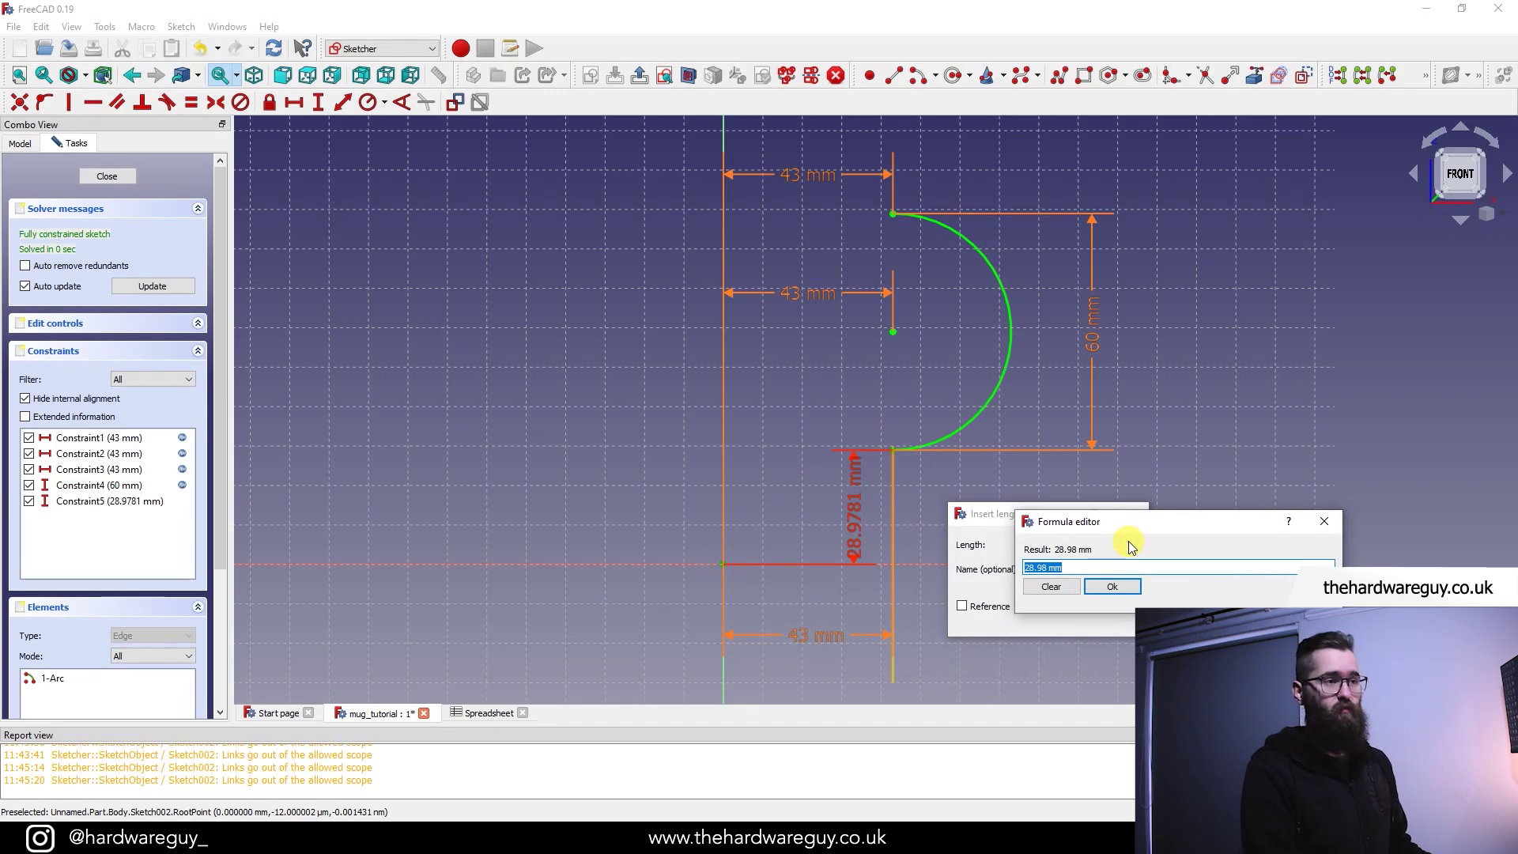
{"action": "type", "text": "("}
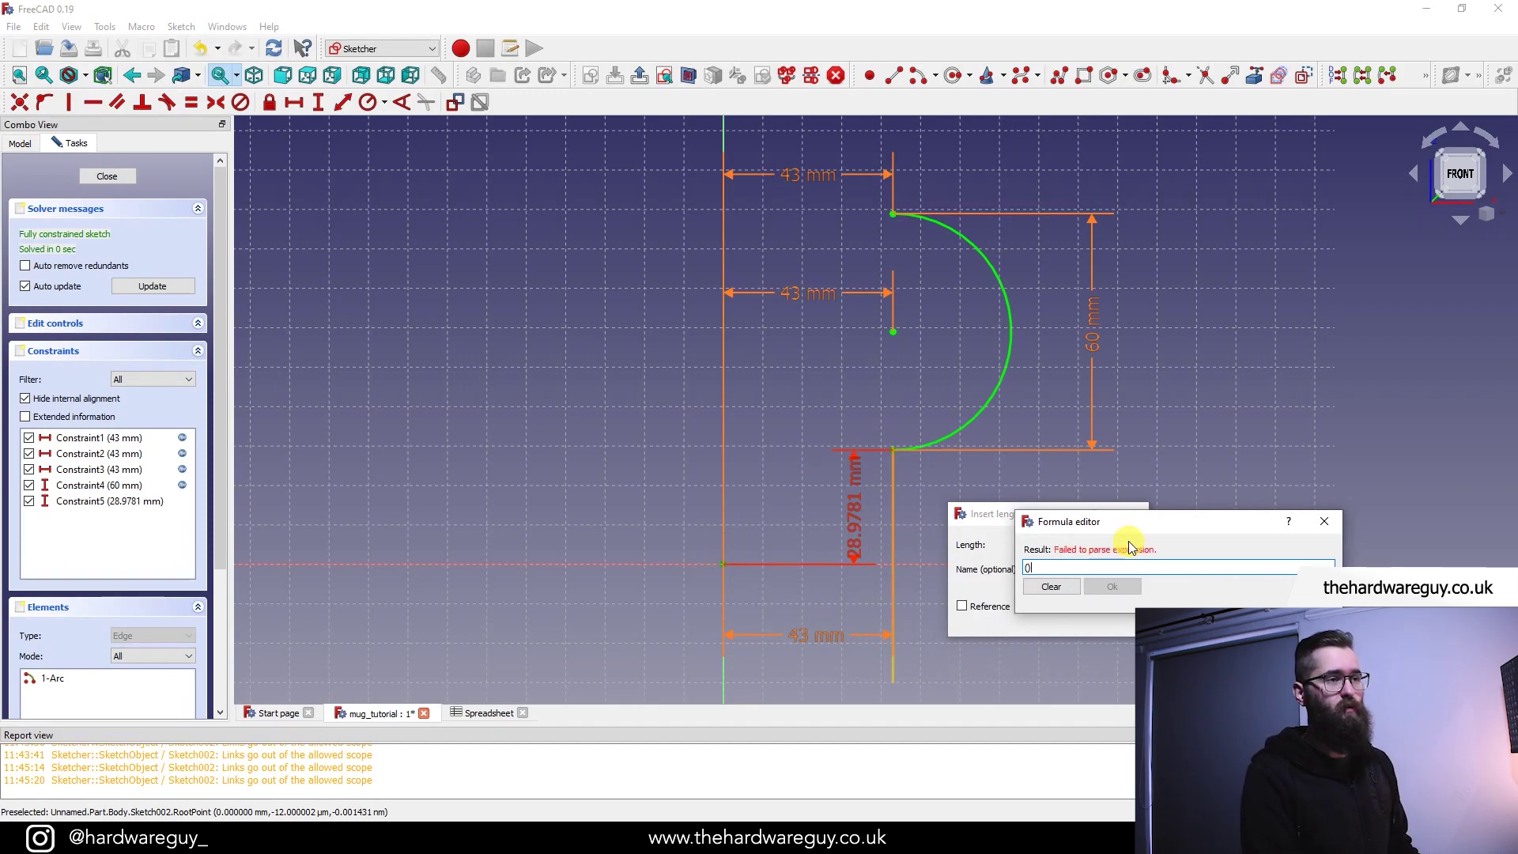
{"action": "type", "text": "Spreadsheet."}
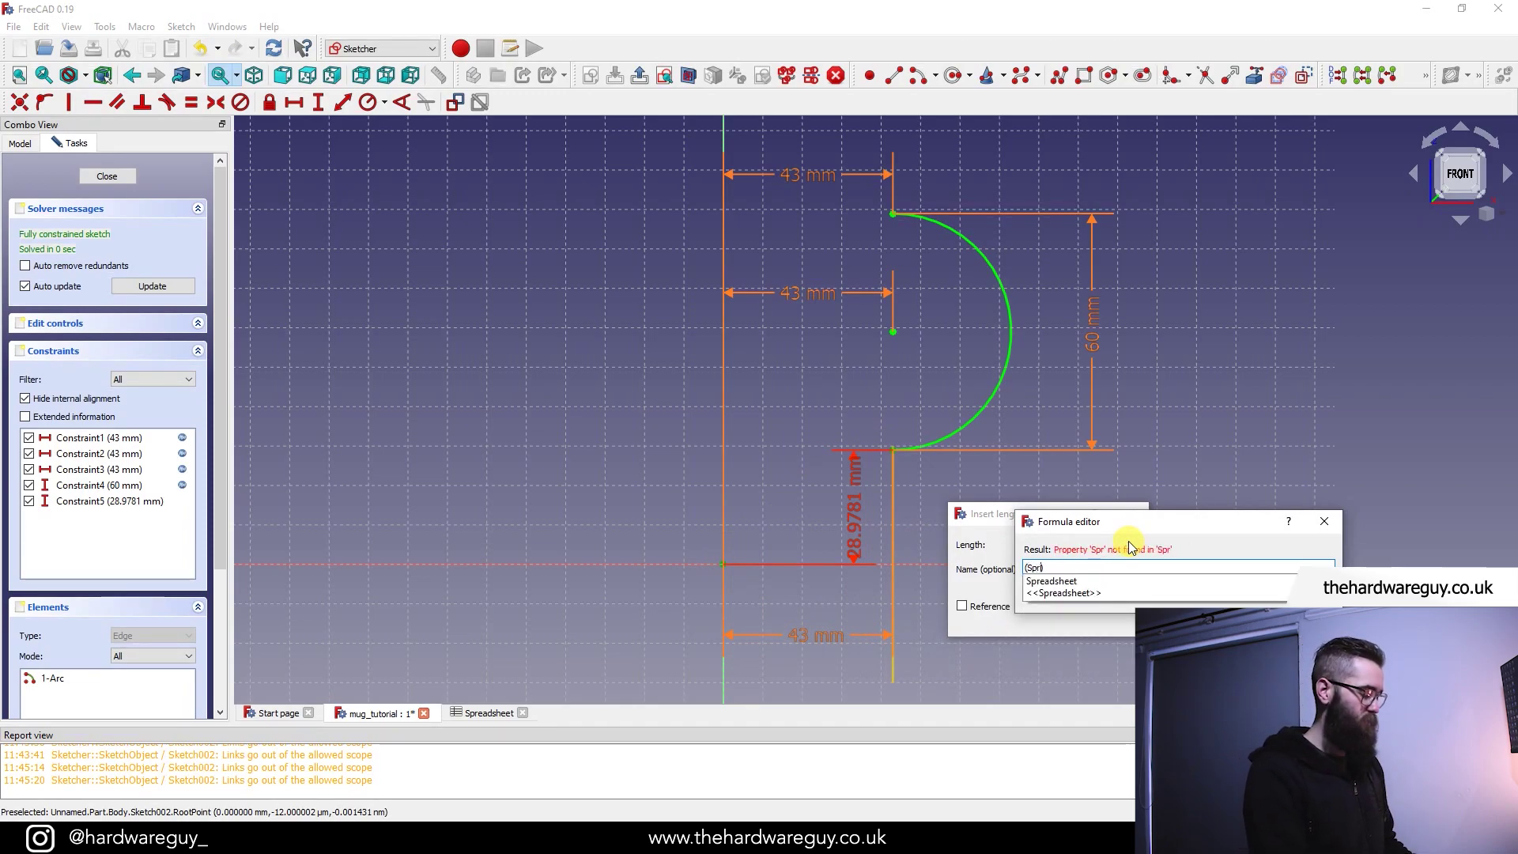
{"action": "key", "text": "Escape"}
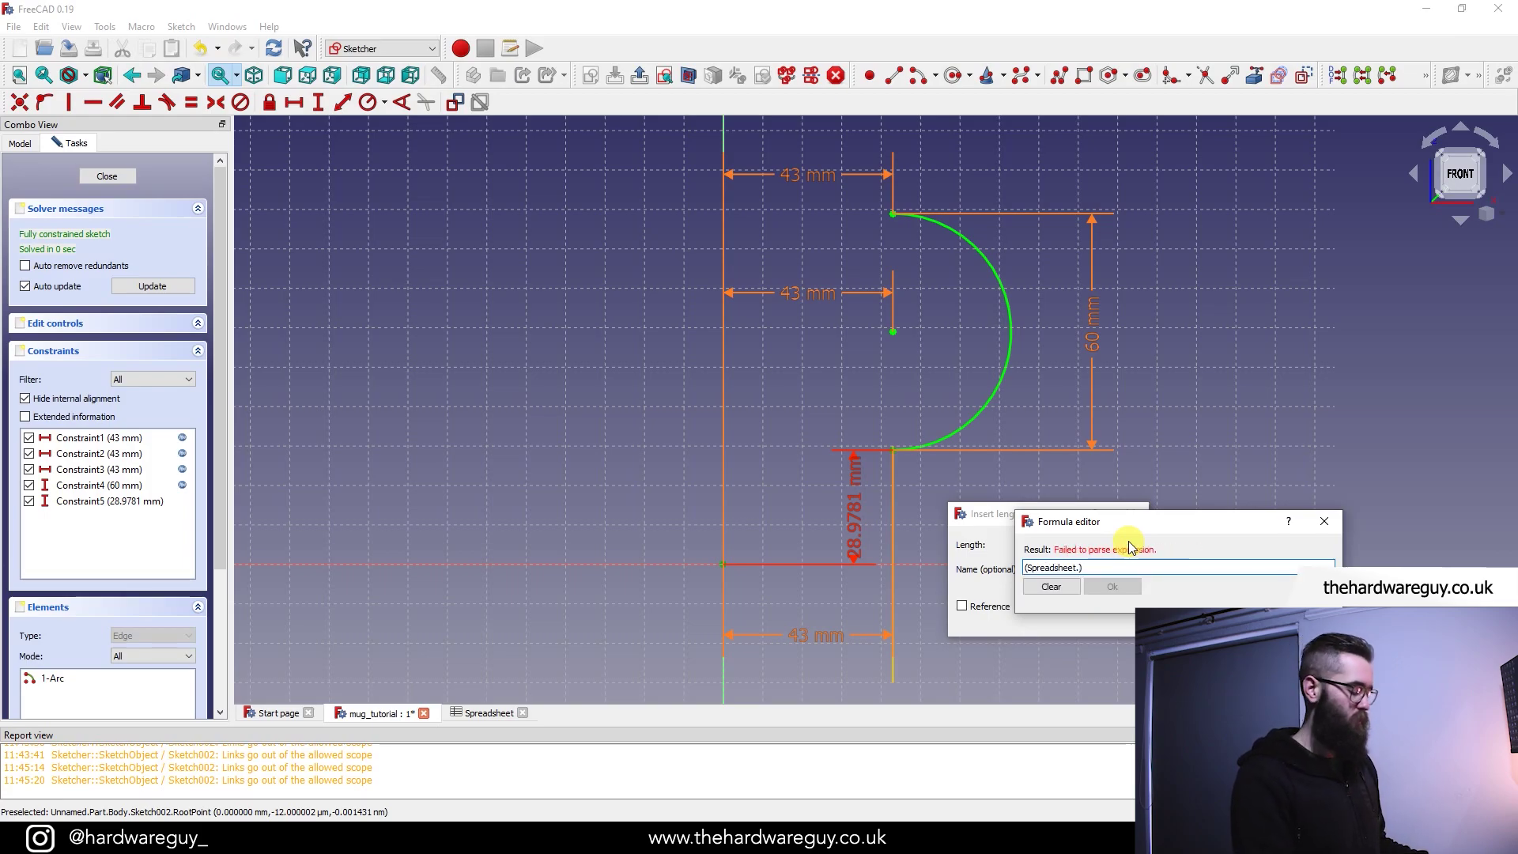
{"action": "type", "text": "mug"}
{"action": "key", "text": "Down"}
{"action": "key", "text": "Down"}
{"action": "key", "text": "Down"}
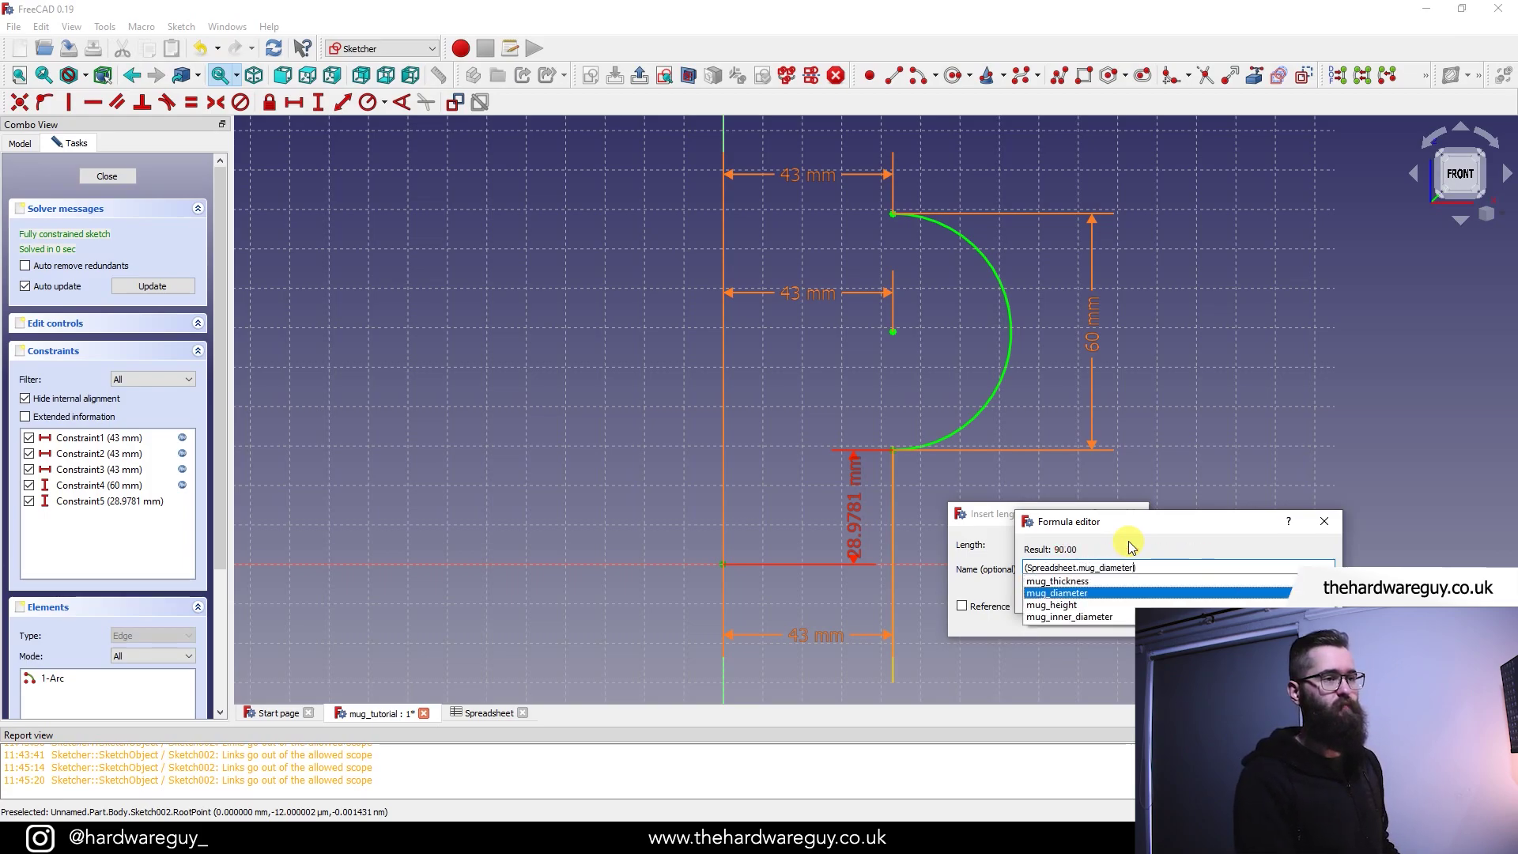
{"action": "key", "text": "Return"}
{"action": "type", "text": "- Spreadsheet."}
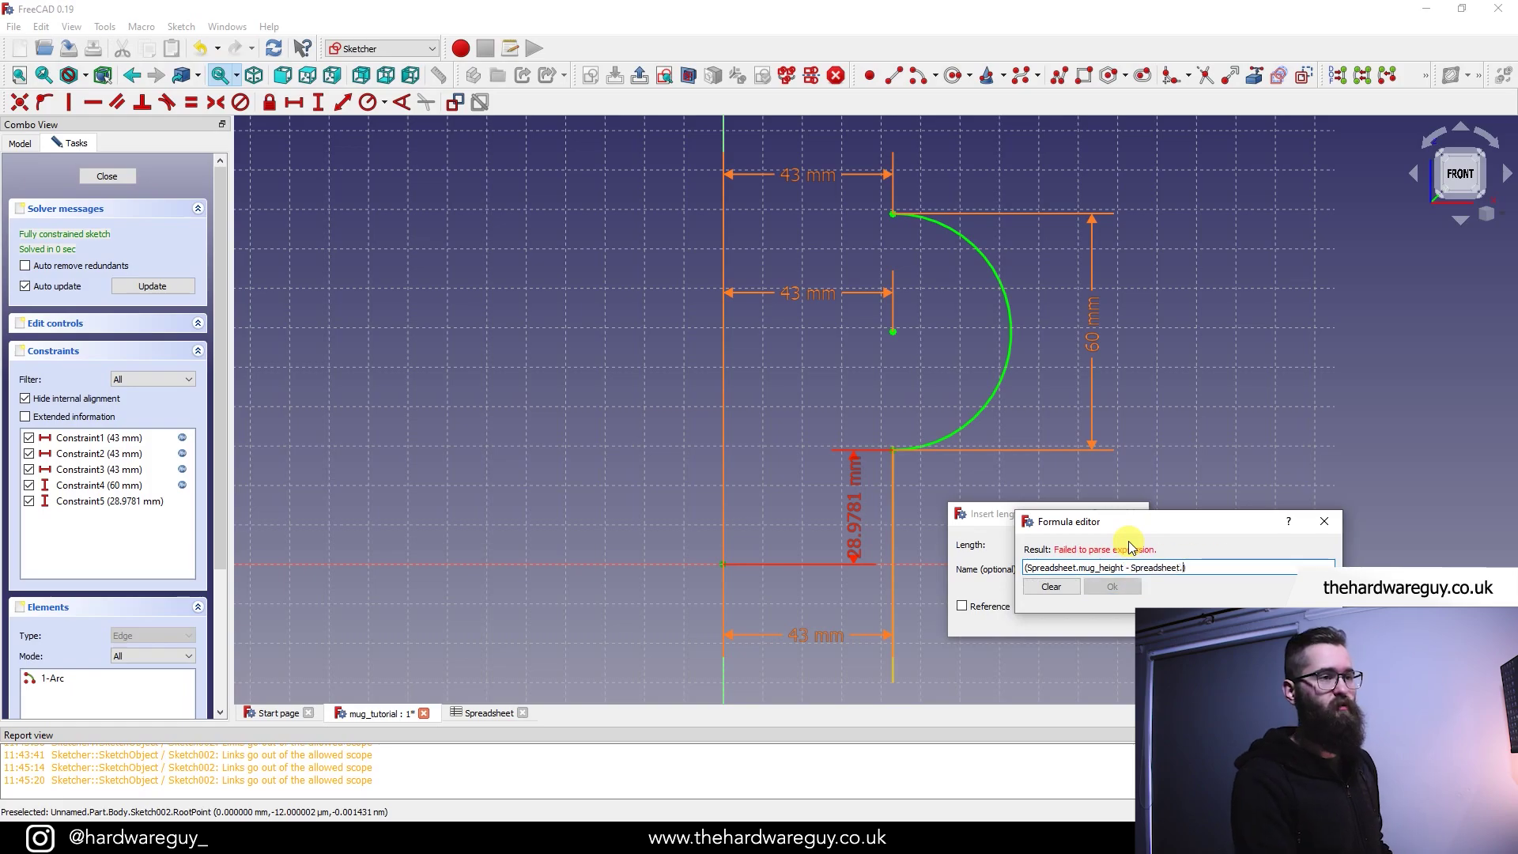
{"action": "type", "text": "hand"}
{"action": "key", "text": "Down"}
{"action": "key", "text": "Return"}
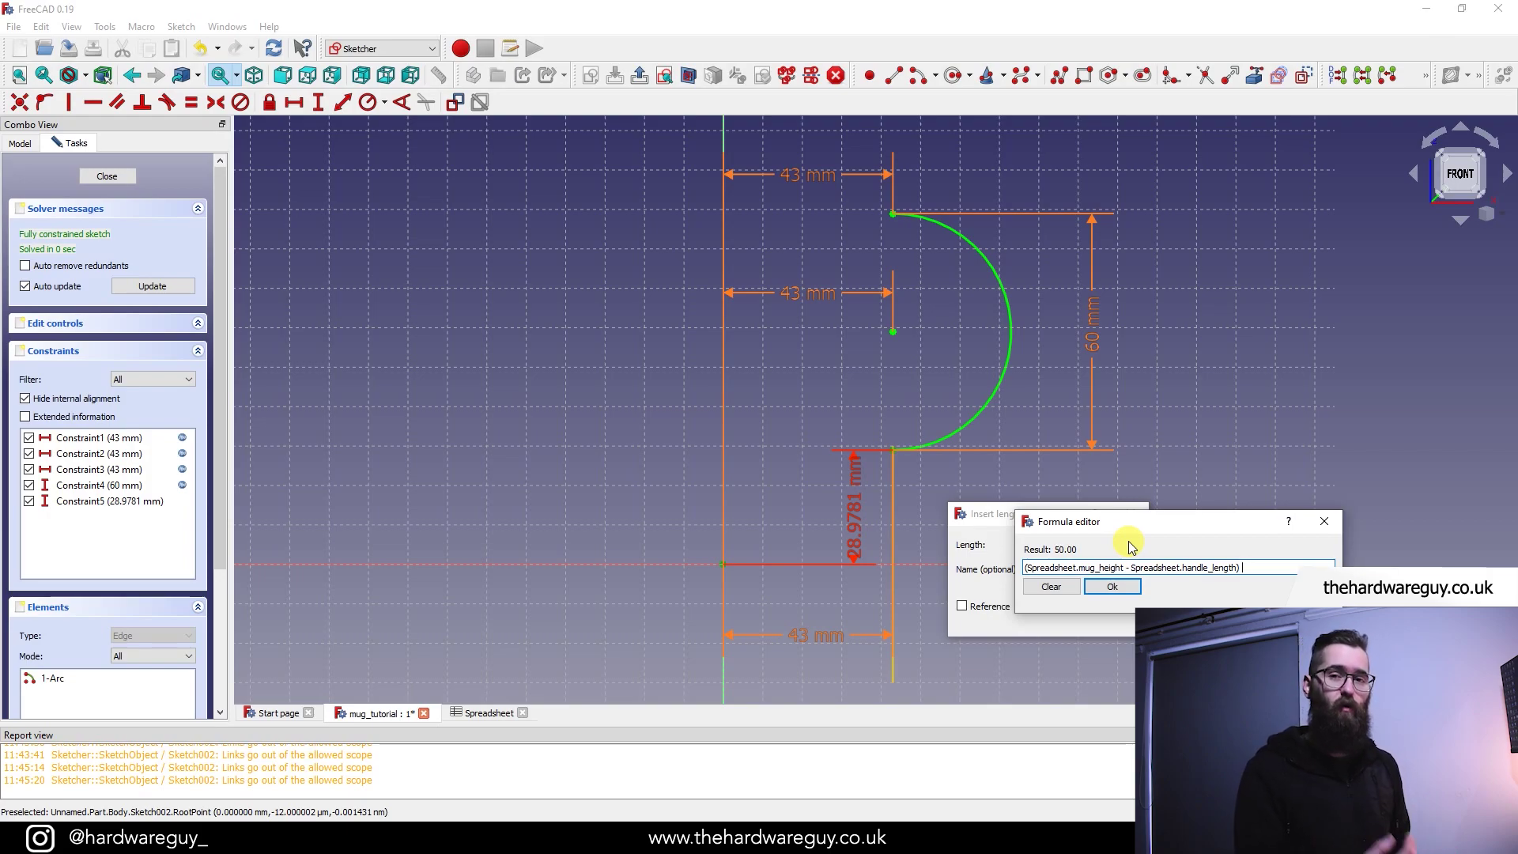
- Constrain the handle arc's lower endpoint 25 mm above the origin with a formula based on Spreadsheet.mug_height minus Spreadsheet.handle_length, and close the sketch
{"action": "left_click", "coordinate": [1111, 585]}
{"action": "left_click", "coordinate": [1064, 619]}
{"action": "scroll", "coordinate": [988, 443], "scroll_direction": "down", "scroll_amount": 3}
{"action": "scroll", "coordinate": [957, 363], "scroll_direction": "up", "scroll_amount": 3}
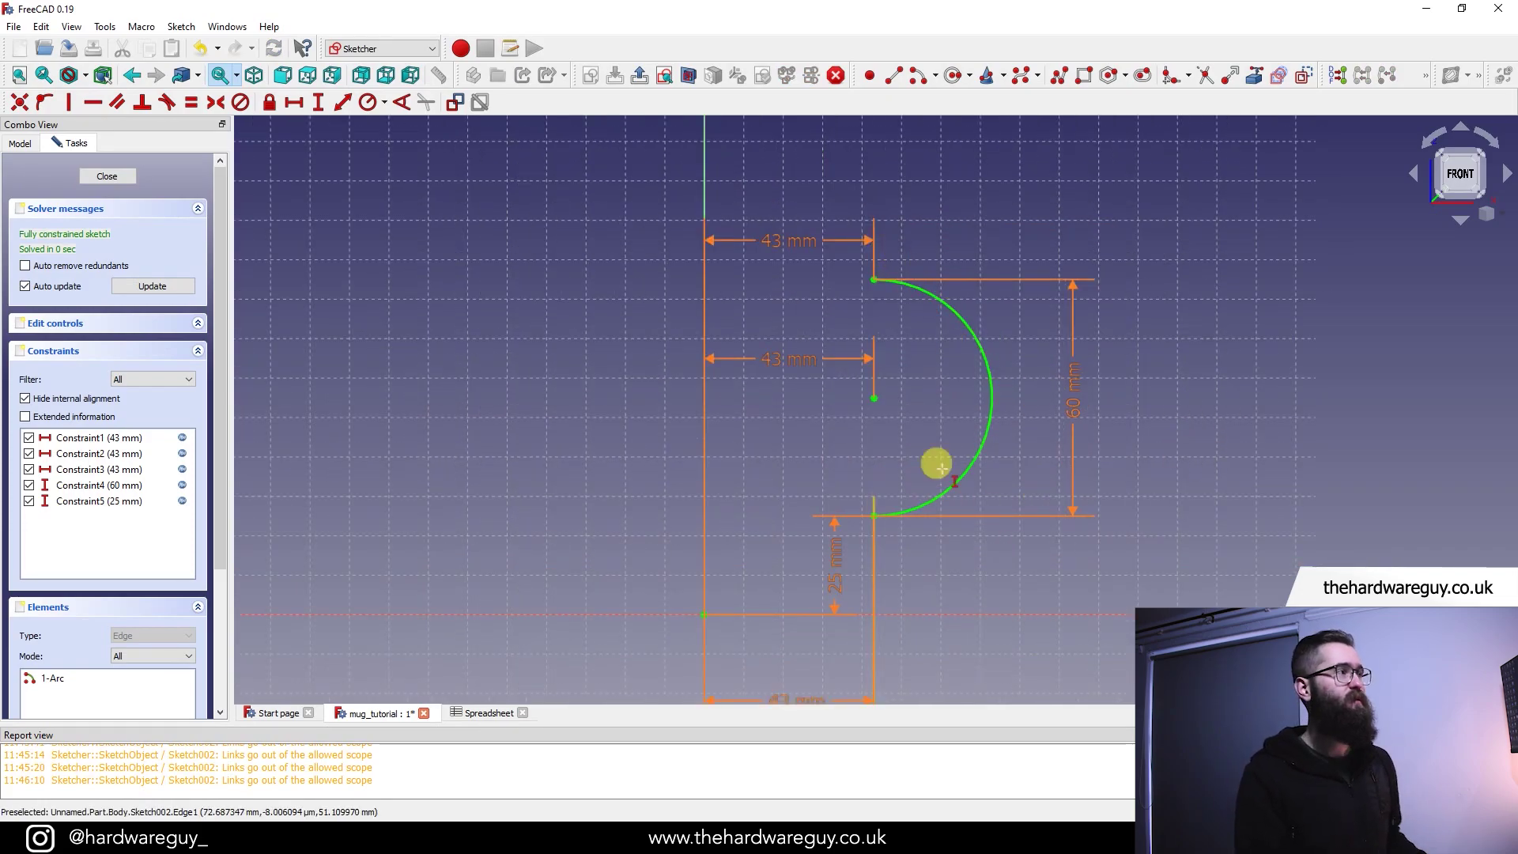
{"action": "left_click", "coordinate": [108, 175]}
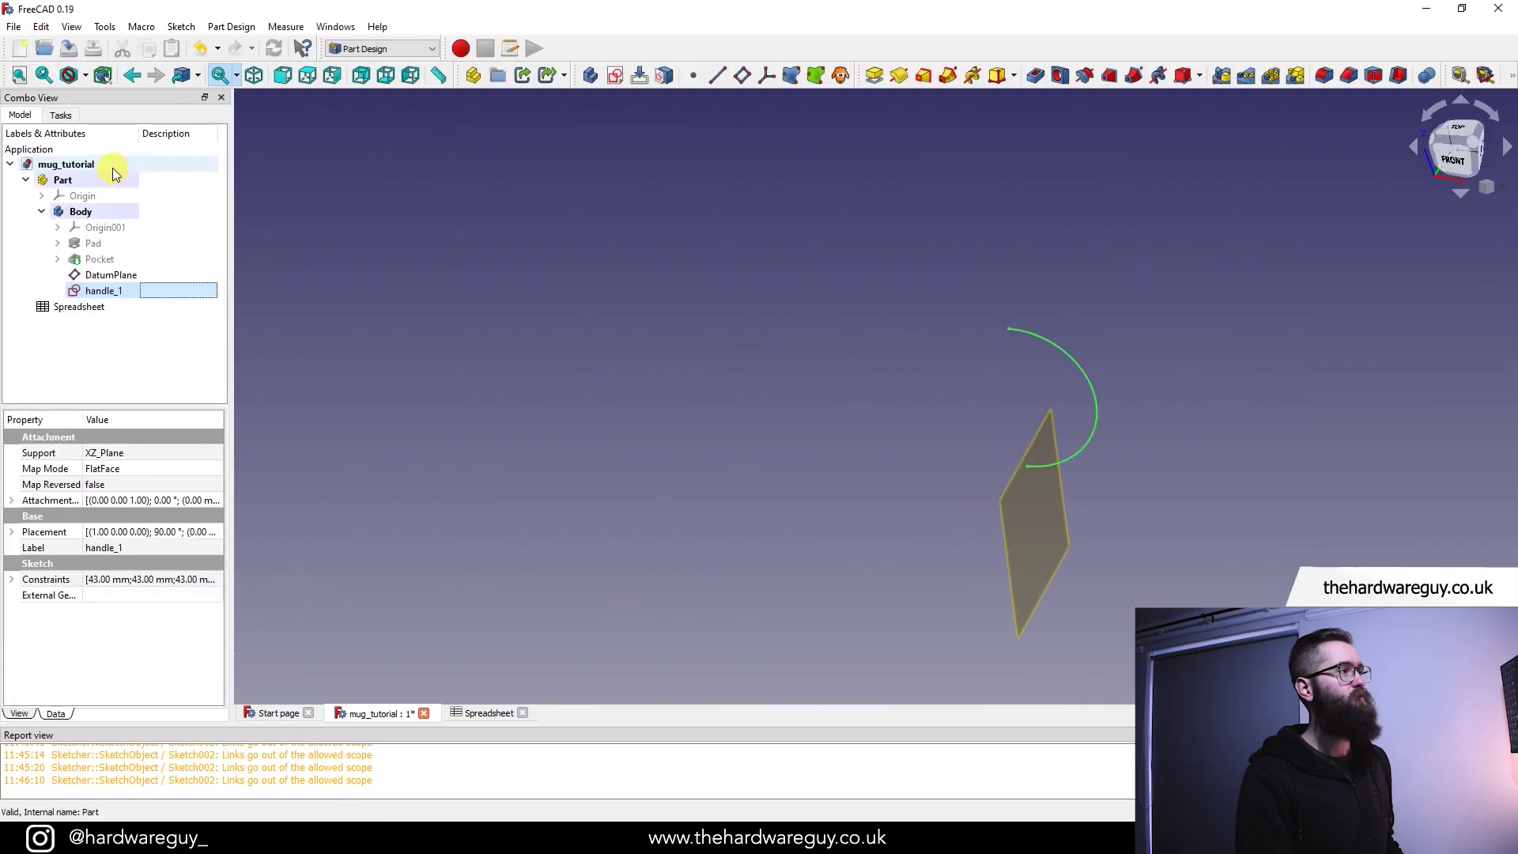
- Show the mug's Pocket and hide the DatumPlane to view the handle arc against the mug body
{"action": "left_click", "coordinate": [100, 260]}
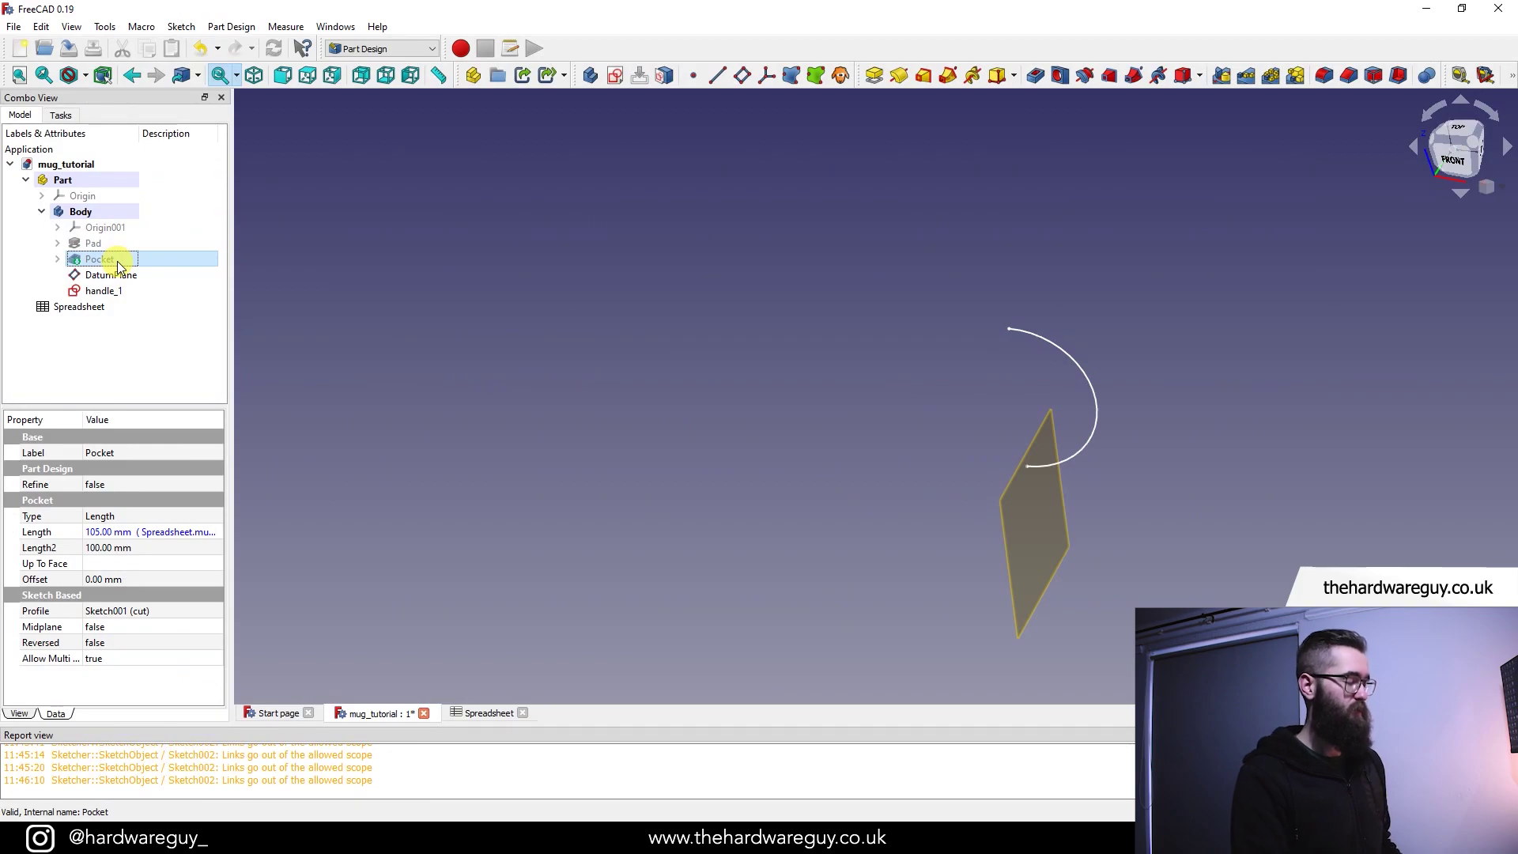
{"action": "key", "text": "space"}
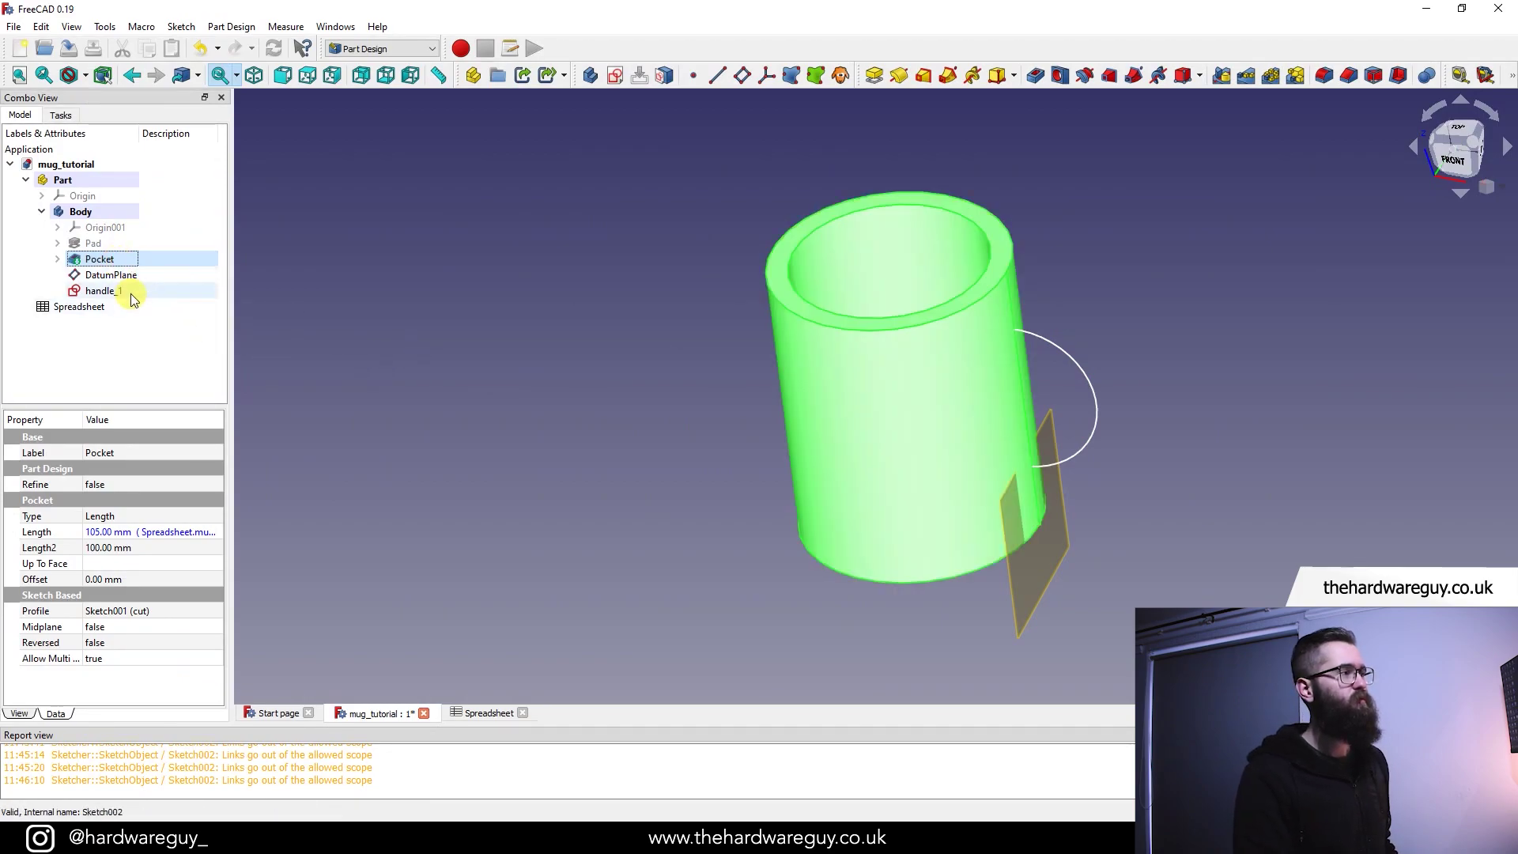
{"action": "left_click", "coordinate": [125, 283]}
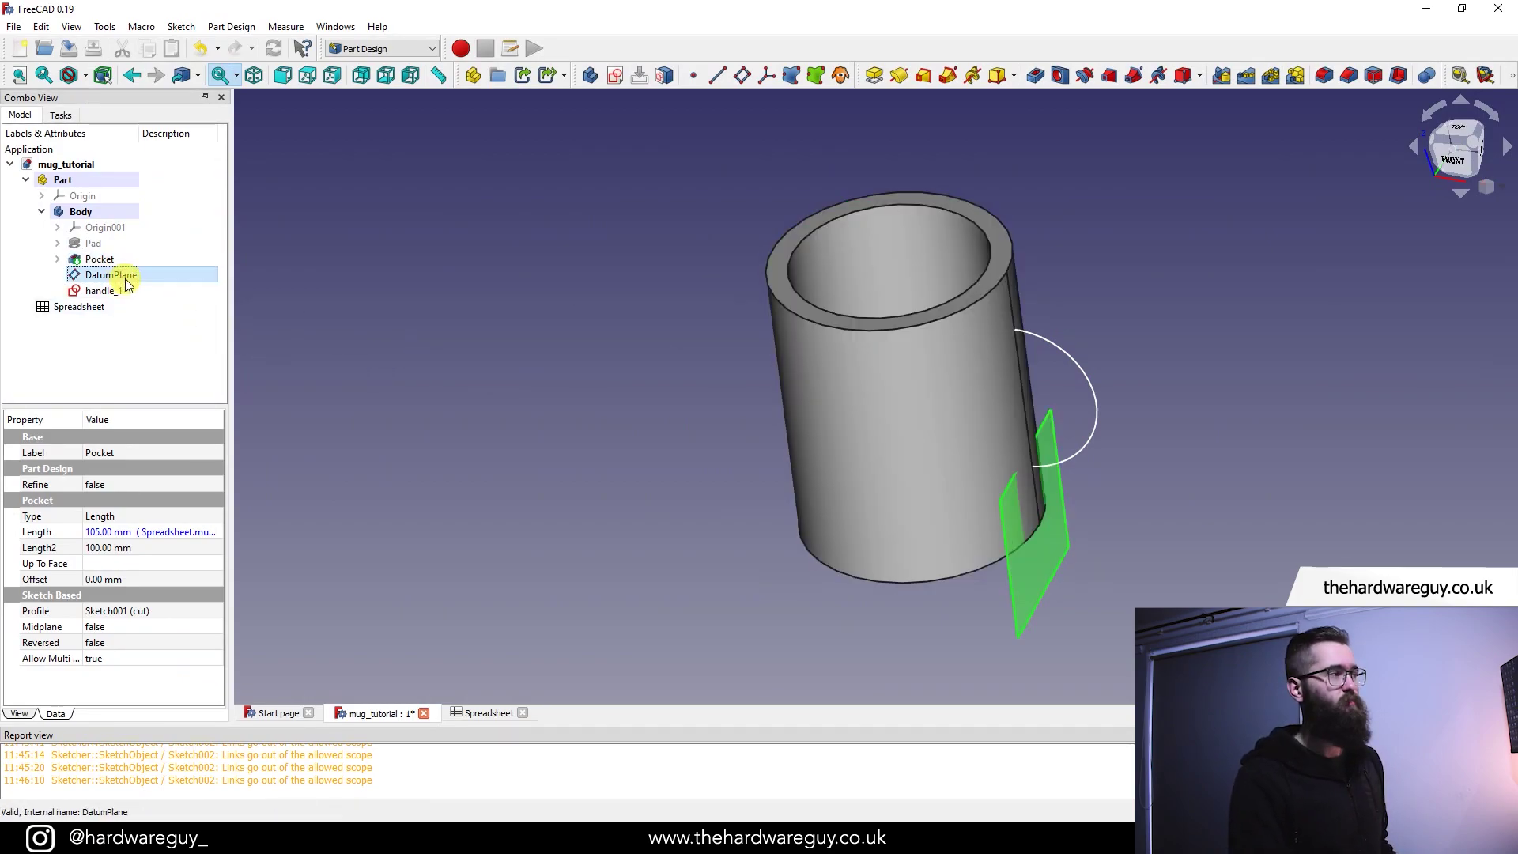
{"action": "key", "text": "space"}
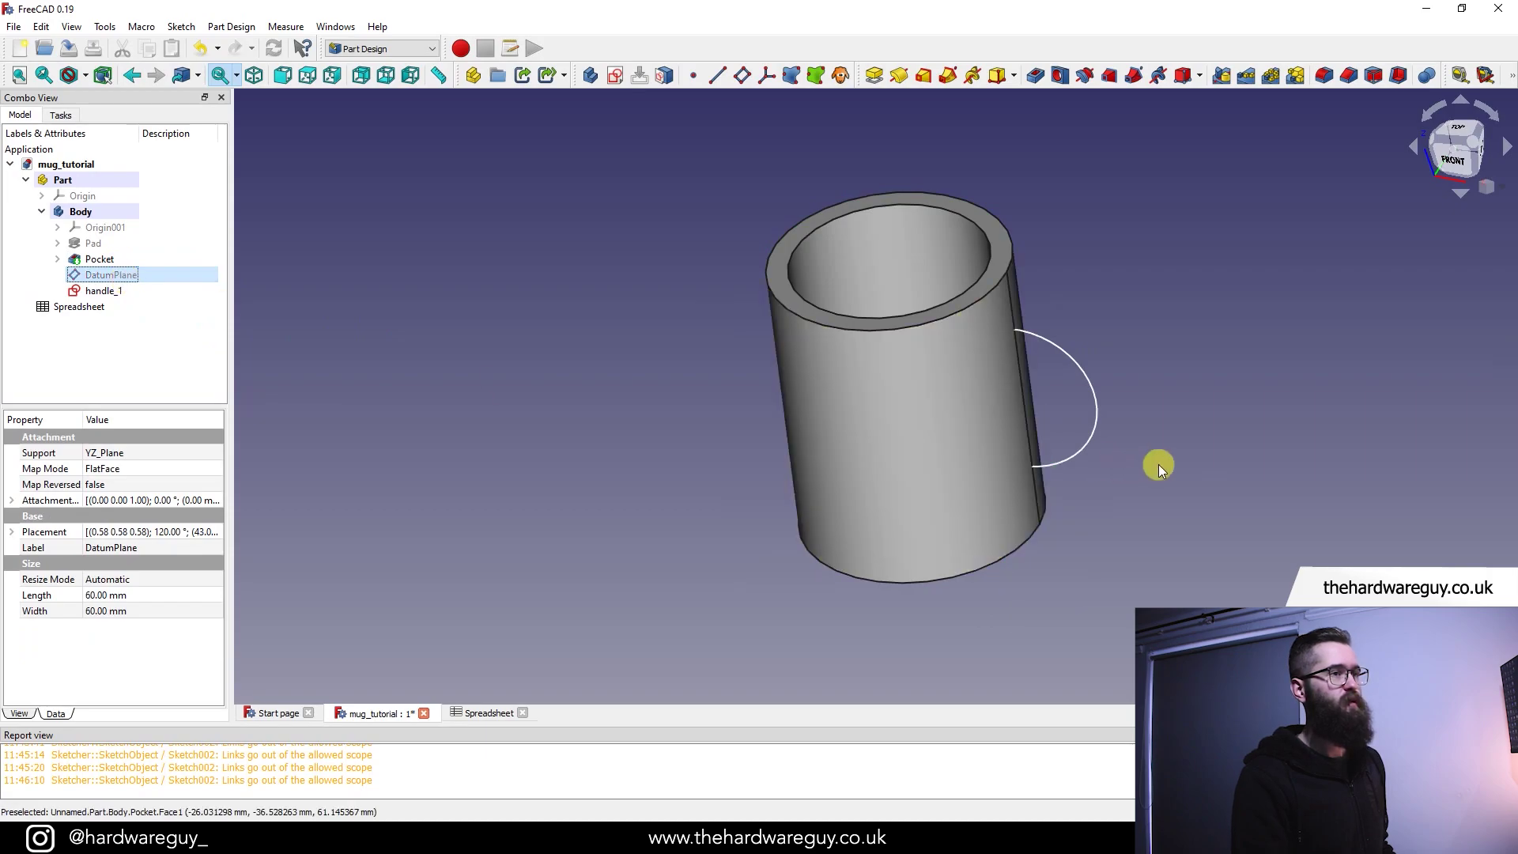
{"action": "left_click", "coordinate": [1461, 161]}
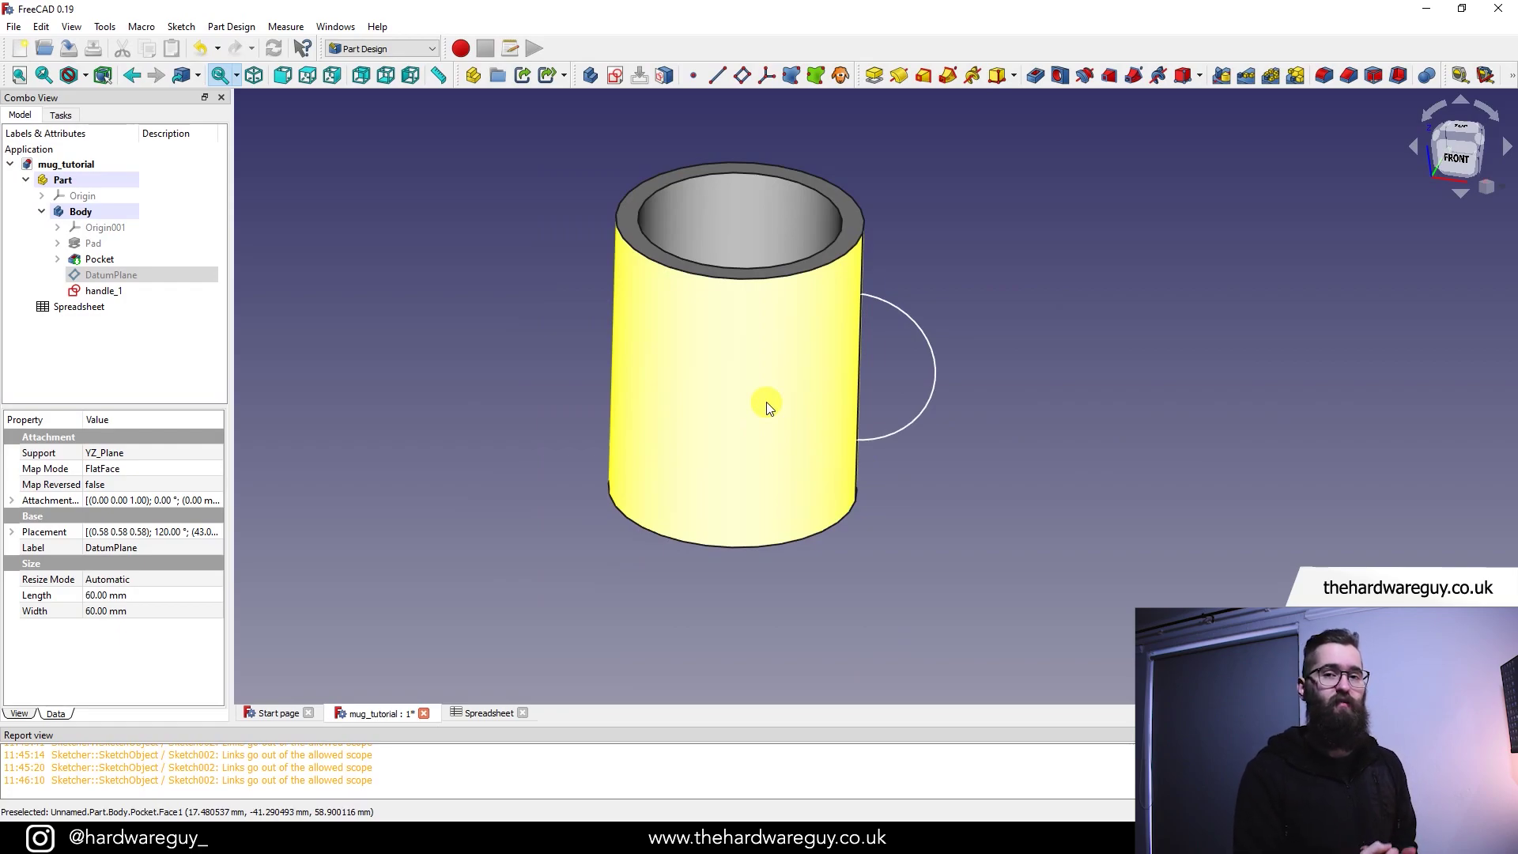
- Make the DatumPlane visible again and hide the Pocket, leaving the plane and handle arc in view
{"action": "left_click", "coordinate": [97, 275]}
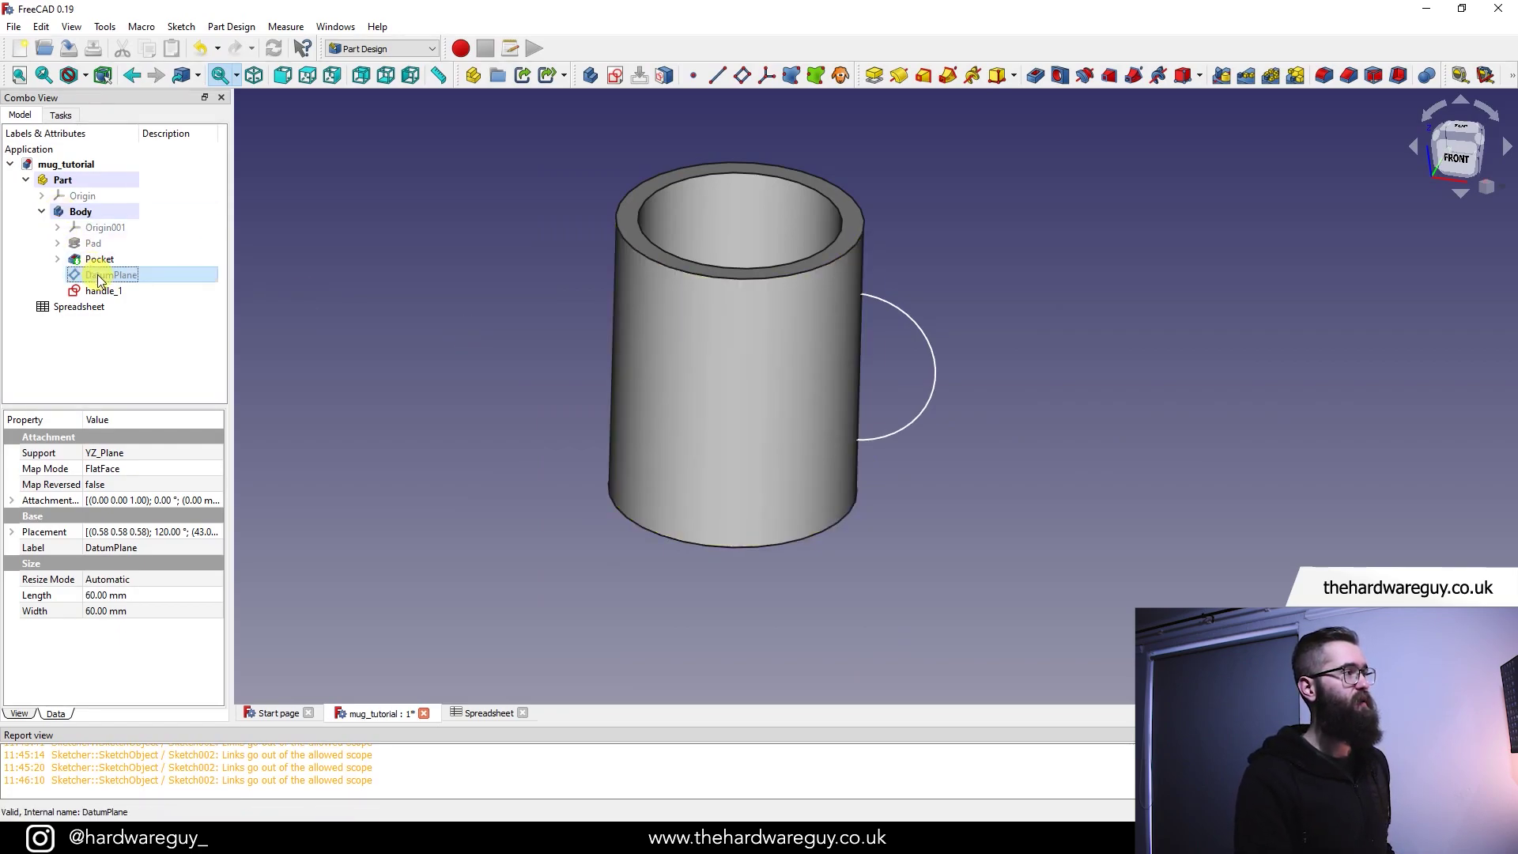
{"action": "key", "text": "space"}
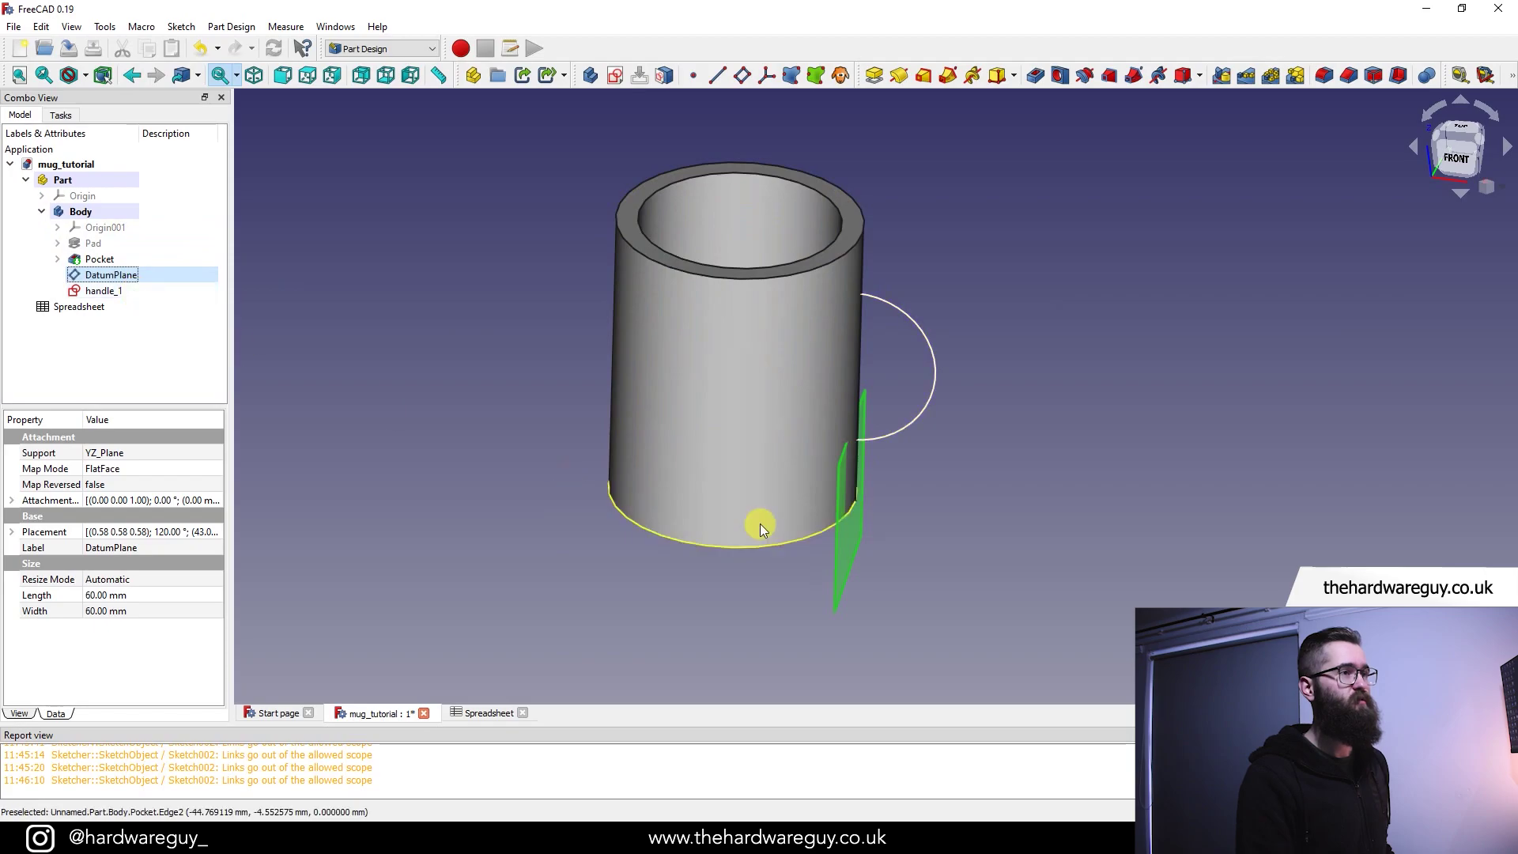
{"action": "left_click", "coordinate": [955, 519]}
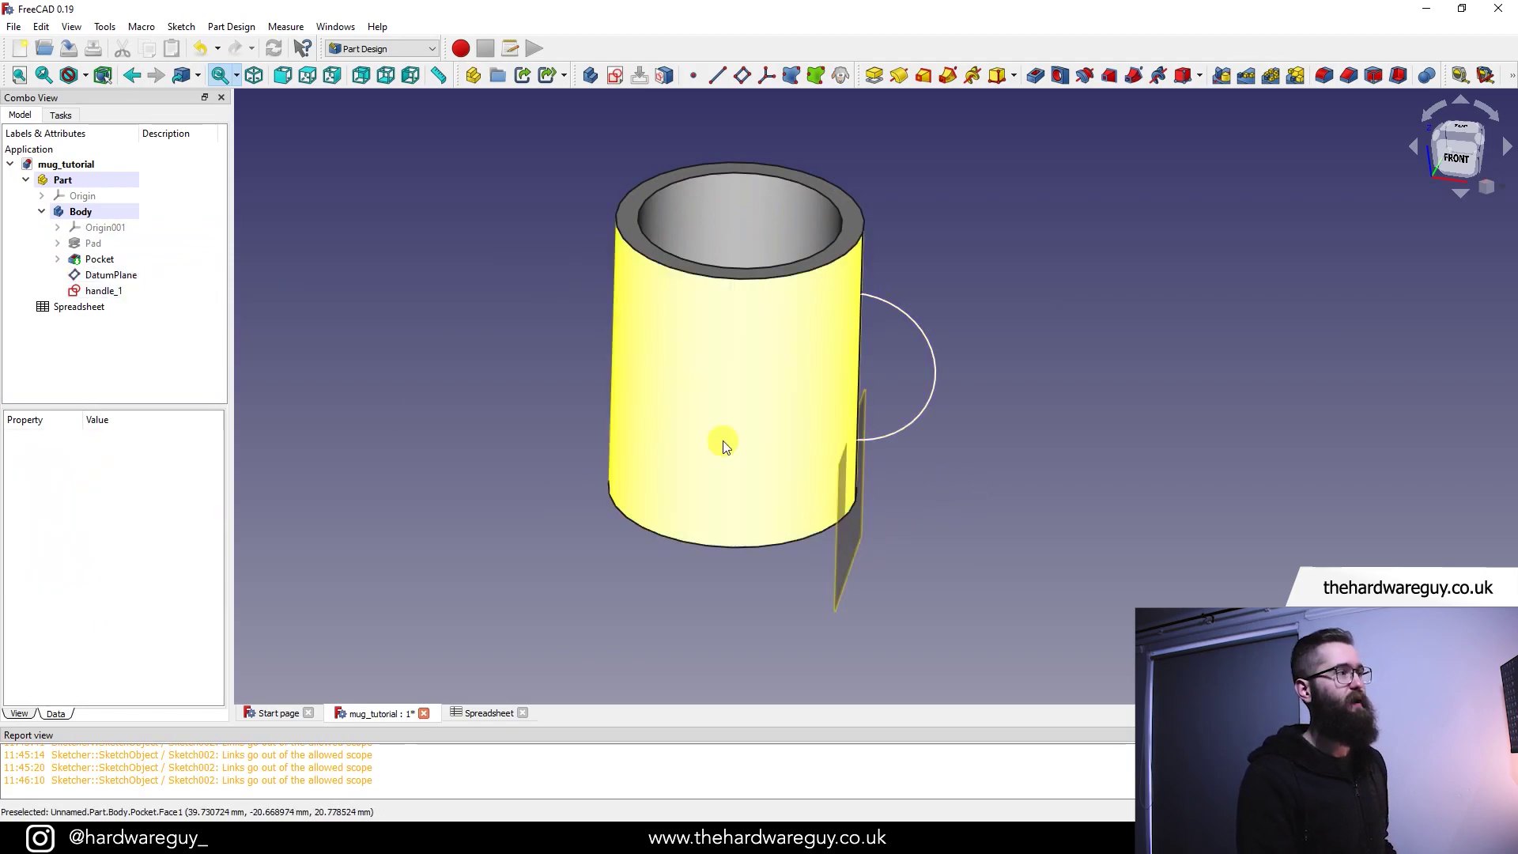
{"action": "left_click", "coordinate": [142, 262]}
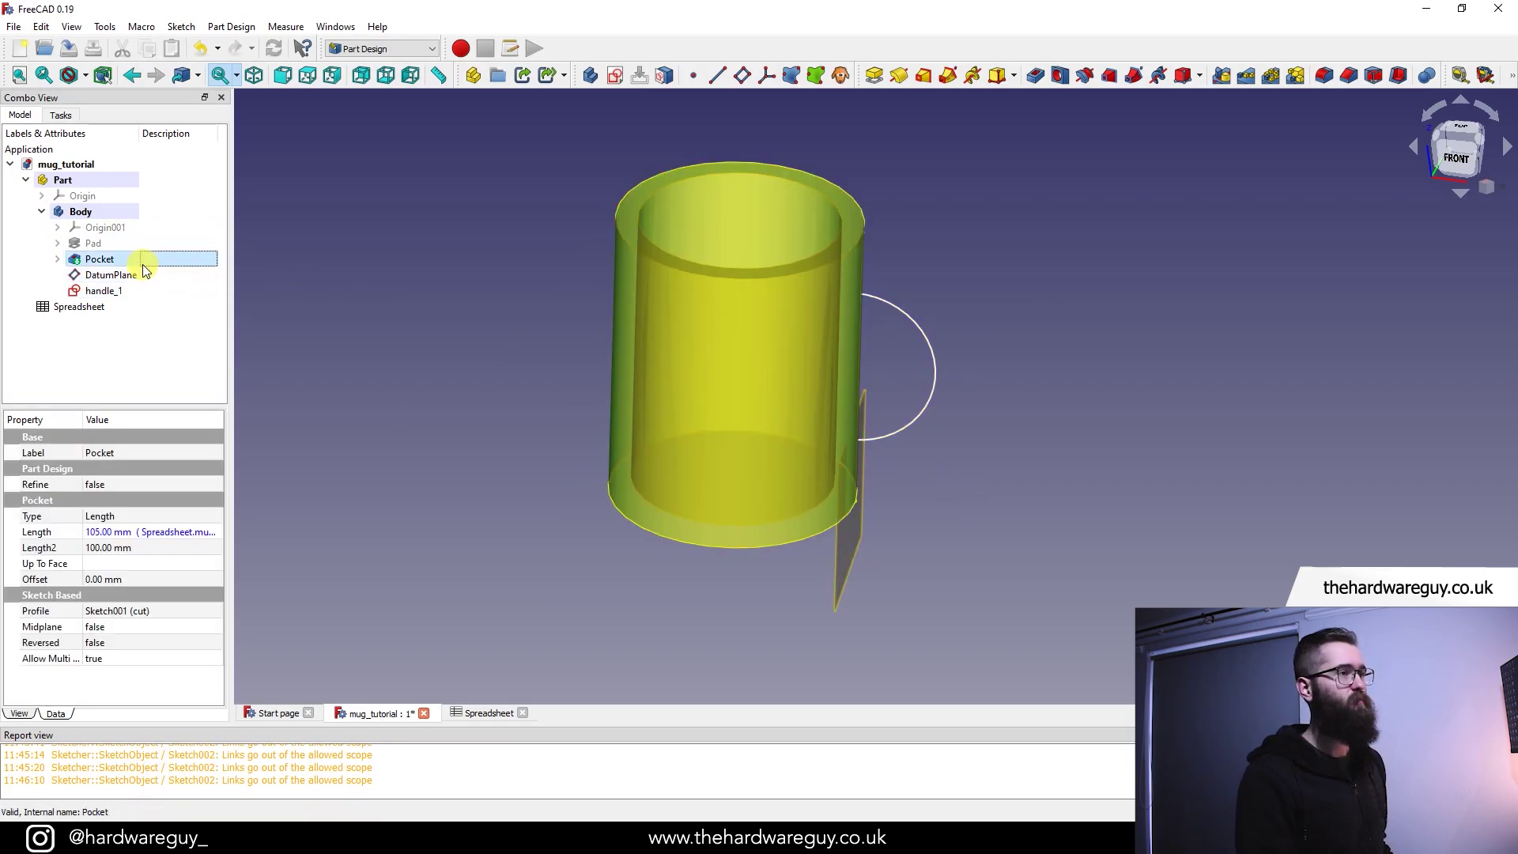
{"action": "key", "text": "space"}
- Create a new sketch on the DatumPlane at the mug's side
{"action": "middle_click_drag", "start_coordinate": [620, 430], "coordinate": [1027, 488]}
{"action": "middle_click_drag", "start_coordinate": [869, 480], "coordinate": [1009, 424]}
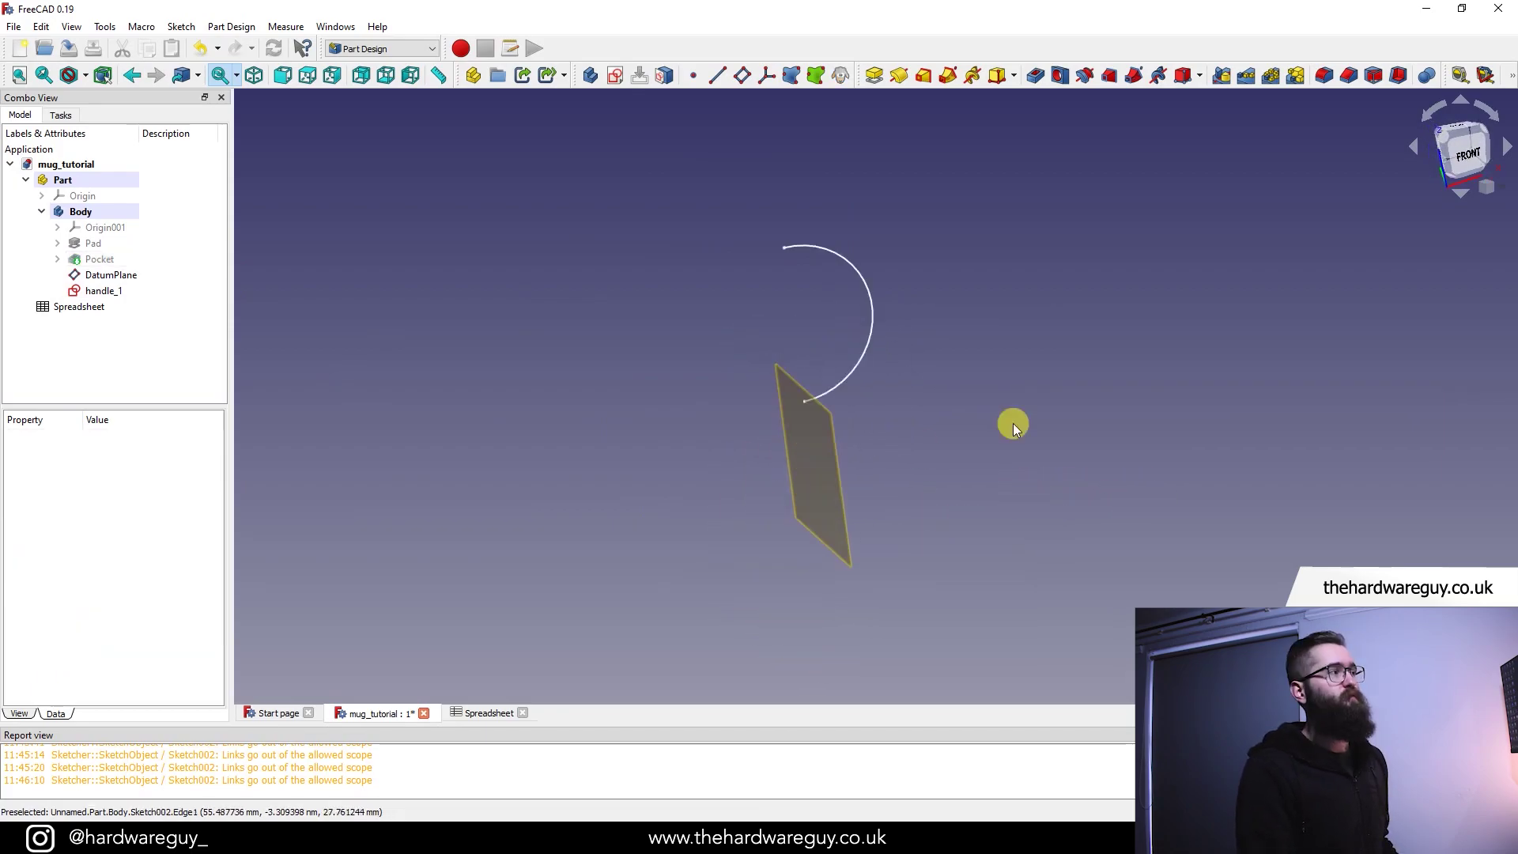
{"action": "left_click", "coordinate": [813, 455]}
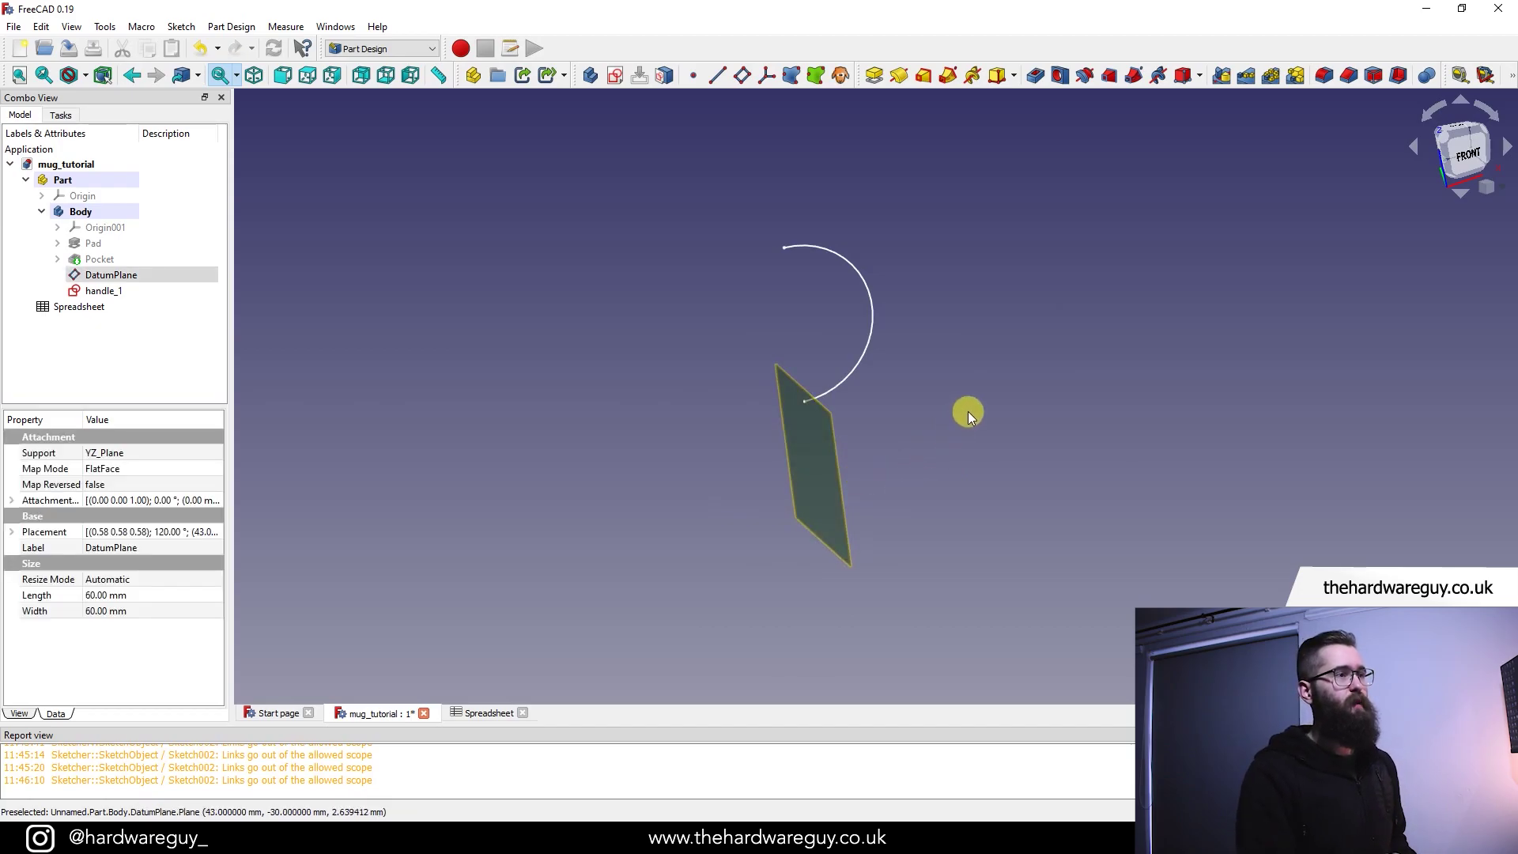
{"action": "left_click", "coordinate": [616, 77]}
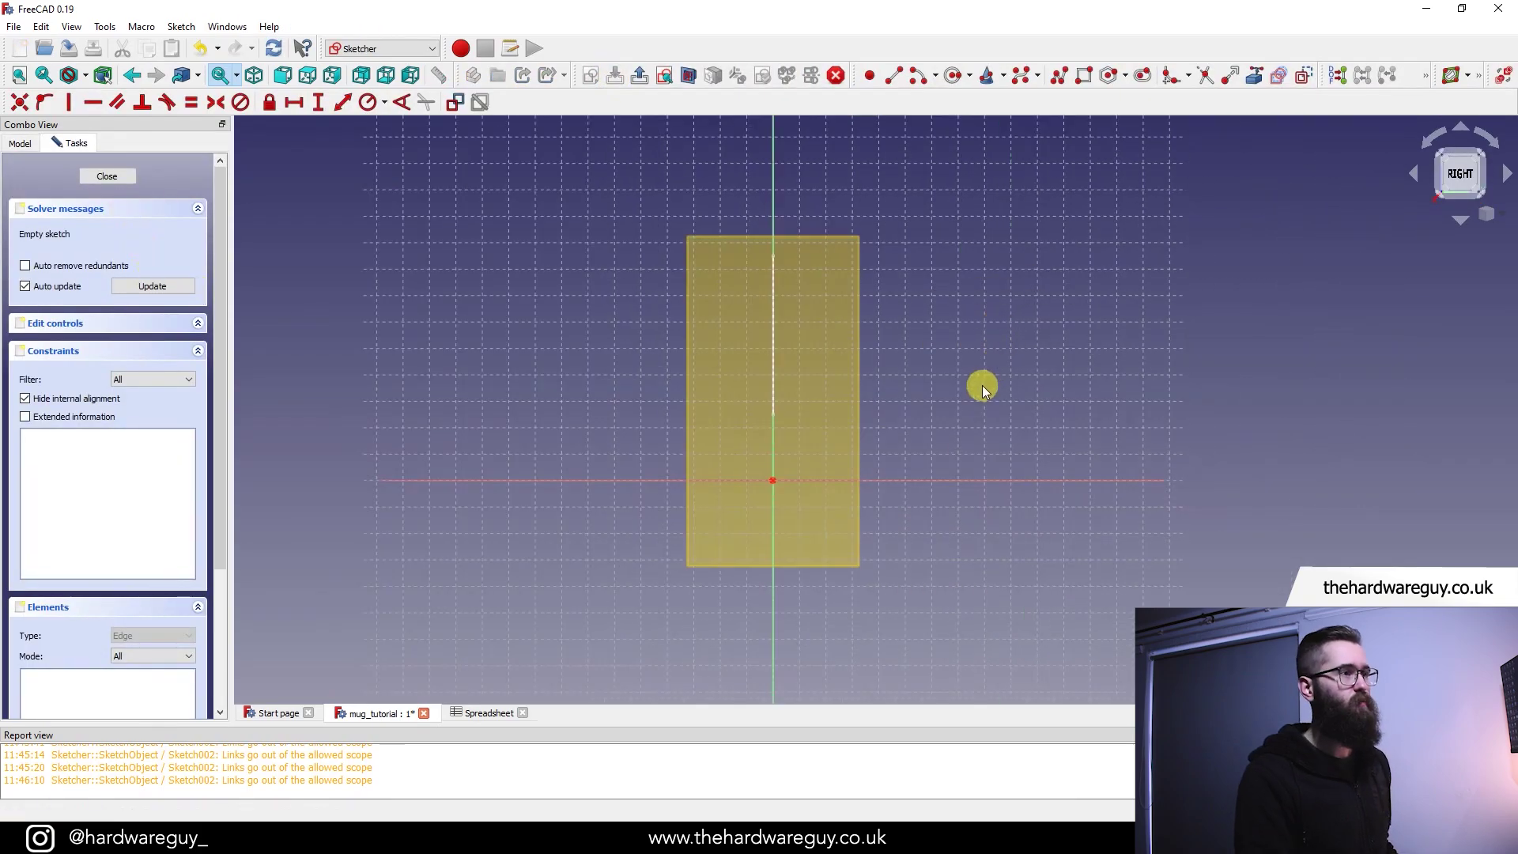
- Examine how the handle arc meets the new sketch's plane, straight on and from an oblique angle that shows its curve
{"action": "mouse_move", "coordinate": [982, 385]}
{"action": "middle_mouse_down"}
{"action": "mouse_move", "coordinate": [898, 375]}
{"action": "mouse_move", "coordinate": [695, 397]}
{"action": "middle_mouse_up"}
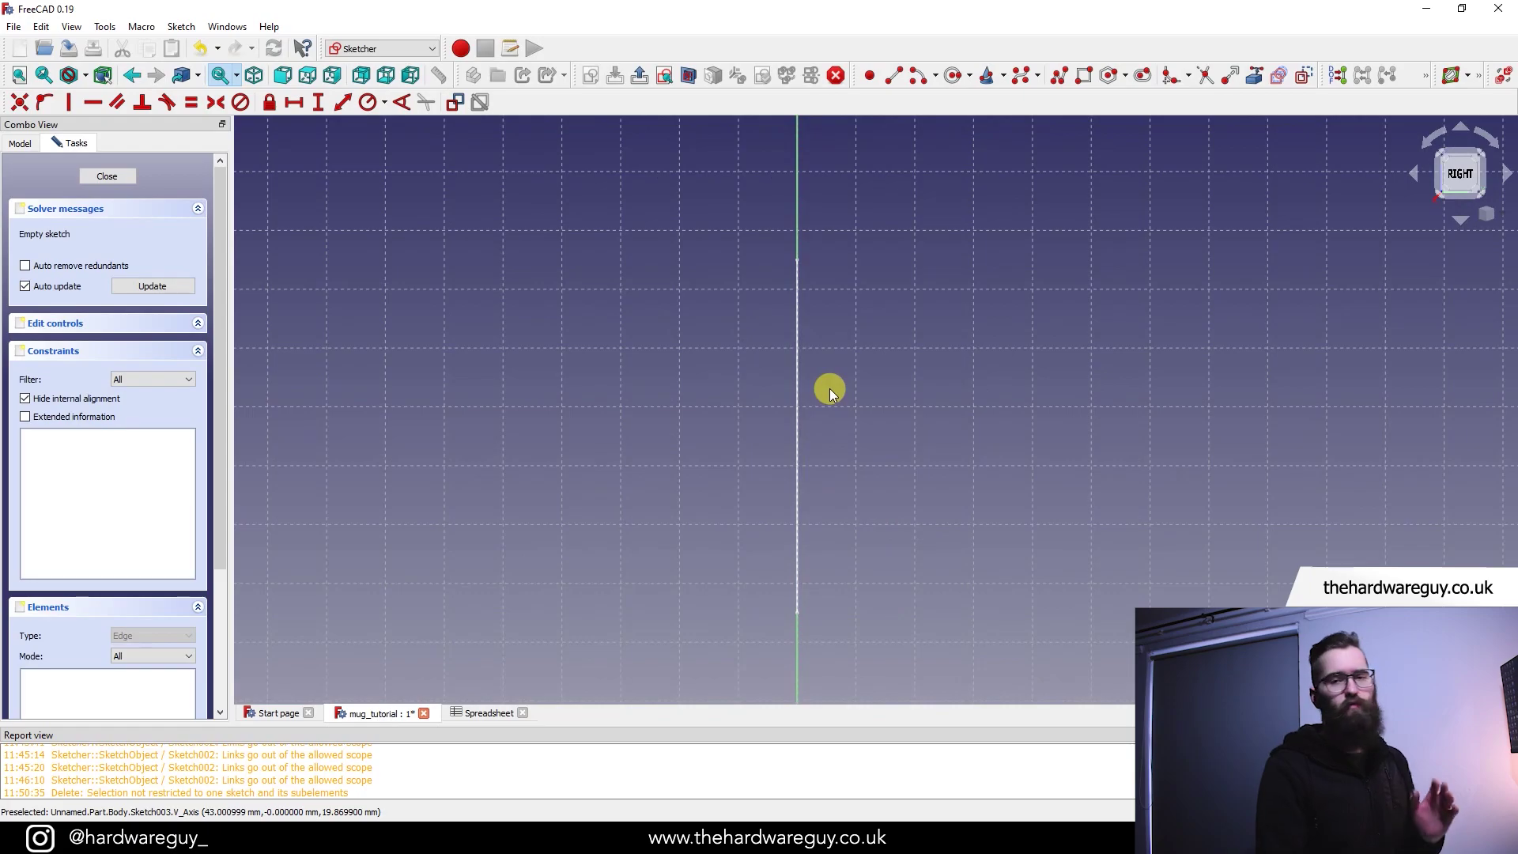
{"action": "scroll", "coordinate": [858, 411], "scroll_direction": "up", "scroll_amount": 2}
{"action": "middle_click_drag", "start_coordinate": [841, 356], "coordinate": [884, 345]}
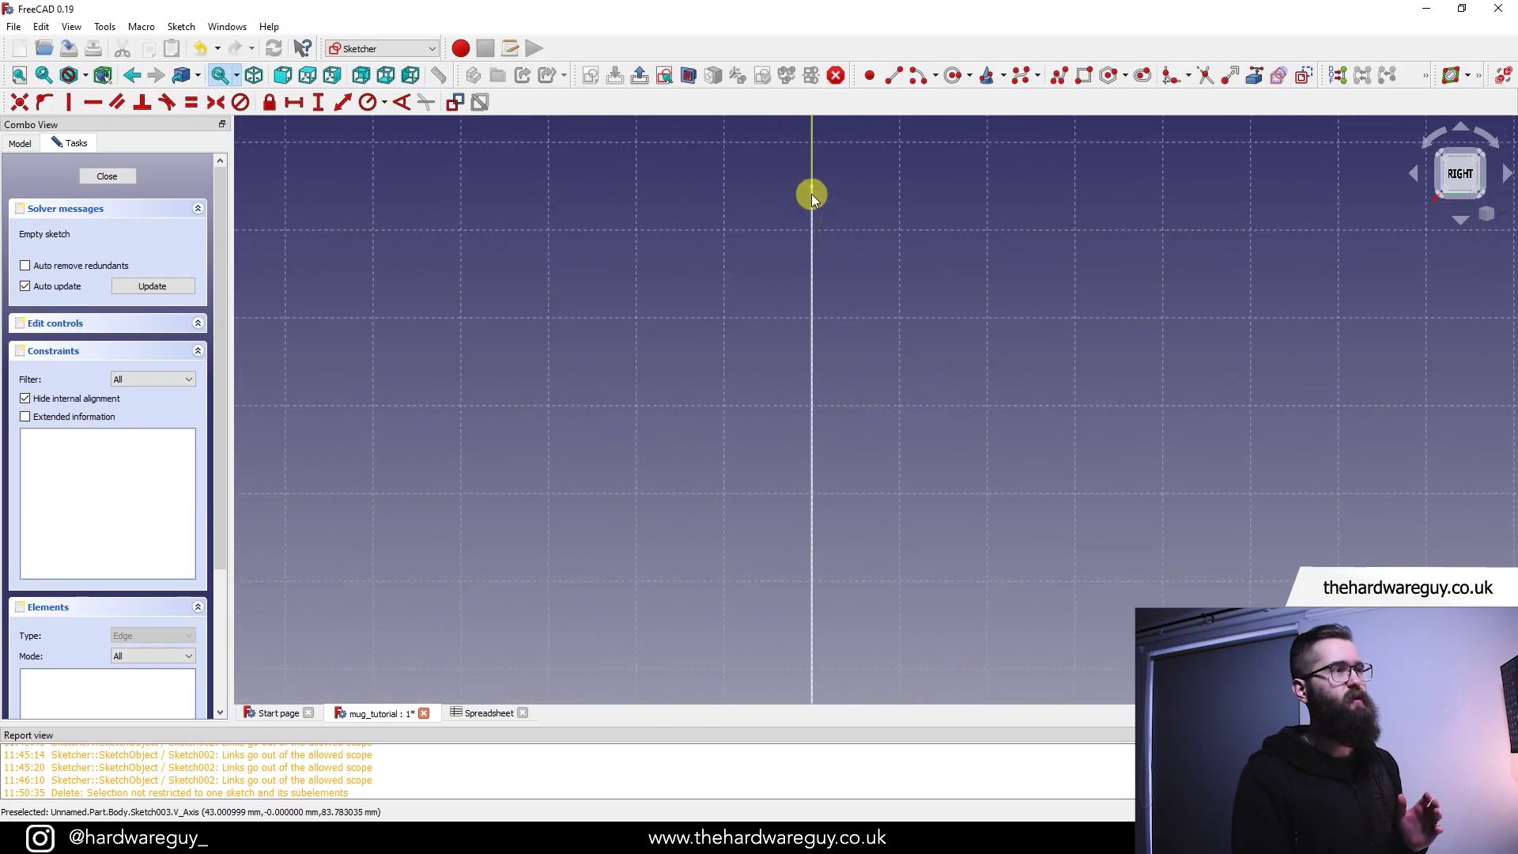
{"action": "scroll", "coordinate": [861, 567], "scroll_direction": "down", "scroll_amount": 2}
{"action": "middle_click_drag", "start_coordinate": [861, 568], "coordinate": [820, 519]}
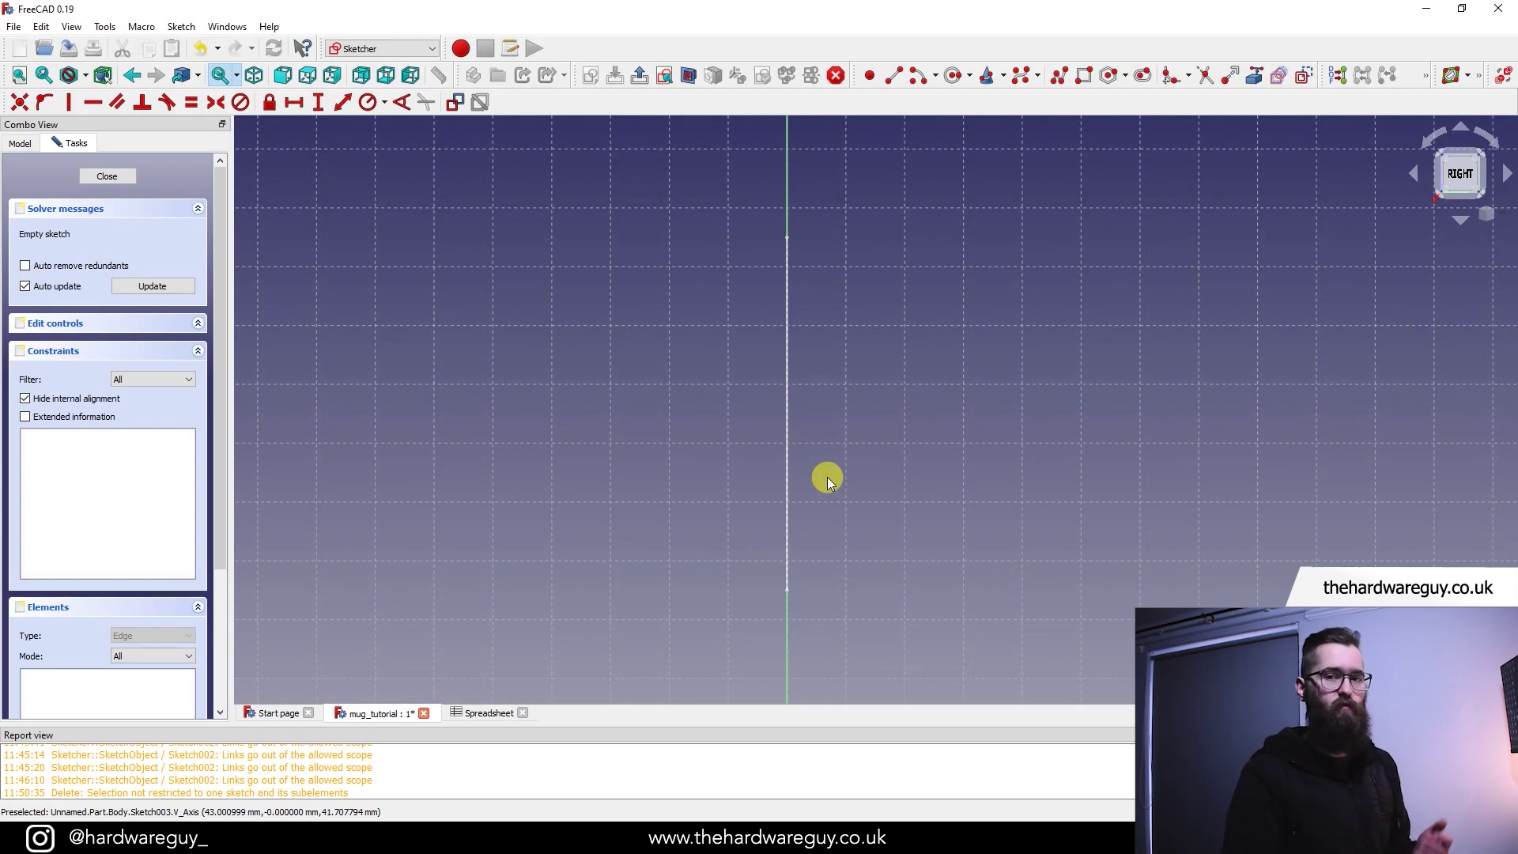
{"action": "middle_click_drag", "start_coordinate": [847, 519], "coordinate": [823, 427]}
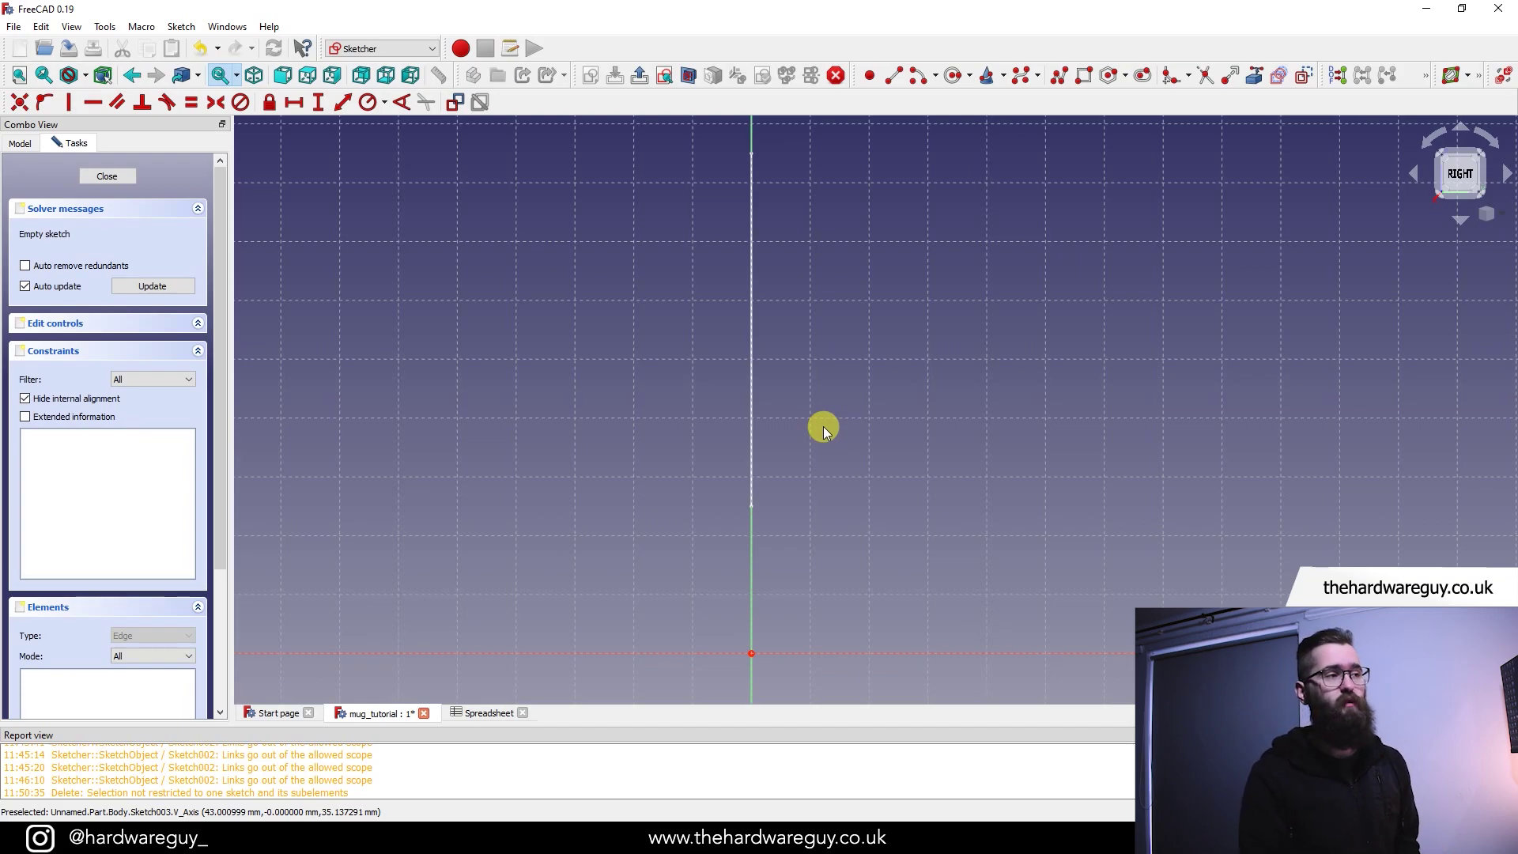
{"action": "mouse_move", "coordinate": [824, 425]}
{"action": "middle_mouse_down"}
{"action": "mouse_move", "coordinate": [933, 406]}
{"action": "mouse_move", "coordinate": [844, 387]}
{"action": "mouse_move", "coordinate": [972, 379]}
{"action": "mouse_move", "coordinate": [793, 386]}
{"action": "mouse_move", "coordinate": [968, 390]}
{"action": "mouse_move", "coordinate": [1051, 366]}
{"action": "mouse_move", "coordinate": [966, 396]}
{"action": "mouse_move", "coordinate": [875, 396]}
{"action": "middle_mouse_up"}
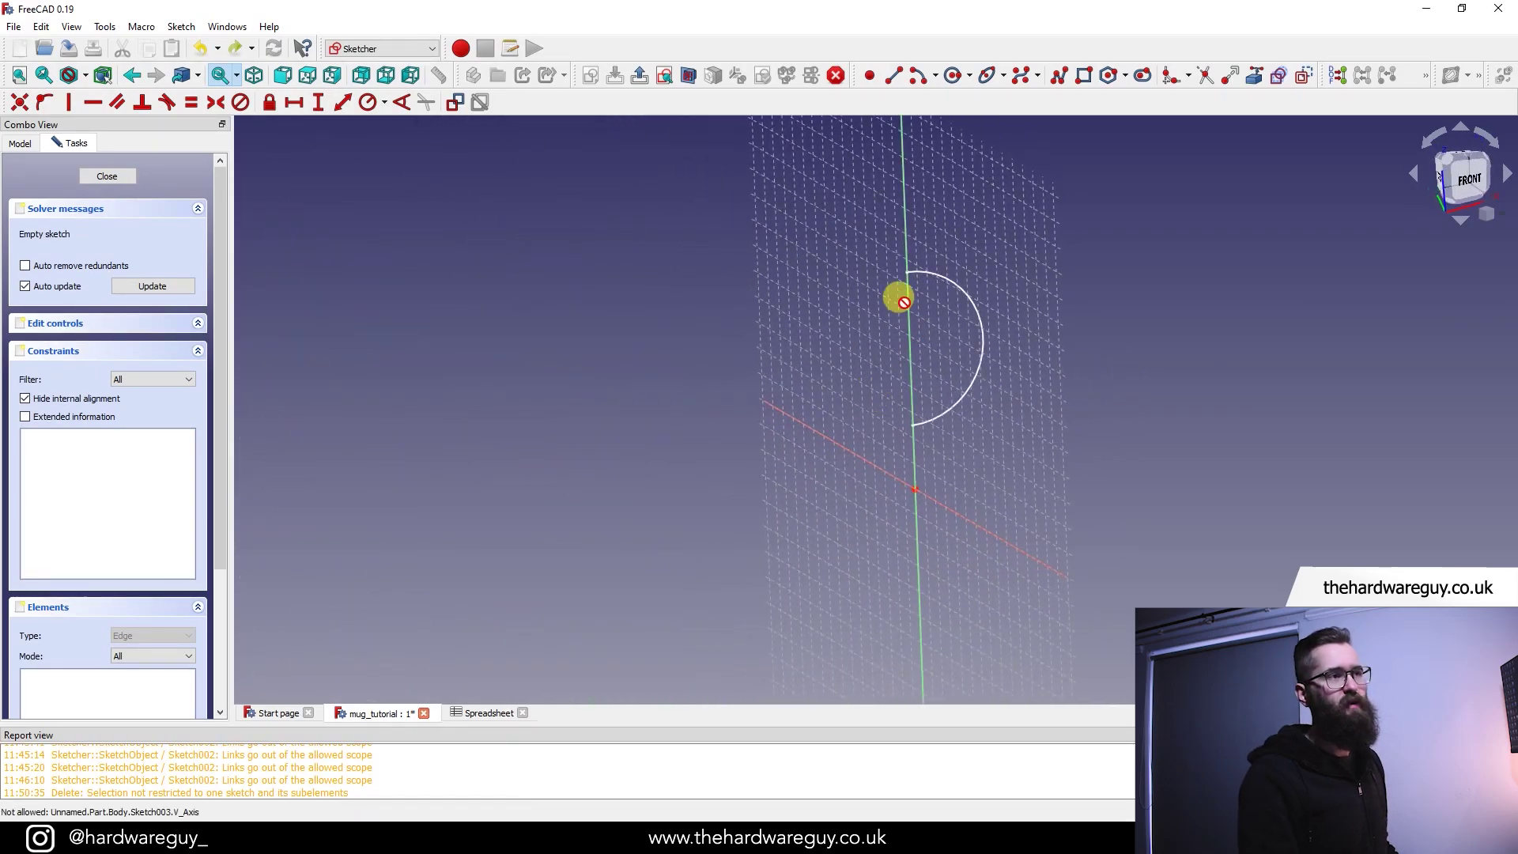
{"action": "mouse_move", "coordinate": [932, 467]}
{"action": "middle_mouse_down"}
{"action": "mouse_move", "coordinate": [1123, 425]}
{"action": "mouse_move", "coordinate": [717, 494]}
{"action": "mouse_move", "coordinate": [910, 344]}
{"action": "mouse_move", "coordinate": [761, 399]}
{"action": "mouse_move", "coordinate": [743, 389]}
{"action": "mouse_move", "coordinate": [800, 372]}
{"action": "middle_mouse_up"}
{"action": "left_click", "coordinate": [1460, 182]}
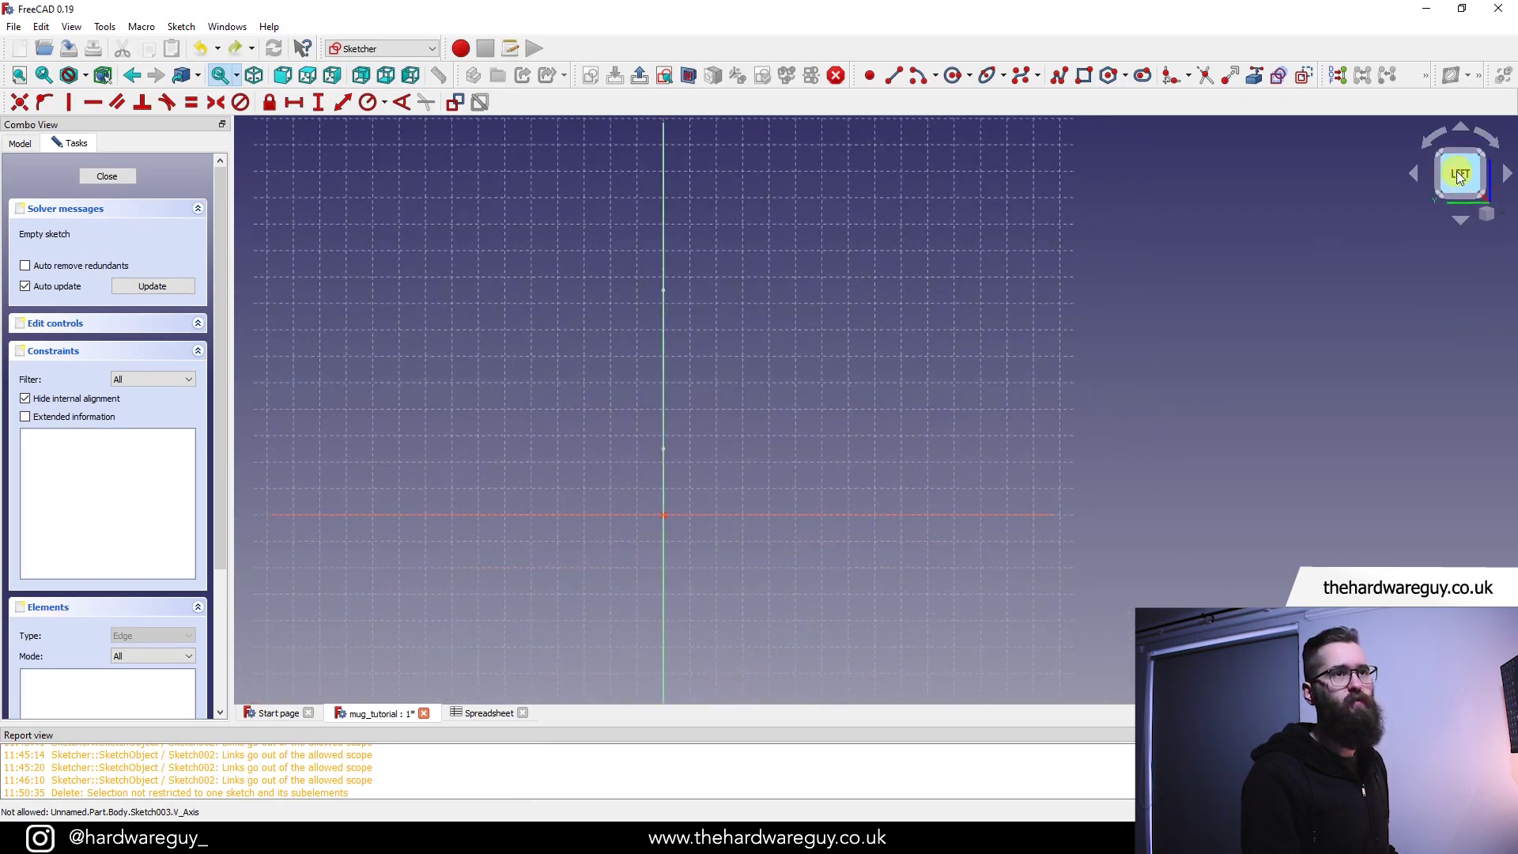
{"action": "scroll", "coordinate": [605, 347], "scroll_direction": "up", "scroll_amount": 2}
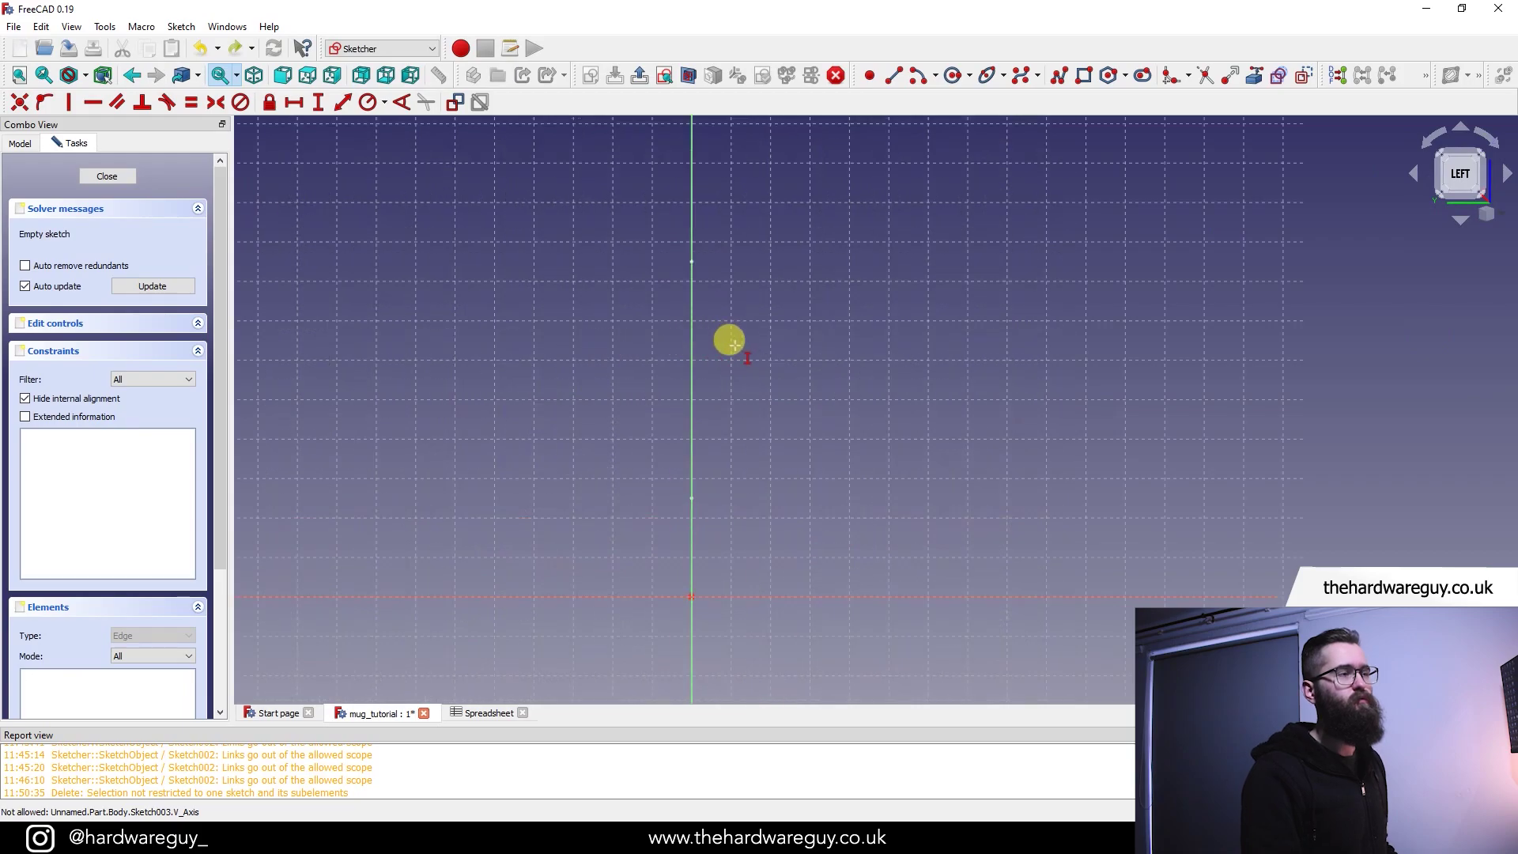
{"action": "mouse_move", "coordinate": [688, 356]}
{"action": "middle_mouse_down"}
{"action": "mouse_move", "coordinate": [871, 395]}
{"action": "mouse_move", "coordinate": [858, 376]}
{"action": "mouse_move", "coordinate": [820, 386]}
{"action": "mouse_move", "coordinate": [737, 492]}
{"action": "middle_mouse_up"}
{"action": "scroll", "coordinate": [819, 386], "scroll_direction": "down", "scroll_amount": 4}
{"action": "scroll", "coordinate": [837, 392], "scroll_direction": "up", "scroll_amount": 6}
{"action": "mouse_move", "coordinate": [910, 441]}
{"action": "middle_mouse_down"}
{"action": "mouse_move", "coordinate": [885, 335]}
{"action": "mouse_move", "coordinate": [908, 363]}
{"action": "mouse_move", "coordinate": [933, 336]}
{"action": "middle_mouse_up"}
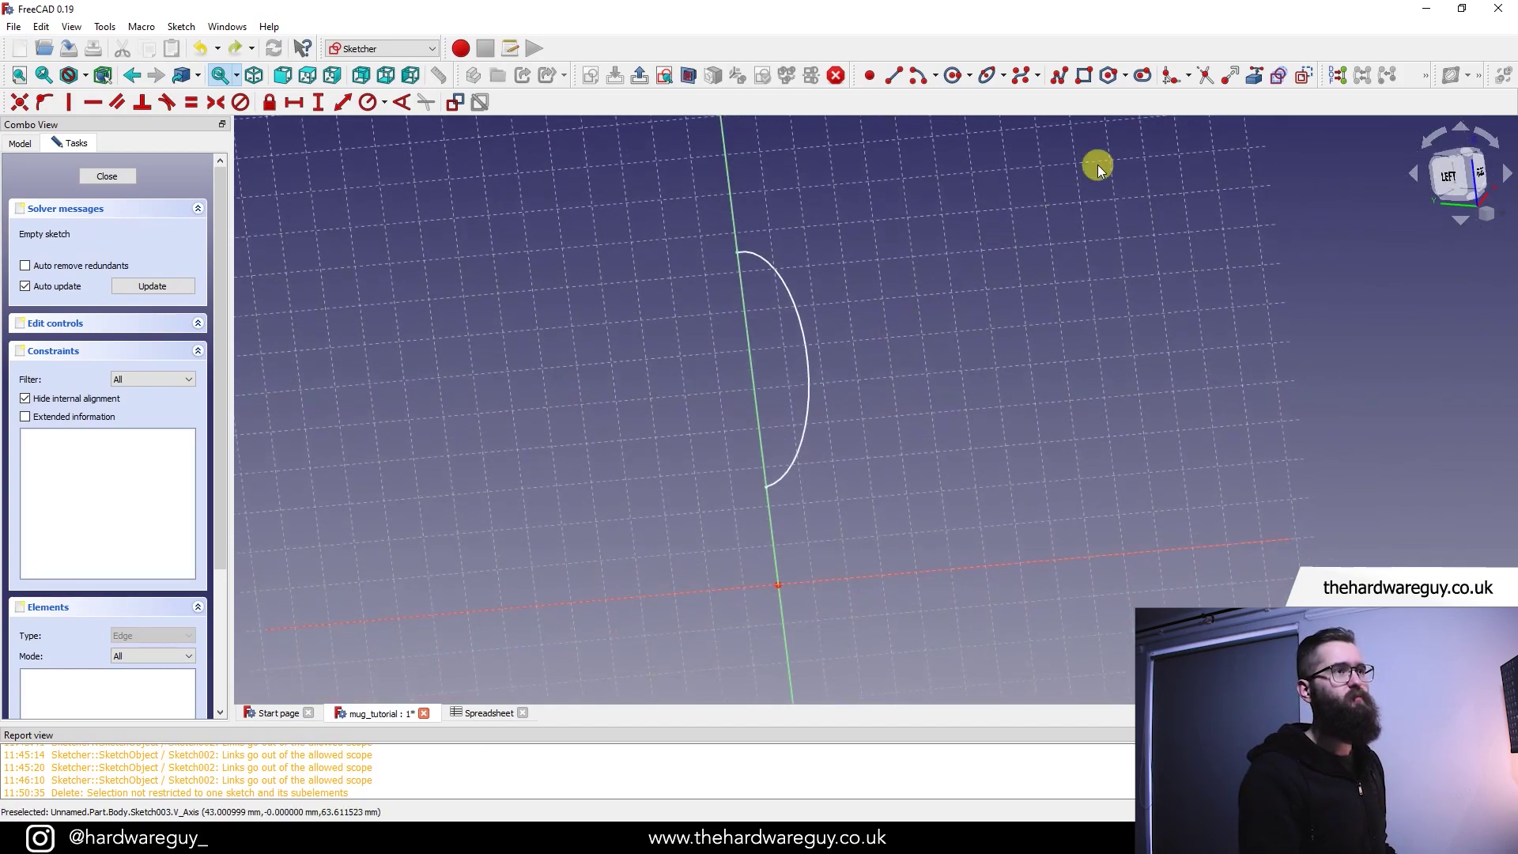
- Sketch a circle of about 5.5 mm radius centred on the vertical axis, about 15 mm above the origin and below the arc's lower end
{"action": "left_click", "coordinate": [954, 76]}
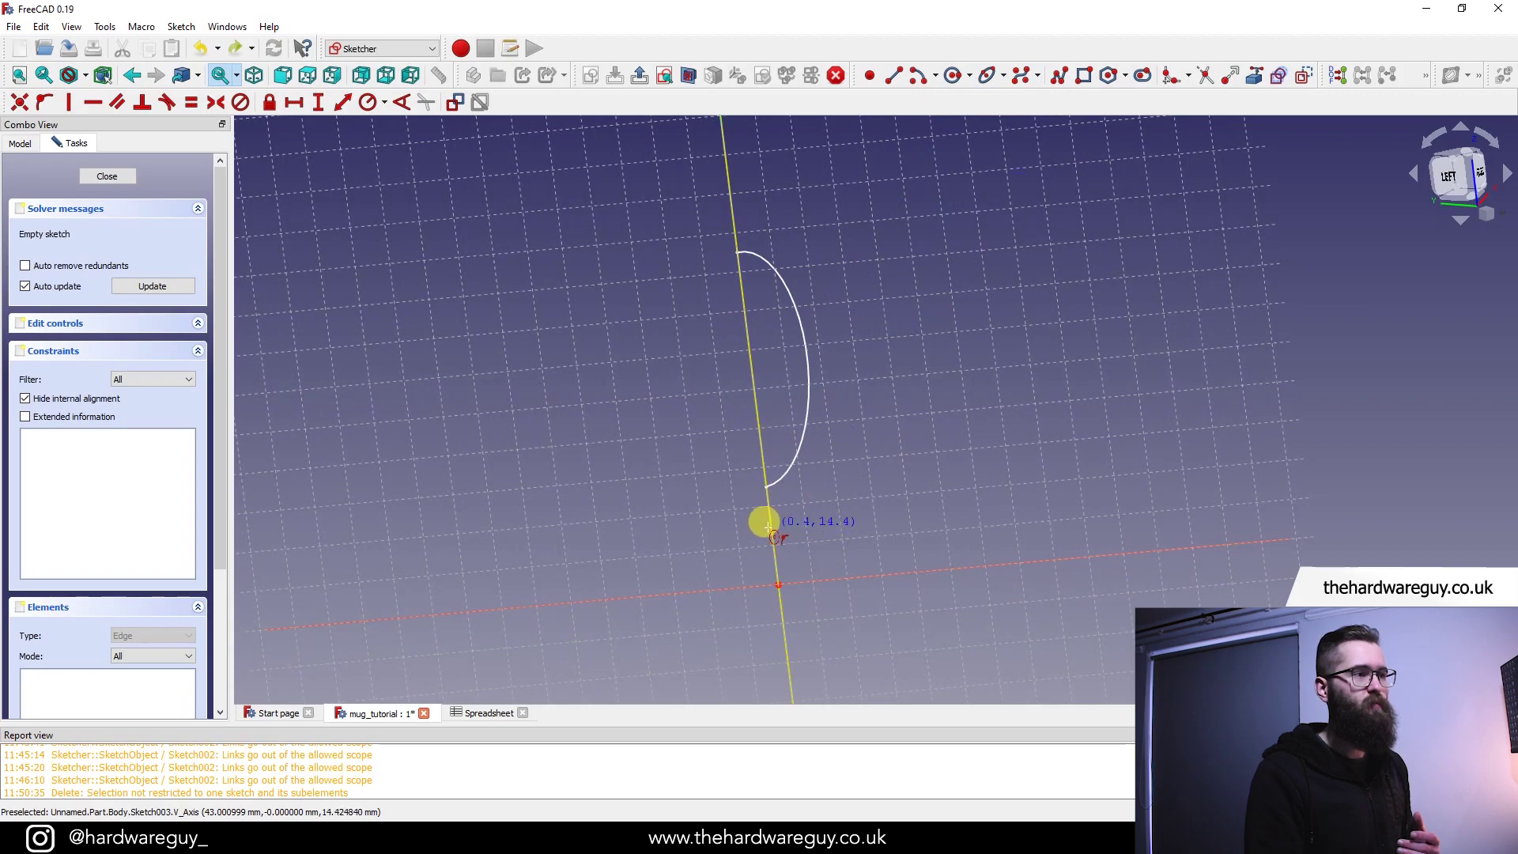
{"action": "scroll", "coordinate": [771, 526], "scroll_direction": "up", "scroll_amount": 3}
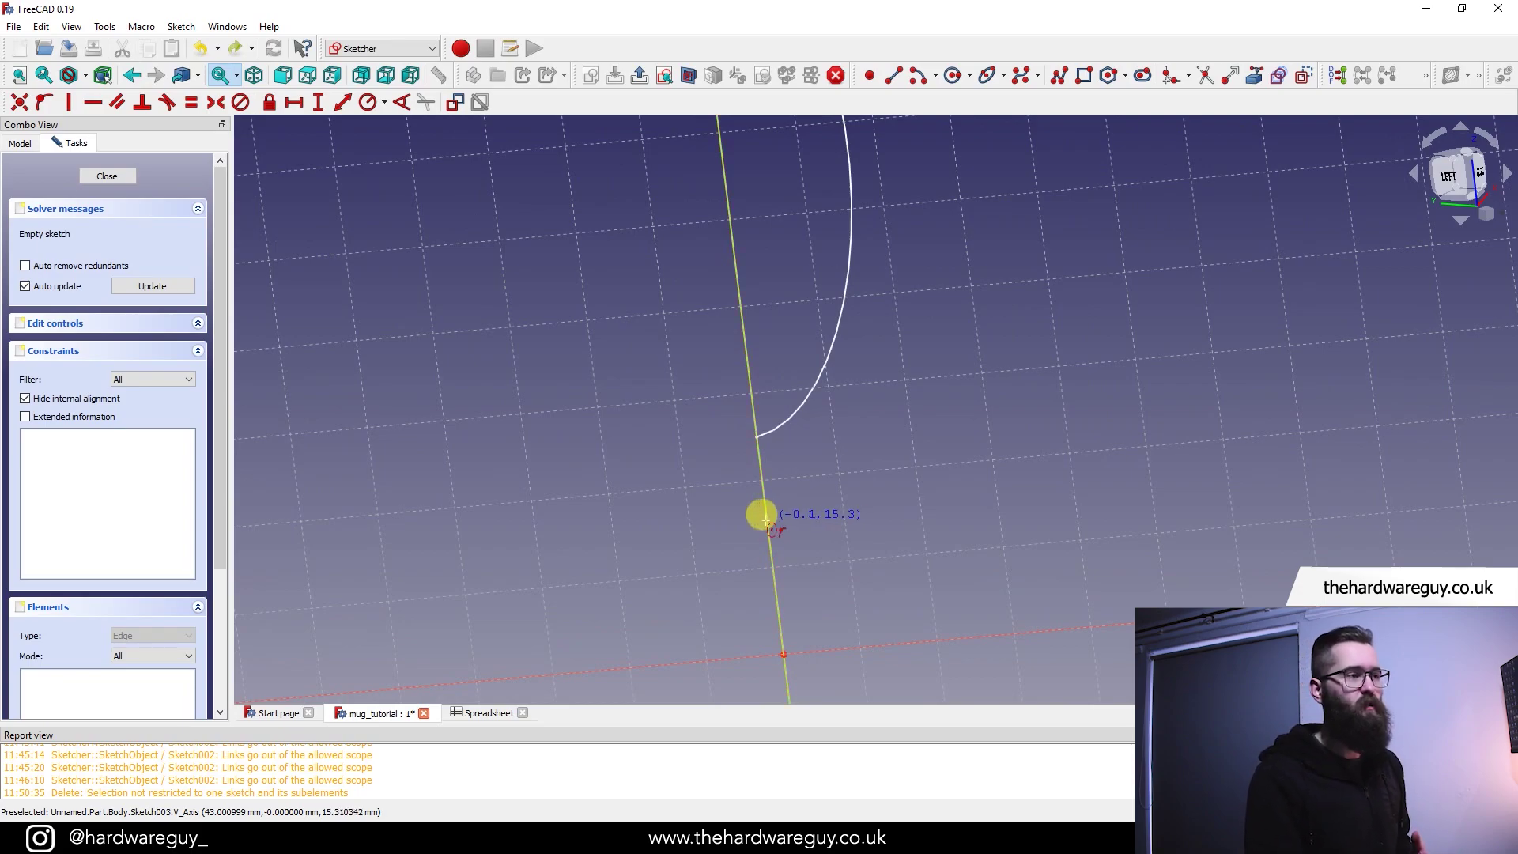
{"action": "left_click", "coordinate": [767, 523]}
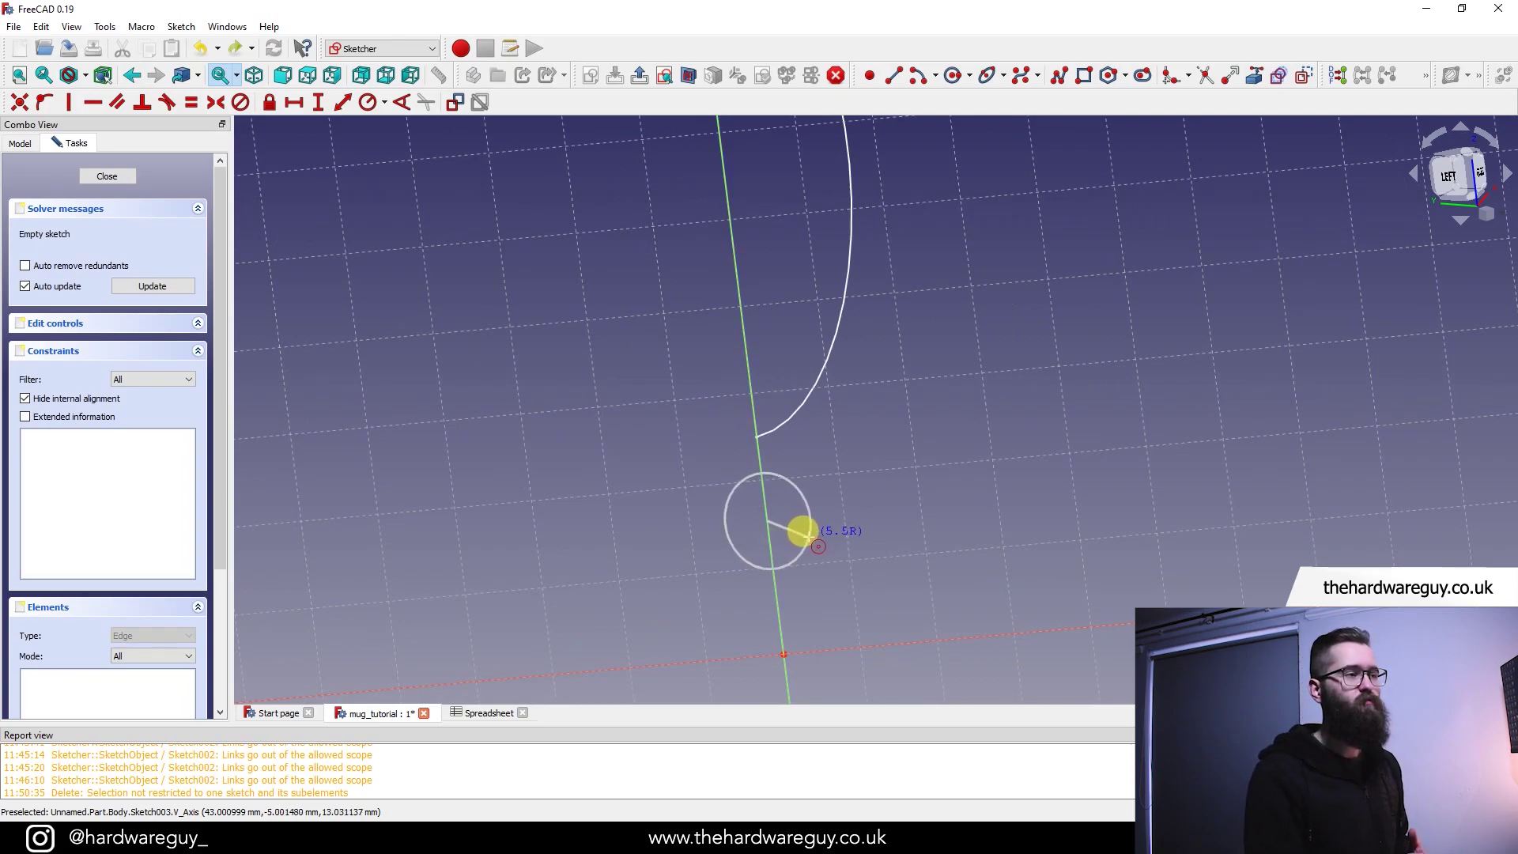
{"action": "left_click", "coordinate": [811, 541]}
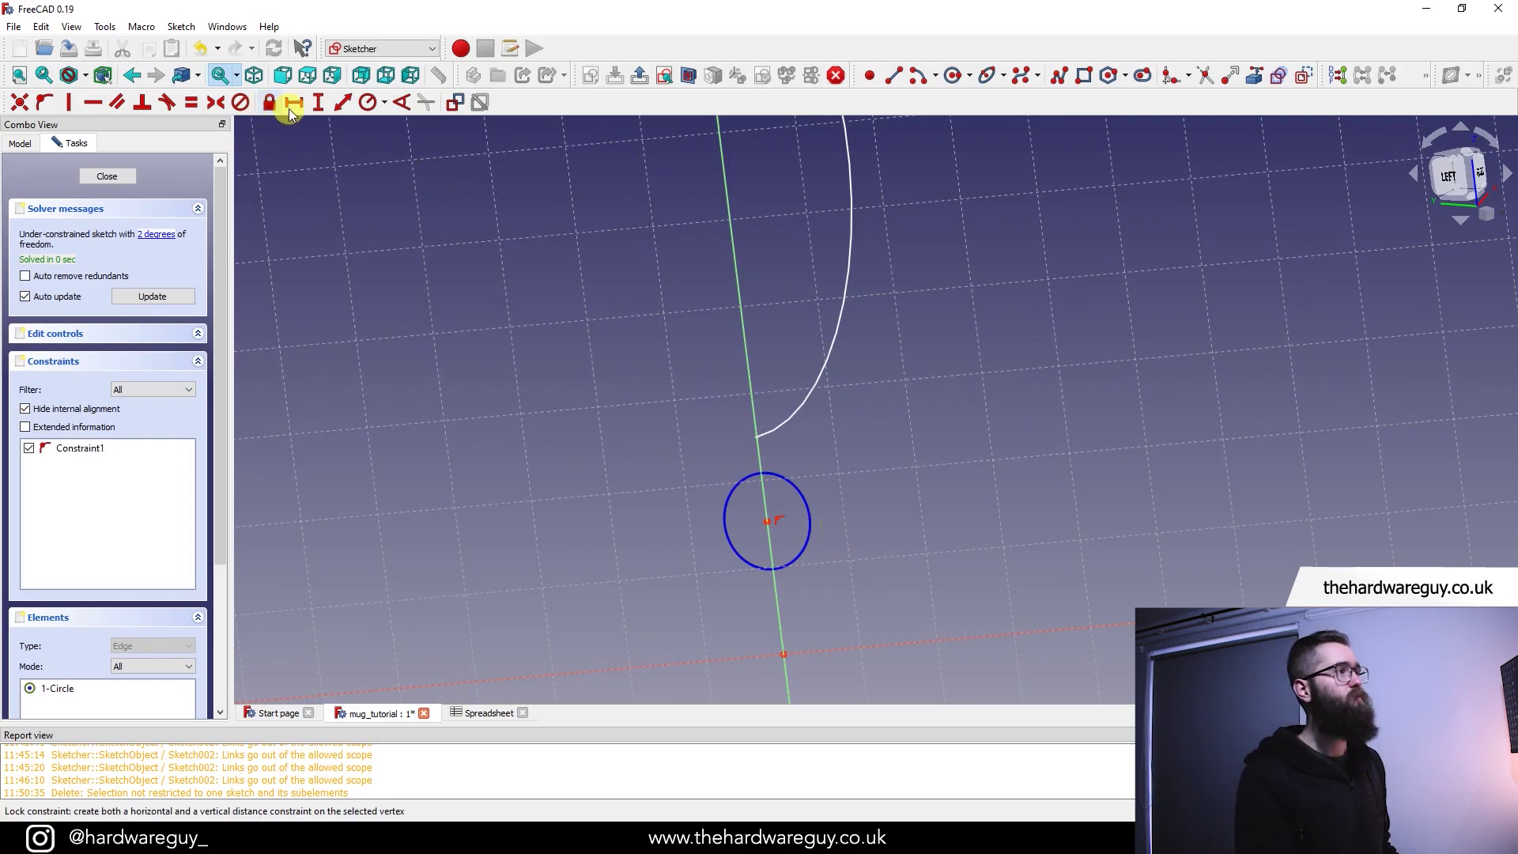
- Constrain the circle's radius to 10 mm with a formula based on Spreadsheet.handle_diameter
{"action": "left_click", "coordinate": [367, 102]}
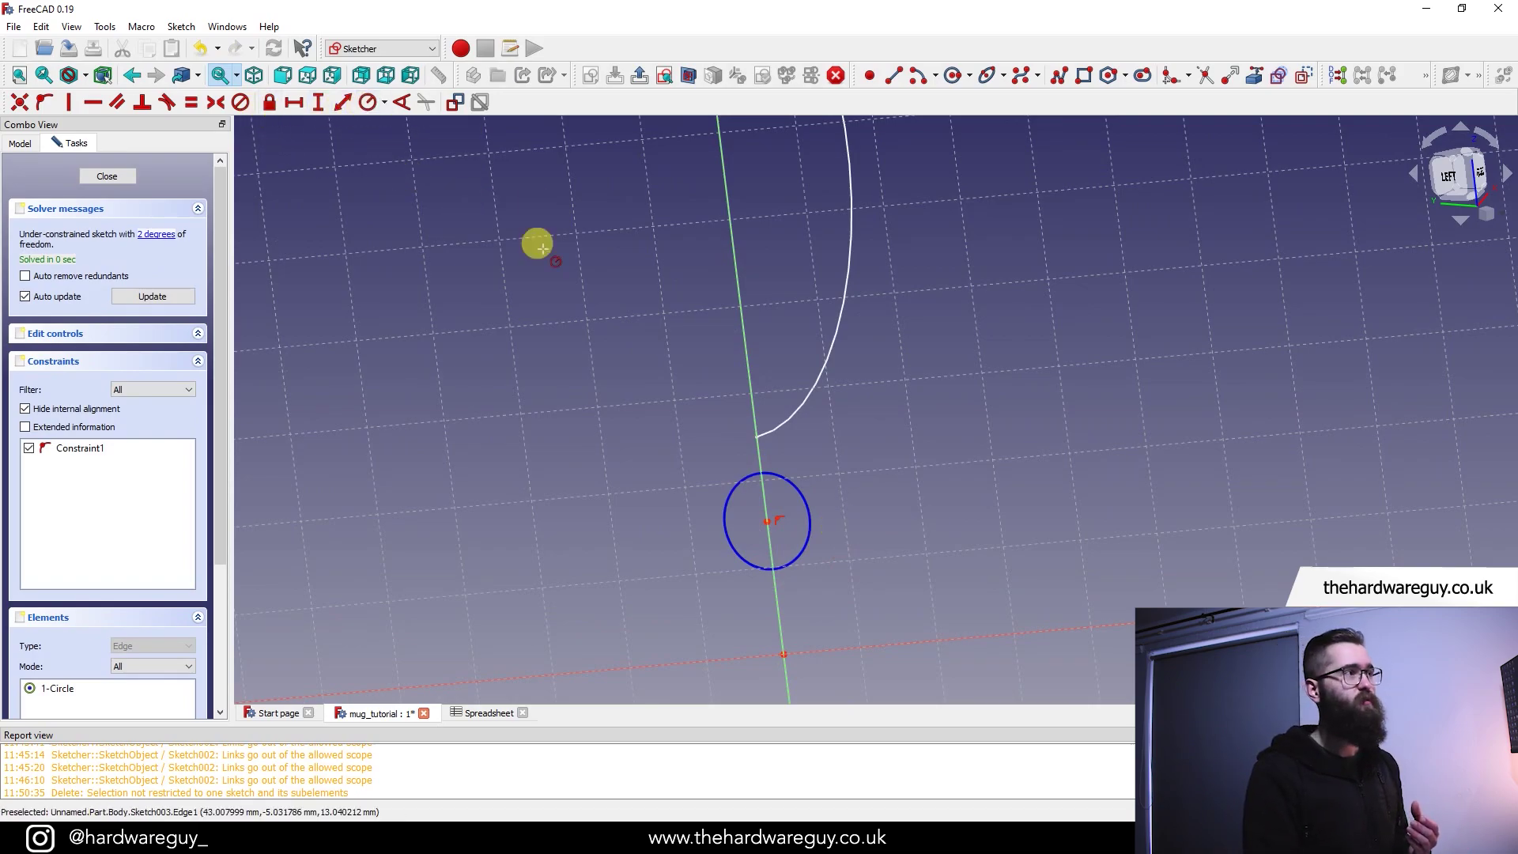
{"action": "left_click", "coordinate": [807, 512]}
{"action": "left_click", "coordinate": [830, 379]}
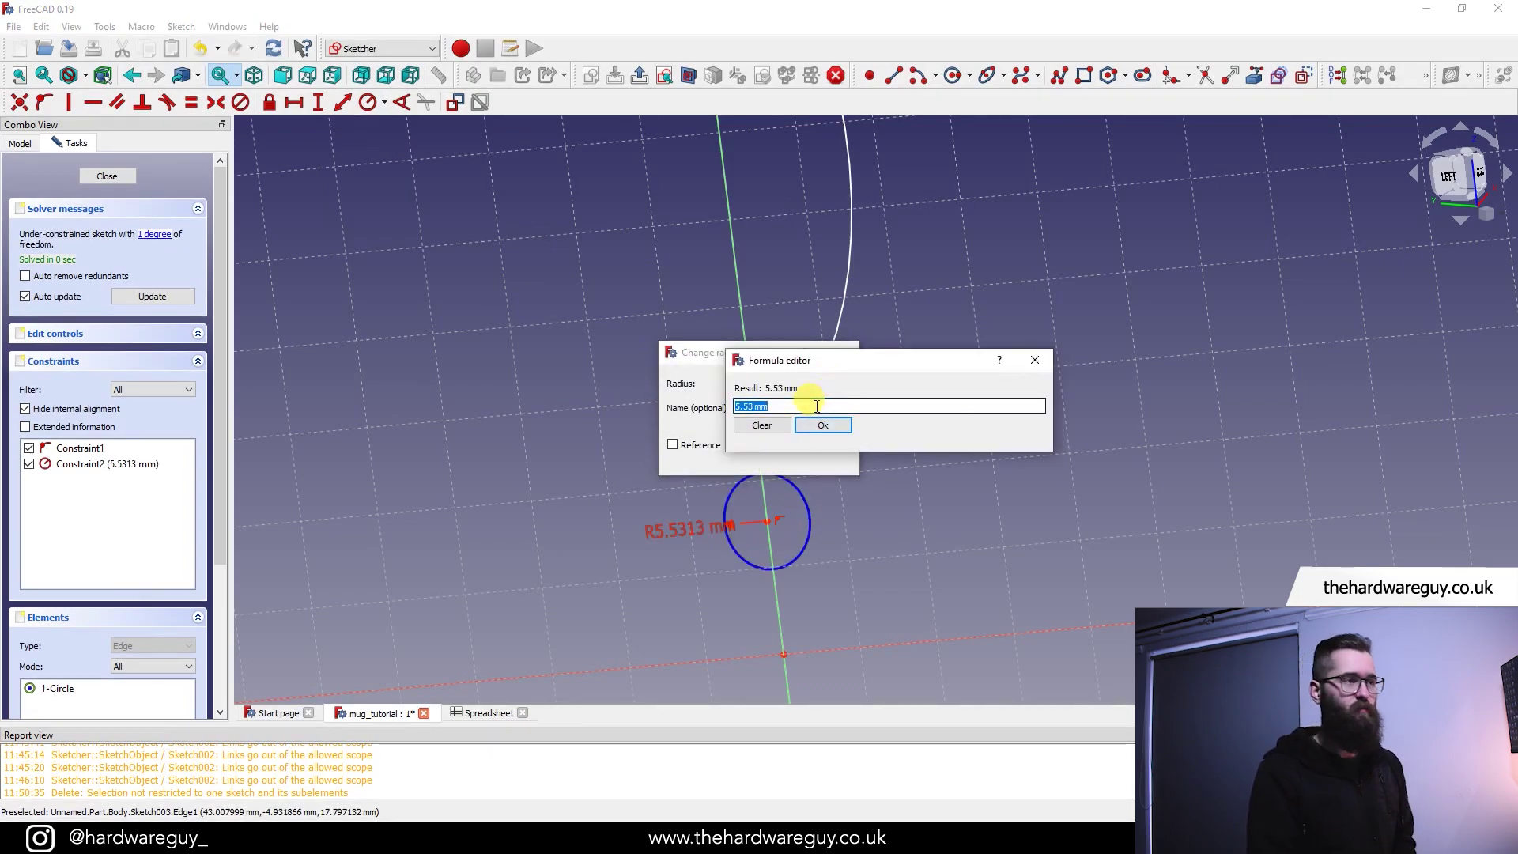
{"action": "type", "text": "Spreadsheet.handle"}
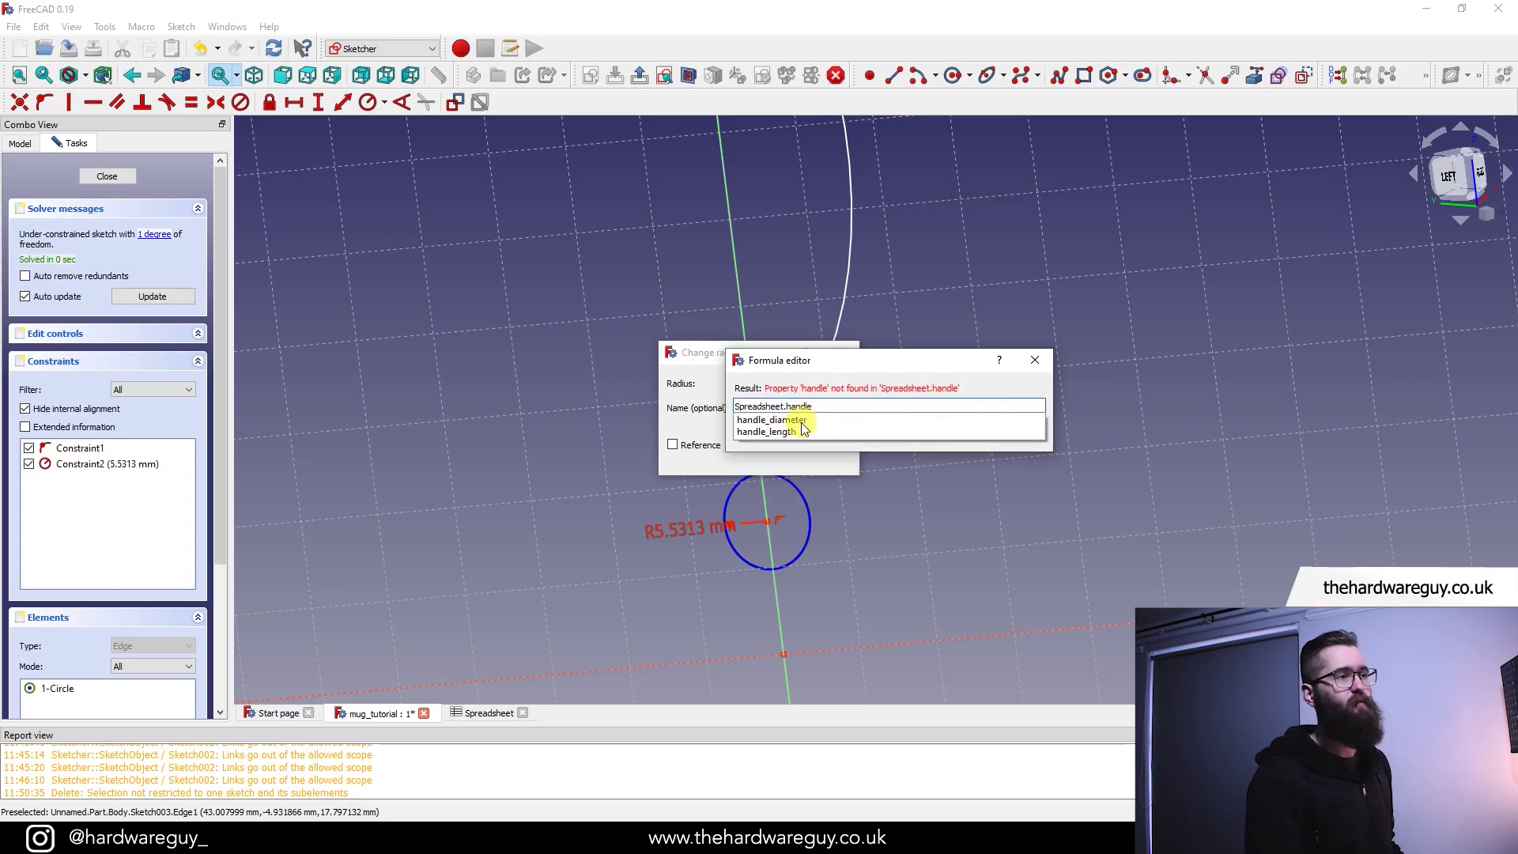
{"action": "left_click", "coordinate": [806, 417]}
{"action": "left_click", "coordinate": [814, 426]}
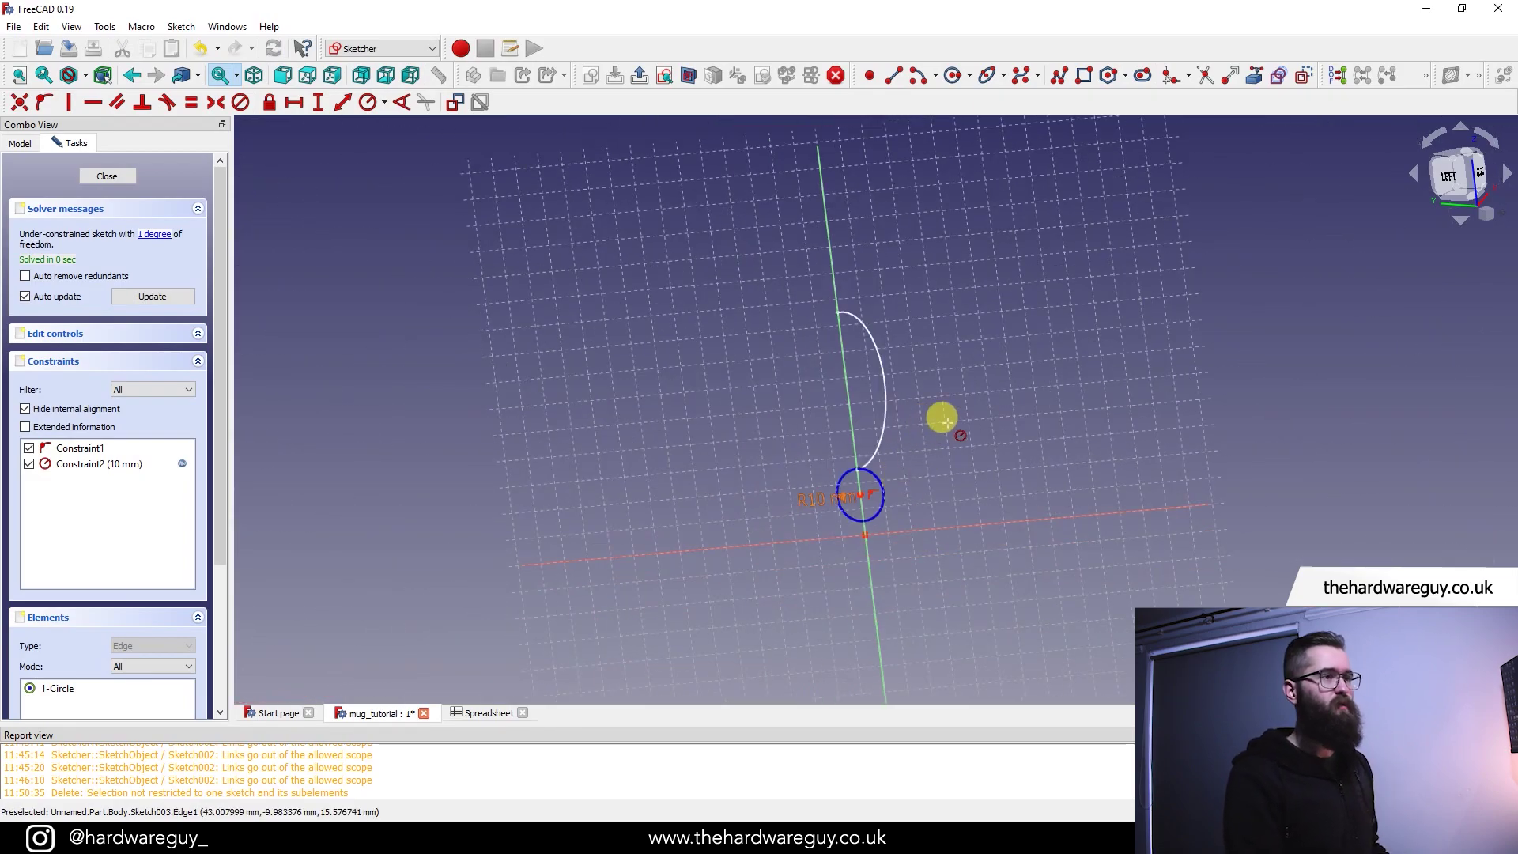
- Examine up close where the handle arc's lower end meets the top of the profile circle
{"action": "scroll", "coordinate": [948, 423], "scroll_direction": "up", "scroll_amount": 2}
{"action": "scroll", "coordinate": [909, 451], "scroll_direction": "up", "scroll_amount": 5}
{"action": "scroll", "coordinate": [841, 440], "scroll_direction": "up", "scroll_amount": 3}
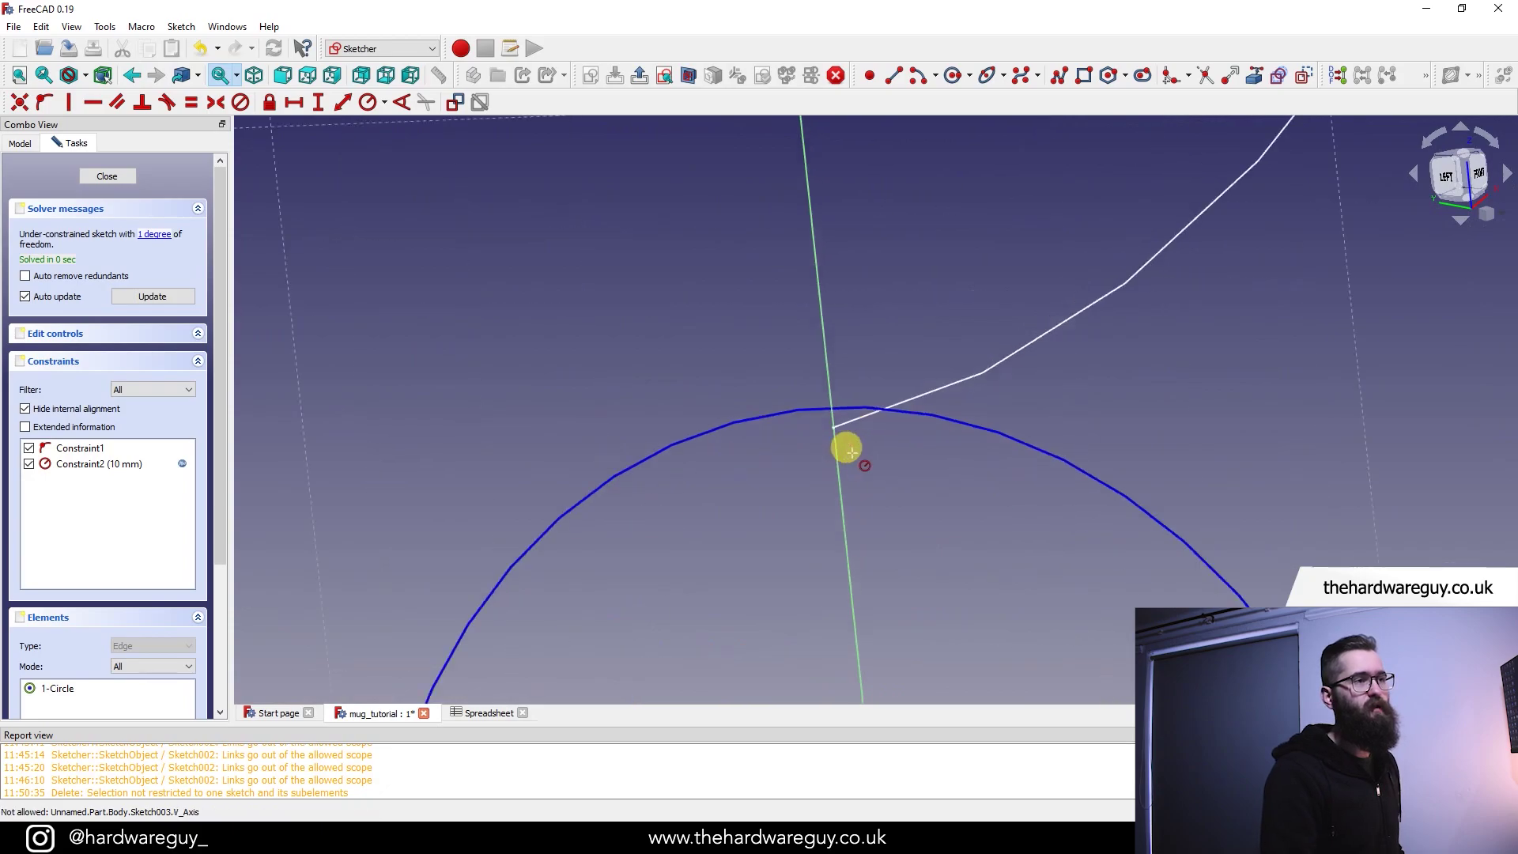
{"action": "scroll", "coordinate": [819, 425], "scroll_direction": "down", "scroll_amount": 5}
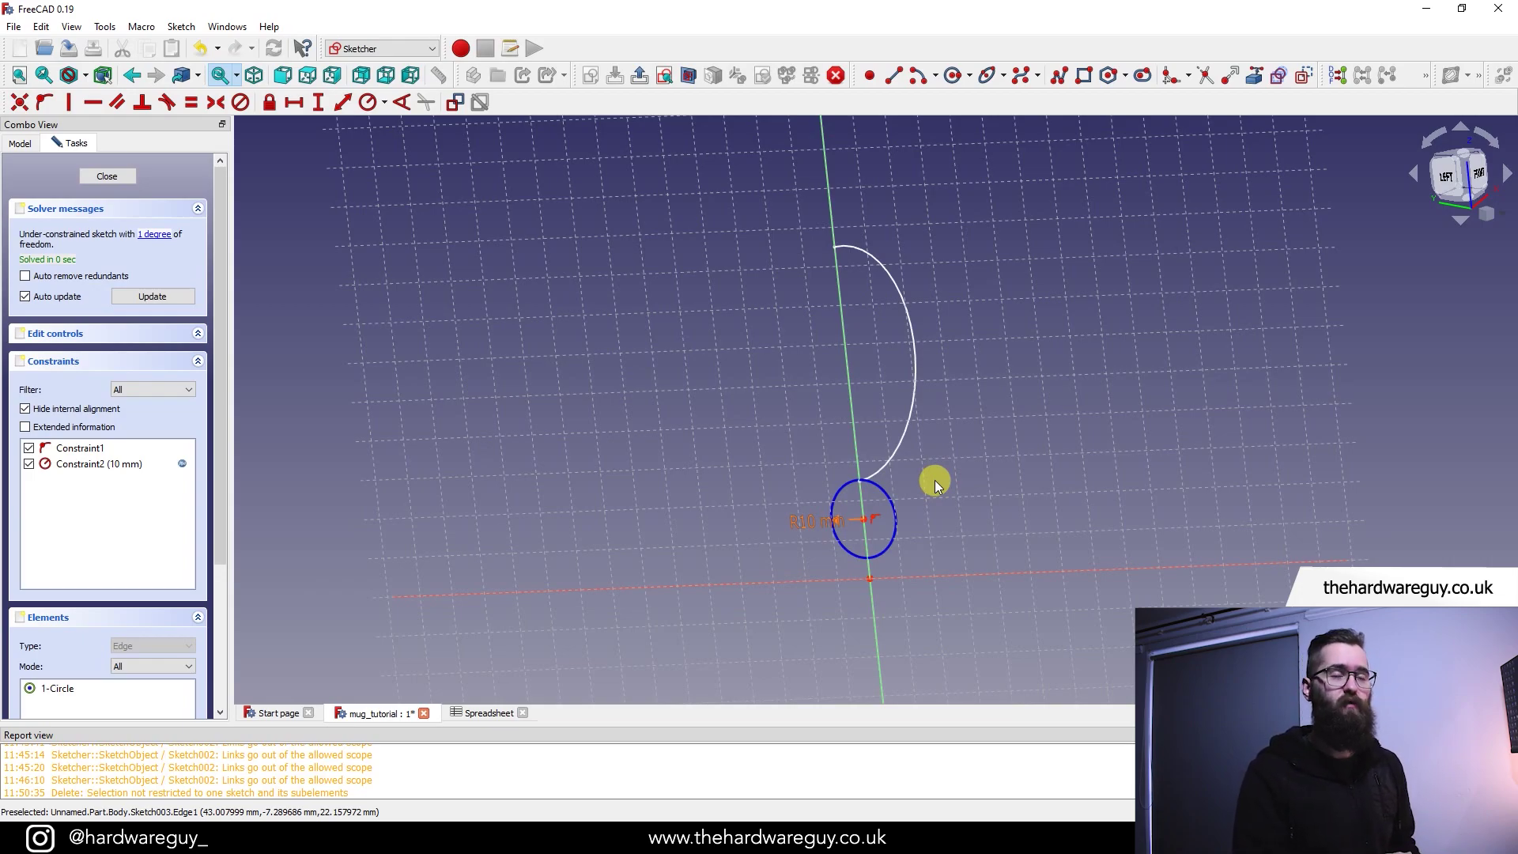
{"action": "middle_click_drag", "start_coordinate": [935, 482], "coordinate": [908, 480]}
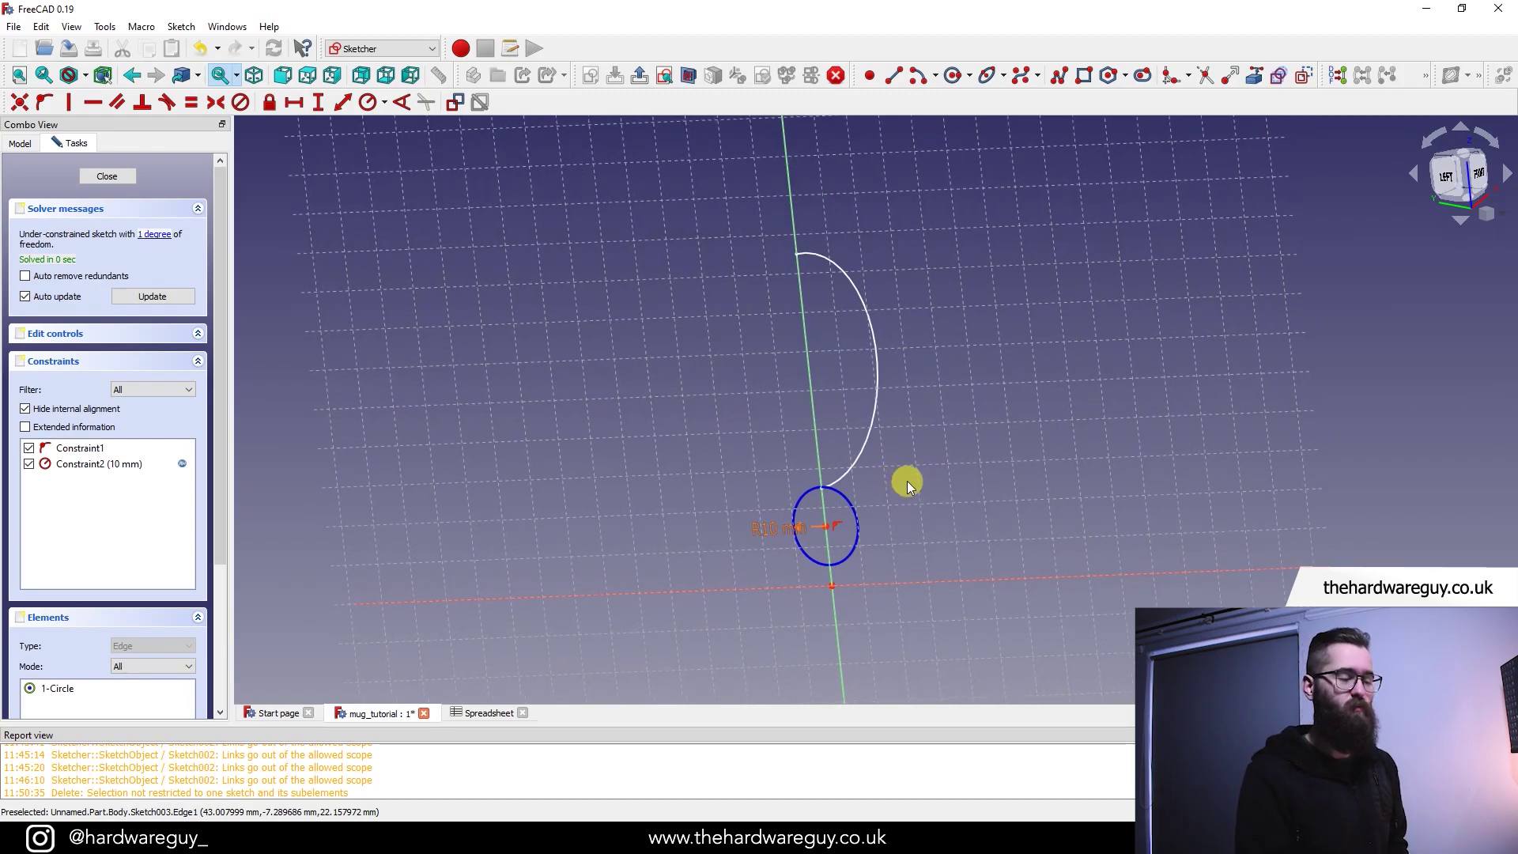
- Constrain the vertical distance between the circle's centre and the sketch origin at 15.31 mm
{"action": "scroll", "coordinate": [898, 572], "scroll_direction": "up", "scroll_amount": 4}
{"action": "left_click", "coordinate": [323, 106]}
{"action": "middle_click_drag", "start_coordinate": [963, 417], "coordinate": [1026, 407]}
{"action": "scroll", "coordinate": [579, 462], "scroll_direction": "up", "scroll_amount": 3}
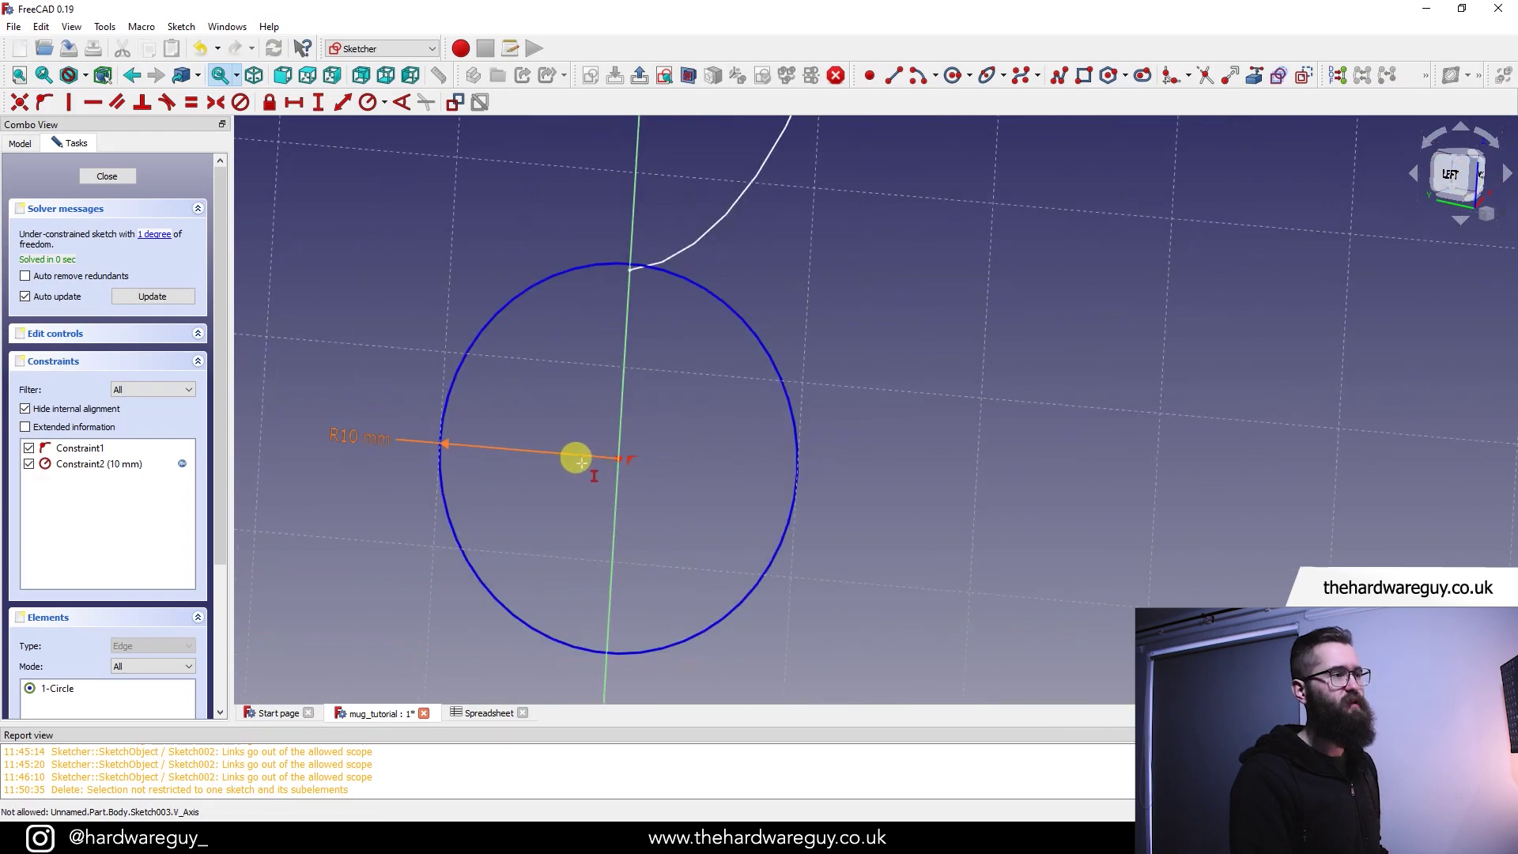
{"action": "scroll", "coordinate": [622, 459], "scroll_direction": "up", "scroll_amount": 4}
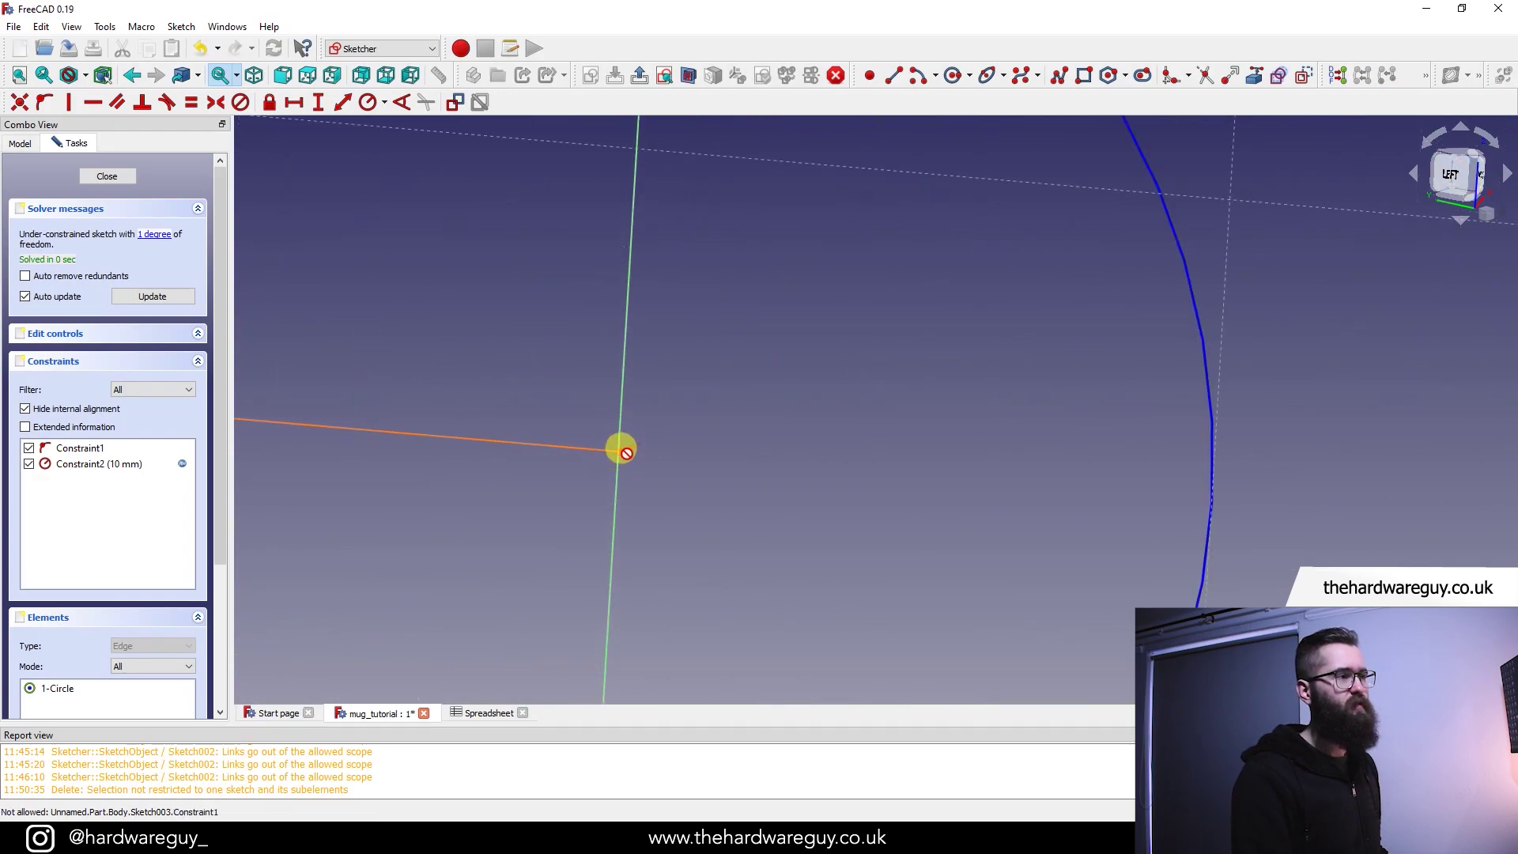
{"action": "scroll", "coordinate": [680, 507], "scroll_direction": "down", "scroll_amount": 9}
{"action": "middle_click_drag", "start_coordinate": [694, 524], "coordinate": [558, 513]}
{"action": "middle_click_drag", "start_coordinate": [1138, 577], "coordinate": [907, 299]}
{"action": "scroll", "coordinate": [939, 352], "scroll_direction": "up", "scroll_amount": 5}
{"action": "scroll", "coordinate": [997, 508], "scroll_direction": "down", "scroll_amount": 3}
{"action": "scroll", "coordinate": [907, 299], "scroll_direction": "up", "scroll_amount": 2}
{"action": "left_click", "coordinate": [881, 262]}
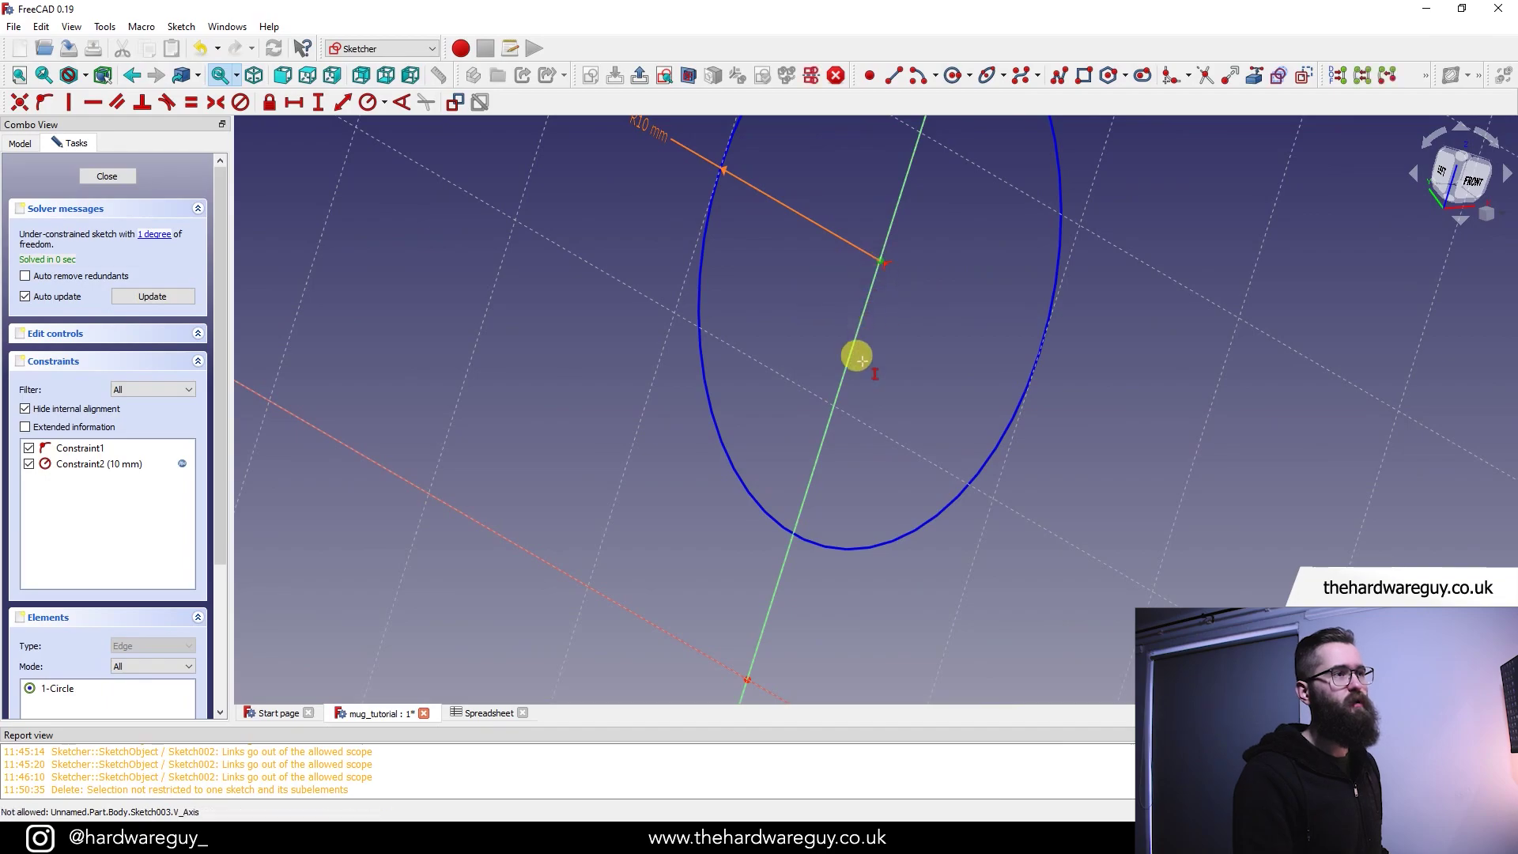
{"action": "scroll", "coordinate": [898, 238], "scroll_direction": "up", "scroll_amount": 8}
{"action": "scroll", "coordinate": [823, 407], "scroll_direction": "down", "scroll_amount": 8}
{"action": "middle_click_drag", "start_coordinate": [855, 517], "coordinate": [892, 300]}
{"action": "scroll", "coordinate": [709, 624], "scroll_direction": "up", "scroll_amount": 9}
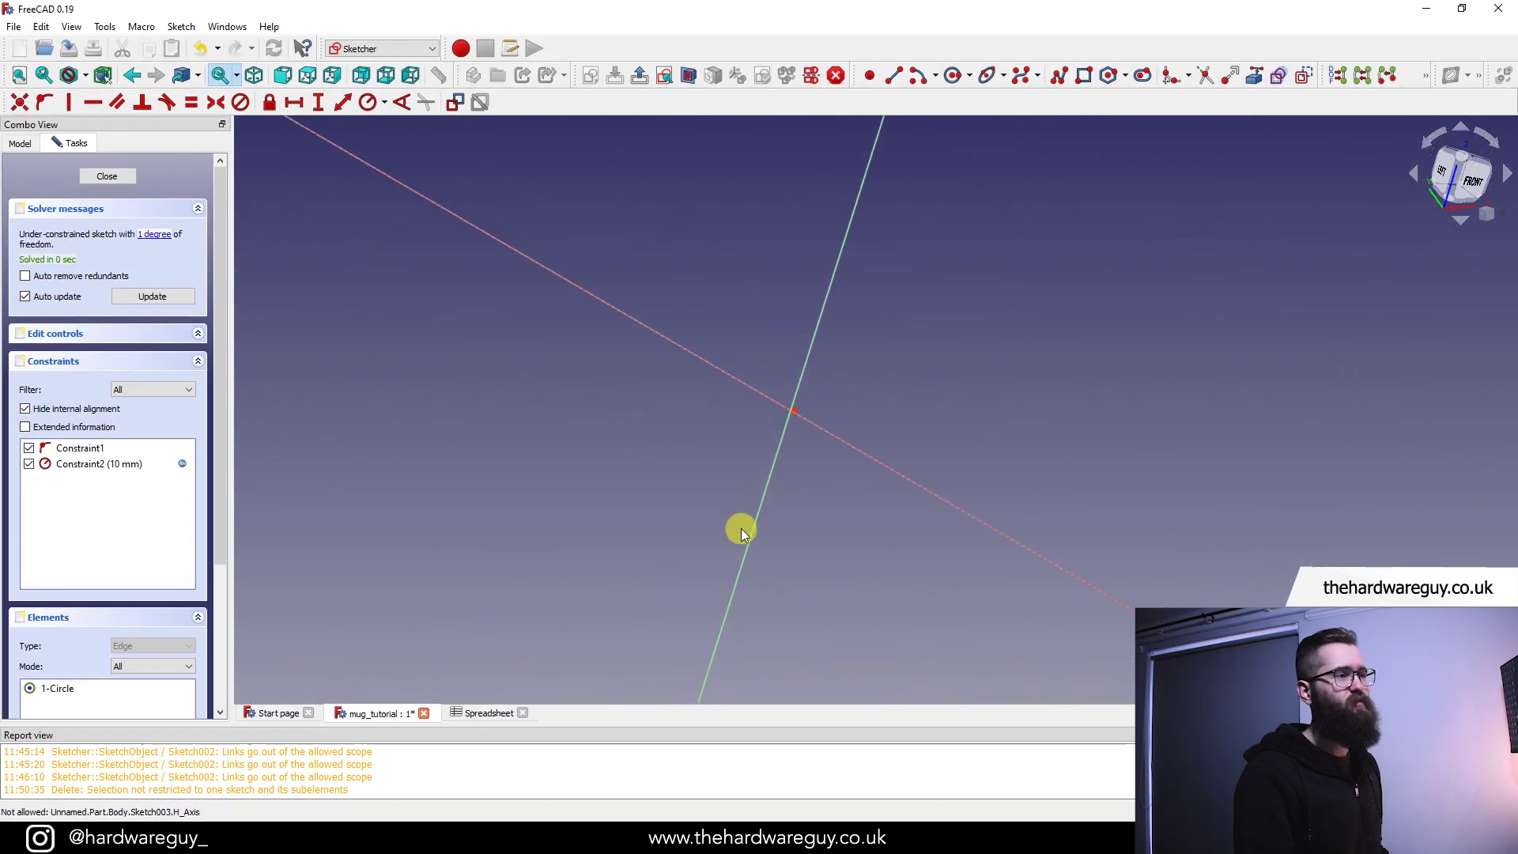
{"action": "left_click", "coordinate": [793, 405]}
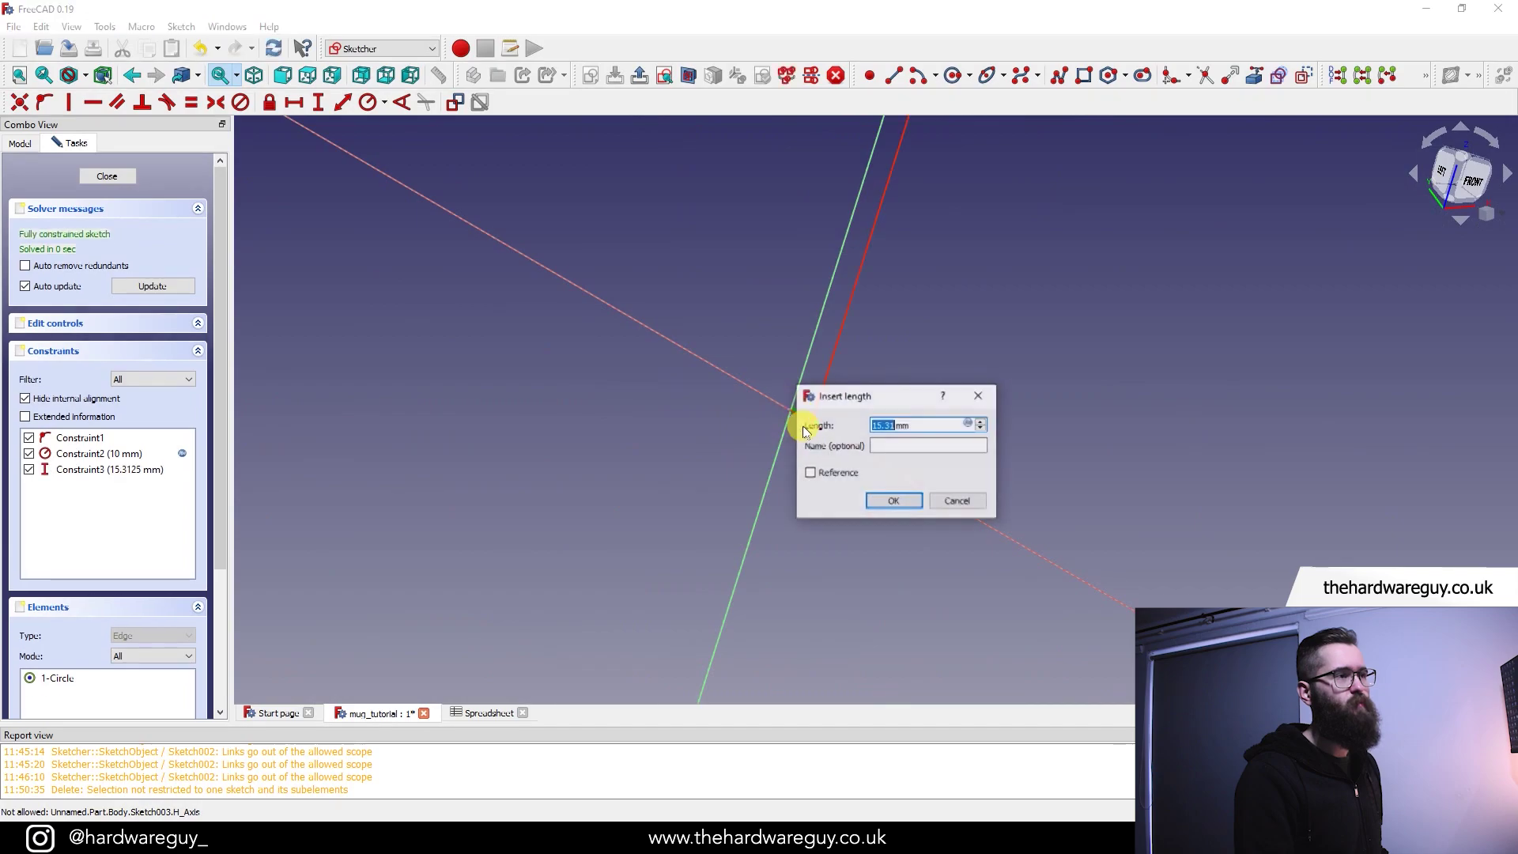
{"action": "left_click", "coordinate": [914, 503]}
{"action": "scroll", "coordinate": [994, 400], "scroll_direction": "down", "scroll_amount": 6}
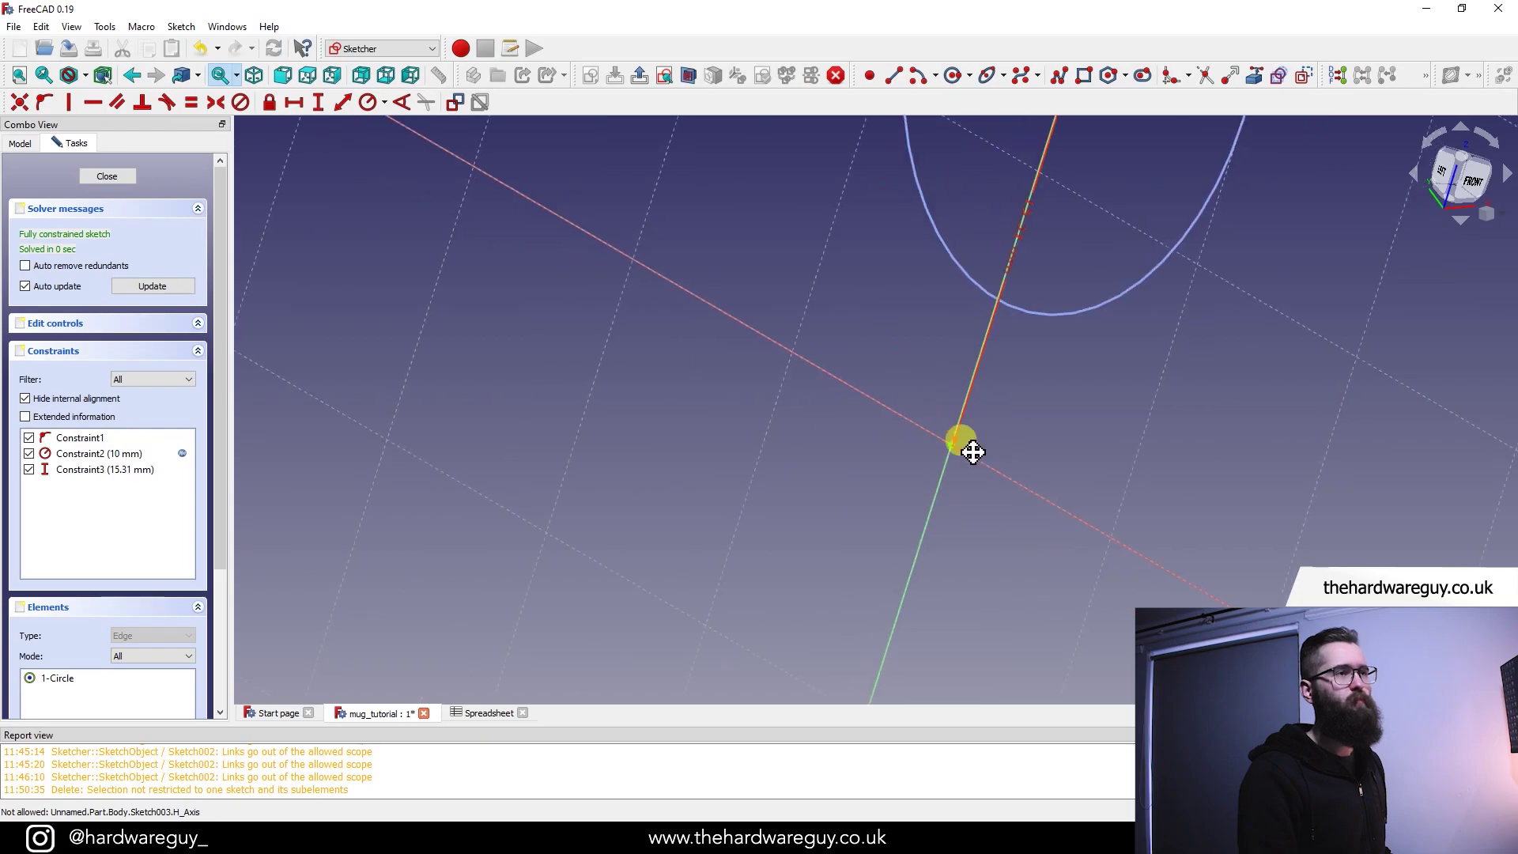
- View the sketch straight on and move the vertical distance dimension clear of the circle
{"action": "left_click", "coordinate": [1440, 172]}
{"action": "scroll", "coordinate": [840, 393], "scroll_direction": "up", "scroll_amount": 8}
{"action": "right_click", "coordinate": [743, 435]}
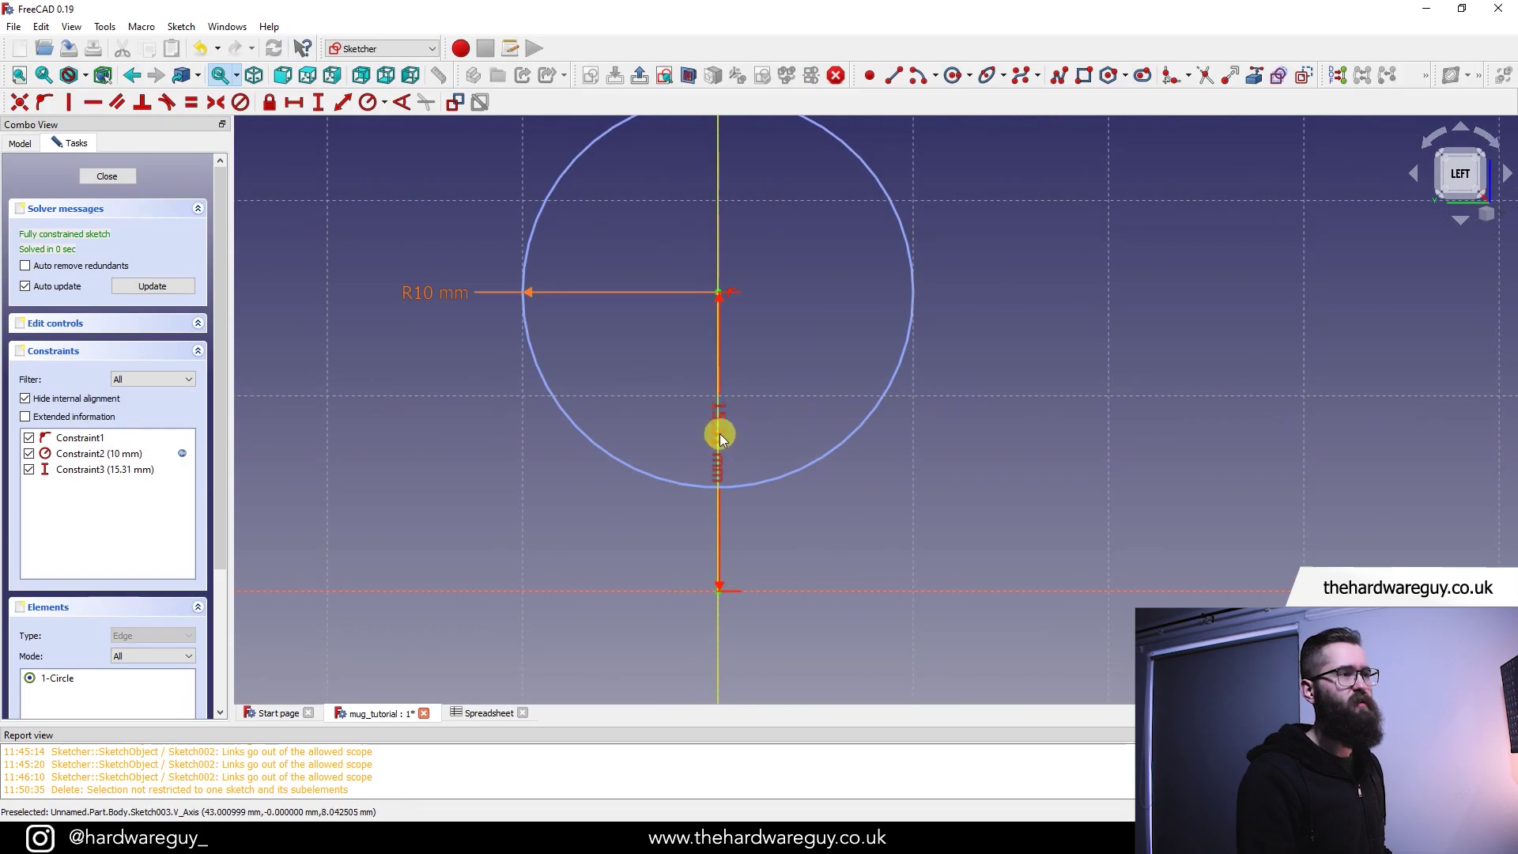
{"action": "left_click_drag", "start_coordinate": [709, 435], "coordinate": [953, 432]}
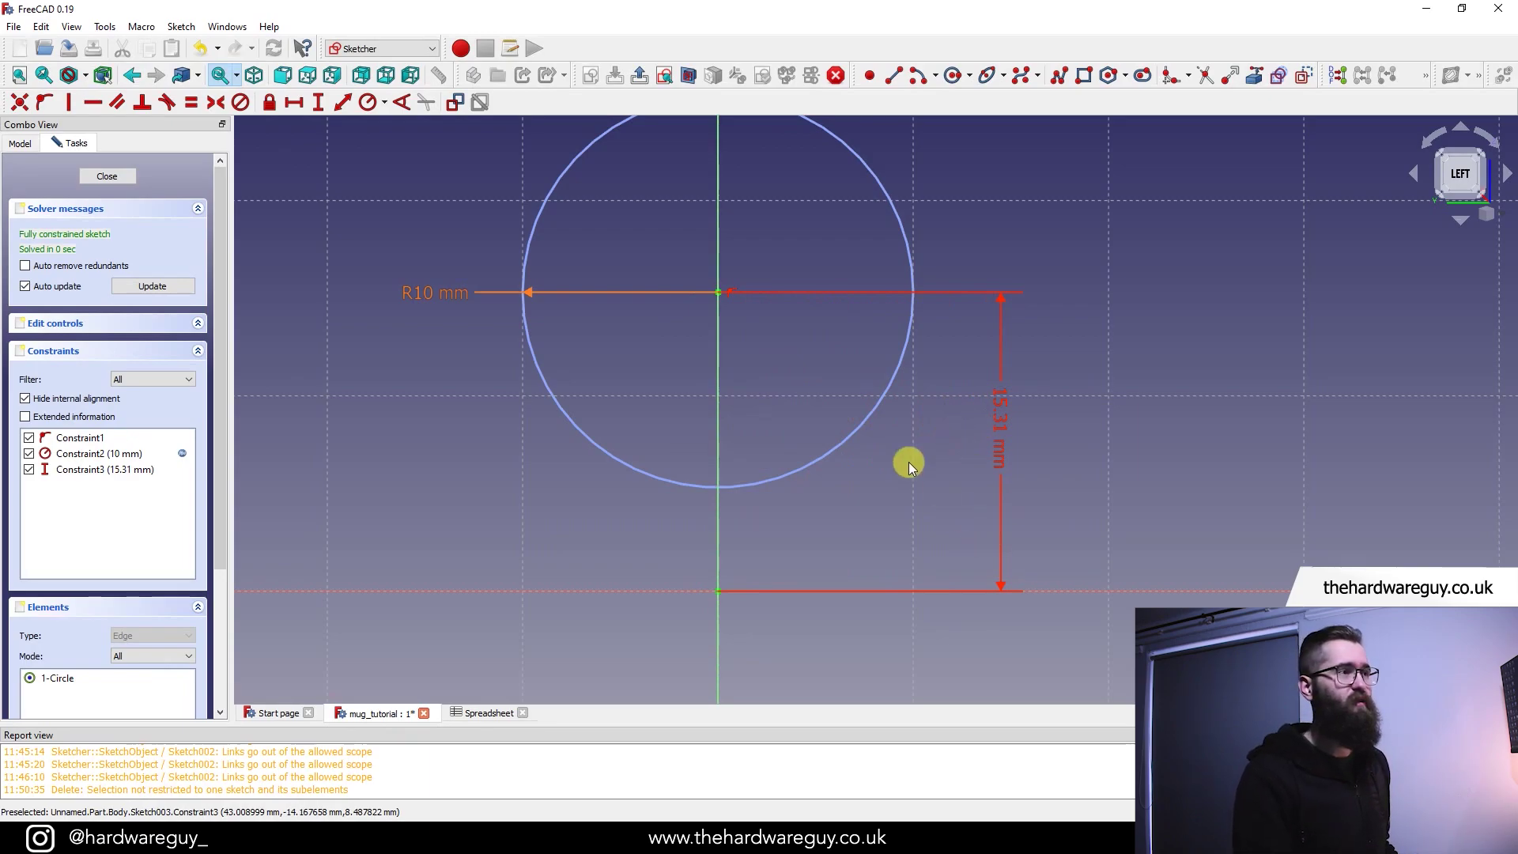
{"action": "mouse_move", "coordinate": [856, 429]}
{"action": "left_mouse_down"}
{"action": "mouse_move", "coordinate": [865, 411]}
{"action": "mouse_move", "coordinate": [877, 491]}
{"action": "left_mouse_up"}
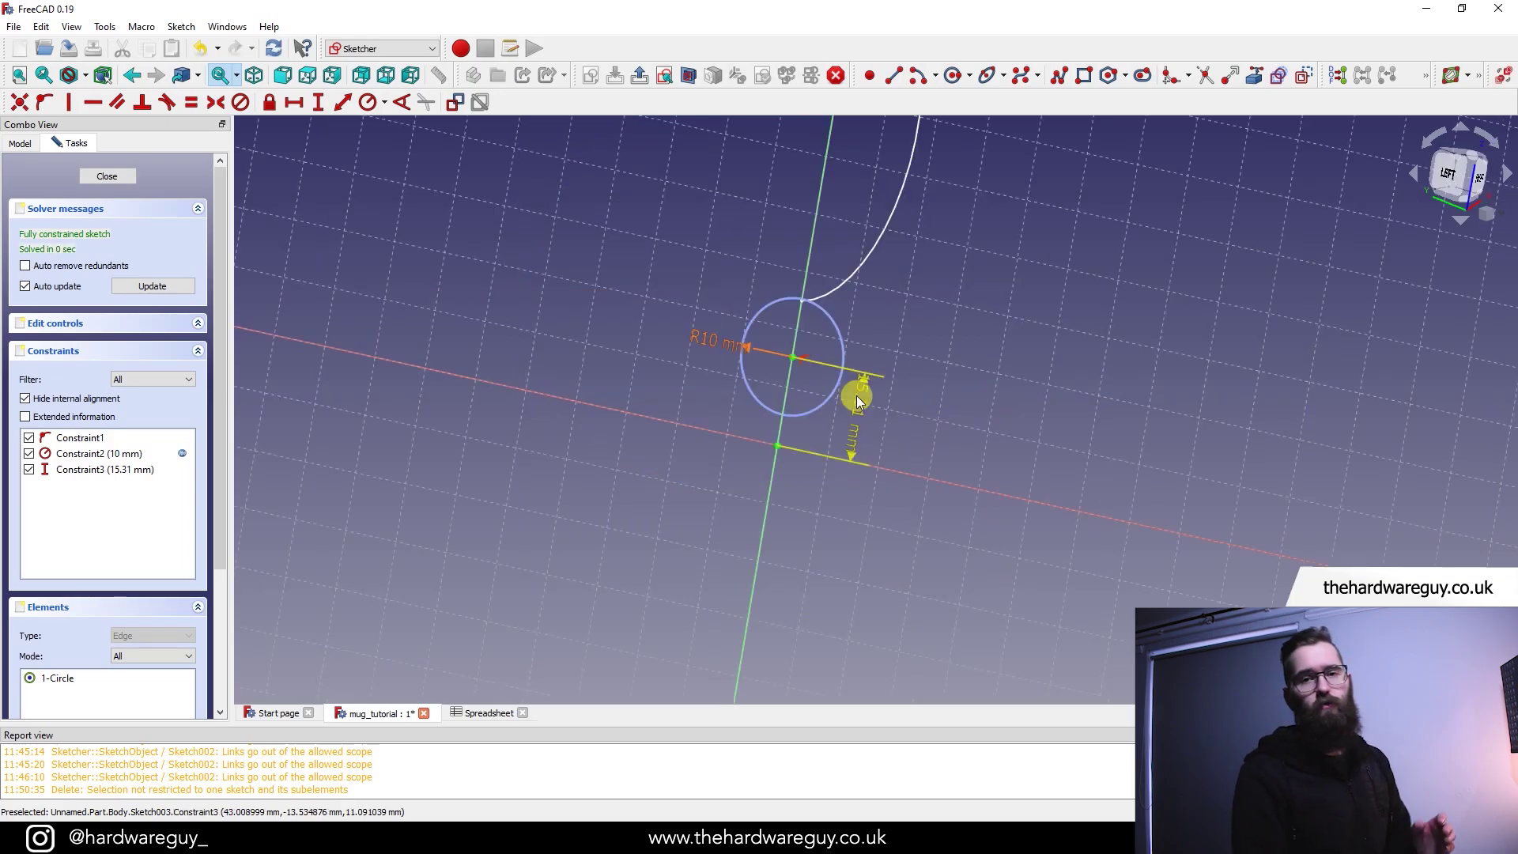
- Set the circle centre's vertical distance to the formula (Spreadsheet.mug_height - Spreadsheet.handle_length) / 2 and close the sketch
{"action": "double_click", "coordinate": [856, 395]}
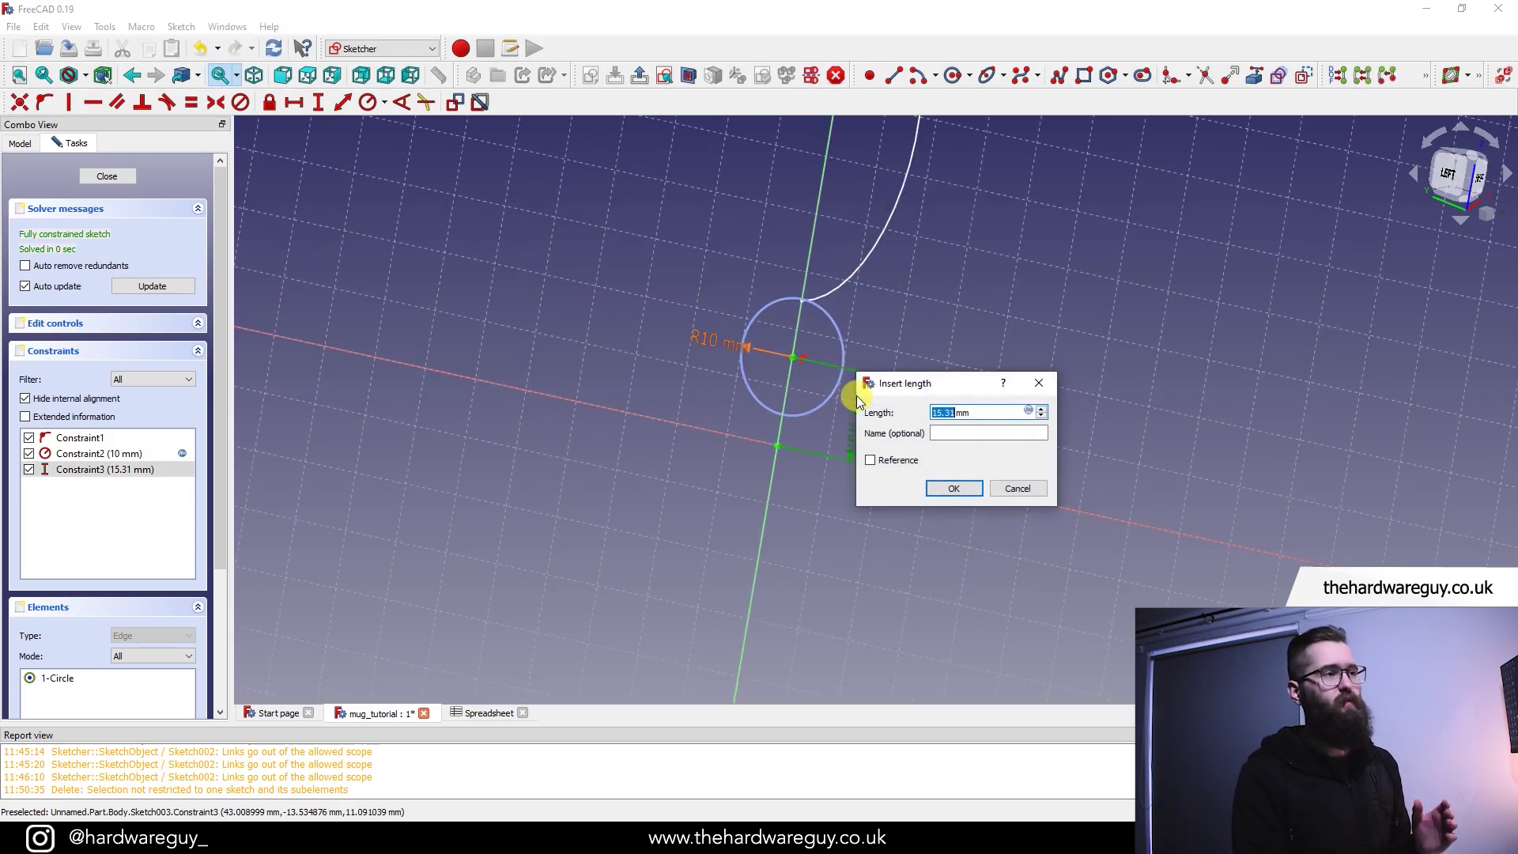
{"action": "left_click", "coordinate": [1028, 410]}
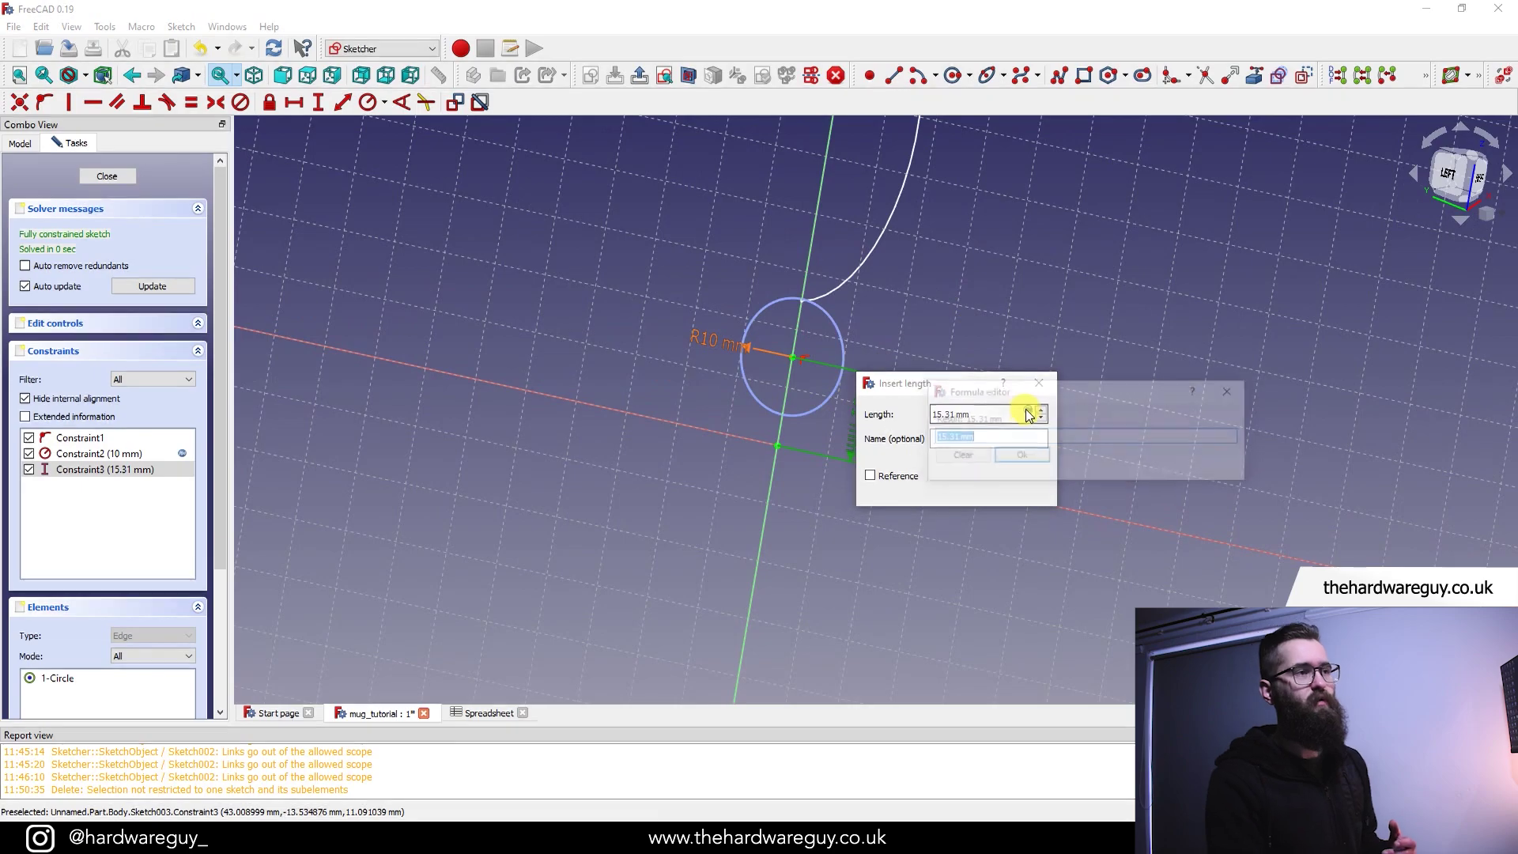
{"action": "left_click_drag", "start_coordinate": [1001, 400], "coordinate": [1099, 501]}
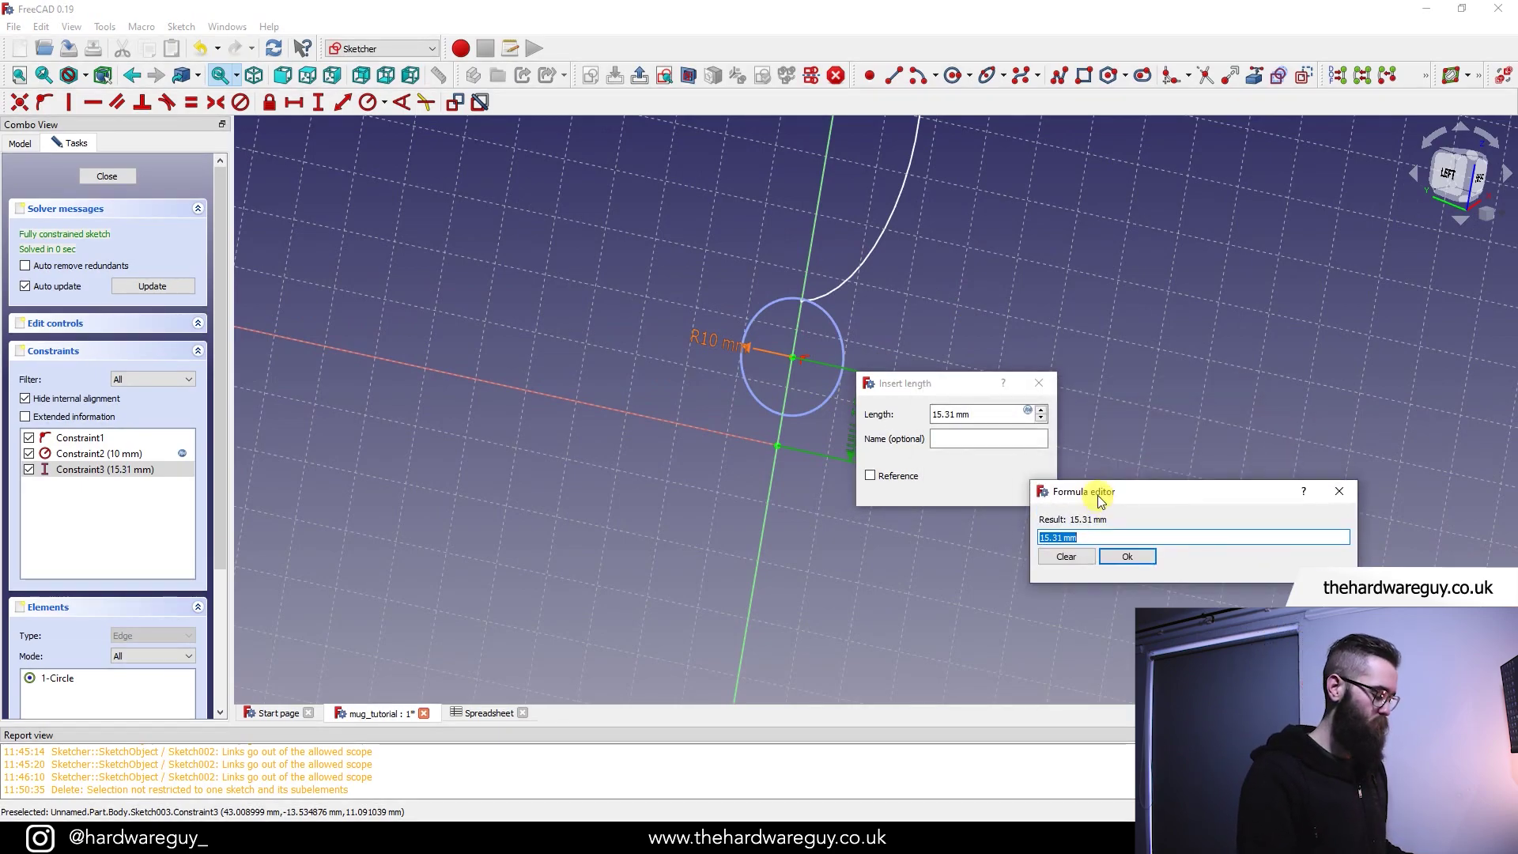
{"action": "type", "text": "0"}
{"action": "type", "text": "Spreadsheet."}
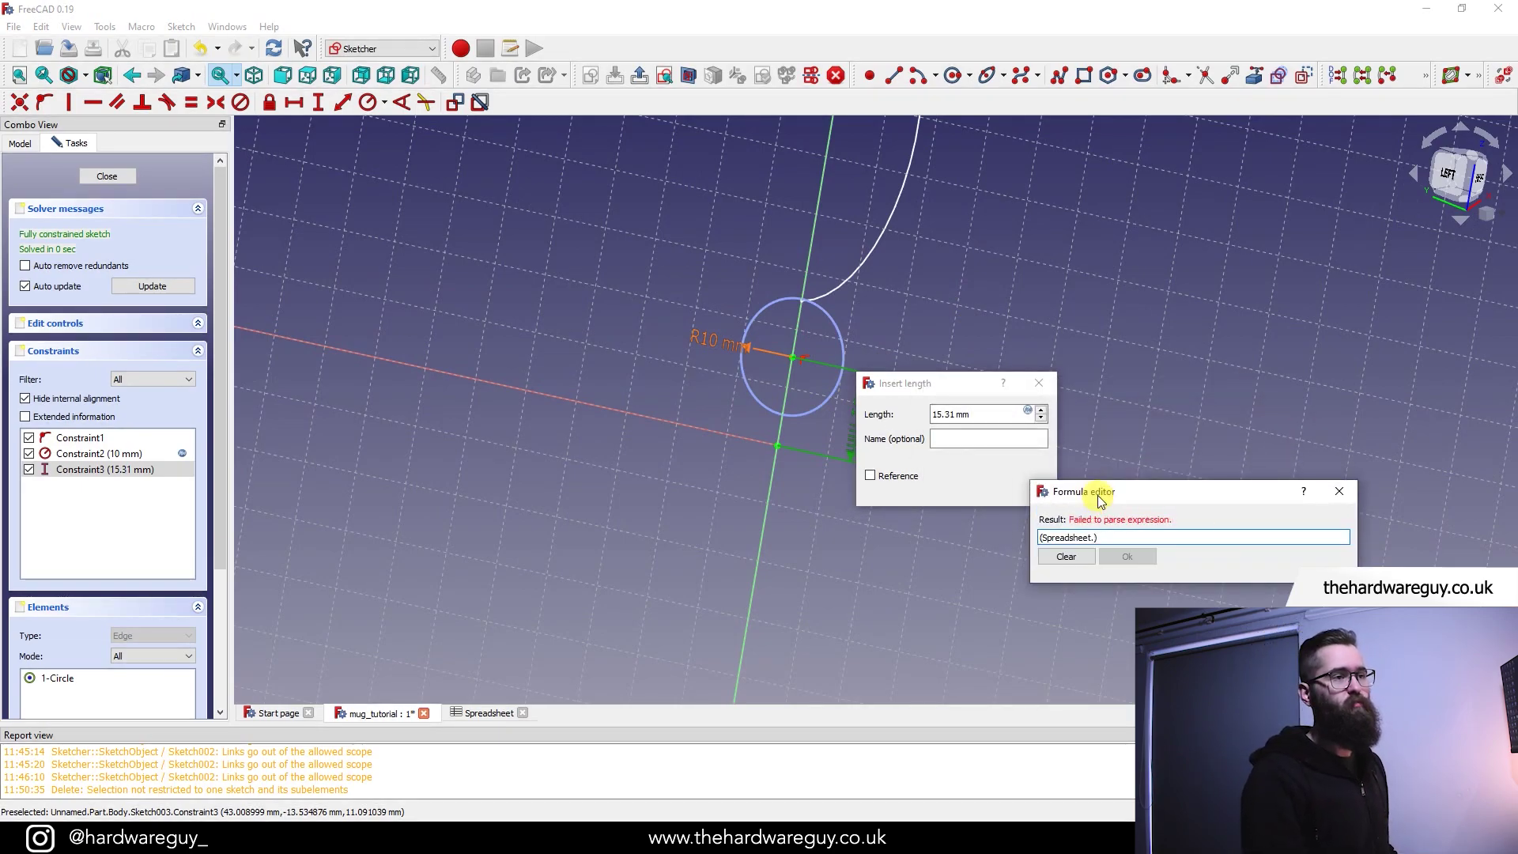
{"action": "type", "text": "mug_height - Spreadsheet."}
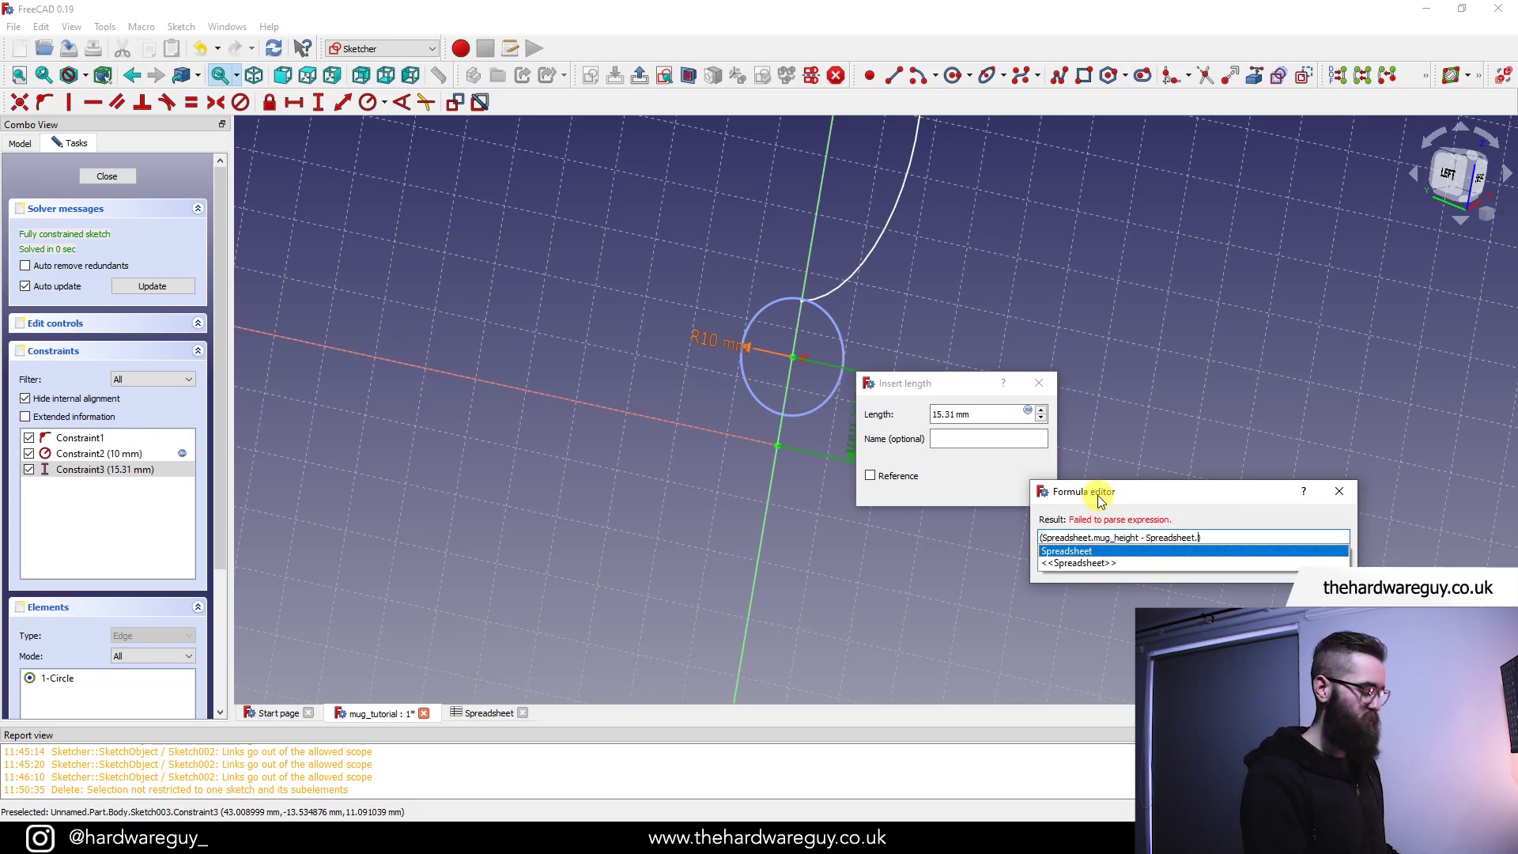
{"action": "type", "text": "han"}
{"action": "key", "text": "Down"}
{"action": "key", "text": "Down"}
{"action": "key", "text": "Return"}
{"action": "type", "text": "/ 2"}
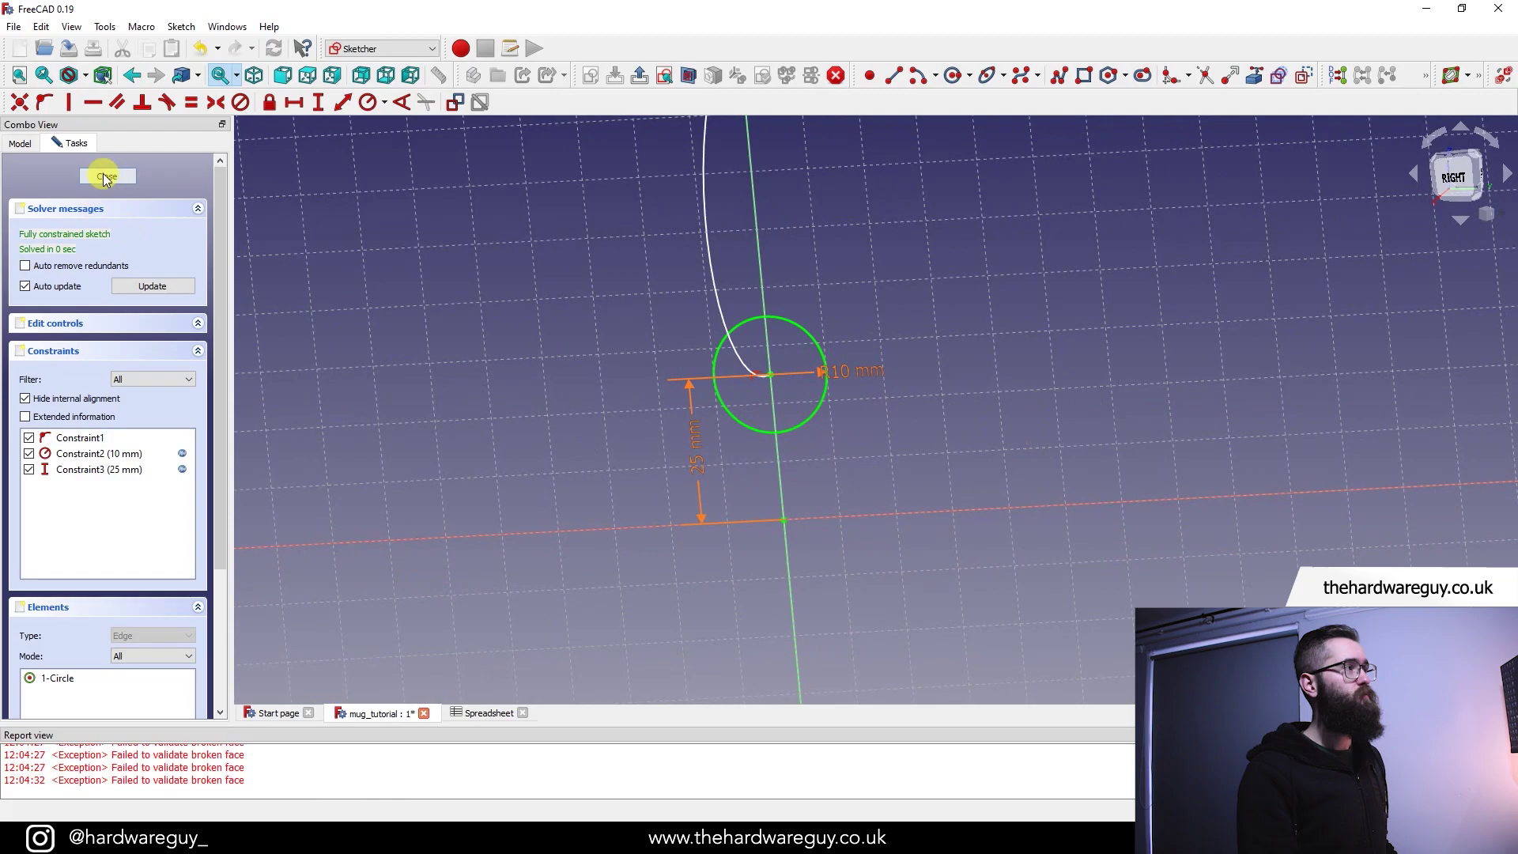
{"action": "left_click", "coordinate": [107, 177]}
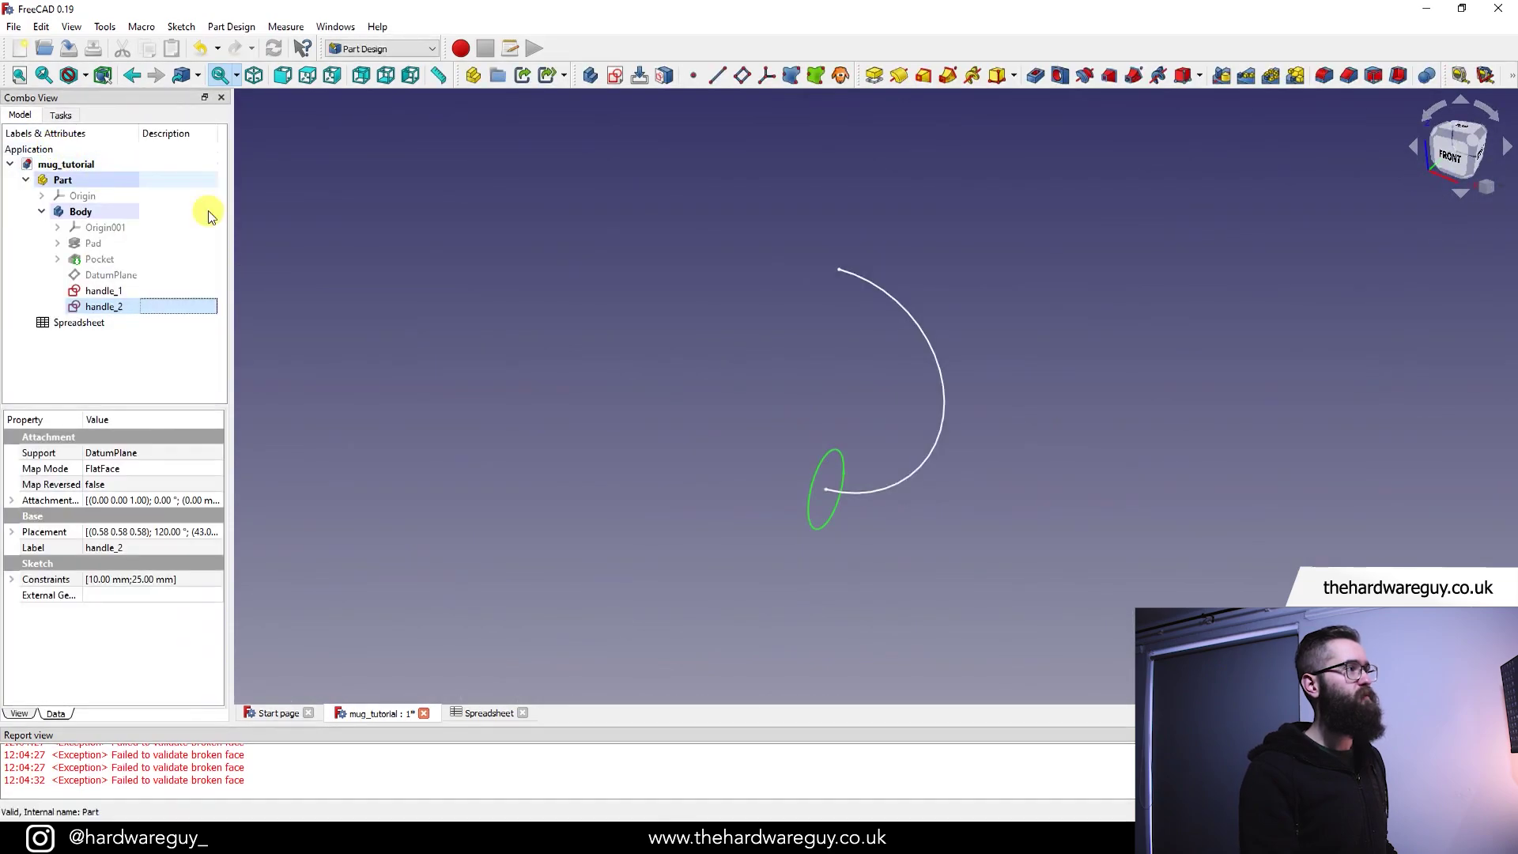
- Create an additive pipe for the mug's handle, using handle_2 as the profile and handle_1 as the sweep path
{"action": "middle_click_drag", "start_coordinate": [896, 549], "coordinate": [650, 434]}
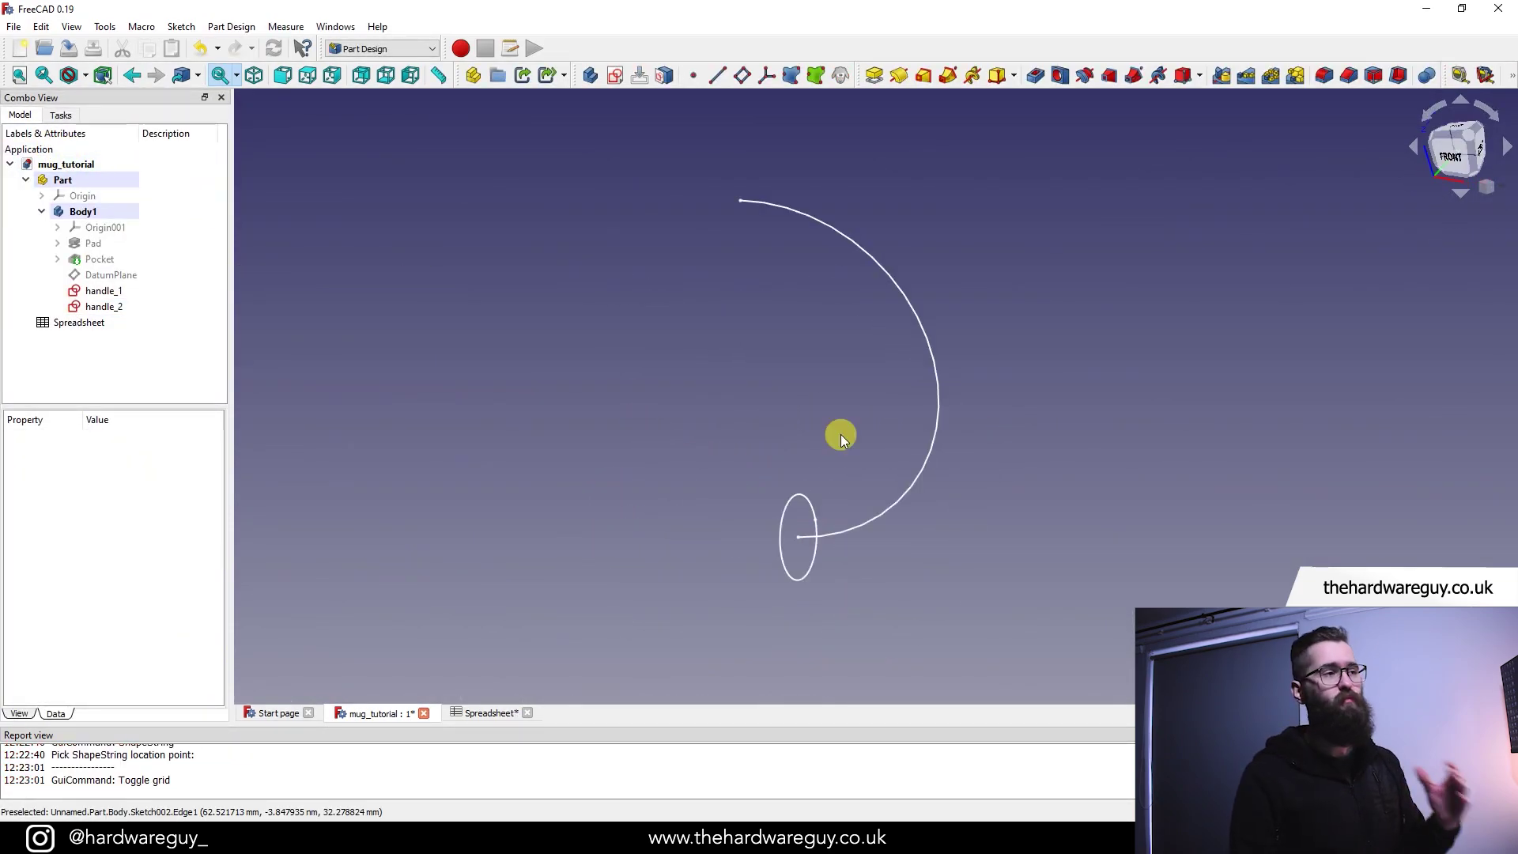
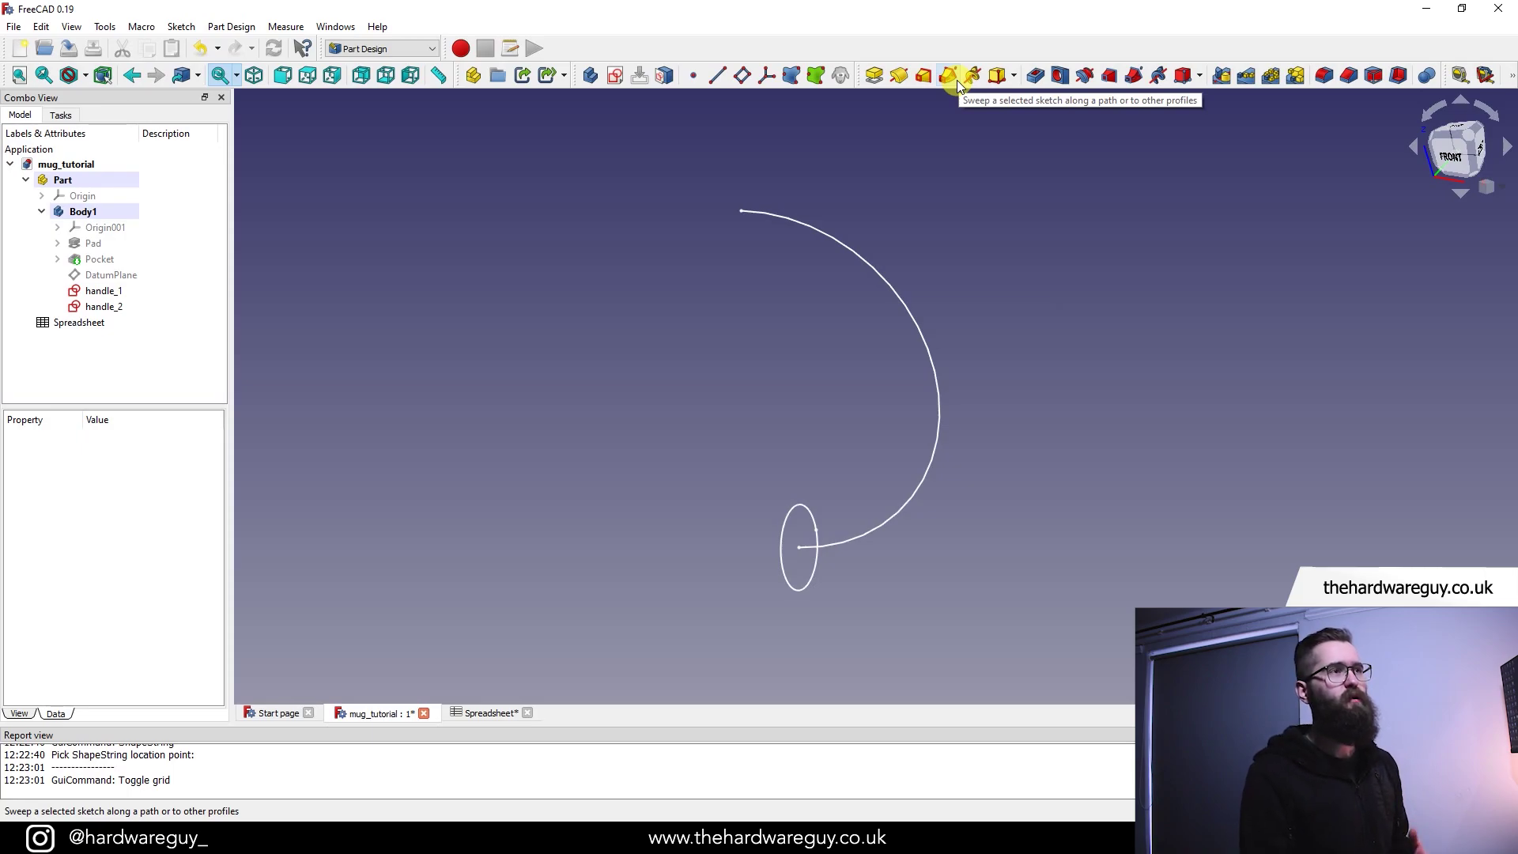
{"action": "left_click", "coordinate": [949, 76]}
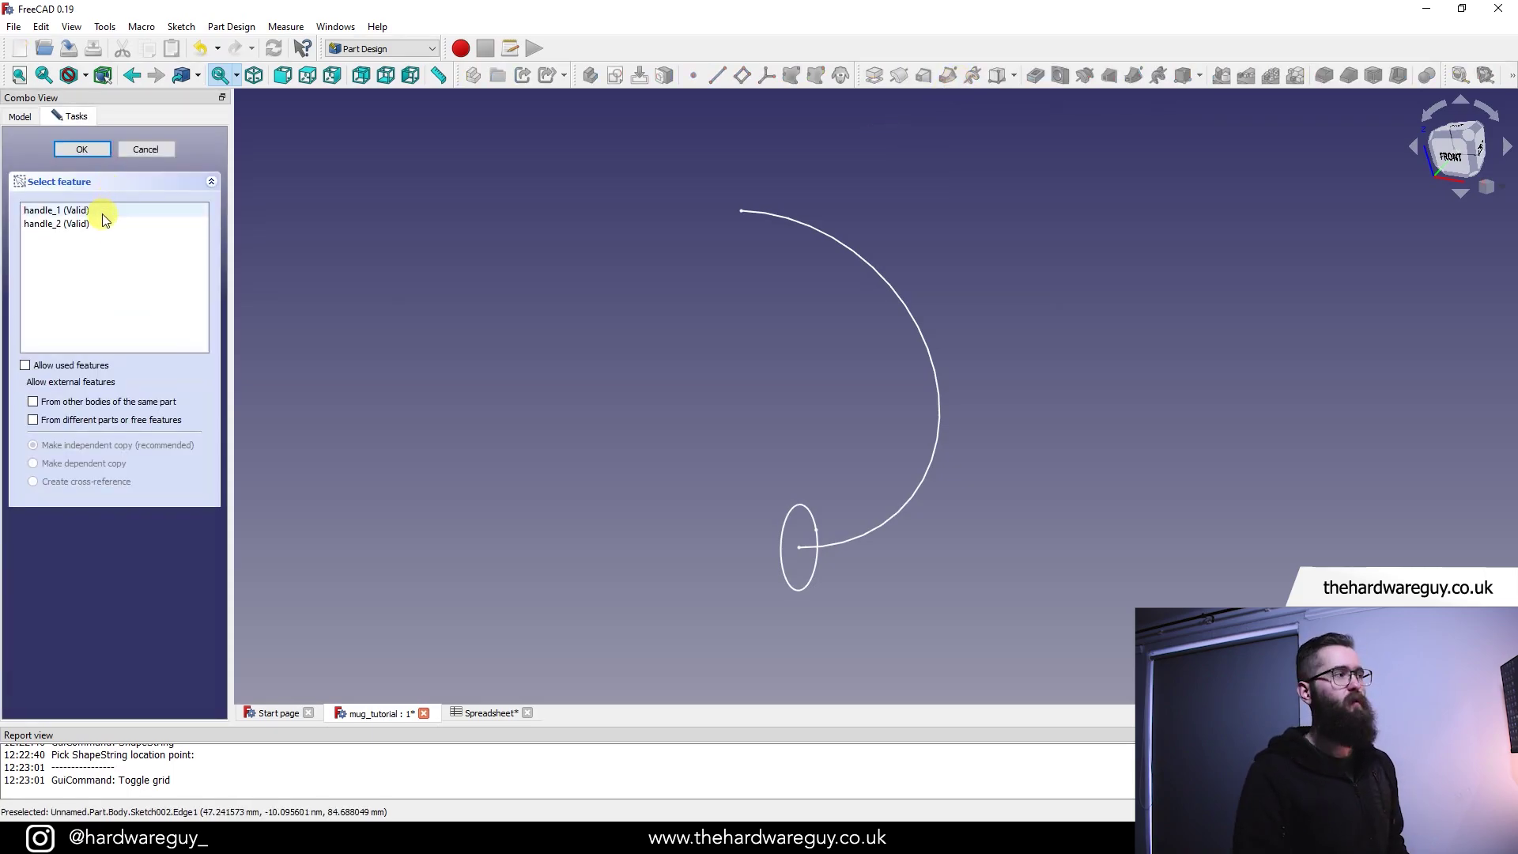
{"action": "left_click", "coordinate": [79, 224]}
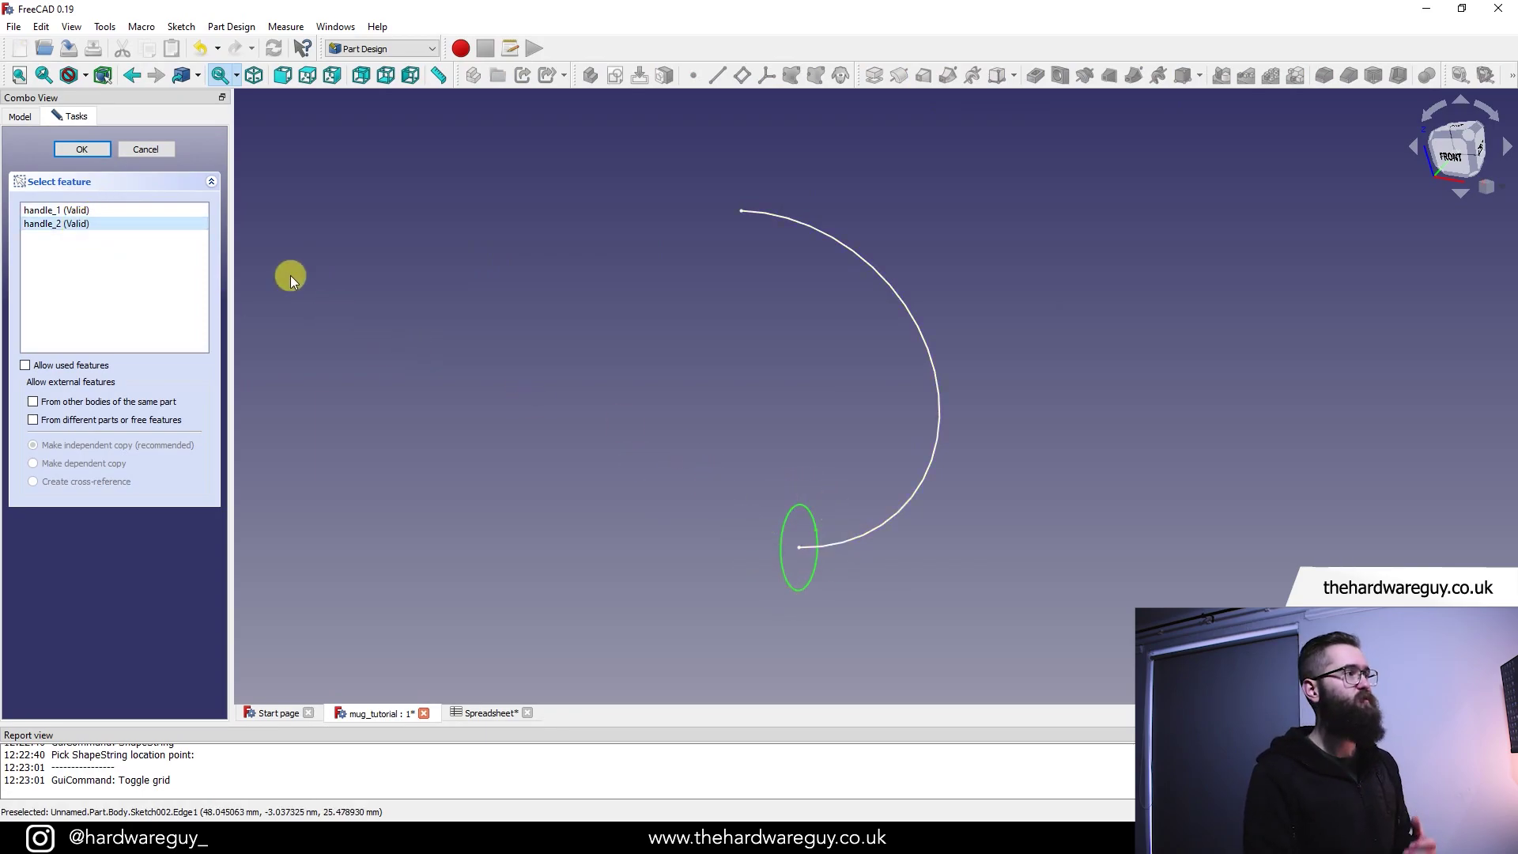
{"action": "left_click", "coordinate": [81, 149]}
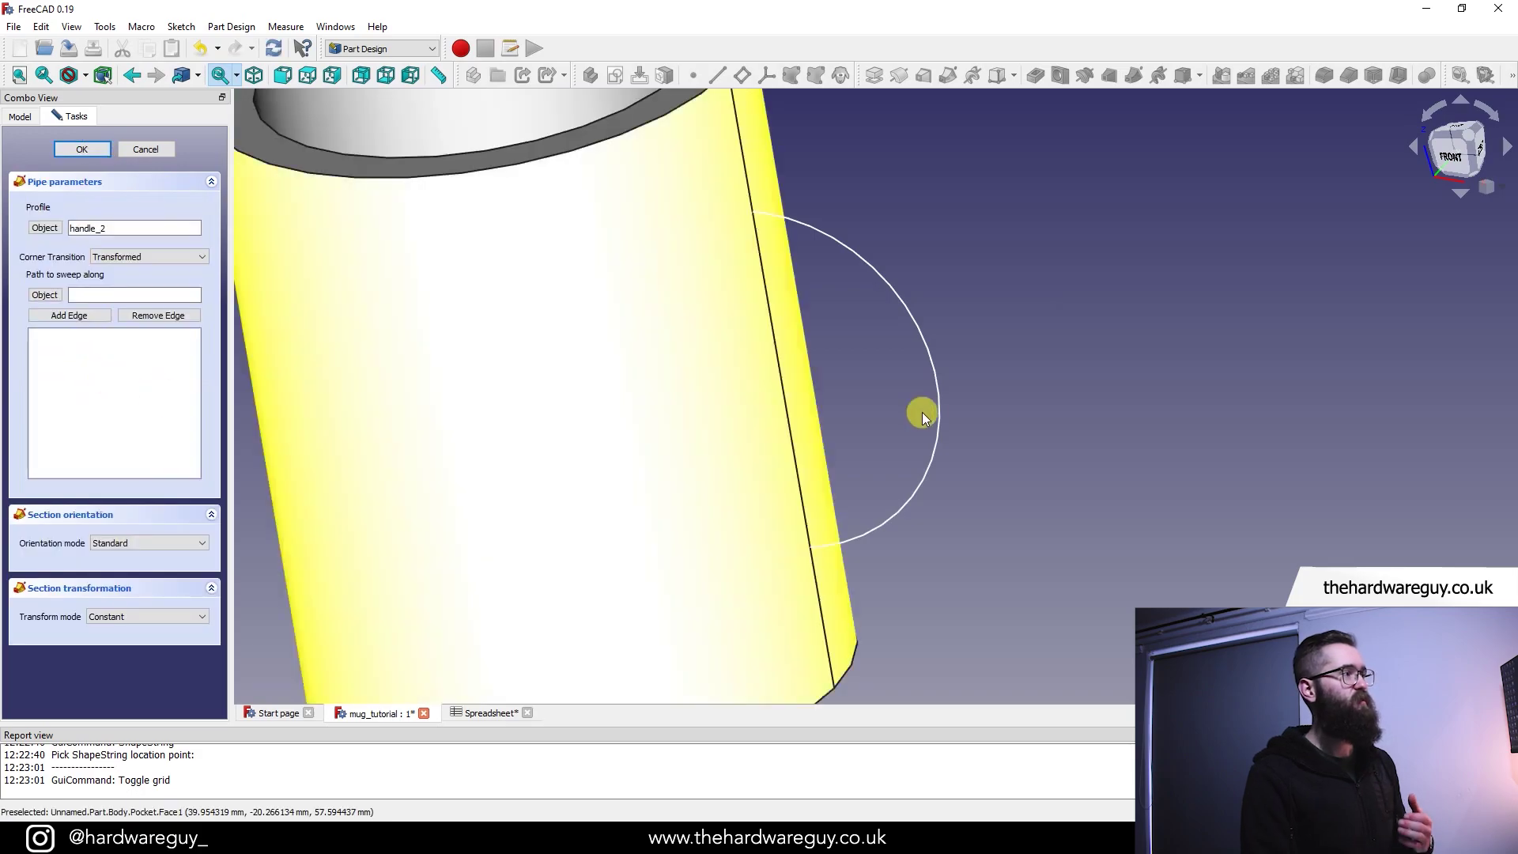
{"action": "left_click", "coordinate": [61, 296]}
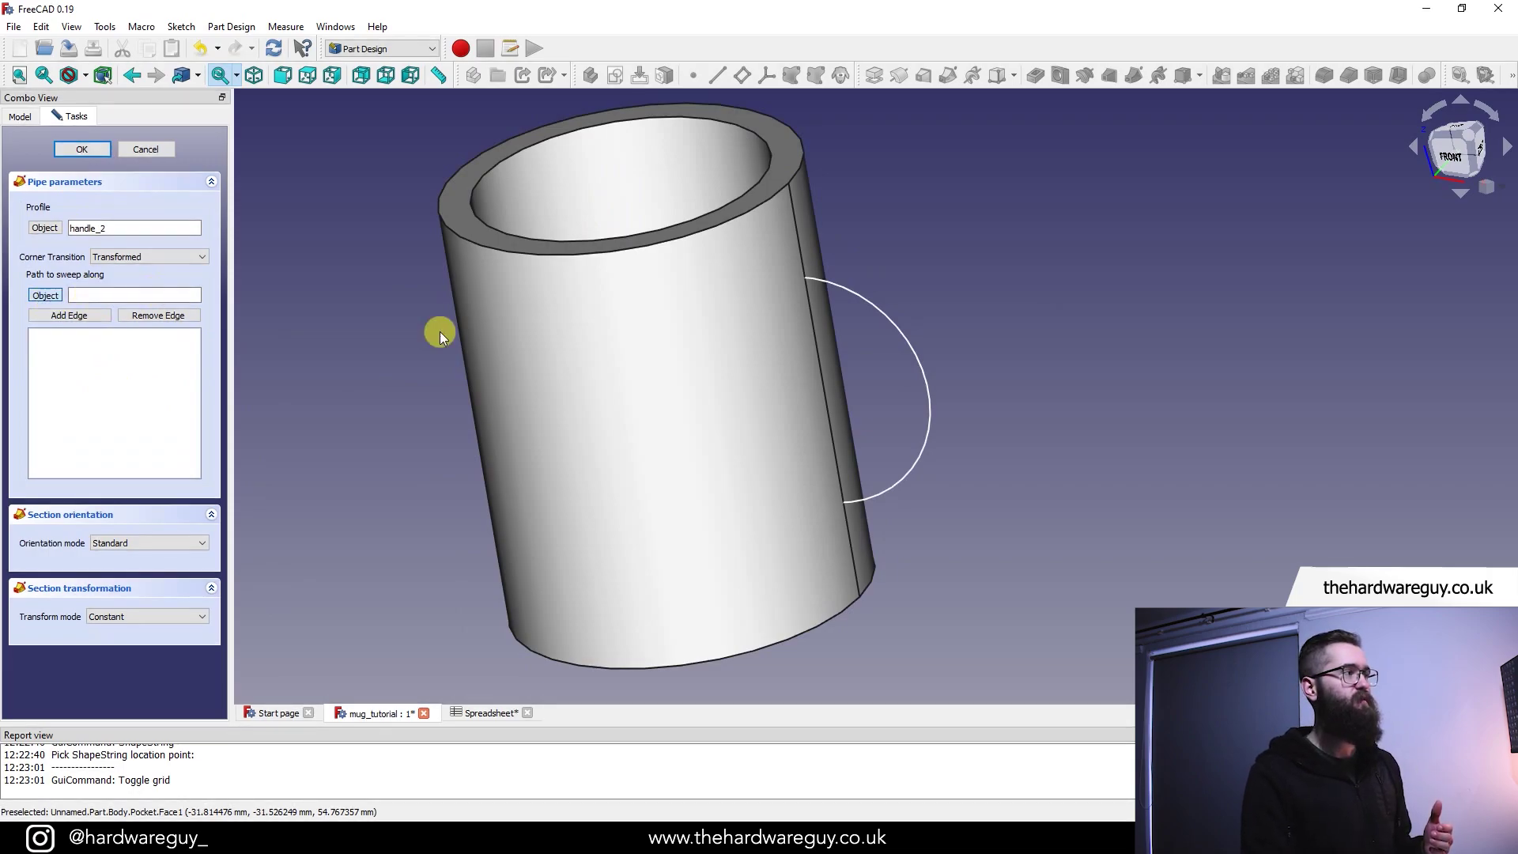
{"action": "left_click", "coordinate": [920, 369]}
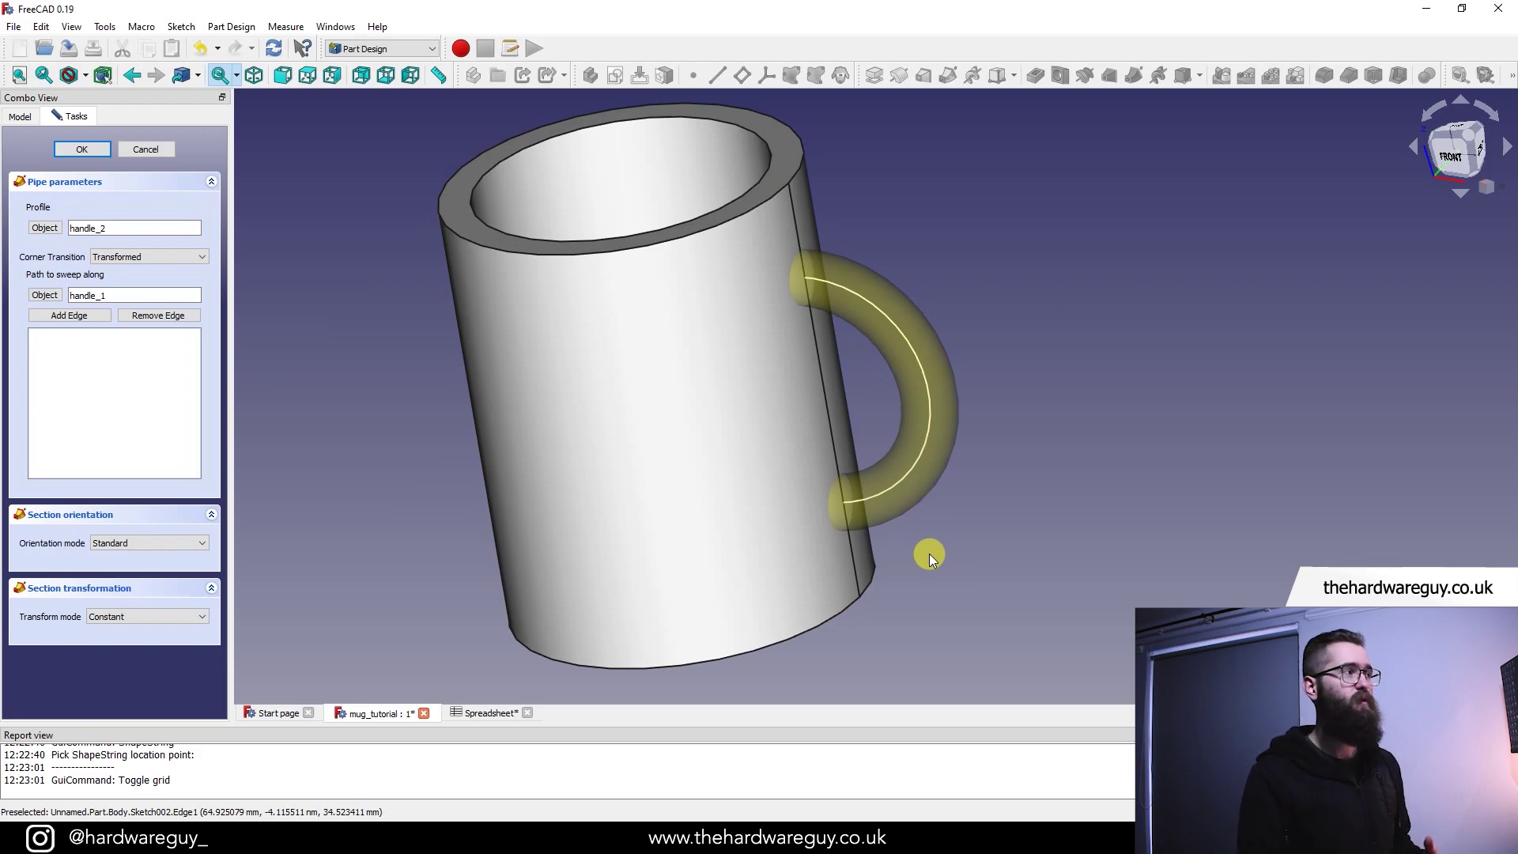
{"action": "left_click", "coordinate": [82, 149]}
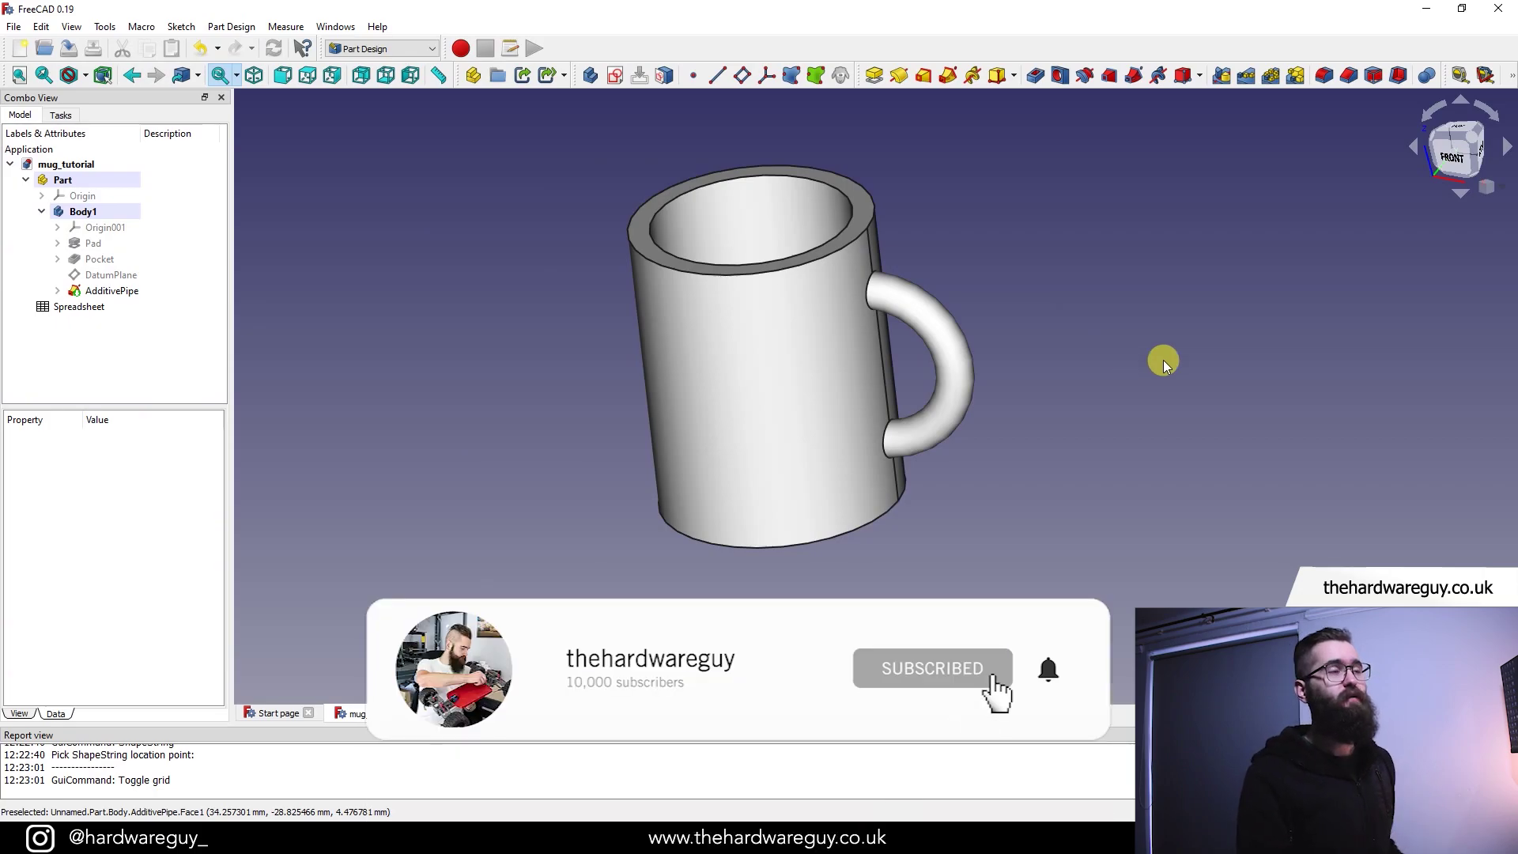
- Check the display unit and alias in the cell properties of the spreadsheet's mug_fillet value
{"action": "middle_click_drag", "start_coordinate": [1095, 308], "coordinate": [1069, 372]}
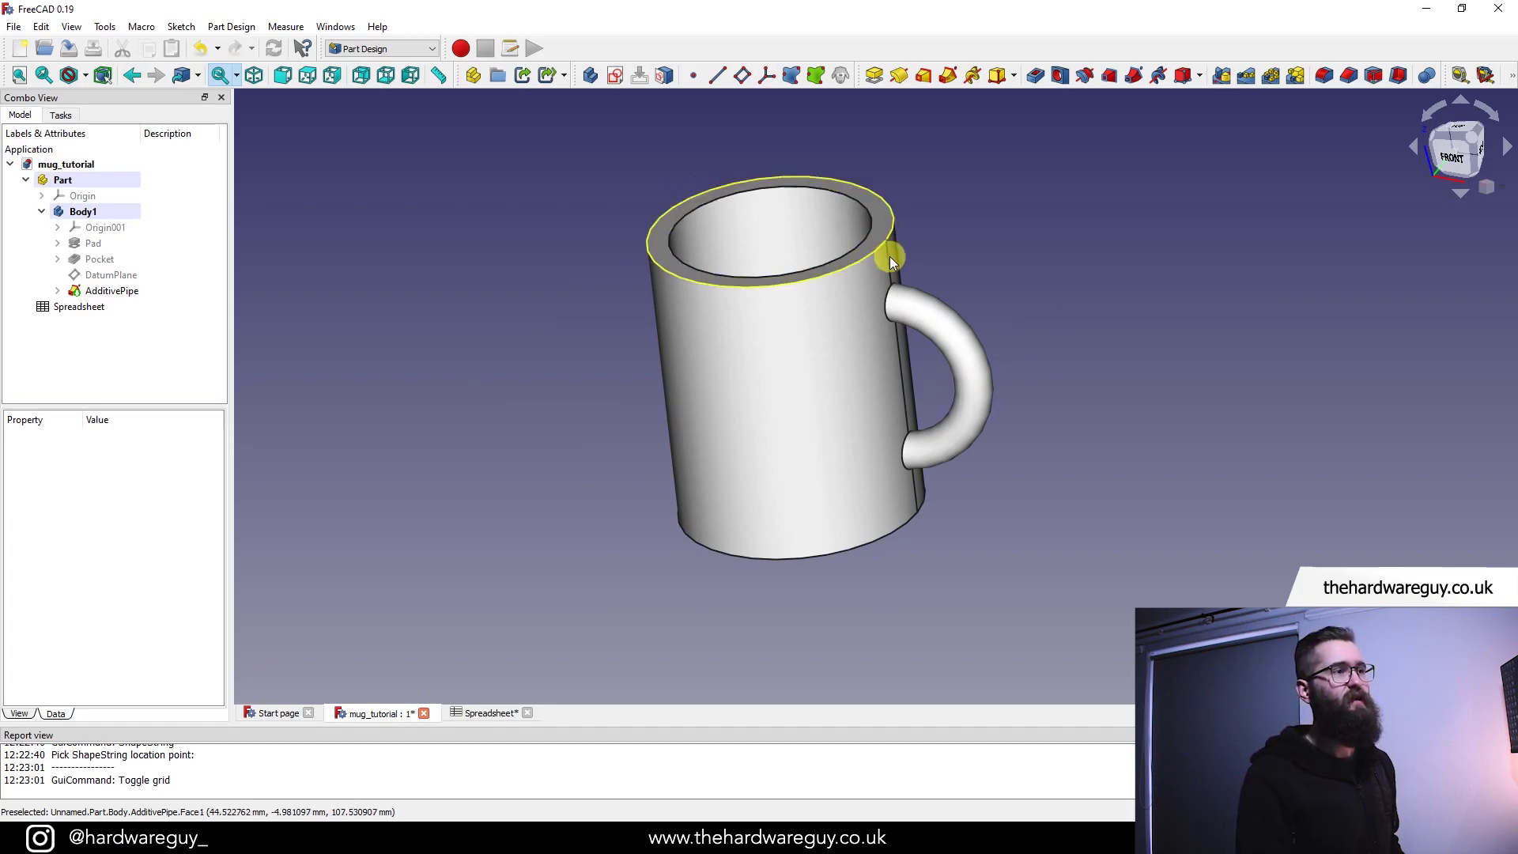
{"action": "left_click", "coordinate": [478, 713]}
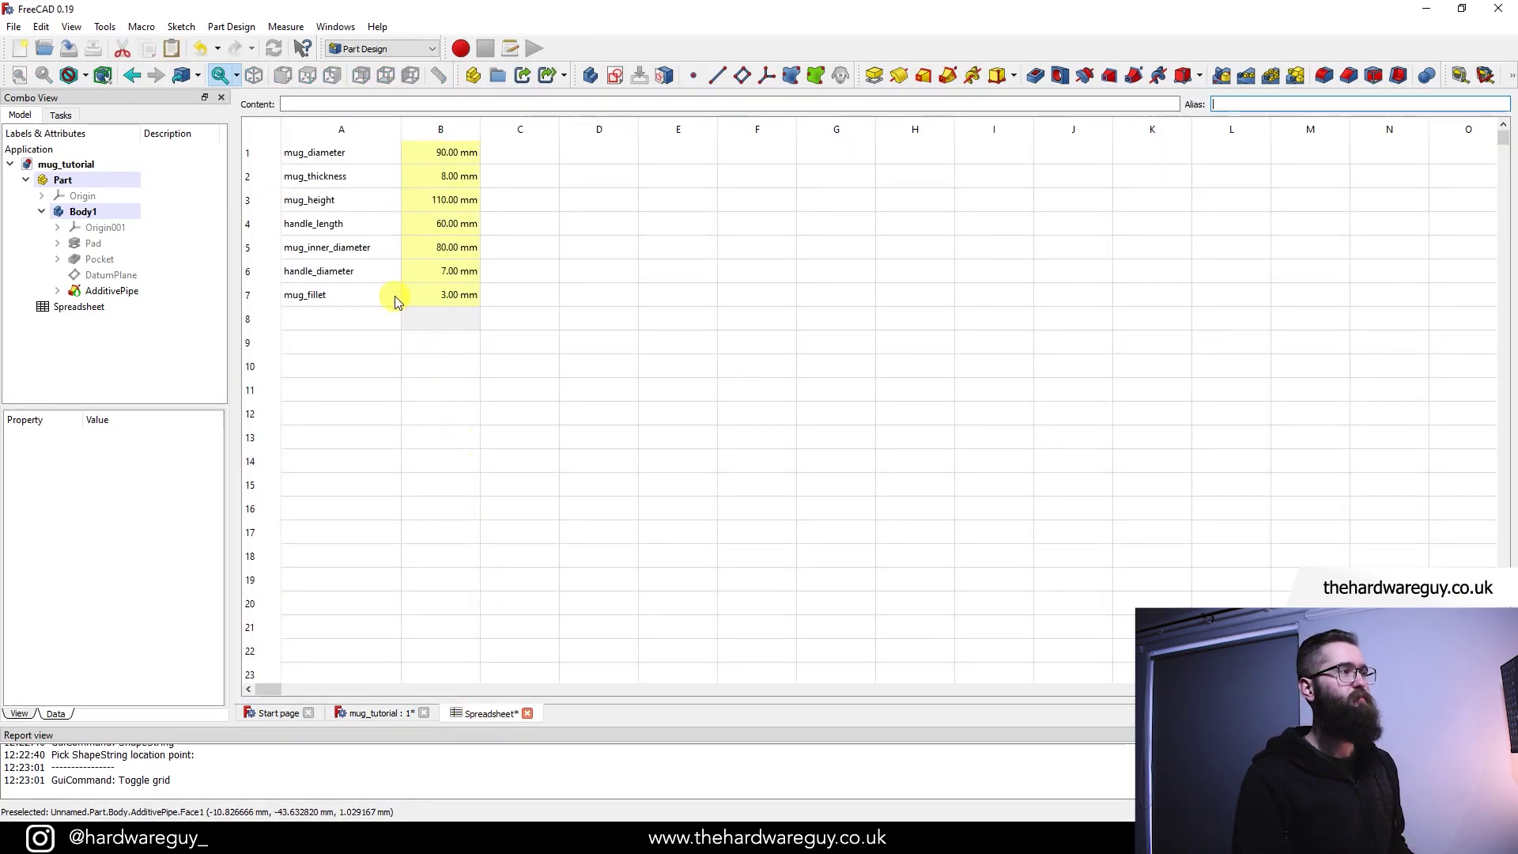
{"action": "right_click", "coordinate": [458, 299]}
{"action": "left_click", "coordinate": [510, 312]}
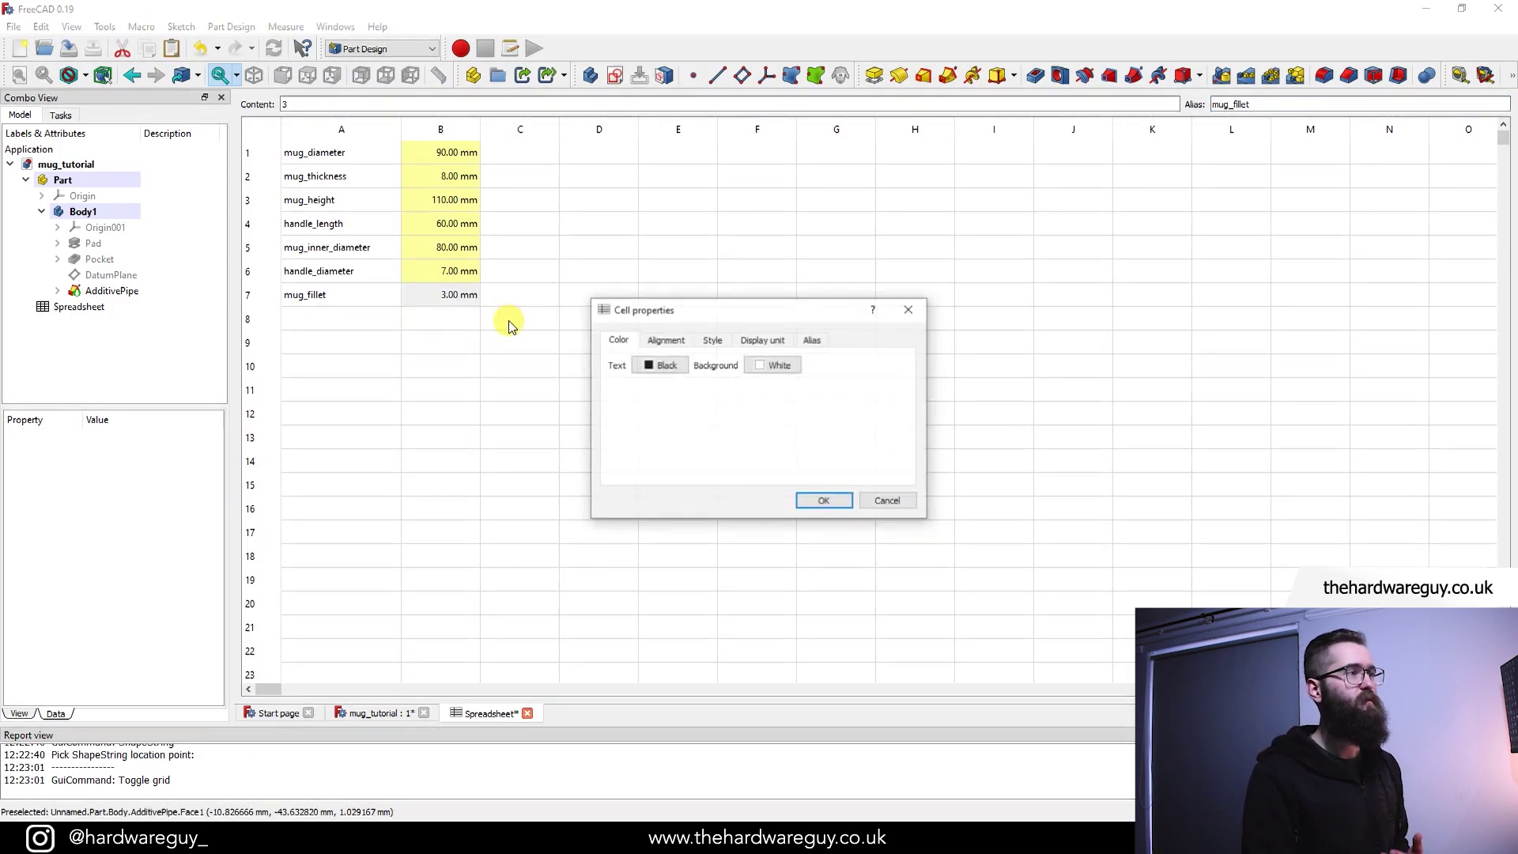
{"action": "left_click", "coordinate": [760, 340]}
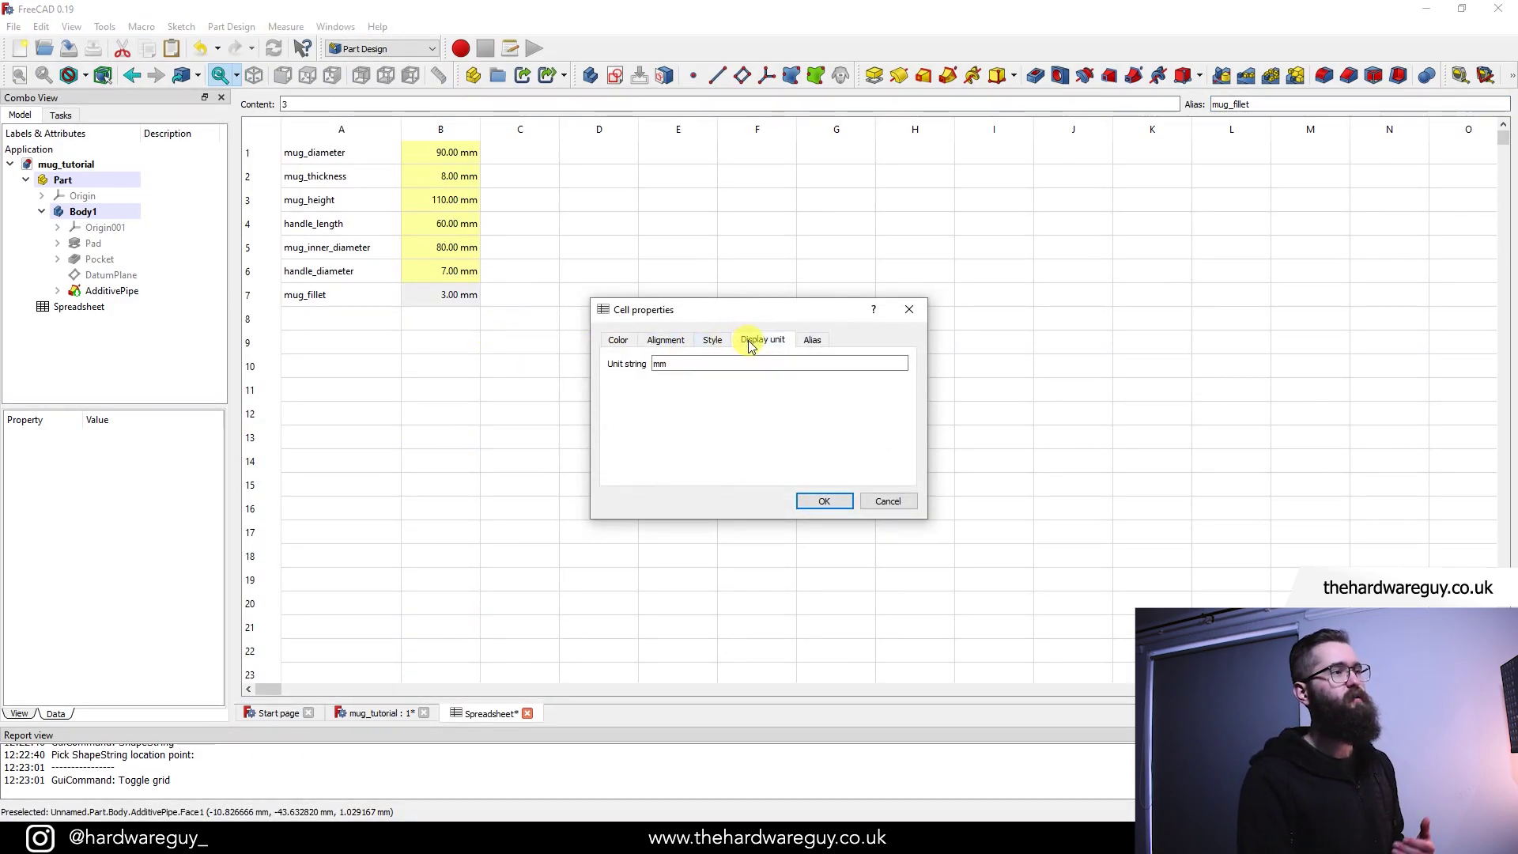
{"action": "left_click", "coordinate": [812, 340]}
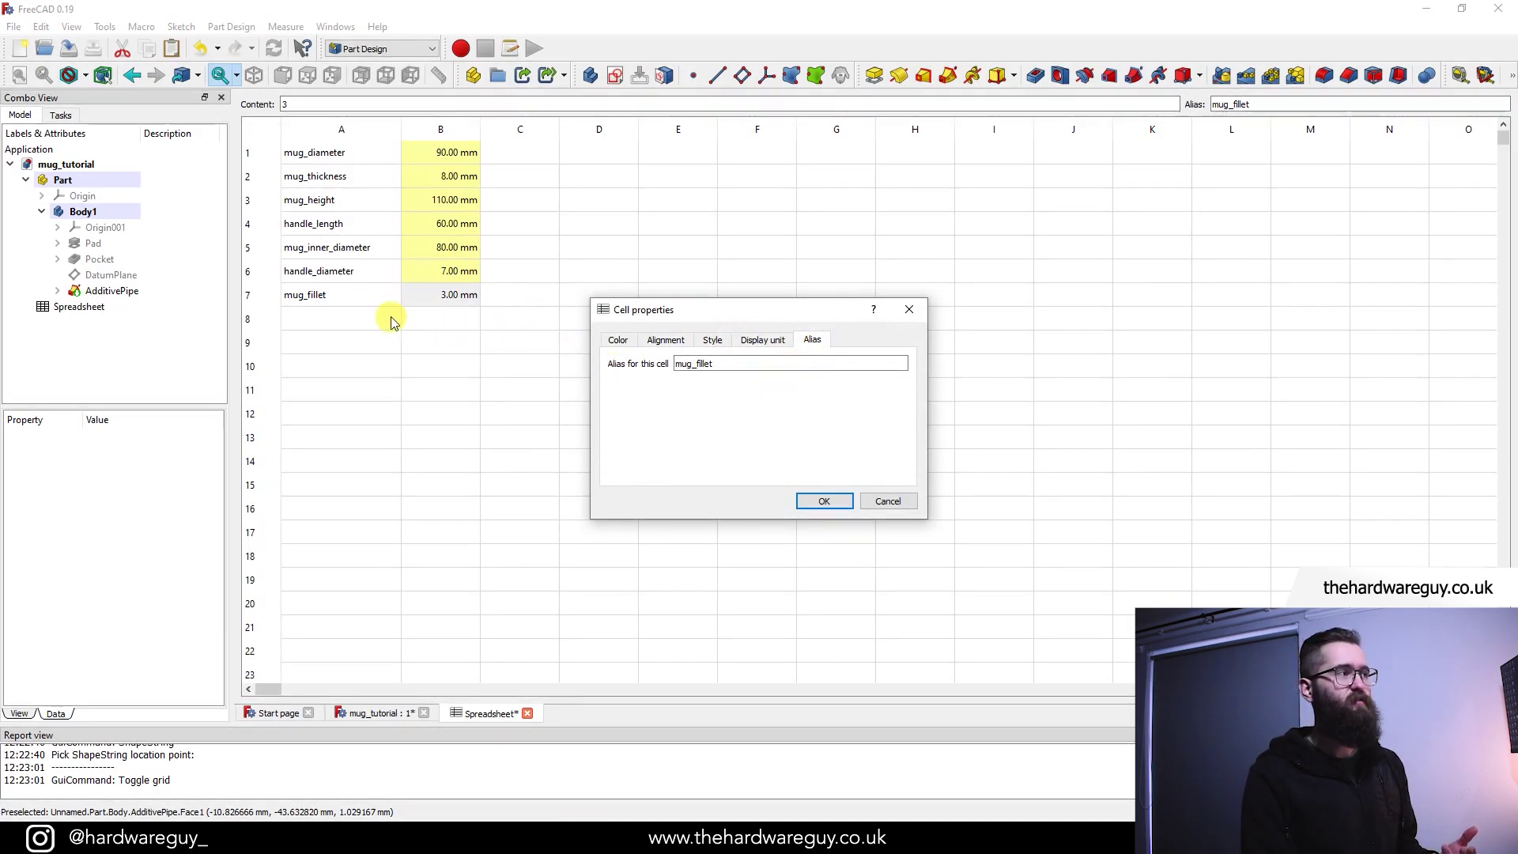
{"action": "left_click", "coordinate": [824, 500]}
{"action": "left_click", "coordinate": [601, 448]}
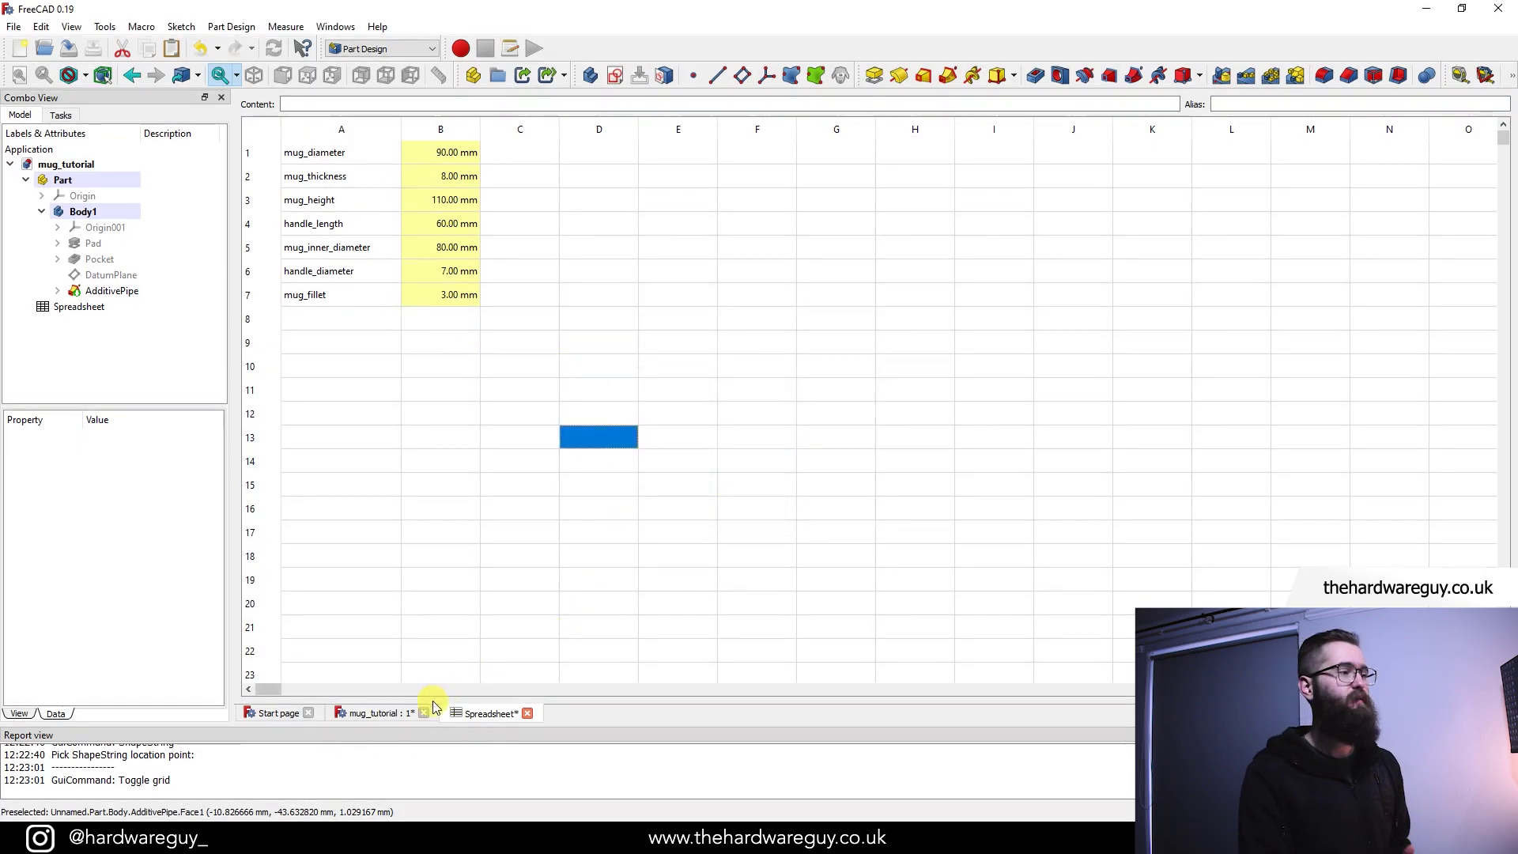
- Fillet the inner and outer edges of the mug's top rim with the radius formula Spreadsheet.mug_fillet
{"action": "left_click", "coordinate": [377, 712]}
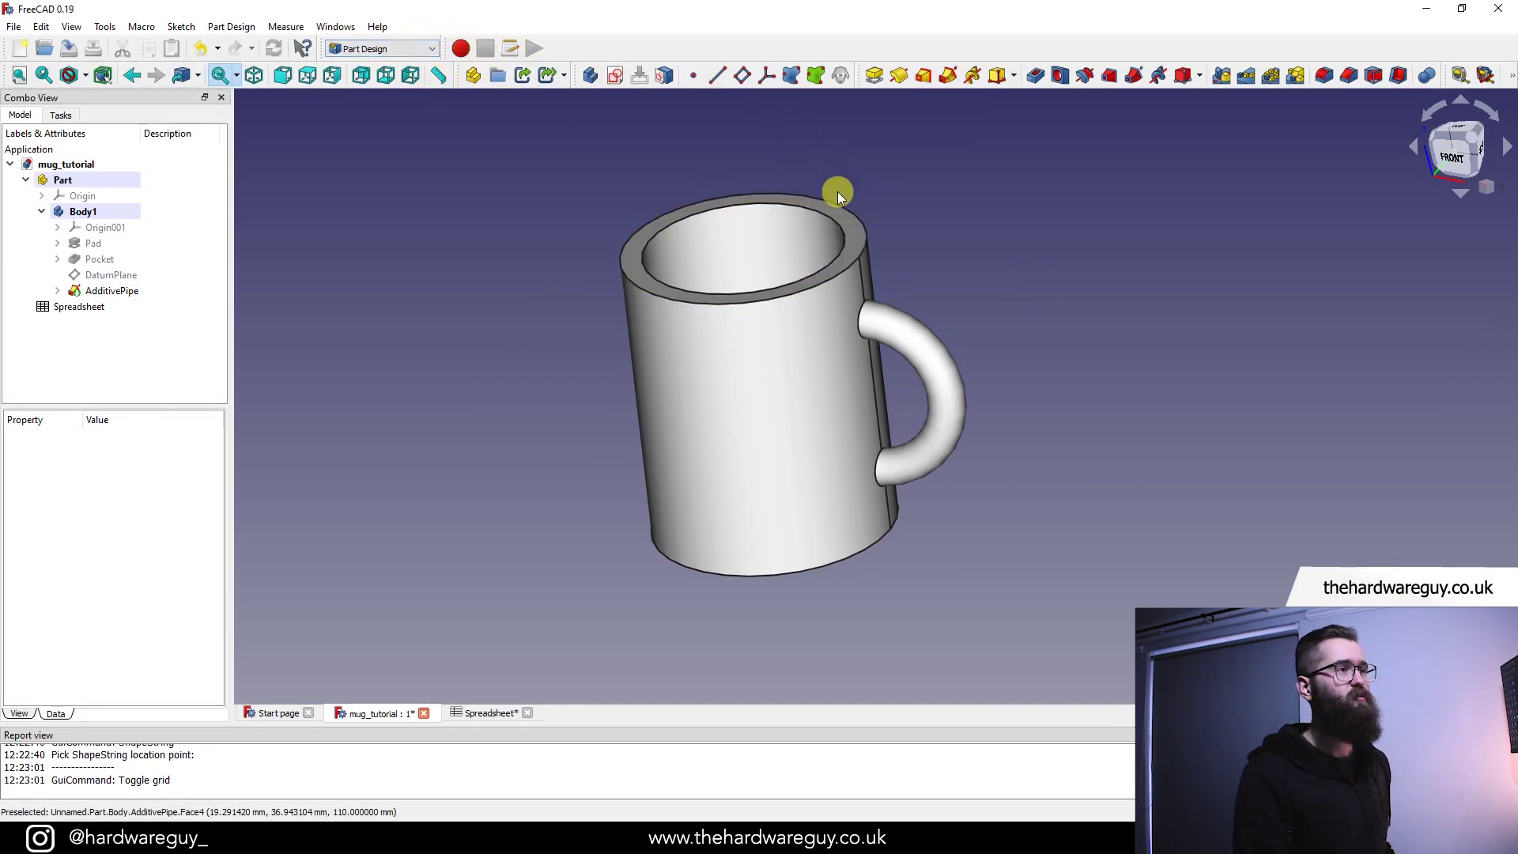
{"action": "scroll", "coordinate": [836, 197], "scroll_direction": "up", "scroll_amount": 3}
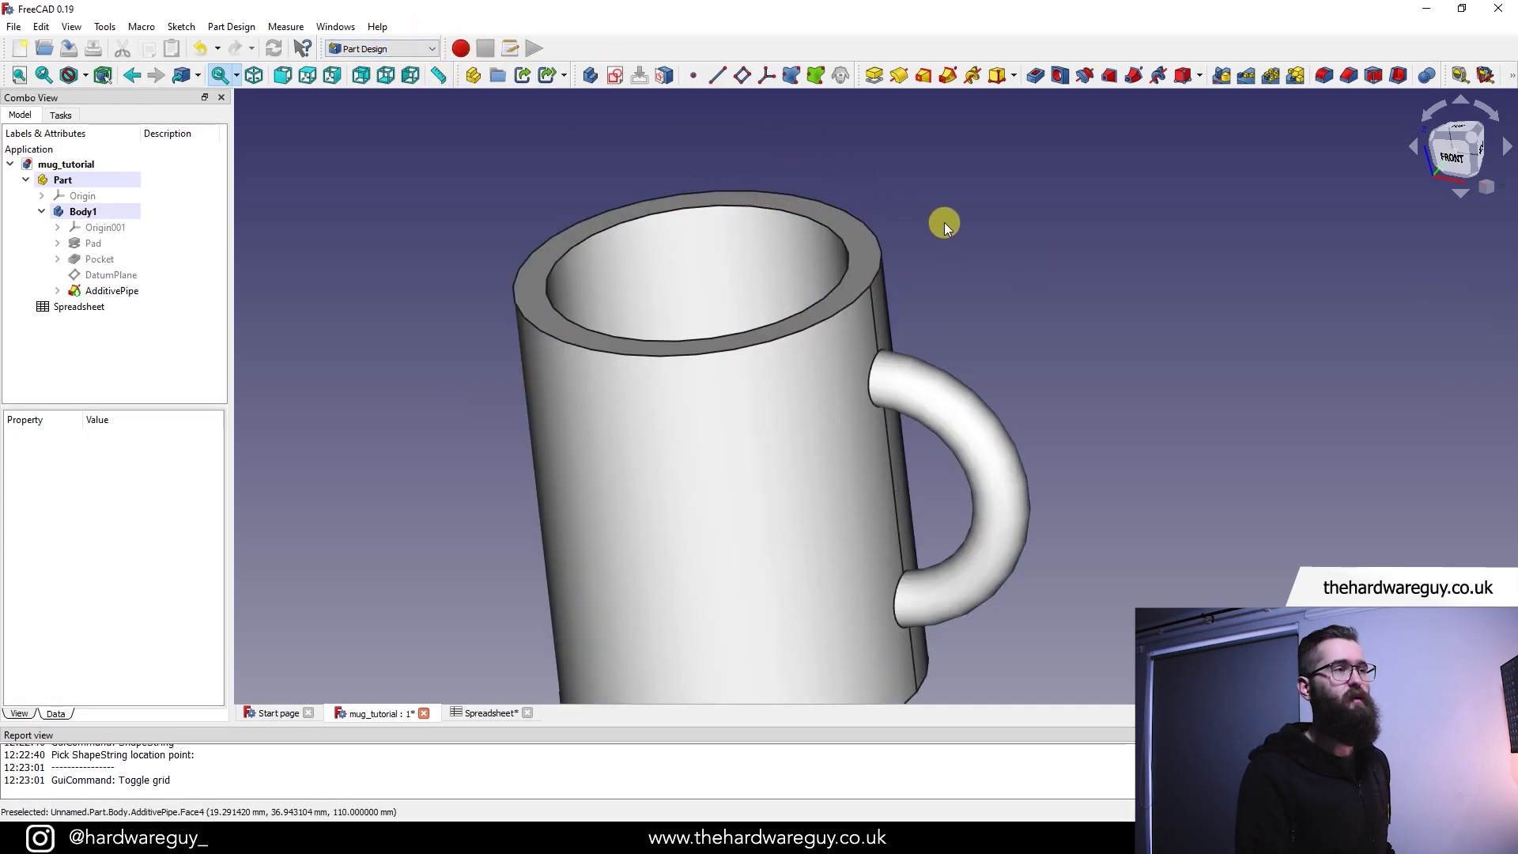
{"action": "left_click", "coordinate": [845, 244]}
{"action": "left_click", "coordinate": [846, 242]}
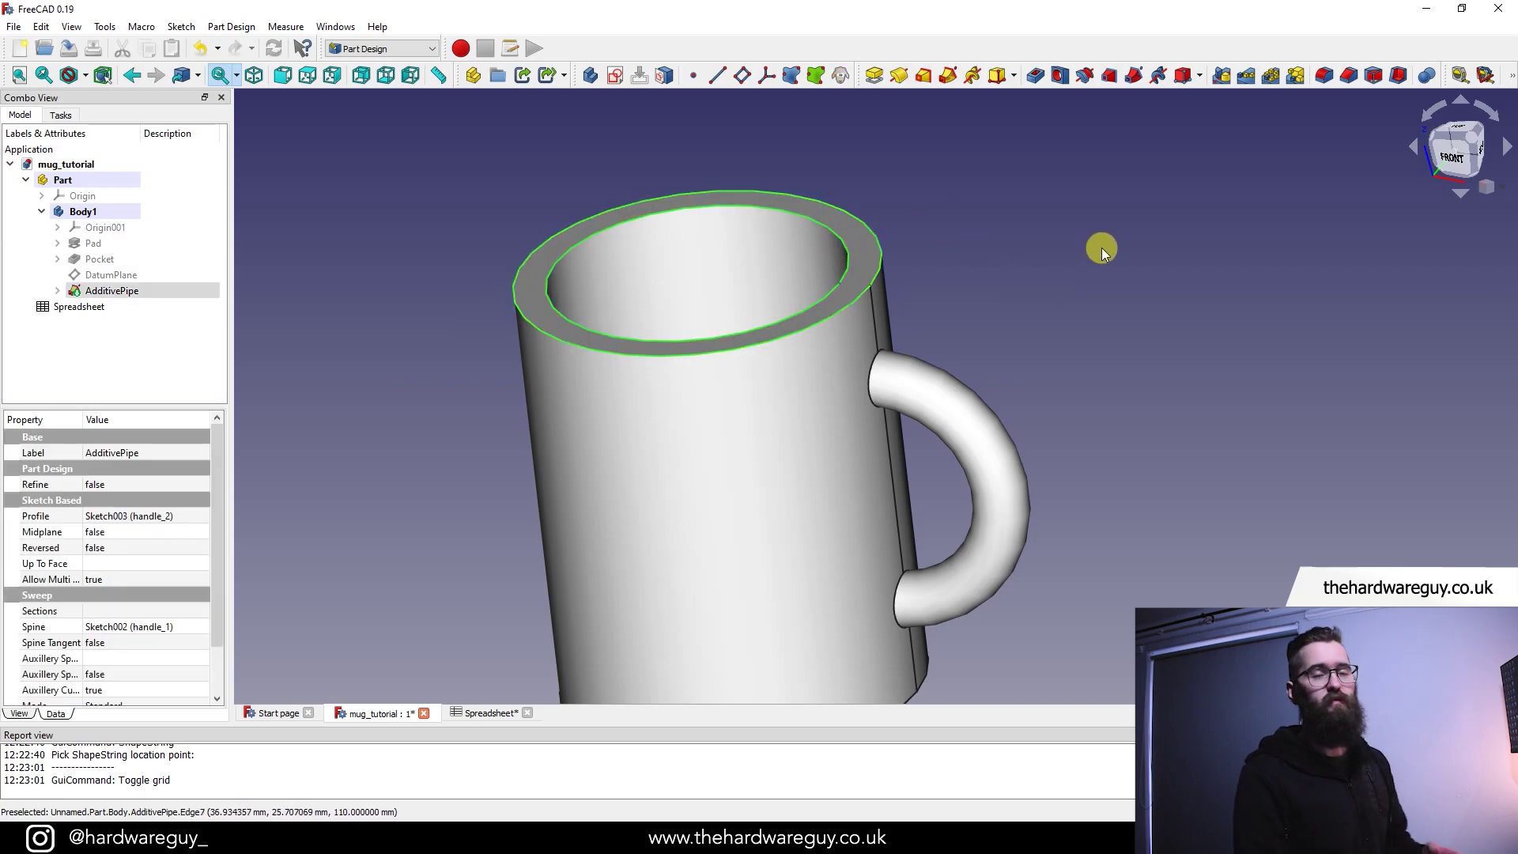
{"action": "left_click", "coordinate": [1327, 81]}
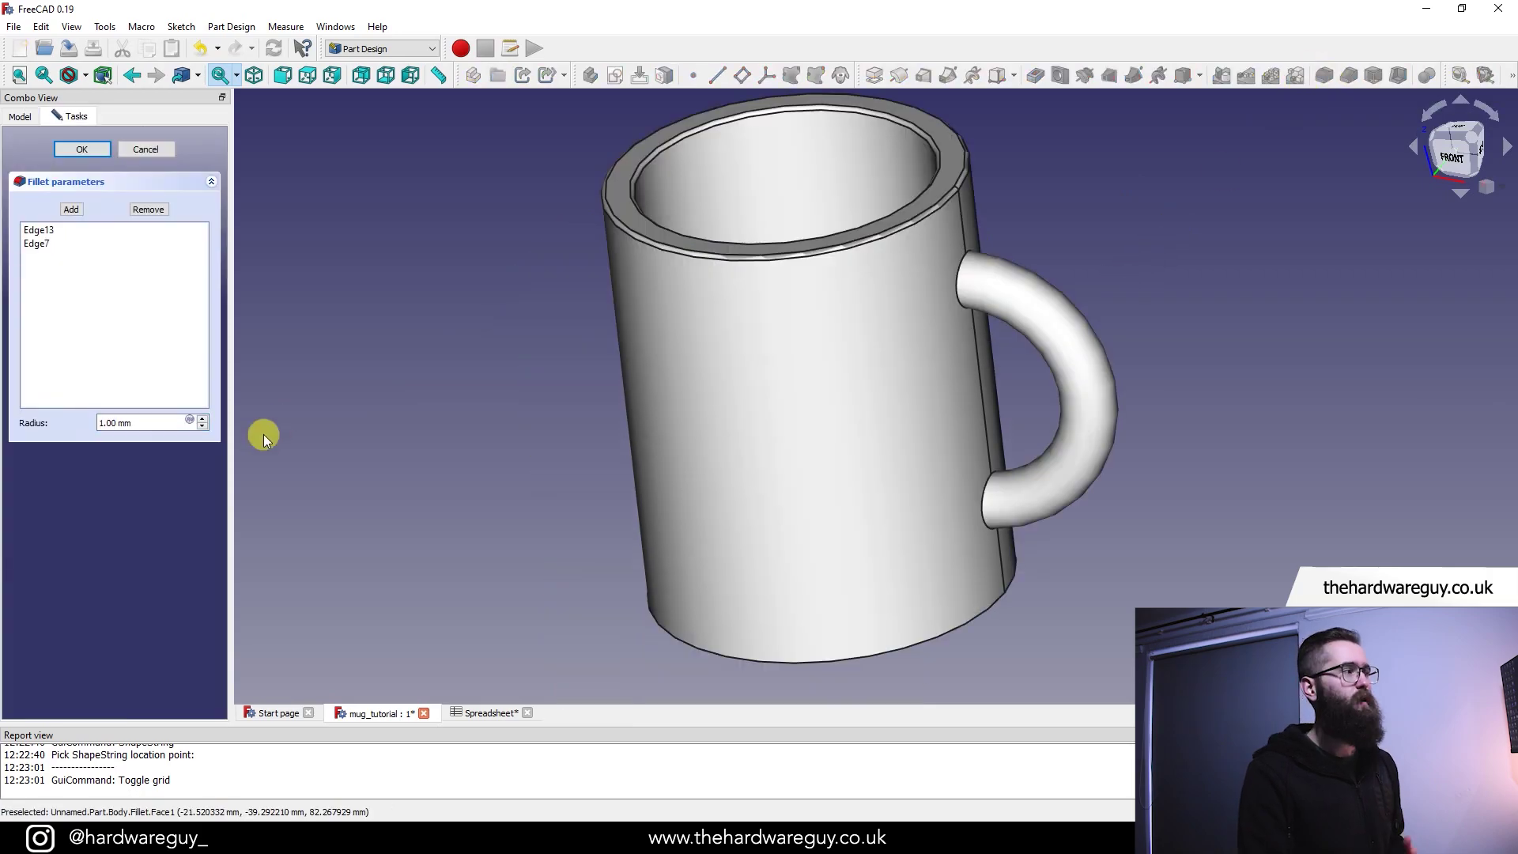
{"action": "left_click", "coordinate": [187, 424]}
{"action": "type", "text": "Spreadsheet.mug_fillet"}
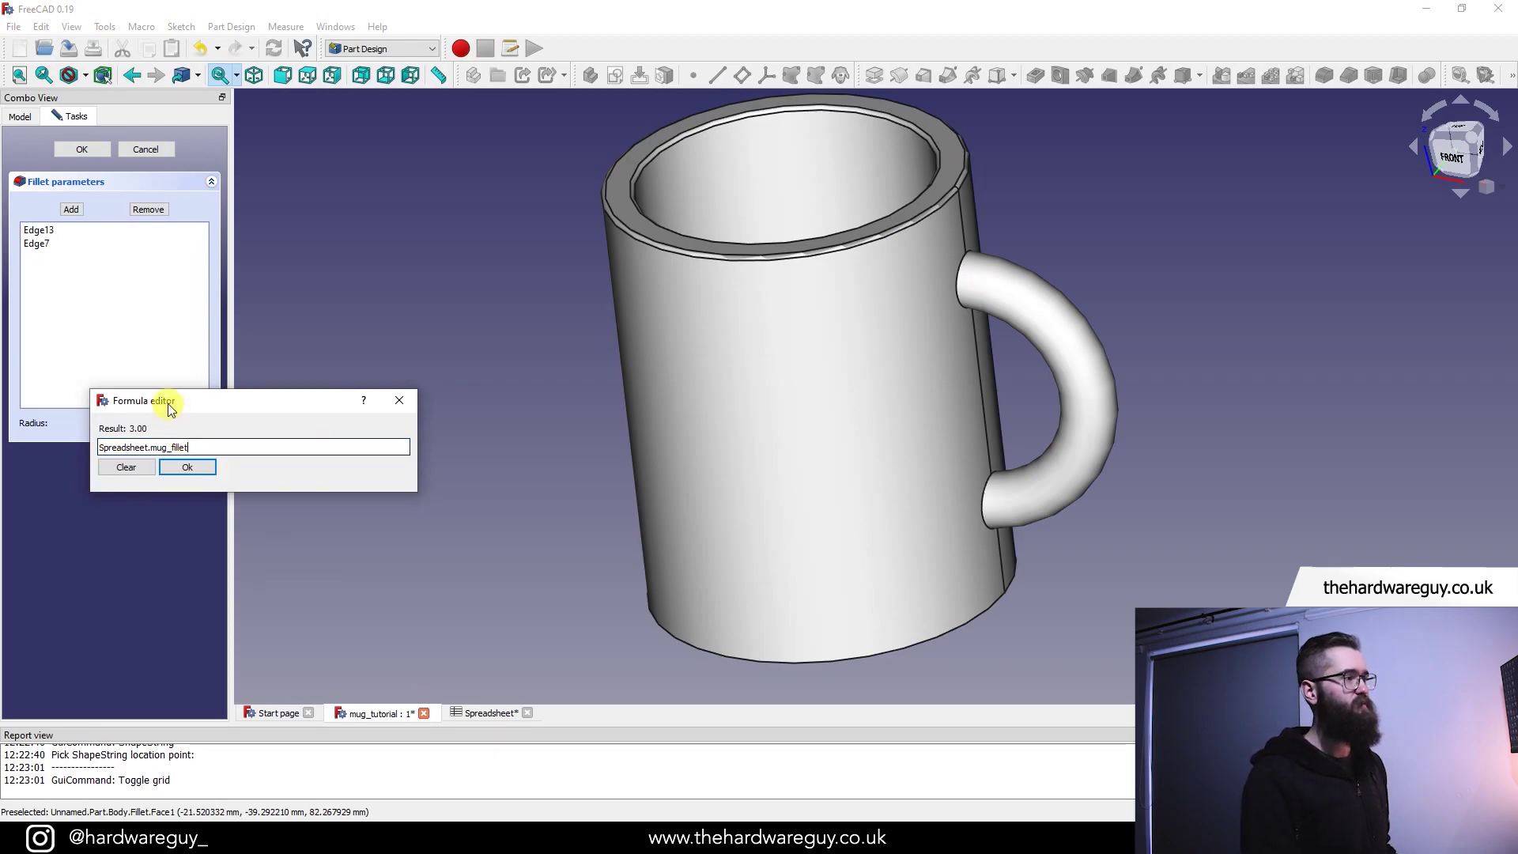
{"action": "left_click", "coordinate": [194, 467]}
{"action": "middle_click_drag", "start_coordinate": [915, 185], "coordinate": [1085, 277]}
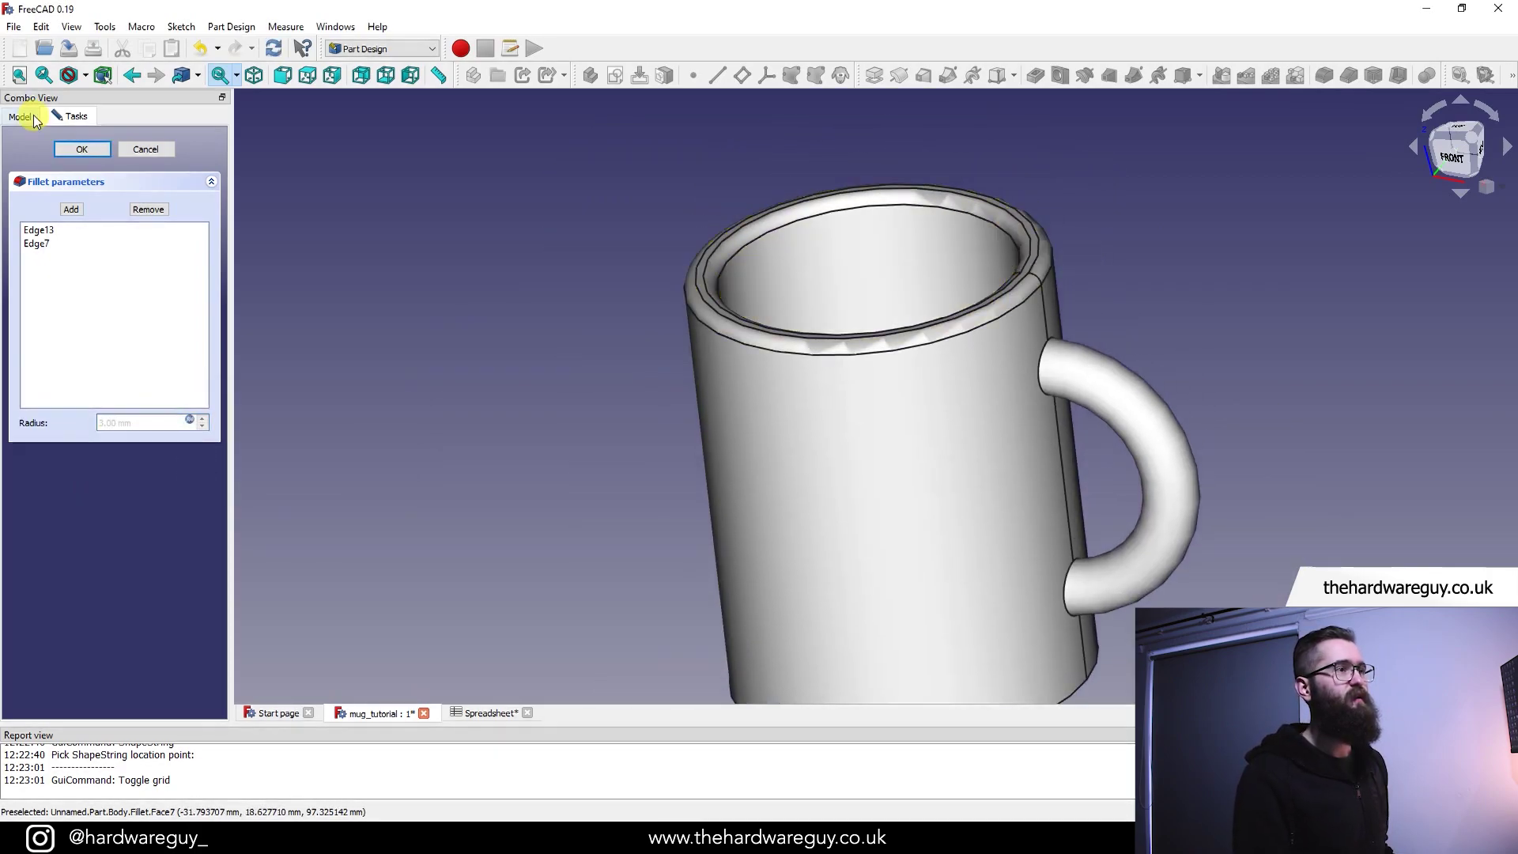
{"action": "left_click", "coordinate": [76, 148]}
- Add the mug's bottom outer edge to the existing rim fillet
{"action": "scroll", "coordinate": [998, 402], "scroll_direction": "down", "scroll_amount": 5}
{"action": "middle_click_drag", "start_coordinate": [986, 391], "coordinate": [969, 328]}
{"action": "middle_click_drag", "start_coordinate": [995, 460], "coordinate": [981, 310]}
{"action": "scroll", "coordinate": [751, 484], "scroll_direction": "up", "scroll_amount": 4}
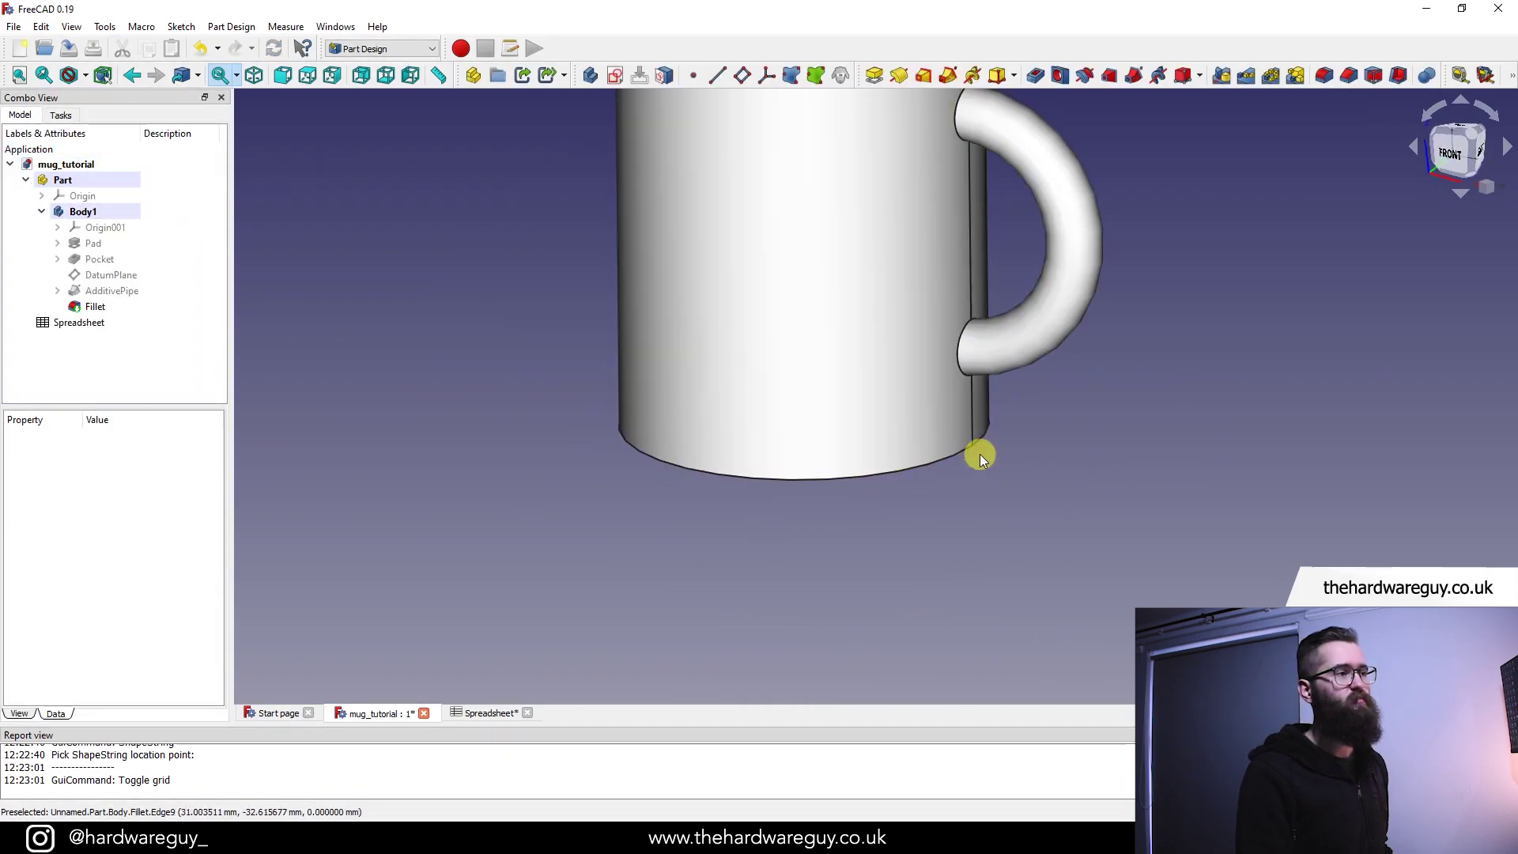
{"action": "middle_click_drag", "start_coordinate": [1224, 419], "coordinate": [1189, 551]}
{"action": "scroll", "coordinate": [1182, 541], "scroll_direction": "down", "scroll_amount": 2}
{"action": "middle_click_drag", "start_coordinate": [1058, 367], "coordinate": [1240, 414]}
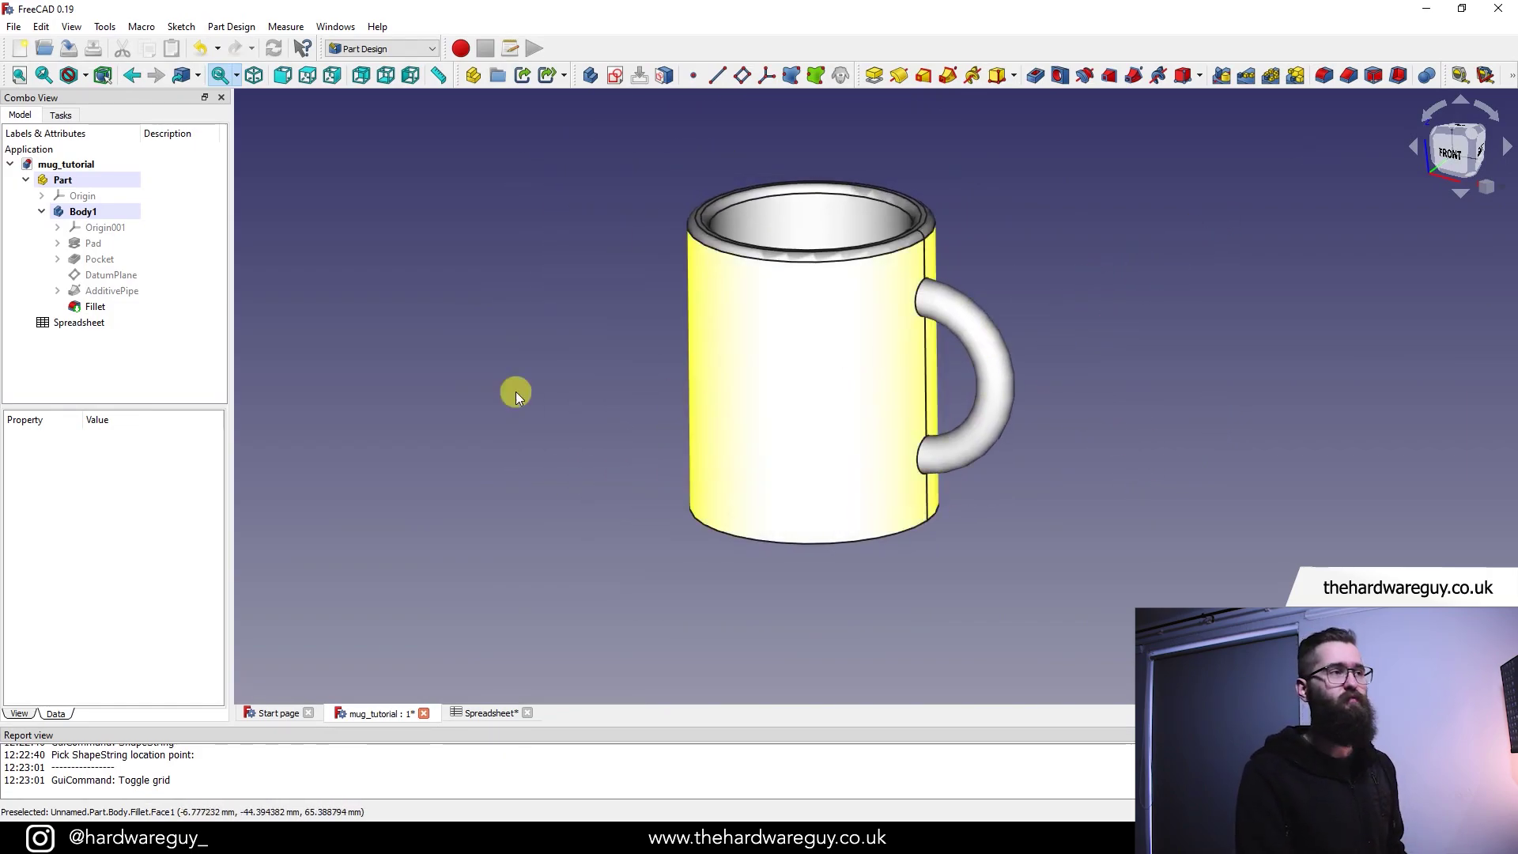
{"action": "double_click", "coordinate": [117, 310]}
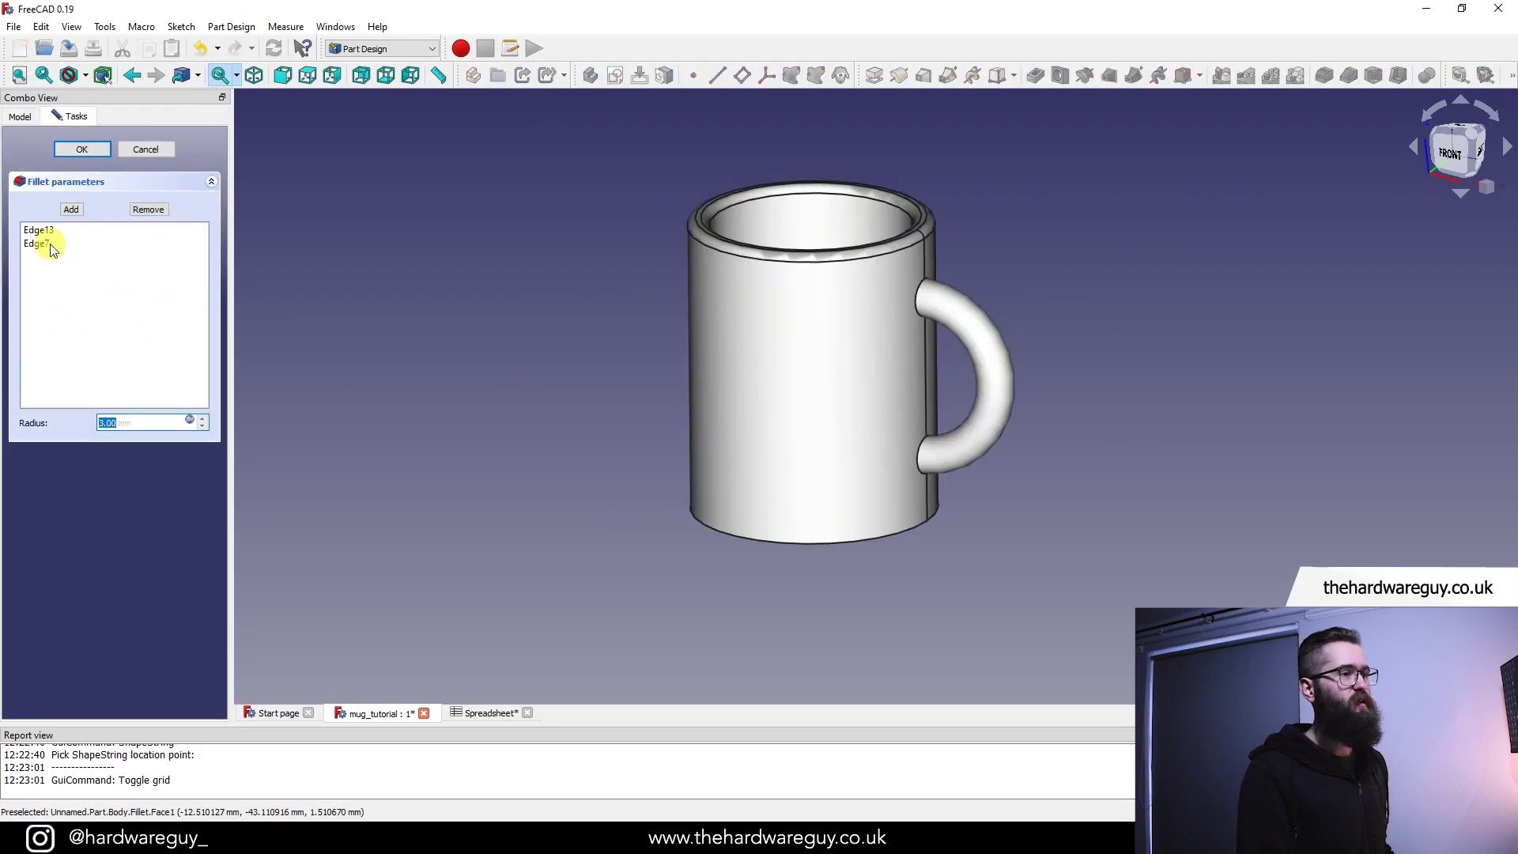
{"action": "left_click", "coordinate": [72, 208]}
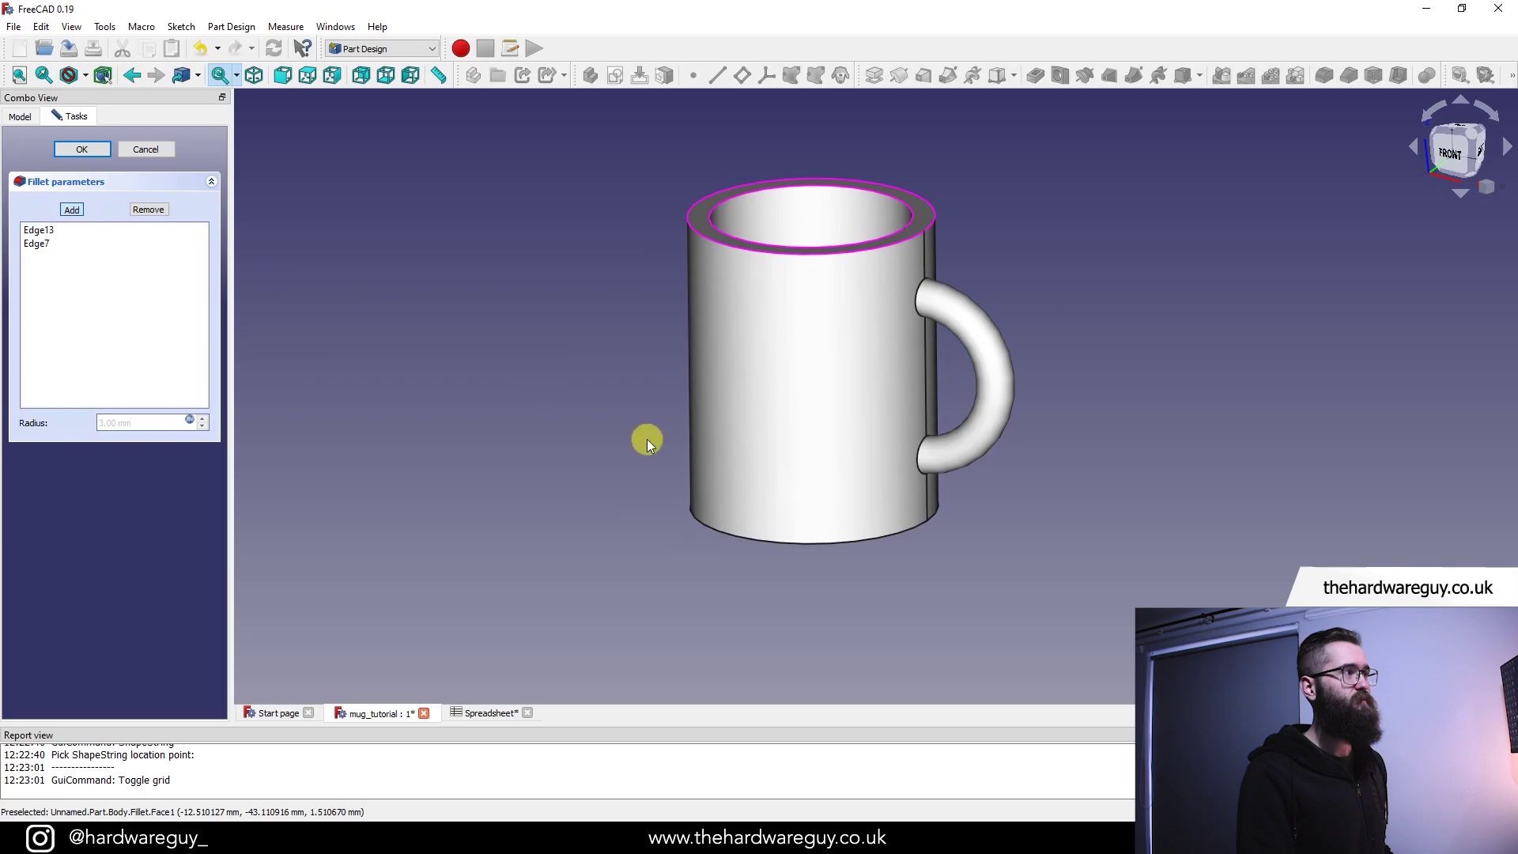
{"action": "left_click", "coordinate": [753, 540]}
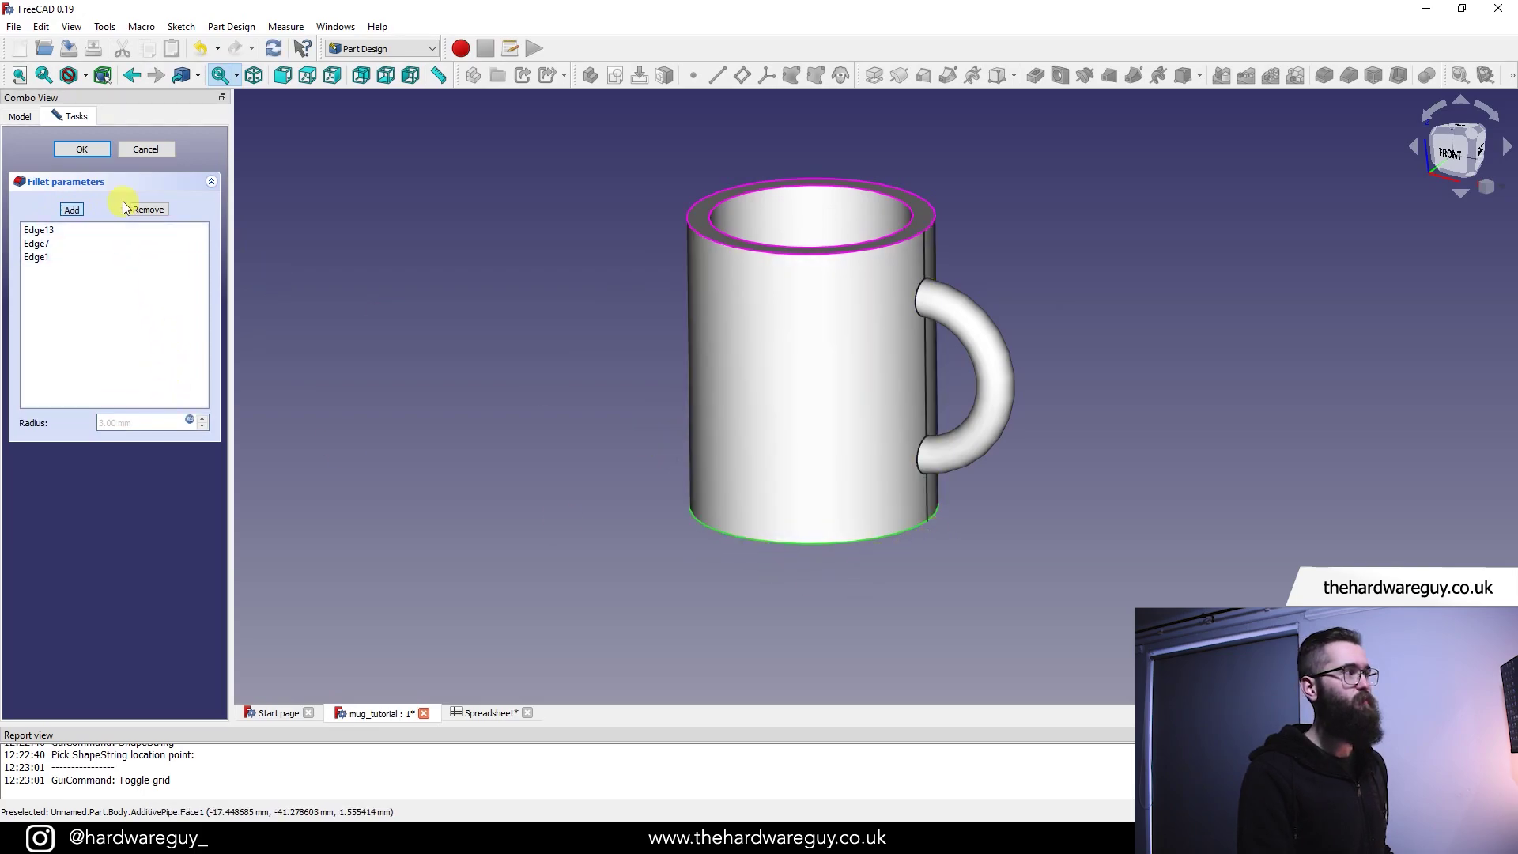
{"action": "left_click", "coordinate": [93, 151]}
{"action": "scroll", "coordinate": [973, 520], "scroll_direction": "up", "scroll_amount": 5}
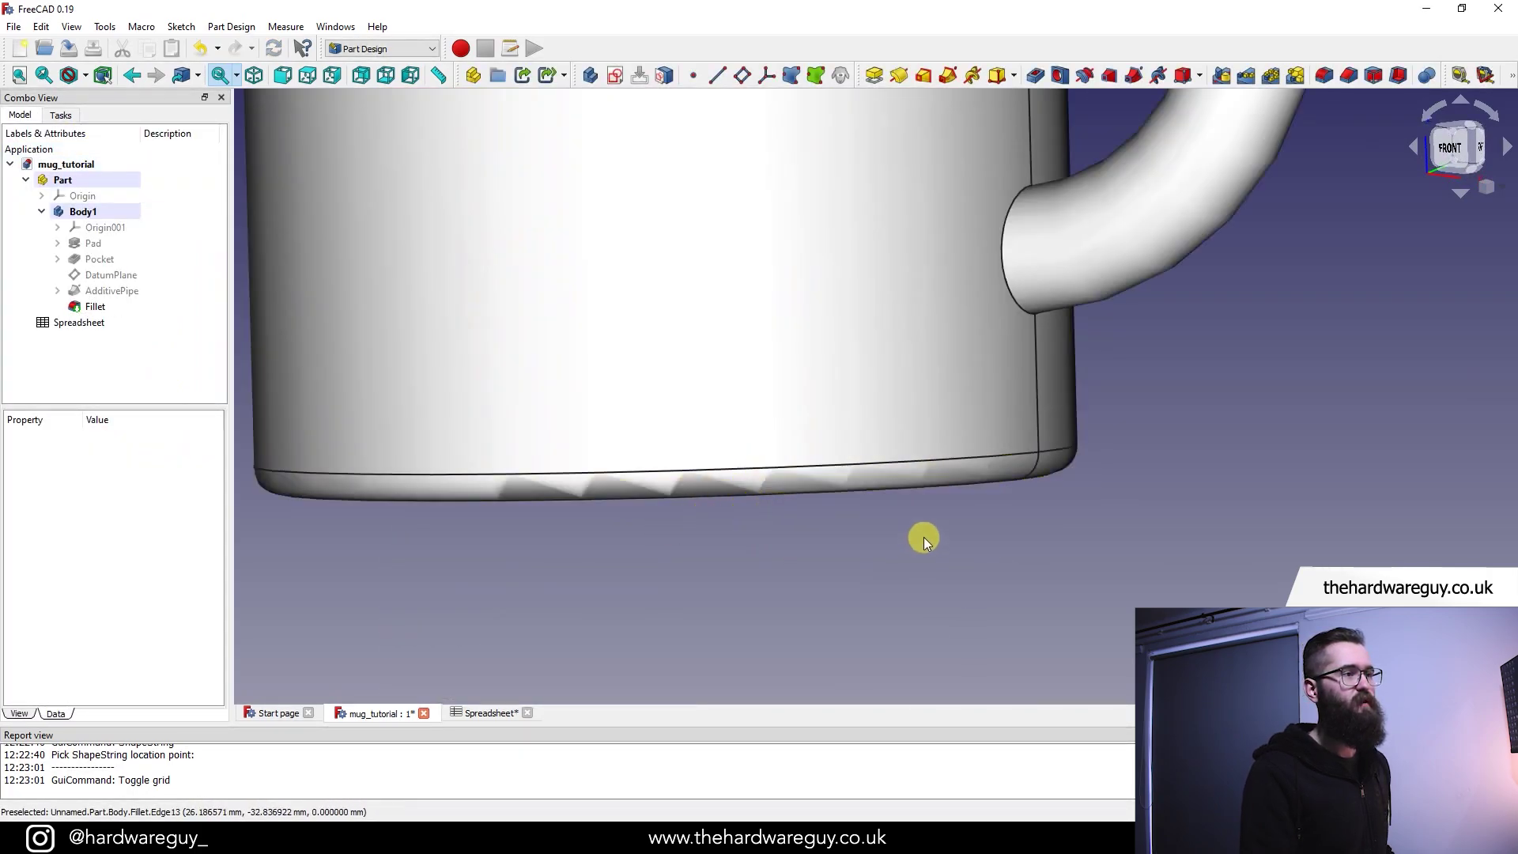
{"action": "scroll", "coordinate": [923, 537], "scroll_direction": "down", "scroll_amount": 5}
{"action": "mouse_move", "coordinate": [1031, 348]}
{"action": "middle_mouse_down"}
{"action": "mouse_move", "coordinate": [1084, 343]}
{"action": "mouse_move", "coordinate": [1089, 384]}
{"action": "mouse_move", "coordinate": [1089, 361]}
{"action": "mouse_move", "coordinate": [1023, 363]}
{"action": "middle_mouse_up"}
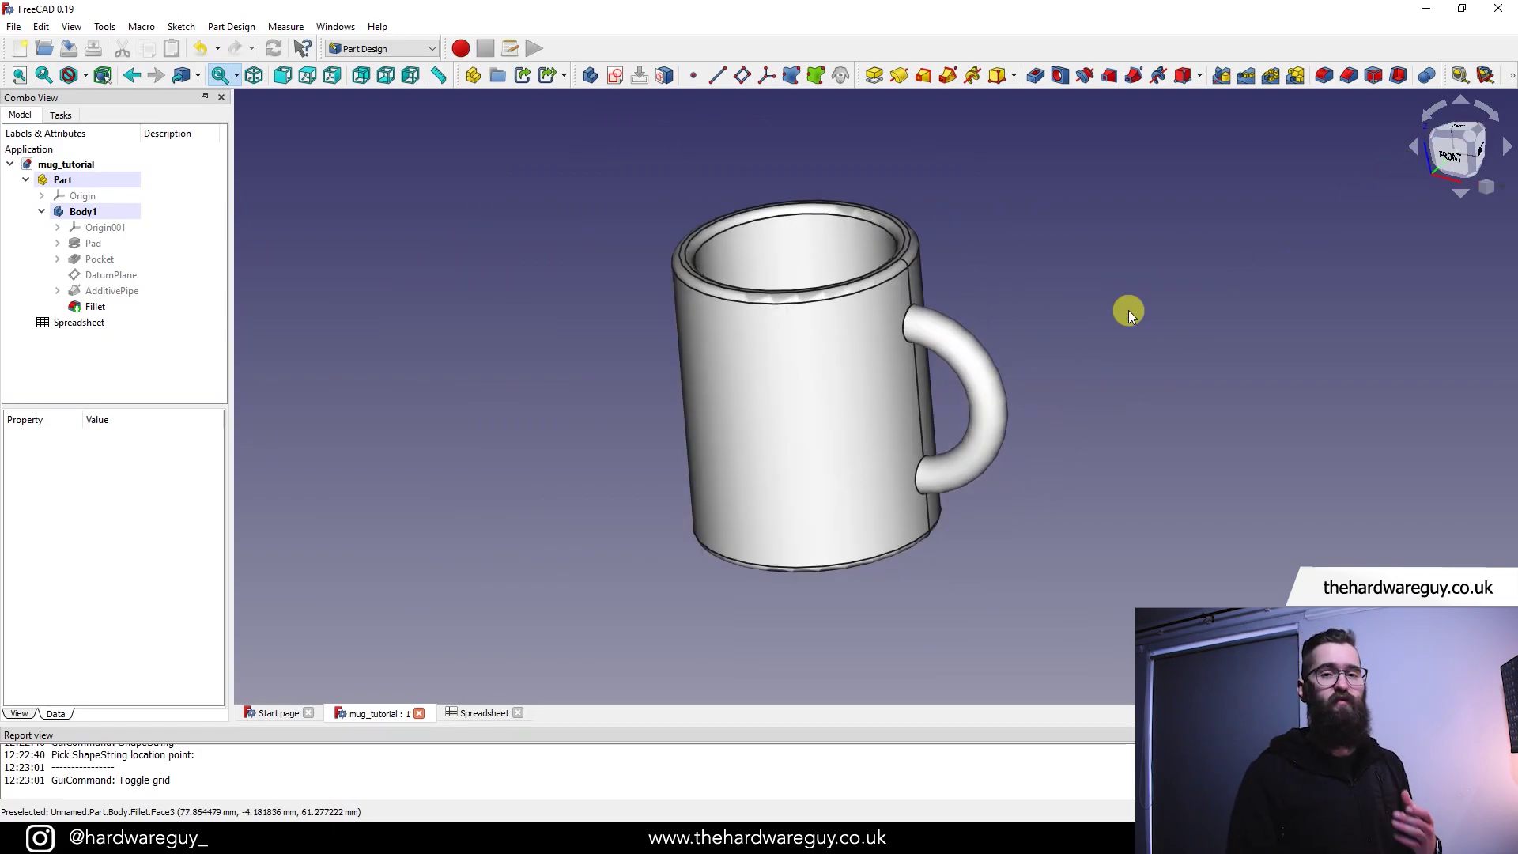
- Fillet all the edges where both ends of the handle meet the mug body with a 3 mm radius
{"action": "scroll", "coordinate": [971, 282], "scroll_direction": "up", "scroll_amount": 6}
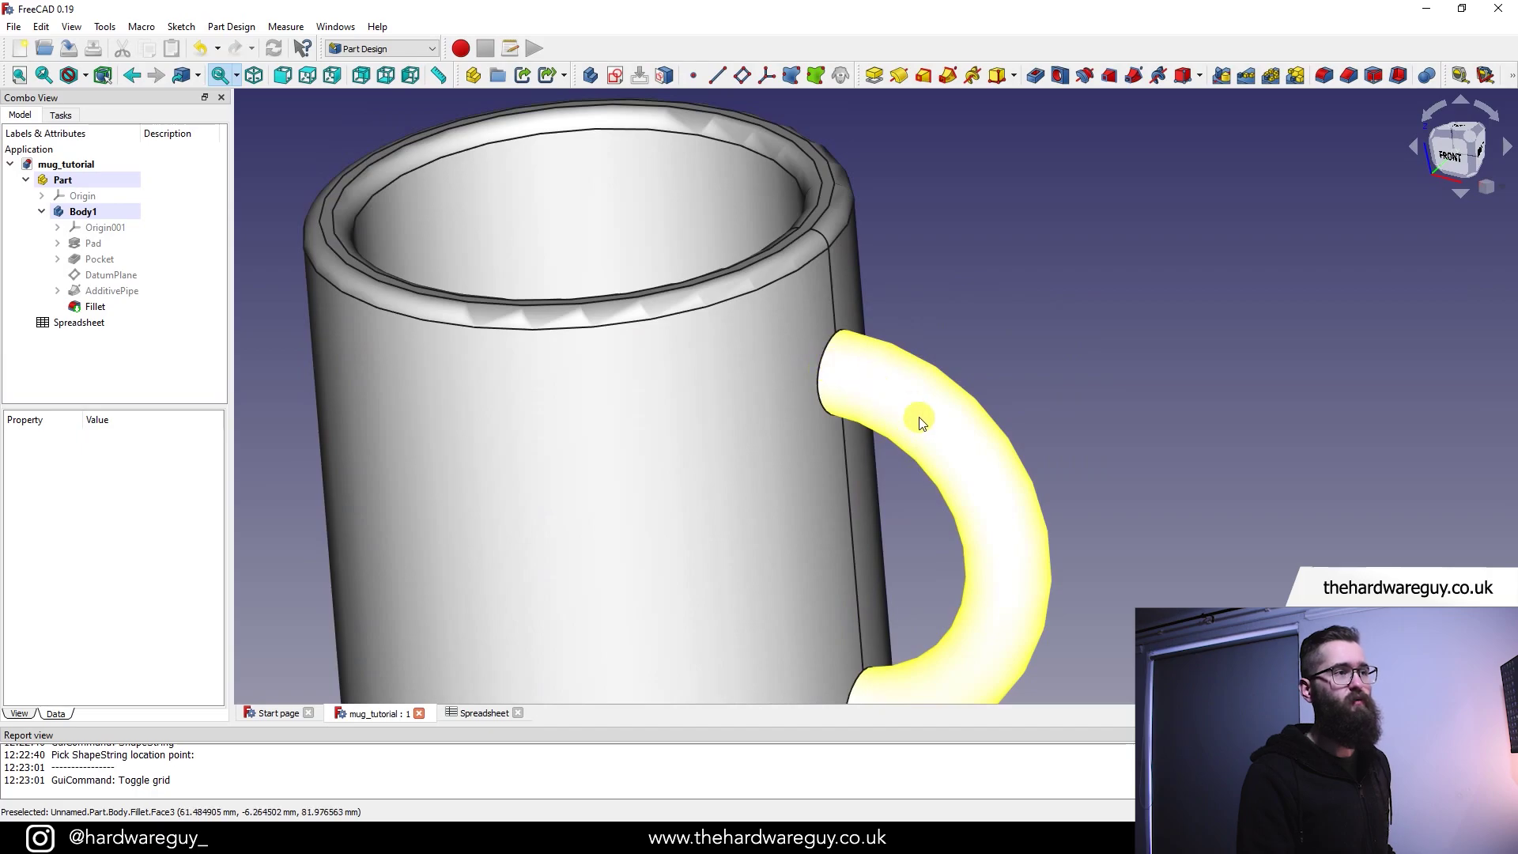
{"action": "scroll", "coordinate": [1020, 351], "scroll_direction": "up", "scroll_amount": 3}
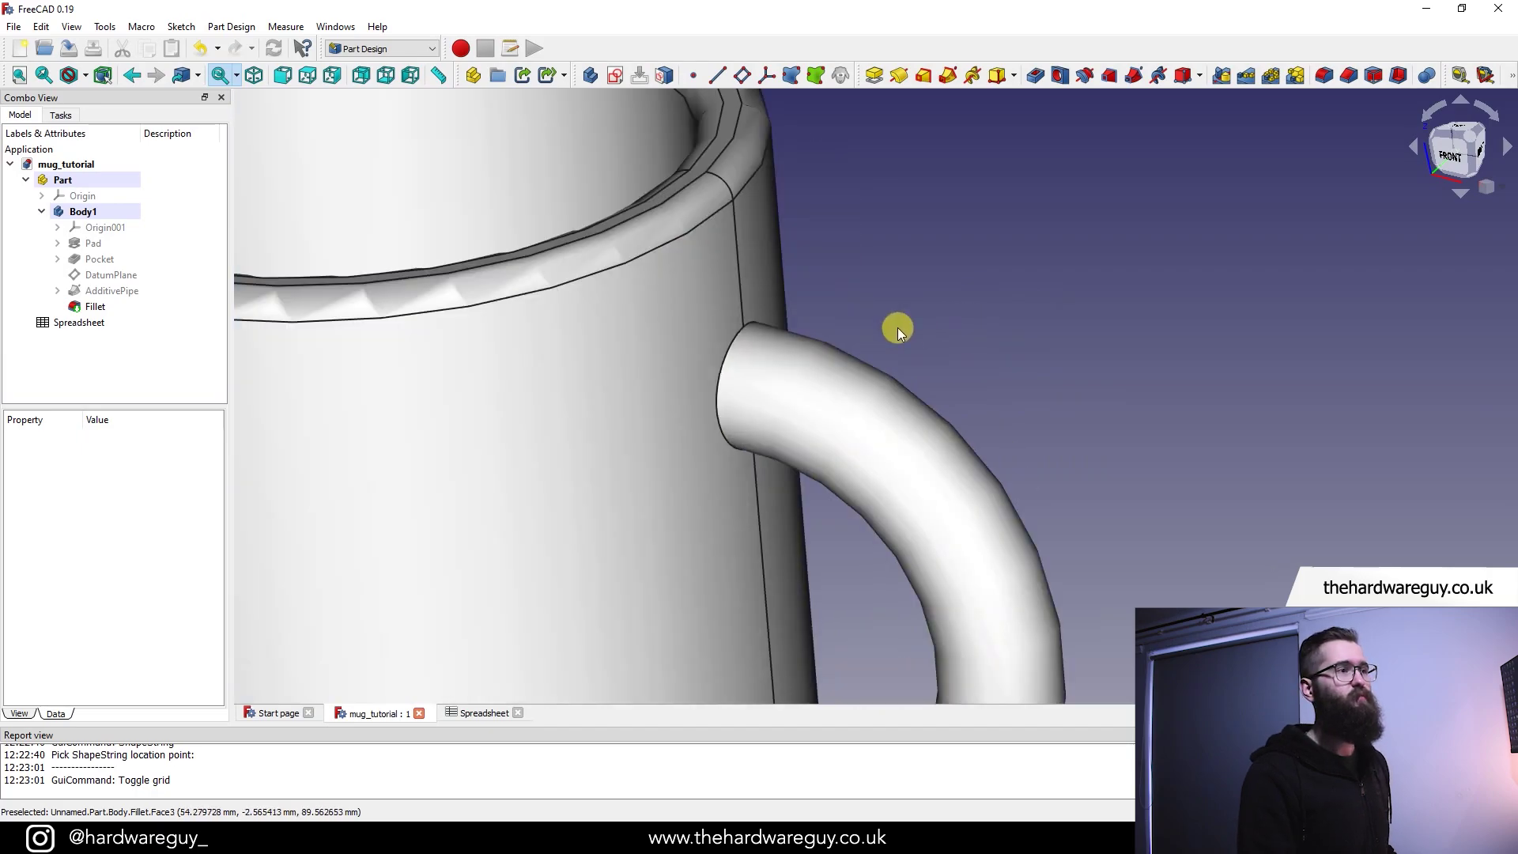
{"action": "middle_click_drag", "start_coordinate": [1019, 312], "coordinate": [982, 317]}
{"action": "scroll", "coordinate": [790, 267], "scroll_direction": "up", "scroll_amount": 3}
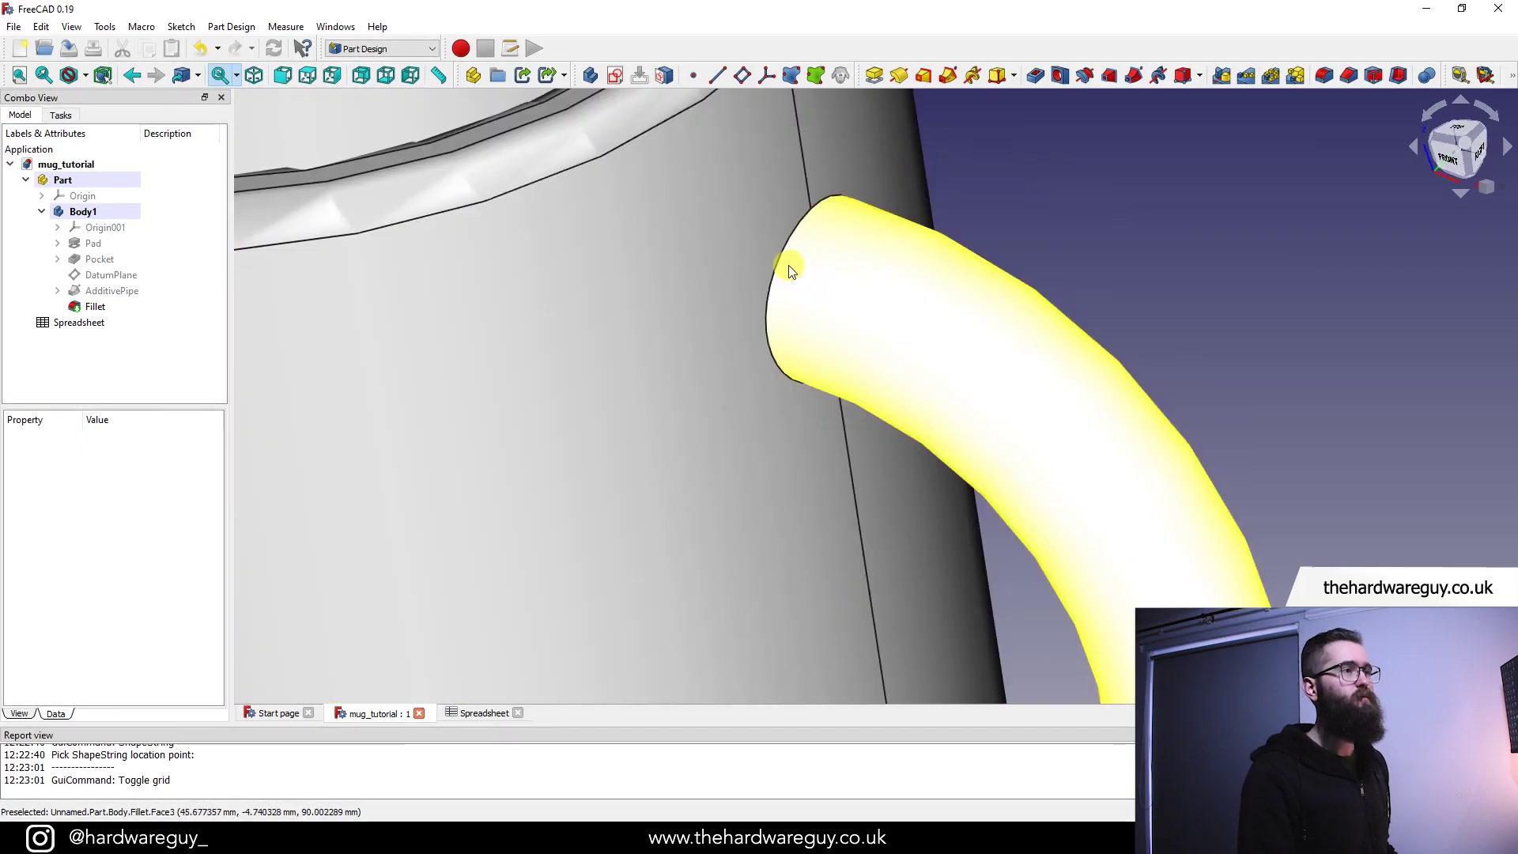
{"action": "left_click", "coordinate": [777, 264]}
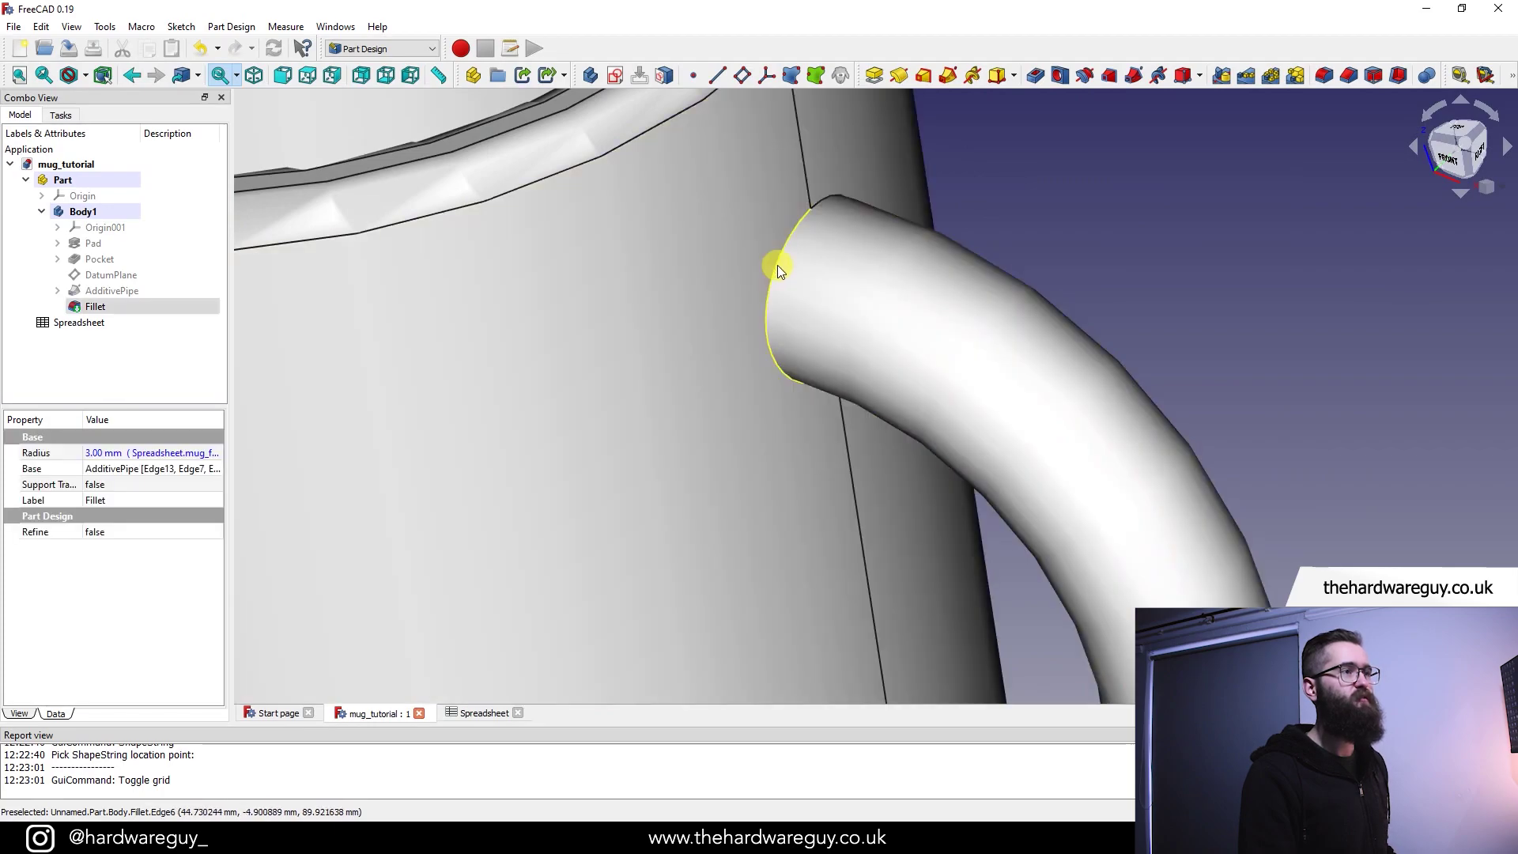
{"action": "middle_click_drag", "start_coordinate": [1183, 281], "coordinate": [688, 526]}
{"action": "scroll", "coordinate": [1117, 301], "scroll_direction": "down", "scroll_amount": 10}
{"action": "scroll", "coordinate": [809, 387], "scroll_direction": "up", "scroll_amount": 8}
{"action": "scroll", "coordinate": [801, 514], "scroll_direction": "up", "scroll_amount": 1}
{"action": "middle_click_drag", "start_coordinate": [800, 514], "coordinate": [742, 495]}
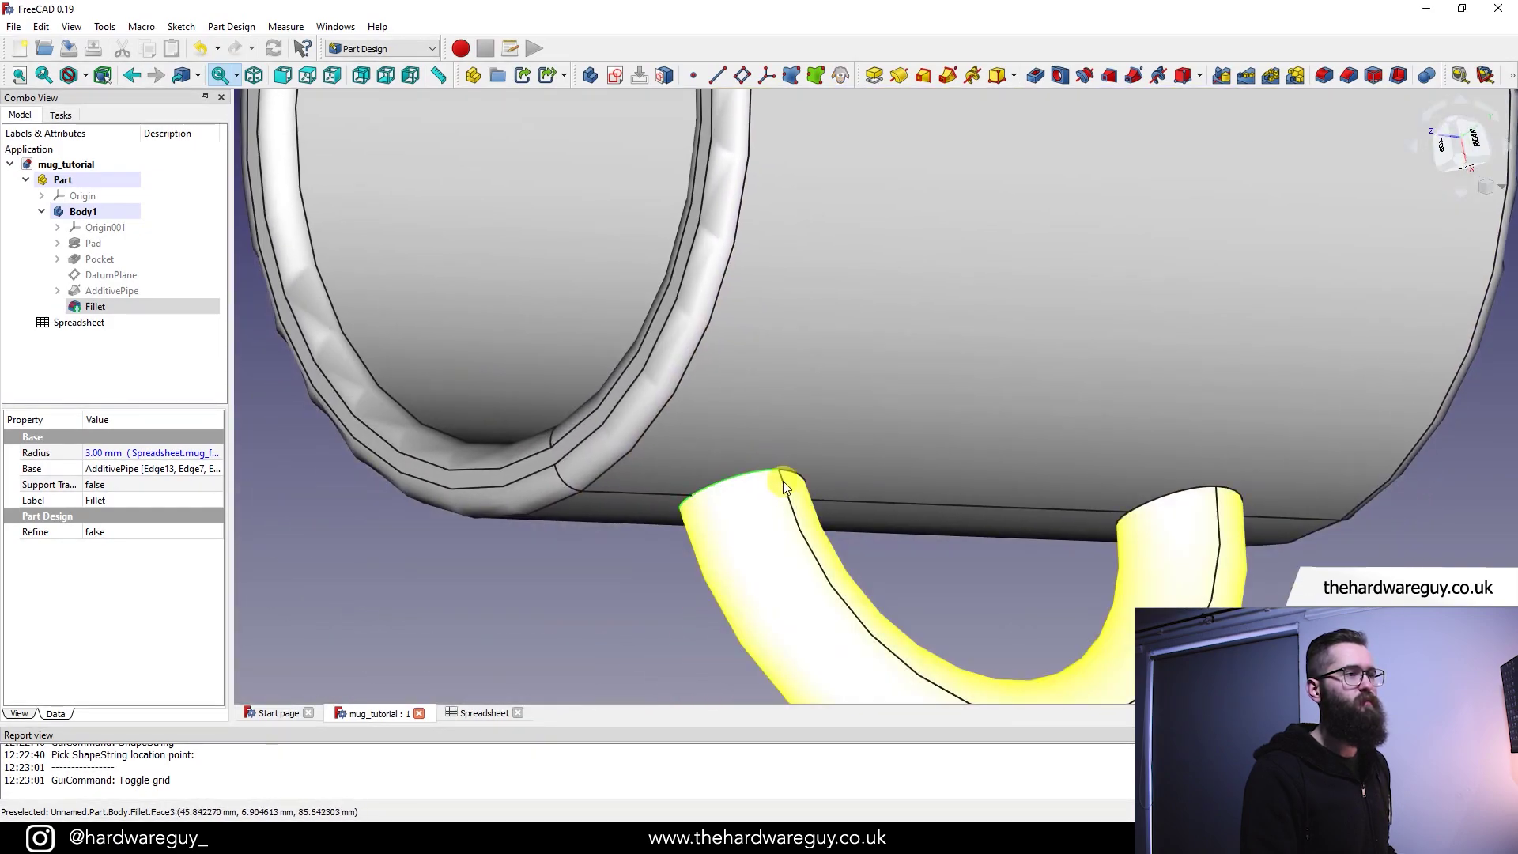
{"action": "scroll", "coordinate": [790, 474], "scroll_direction": "down", "scroll_amount": 6}
{"action": "middle_click_drag", "start_coordinate": [826, 517], "coordinate": [1018, 335]}
{"action": "scroll", "coordinate": [899, 418], "scroll_direction": "up", "scroll_amount": 5}
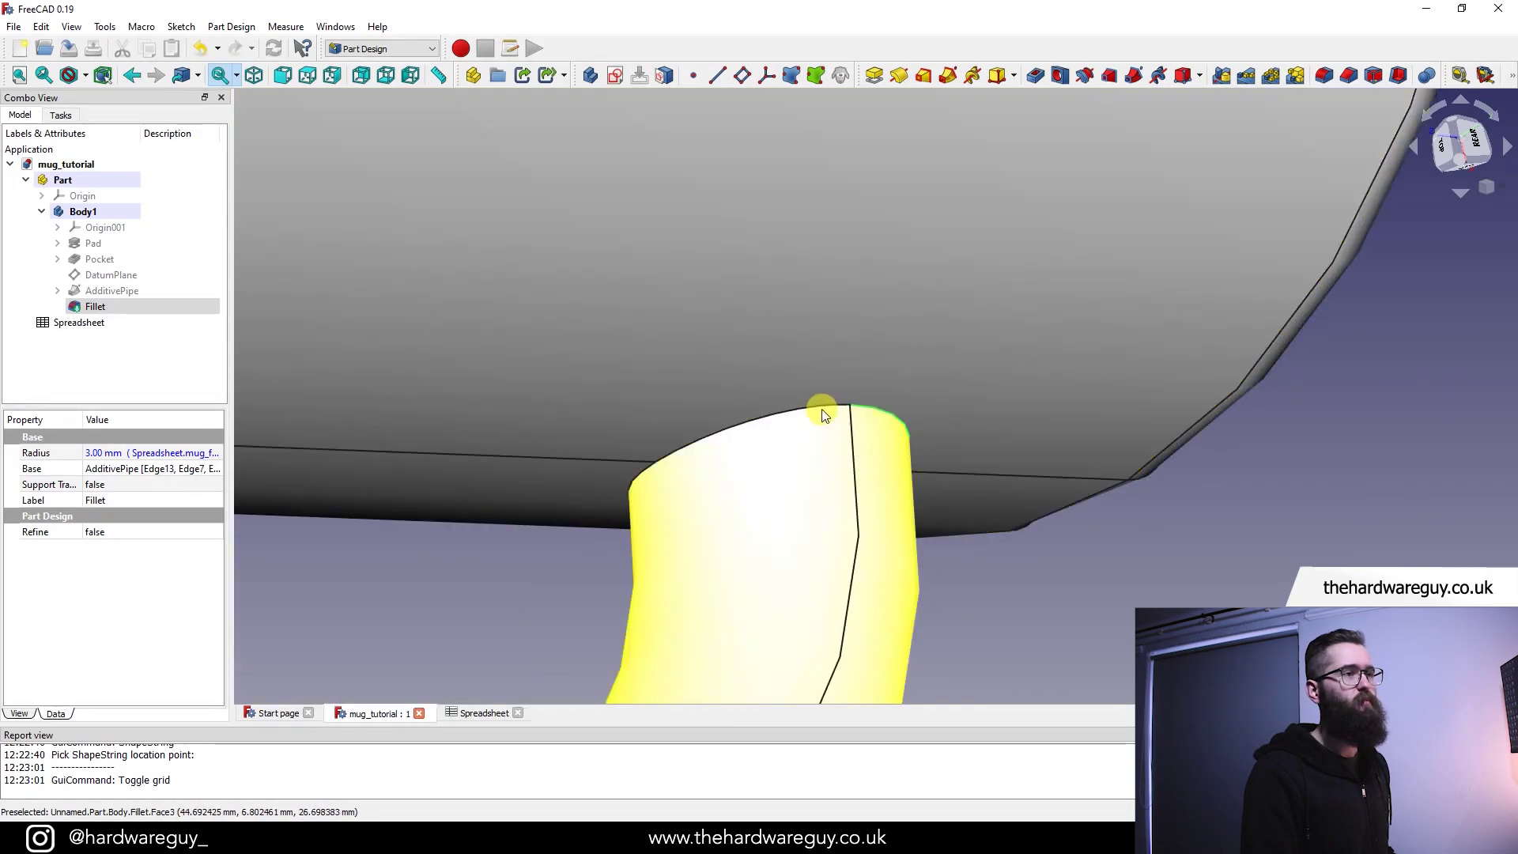
{"action": "scroll", "coordinate": [822, 406], "scroll_direction": "down", "scroll_amount": 5}
{"action": "scroll", "coordinate": [864, 450], "scroll_direction": "up", "scroll_amount": 6}
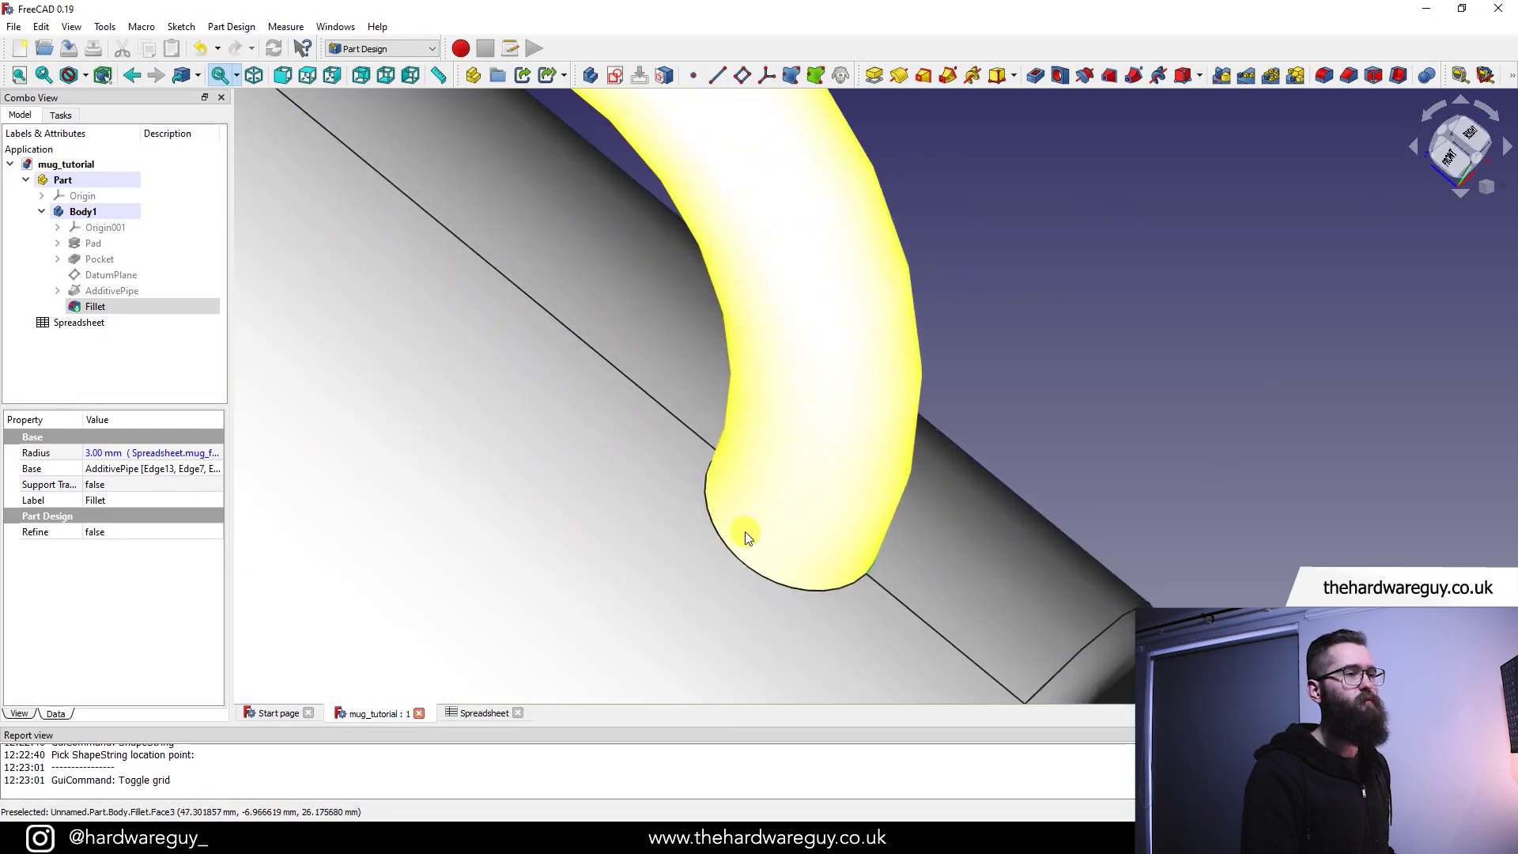
{"action": "scroll", "coordinate": [731, 546], "scroll_direction": "down", "scroll_amount": 6}
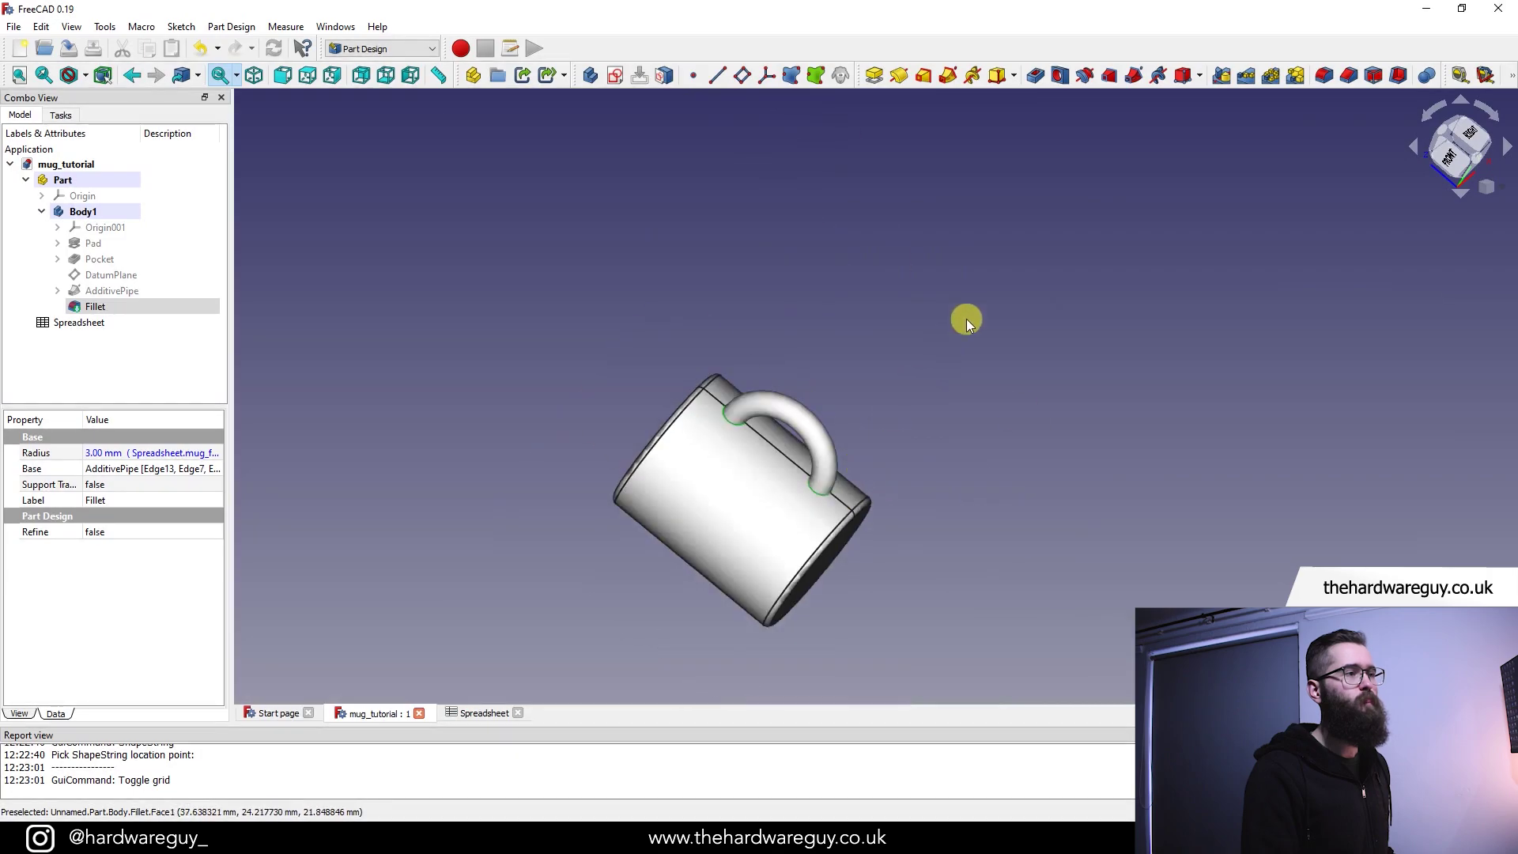
{"action": "middle_click_drag", "start_coordinate": [967, 322], "coordinate": [947, 450]}
{"action": "scroll", "coordinate": [934, 395], "scroll_direction": "up", "scroll_amount": 4}
{"action": "middle_click_drag", "start_coordinate": [1025, 240], "coordinate": [1081, 411]}
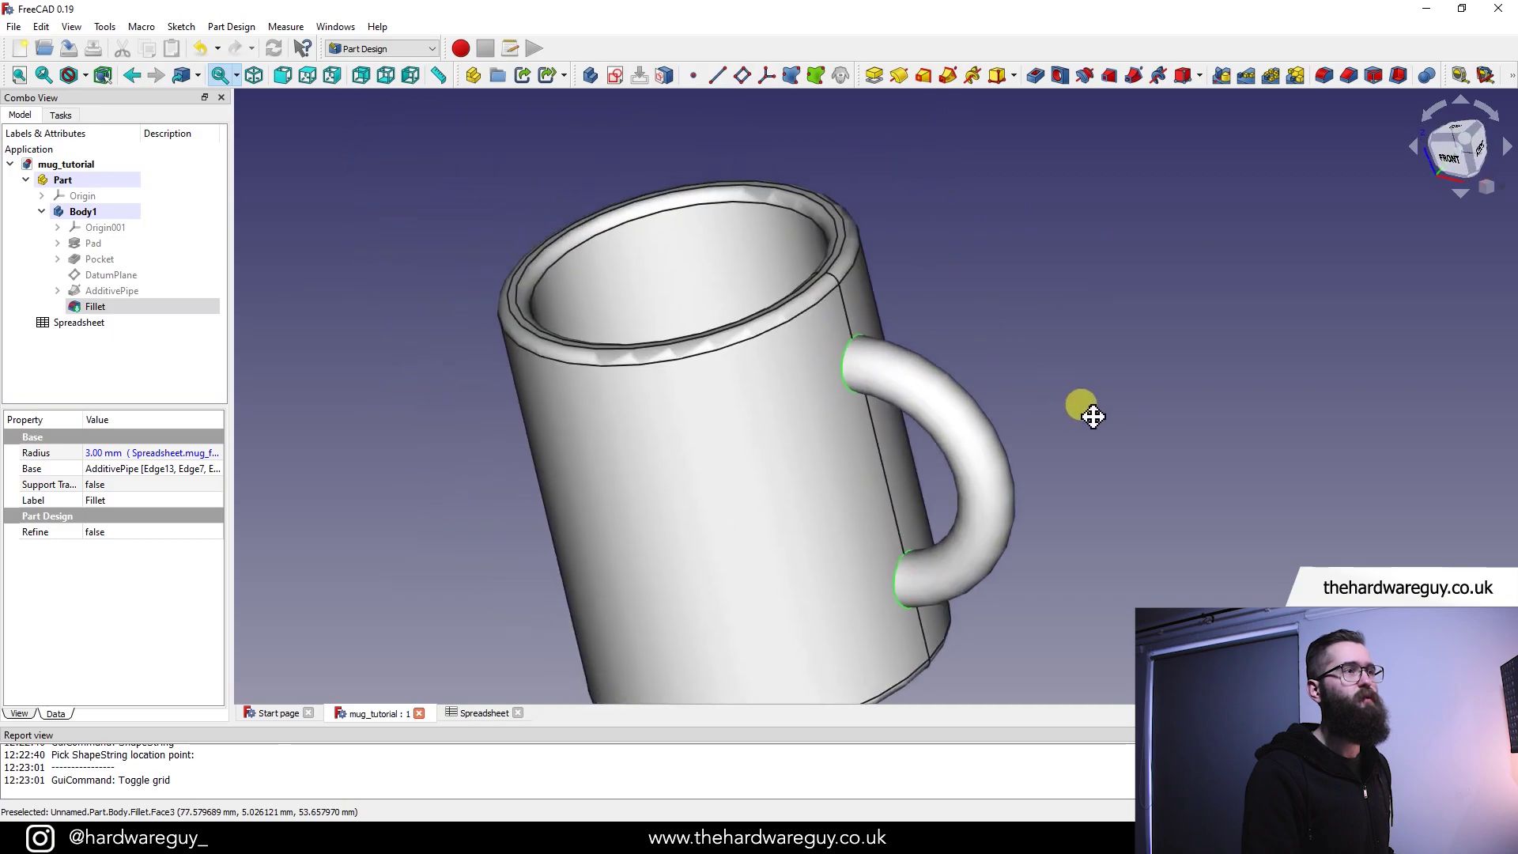
{"action": "left_click", "coordinate": [1323, 75]}
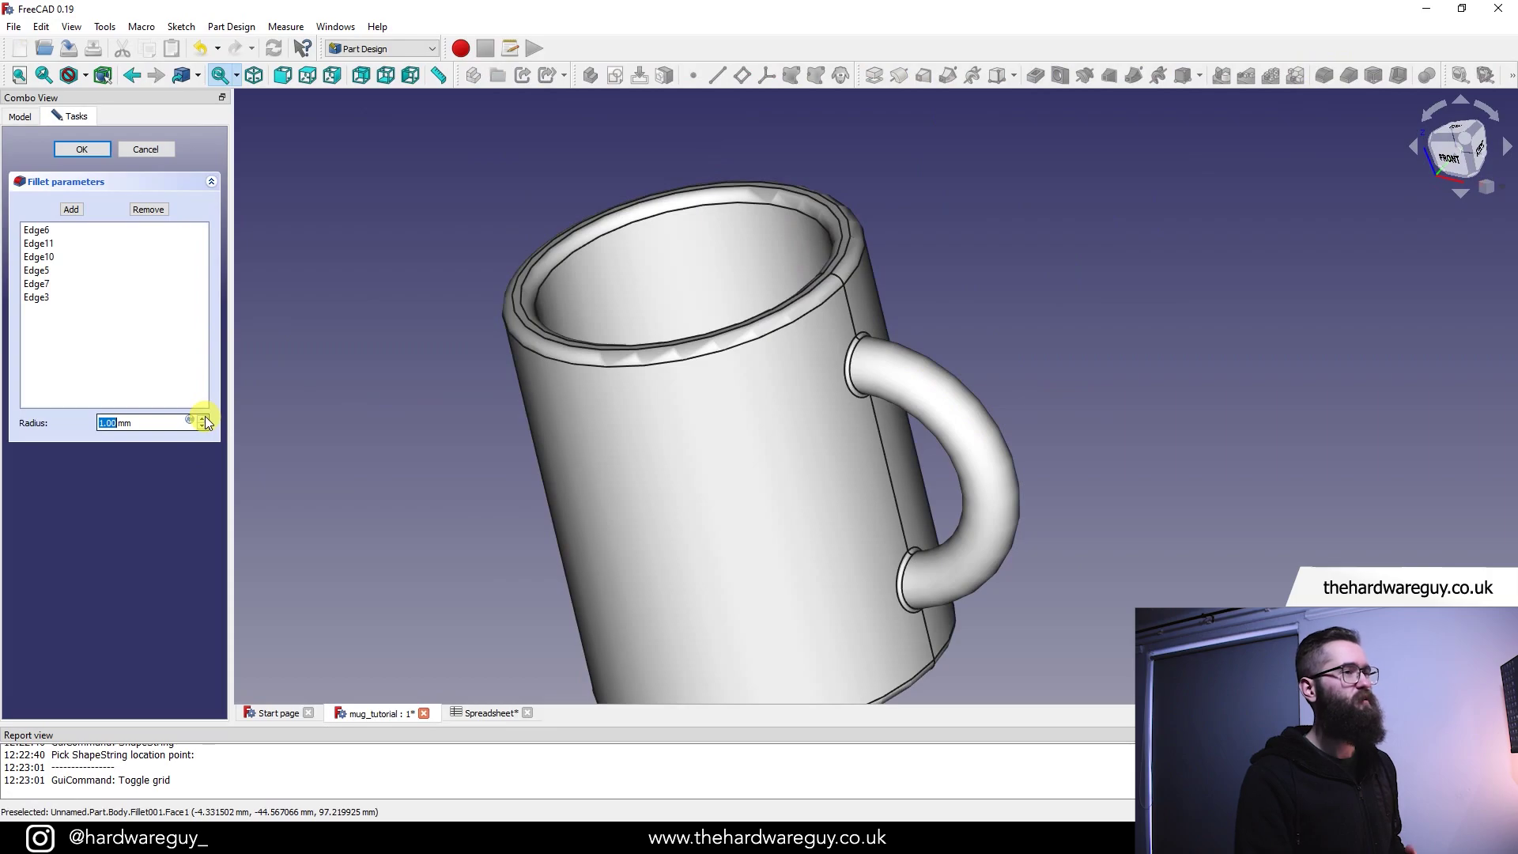
{"action": "type", "text": "3"}
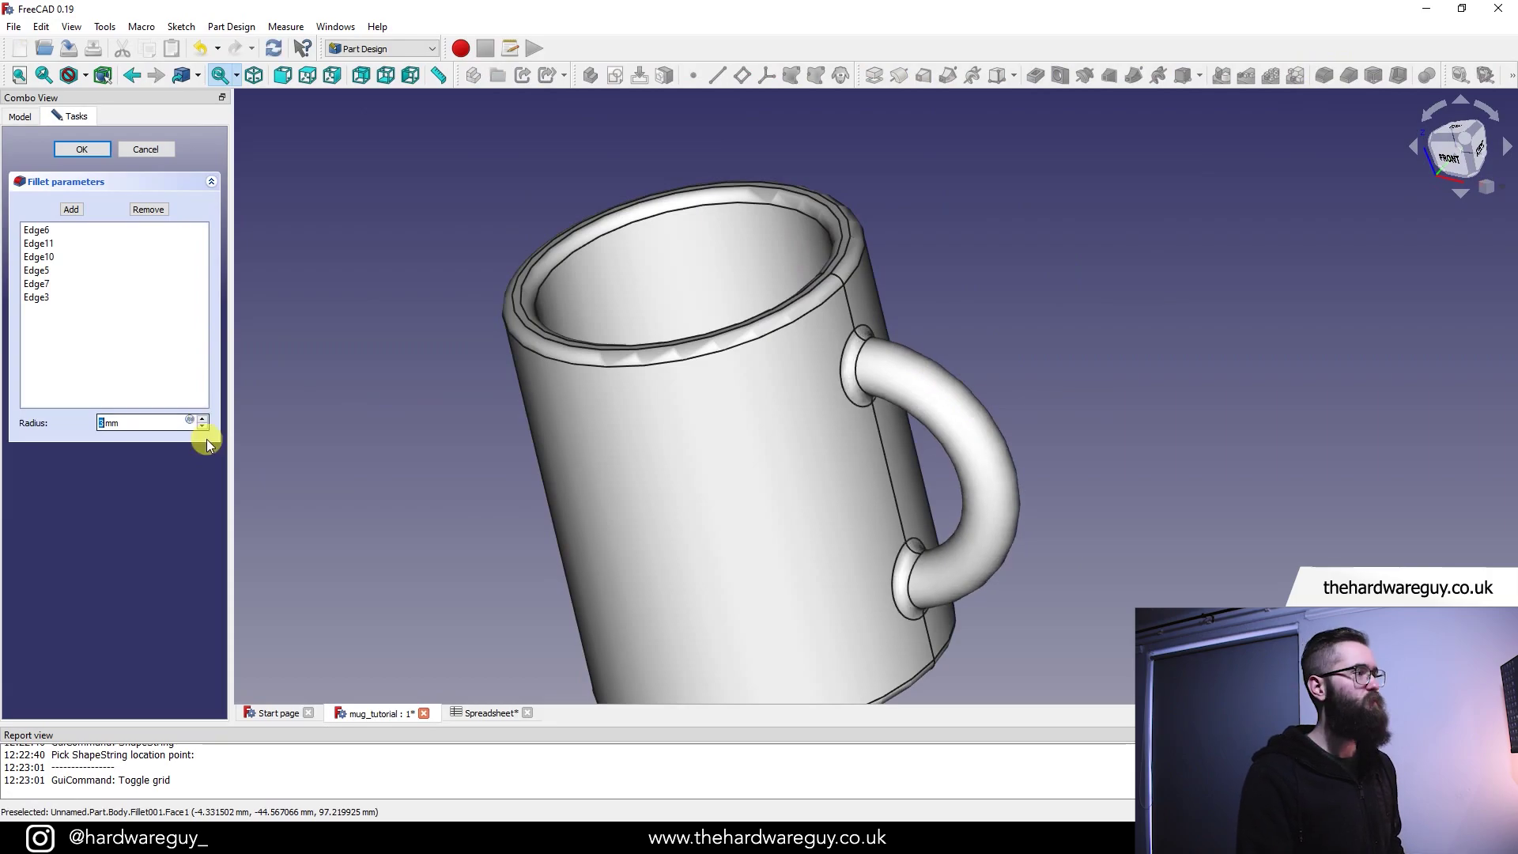
{"action": "left_click", "coordinate": [83, 149]}
{"action": "scroll", "coordinate": [1046, 345], "scroll_direction": "down", "scroll_amount": 2}
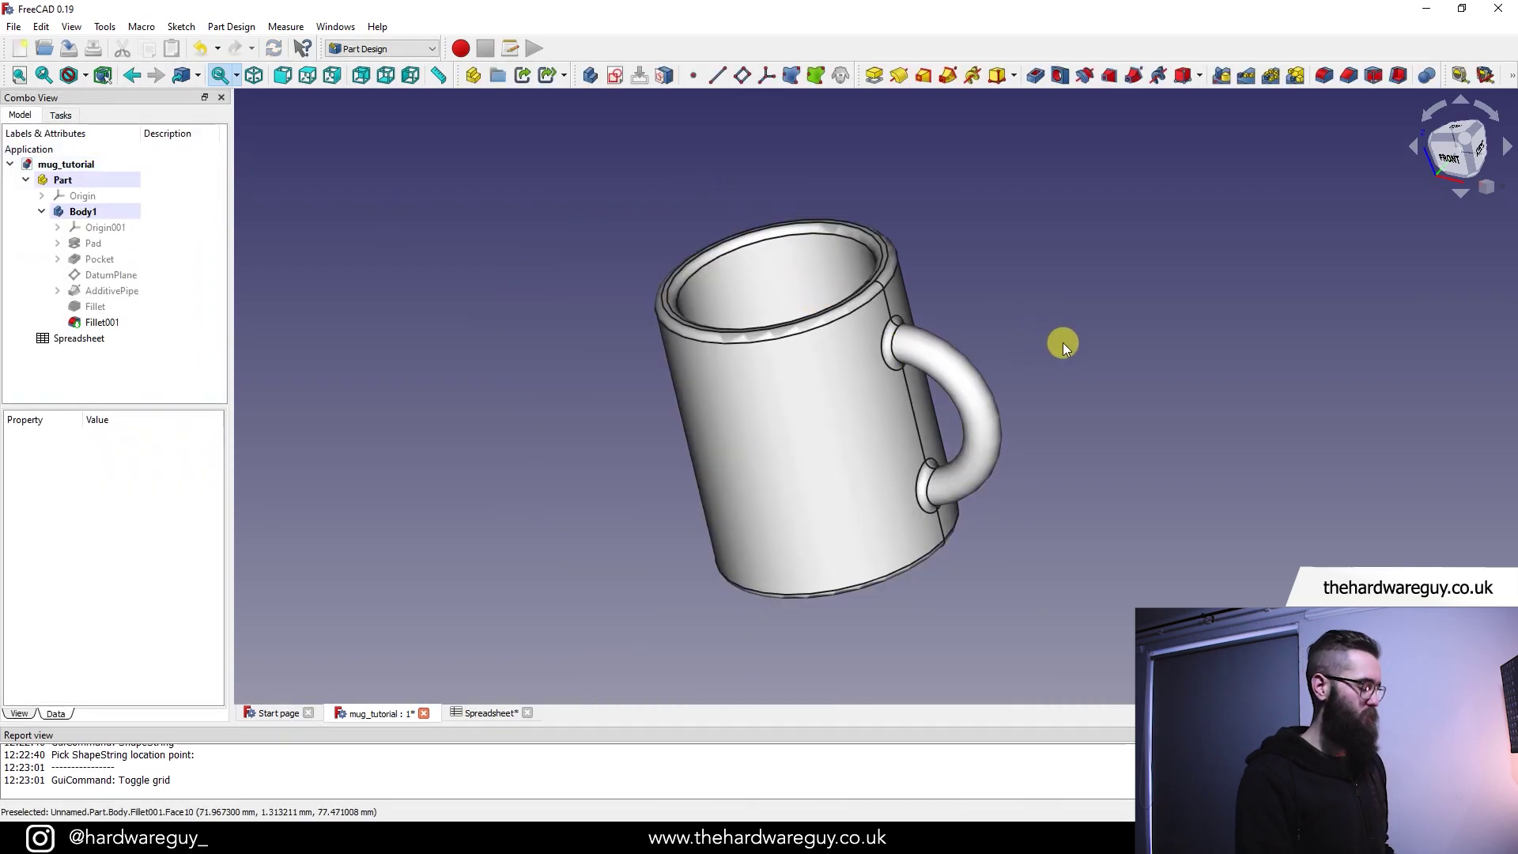
{"action": "mouse_move", "coordinate": [1023, 319]}
{"action": "middle_mouse_down"}
{"action": "mouse_move", "coordinate": [1078, 297]}
{"action": "mouse_move", "coordinate": [1042, 326]}
{"action": "mouse_move", "coordinate": [1046, 306]}
{"action": "middle_mouse_up"}
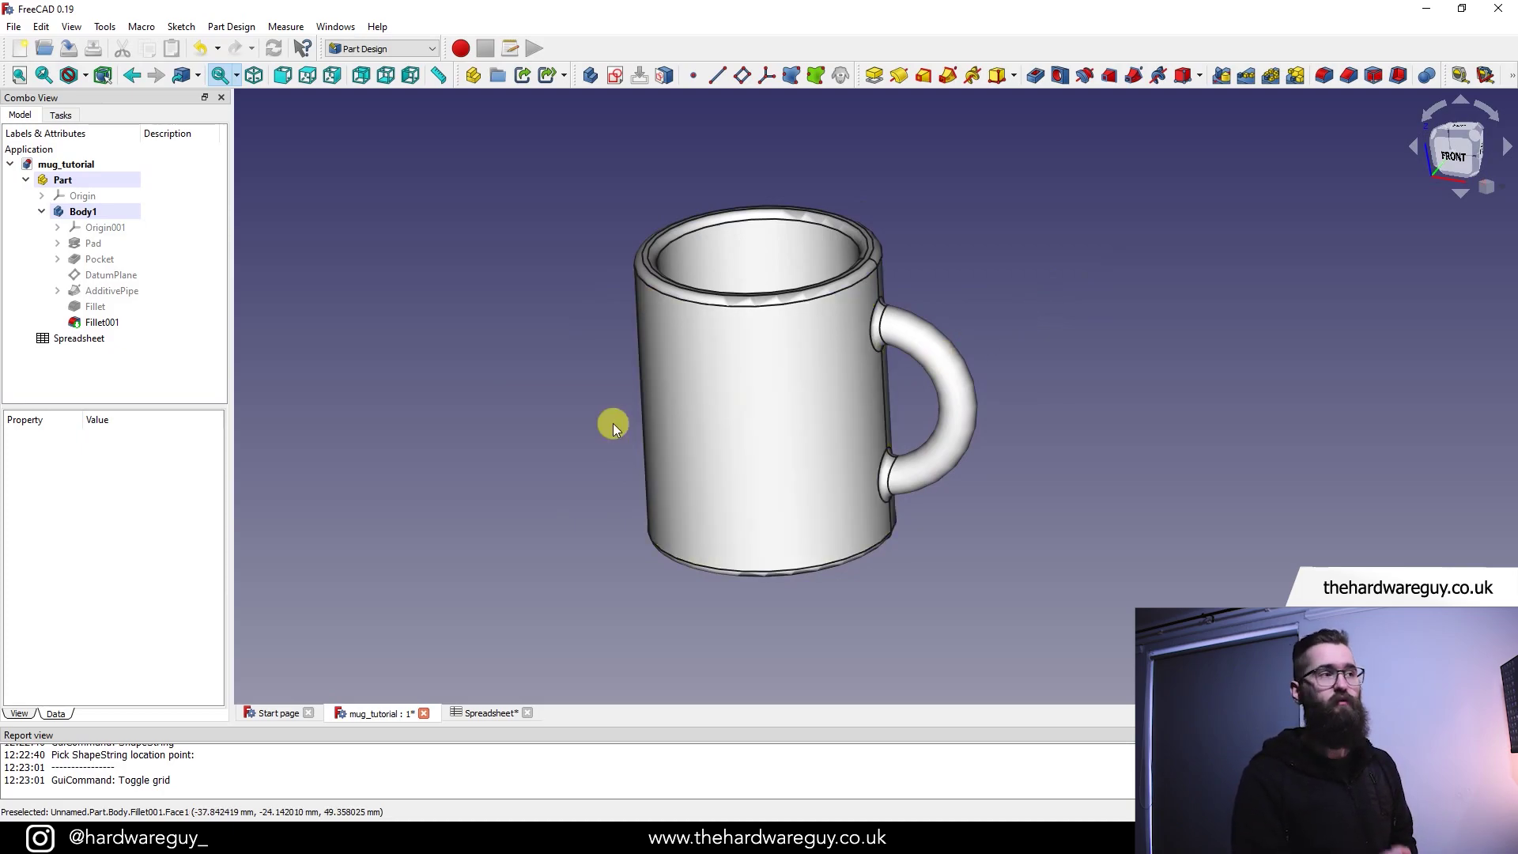
- Rename Body1 as mug
{"action": "right_click", "coordinate": [101, 217]}
{"action": "left_click", "coordinate": [156, 478]}
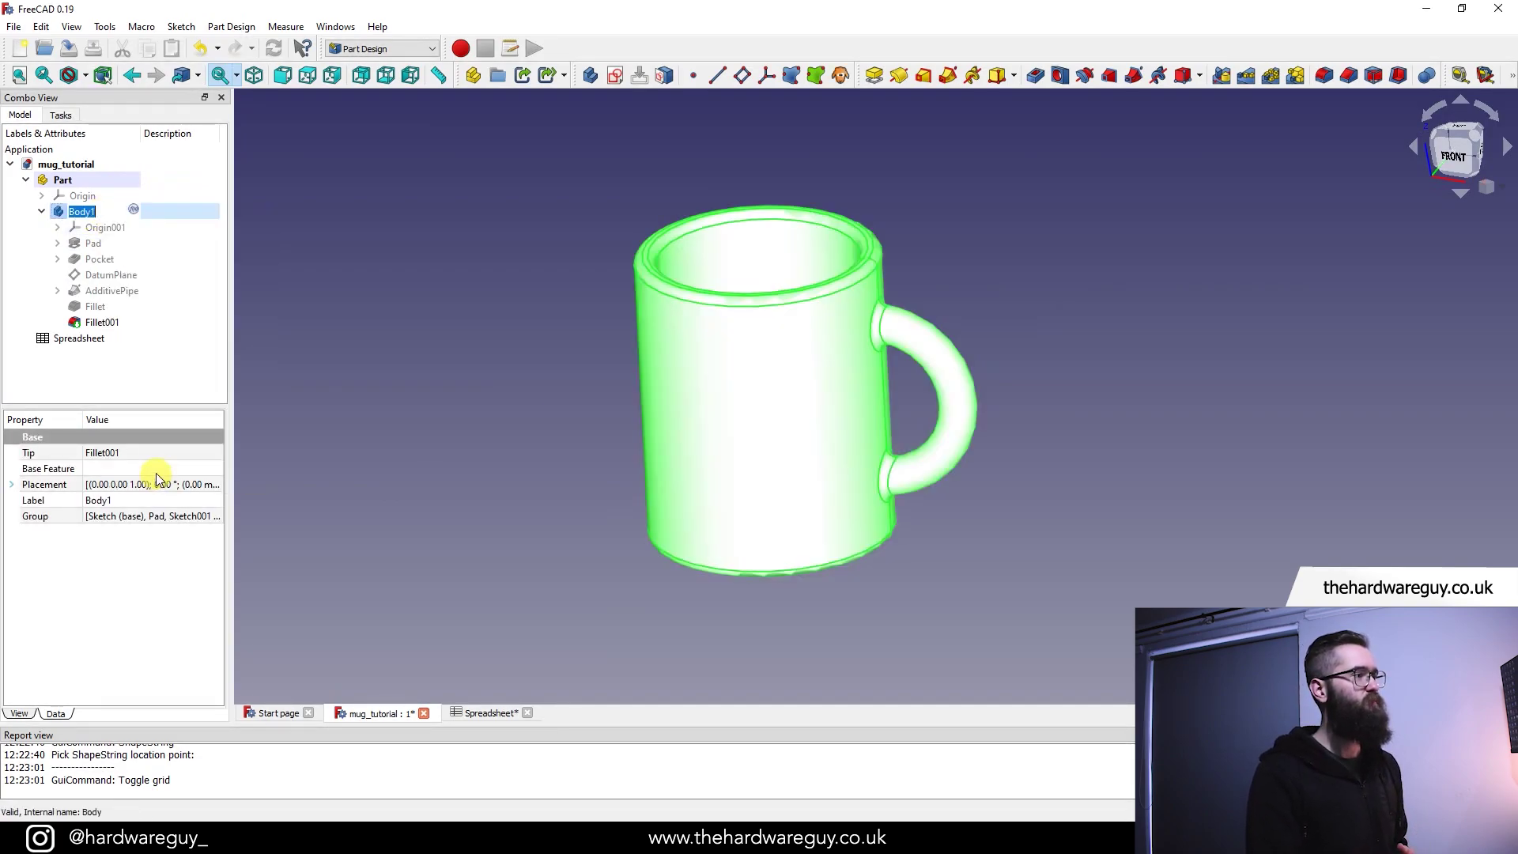
{"action": "type", "text": "mug"}
{"action": "left_click", "coordinate": [176, 364]}
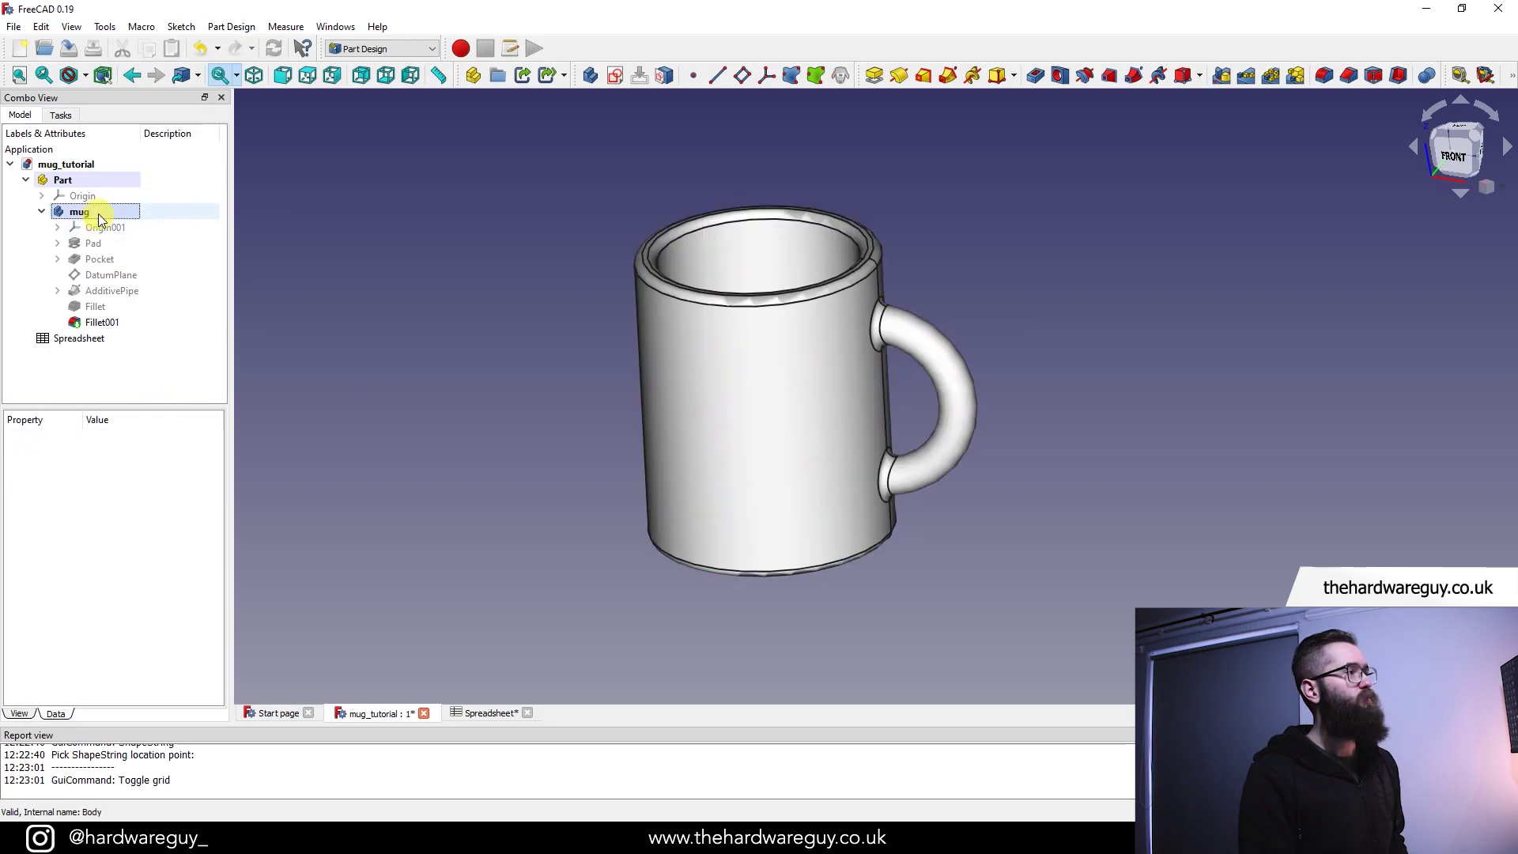
- Change the mug body's shape colour to bright red in its display properties
{"action": "right_click", "coordinate": [98, 213]}
{"action": "left_click", "coordinate": [146, 267]}
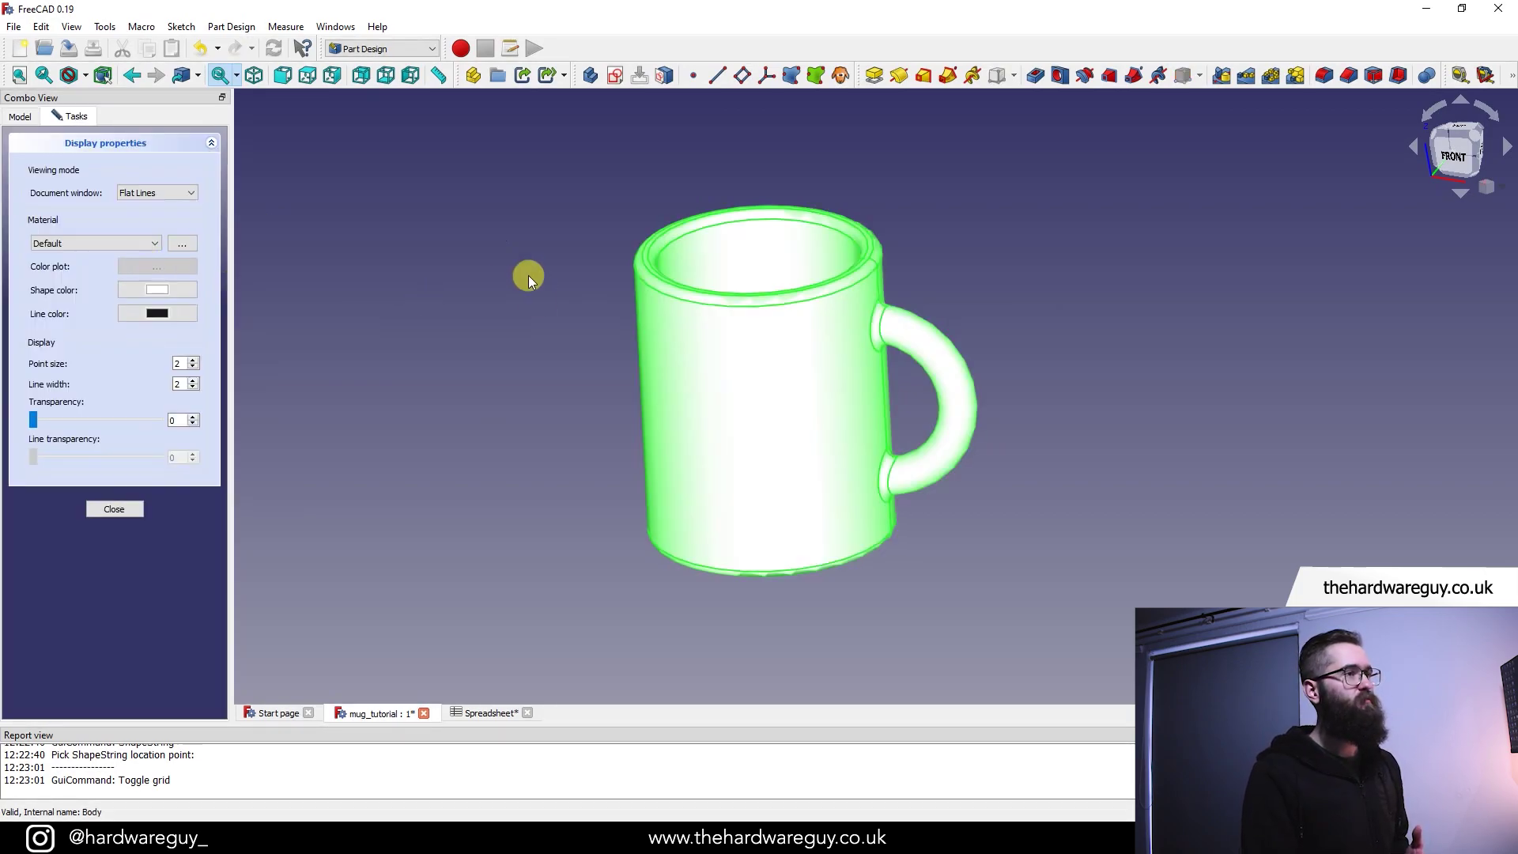
{"action": "left_click", "coordinate": [160, 290]}
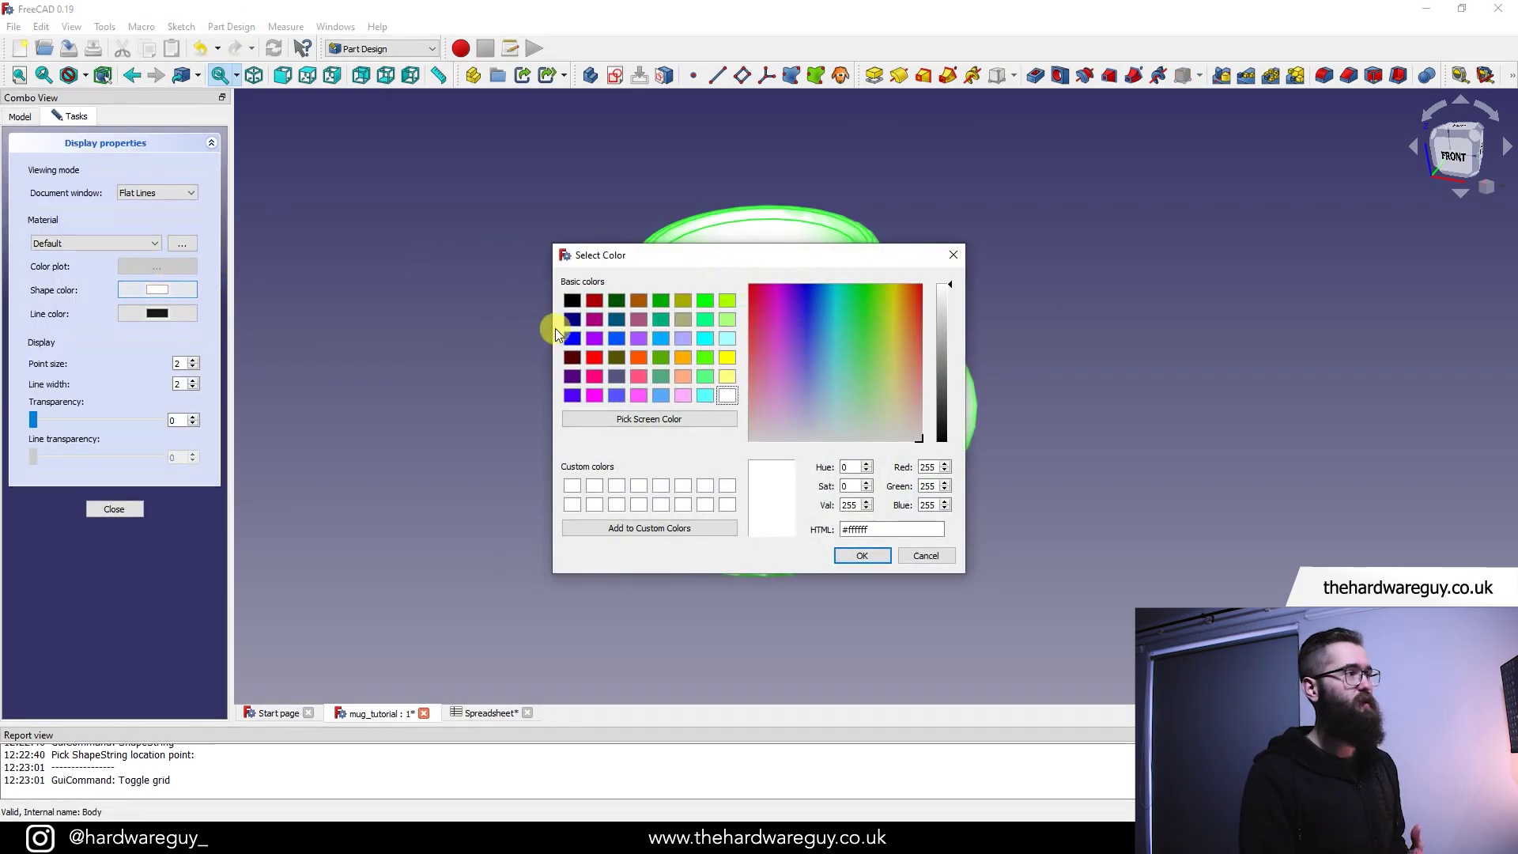
{"action": "left_click_drag", "start_coordinate": [644, 248], "coordinate": [1097, 333]}
{"action": "left_click", "coordinate": [1373, 373]}
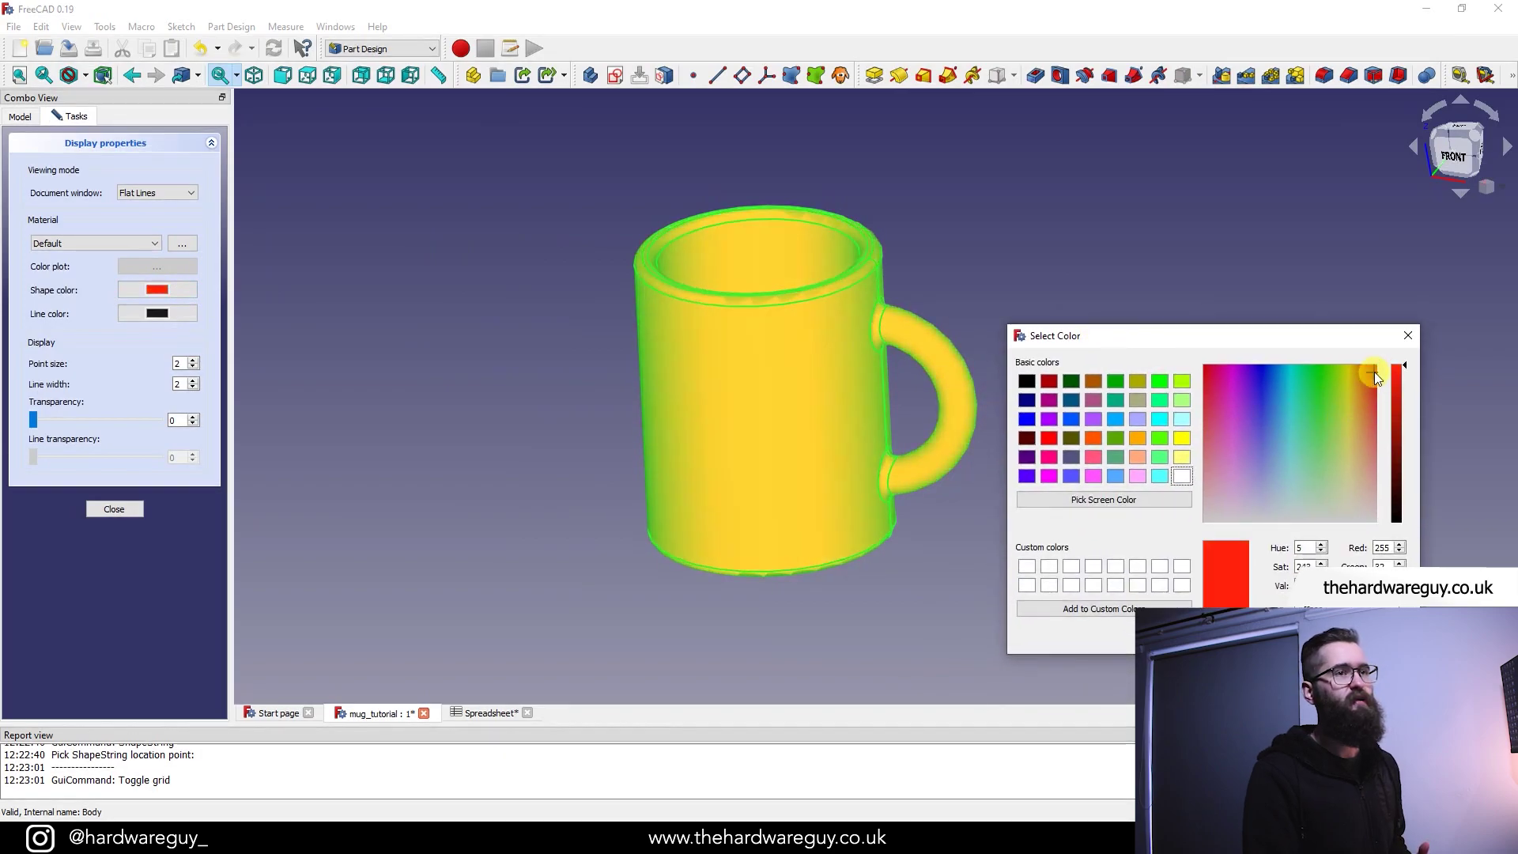
{"action": "left_click", "coordinate": [1379, 372]}
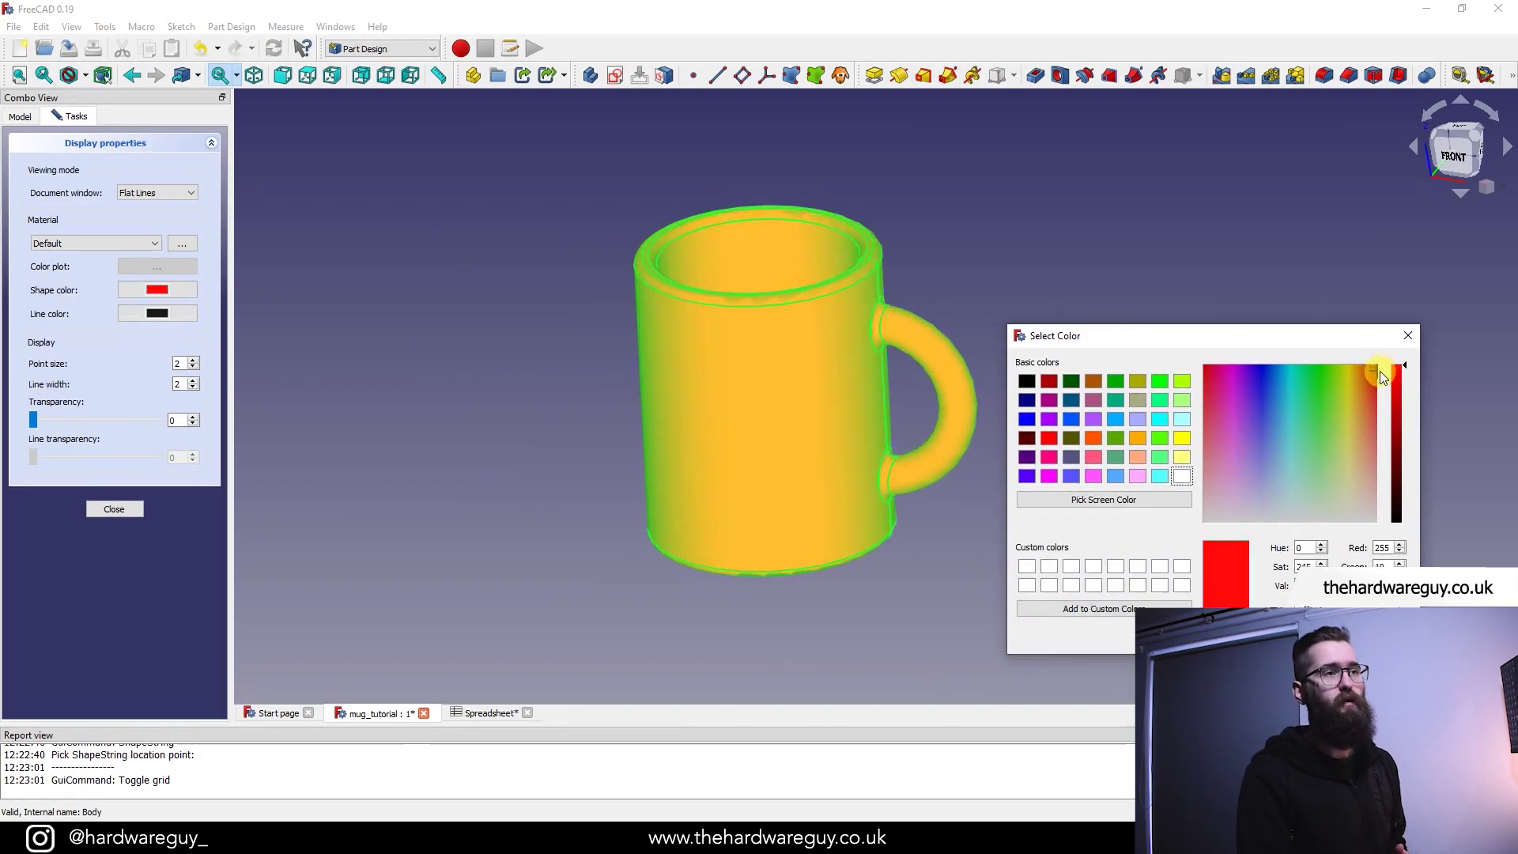
{"action": "left_click", "coordinate": [1317, 636]}
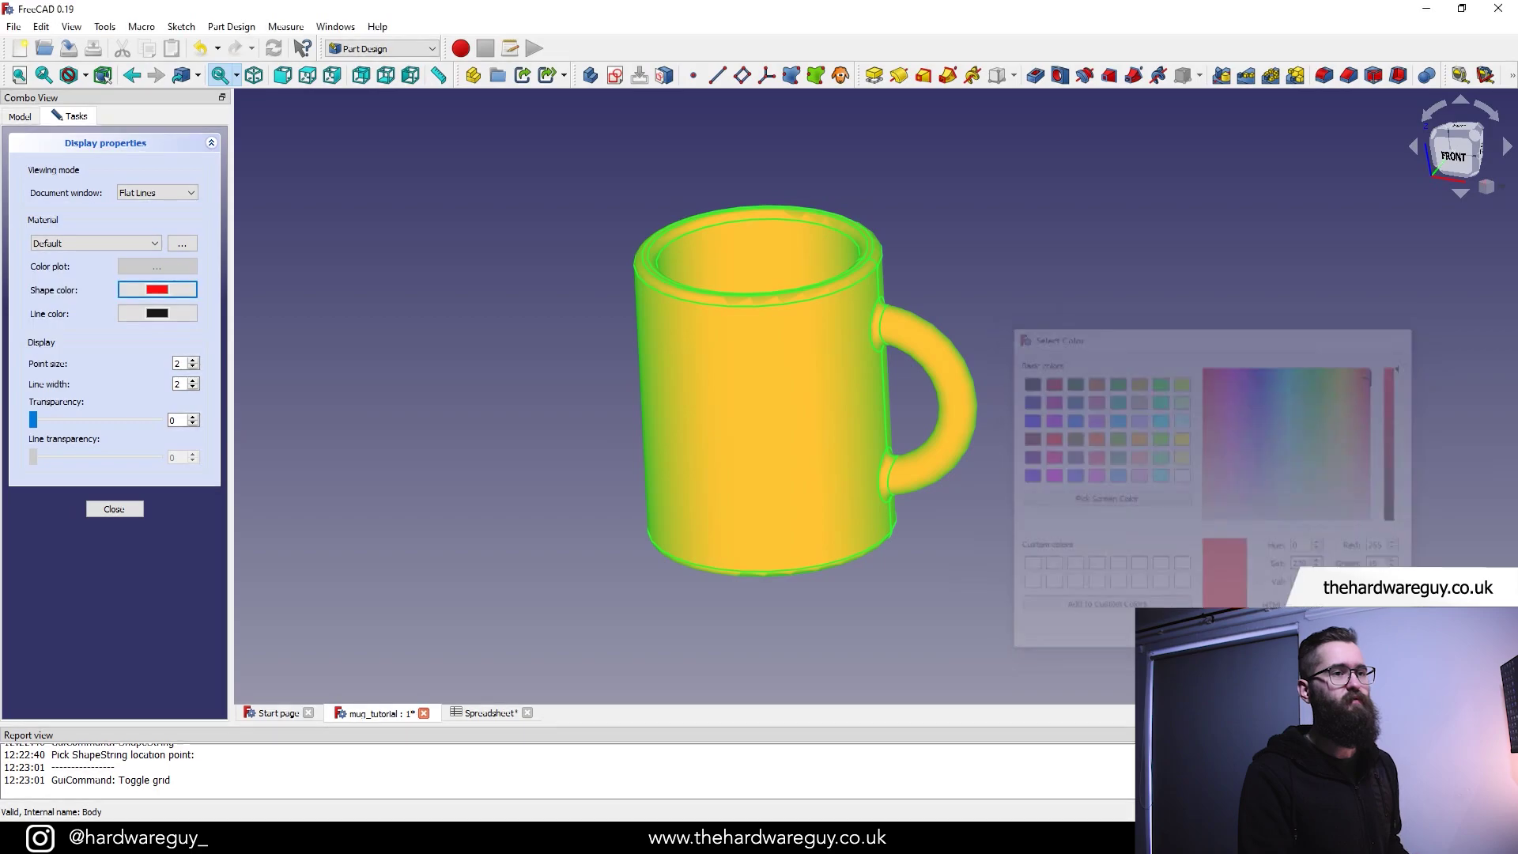
{"action": "left_click", "coordinate": [432, 442]}
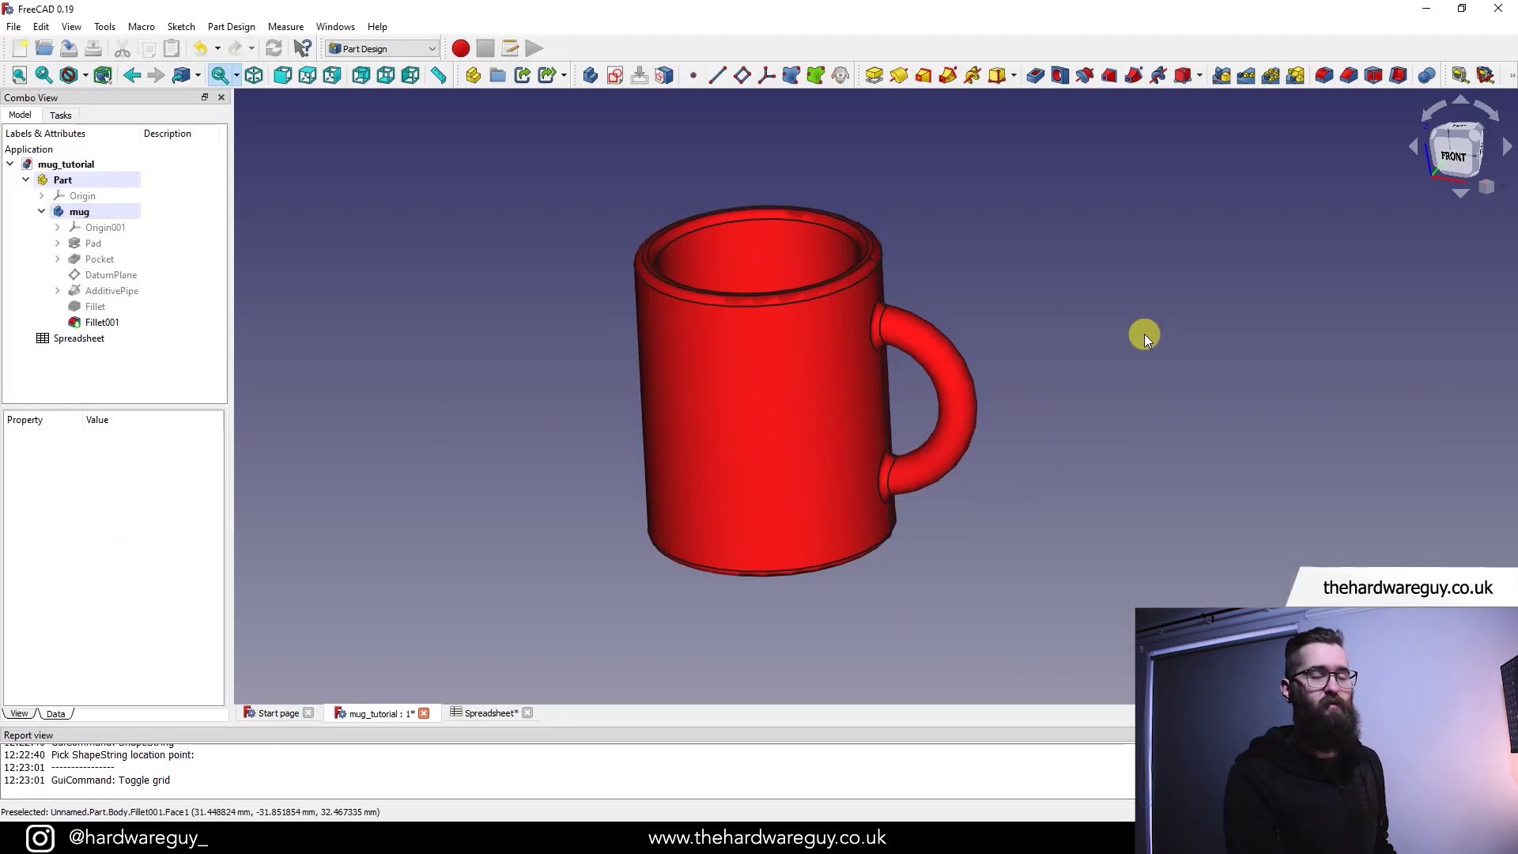
{"action": "mouse_move", "coordinate": [990, 277]}
{"action": "middle_mouse_down"}
{"action": "mouse_move", "coordinate": [993, 363]}
{"action": "mouse_move", "coordinate": [998, 267]}
{"action": "middle_mouse_up"}
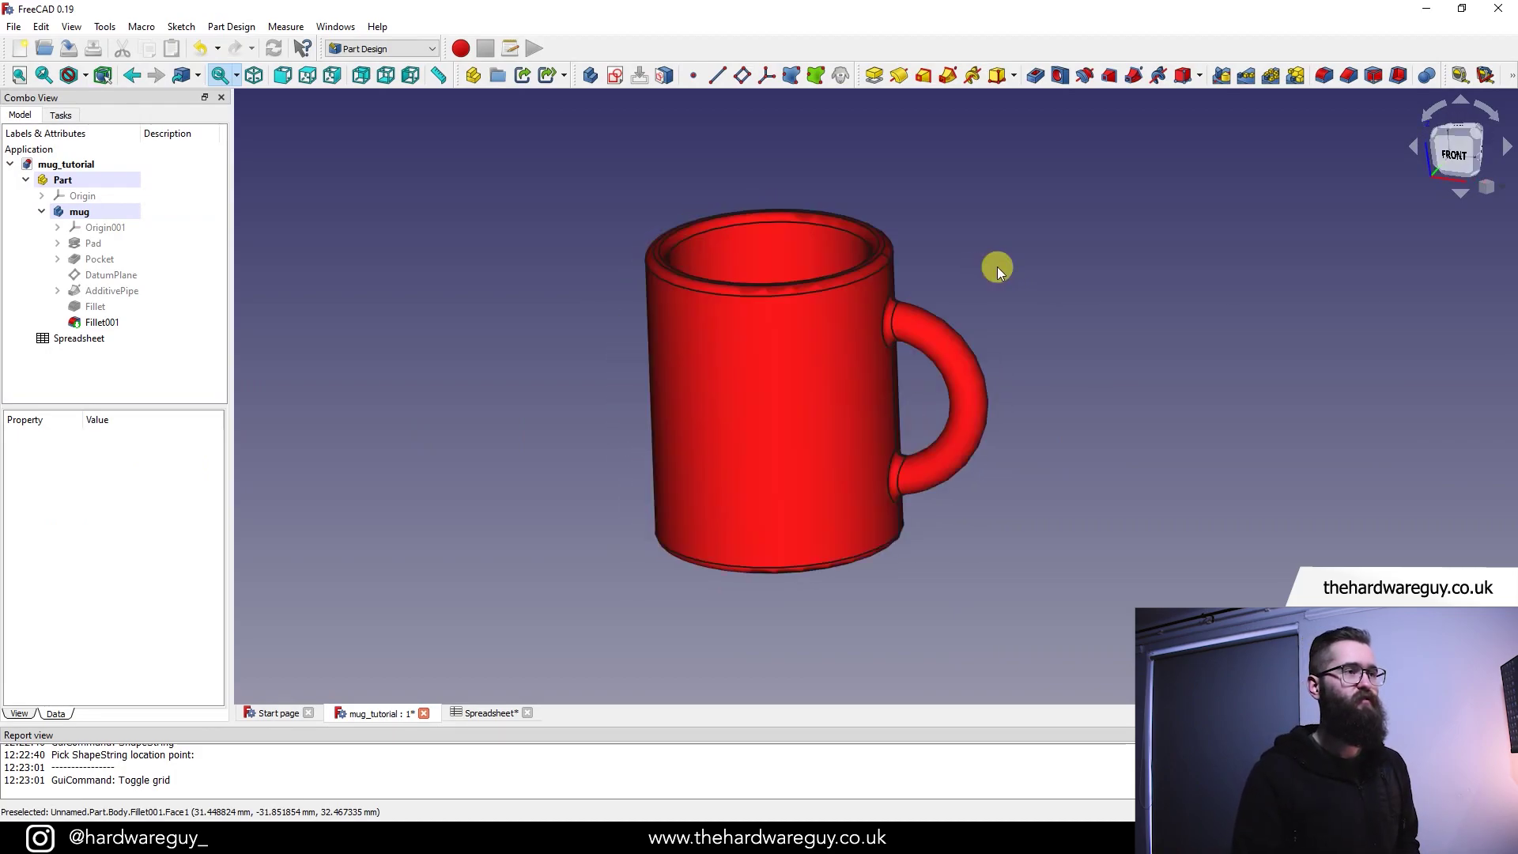
- Set mug_diameter to 130 mm in the spreadsheet and inspect the resized mug in the 3D model
{"action": "middle_click_drag", "start_coordinate": [998, 267], "coordinate": [1032, 308]}
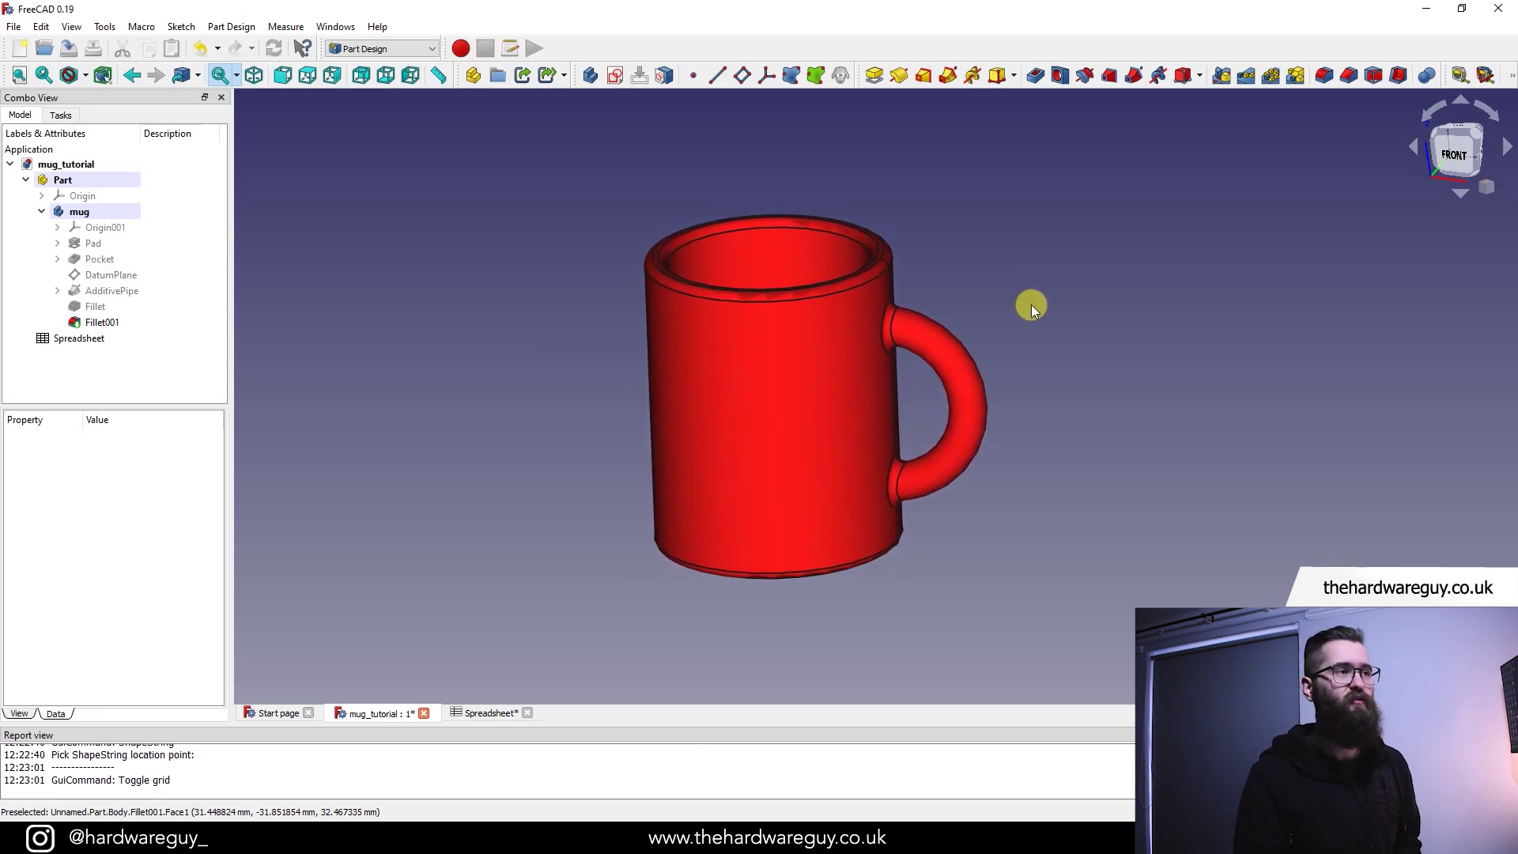
{"action": "middle_click_drag", "start_coordinate": [1032, 308], "coordinate": [561, 542]}
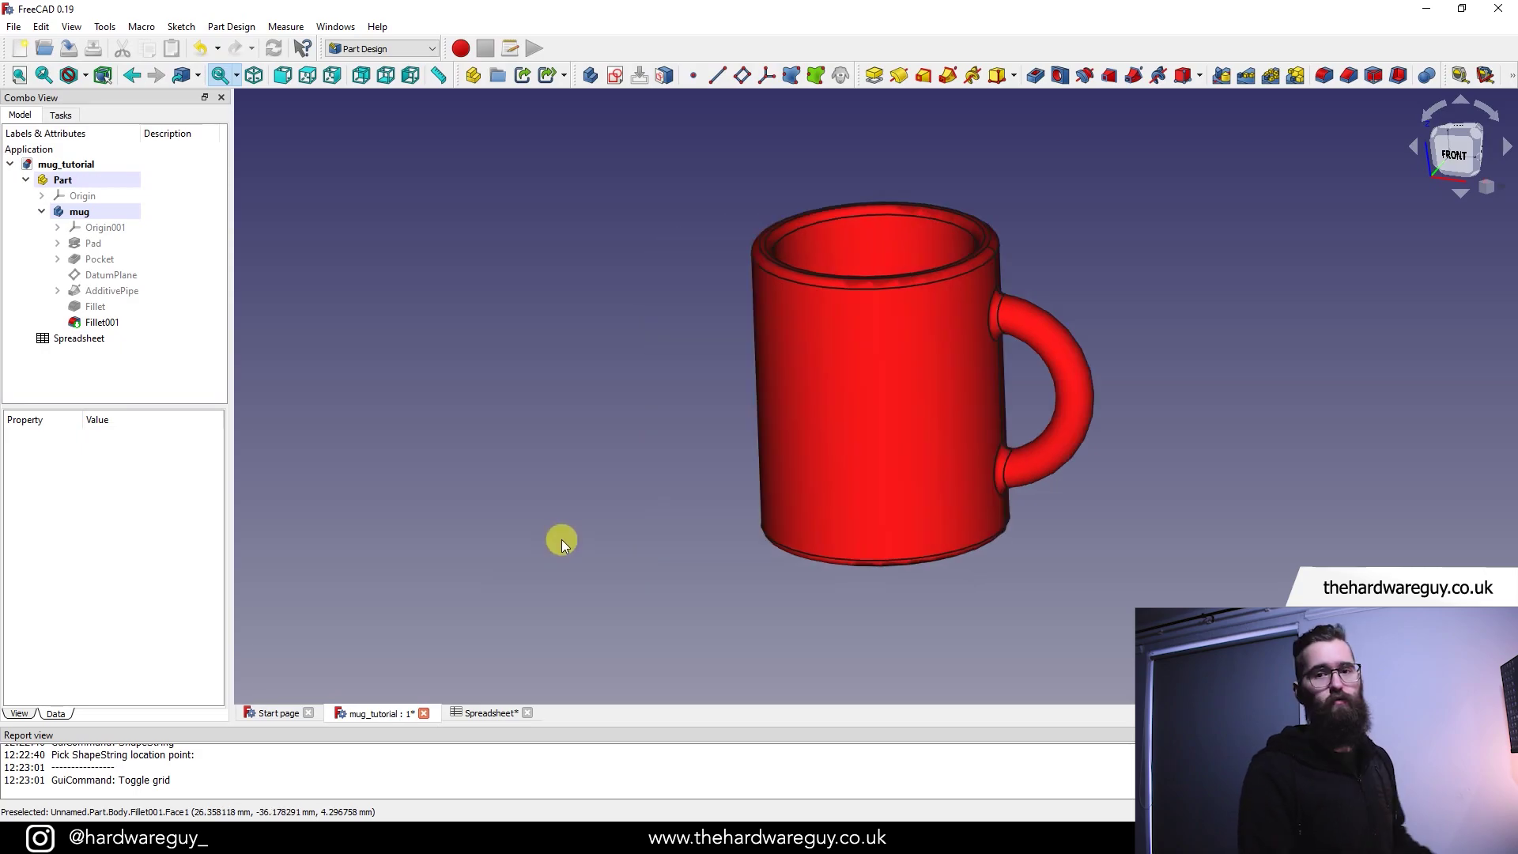
{"action": "left_click", "coordinate": [477, 712]}
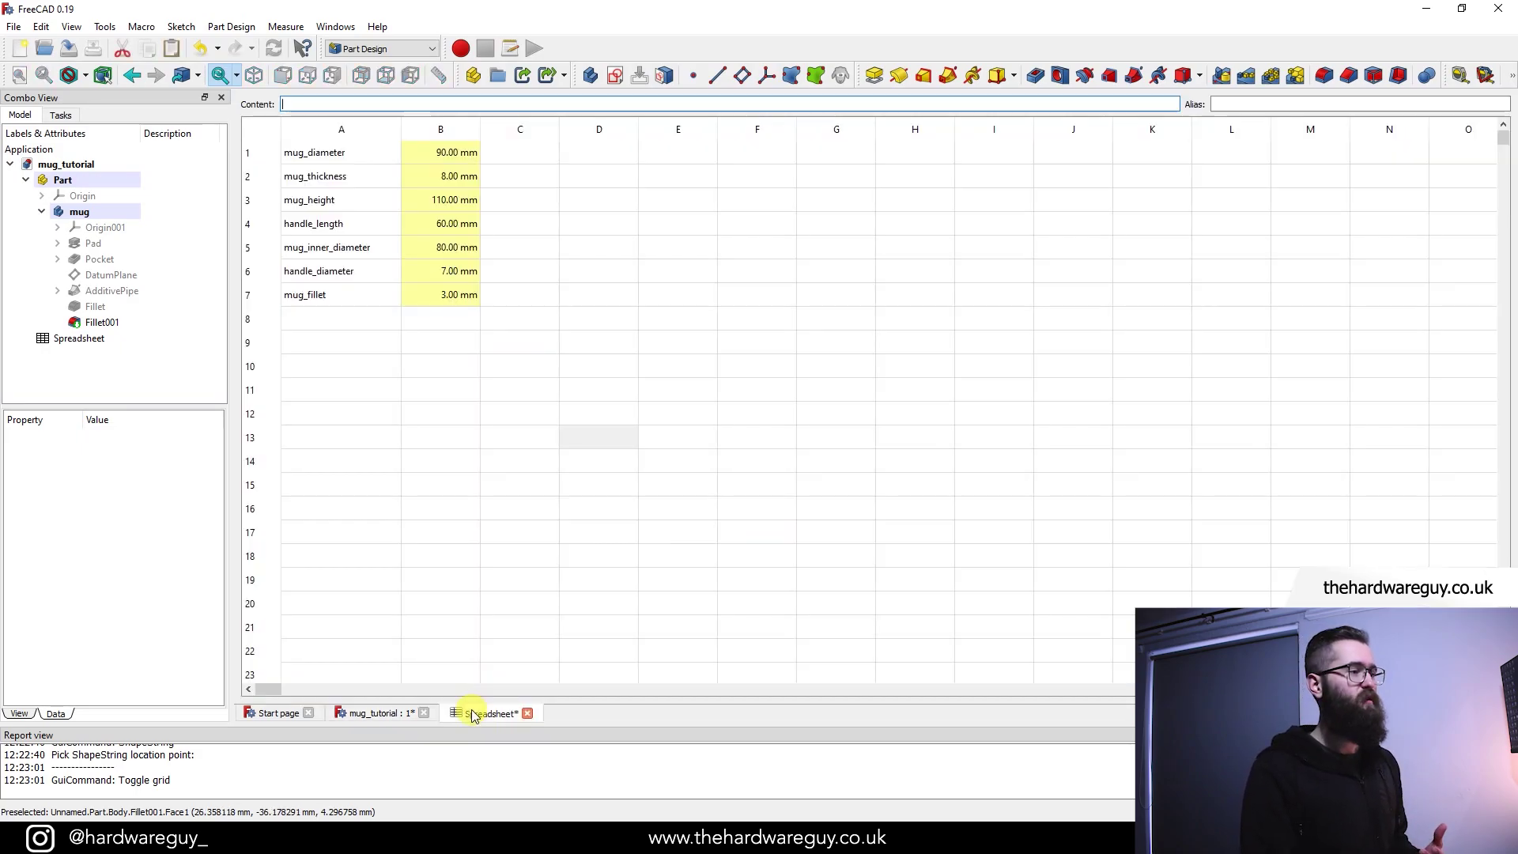
{"action": "left_click", "coordinate": [441, 160]}
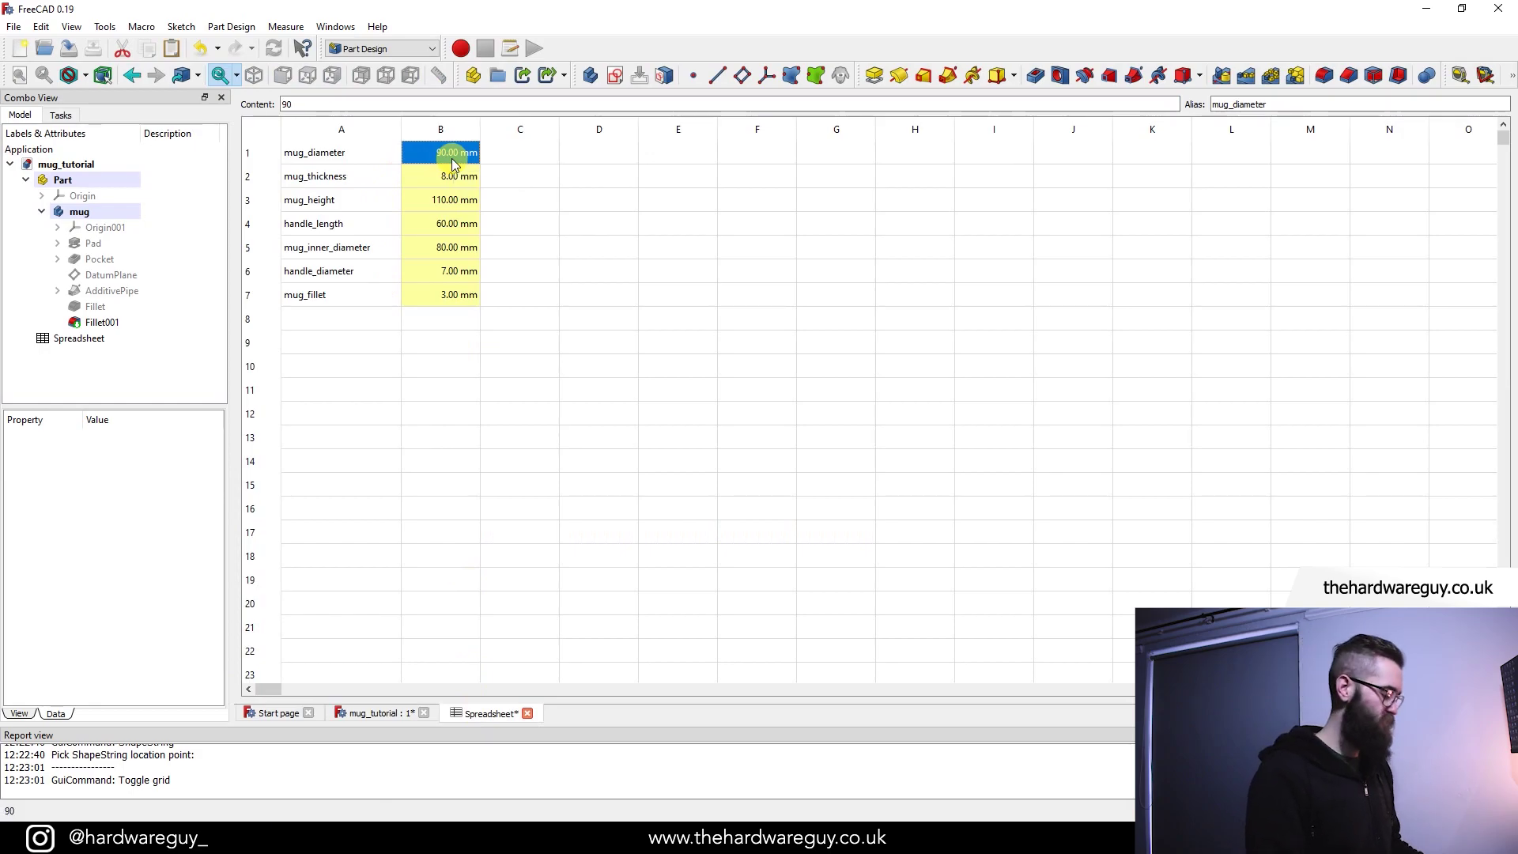
{"action": "type", "text": "130"}
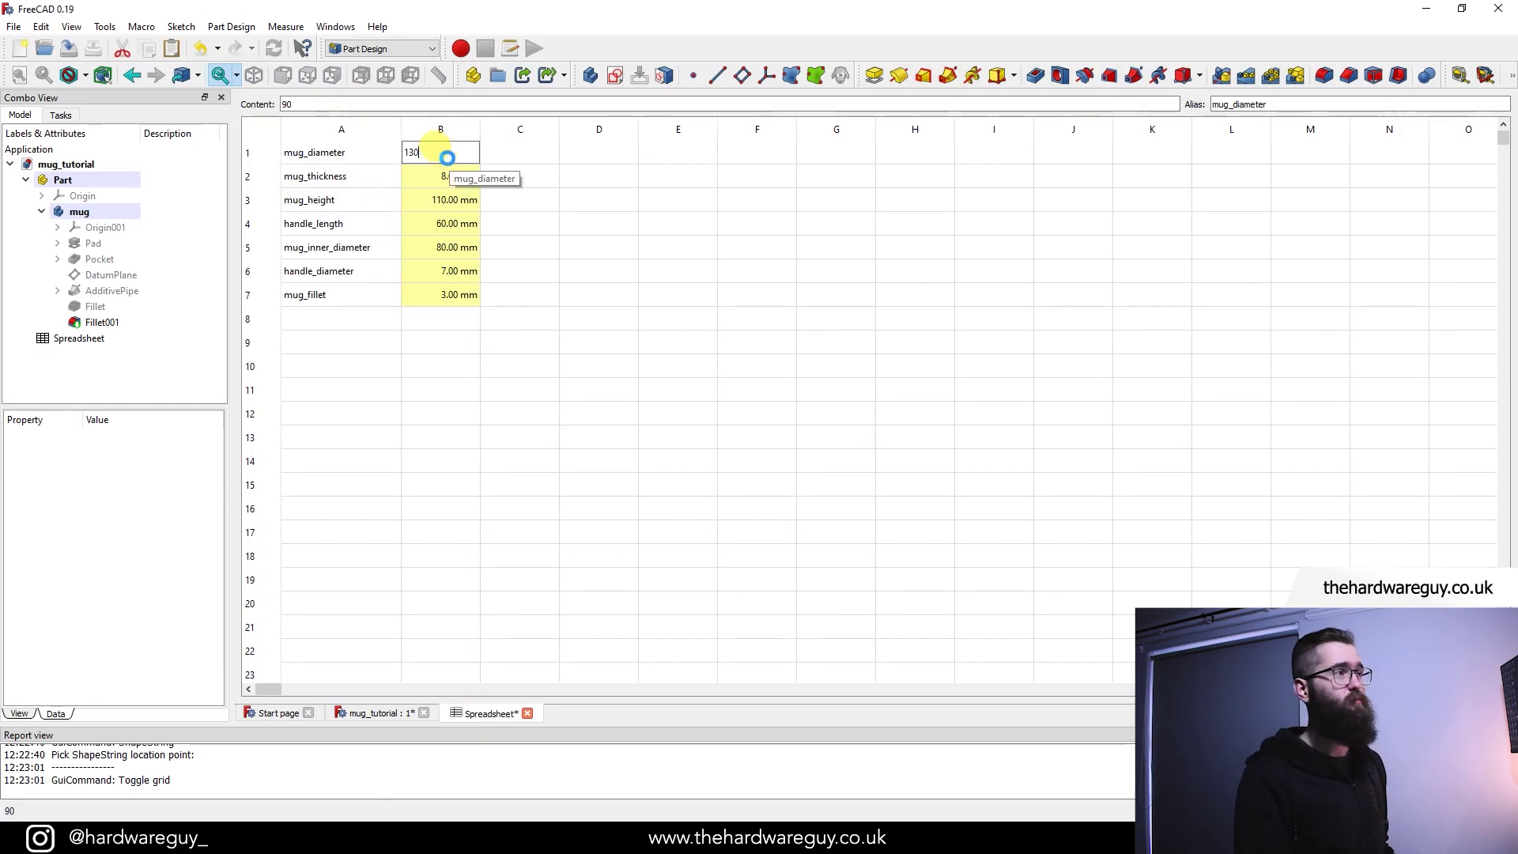
{"action": "key", "text": "Tab"}
{"action": "left_click", "coordinate": [378, 713]}
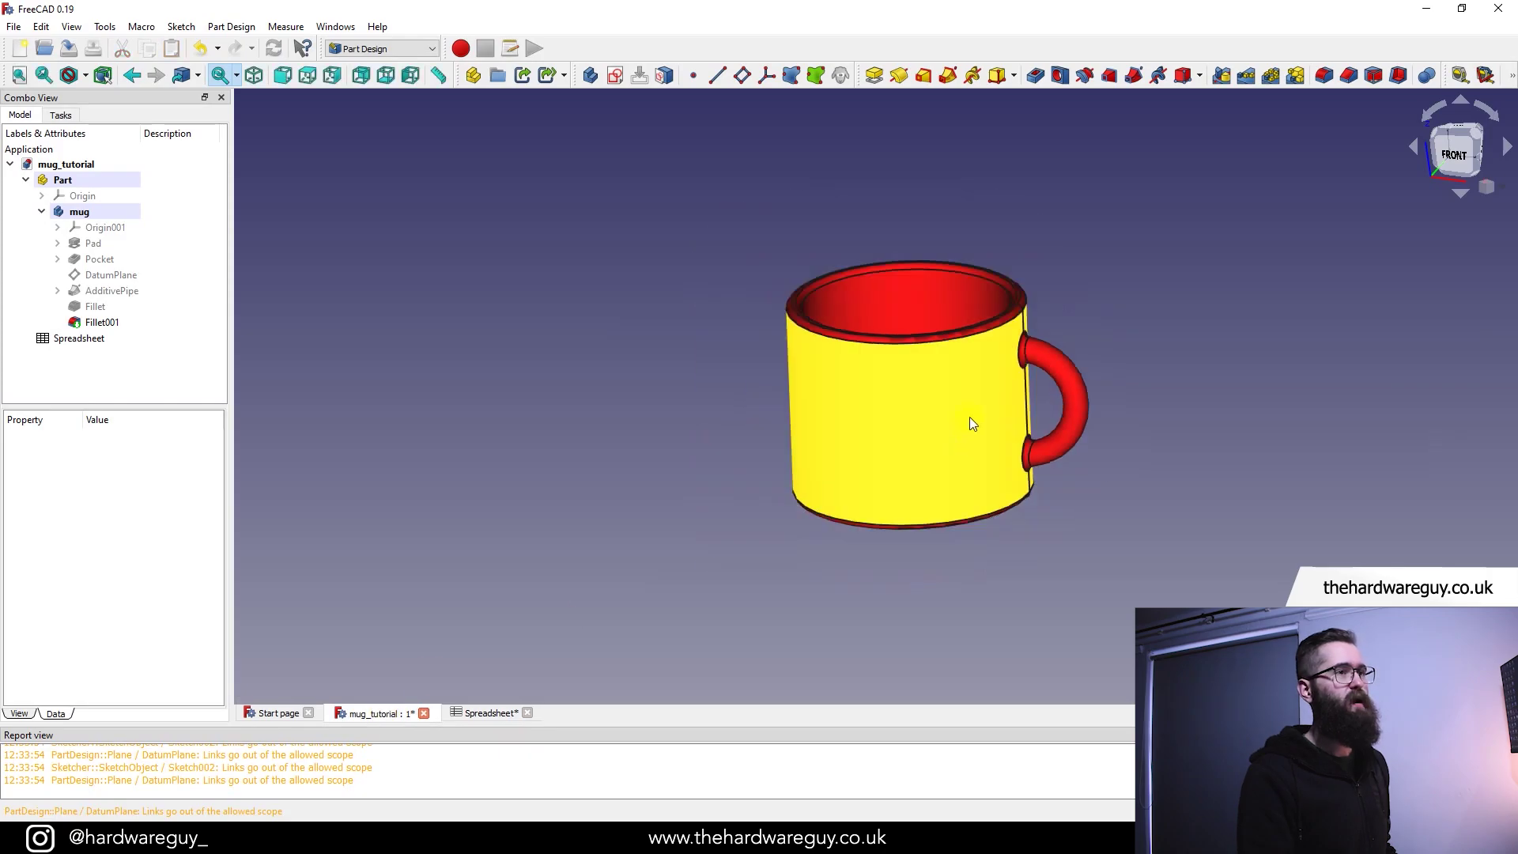
{"action": "mouse_move", "coordinate": [993, 297]}
{"action": "left_mouse_down"}
{"action": "mouse_move", "coordinate": [993, 420]}
{"action": "mouse_move", "coordinate": [997, 305]}
{"action": "left_mouse_up"}
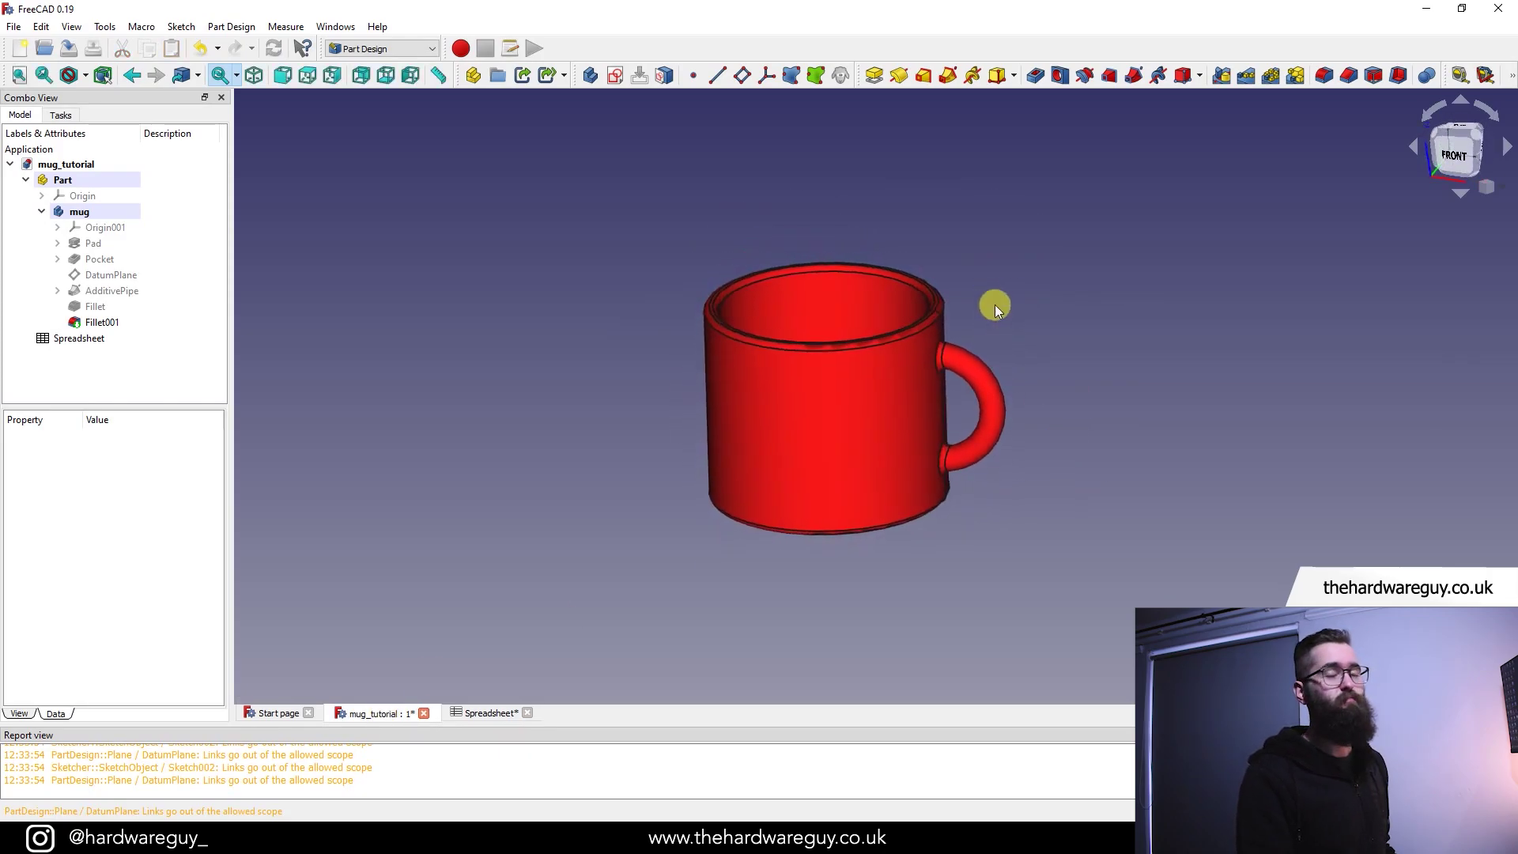
{"action": "left_click_drag", "start_coordinate": [967, 368], "coordinate": [1018, 353]}
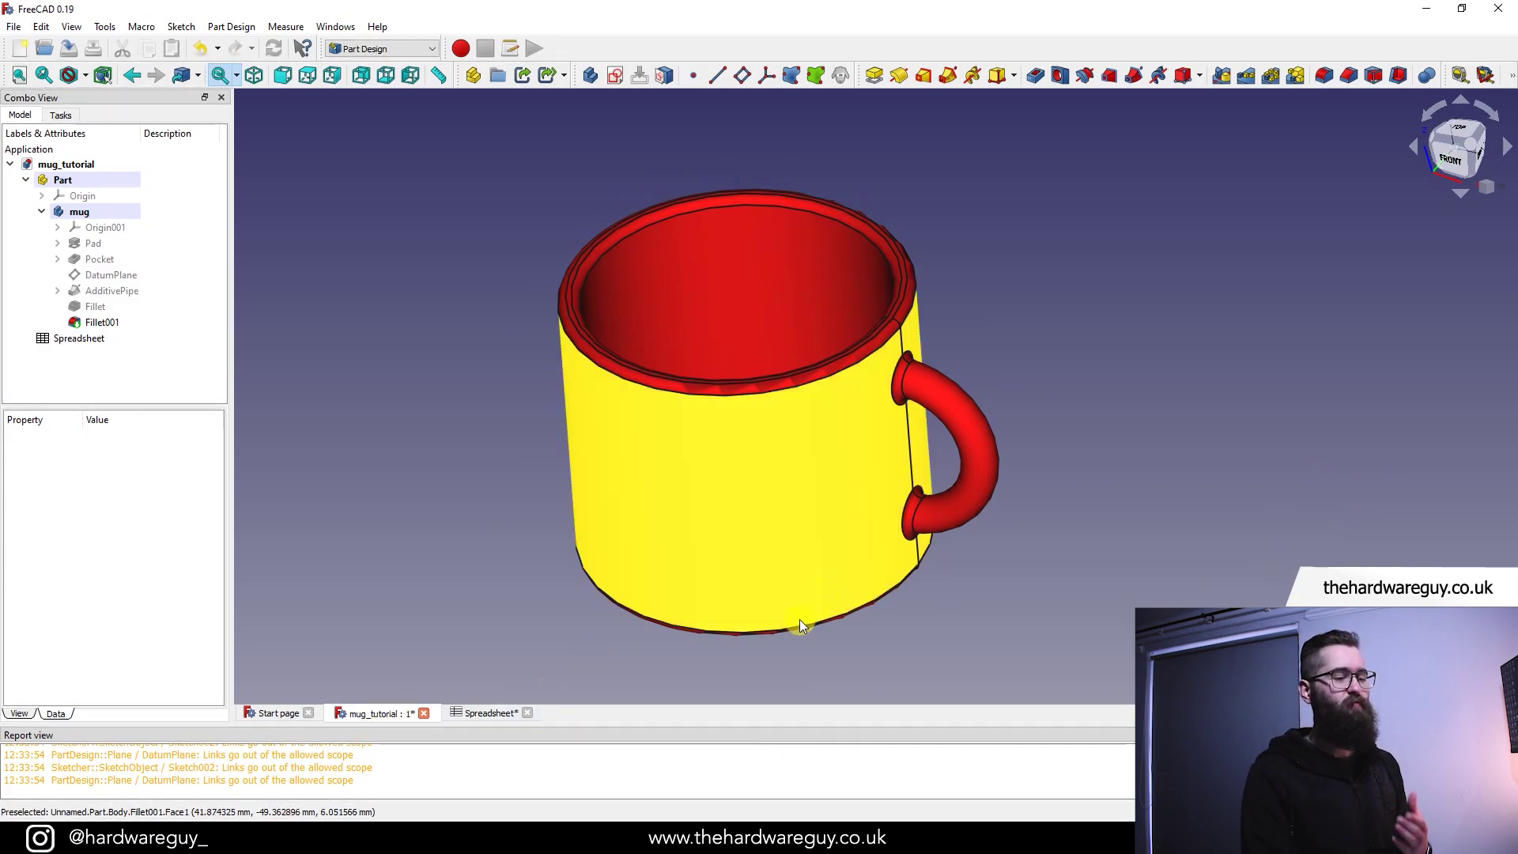
{"action": "left_click", "coordinate": [484, 713]}
{"action": "left_click", "coordinate": [396, 716]}
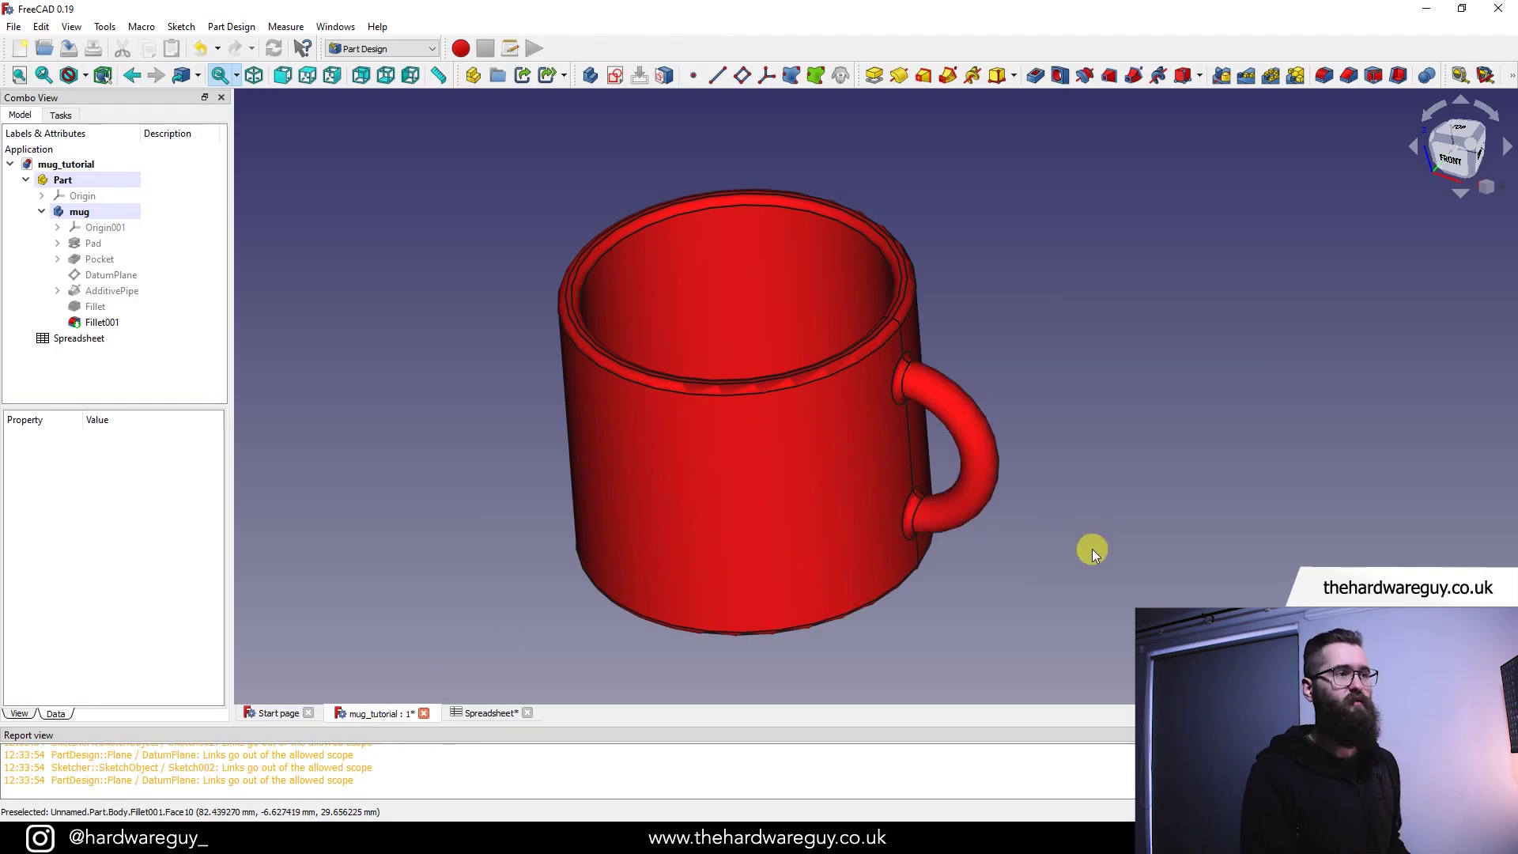
{"action": "middle_click_drag", "start_coordinate": [1088, 515], "coordinate": [1108, 452]}
- Set mug_height to 150 mm in the spreadsheet and inspect the mug's new proportions in the 3D model
{"action": "left_click", "coordinate": [484, 713]}
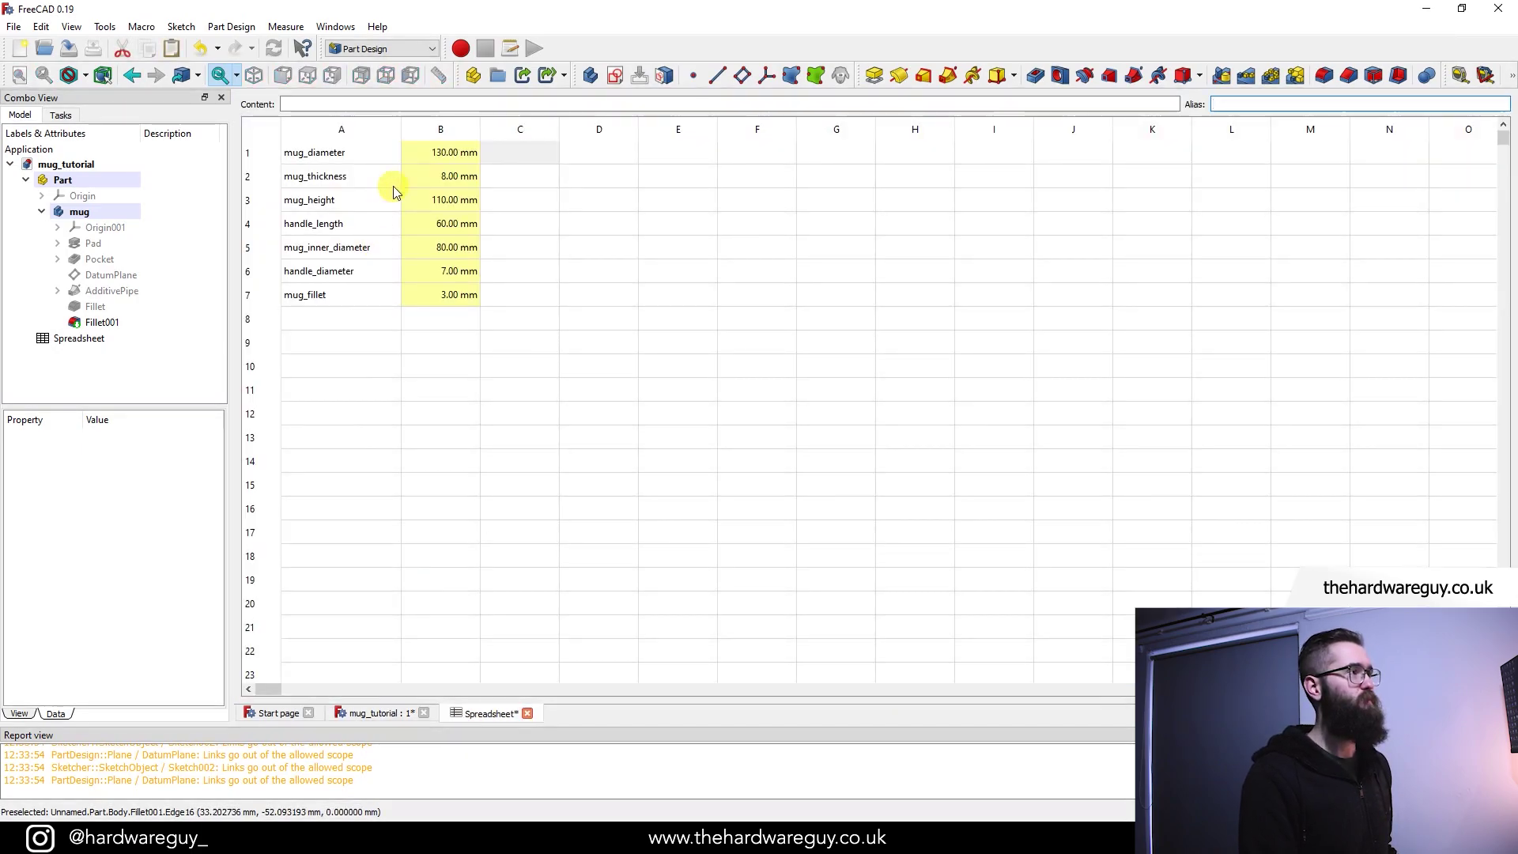
{"action": "left_click", "coordinate": [431, 202]}
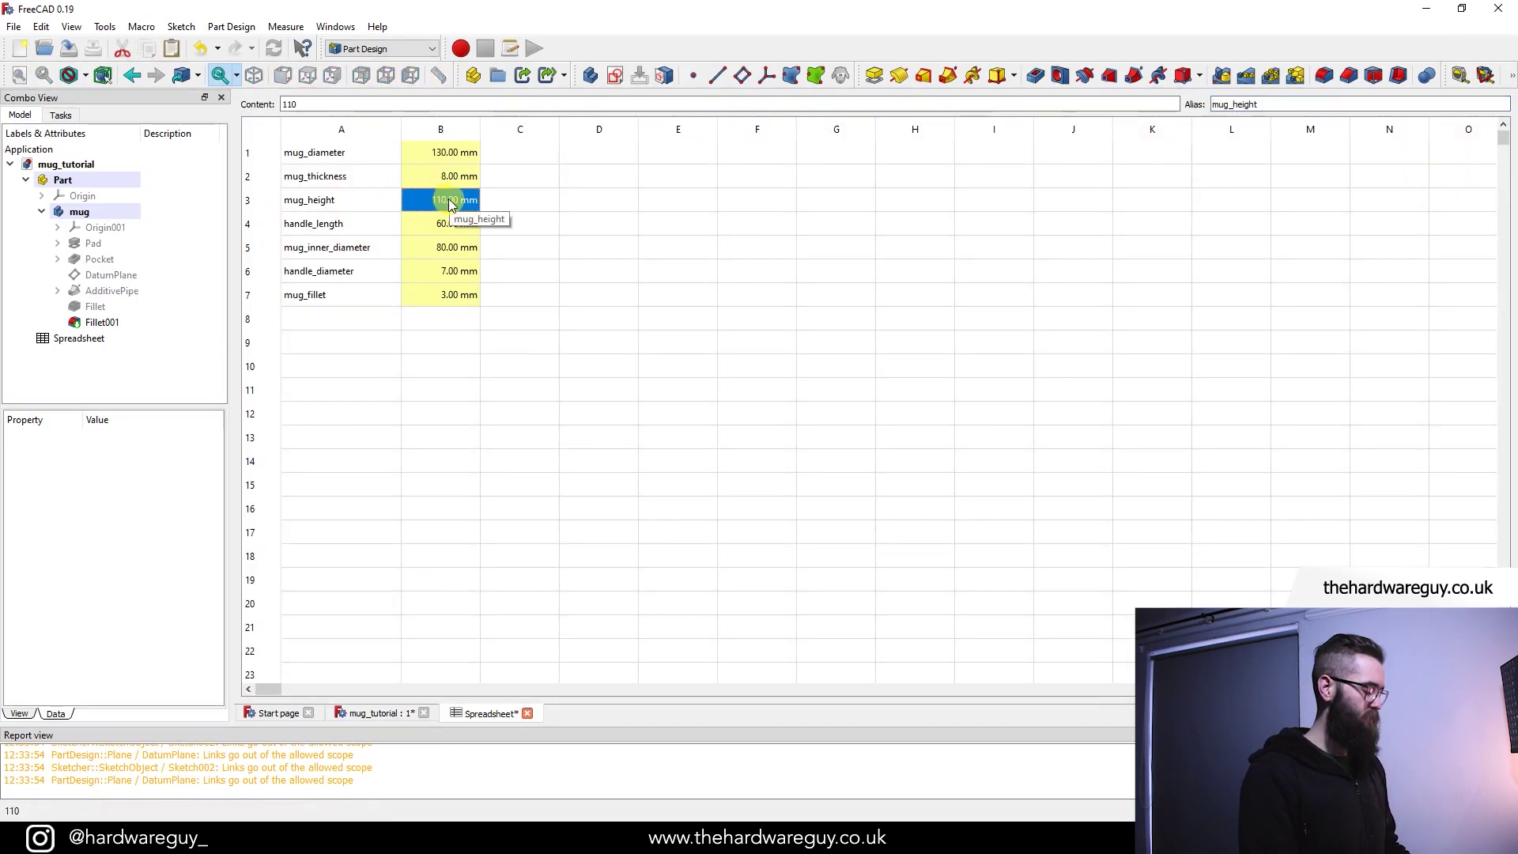
{"action": "double_click", "coordinate": [453, 203]}
{"action": "type", "text": "150"}
{"action": "key", "text": "Tab"}
{"action": "left_click", "coordinate": [378, 713]}
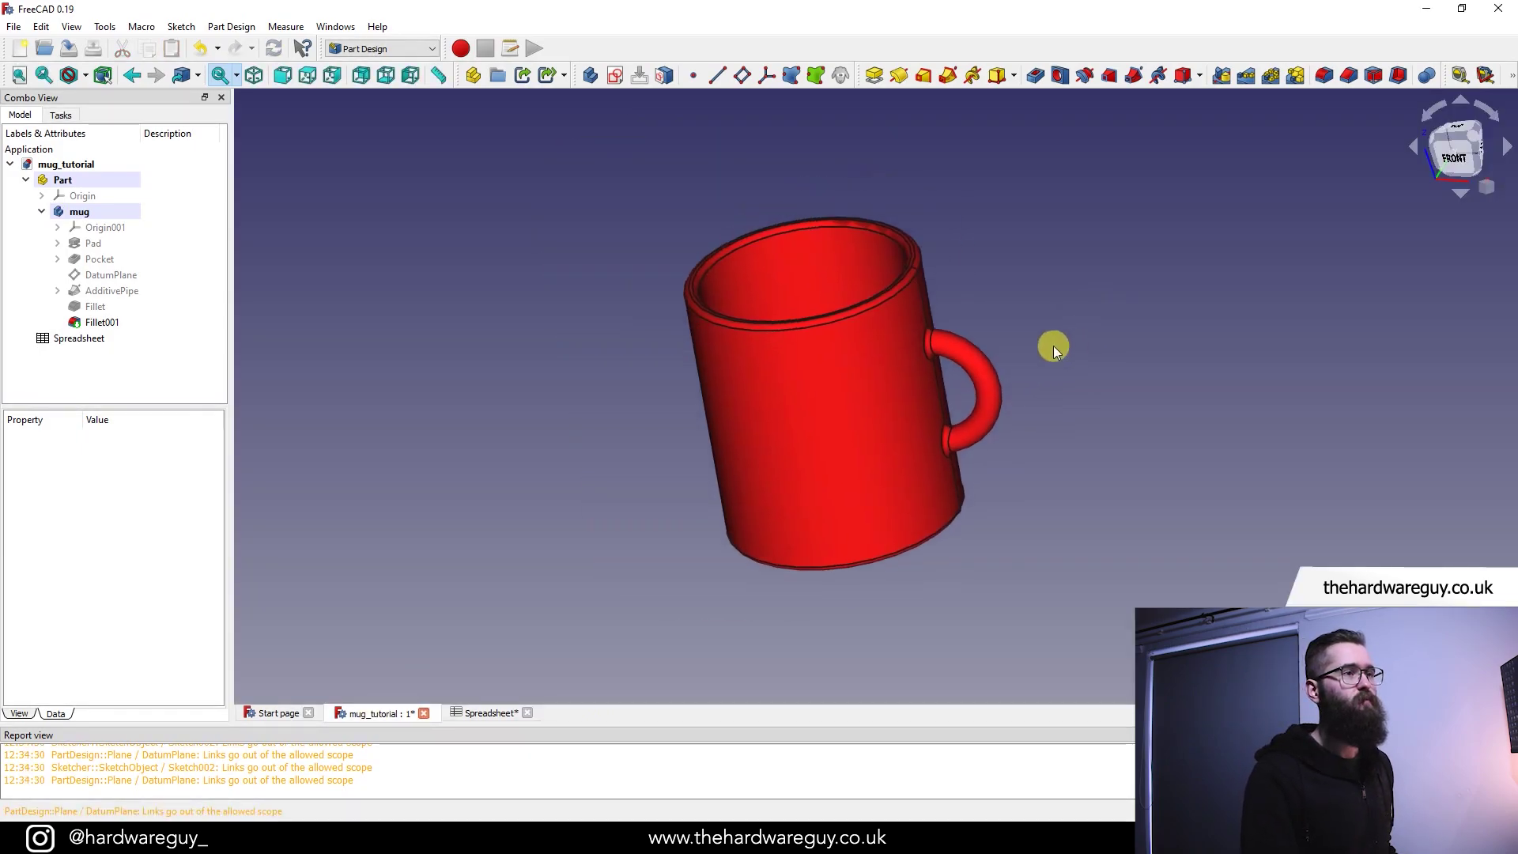
{"action": "middle_click_drag", "start_coordinate": [1036, 293], "coordinate": [1050, 227]}
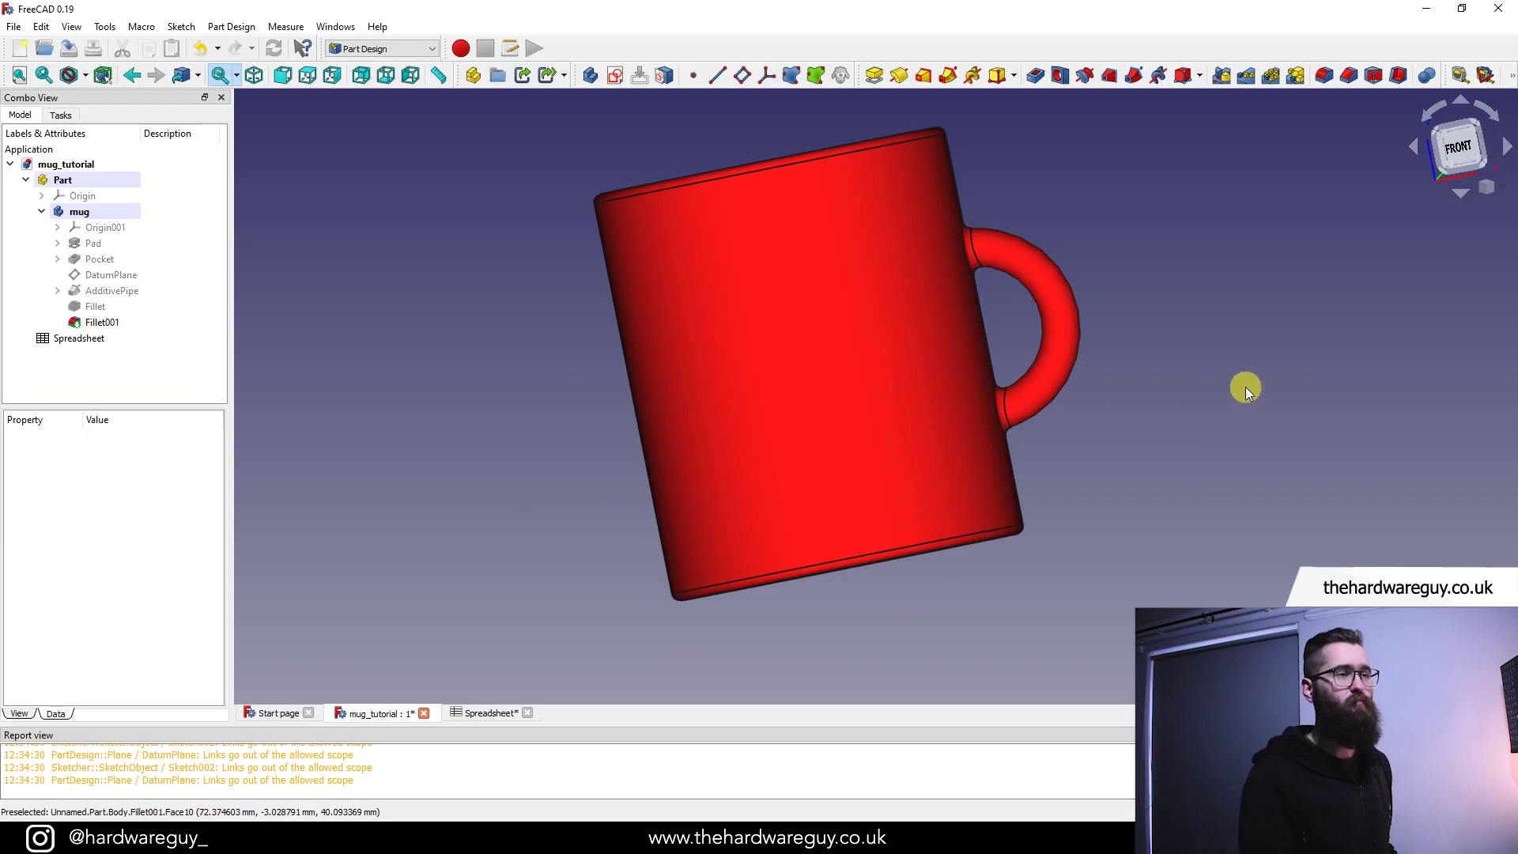
{"action": "key", "text": "0"}
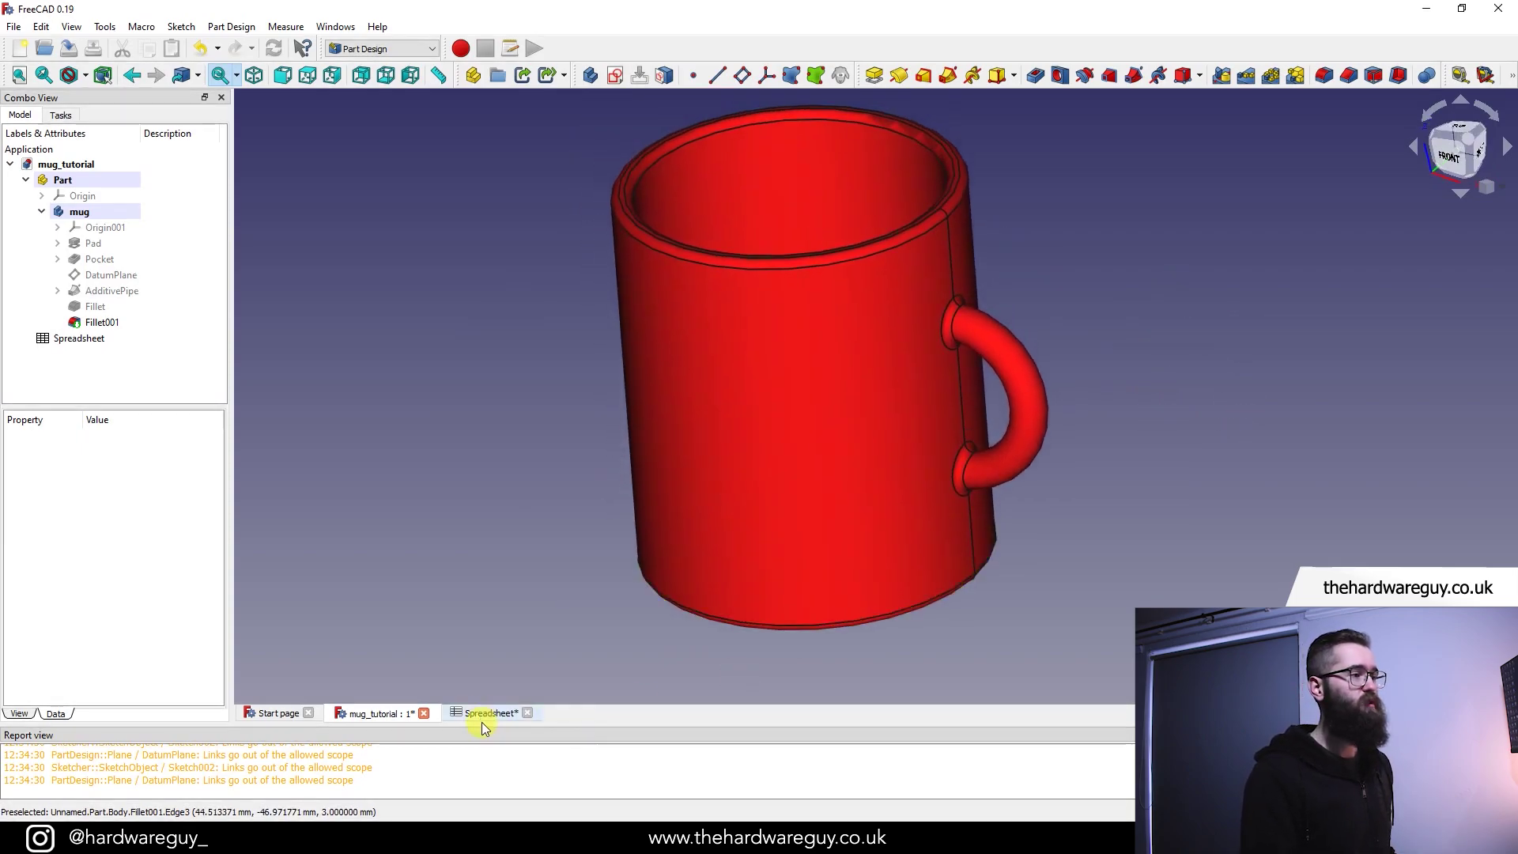
- Set handle_length to 100 mm in the spreadsheet and check the handle on the 3D model
{"action": "left_click", "coordinate": [481, 714]}
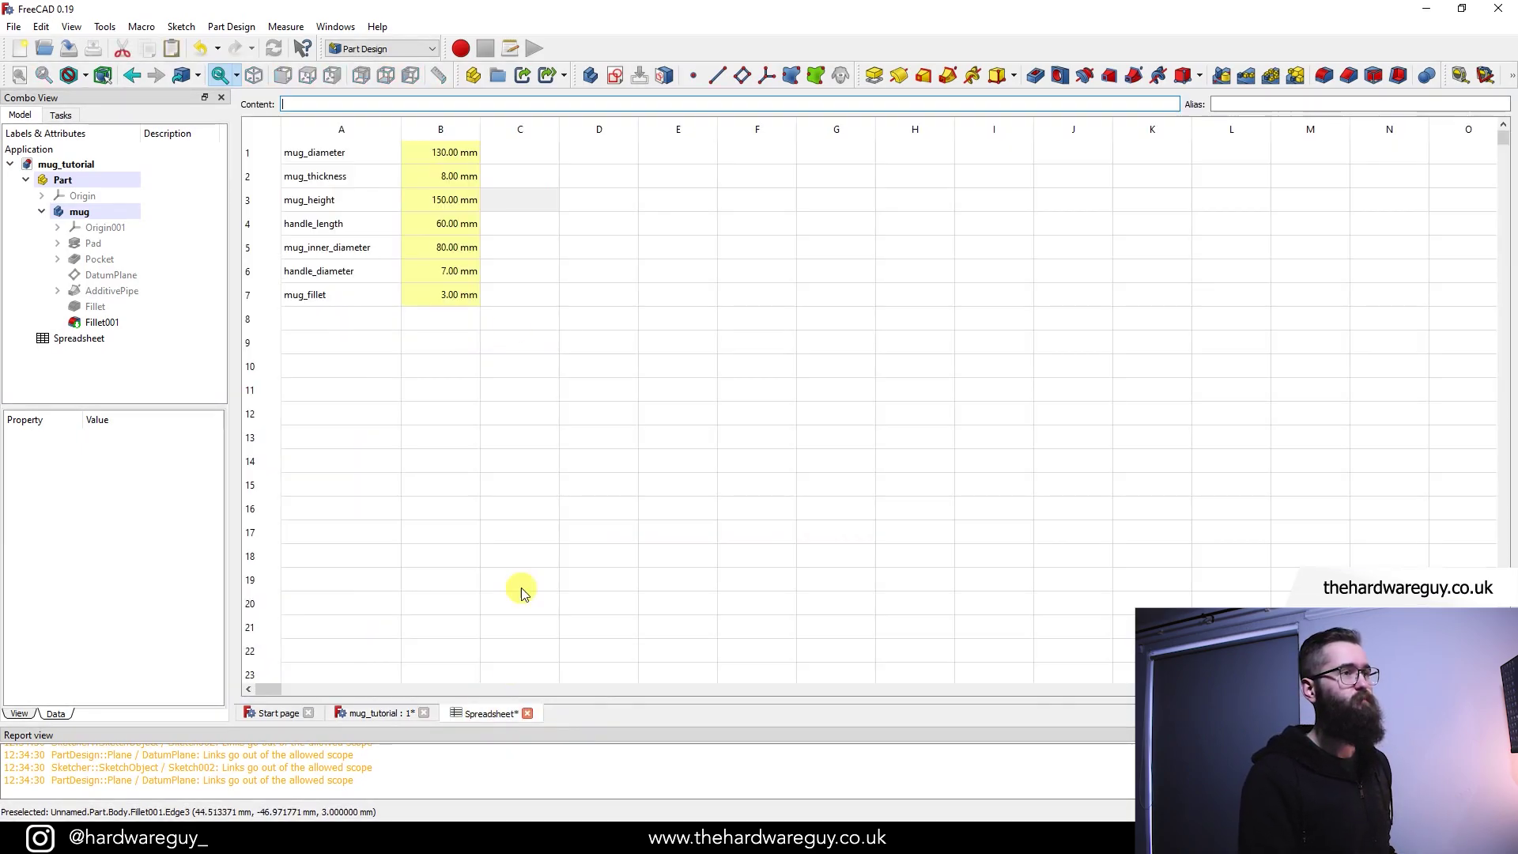
{"action": "left_click", "coordinate": [447, 226]}
{"action": "double_click", "coordinate": [446, 225]}
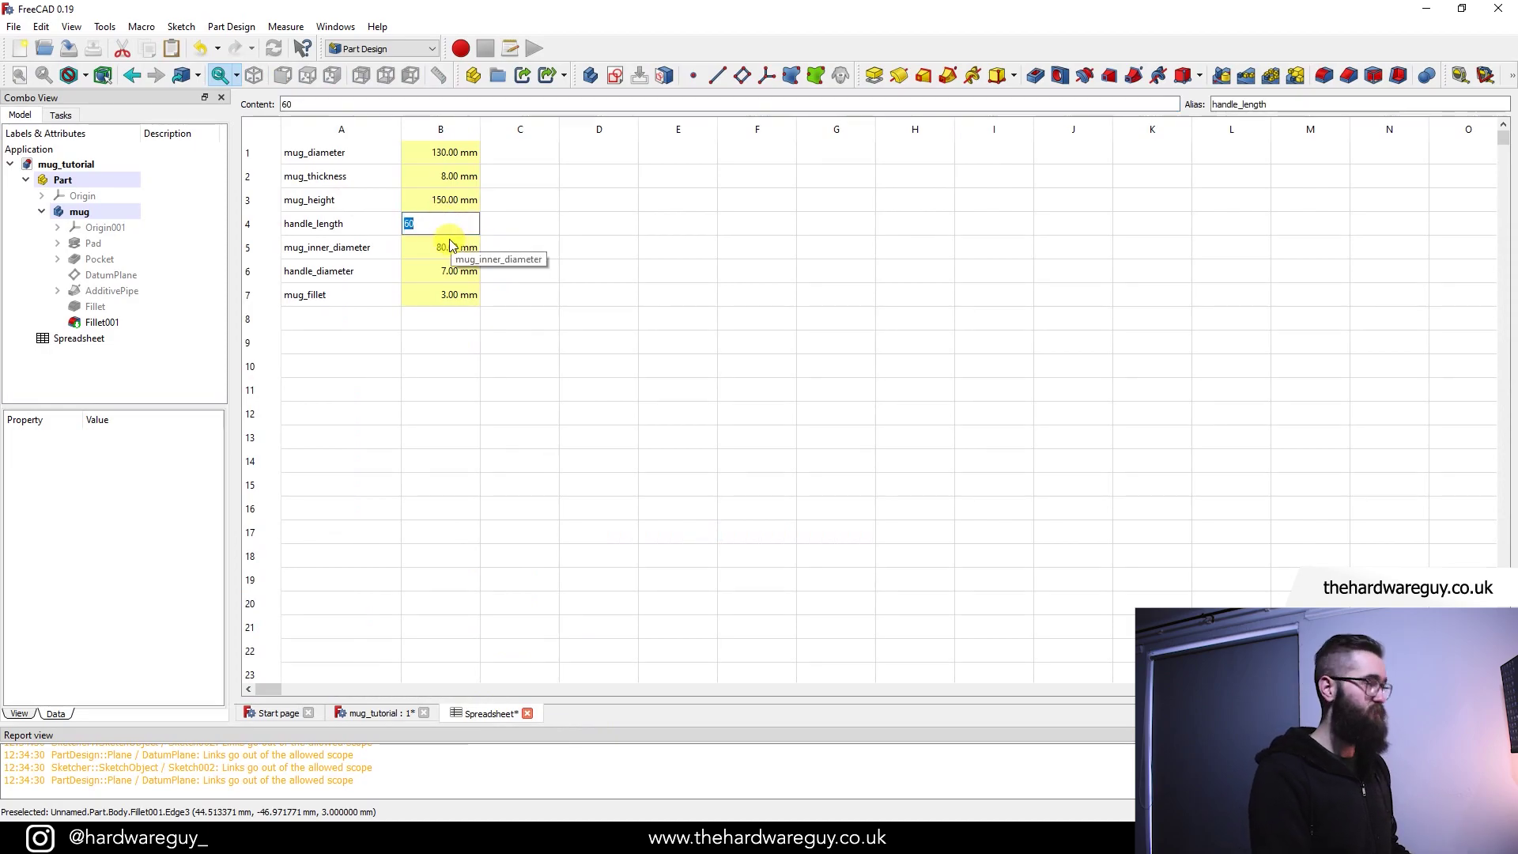
{"action": "type", "text": "100"}
{"action": "key", "text": "Tab"}
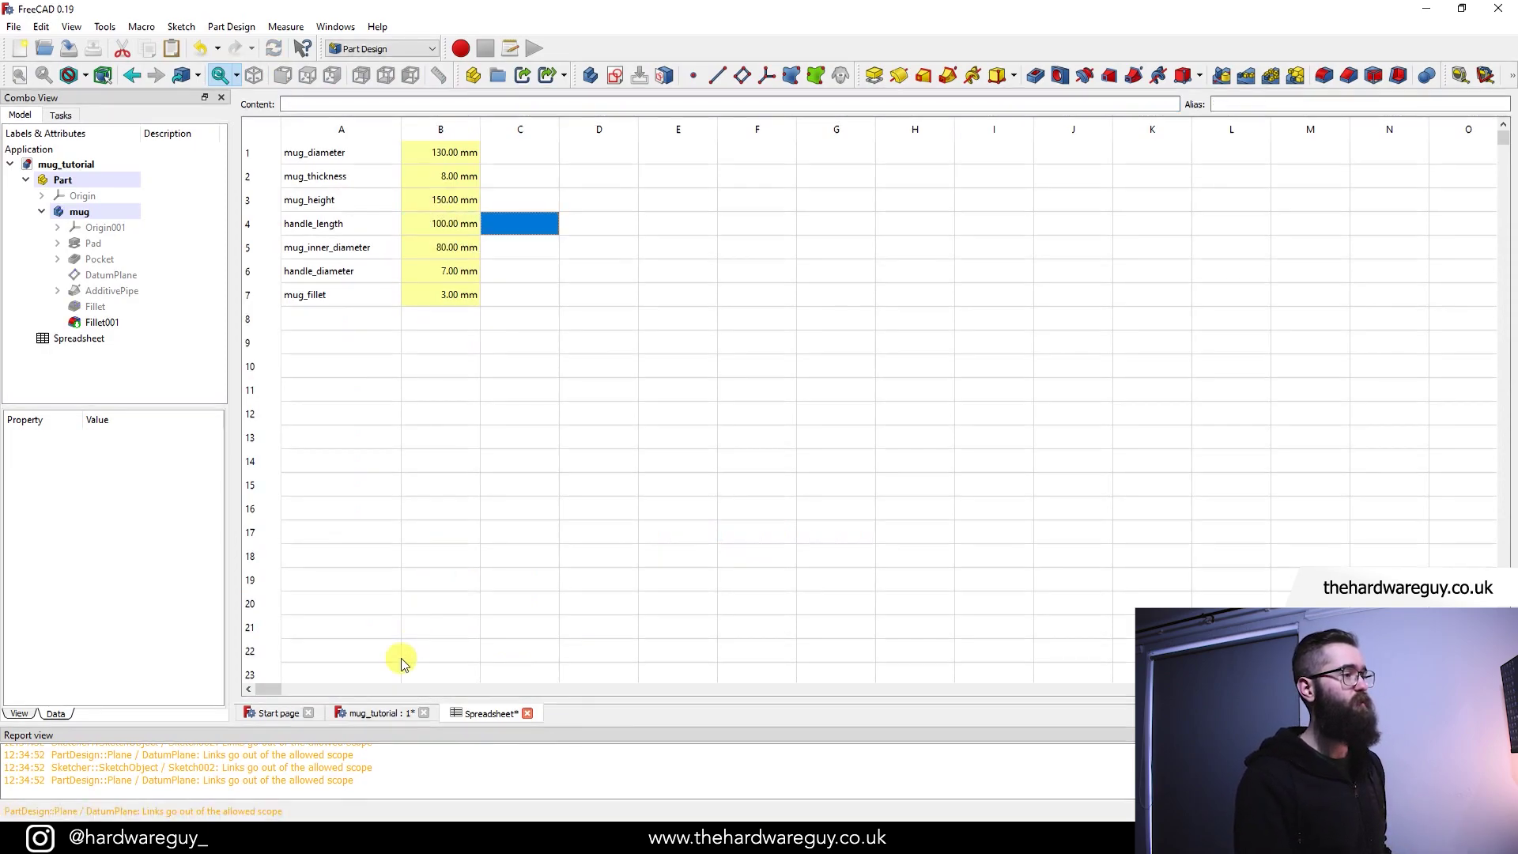
{"action": "left_click", "coordinate": [385, 721]}
{"action": "middle_click_drag", "start_coordinate": [1077, 586], "coordinate": [1207, 408]}
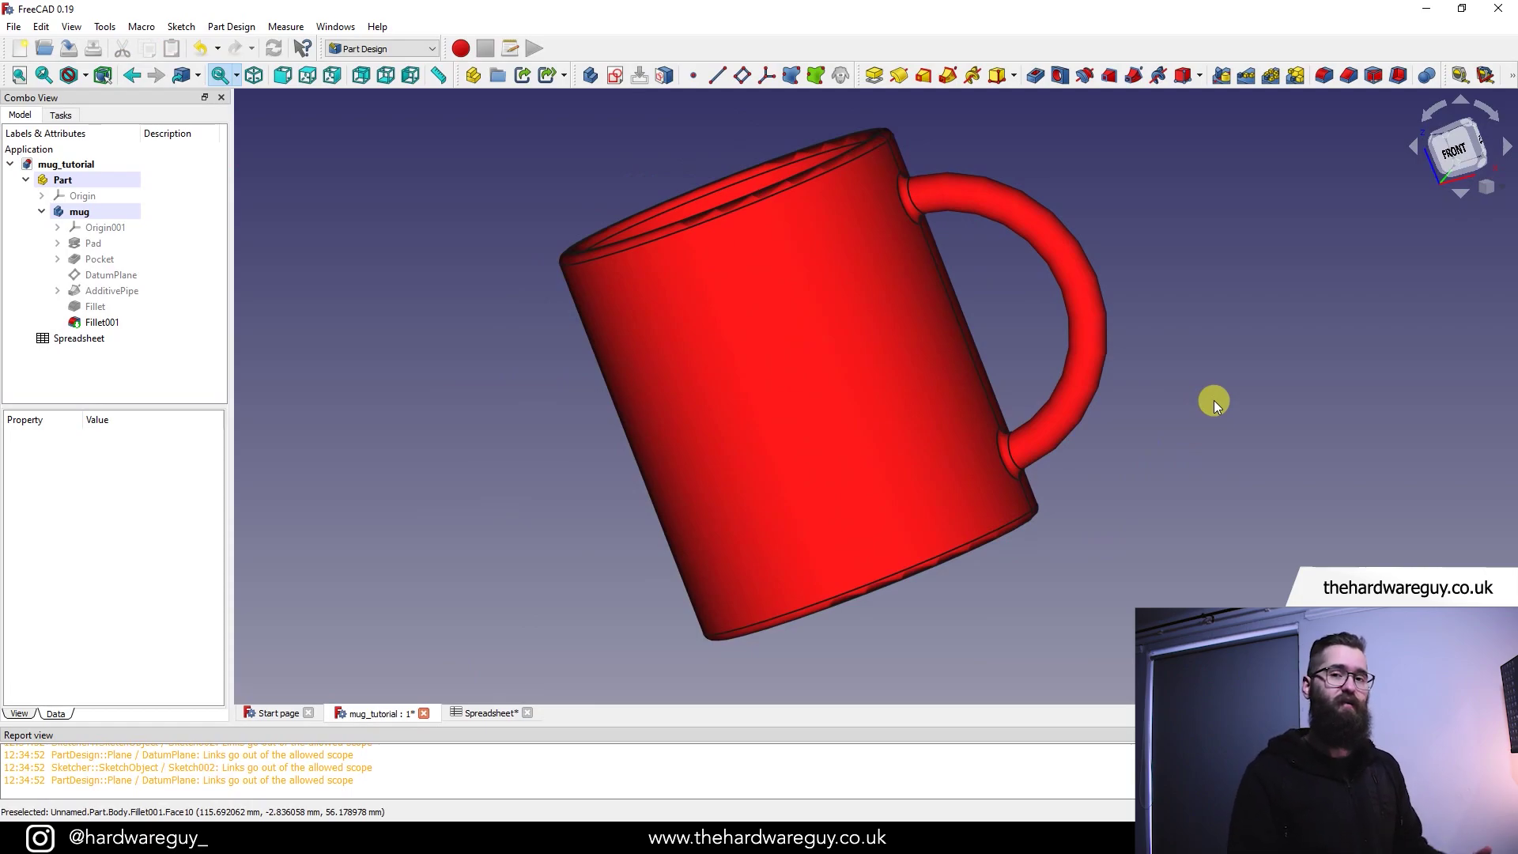
- Set handle_diameter to 15 mm in the spreadsheet and check the handle's thickness on the 3D model
{"action": "left_click", "coordinate": [490, 713]}
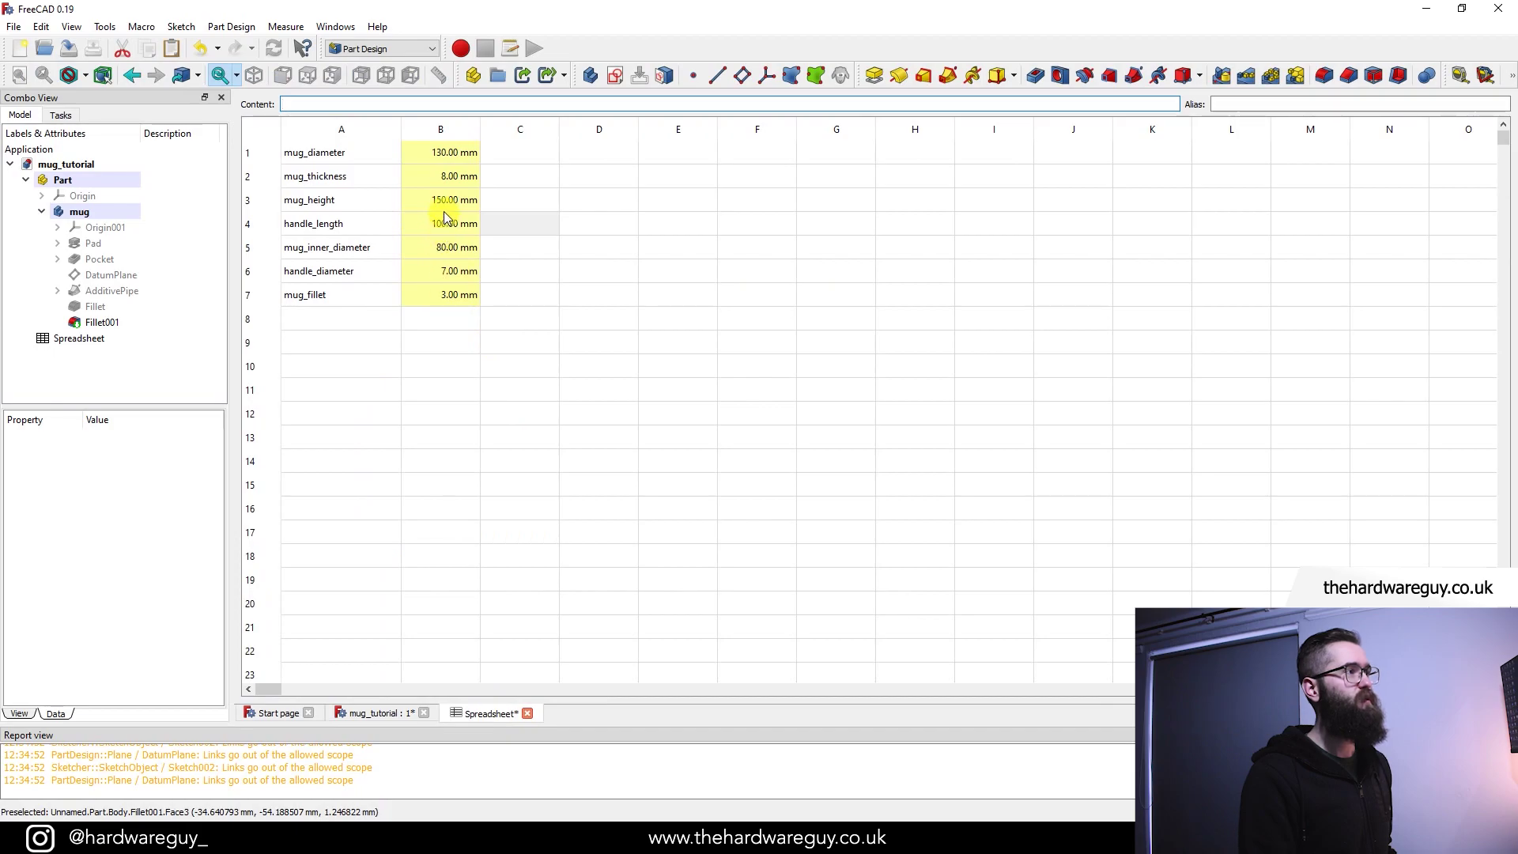
{"action": "double_click", "coordinate": [444, 274]}
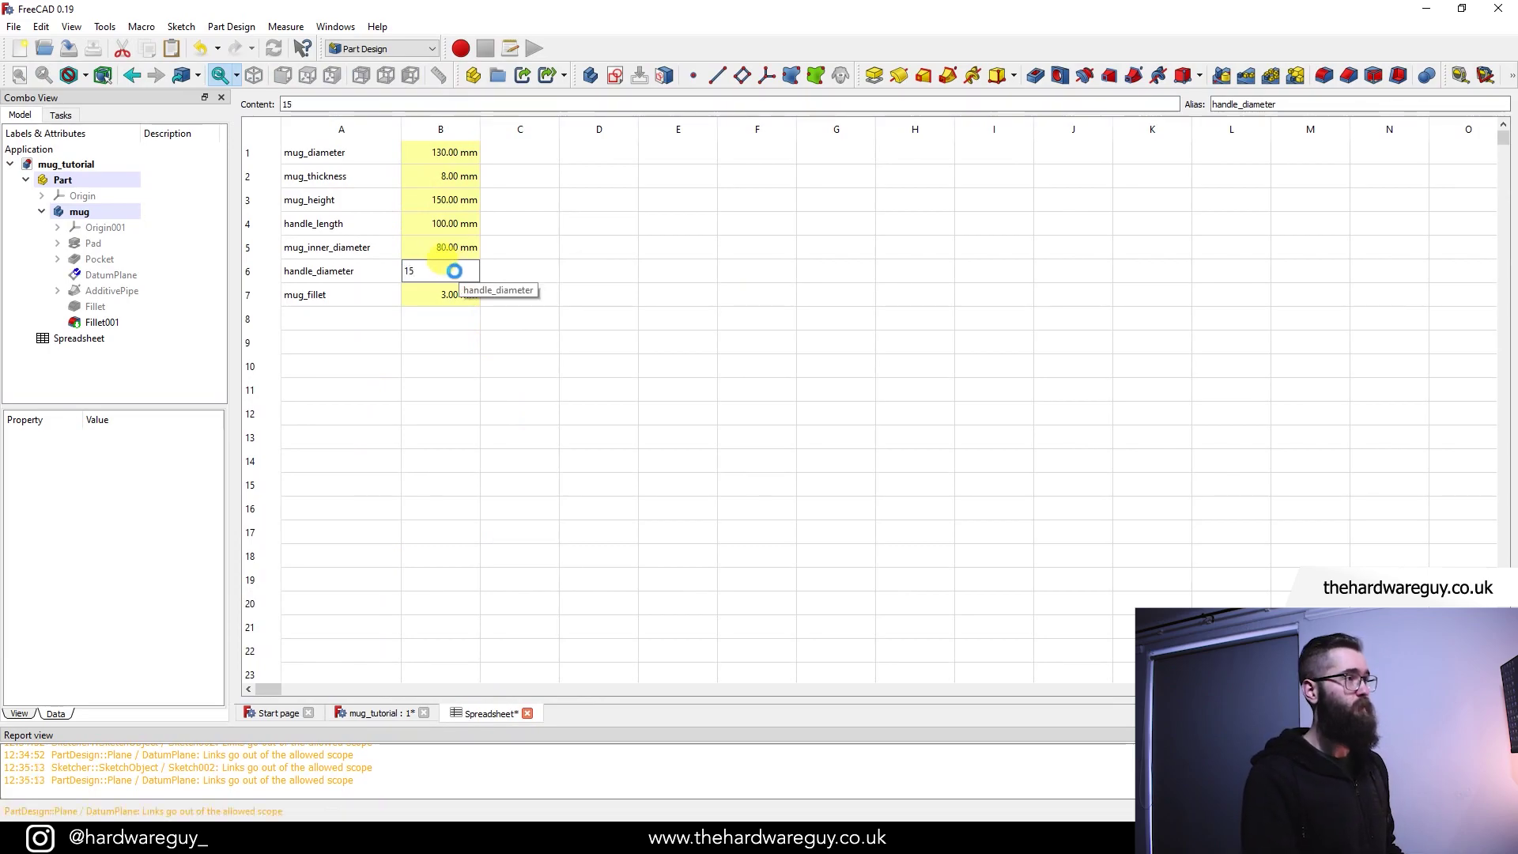
{"action": "key", "text": "Tab"}
{"action": "left_click", "coordinate": [385, 712]}
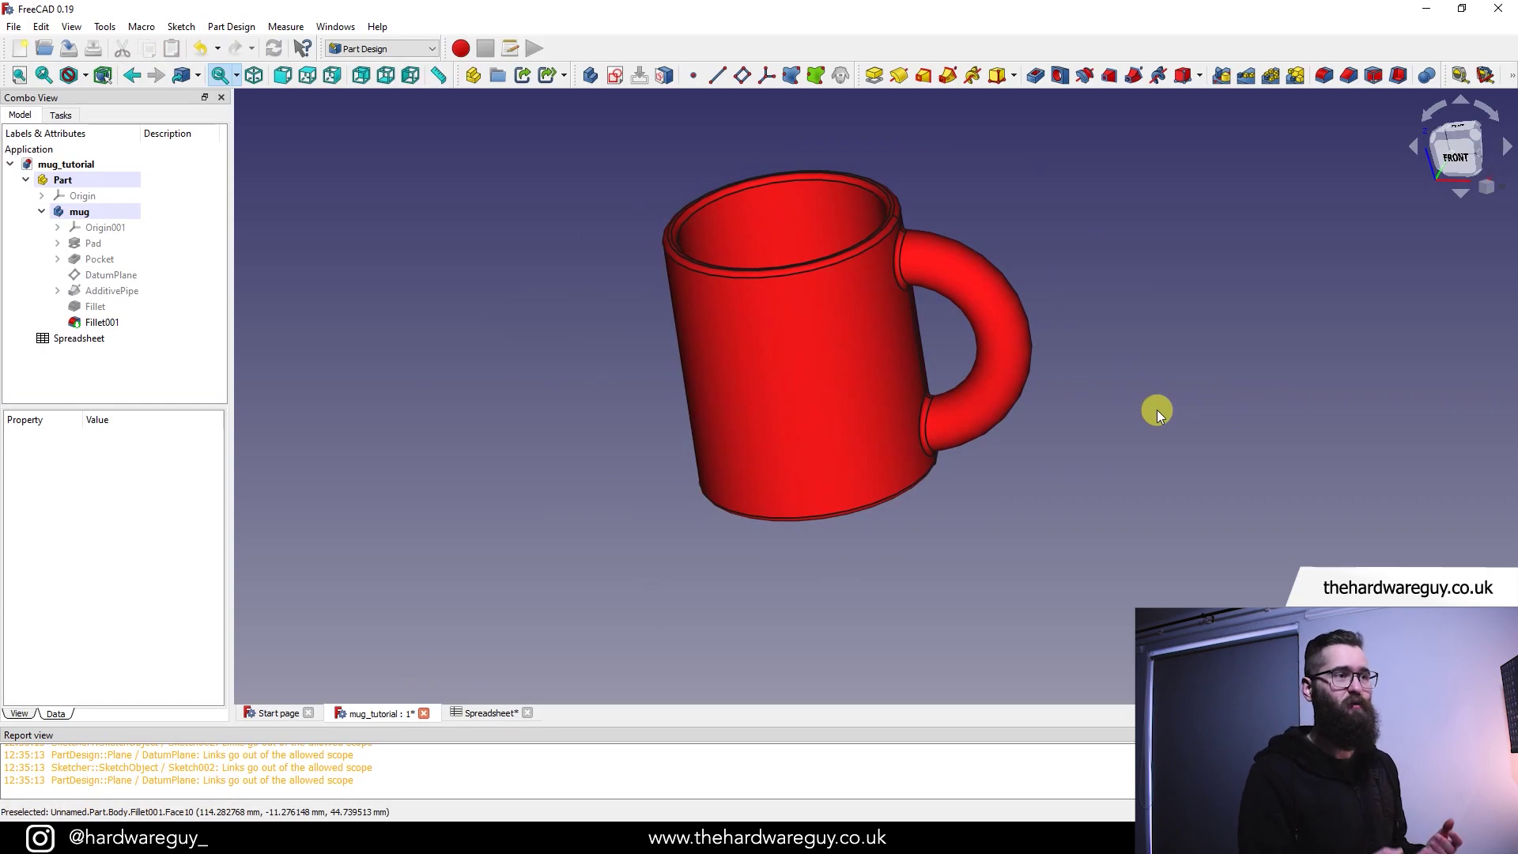
- Set handle_diameter to 11 mm in the spreadsheet and inspect the handle on the 3D model
{"action": "left_click", "coordinate": [504, 713]}
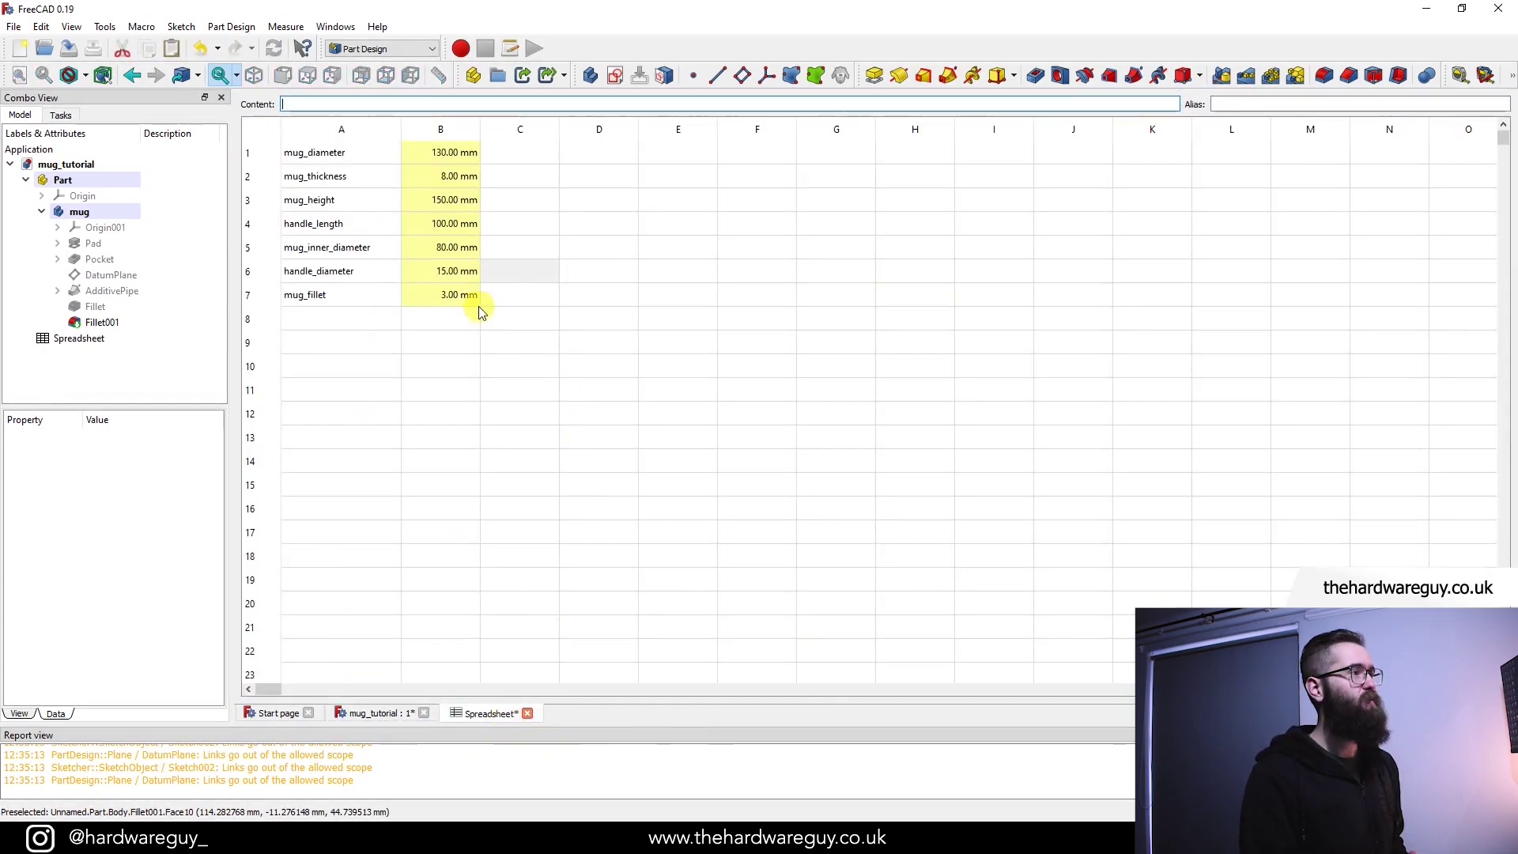
{"action": "left_click", "coordinate": [453, 294]}
{"action": "left_click", "coordinate": [457, 274]}
{"action": "double_click", "coordinate": [453, 272]}
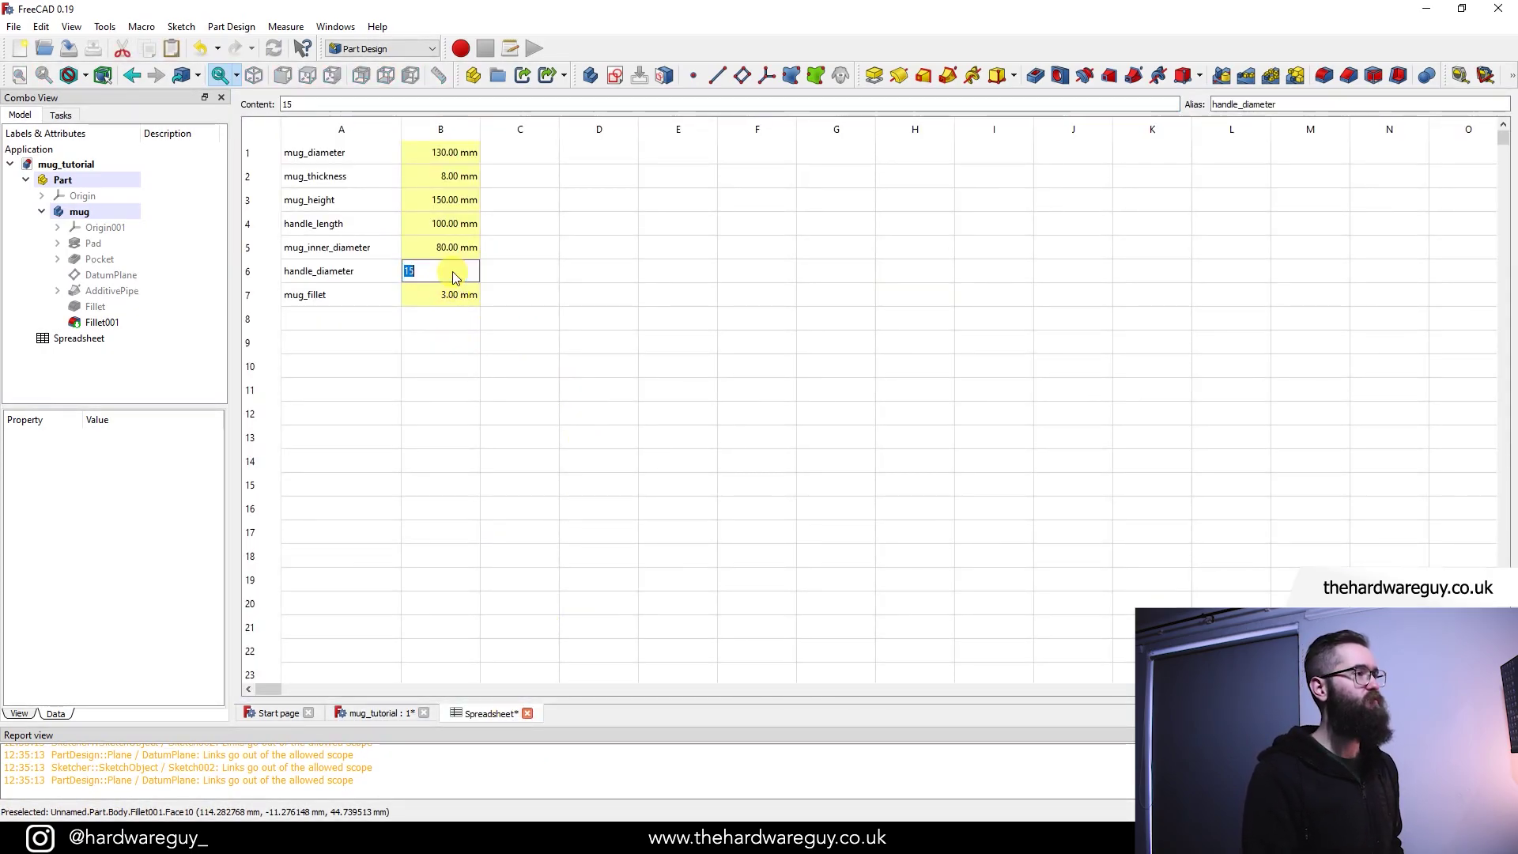
{"action": "type", "text": "11"}
{"action": "key", "text": "Tab"}
{"action": "left_click", "coordinate": [378, 713]}
{"action": "left_click", "coordinate": [1111, 360]}
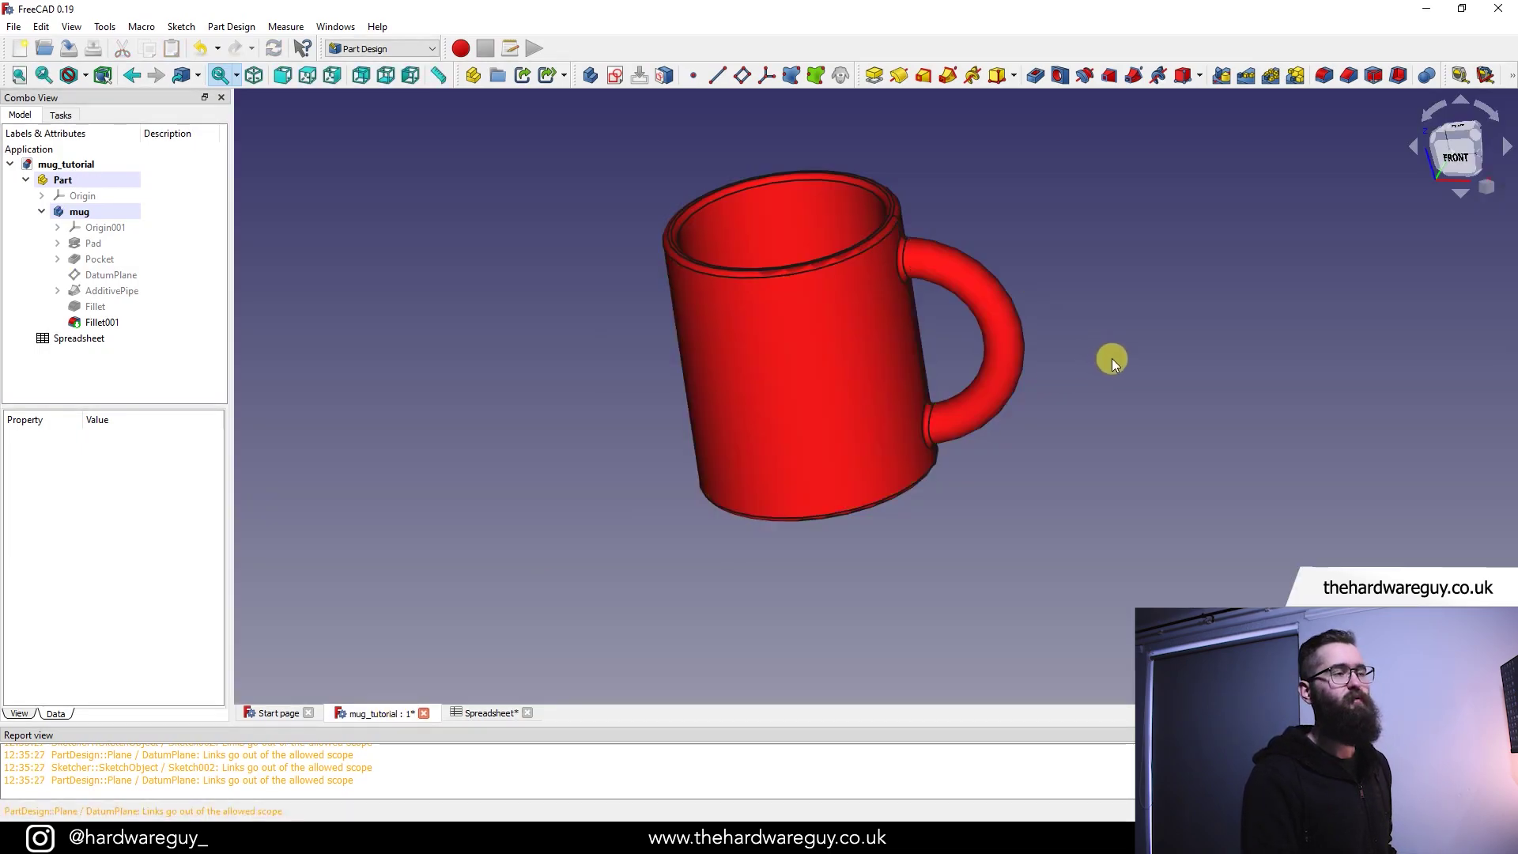
{"action": "scroll", "coordinate": [1045, 359], "scroll_direction": "up", "scroll_amount": 2}
{"action": "middle_click_drag", "start_coordinate": [1036, 234], "coordinate": [1005, 340]}
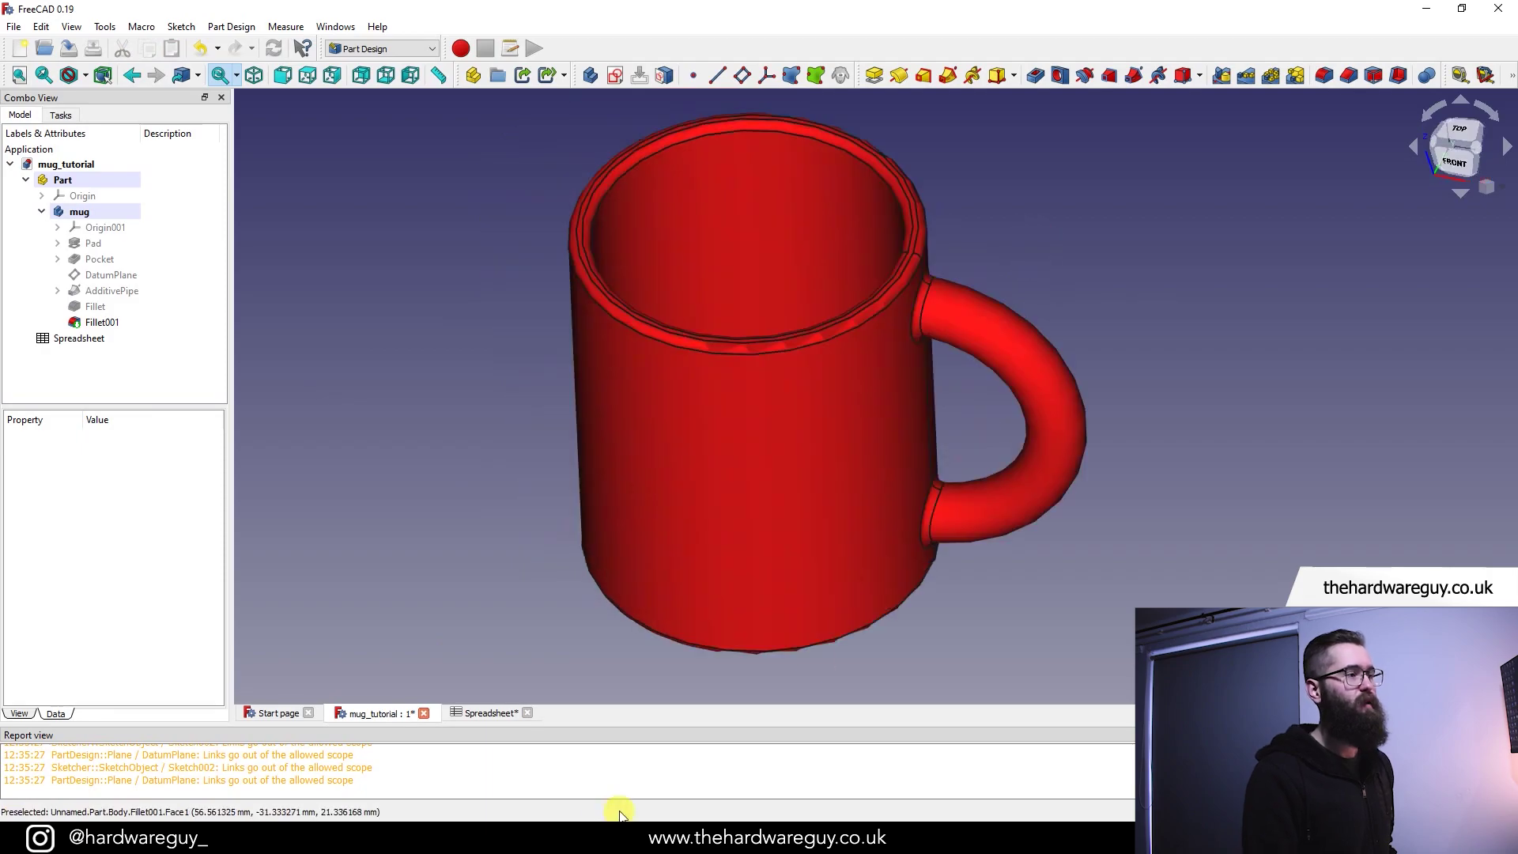
- Set mug_thickness to 13 mm in the spreadsheet and inspect the mug's wall in the 3D model
{"action": "left_click", "coordinate": [484, 713]}
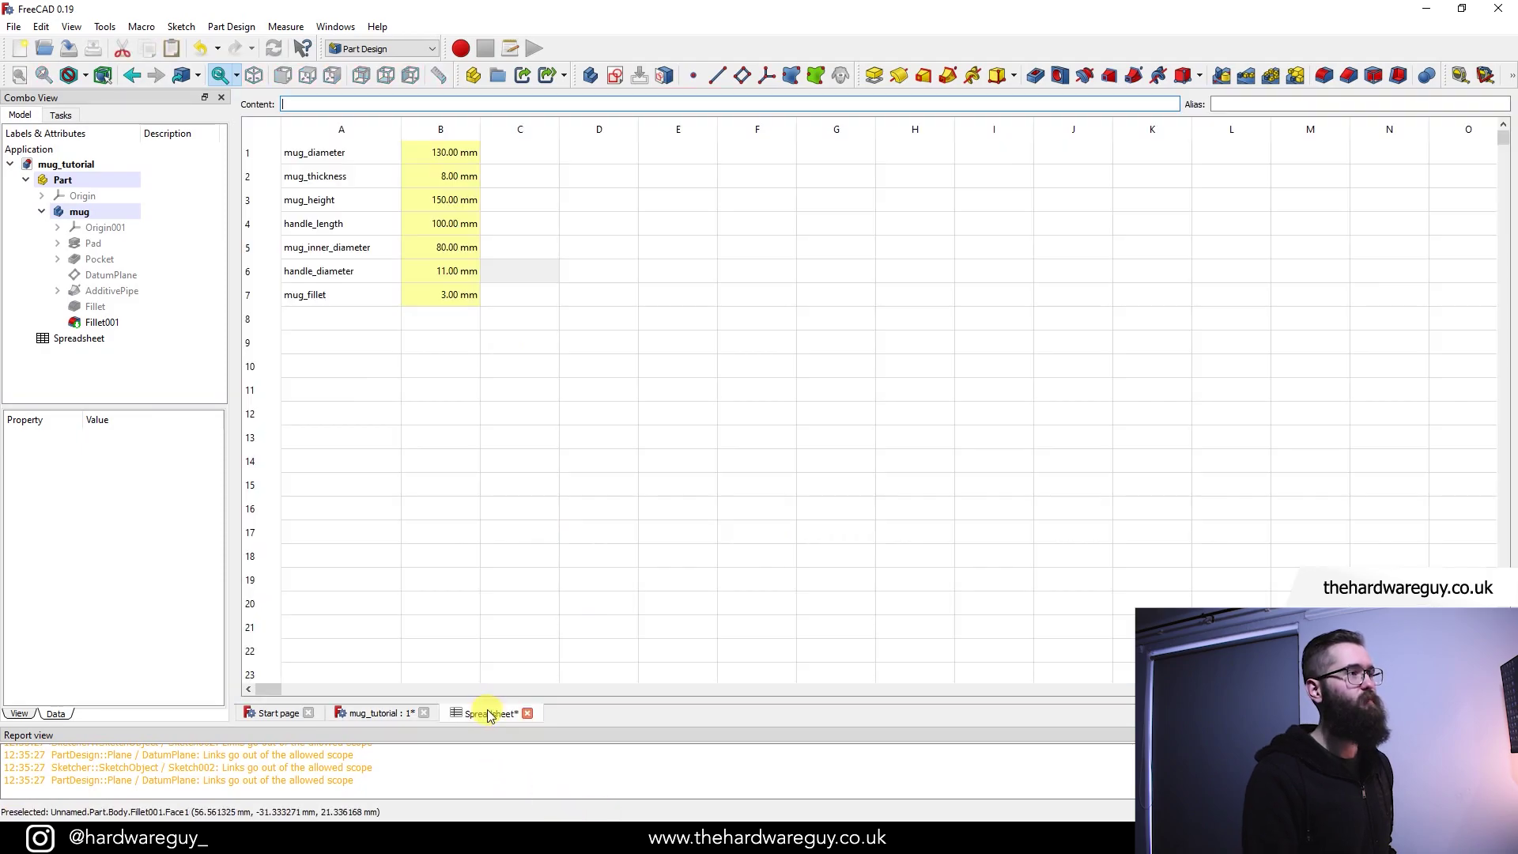
{"action": "left_click", "coordinate": [446, 181]}
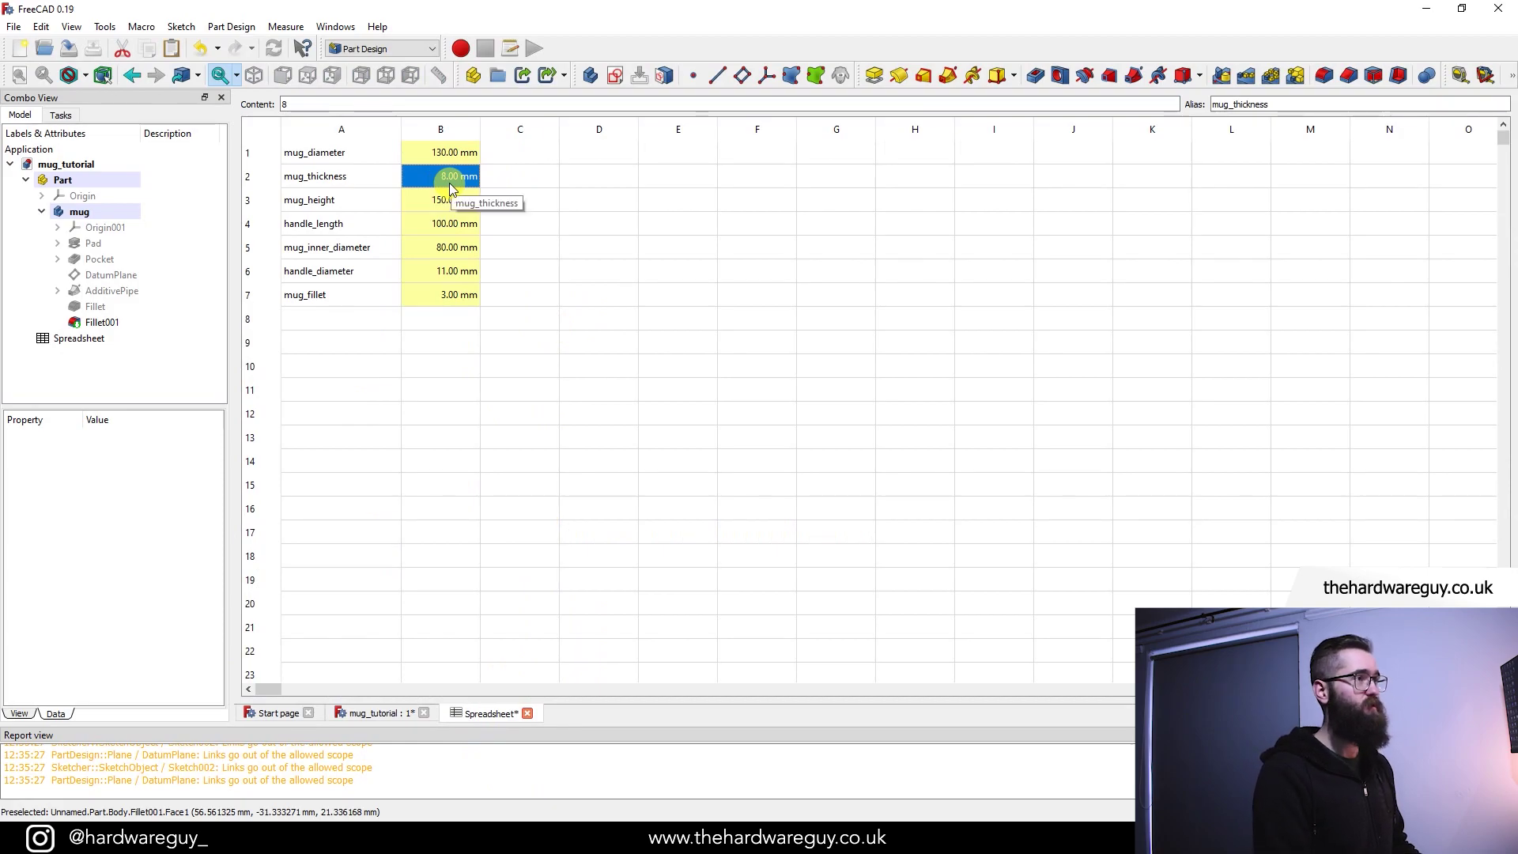
{"action": "double_click", "coordinate": [451, 188]}
{"action": "key", "text": "Return"}
{"action": "left_click", "coordinate": [363, 714]}
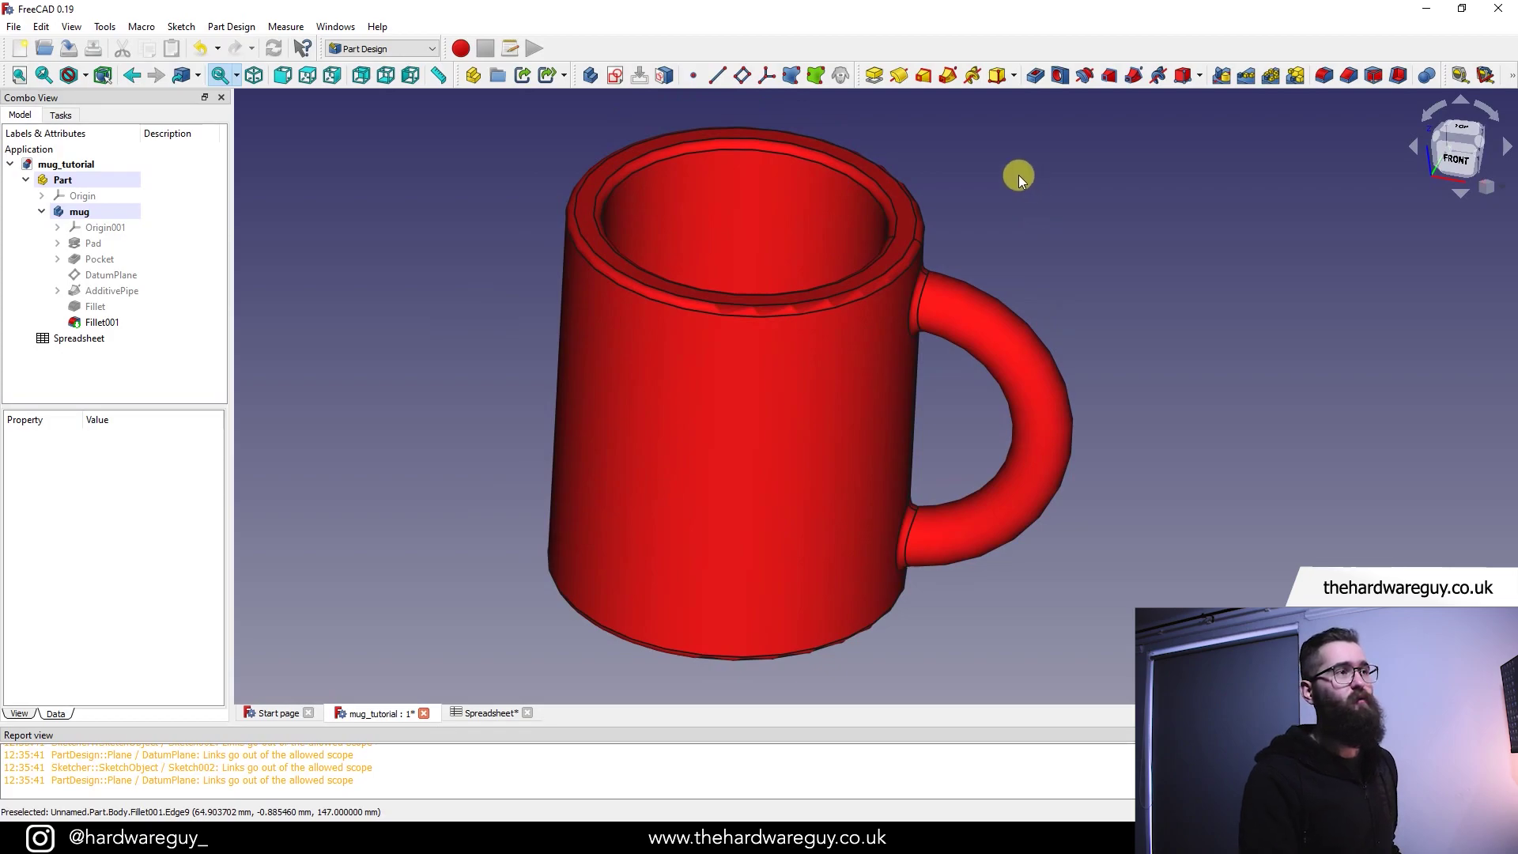
{"action": "middle_click_drag", "start_coordinate": [1018, 173], "coordinate": [993, 220]}
{"action": "middle_click_drag", "start_coordinate": [1096, 204], "coordinate": [1022, 283]}
{"action": "scroll", "coordinate": [1075, 316], "scroll_direction": "down", "scroll_amount": 4}
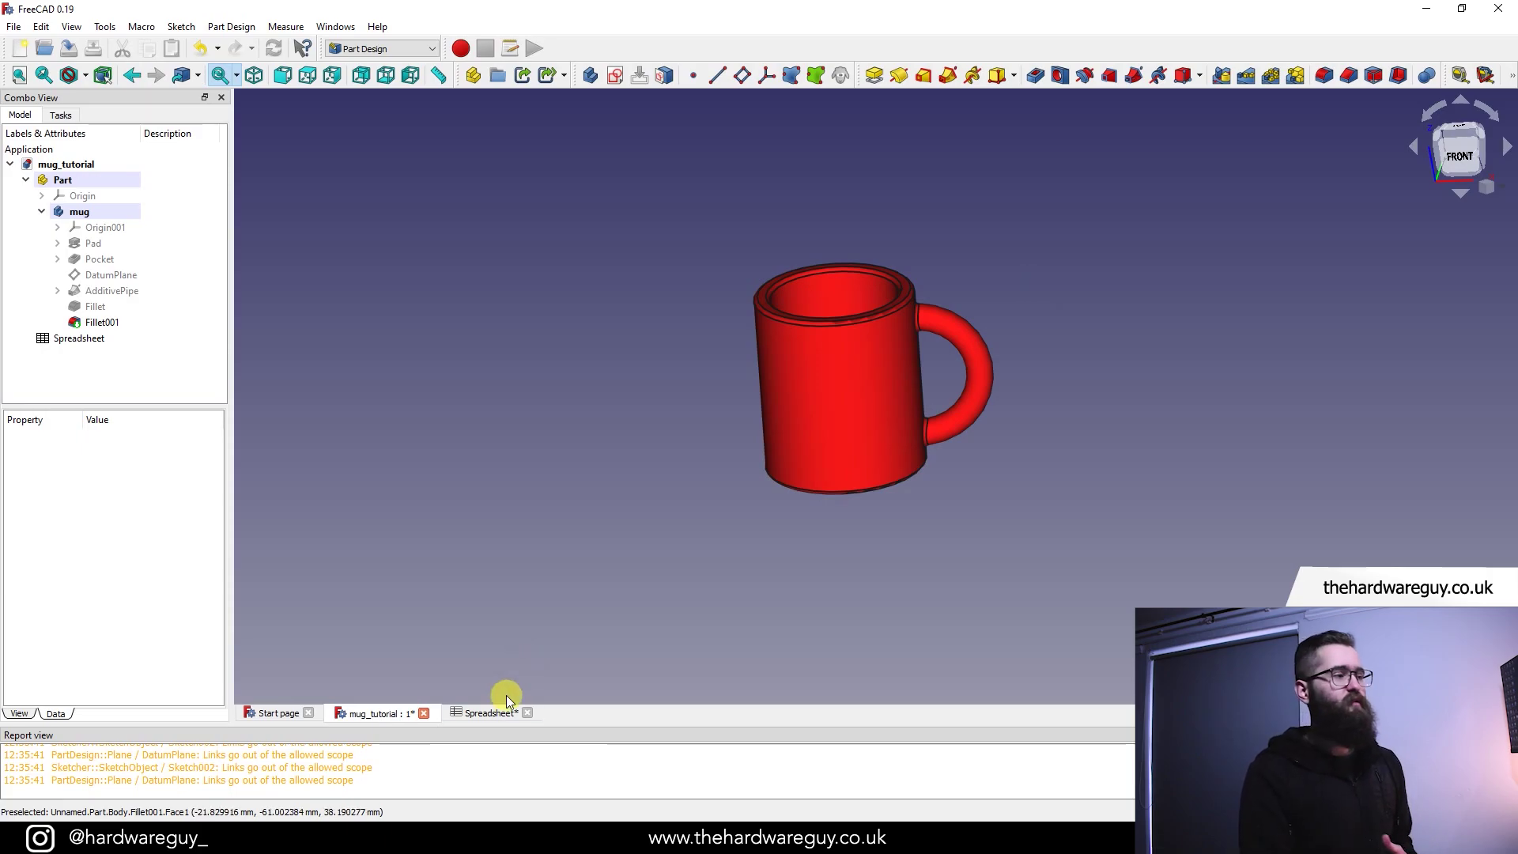
- Set mug_diameter to 90 mm and mug_thickness to 8 mm in the spreadsheet
{"action": "left_click", "coordinate": [490, 712]}
{"action": "double_click", "coordinate": [445, 154]}
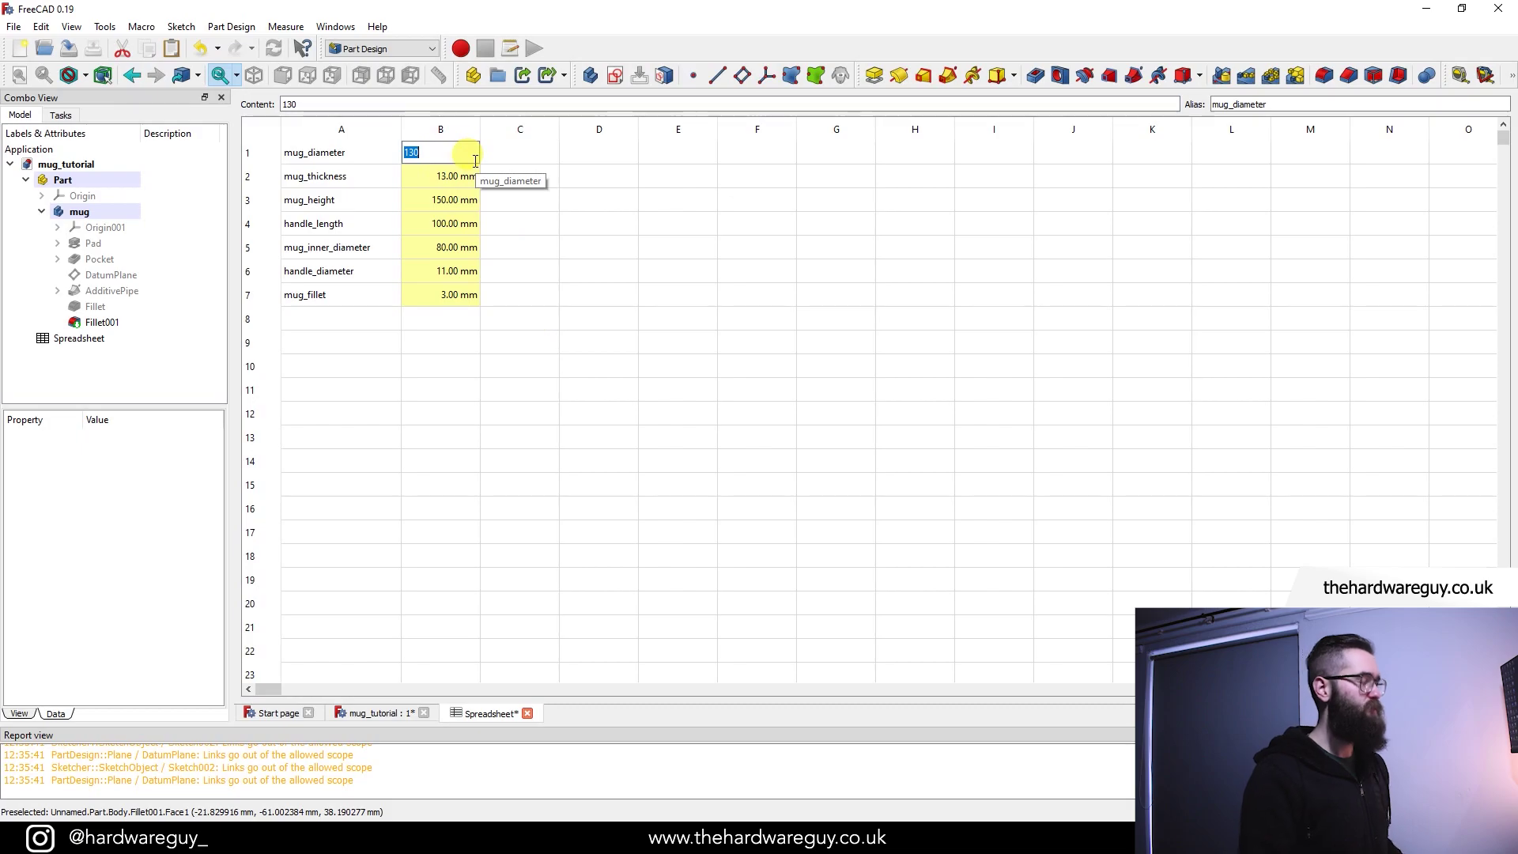
{"action": "type", "text": "90"}
{"action": "double_click", "coordinate": [457, 172]}
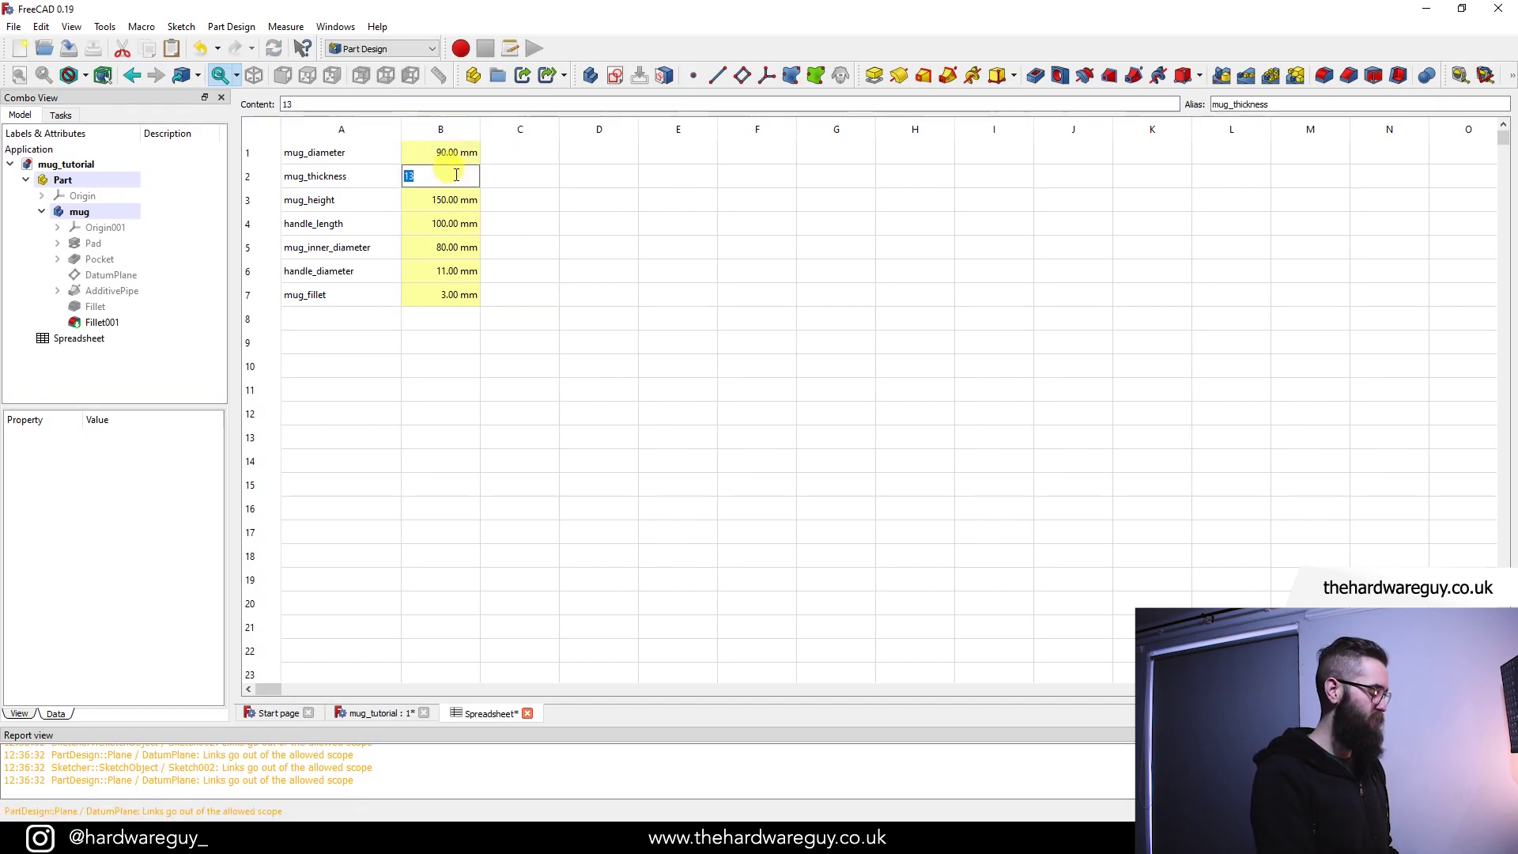
{"action": "type", "text": "8"}
{"action": "key", "text": "Tab"}
- Set mug_height to 110 mm and handle_length to 60 mm in the spreadsheet
{"action": "double_click", "coordinate": [454, 200]}
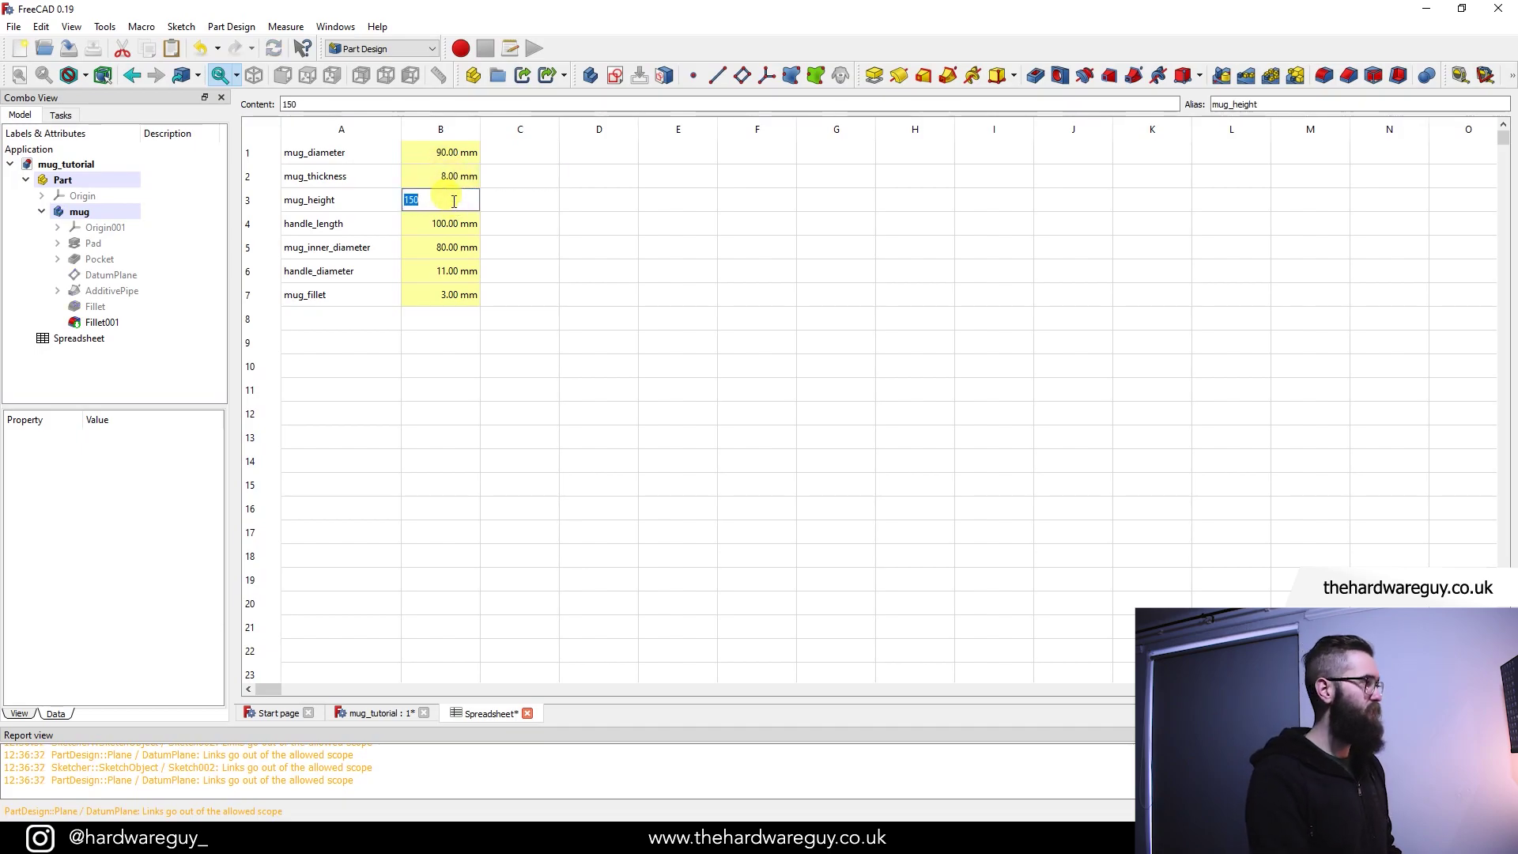
{"action": "type", "text": "110"}
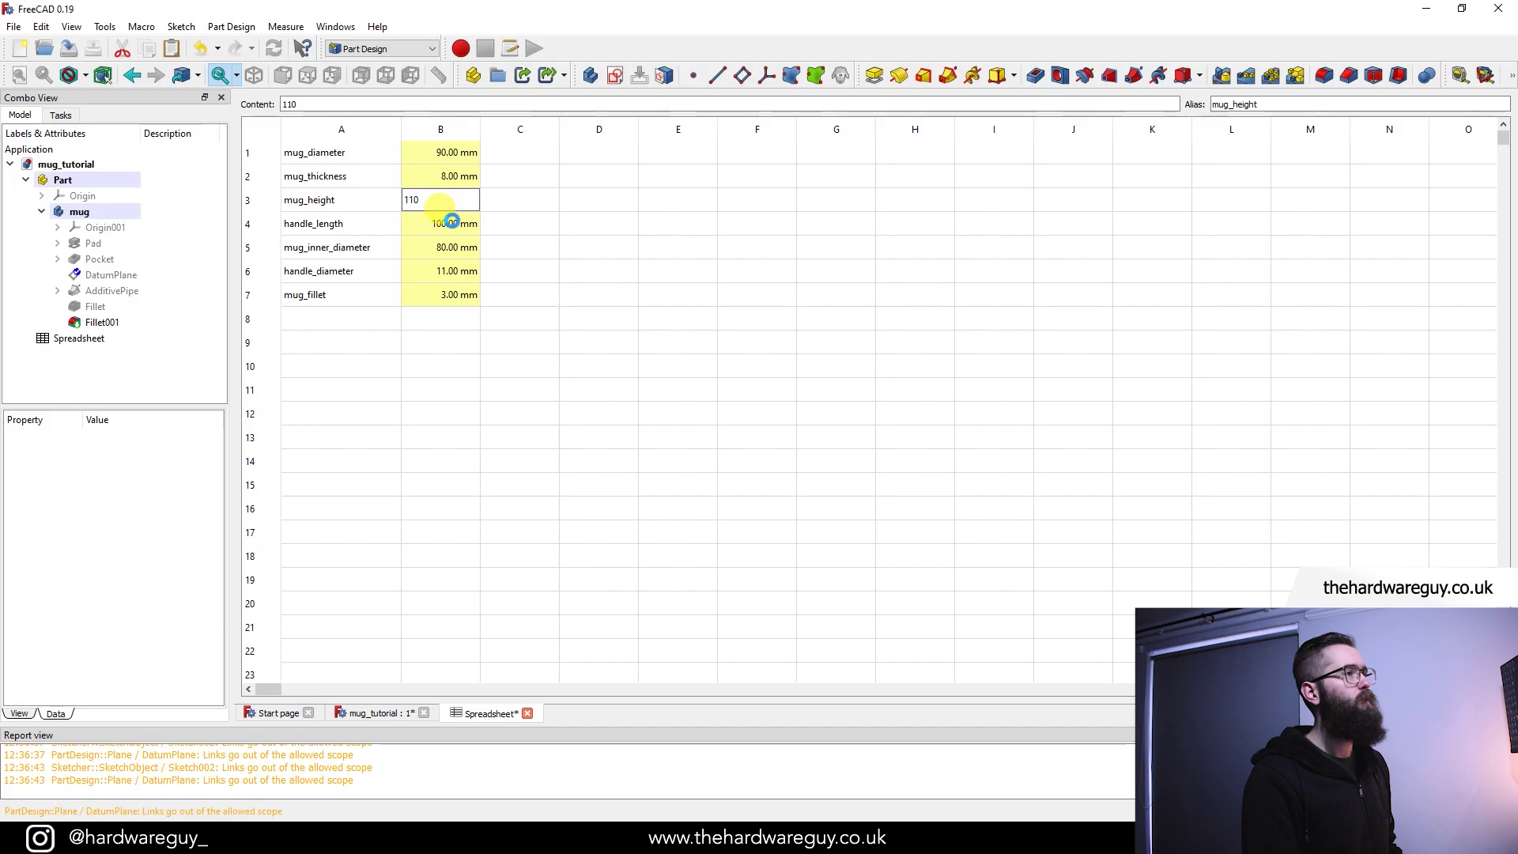
{"action": "double_click", "coordinate": [454, 224]}
{"action": "type", "text": "60"}
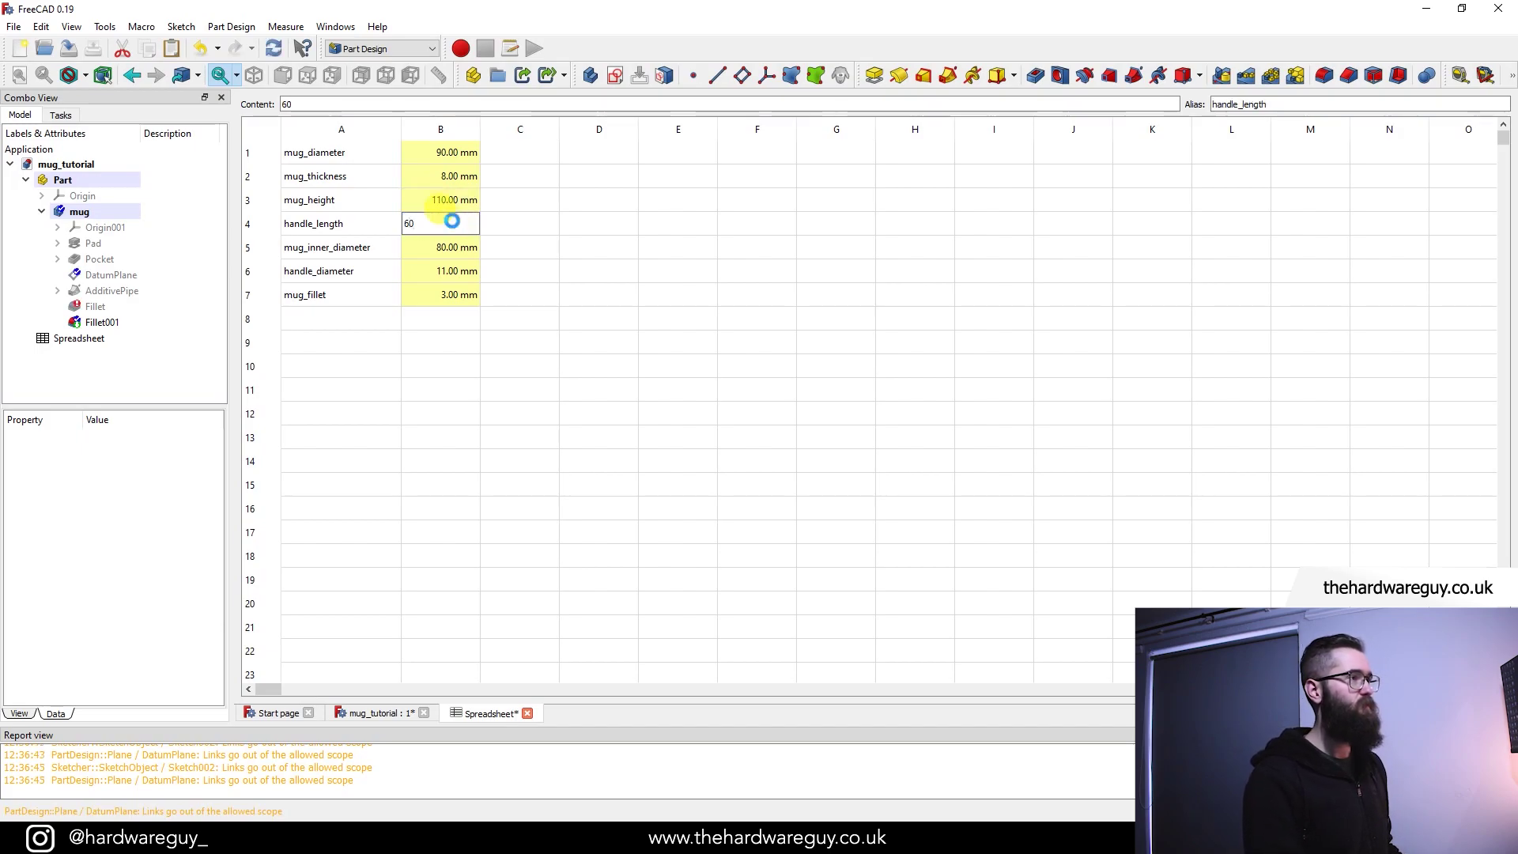
{"action": "key", "text": "Tab"}
- Set handle_diameter to 10 mm in the spreadsheet and check the handle on the 3D model
{"action": "left_click", "coordinate": [454, 272]}
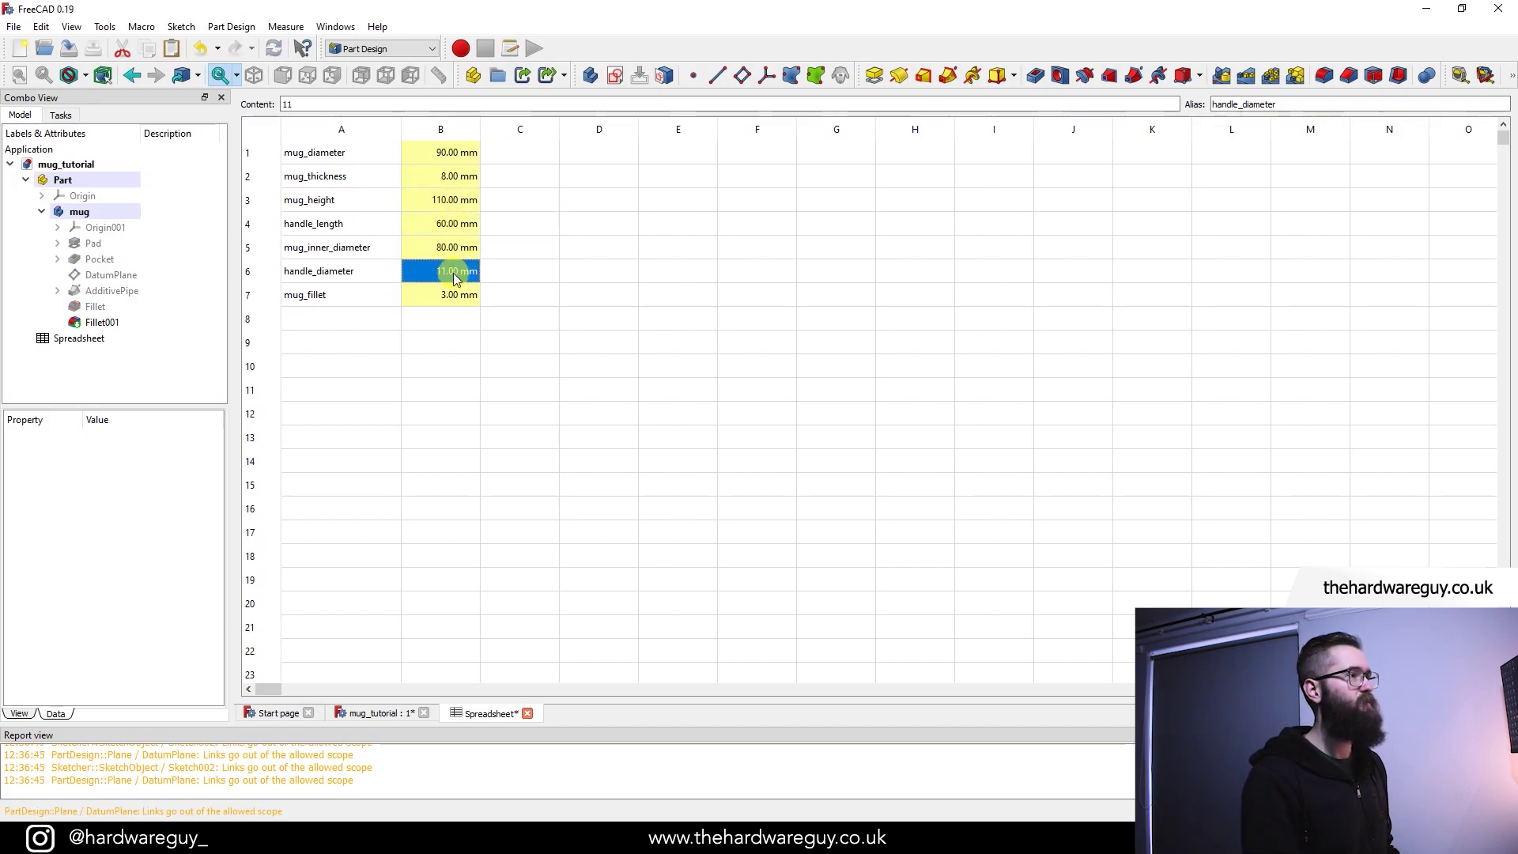
{"action": "double_click", "coordinate": [454, 272]}
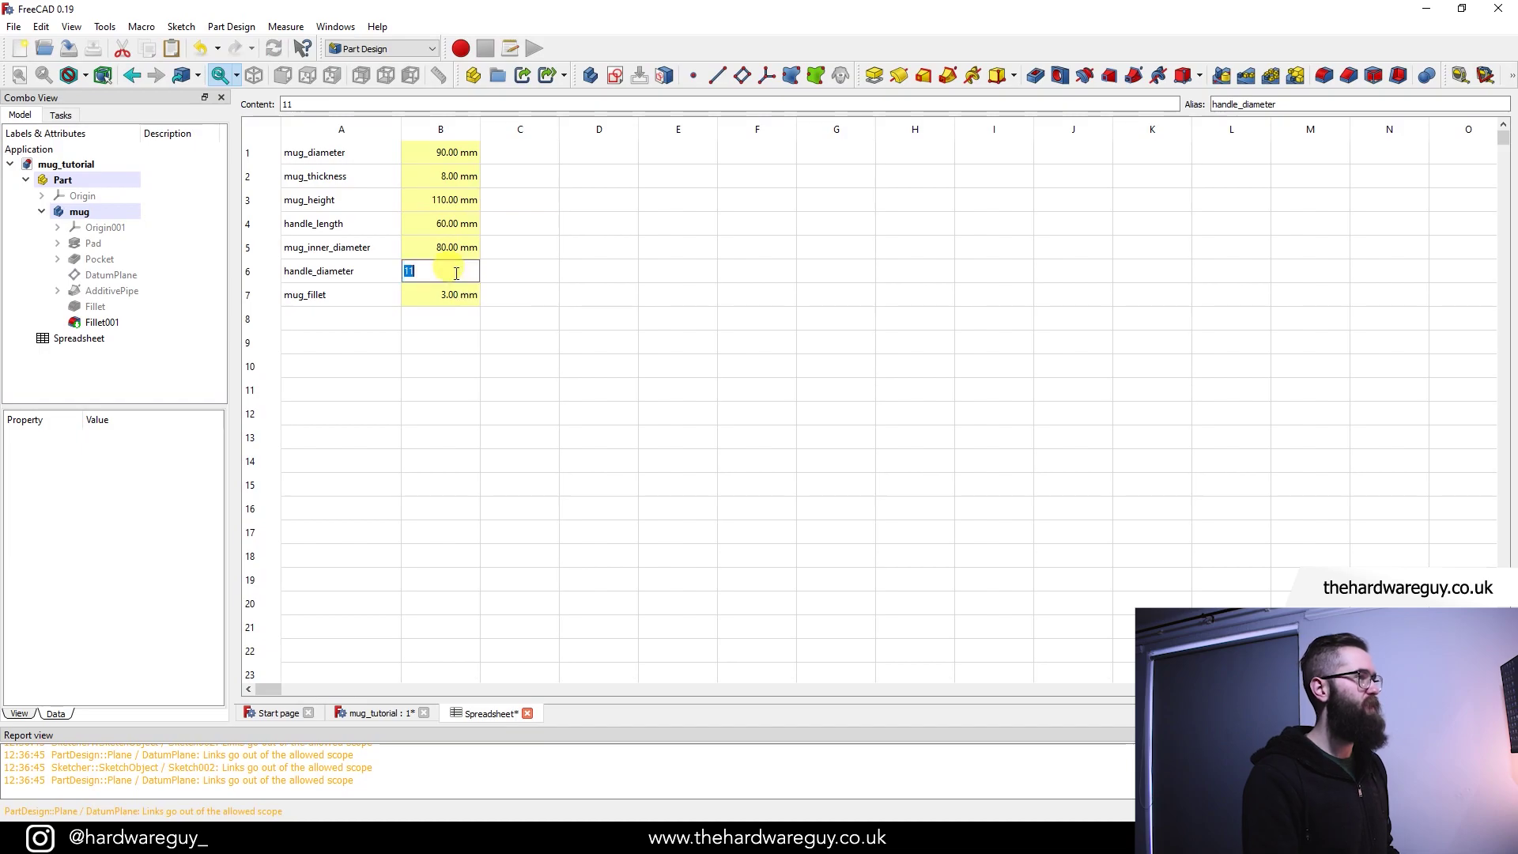
{"action": "left_click", "coordinate": [490, 332]}
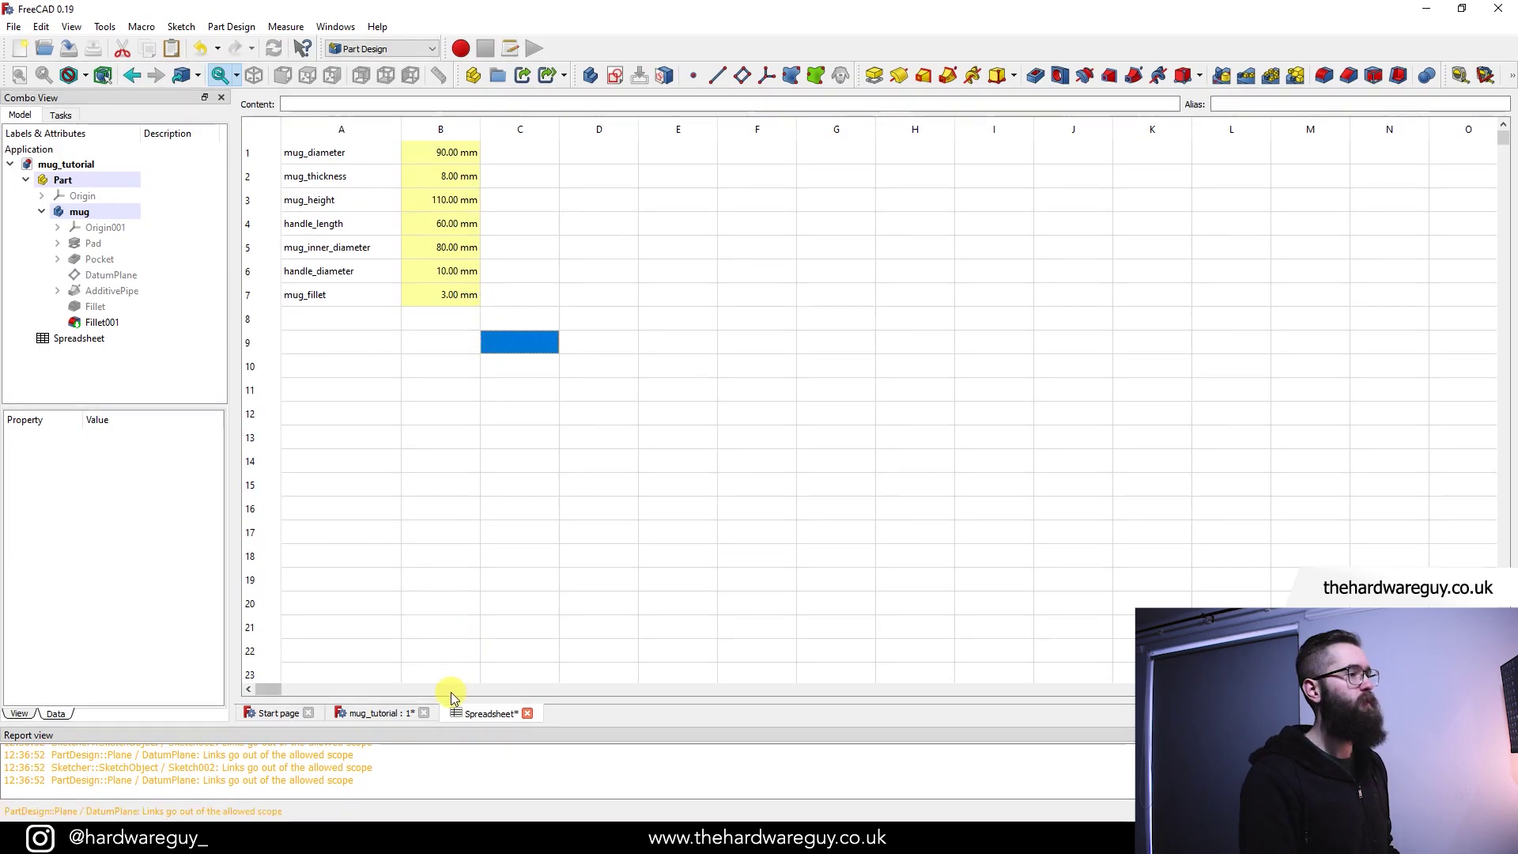
{"action": "left_click", "coordinate": [383, 713]}
{"action": "left_click", "coordinate": [494, 713]}
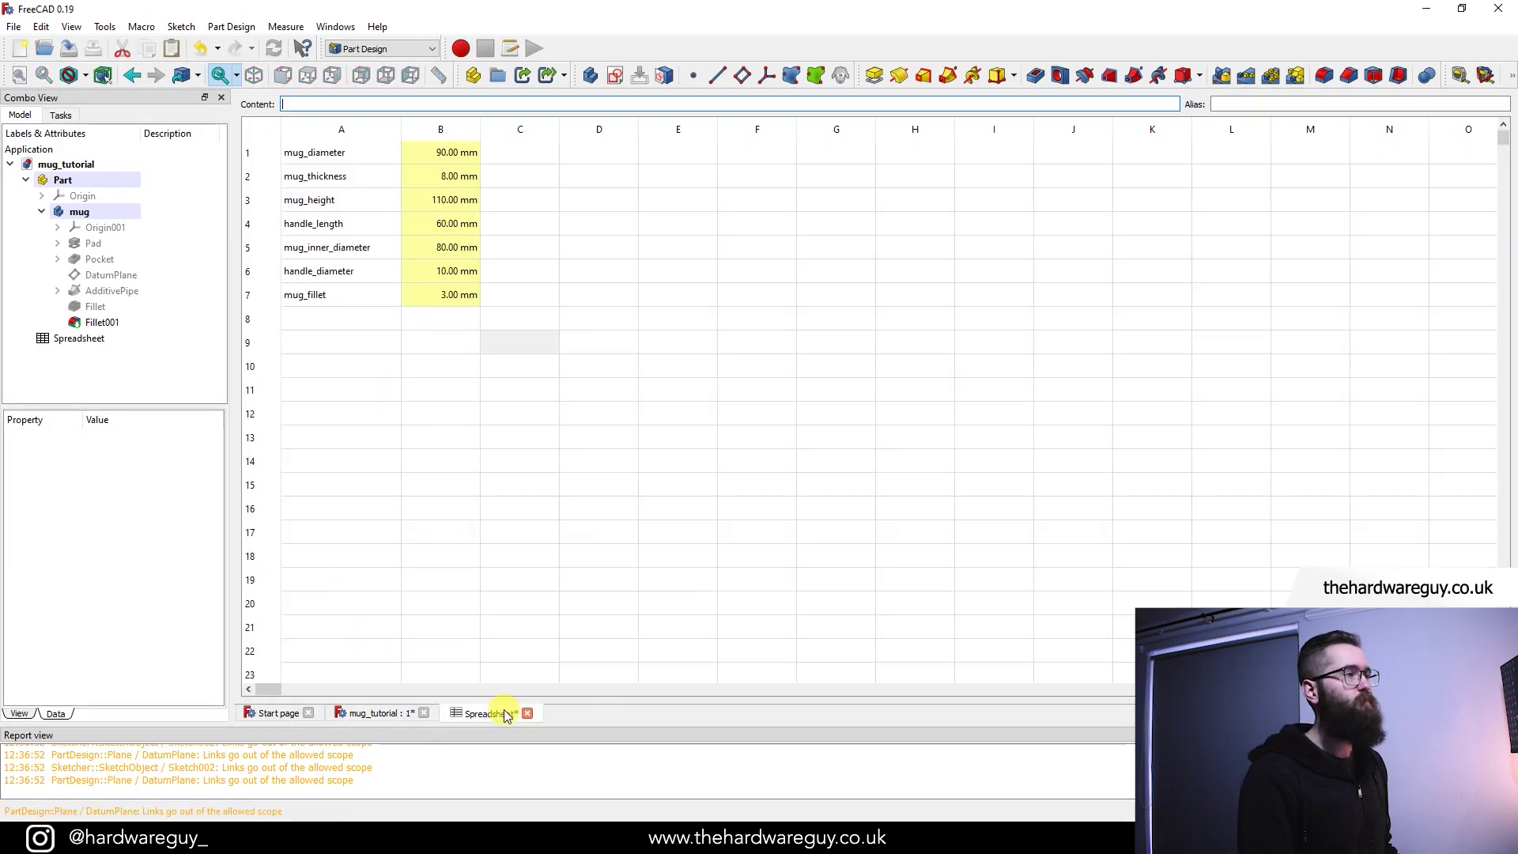
- Set handle_diameter to 8 mm in the spreadsheet and inspect the whole mug in the 3D model
{"action": "double_click", "coordinate": [448, 279]}
{"action": "type", "text": "8"}
{"action": "key", "text": "Tab"}
{"action": "left_click", "coordinate": [378, 713]}
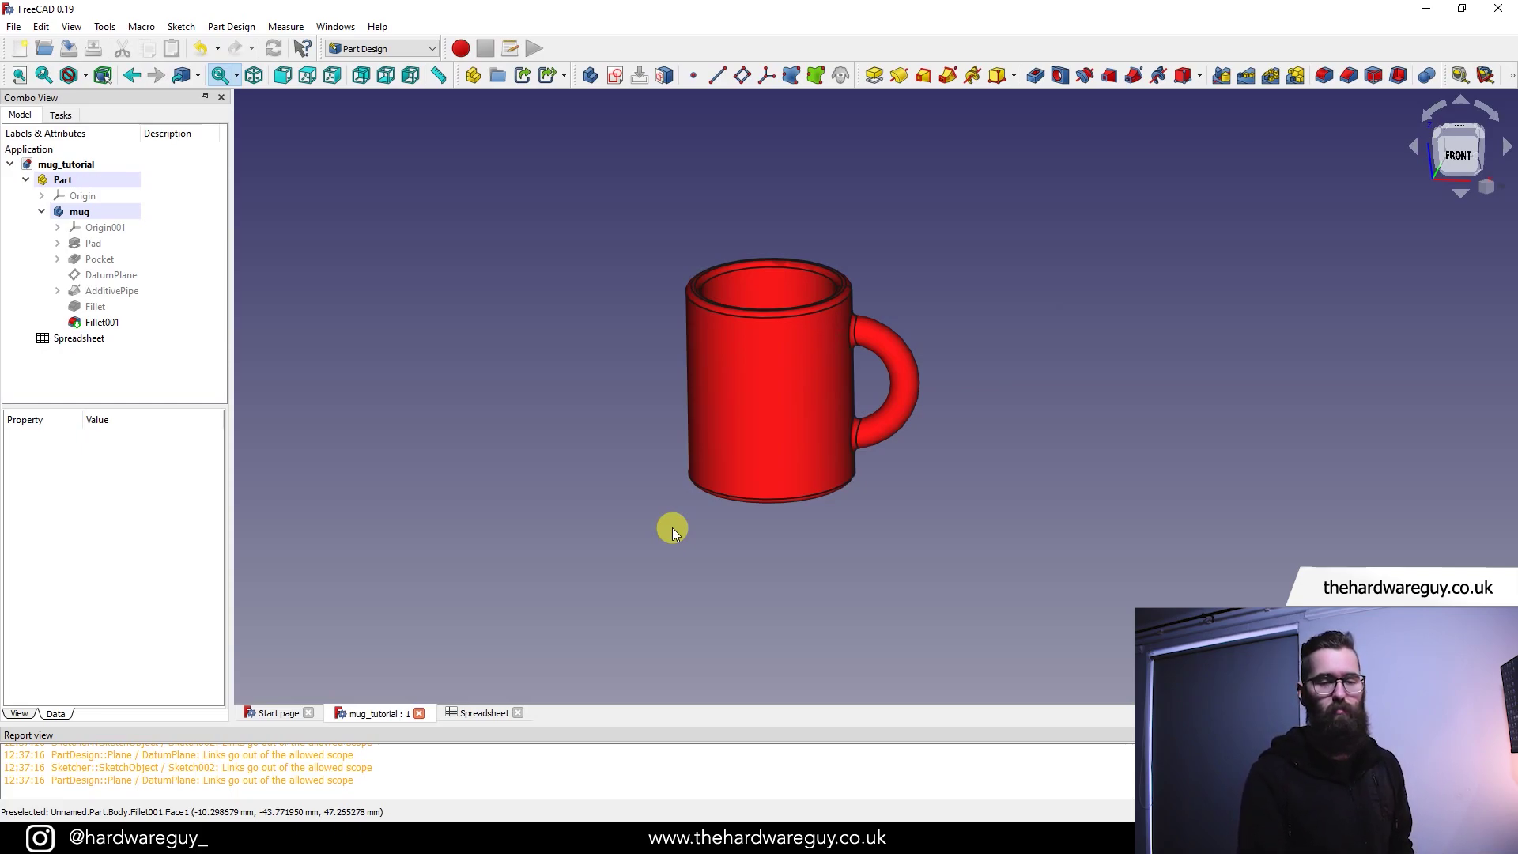
{"action": "scroll", "coordinate": [814, 578], "scroll_direction": "up", "scroll_amount": 2}
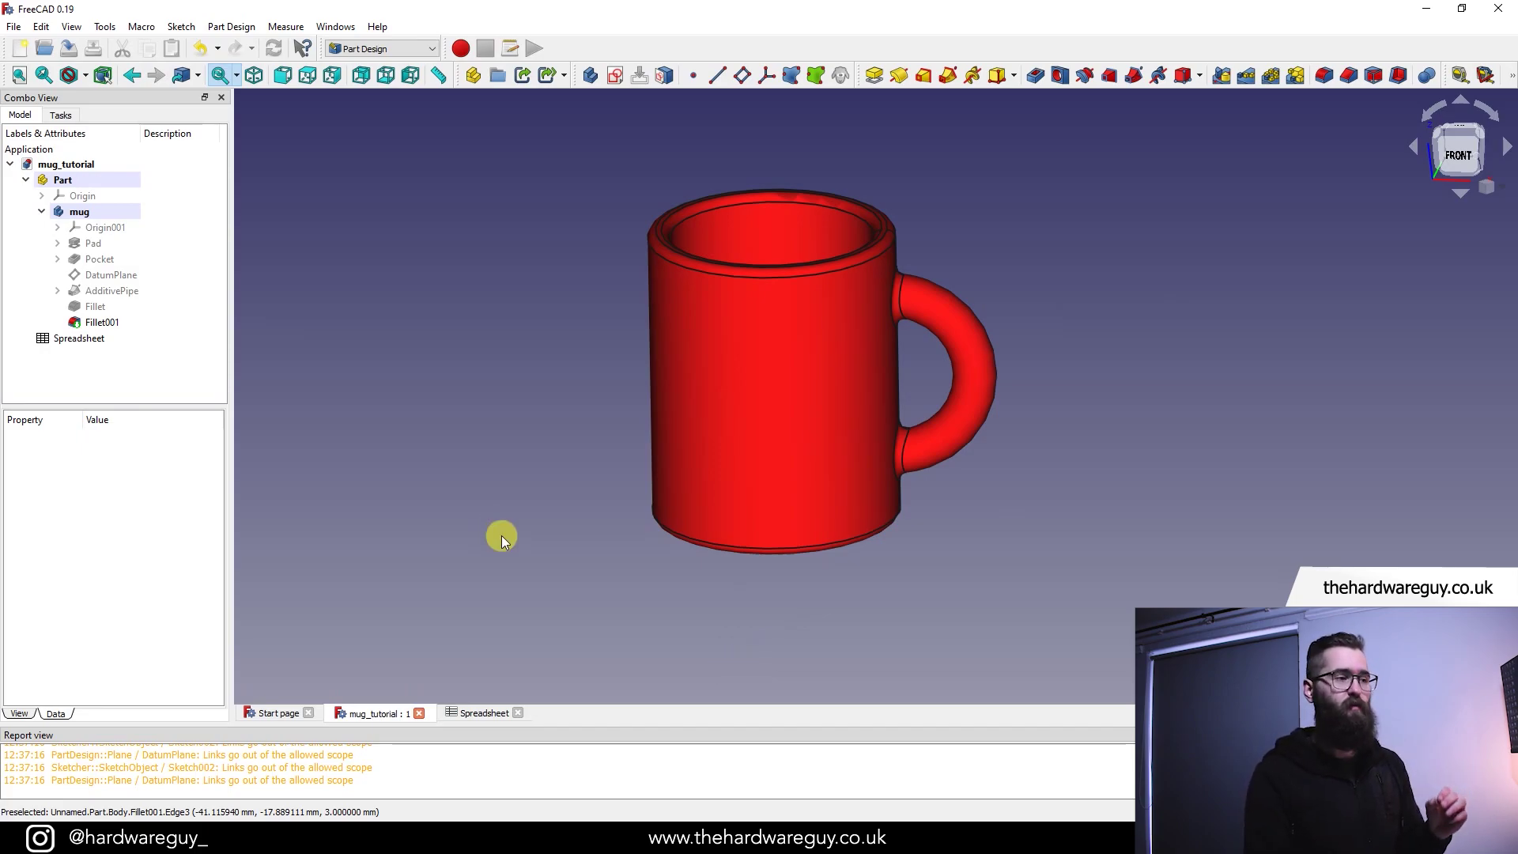
- Switch to File Explorer, locate the freecad application in the downloaded FreeCAD_0.19.24012 folder's bin subfolder, and return to the mug model
{"action": "left_click", "coordinate": [597, 826]}
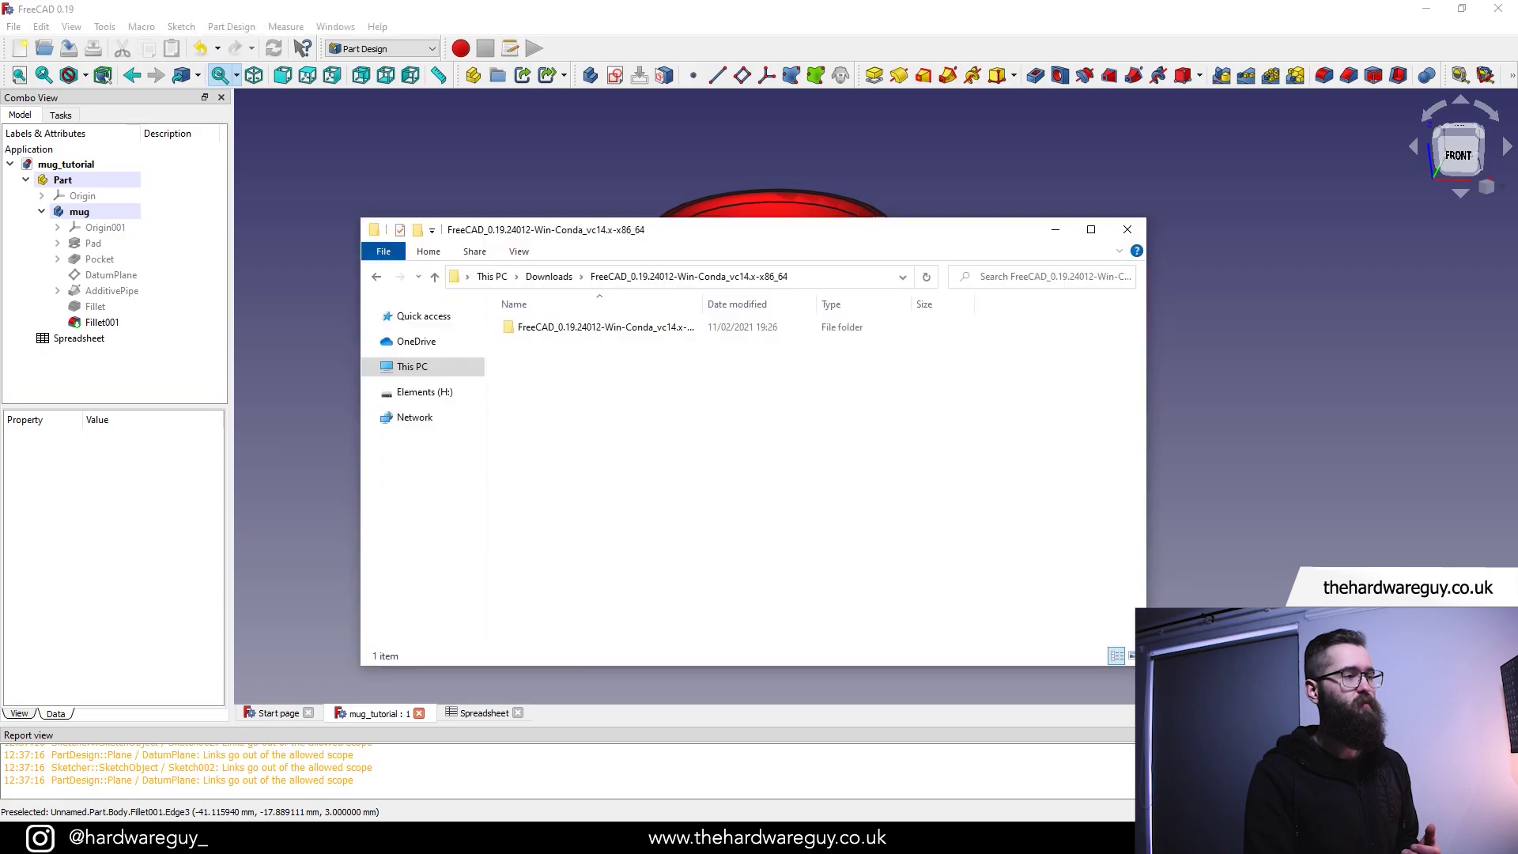
{"action": "double_click", "coordinate": [624, 327]}
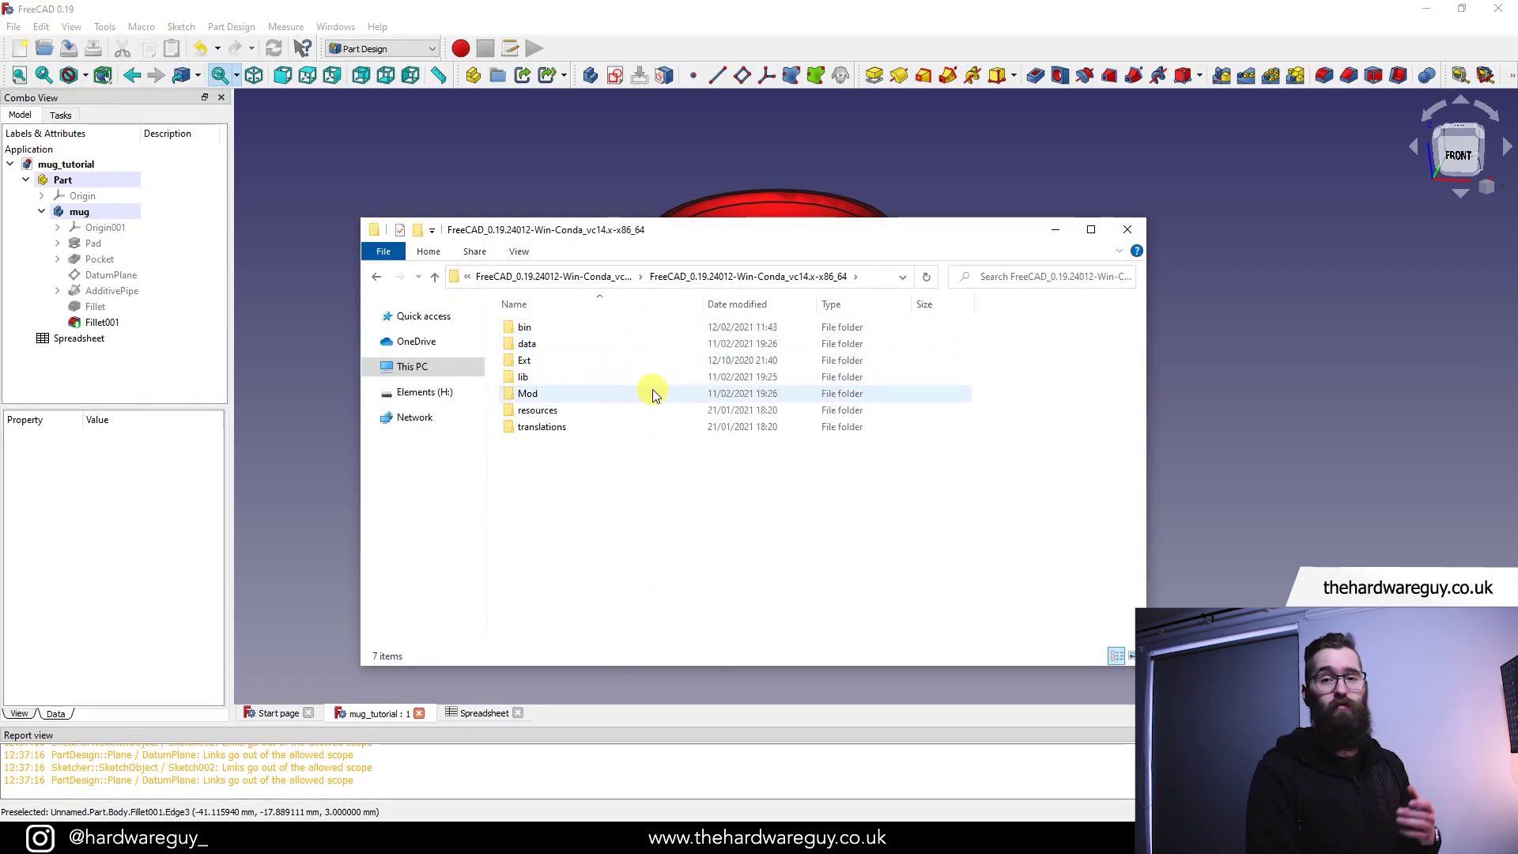
{"action": "double_click", "coordinate": [594, 327]}
{"action": "scroll", "coordinate": [803, 508], "scroll_direction": "down", "scroll_amount": 15}
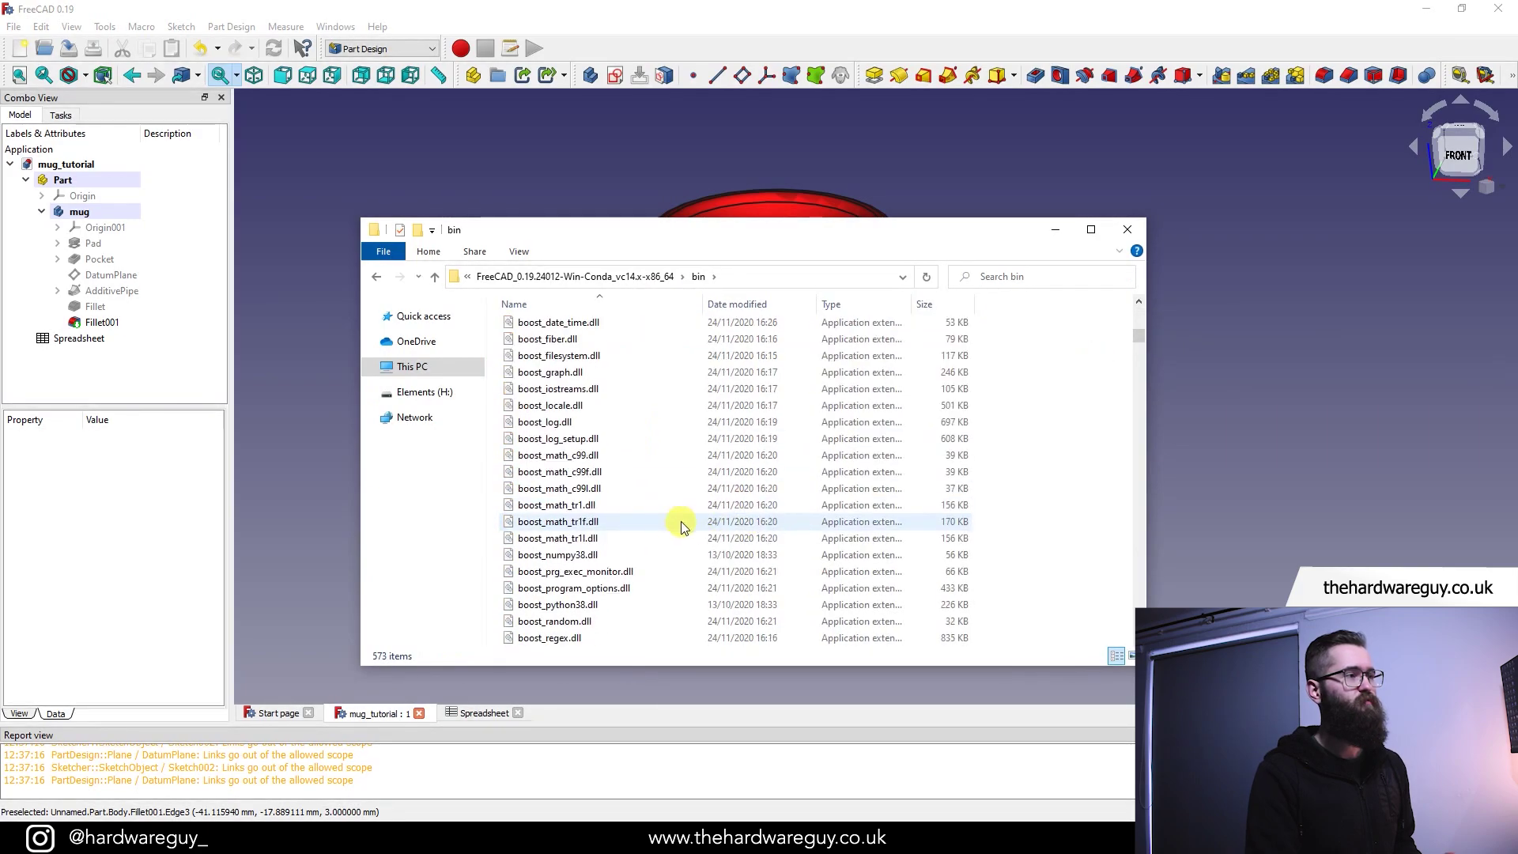
{"action": "scroll", "coordinate": [628, 507], "scroll_direction": "down", "scroll_amount": 9}
{"action": "left_click", "coordinate": [699, 372]}
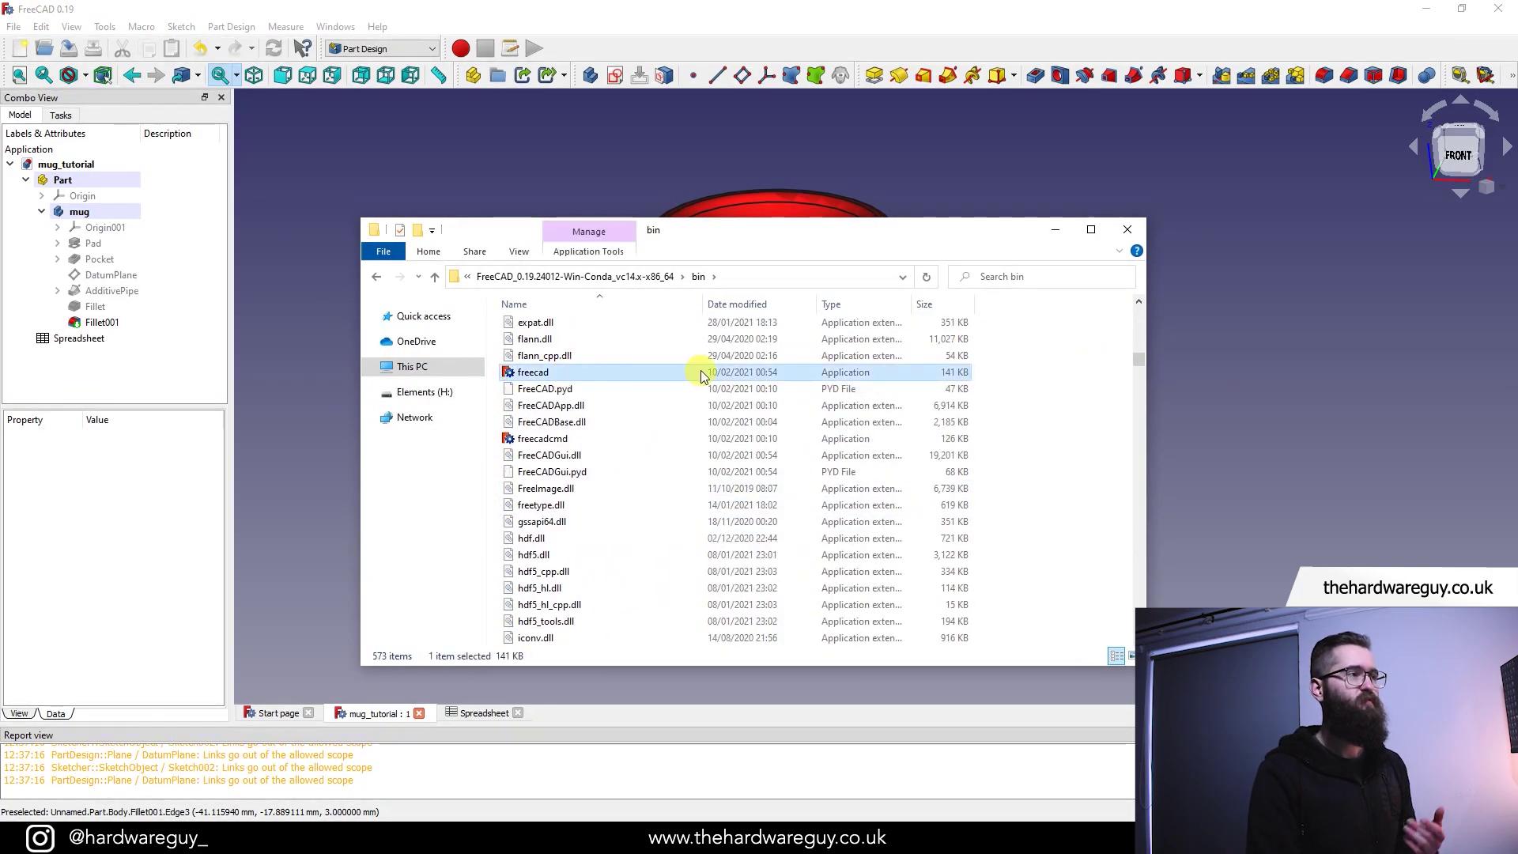
{"action": "left_click", "coordinate": [1177, 310]}
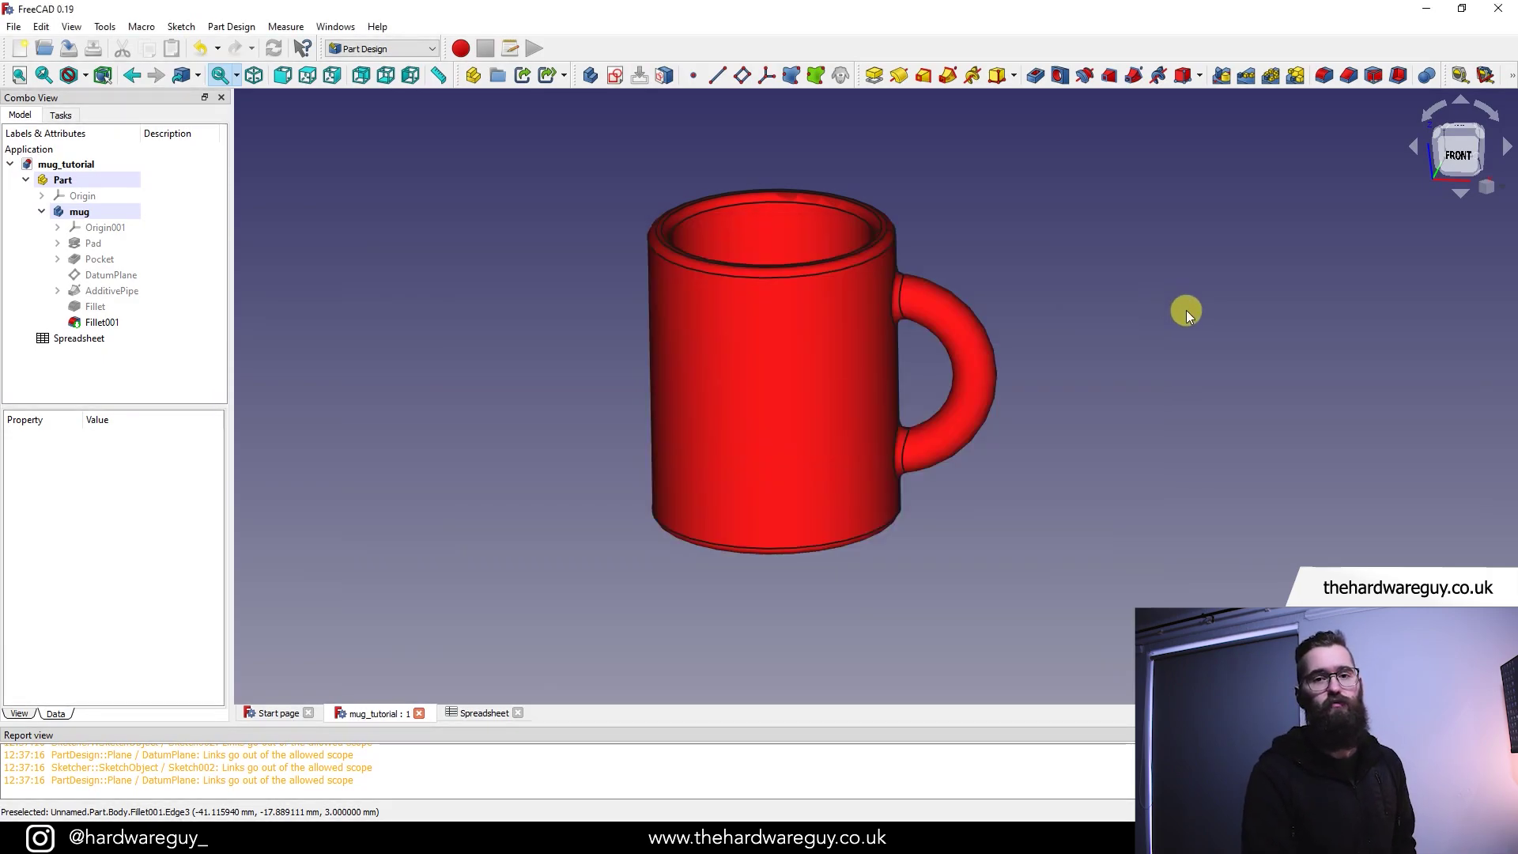
- Show the Part's origin planes and attach a new datum plane to XZ_Plane
{"action": "middle_click_drag", "start_coordinate": [1186, 310], "coordinate": [1146, 386]}
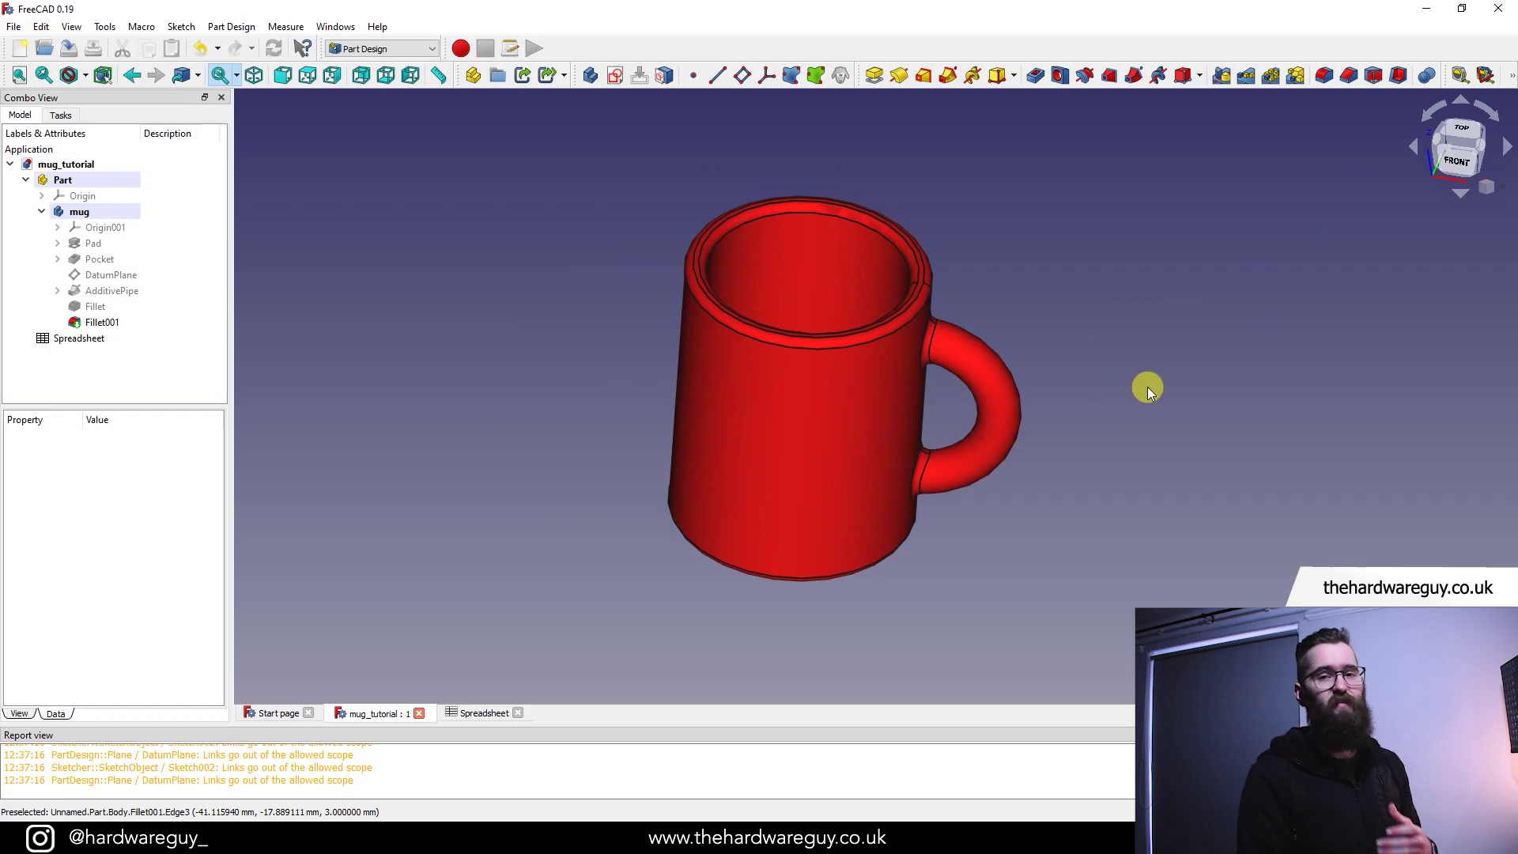
{"action": "left_click", "coordinate": [106, 197]}
{"action": "key", "text": "space"}
{"action": "left_click", "coordinate": [332, 182]}
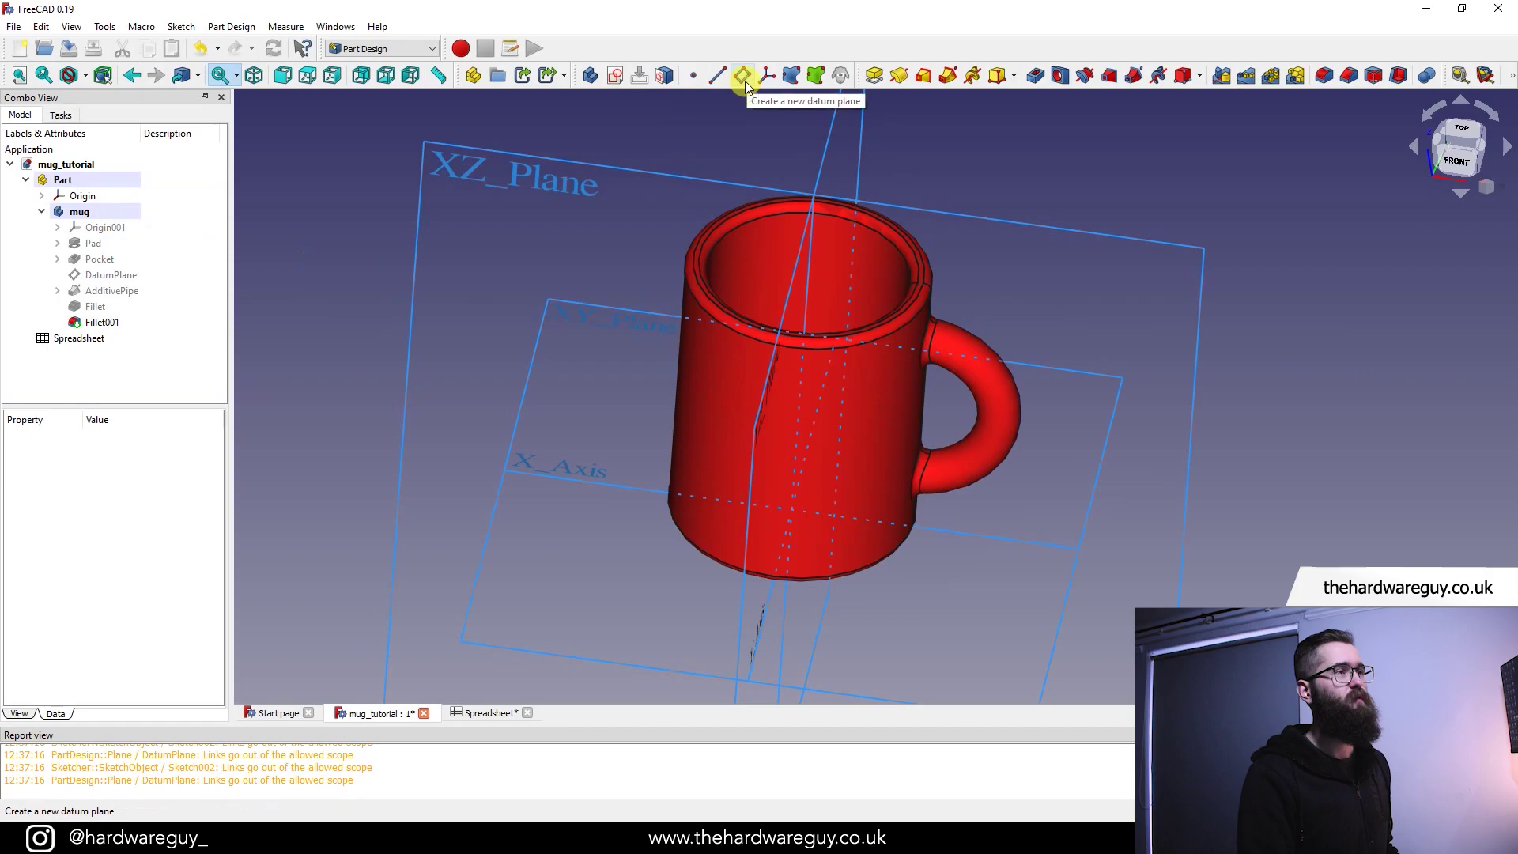
{"action": "left_click", "coordinate": [745, 80]}
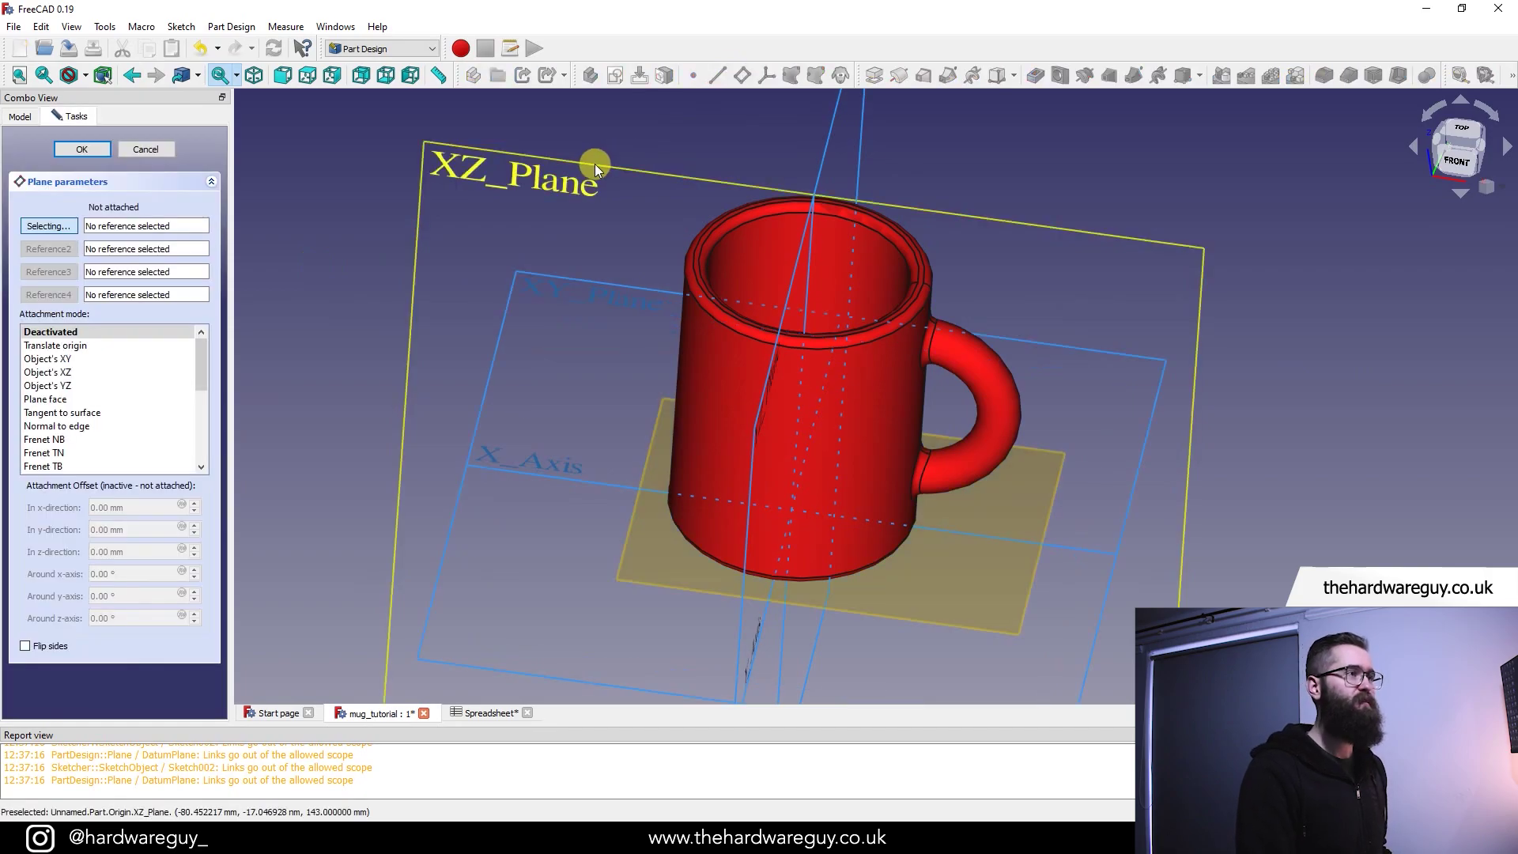
{"action": "left_click", "coordinate": [595, 164]}
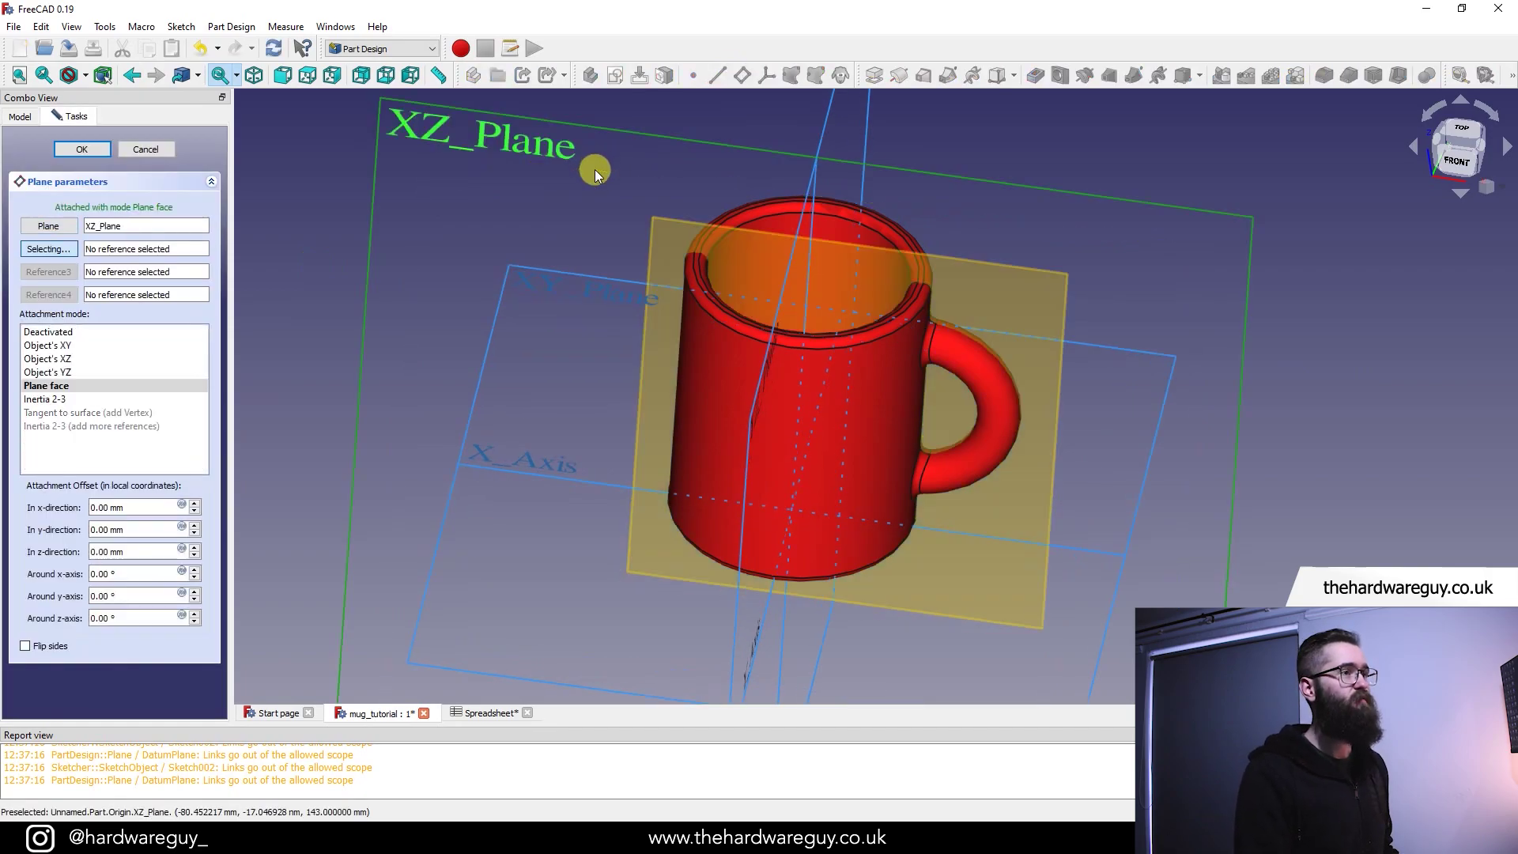
- Offset the datum plane 50 mm in the z-direction and create it with an independent copy of its reference
{"action": "middle_click_drag", "start_coordinate": [1323, 449], "coordinate": [1335, 418]}
{"action": "middle_click_drag", "start_coordinate": [1287, 467], "coordinate": [988, 363]}
{"action": "scroll", "coordinate": [709, 429], "scroll_direction": "down", "scroll_amount": 2}
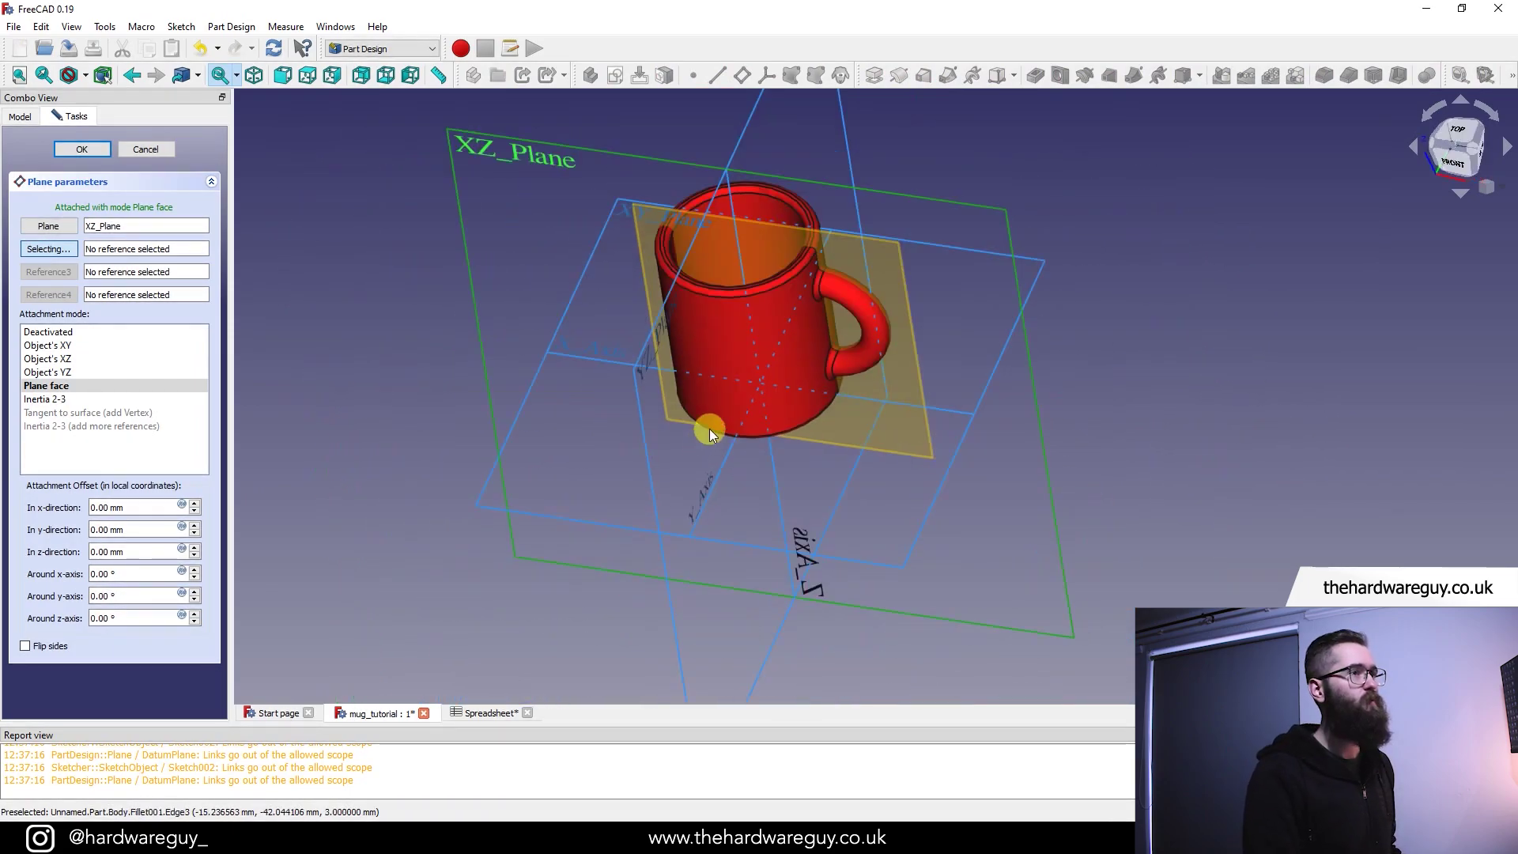
{"action": "middle_click_drag", "start_coordinate": [709, 428], "coordinate": [752, 481]}
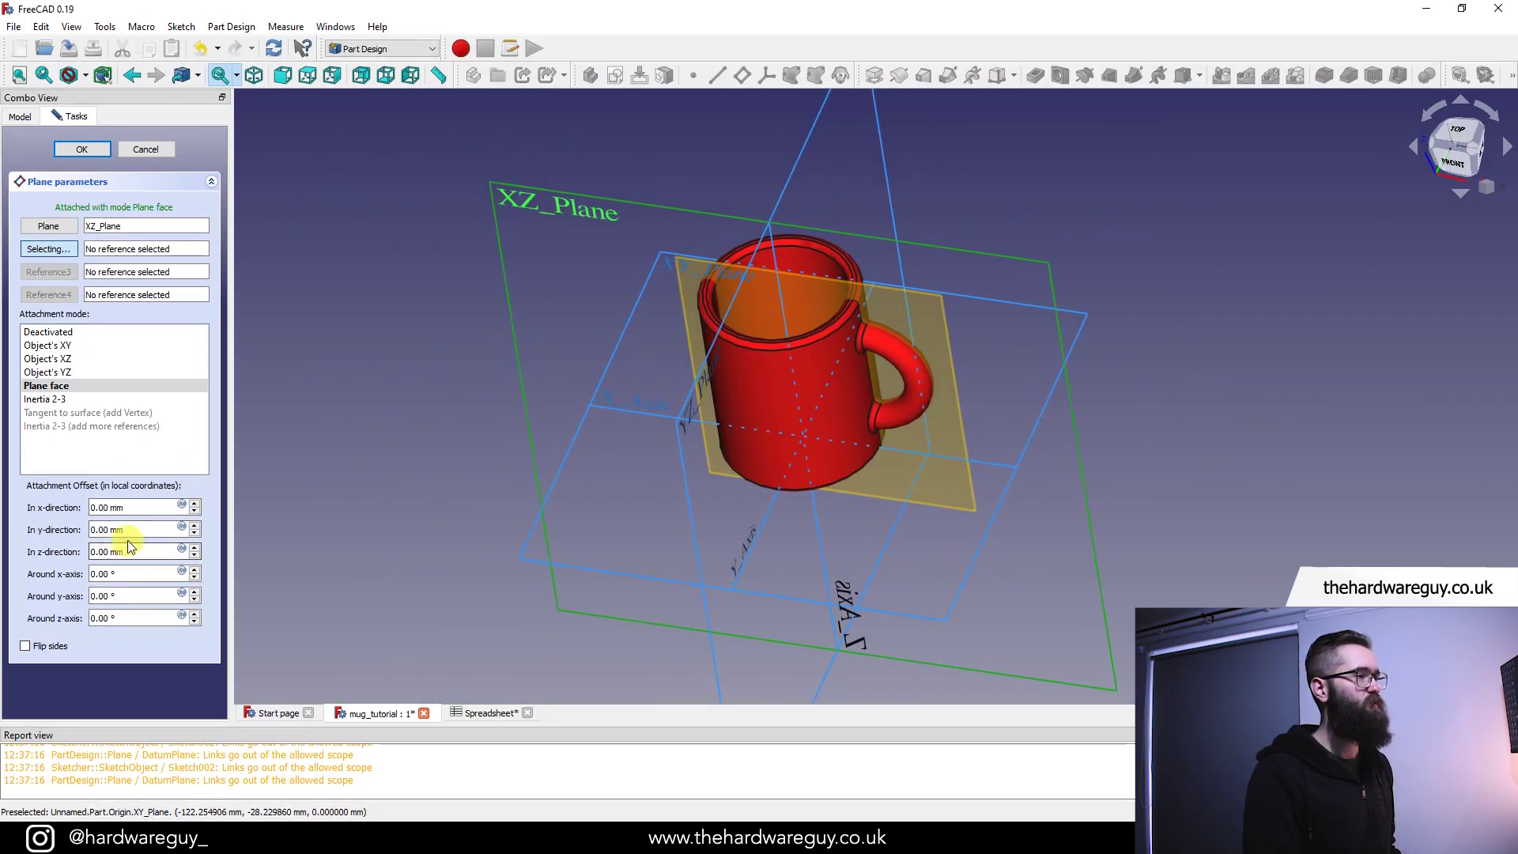
{"action": "left_click", "coordinate": [195, 556]}
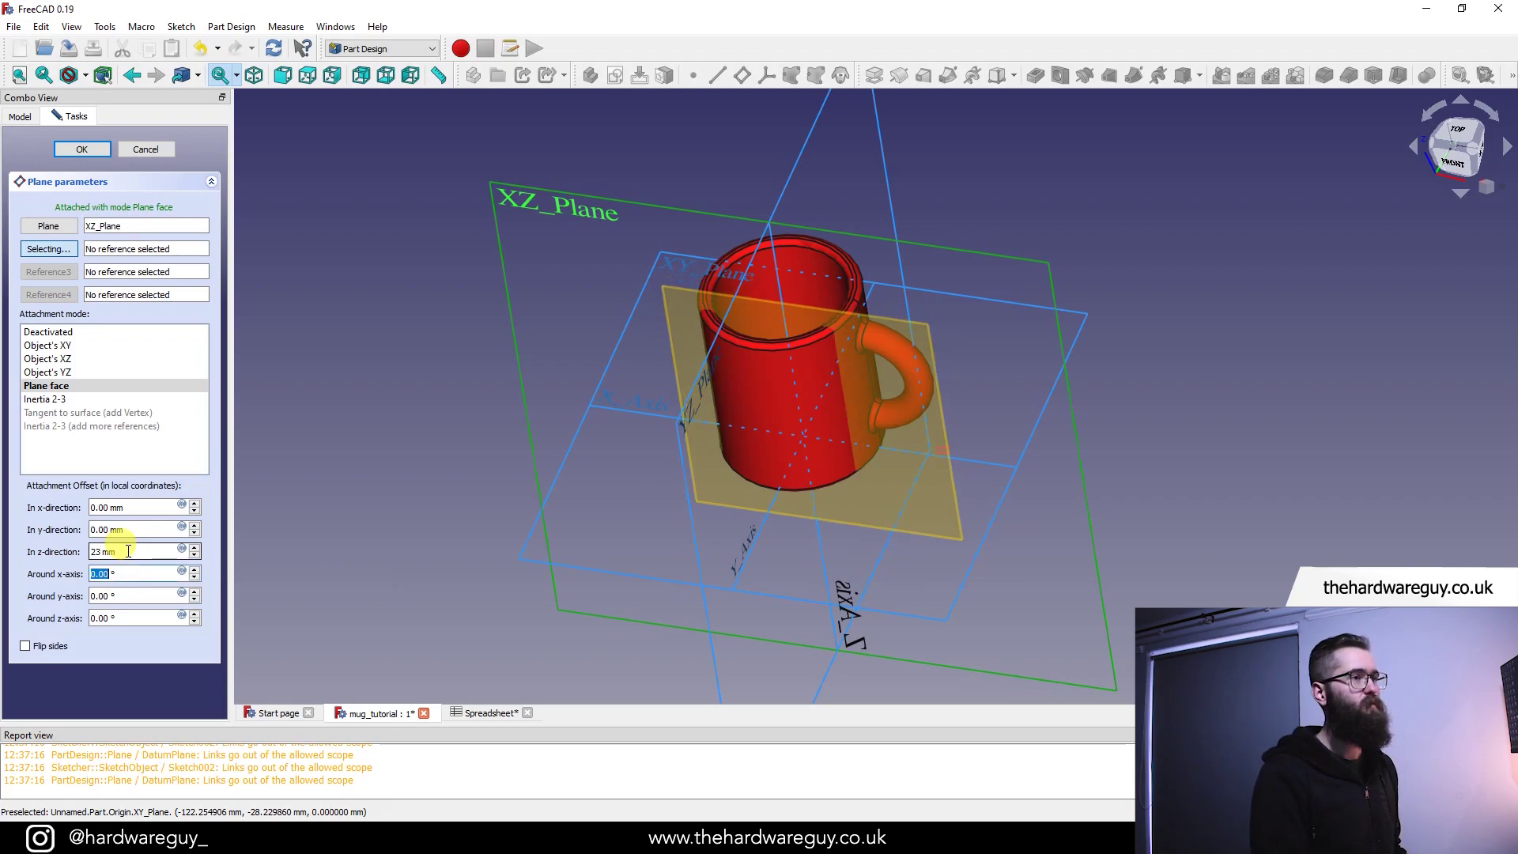
{"action": "left_click_drag", "start_coordinate": [118, 551], "coordinate": [83, 556]}
{"action": "type", "text": "50"}
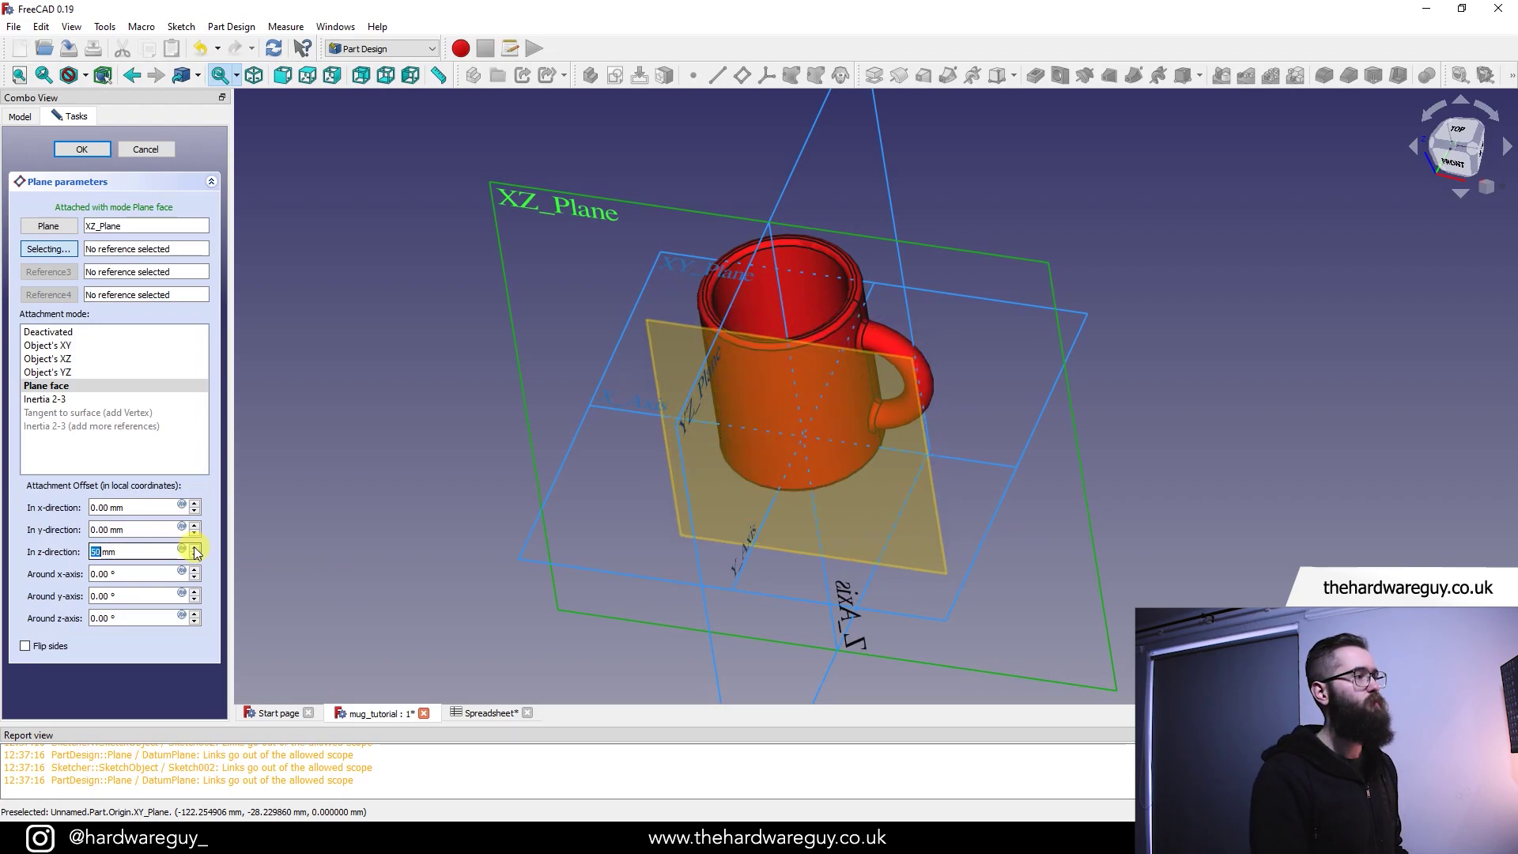
{"action": "middle_click_drag", "start_coordinate": [1188, 433], "coordinate": [1173, 320]}
{"action": "left_click", "coordinate": [83, 149]}
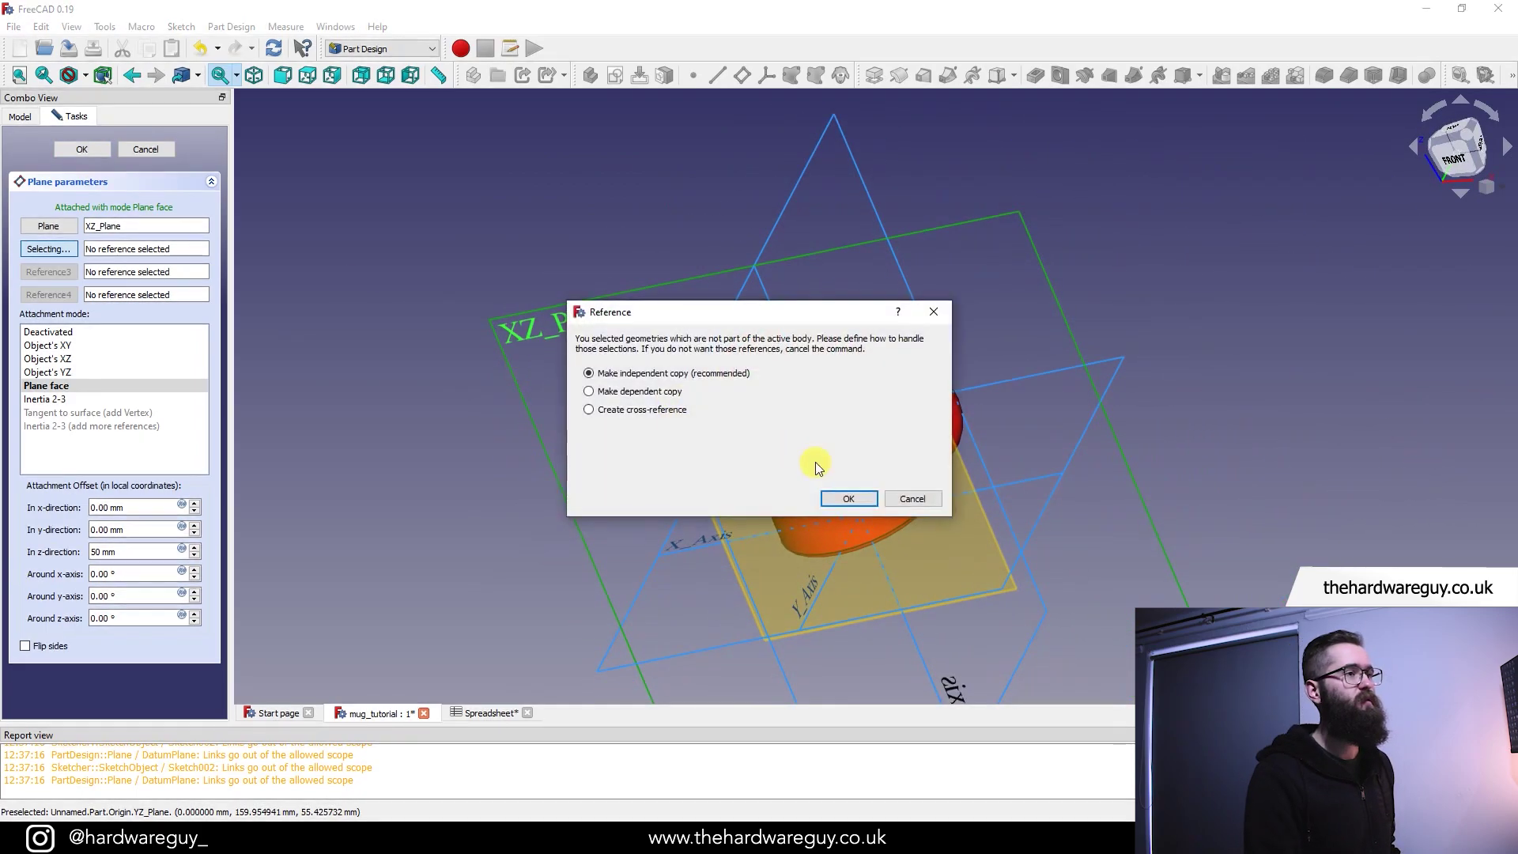
{"action": "left_click", "coordinate": [847, 499]}
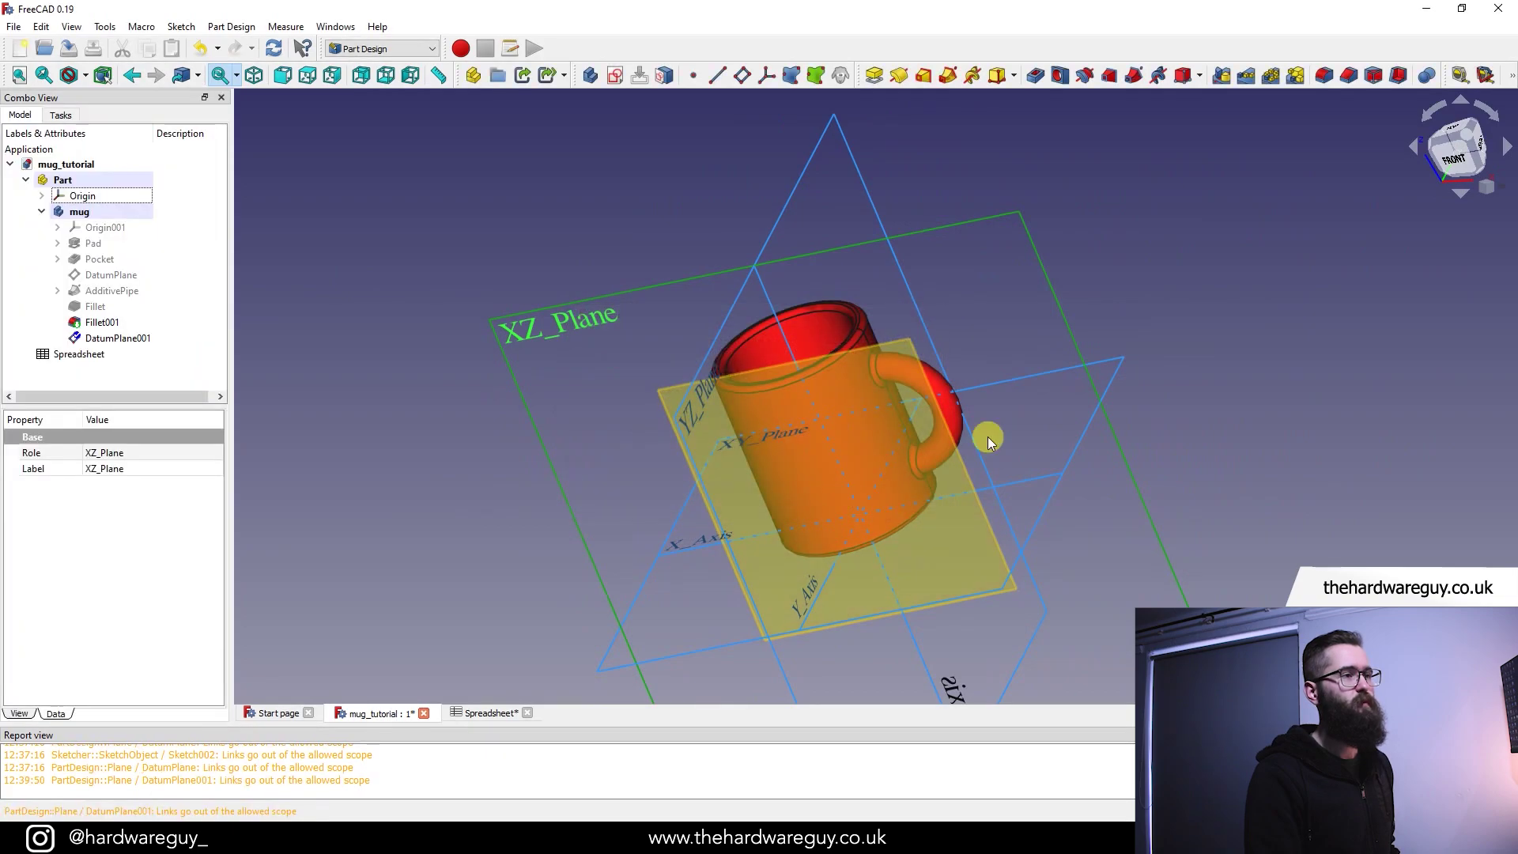
- Set the model to the front view and switch to the Draft workbench
{"action": "key", "text": "1"}
{"action": "scroll", "coordinate": [875, 395], "scroll_direction": "up", "scroll_amount": 2}
{"action": "middle_click_drag", "start_coordinate": [983, 383], "coordinate": [1061, 357]}
{"action": "scroll", "coordinate": [1061, 356], "scroll_direction": "down", "scroll_amount": 2}
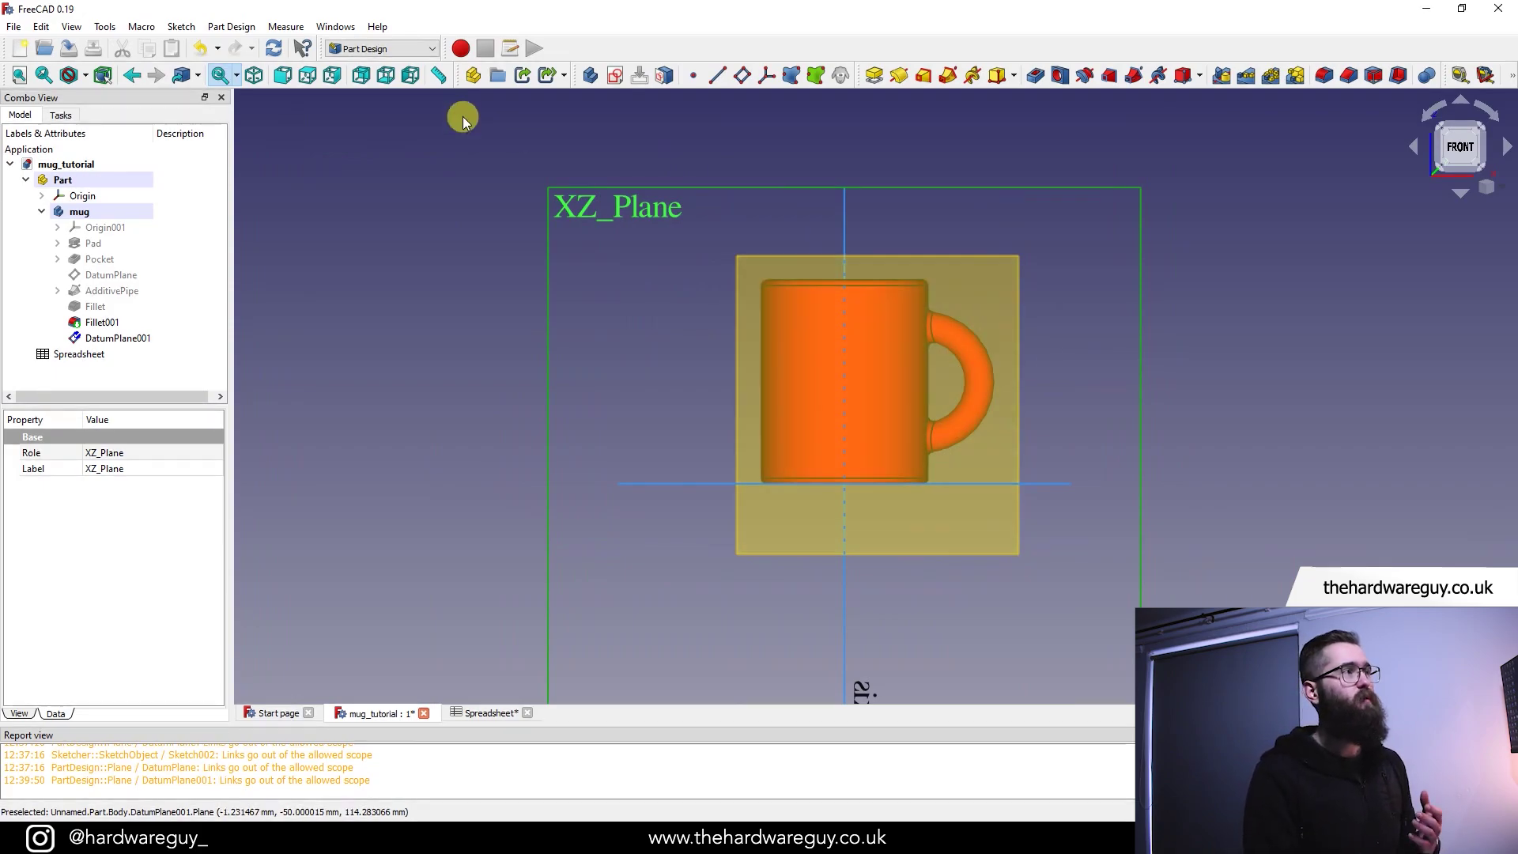
{"action": "left_click", "coordinate": [409, 49]}
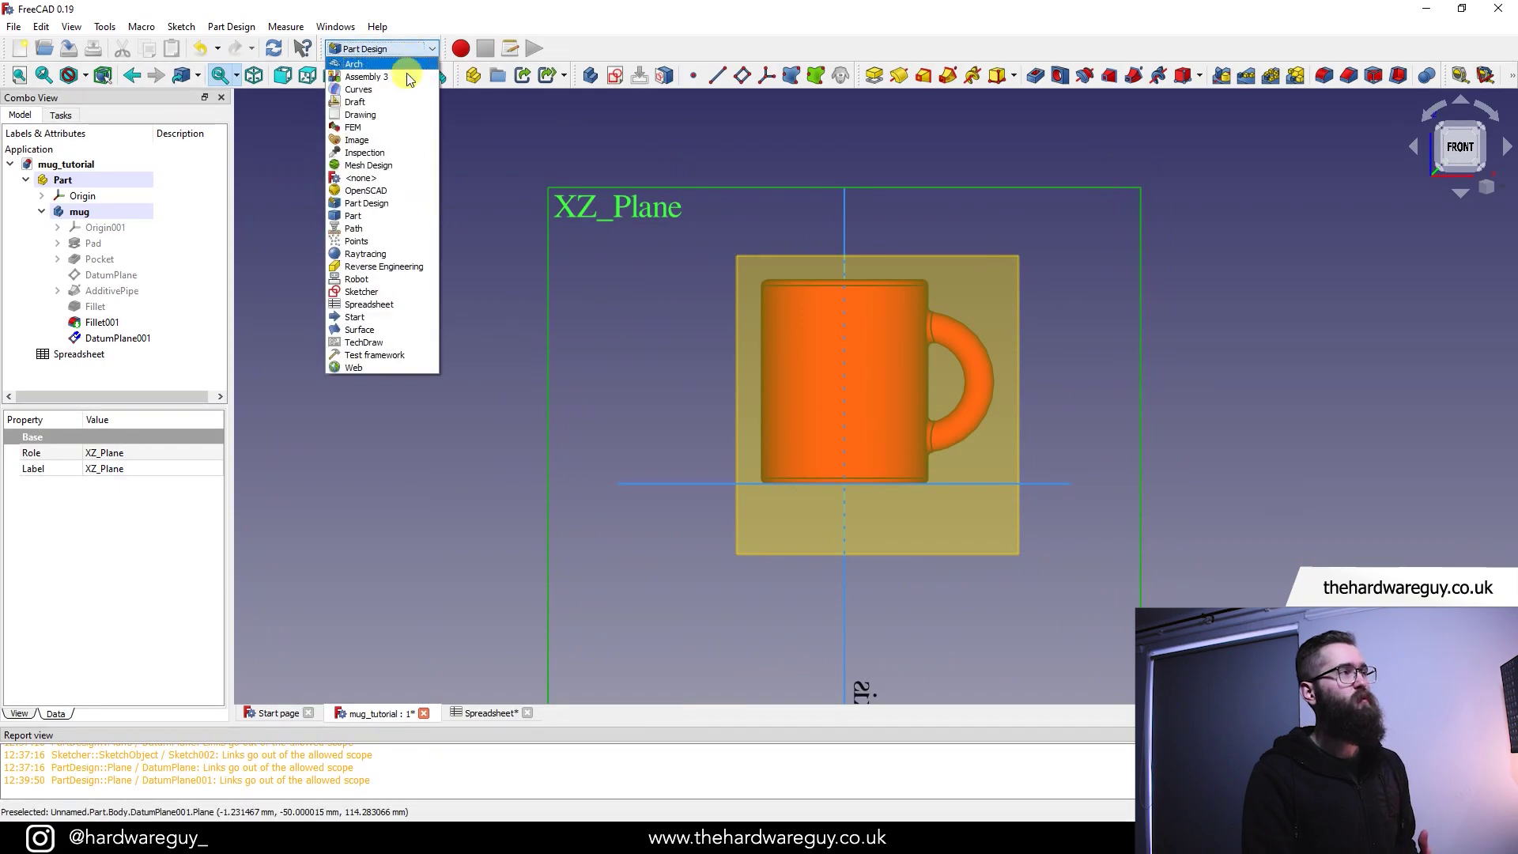
{"action": "left_click", "coordinate": [398, 96]}
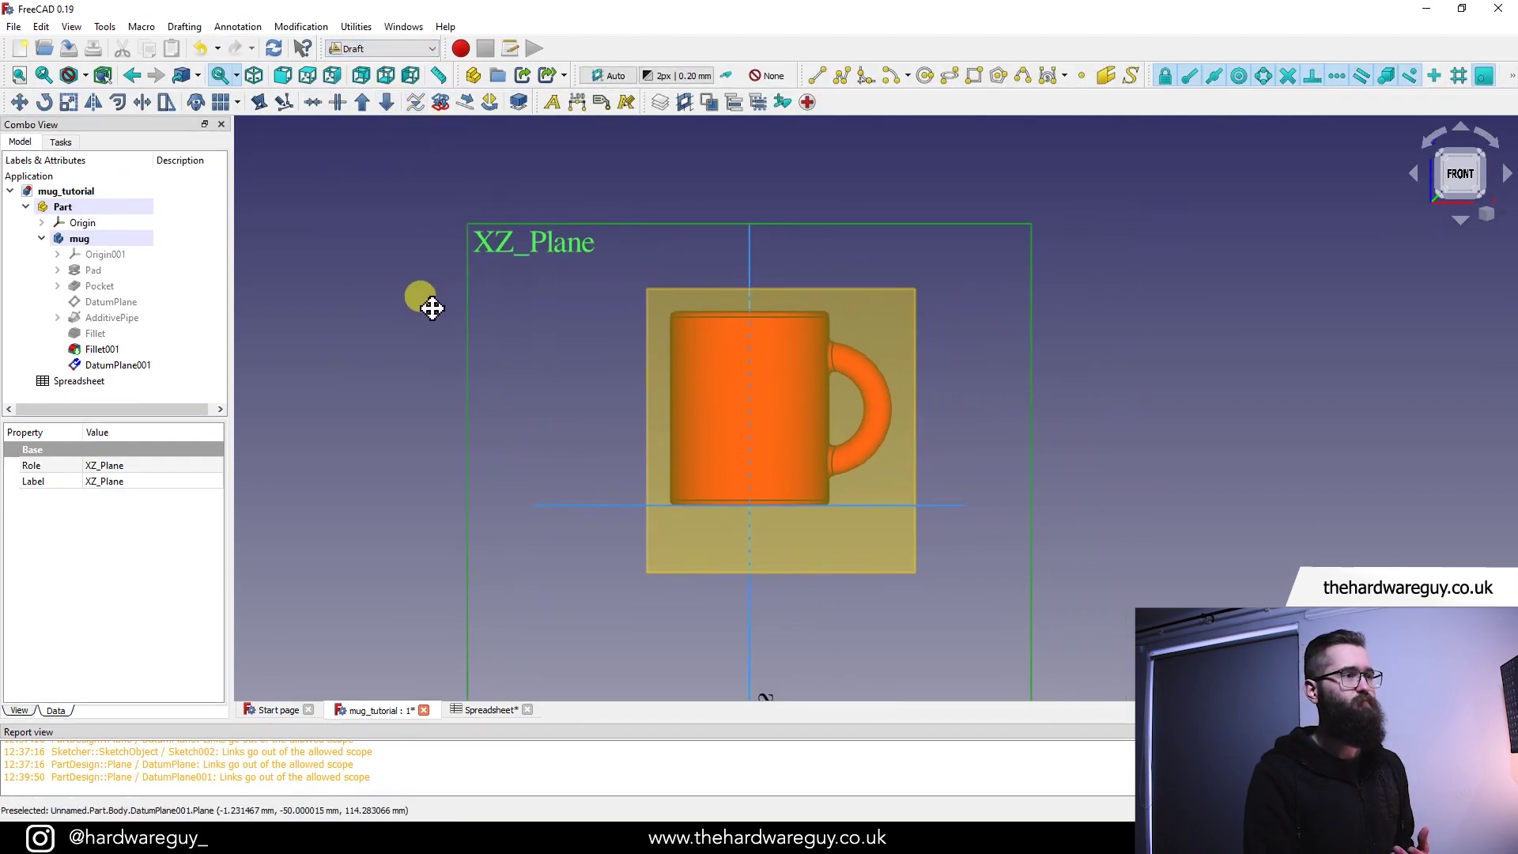
- Create a ShapeString of a first name in arial.ttf, placed beside the mug's rim at about X 61, Y -50, Z 99 mm
{"action": "left_click", "coordinate": [1127, 80]}
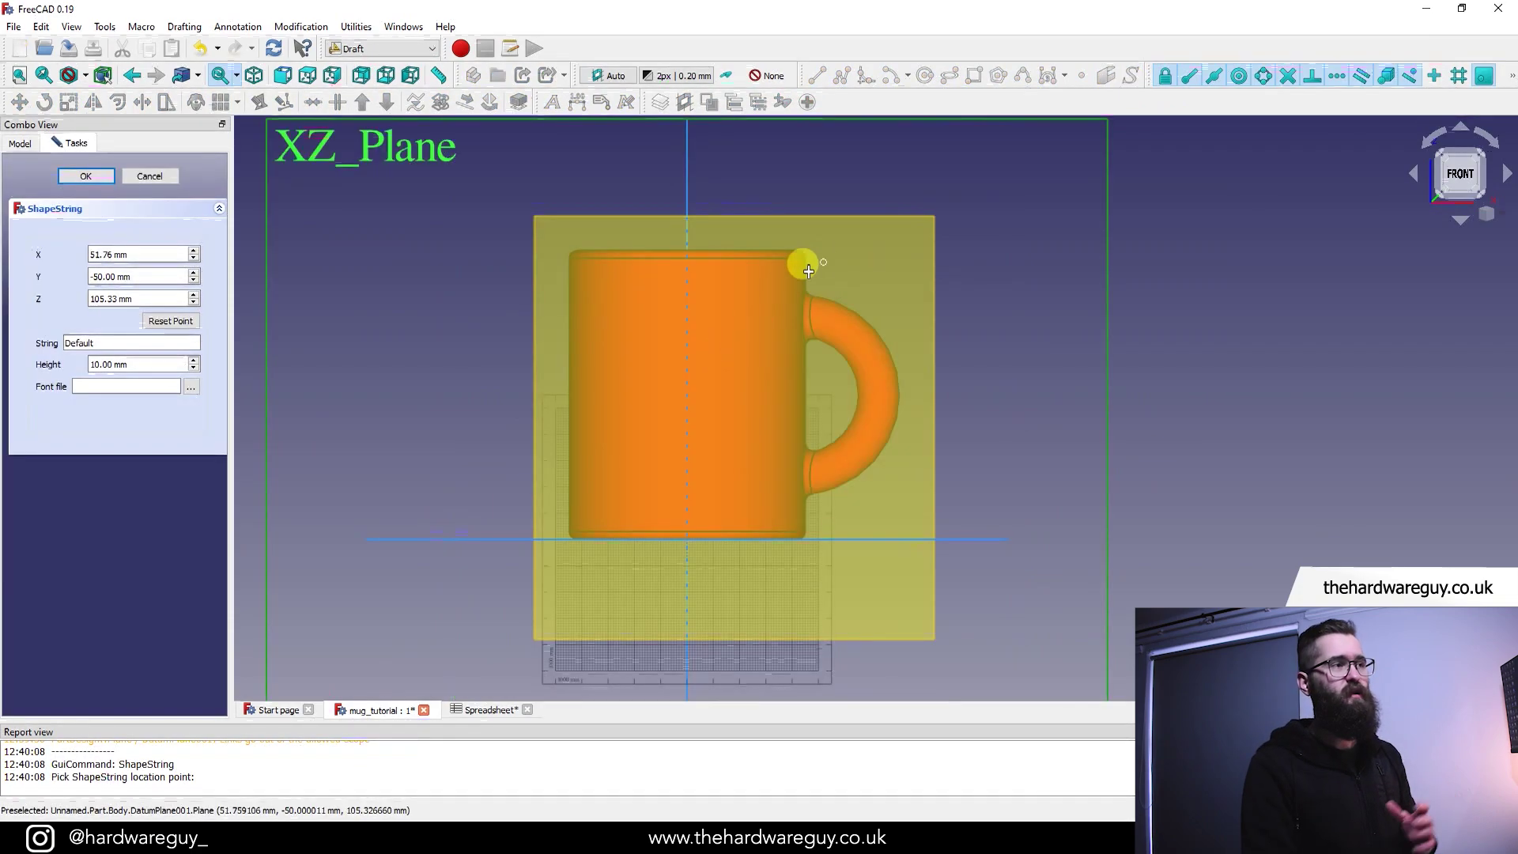
{"action": "left_click", "coordinate": [846, 279]}
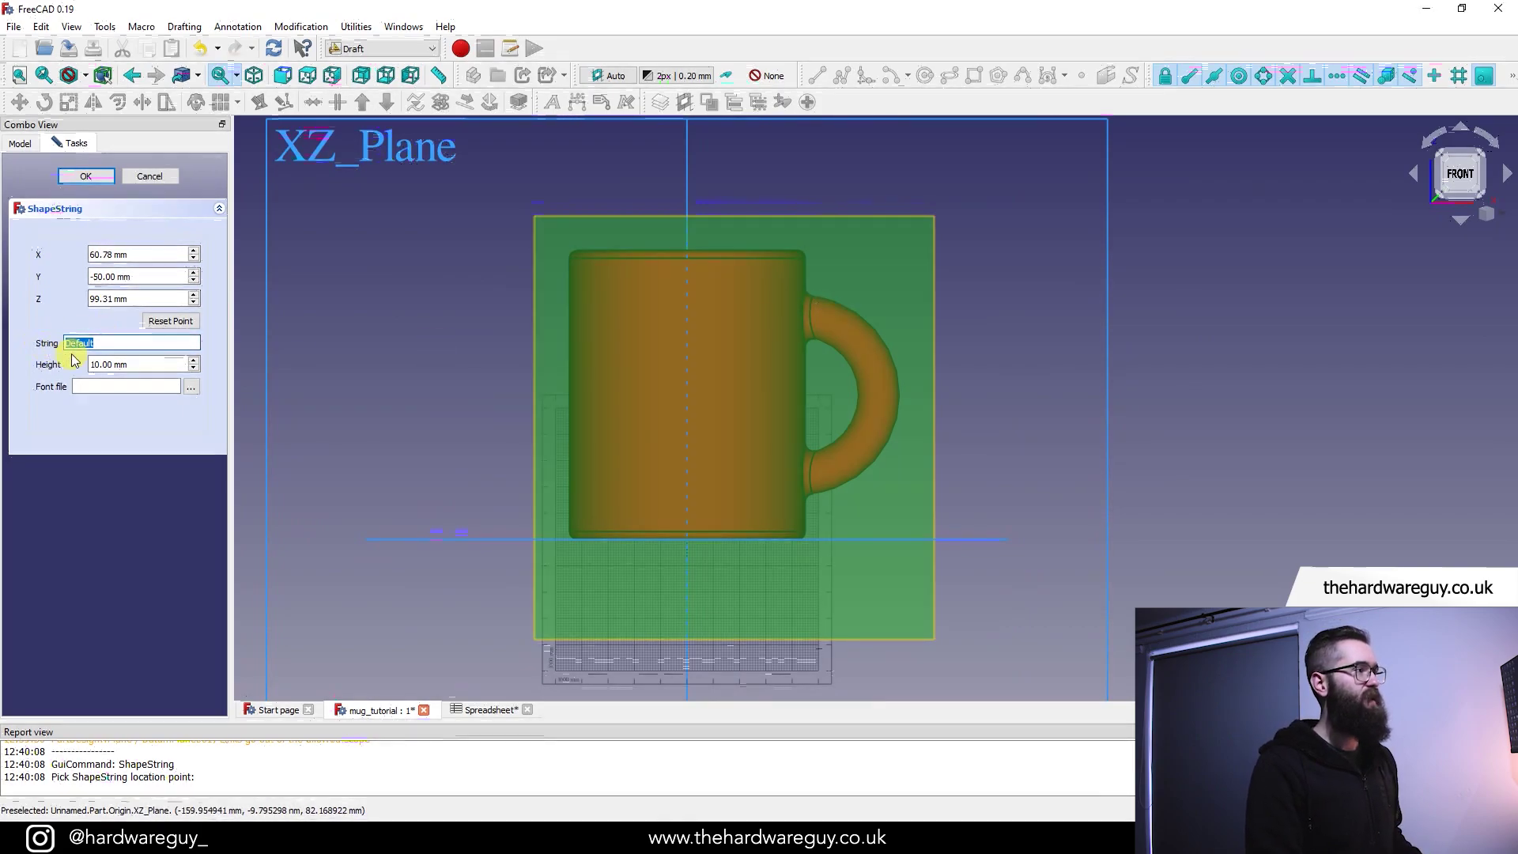
{"action": "type", "text": "G"}
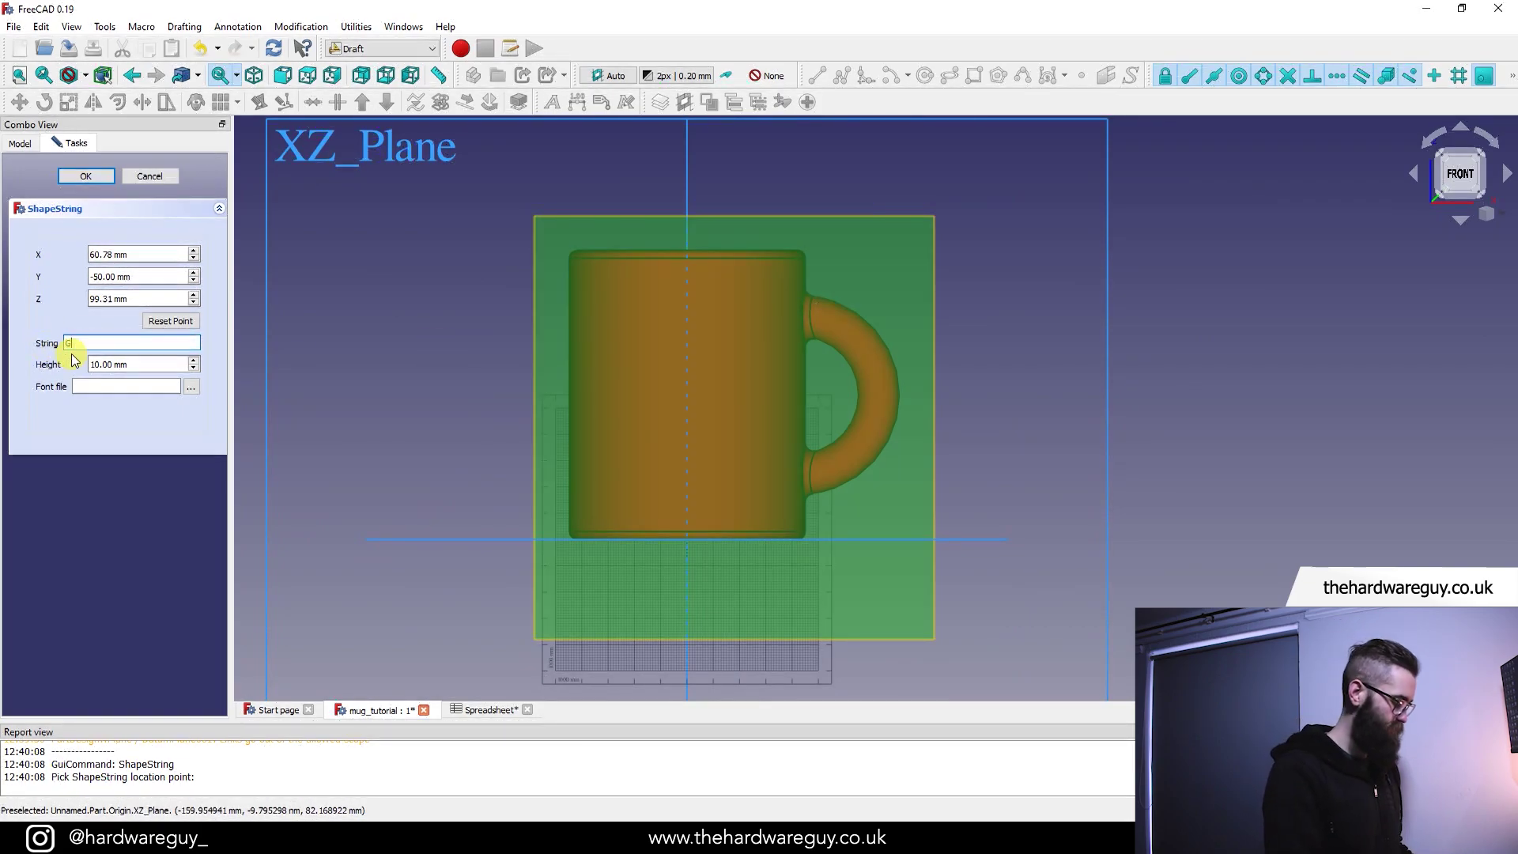
{"action": "type", "text": "areth"}
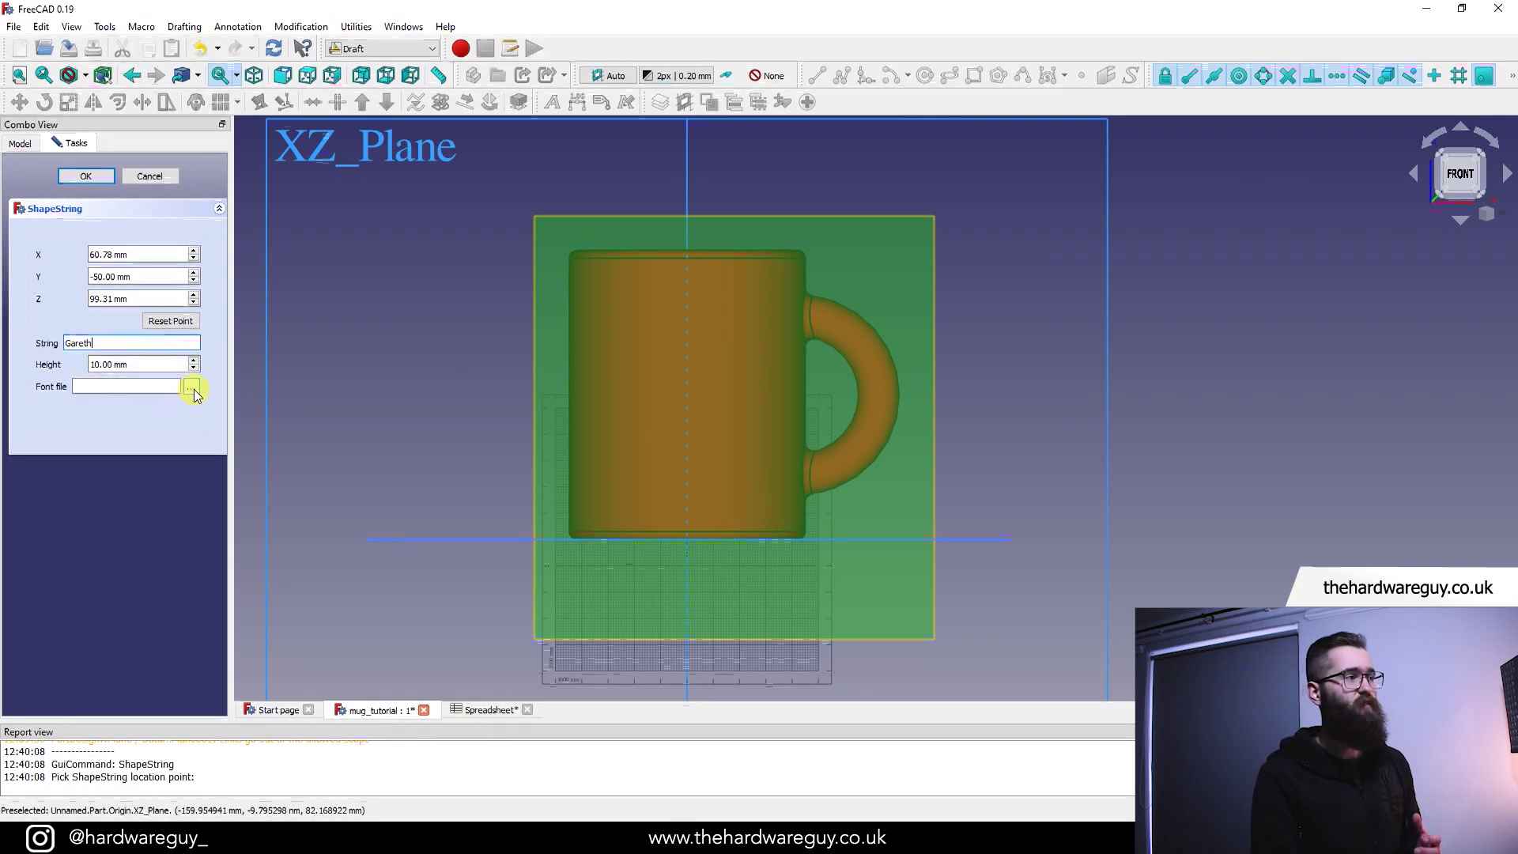
{"action": "left_click", "coordinate": [192, 387]}
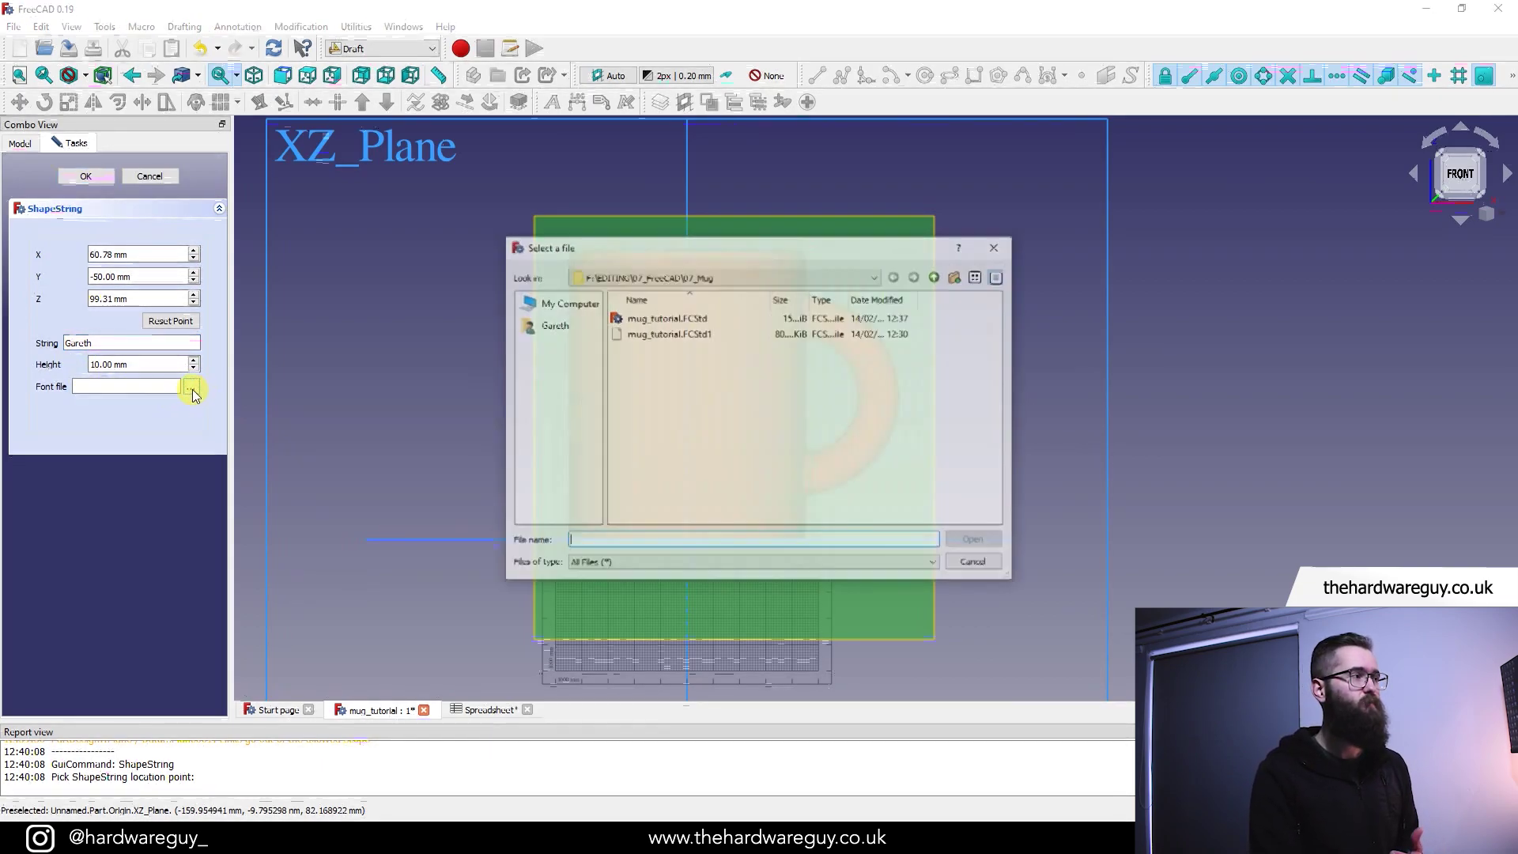
{"action": "left_click", "coordinate": [718, 430]}
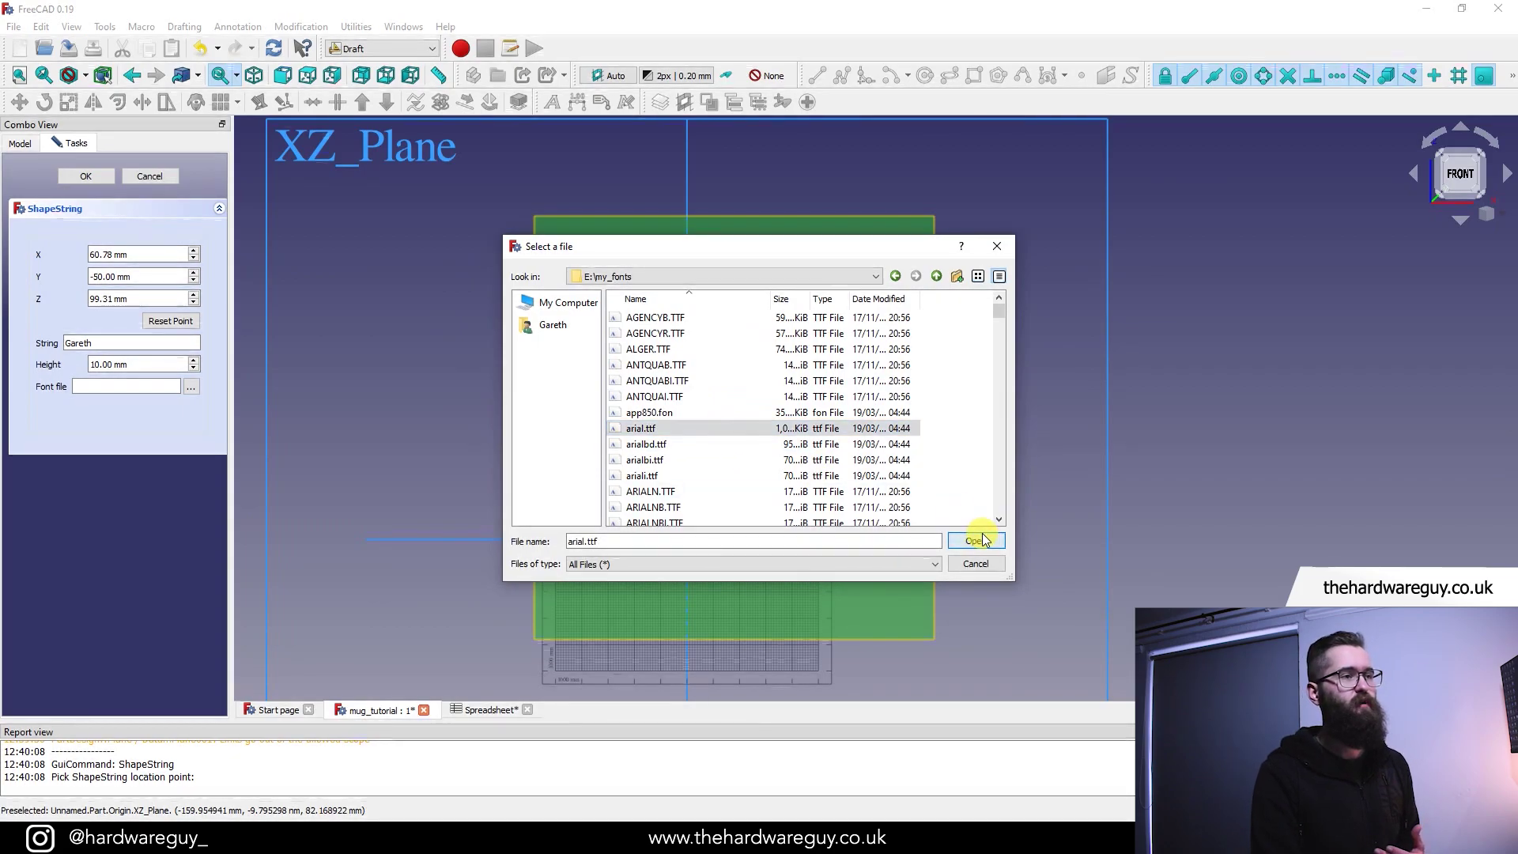
{"action": "left_click", "coordinate": [976, 541]}
{"action": "left_click", "coordinate": [95, 176]}
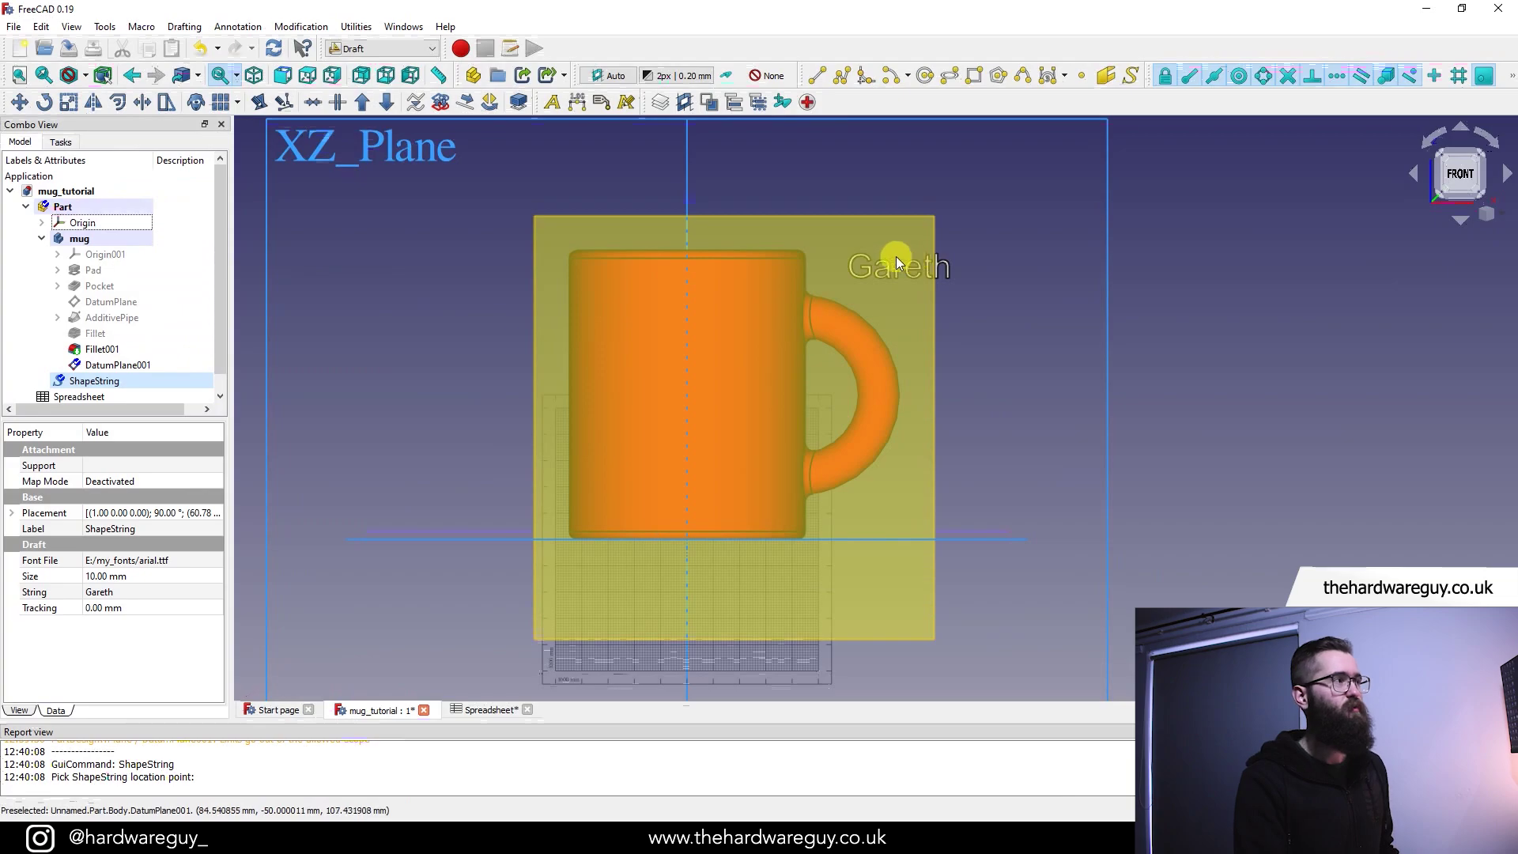
- Hide the Part's origin planes and the offset datum plane in front of the mug
{"action": "scroll", "coordinate": [586, 307], "scroll_direction": "down", "scroll_amount": 2}
{"action": "left_click_drag", "start_coordinate": [225, 420], "coordinate": [200, 478]}
{"action": "left_click", "coordinate": [107, 226]}
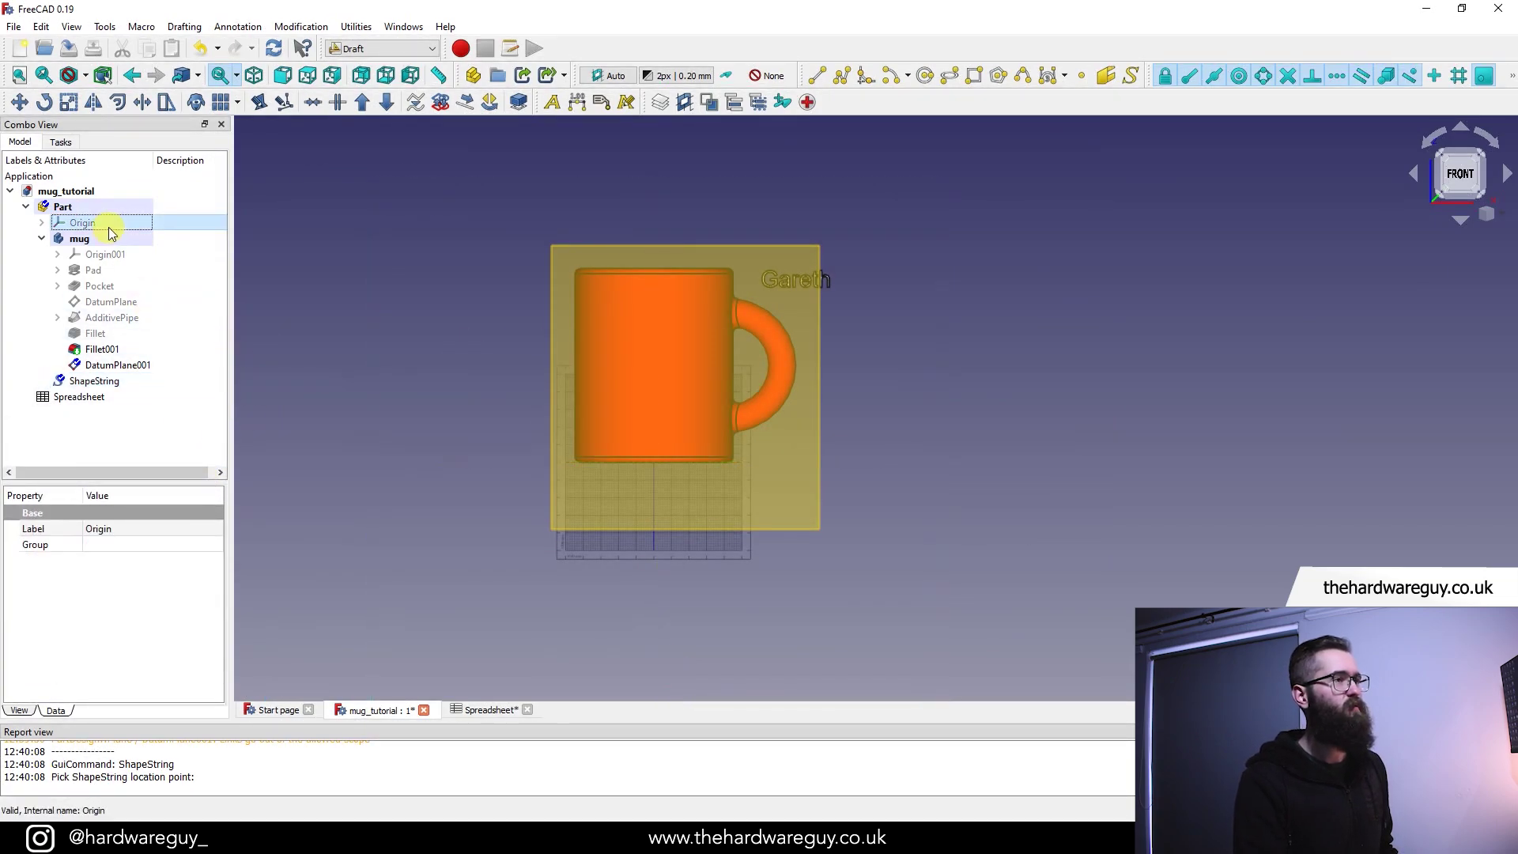
{"action": "left_click", "coordinate": [132, 366]}
{"action": "key", "text": "space"}
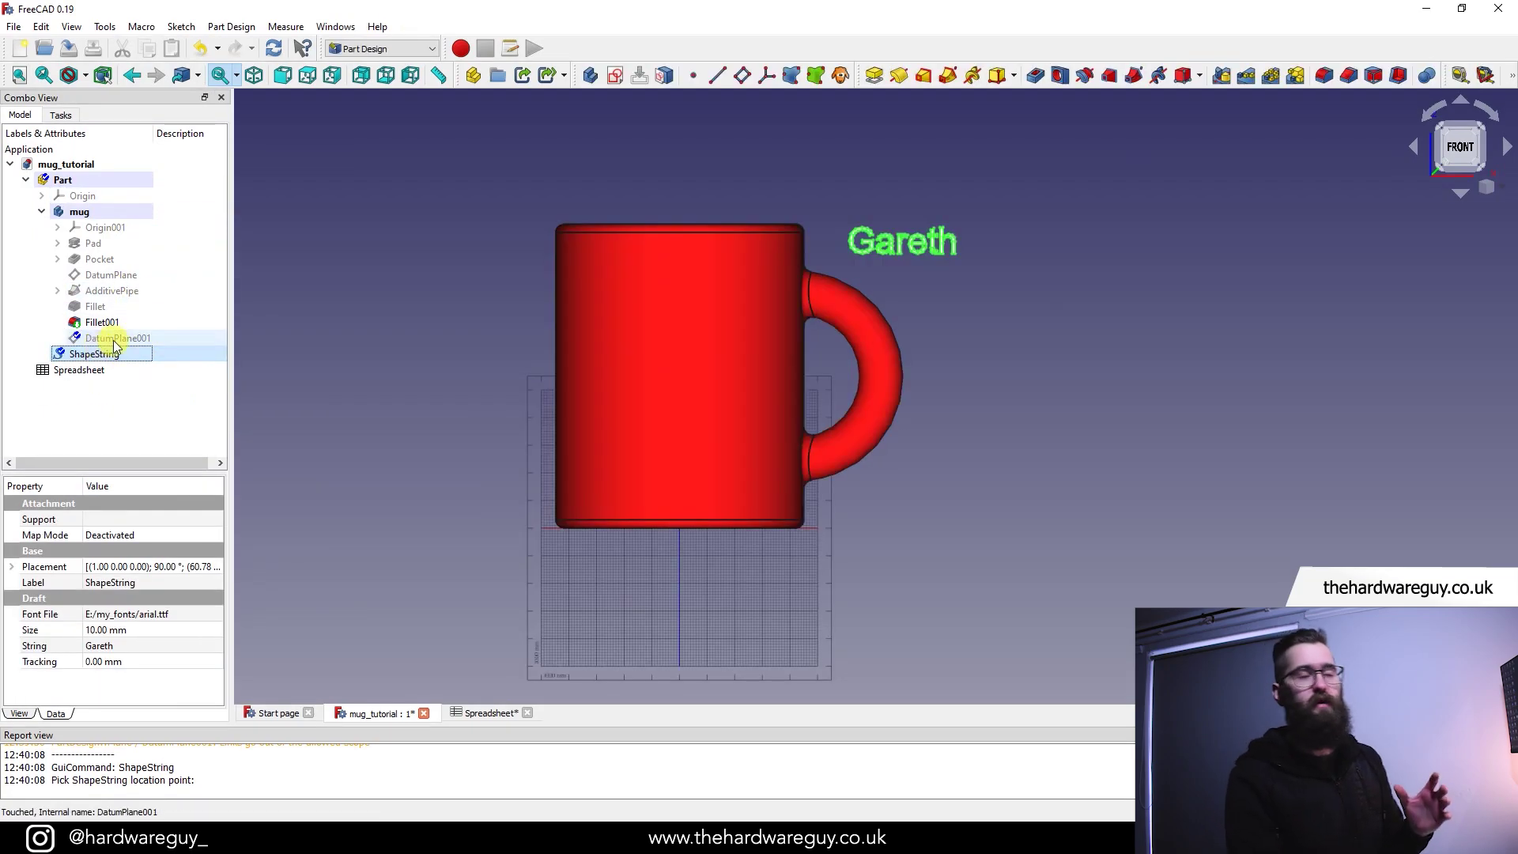
- Set the name ShapeString's text size to 20 mm
{"action": "left_click", "coordinate": [102, 355]}
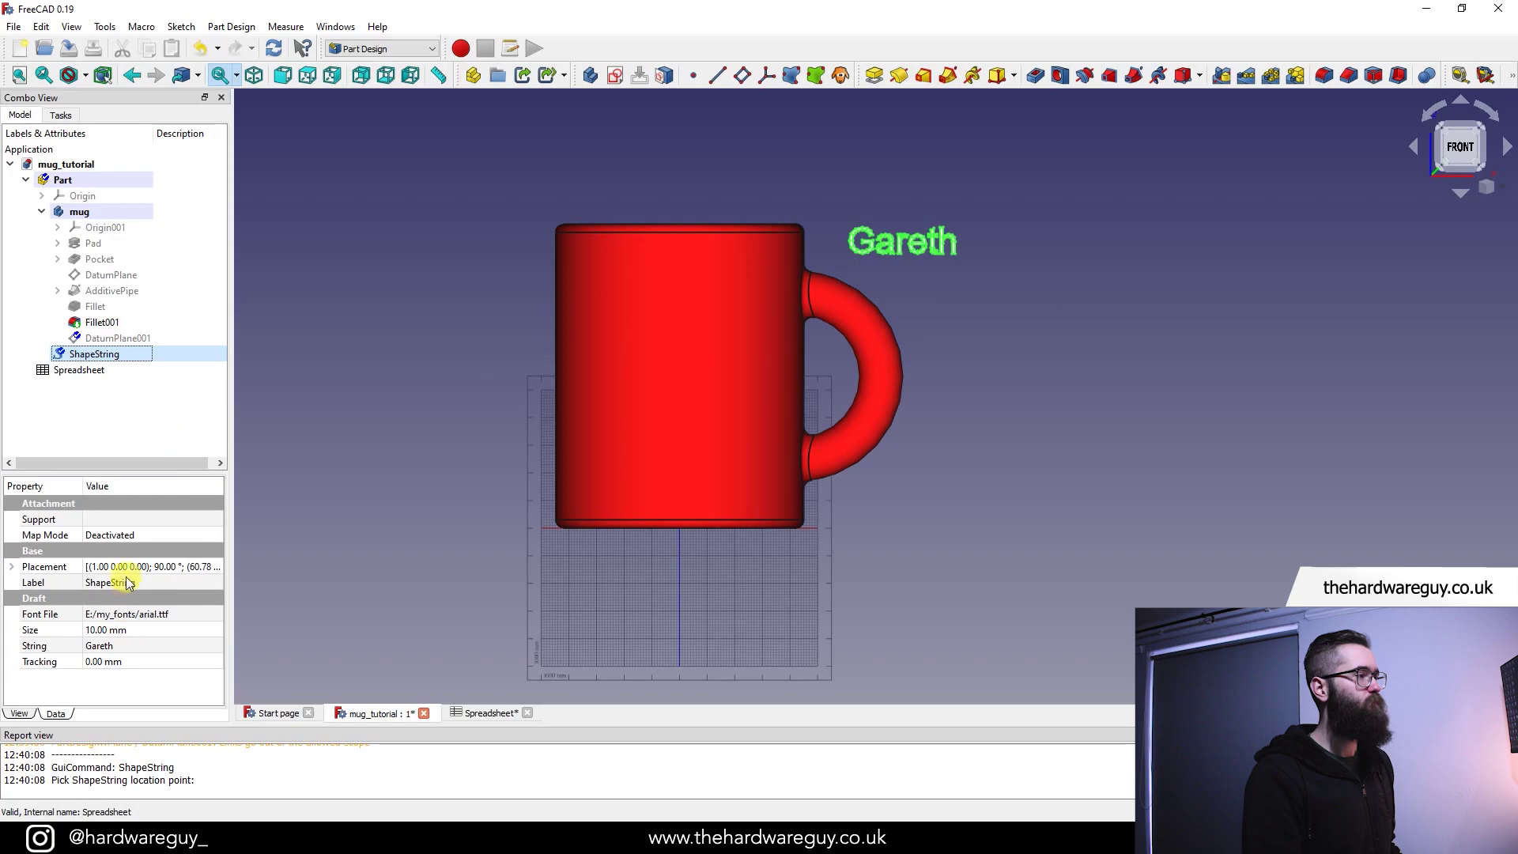
{"action": "left_click", "coordinate": [11, 567]}
{"action": "left_click", "coordinate": [28, 614]}
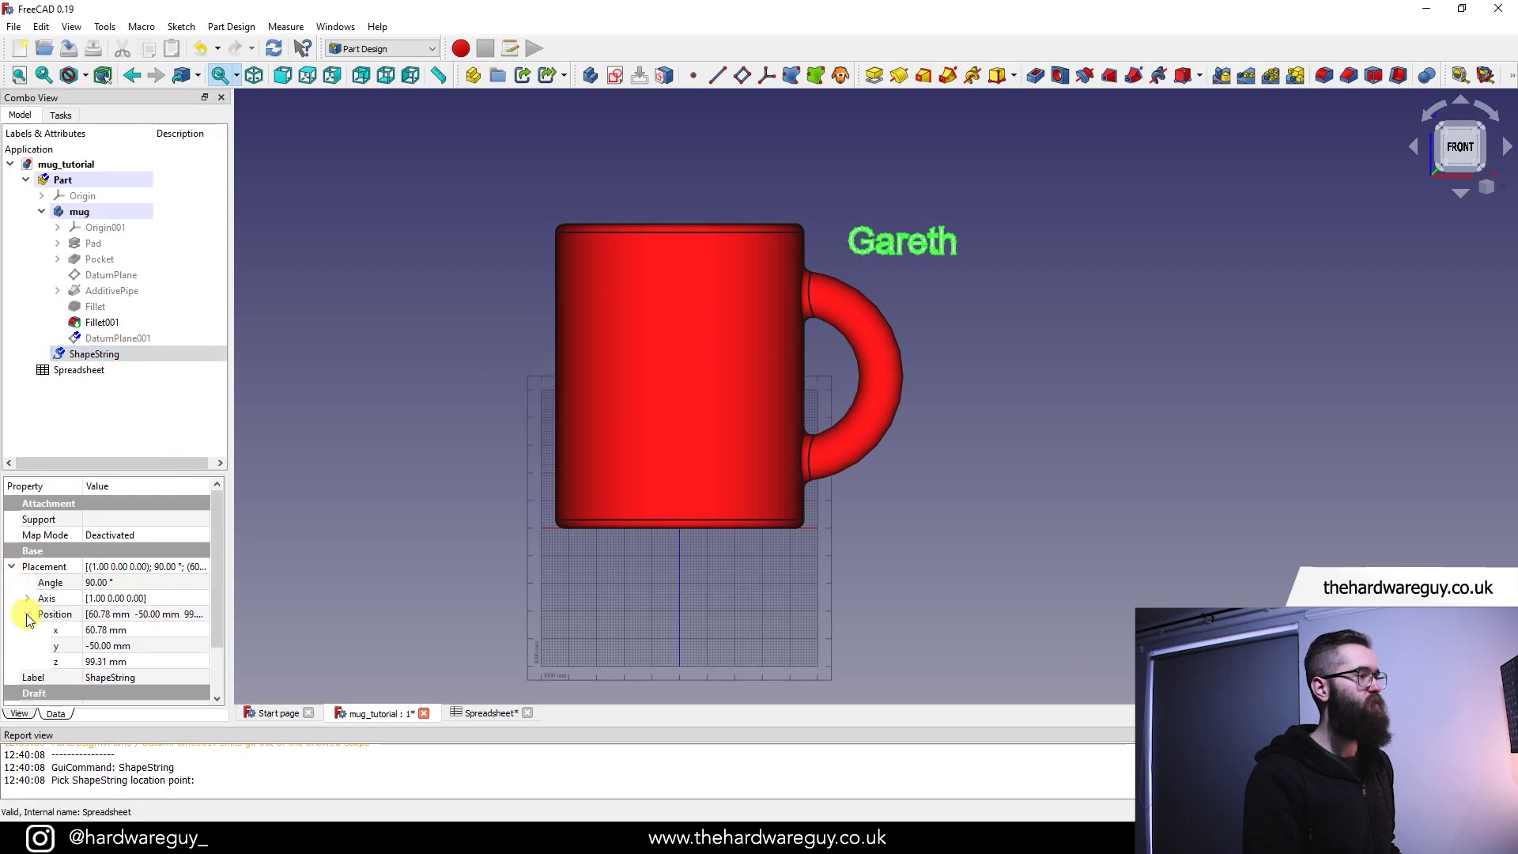
{"action": "scroll", "coordinate": [95, 609], "scroll_direction": "down", "scroll_amount": 2}
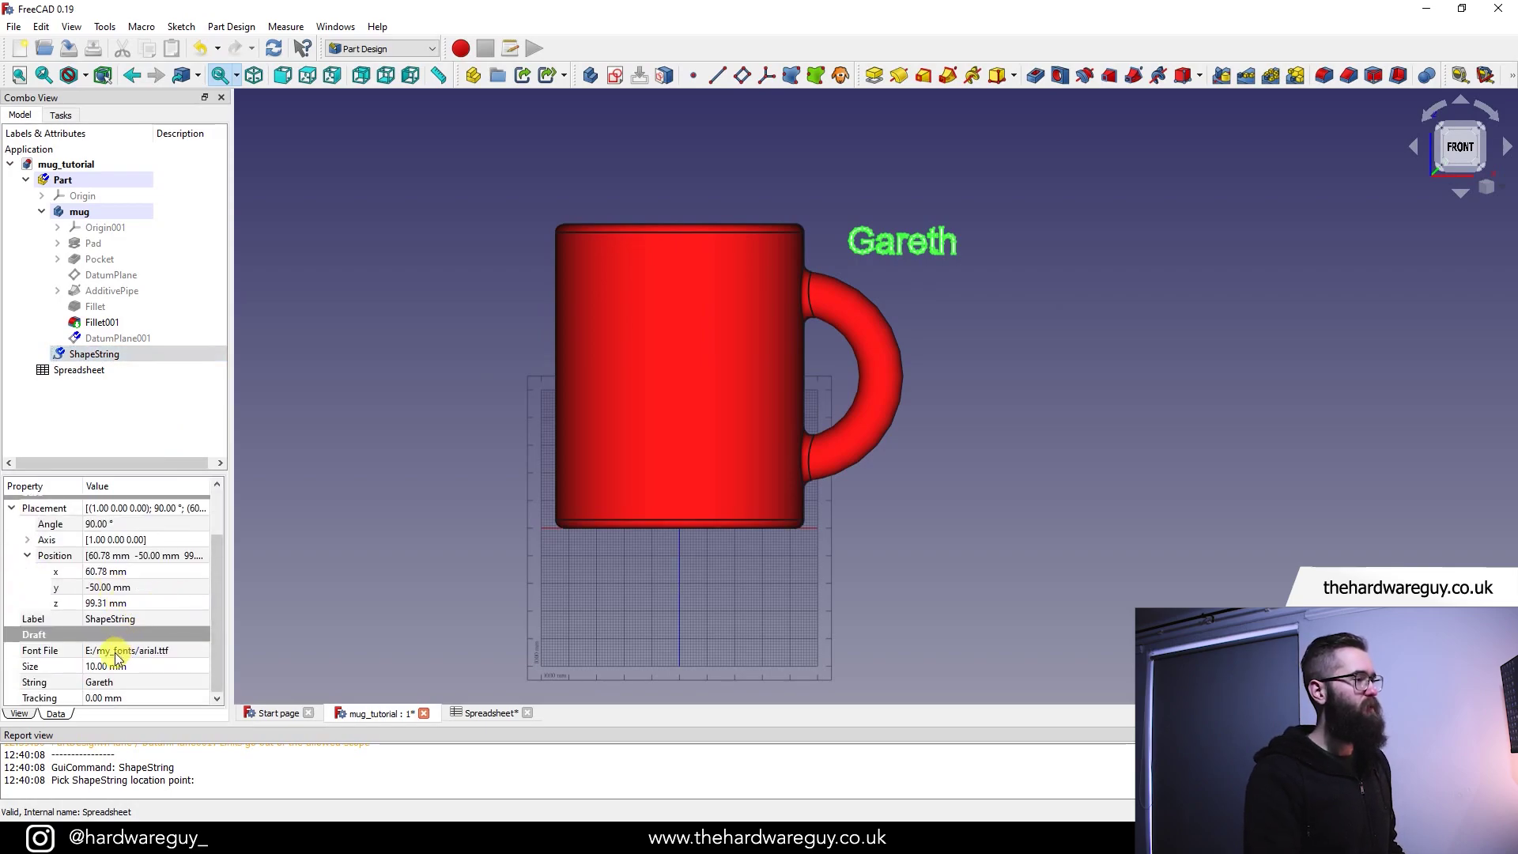
{"action": "left_click", "coordinate": [118, 666]}
{"action": "left_click", "coordinate": [132, 669]}
{"action": "type", "text": "20"}
{"action": "key", "text": "Tab"}
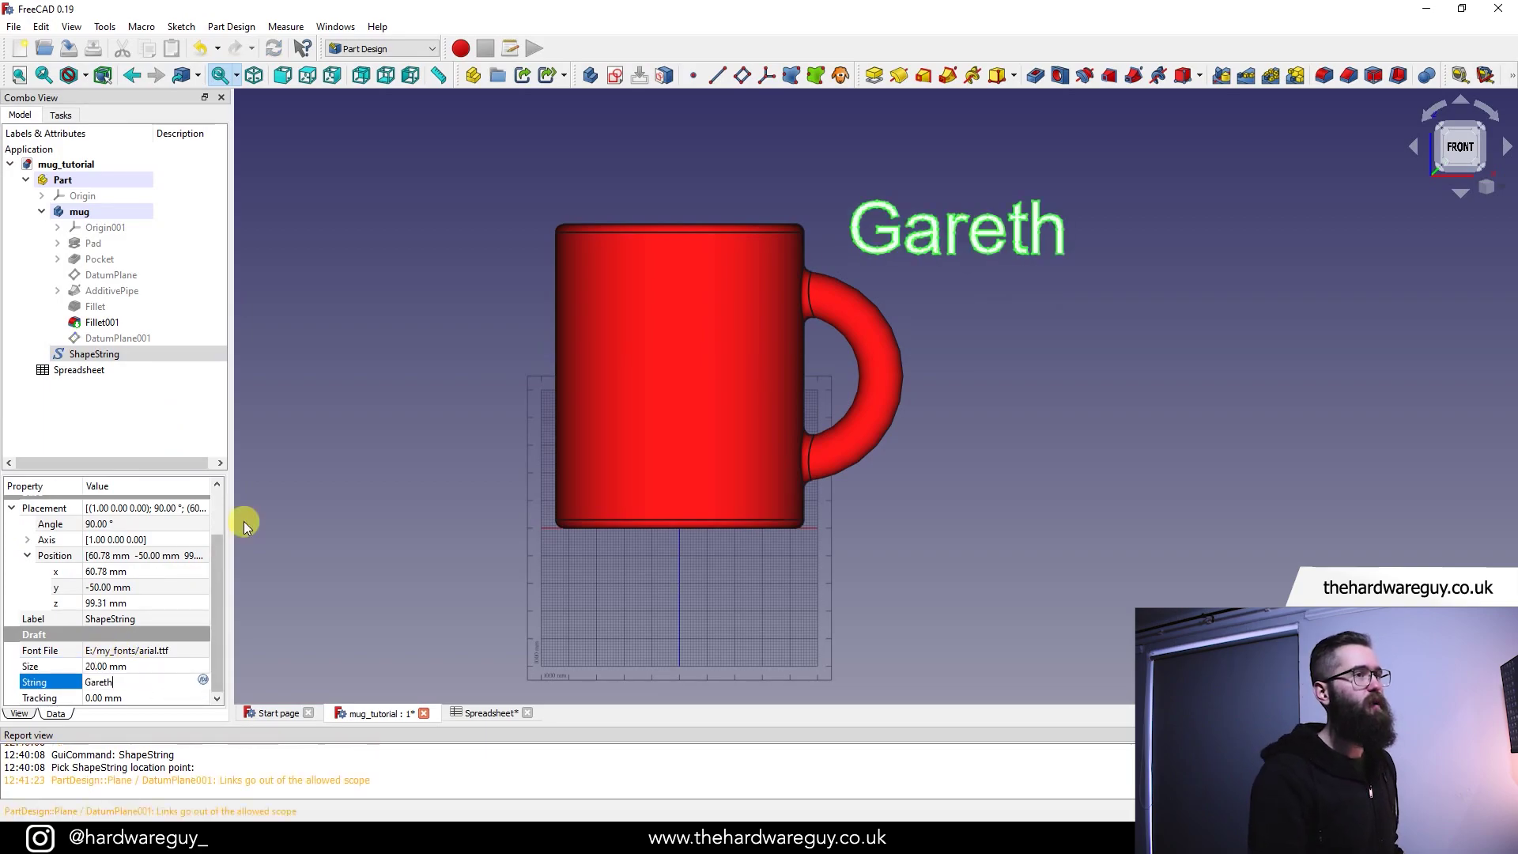
- Shift the name text in front of the mug by setting its position to X -41 mm and Y -51 mm
{"action": "left_click", "coordinate": [127, 587]}
{"action": "left_click", "coordinate": [203, 593]}
{"action": "left_click", "coordinate": [148, 571]}
{"action": "left_click", "coordinate": [204, 578]}
{"action": "left_click", "coordinate": [203, 577]}
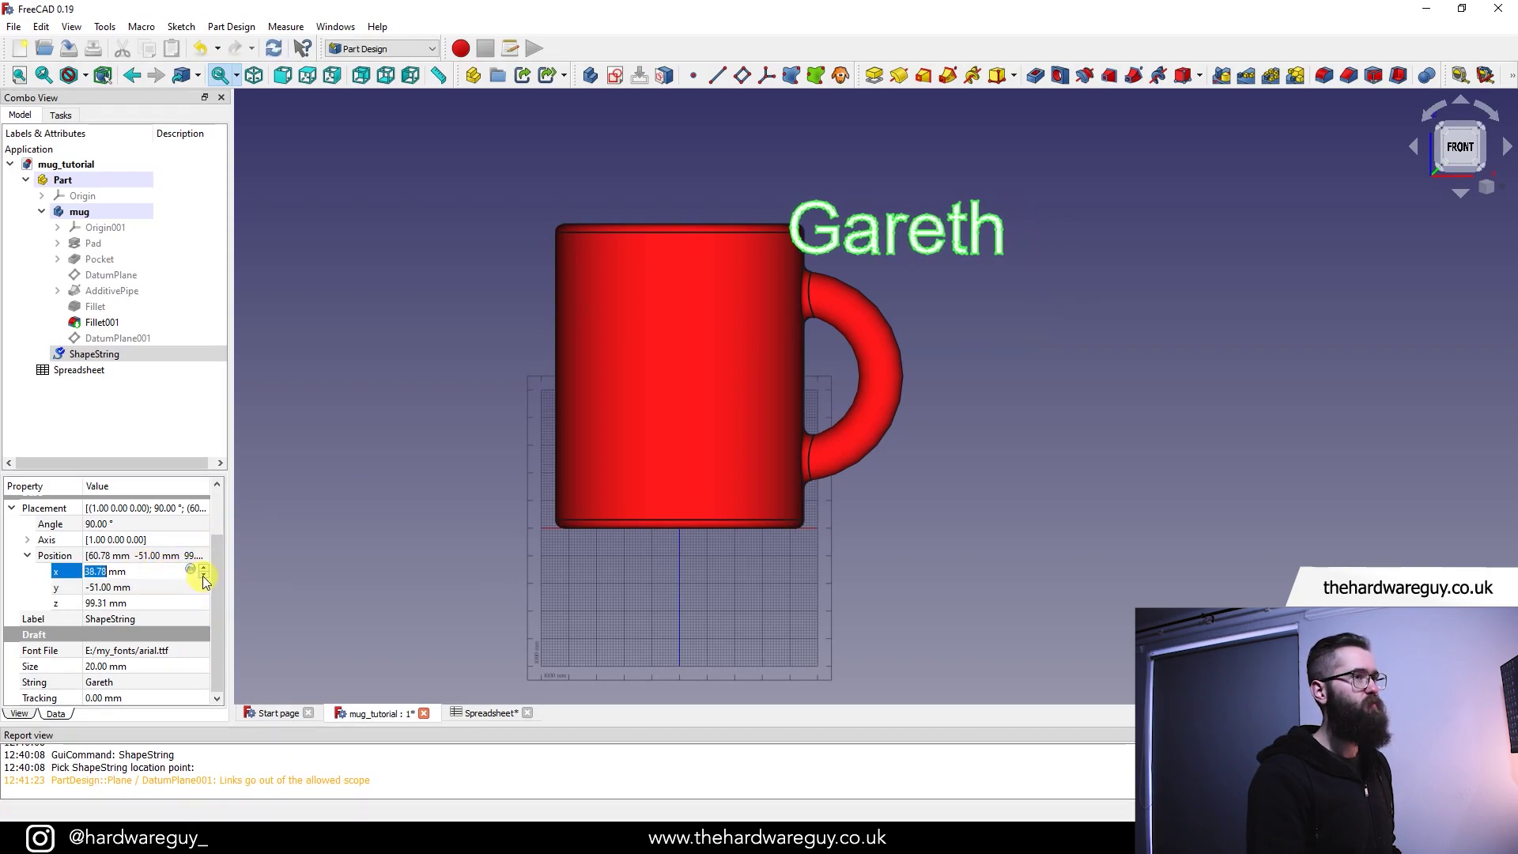
{"action": "type", "text": "0"}
{"action": "left_click", "coordinate": [203, 578]}
{"action": "left_click", "coordinate": [203, 578]}
{"action": "left_click", "coordinate": [203, 577]}
{"action": "left_click", "coordinate": [203, 578]}
{"action": "left_click_drag", "start_coordinate": [203, 577], "coordinate": [203, 578]}
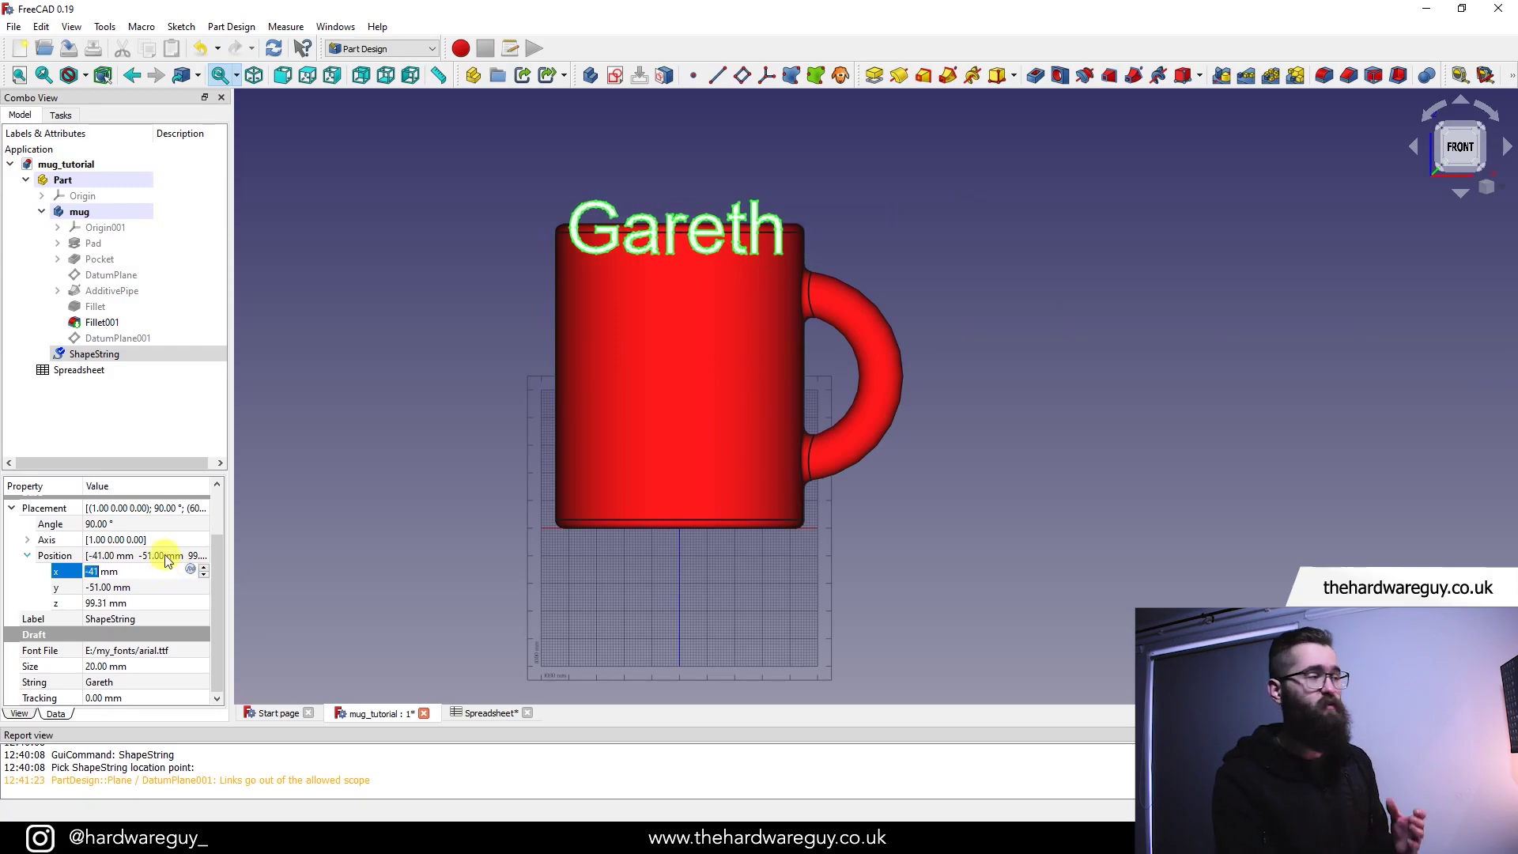
- Centre the name text on the mug's front by setting its position to X -39 mm and Z 49 mm
{"action": "left_click", "coordinate": [206, 605]}
{"action": "type", "text": "50"}
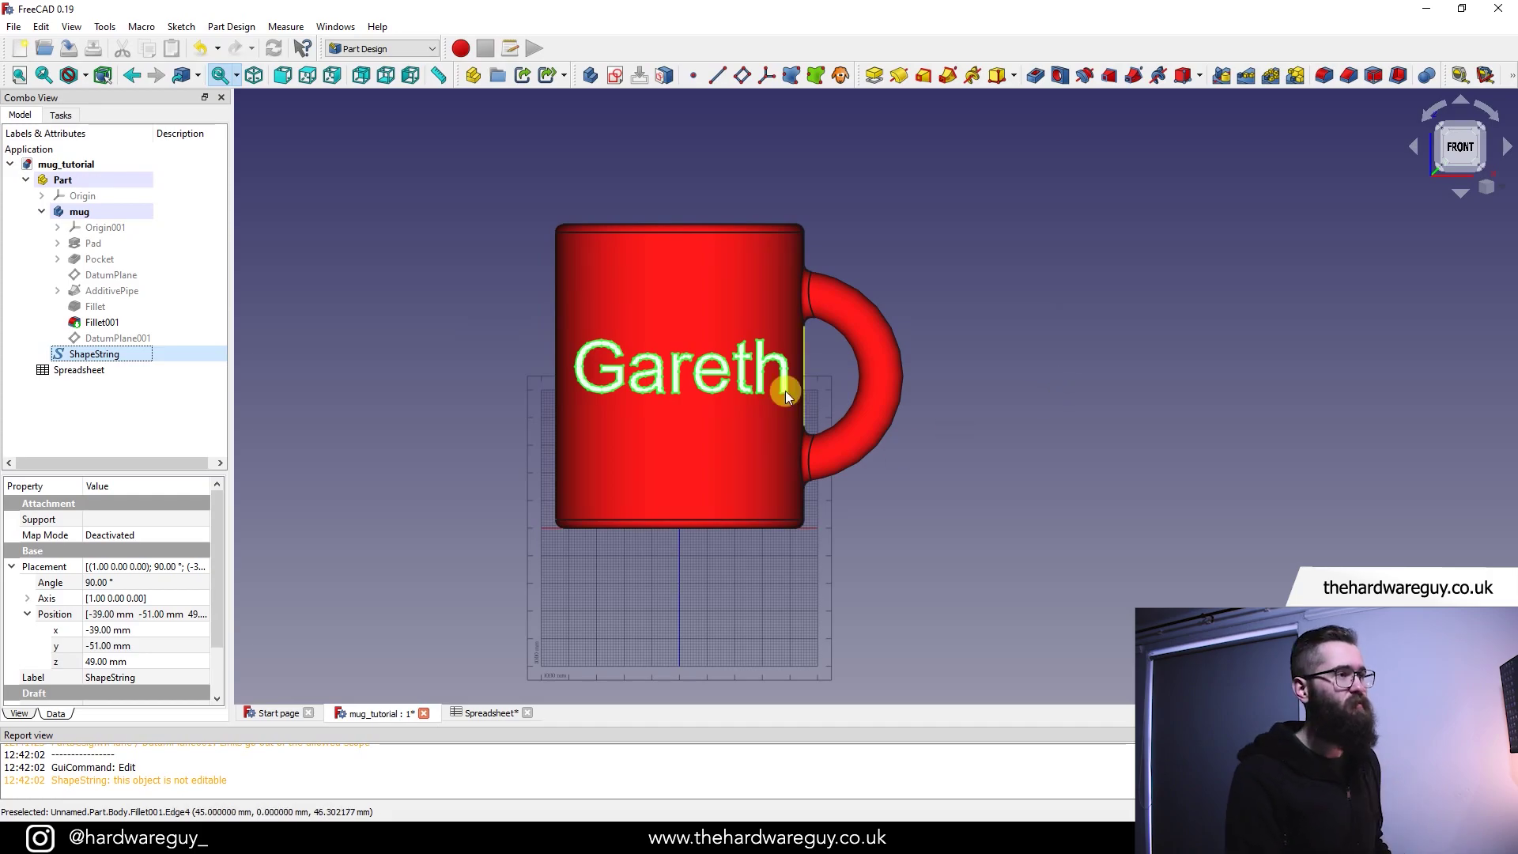
{"action": "scroll", "coordinate": [107, 646], "scroll_direction": "down", "scroll_amount": 1}
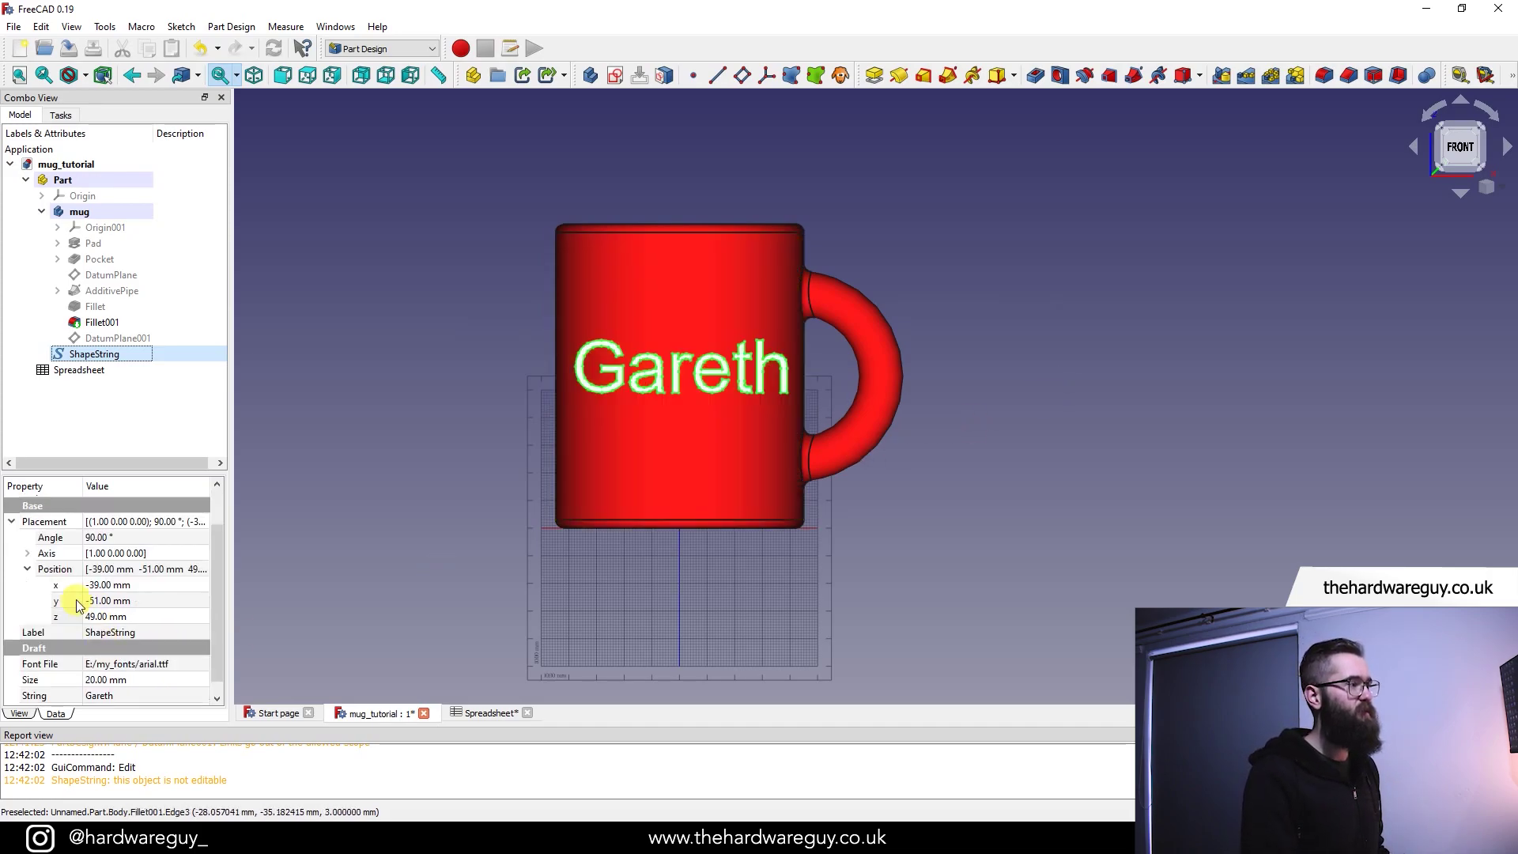
{"action": "left_click", "coordinate": [28, 571]}
{"action": "left_click", "coordinate": [28, 602]}
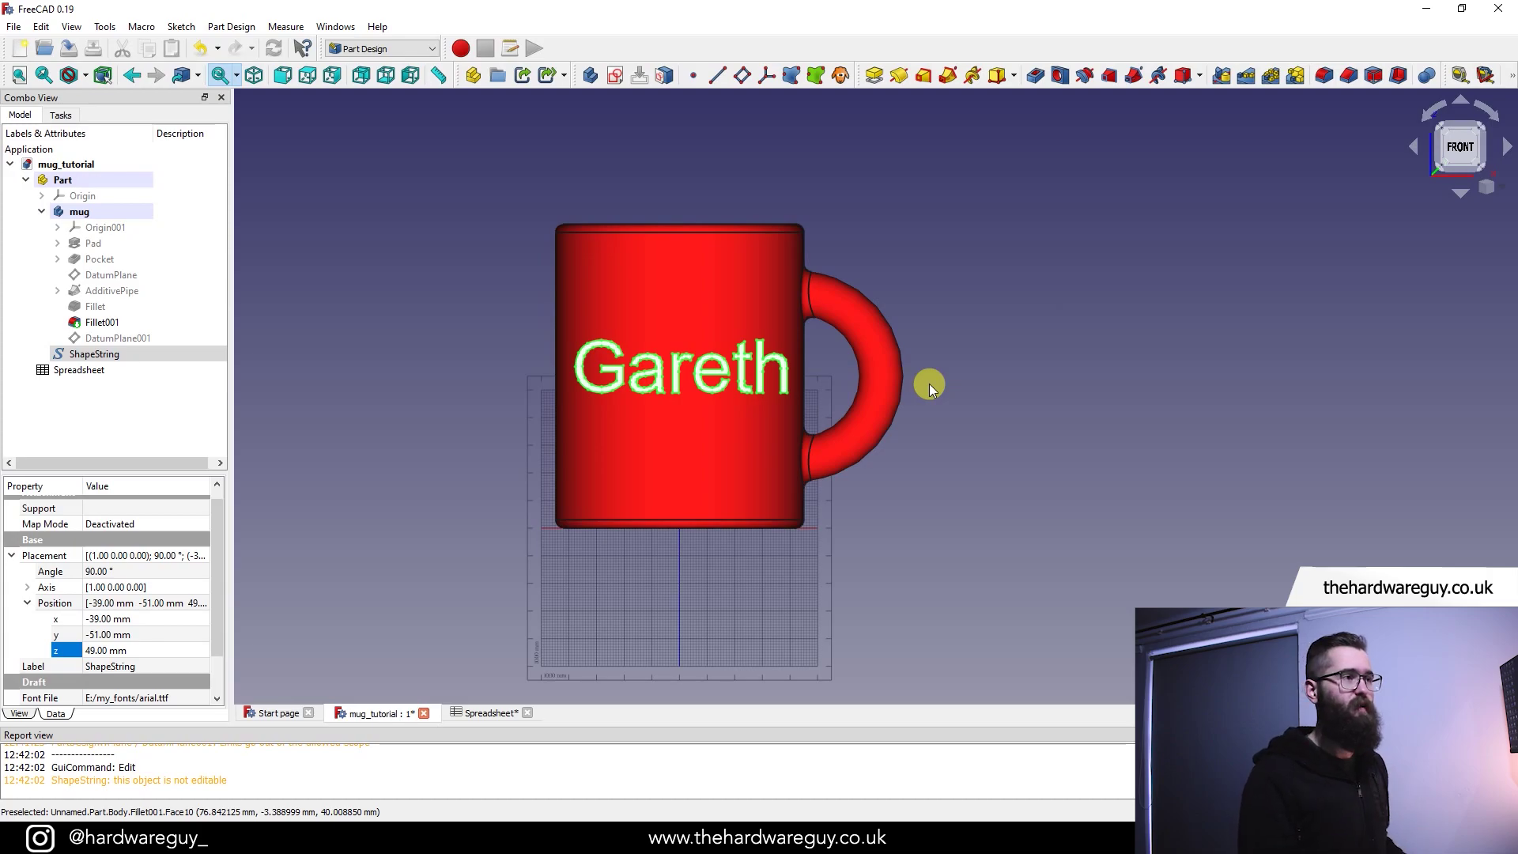
{"action": "middle_click_drag", "start_coordinate": [956, 336], "coordinate": [871, 390]}
{"action": "key", "text": "1"}
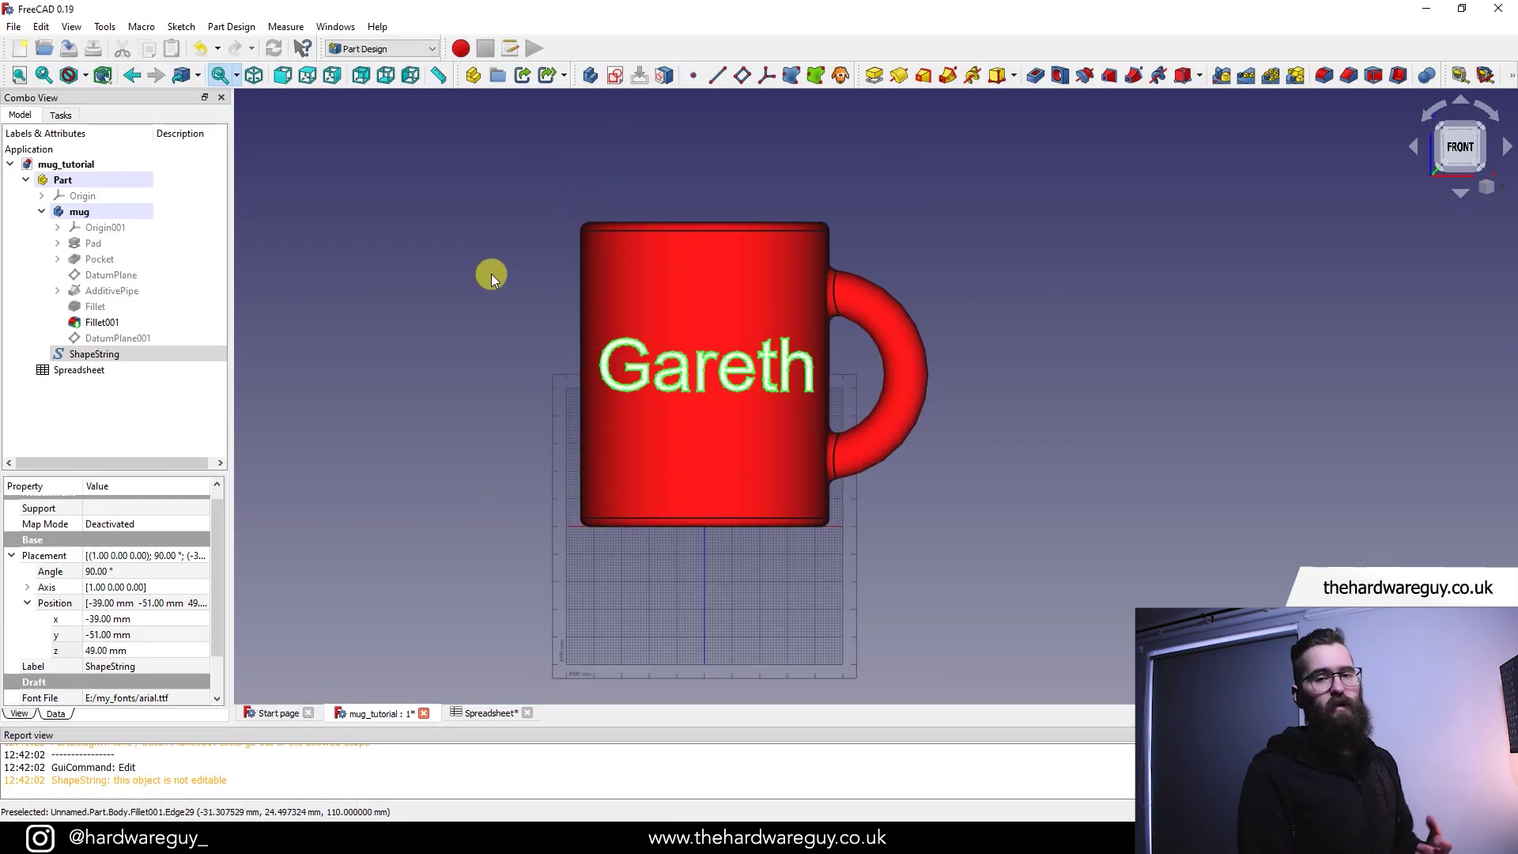
- Switch to the Draft workbench and downgrade the name ShapeString into separate letter faces
{"action": "left_click", "coordinate": [406, 49]}
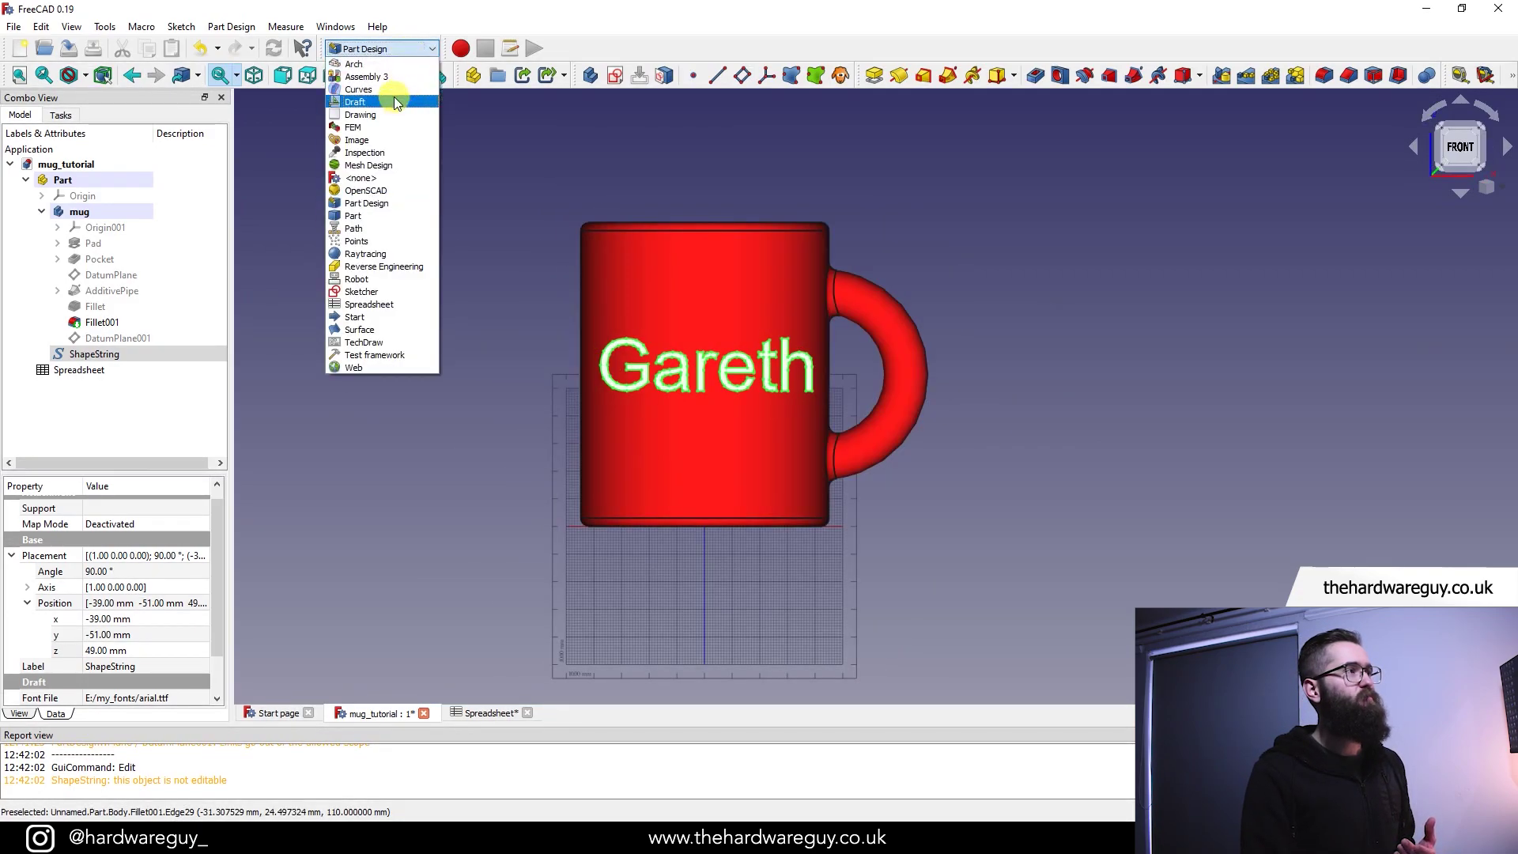
{"action": "left_click", "coordinate": [393, 95]}
{"action": "left_click", "coordinate": [122, 379]}
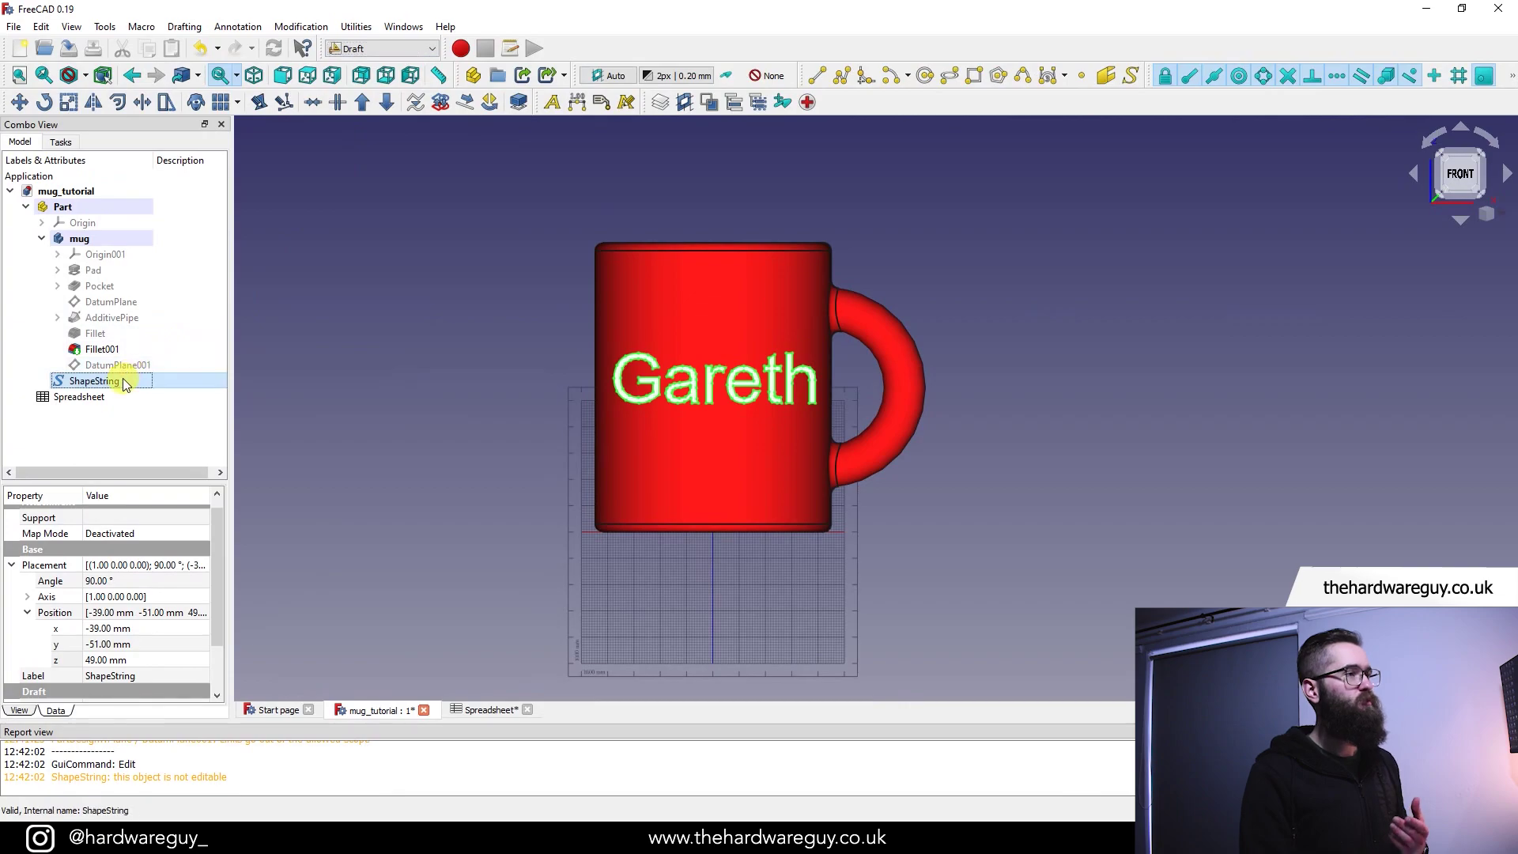
{"action": "left_click", "coordinate": [387, 101]}
{"action": "scroll", "coordinate": [122, 363], "scroll_direction": "down", "scroll_amount": 1}
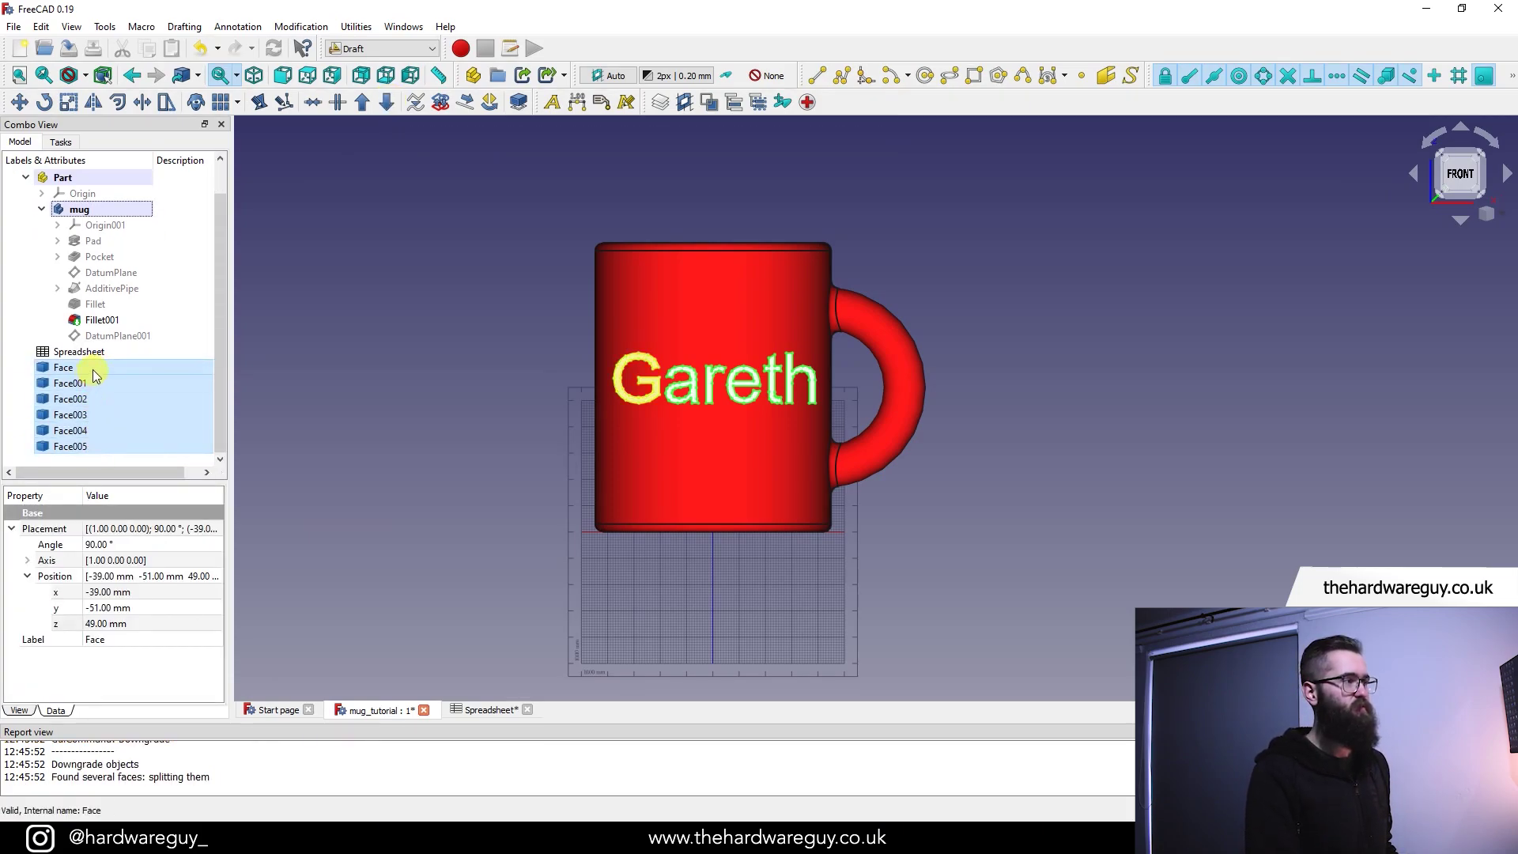
{"action": "left_click", "coordinate": [91, 368]}
- Switch to the Part workbench and make a union of all six letter faces, accepting the use of non-solids
{"action": "left_click", "coordinate": [379, 48]}
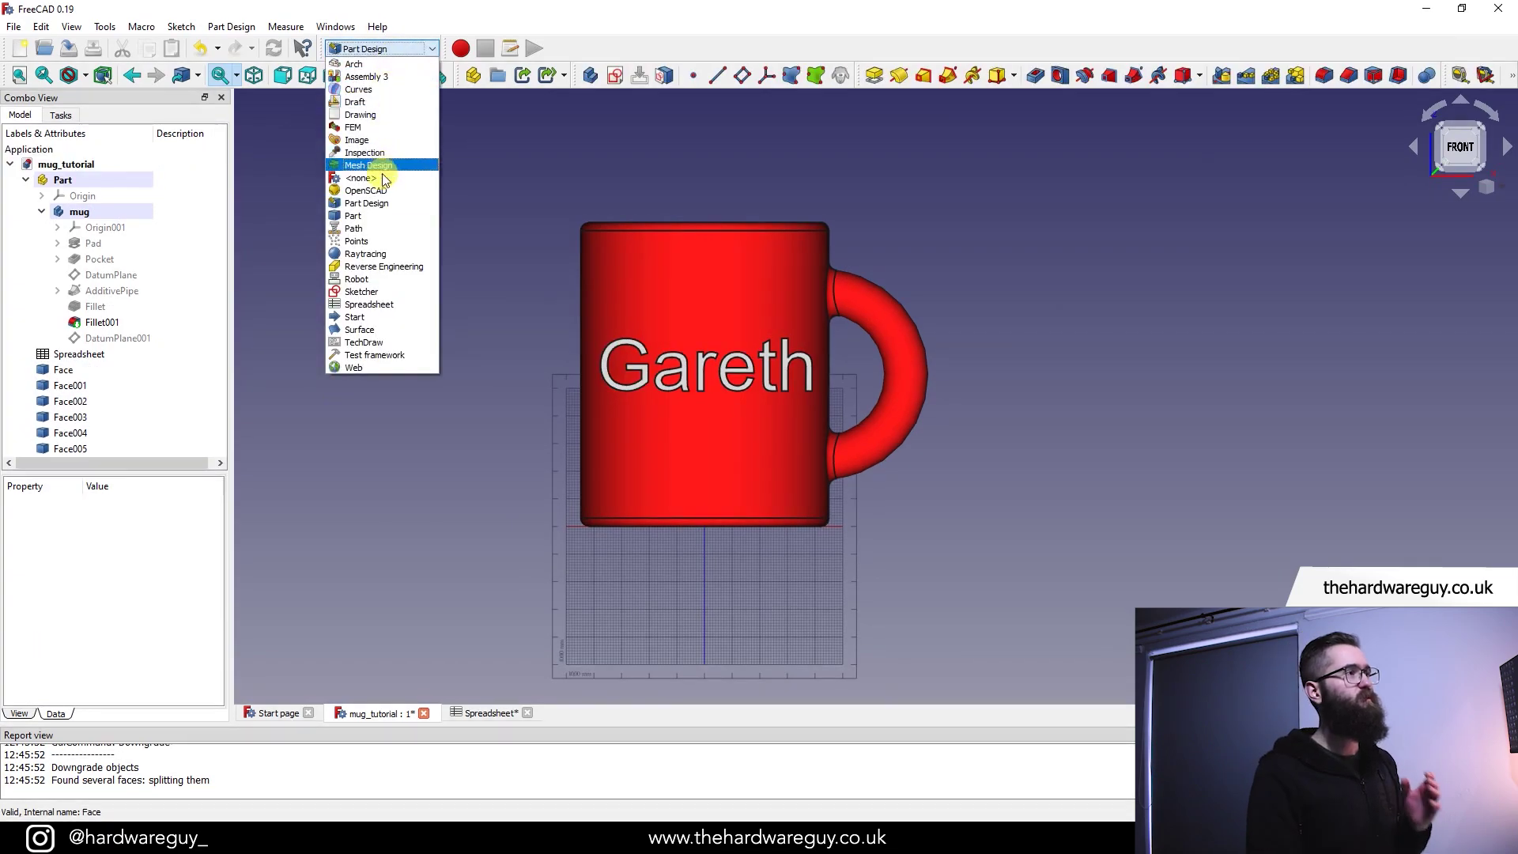
{"action": "left_click", "coordinate": [376, 213]}
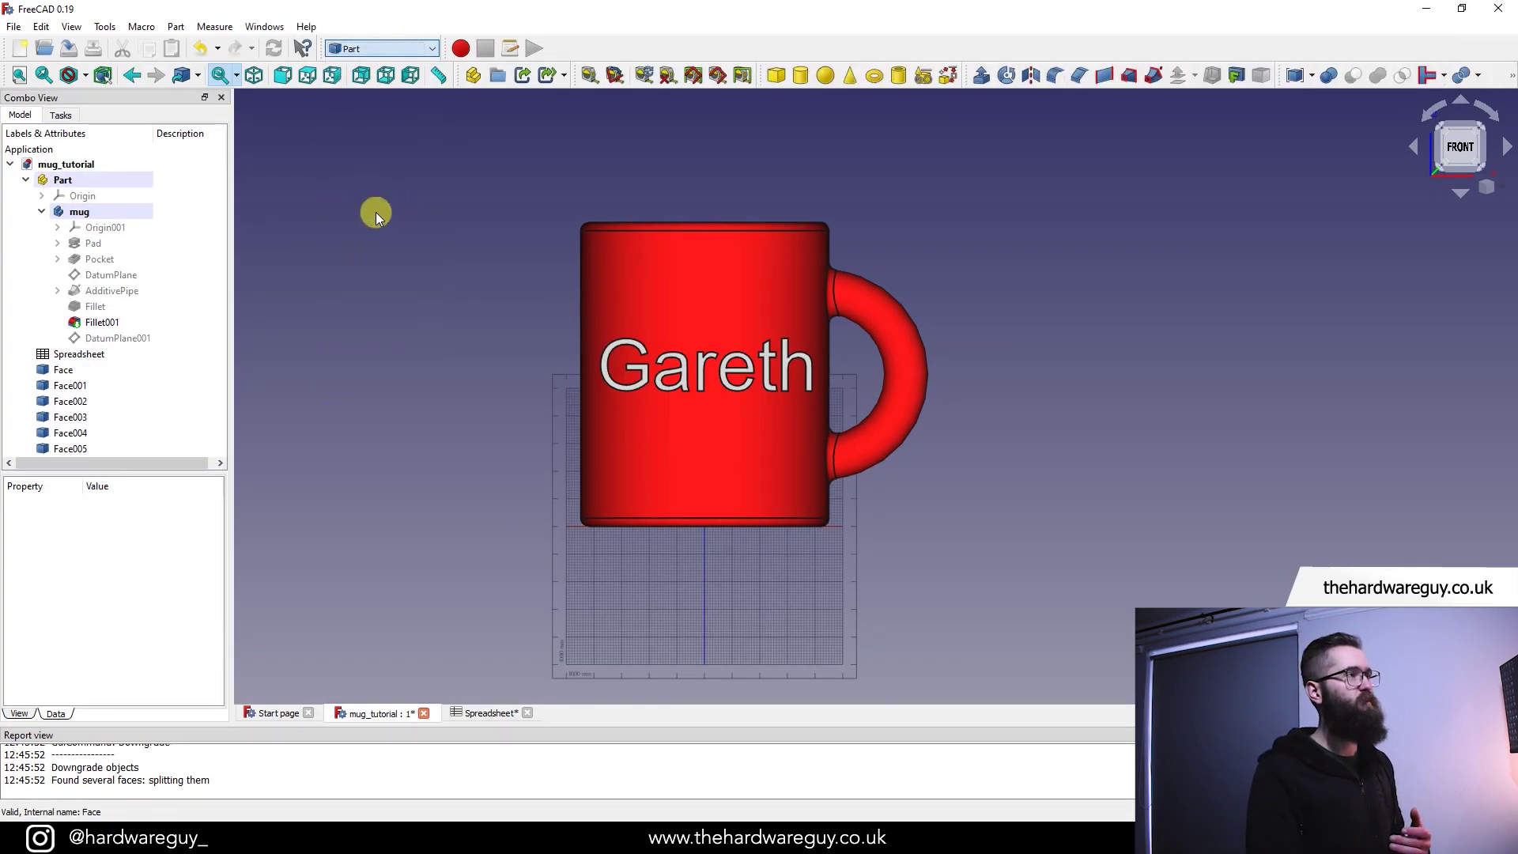
{"action": "left_click", "coordinate": [137, 372]}
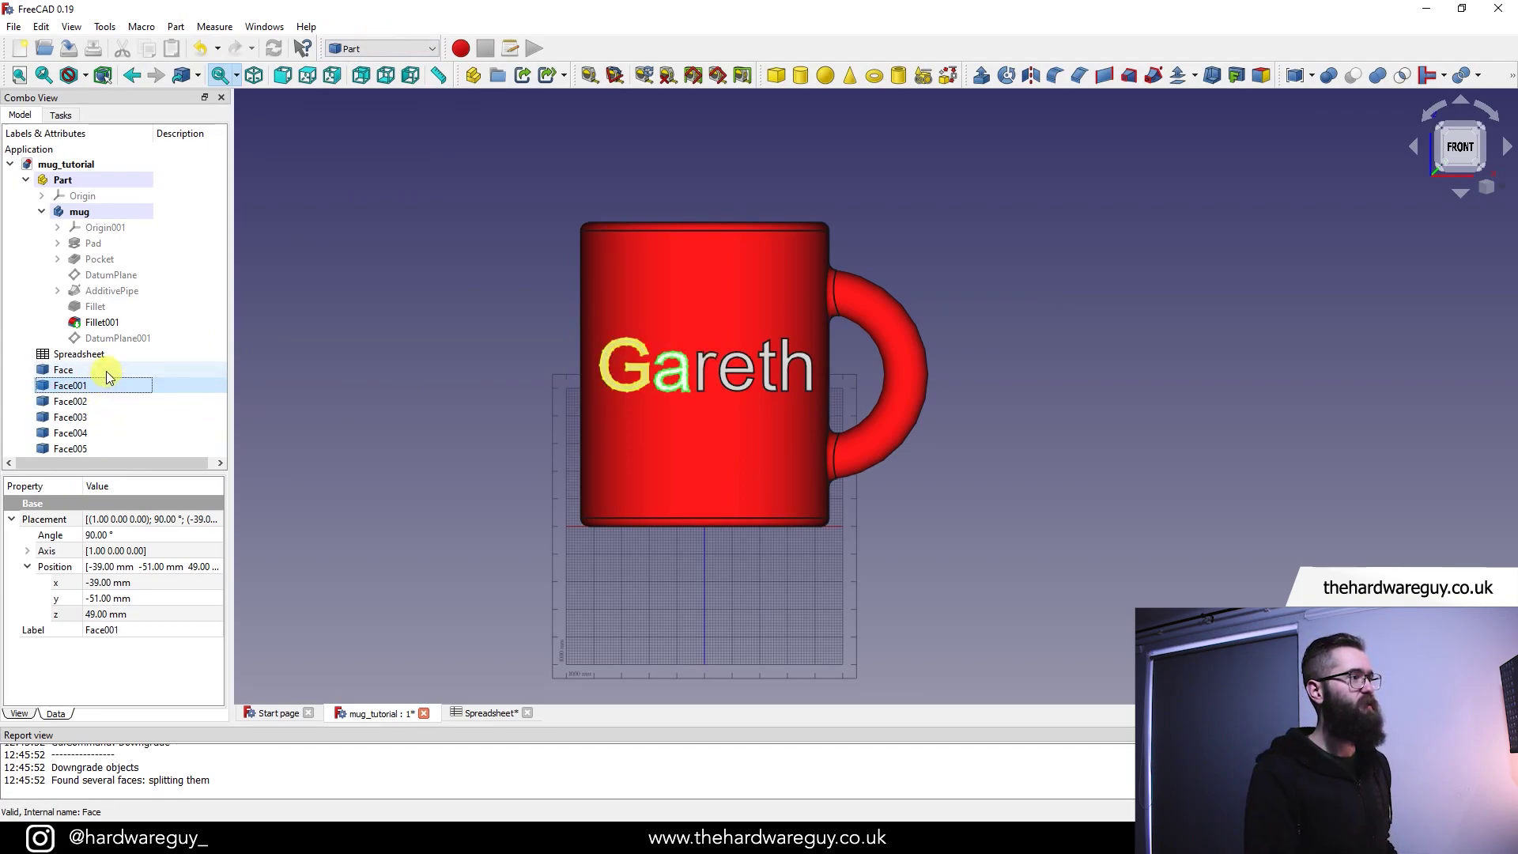
{"action": "left_click", "coordinate": [102, 445], "text": "shift"}
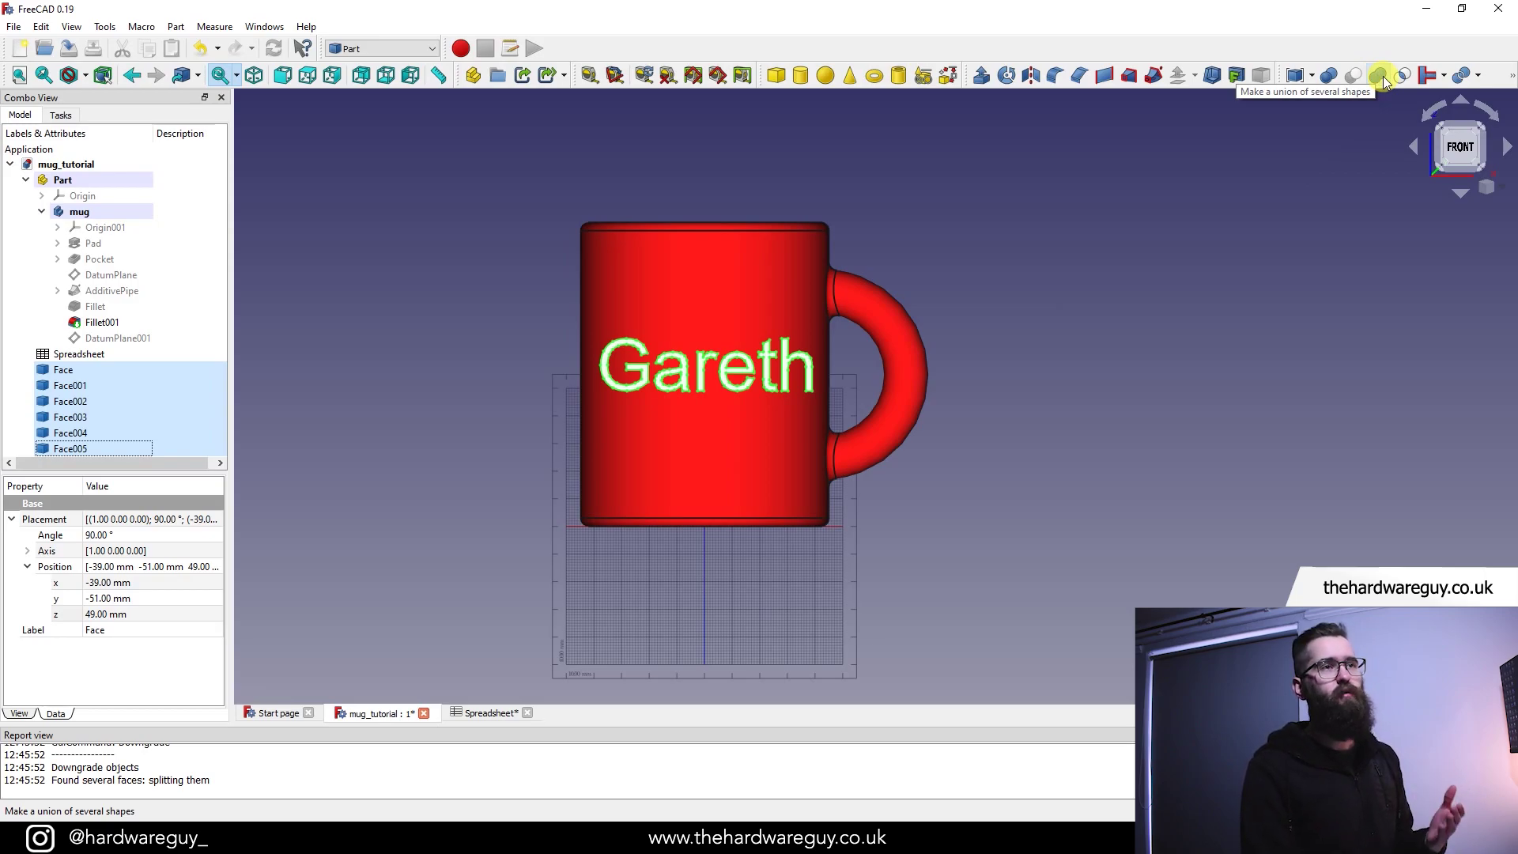
{"action": "left_click", "coordinate": [1478, 77]}
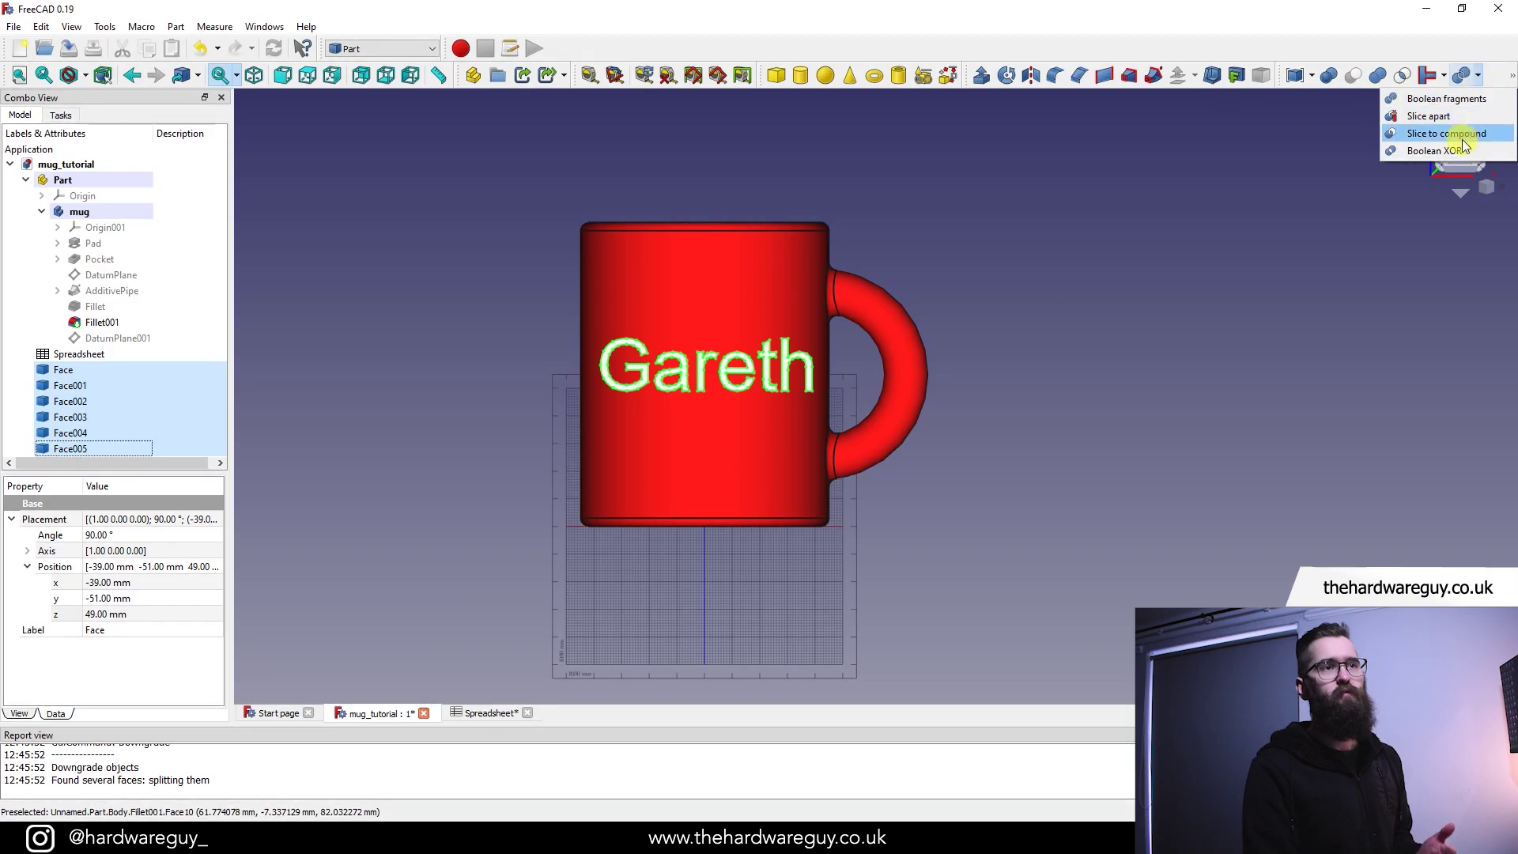
{"action": "left_click", "coordinate": [1356, 9]}
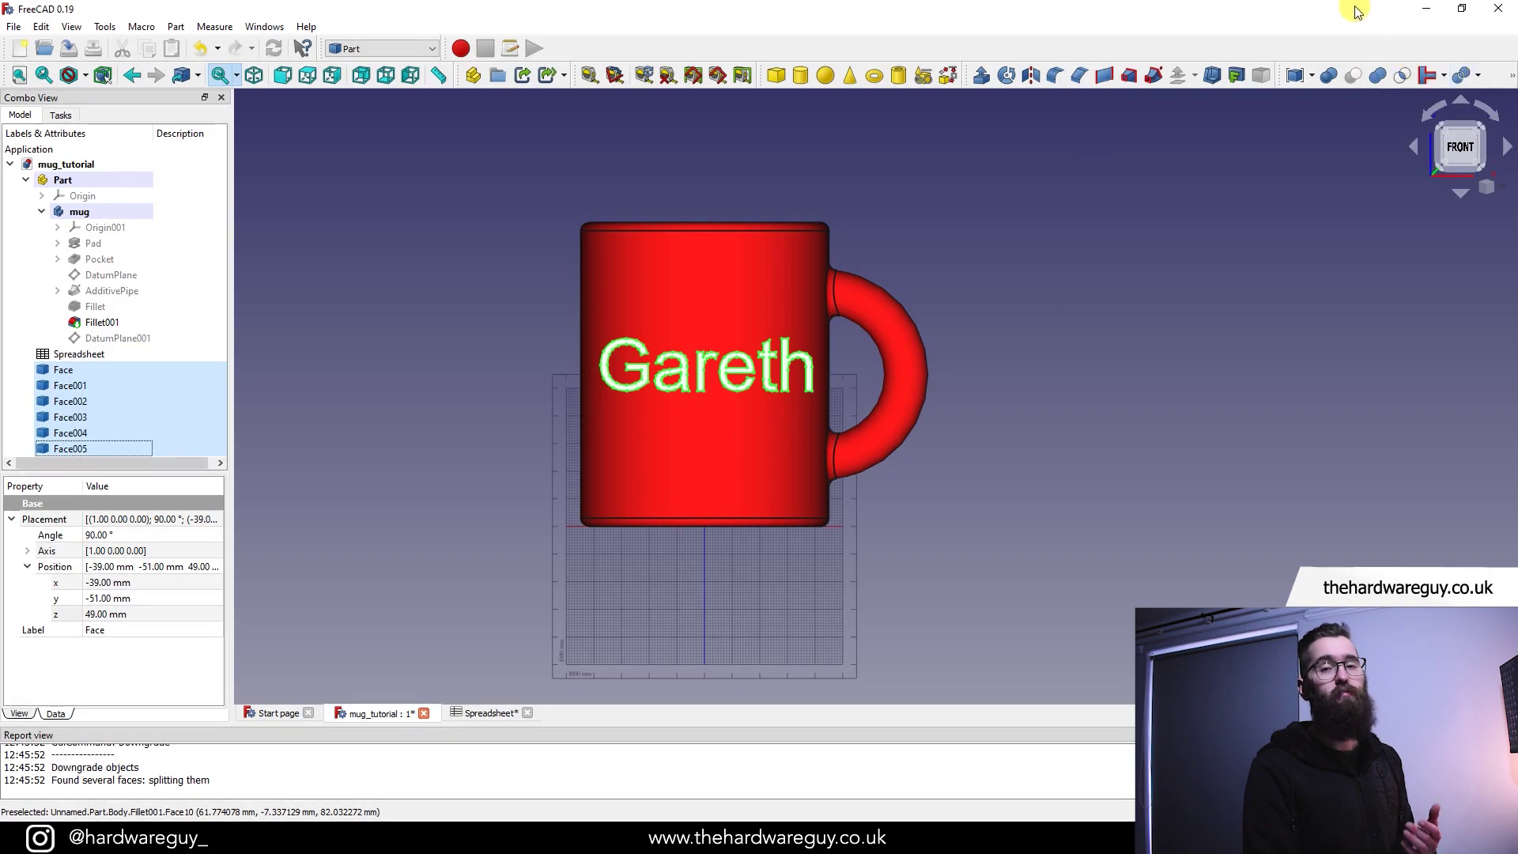
{"action": "left_click", "coordinate": [1376, 77]}
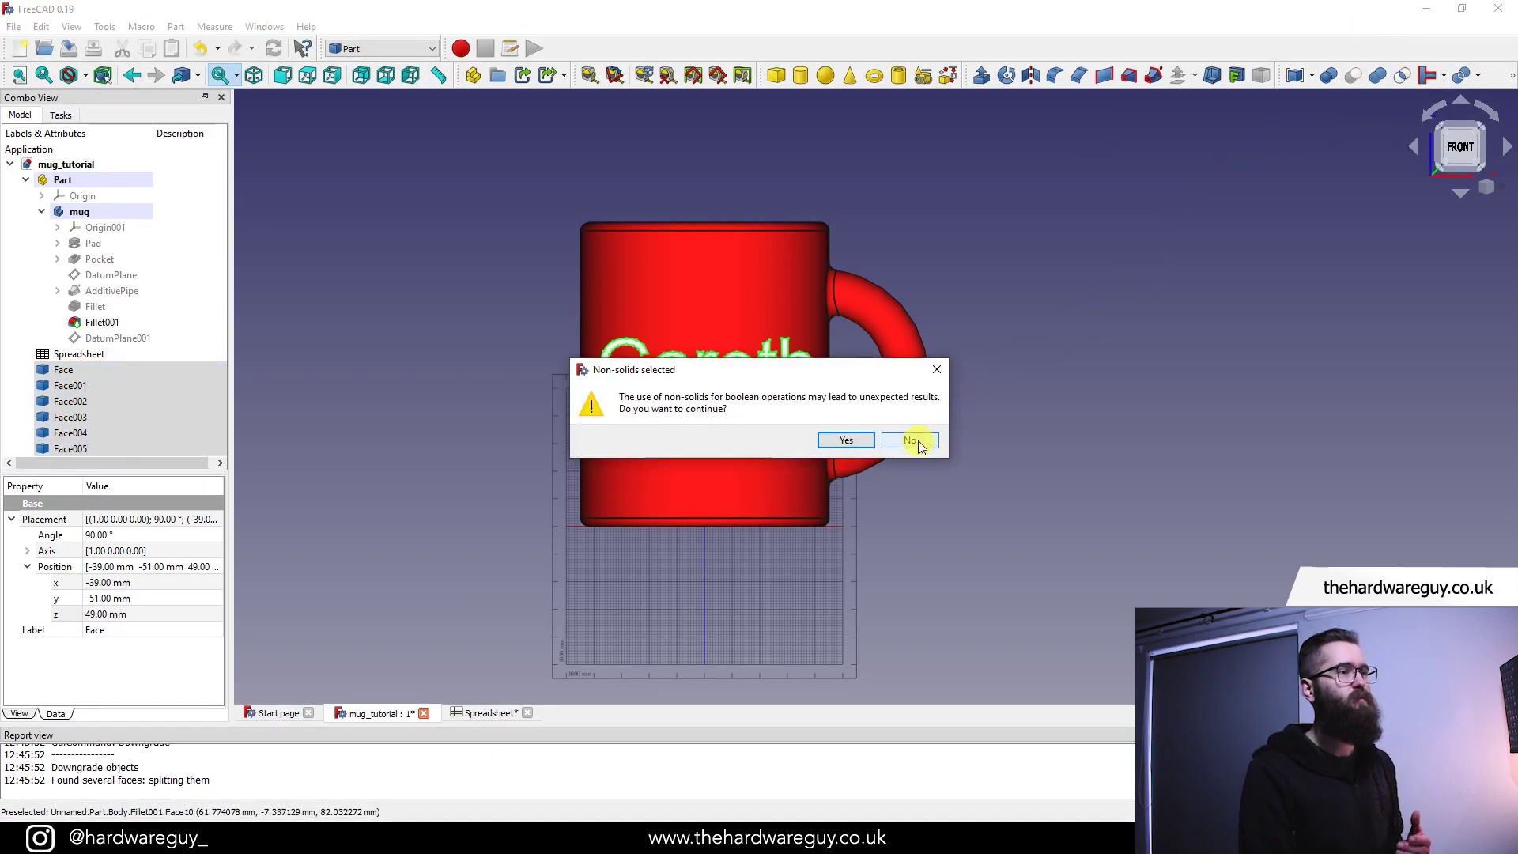
{"action": "left_click", "coordinate": [852, 439]}
- Toggle the fused lettering's visibility off and on to check it as a single object
{"action": "left_click", "coordinate": [71, 370]}
{"action": "key", "text": "space"}
{"action": "key", "text": "space"}
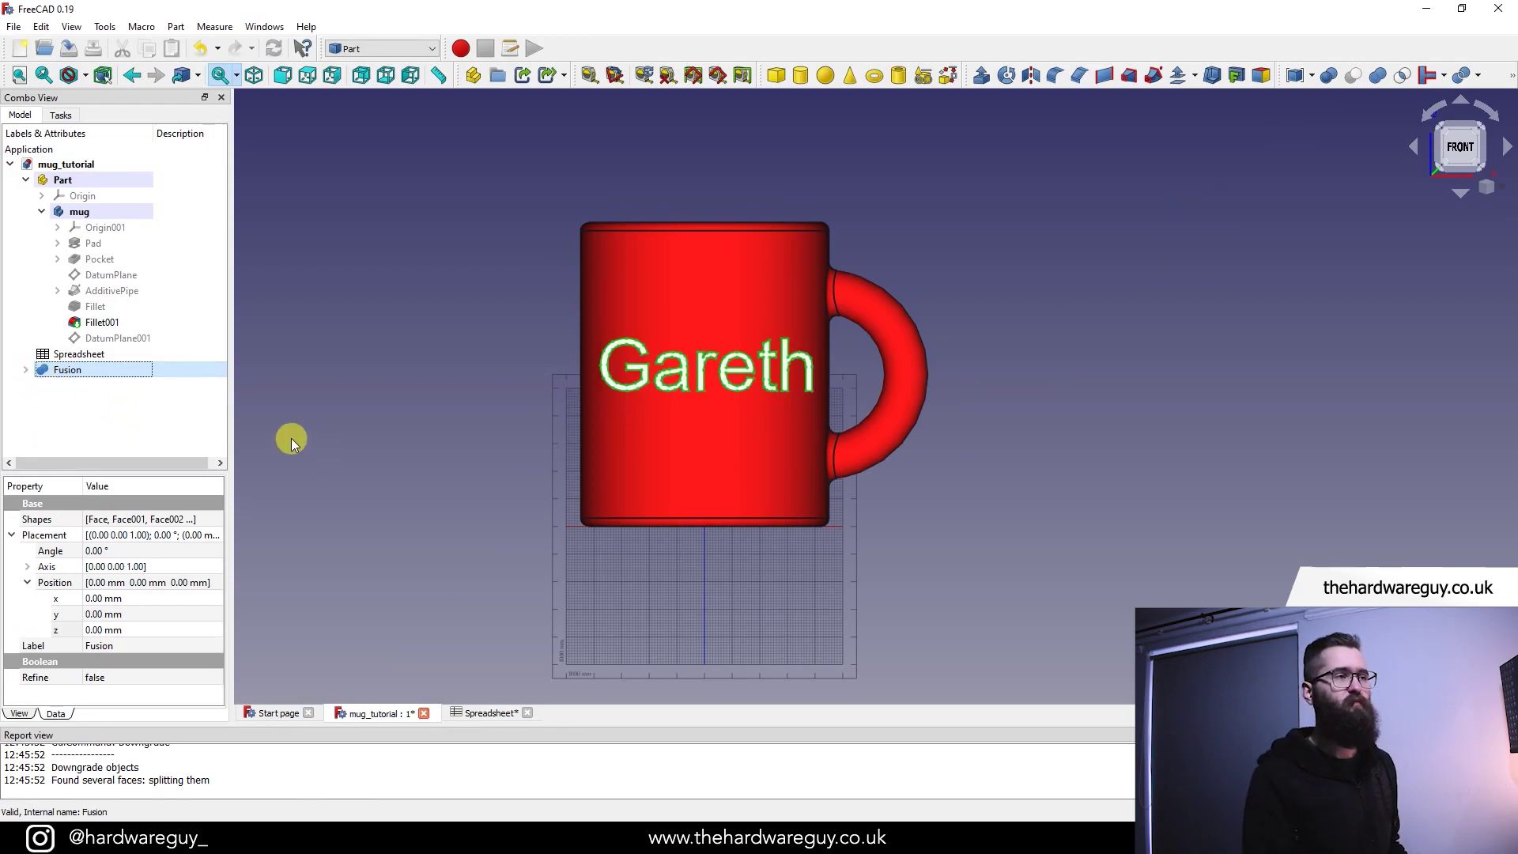
{"action": "left_click", "coordinate": [1044, 386]}
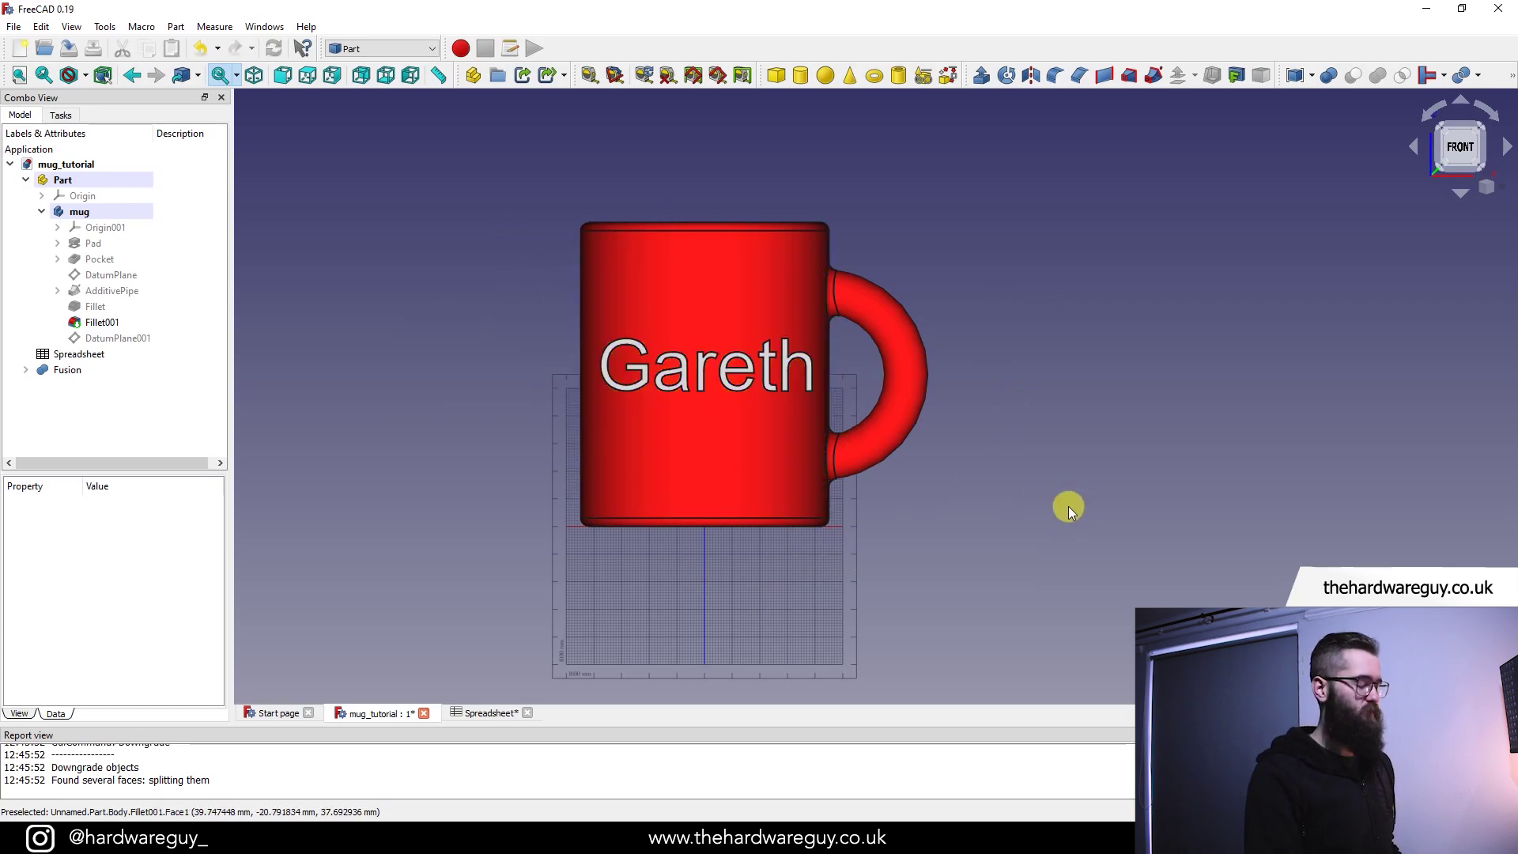
- Switch to the Draft workbench and turn off the grid behind the mug
{"action": "scroll", "coordinate": [724, 647], "scroll_direction": "up", "scroll_amount": 3}
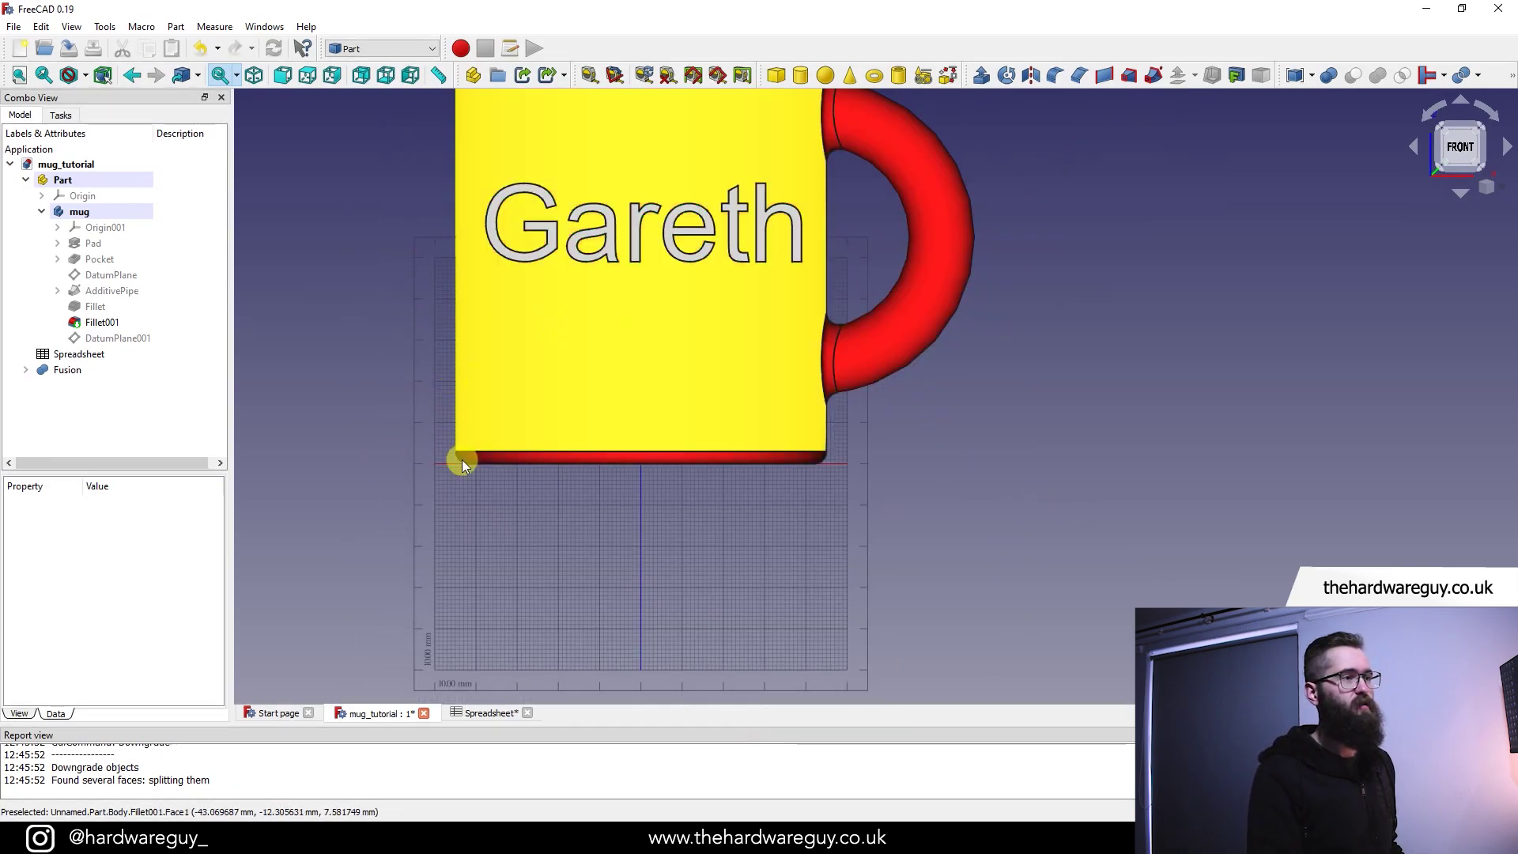
{"action": "scroll", "coordinate": [903, 463], "scroll_direction": "down", "scroll_amount": 3}
{"action": "middle_click_drag", "start_coordinate": [929, 437], "coordinate": [939, 466]}
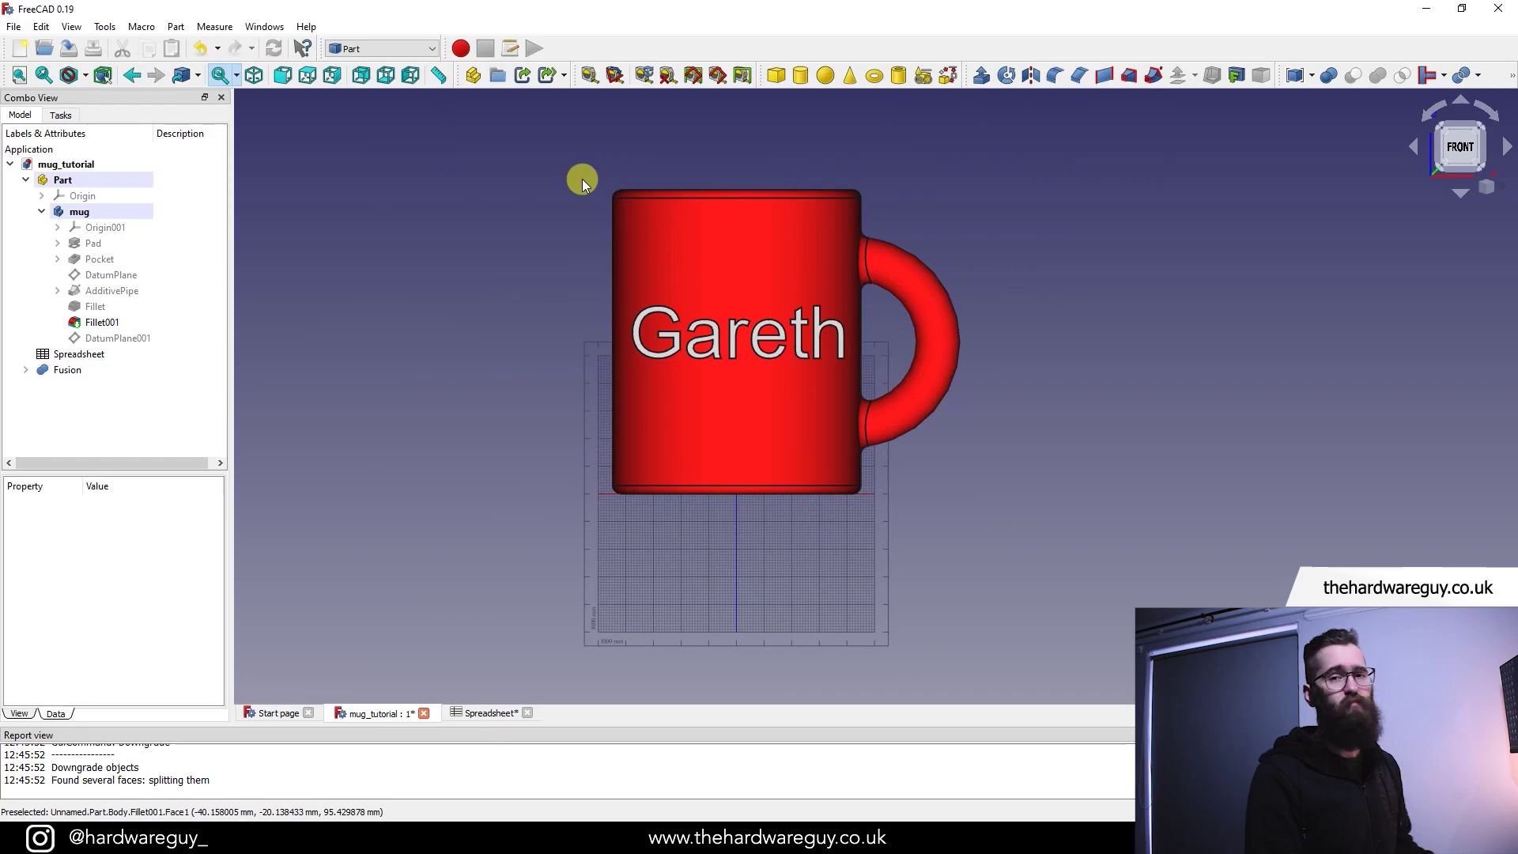
{"action": "left_click", "coordinate": [435, 48]}
{"action": "left_click", "coordinate": [405, 101]}
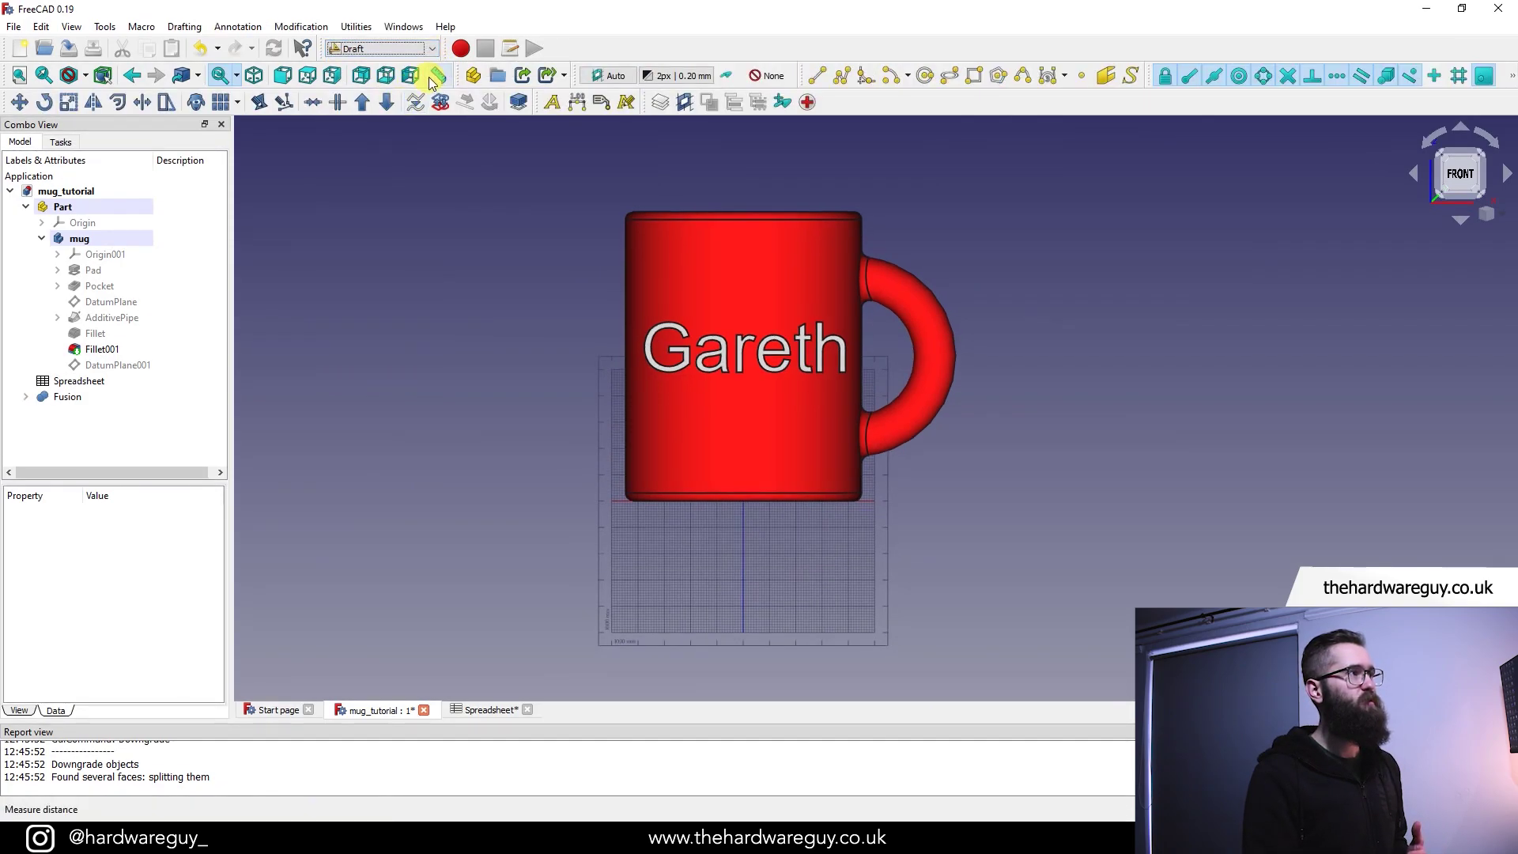
{"action": "left_click", "coordinate": [1511, 76]}
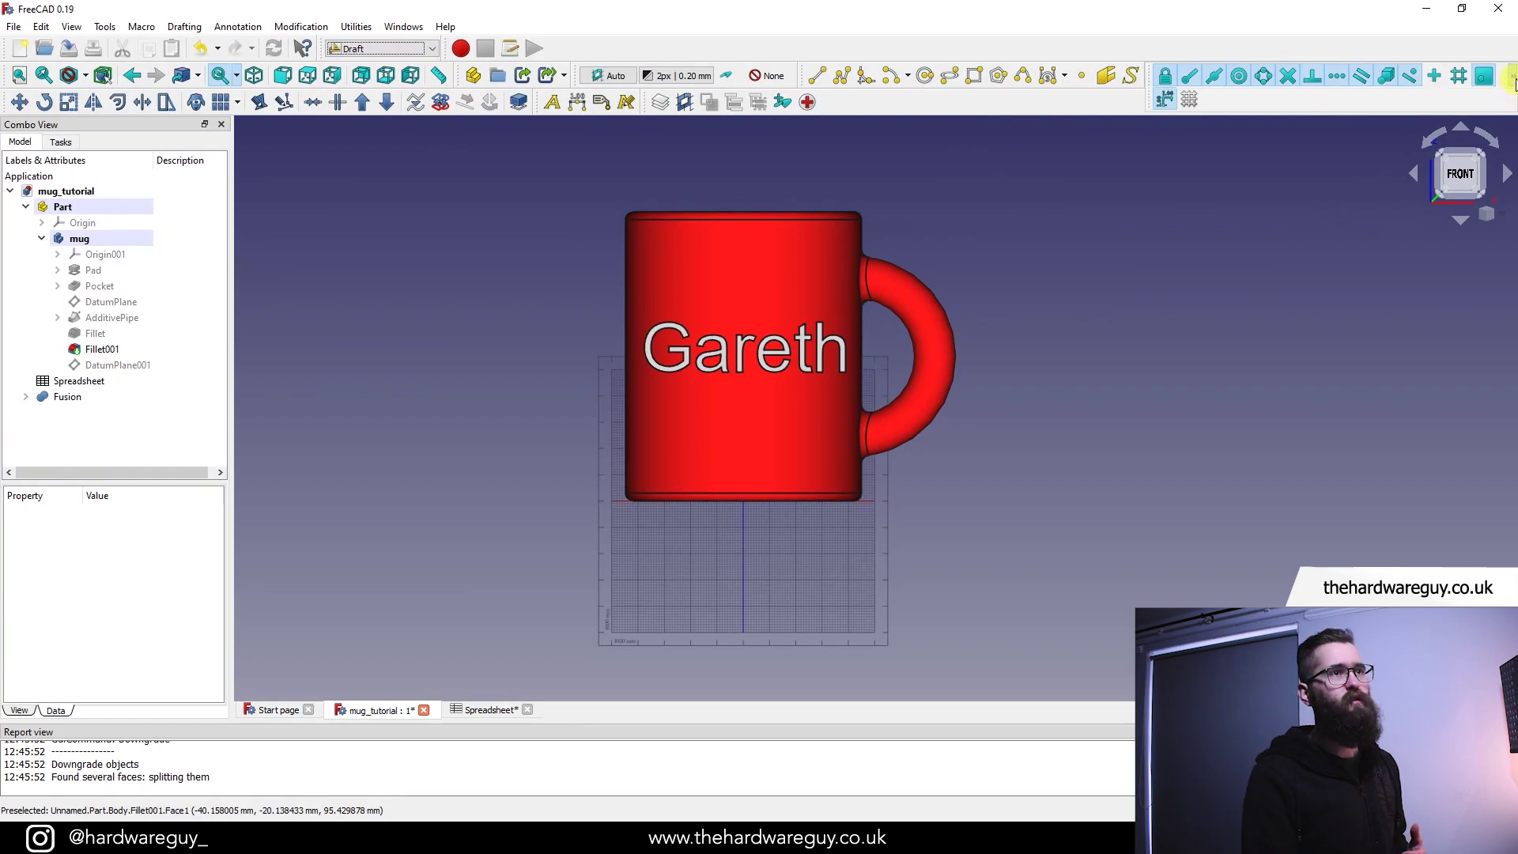
{"action": "left_click", "coordinate": [1197, 101]}
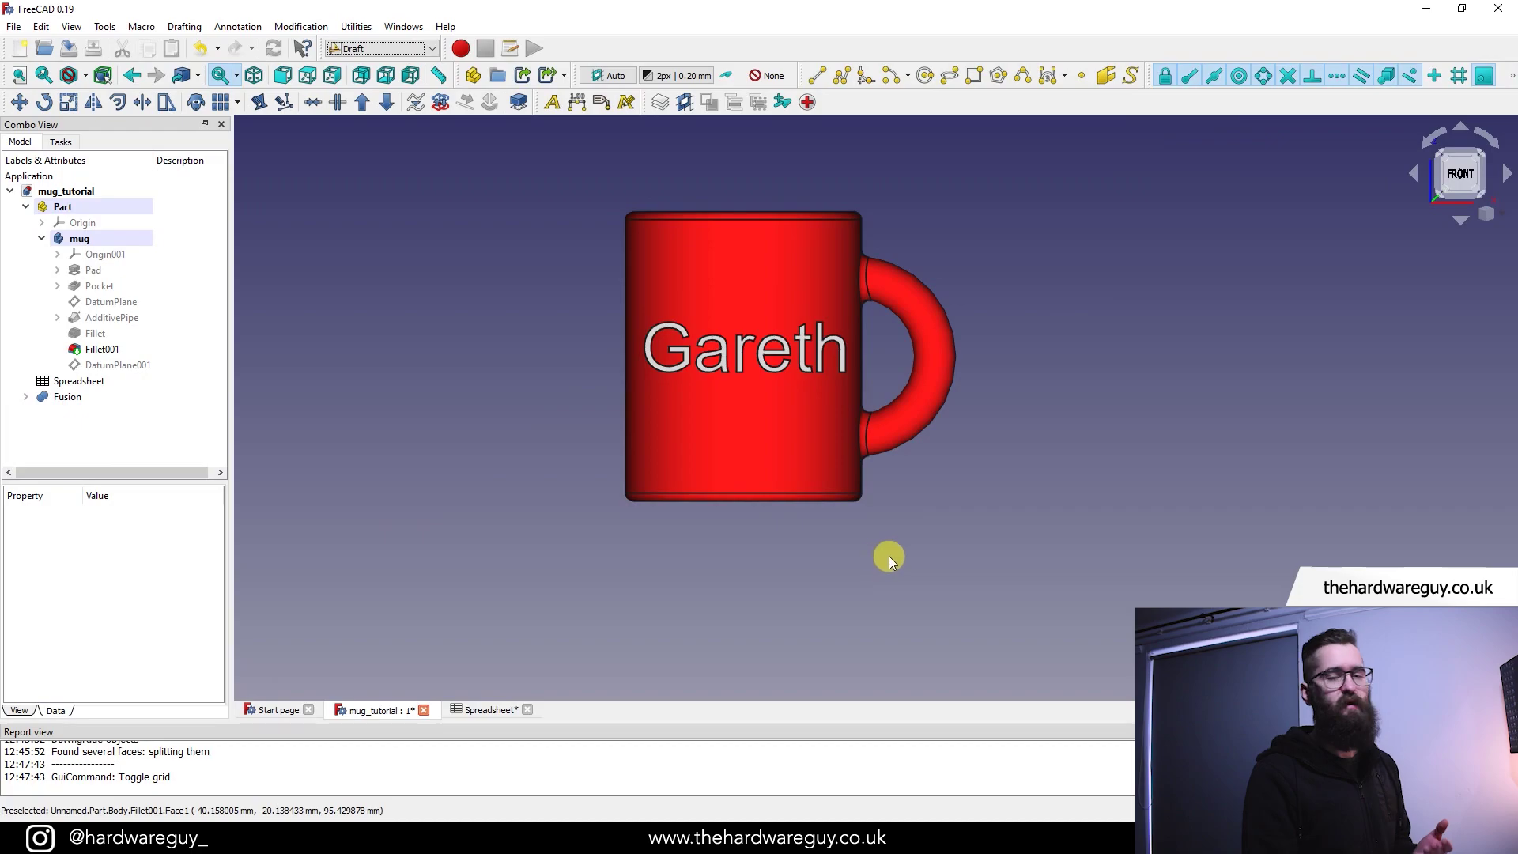
- Switch to the Part workbench and examine how the flat lettering sits against the mug's curved surface
{"action": "left_click", "coordinate": [410, 50]}
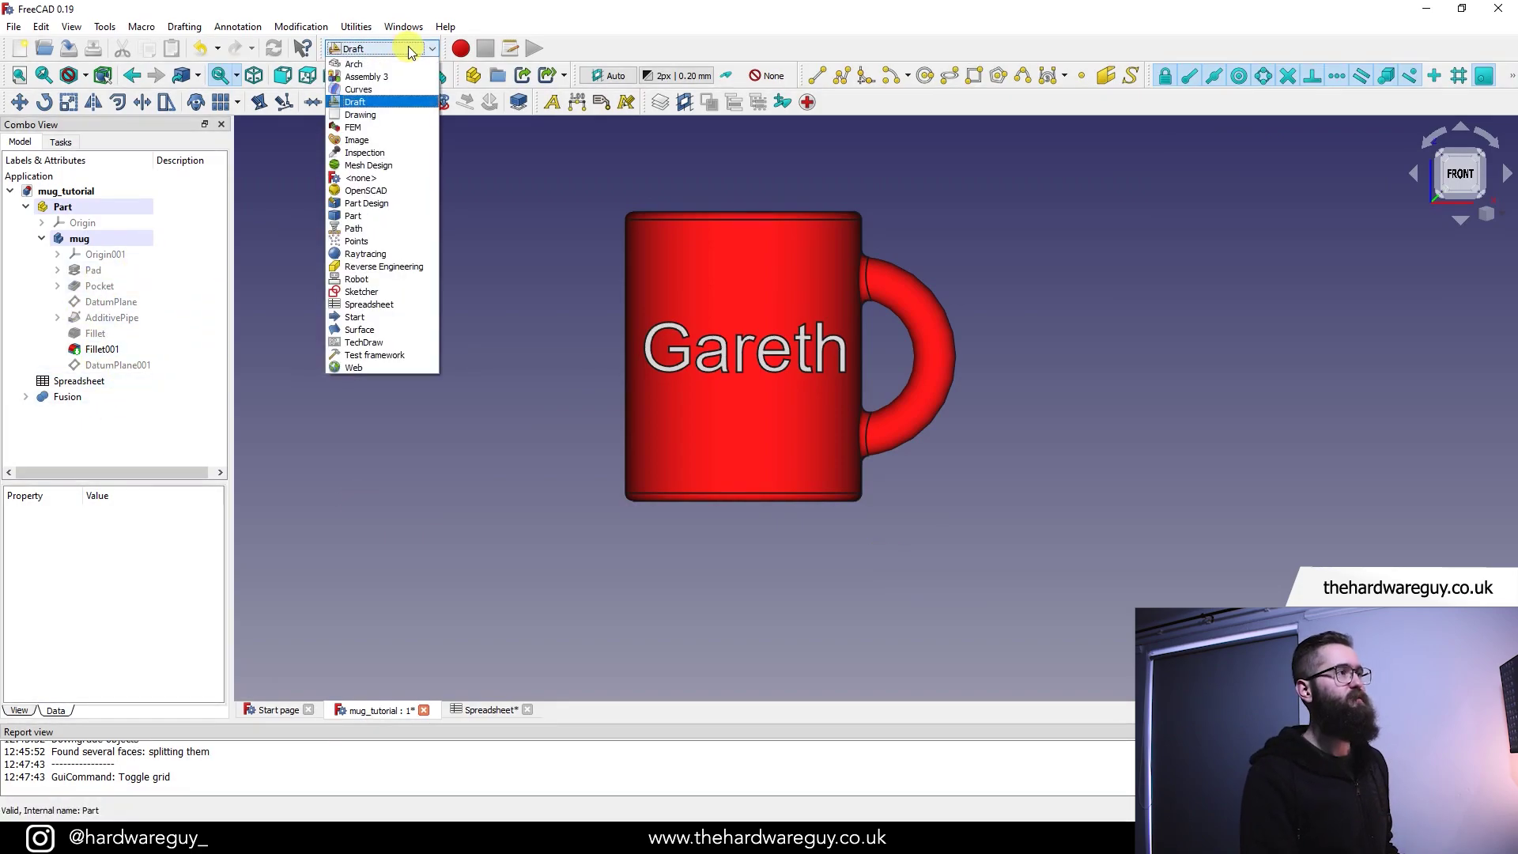
{"action": "left_click", "coordinate": [386, 215]}
{"action": "middle_click_drag", "start_coordinate": [519, 272], "coordinate": [398, 349]}
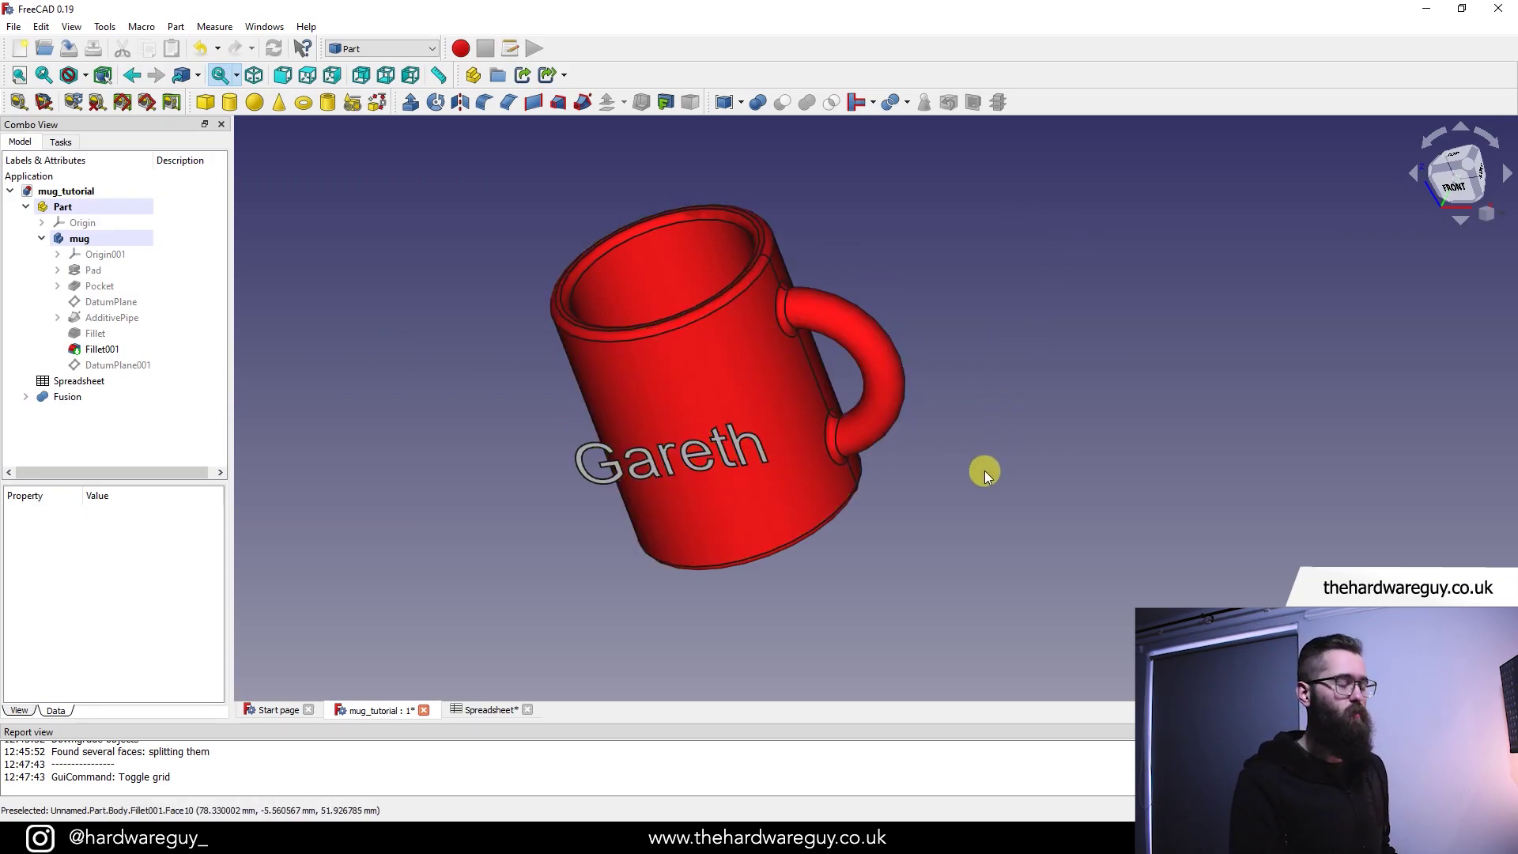
{"action": "middle_click_drag", "start_coordinate": [950, 476], "coordinate": [986, 460]}
{"action": "scroll", "coordinate": [779, 419], "scroll_direction": "up", "scroll_amount": 2}
{"action": "middle_click_drag", "start_coordinate": [576, 341], "coordinate": [487, 357]}
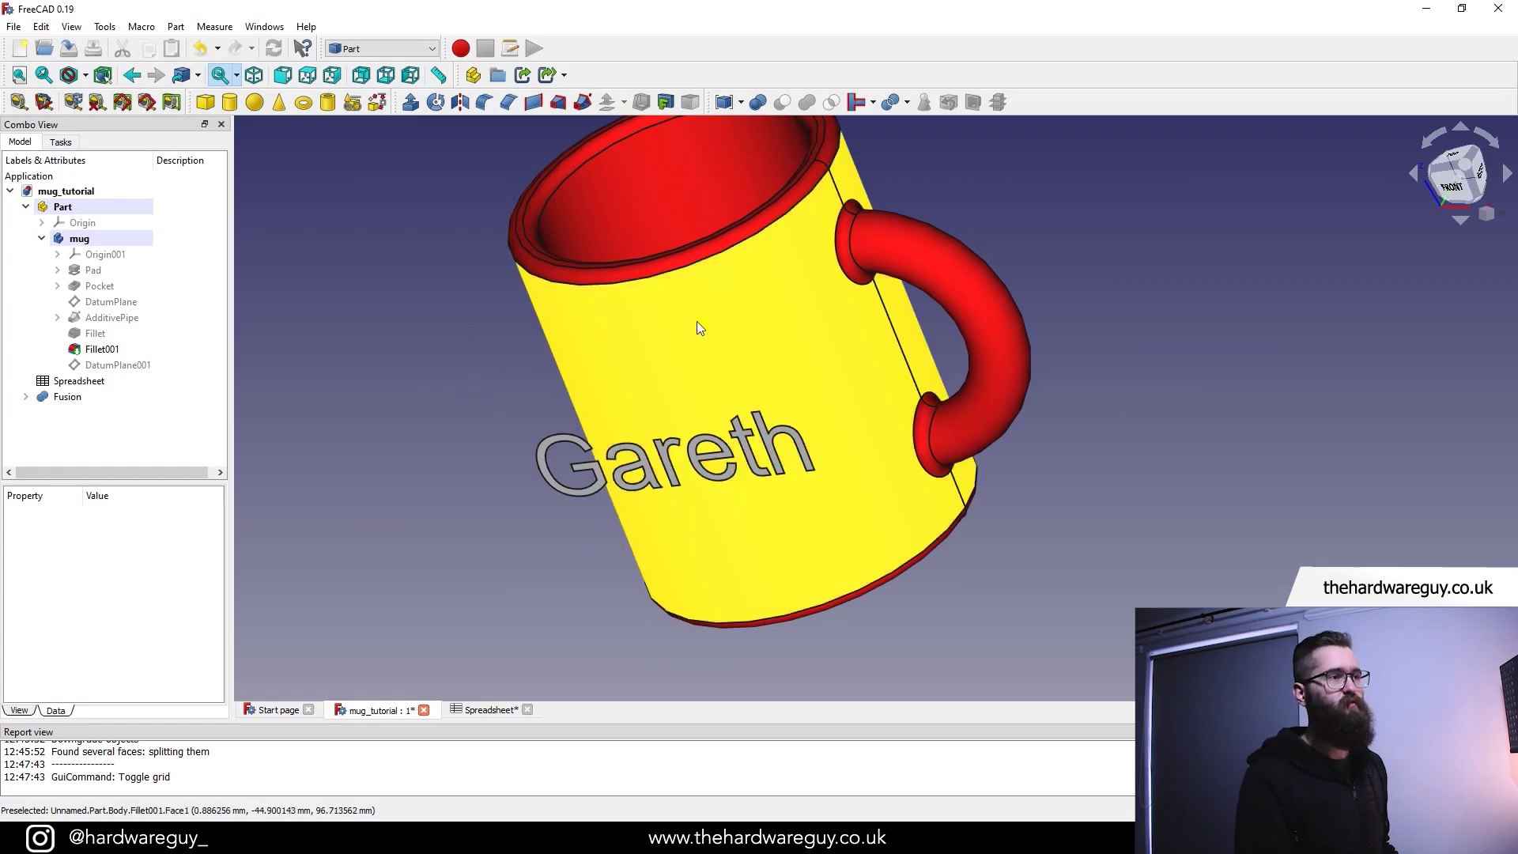
{"action": "left_click", "coordinate": [1452, 194]}
{"action": "key", "text": "v"}
{"action": "key", "text": "f"}
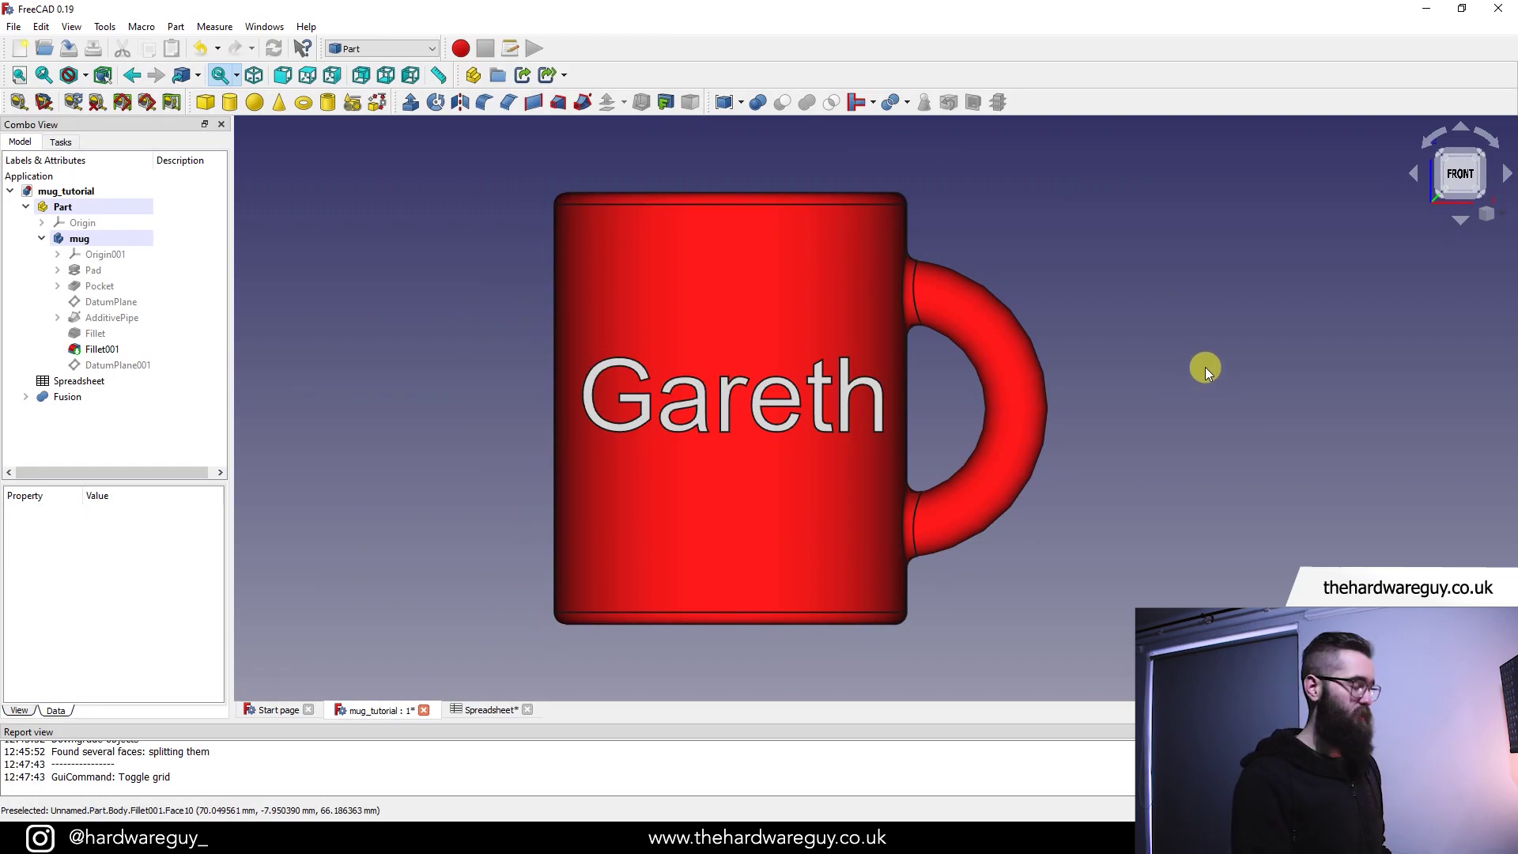
- From the front view, start a projection on surface and choose the mug's curved outer wall as the projection surface
{"action": "middle_click_drag", "start_coordinate": [1109, 338], "coordinate": [1056, 537]}
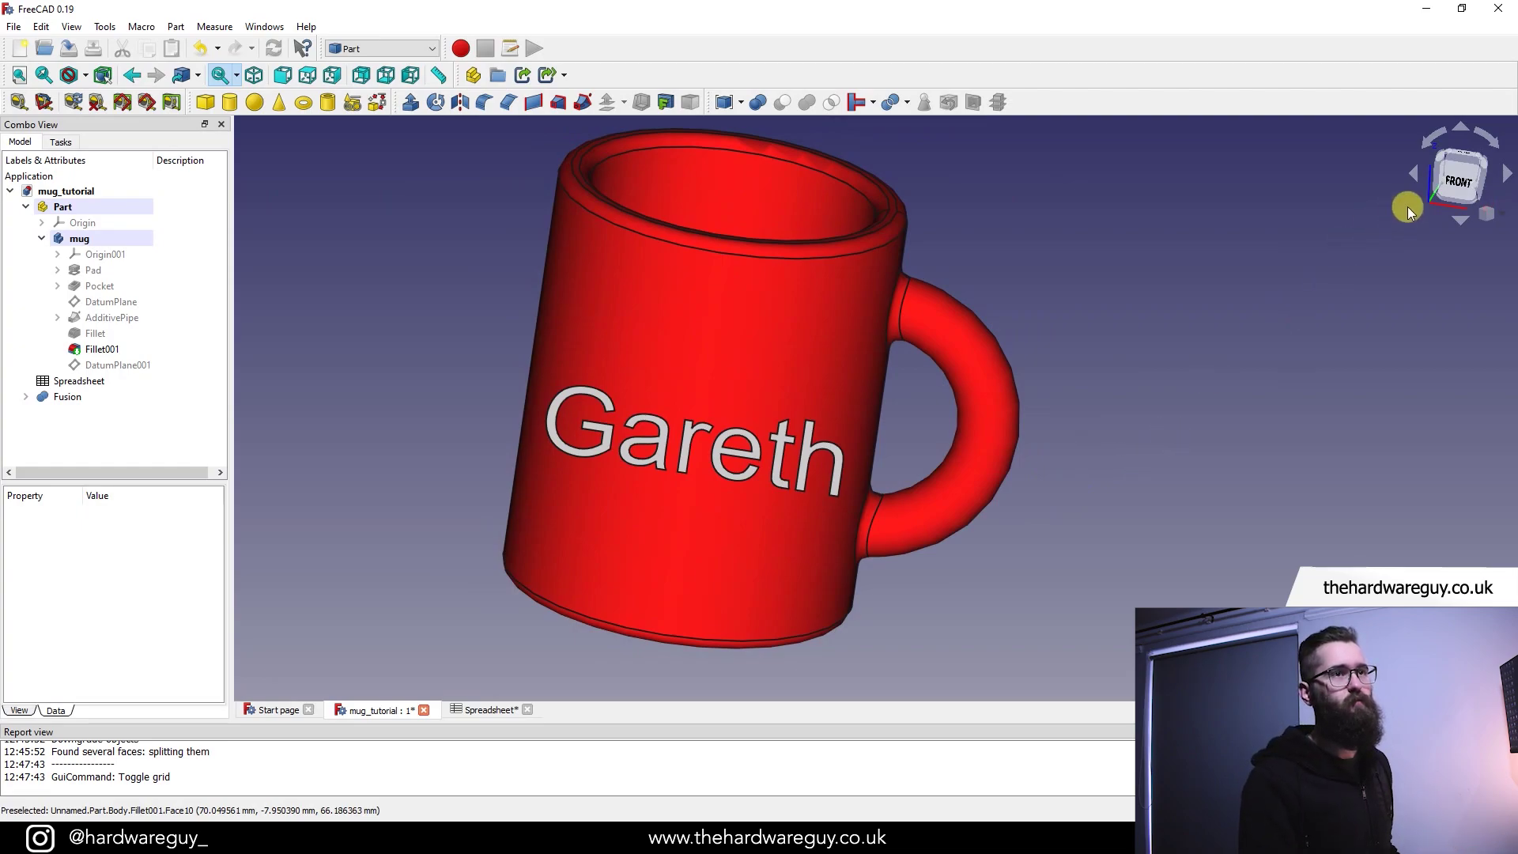
{"action": "left_click", "coordinate": [1459, 180]}
{"action": "middle_click_drag", "start_coordinate": [1156, 358], "coordinate": [1158, 362]}
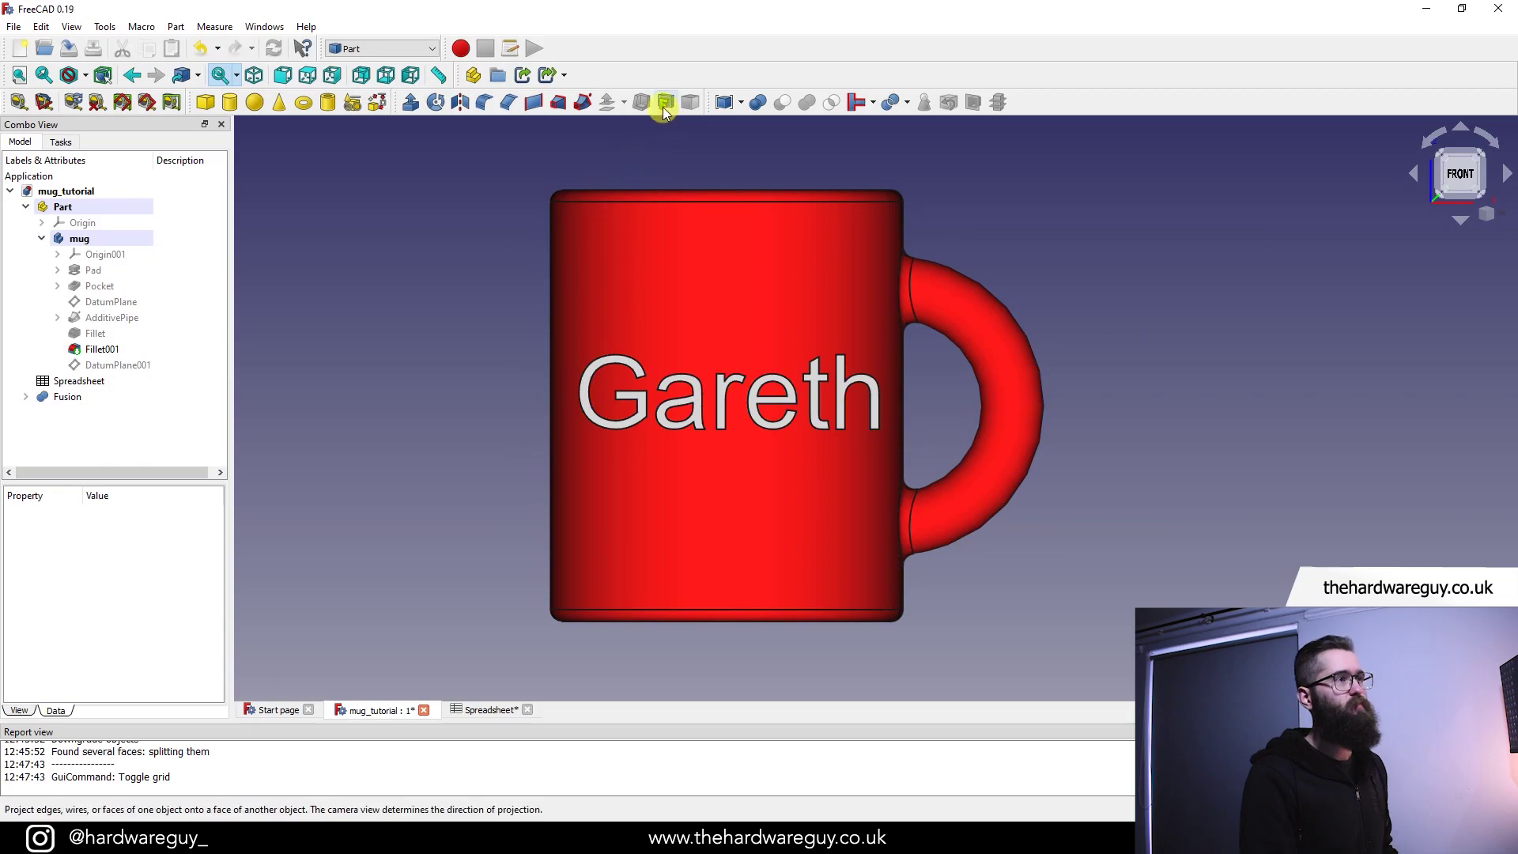
{"action": "left_click", "coordinate": [664, 106]}
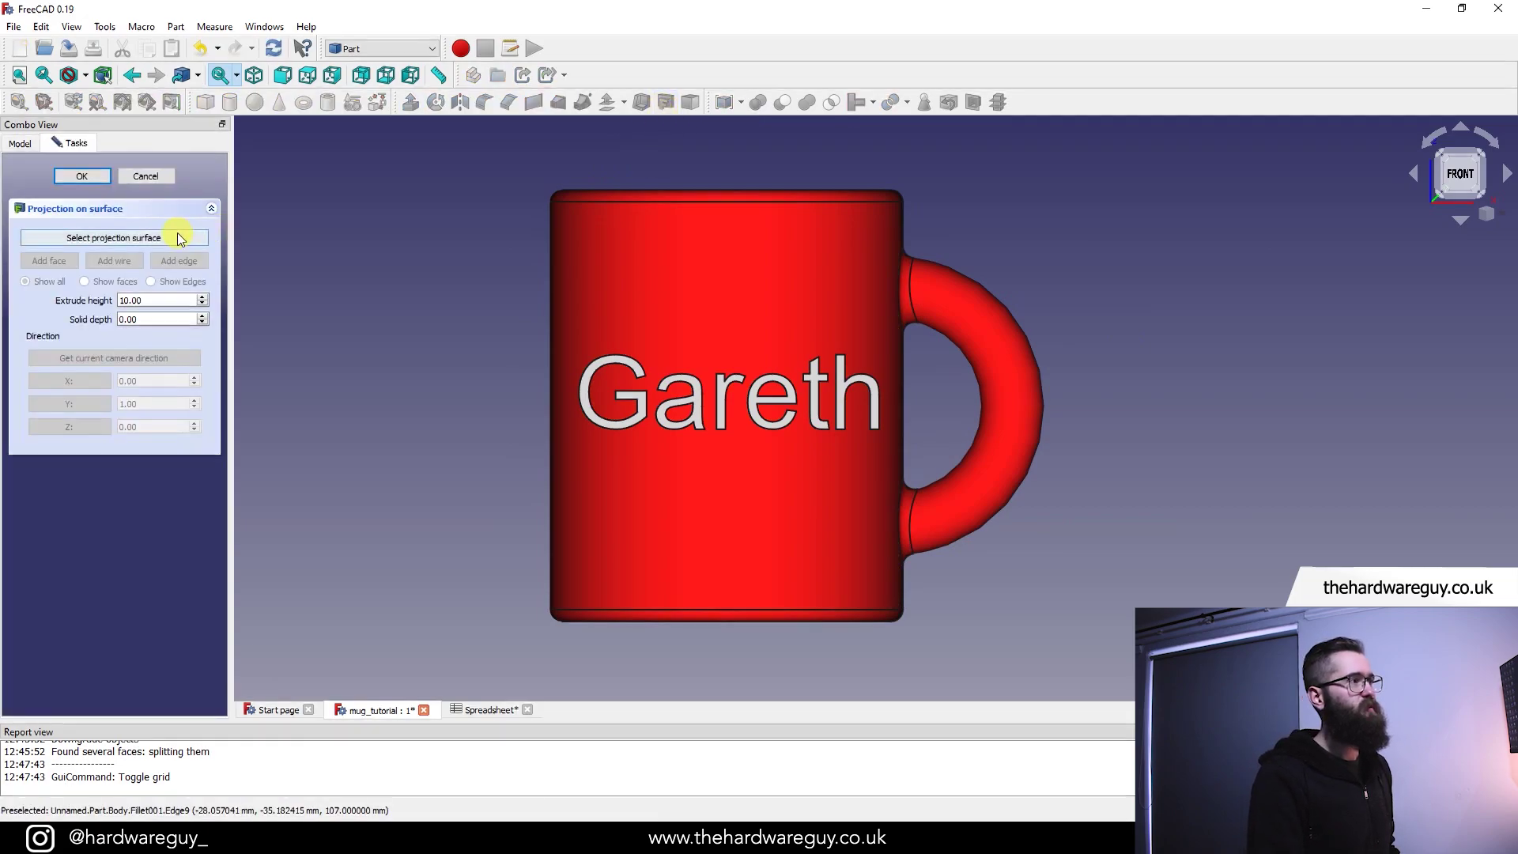
{"action": "left_click", "coordinate": [145, 239]}
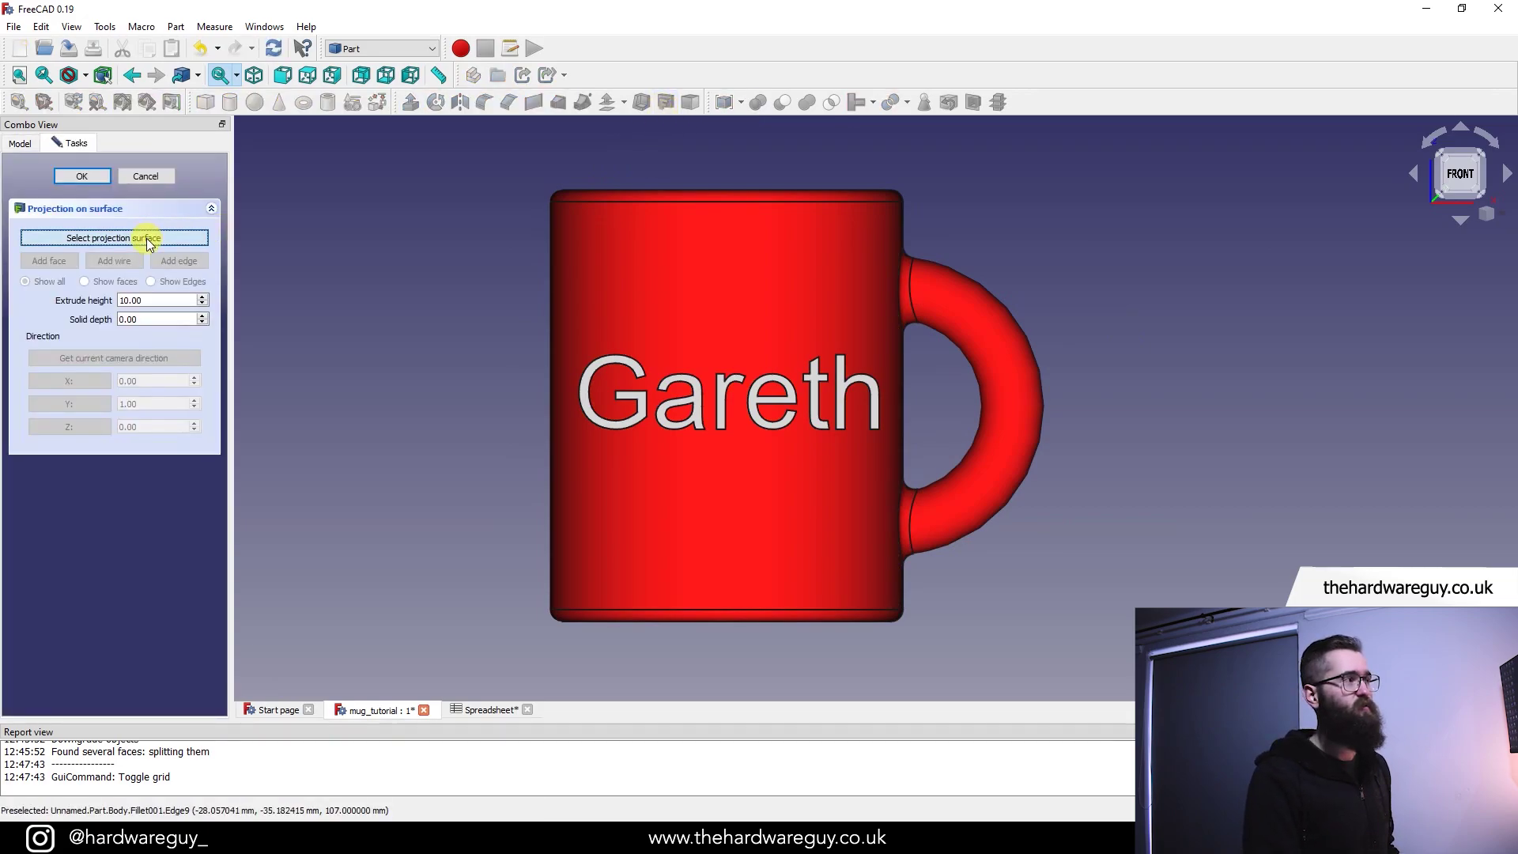
{"action": "left_click", "coordinate": [634, 256]}
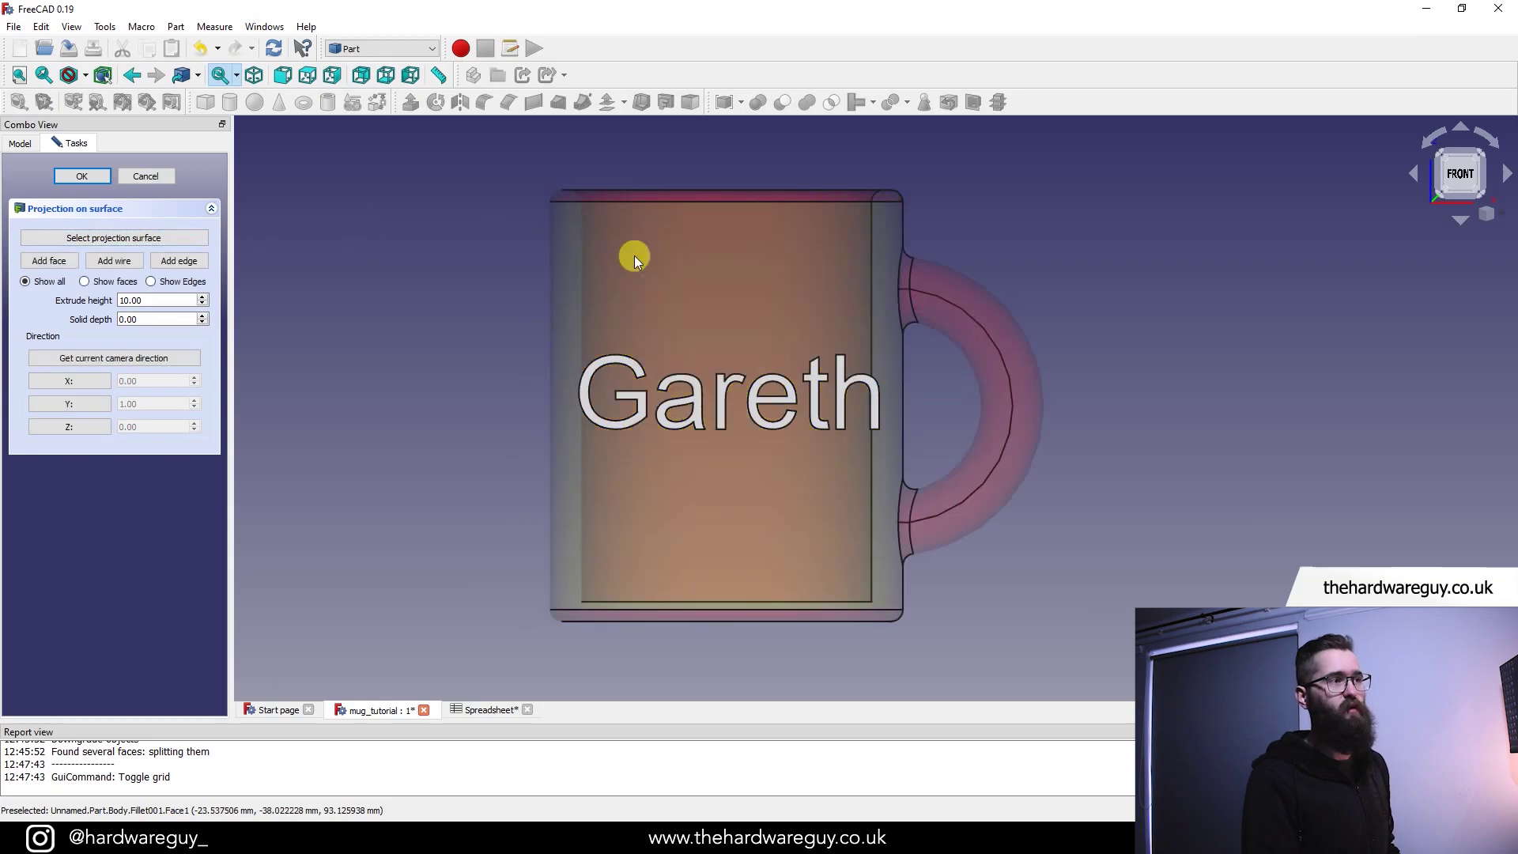
- Add all six letter faces of the fused lettering to the projection
{"action": "left_click", "coordinate": [63, 261]}
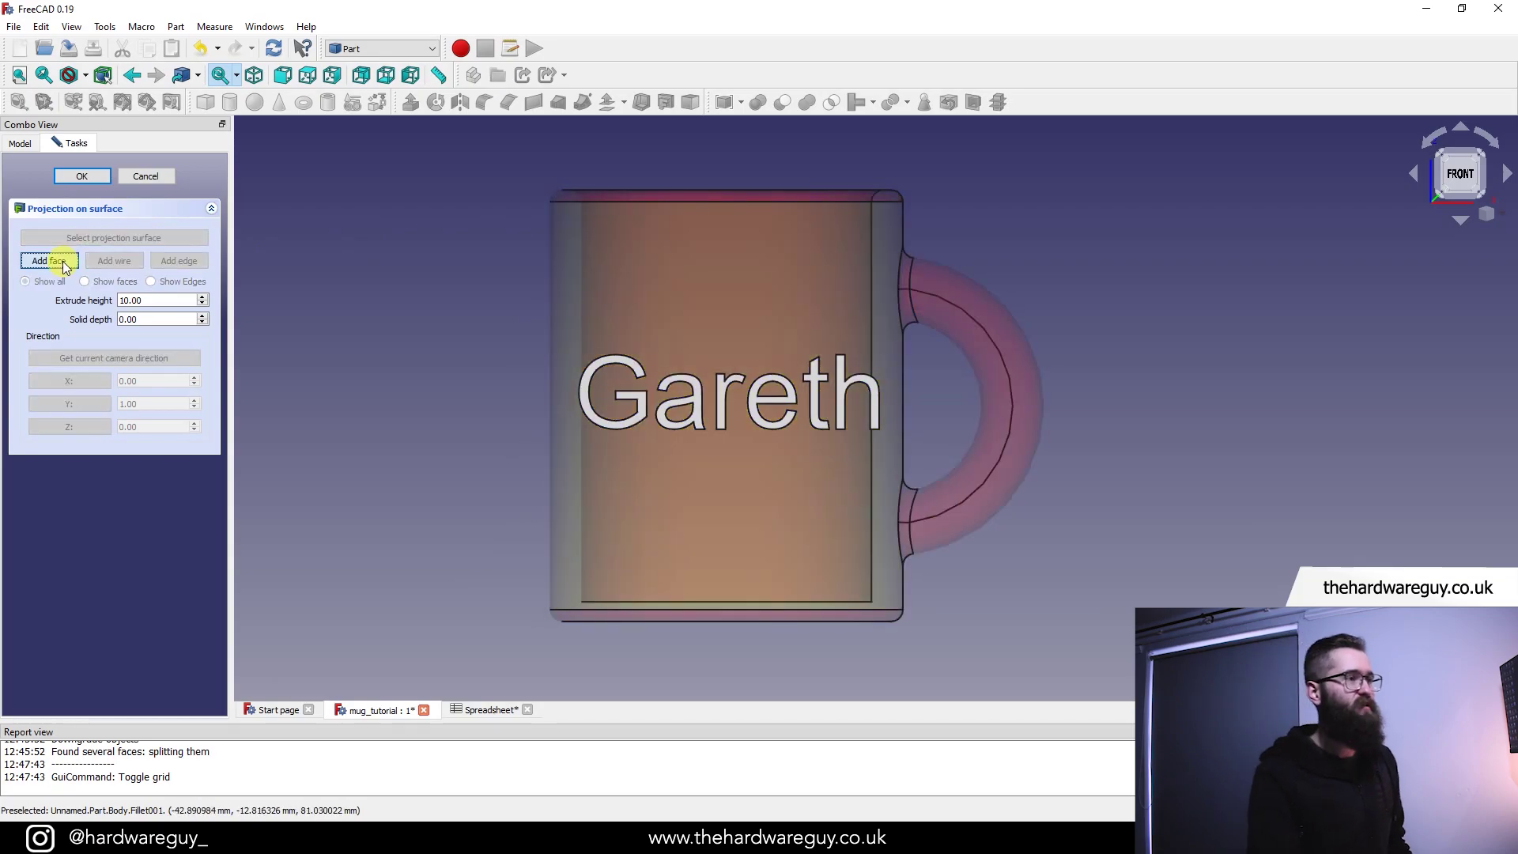
{"action": "scroll", "coordinate": [625, 371], "scroll_direction": "up", "scroll_amount": 5}
{"action": "scroll", "coordinate": [625, 371], "scroll_direction": "down", "scroll_amount": 2}
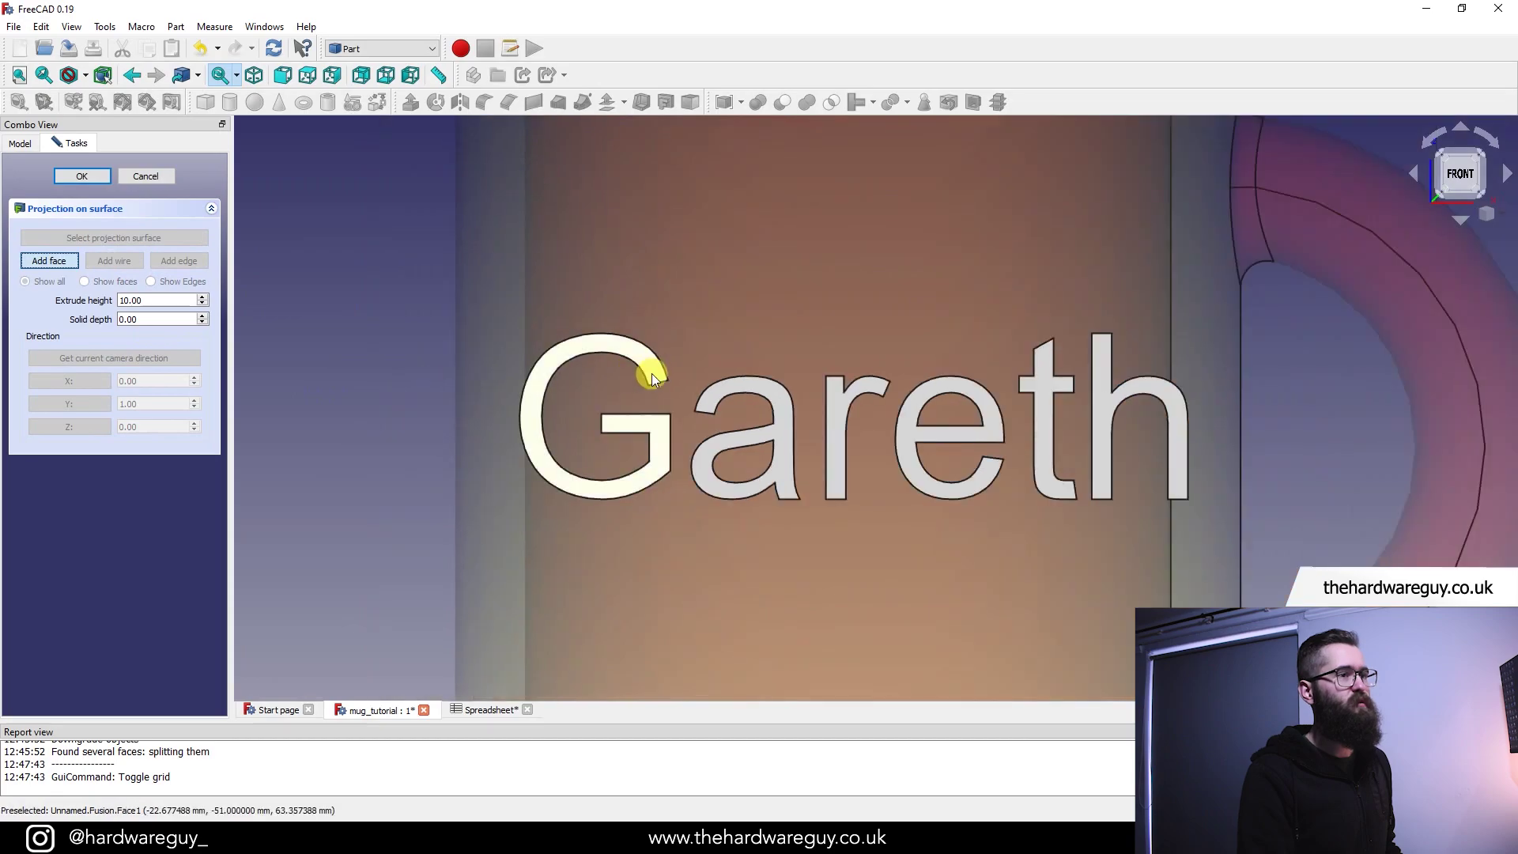
{"action": "left_click", "coordinate": [653, 371]}
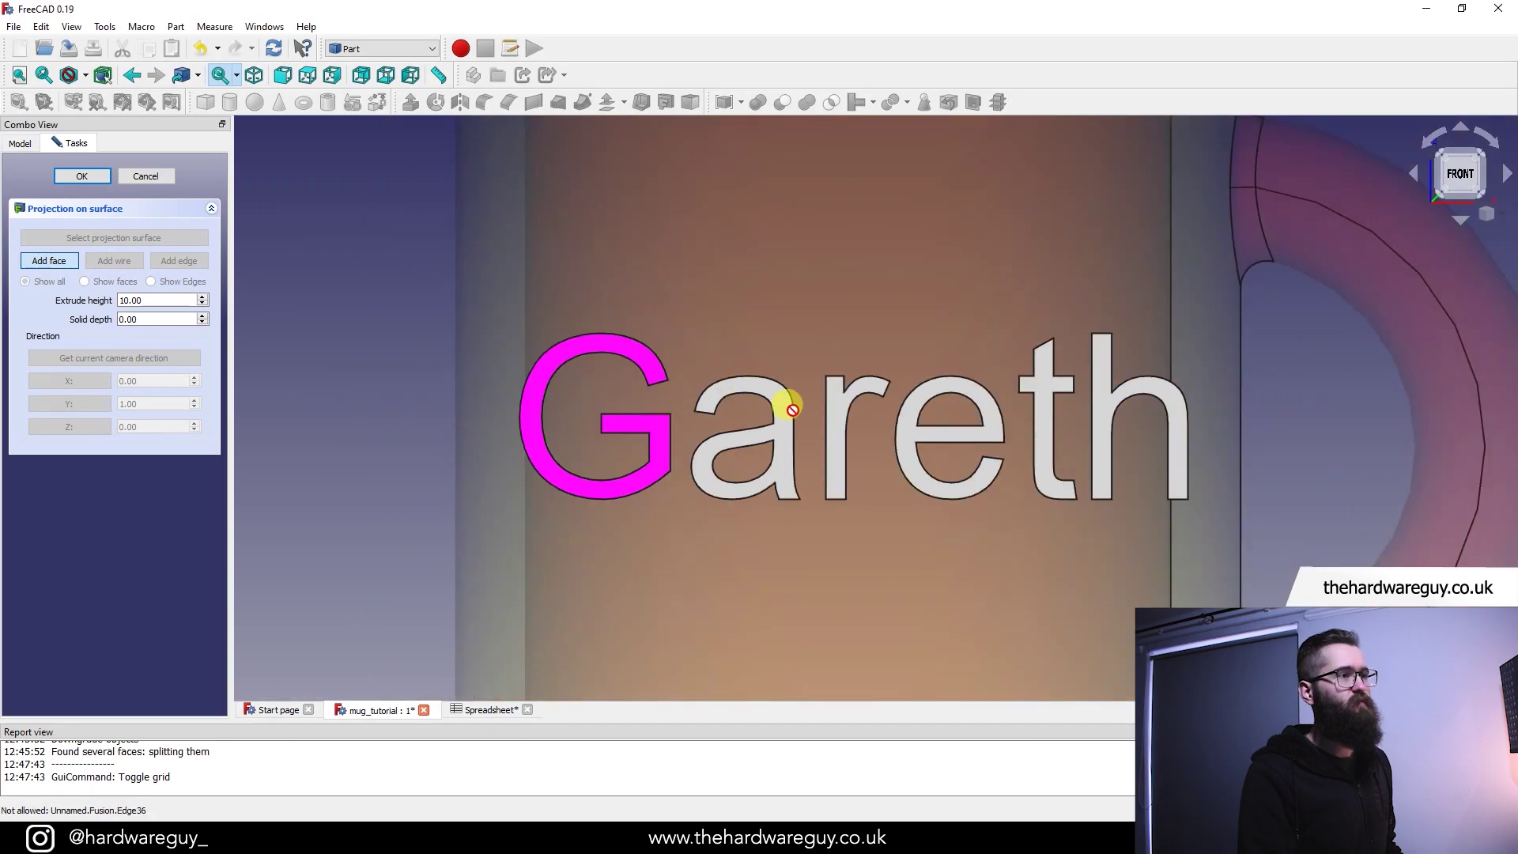
{"action": "left_click", "coordinate": [837, 417]}
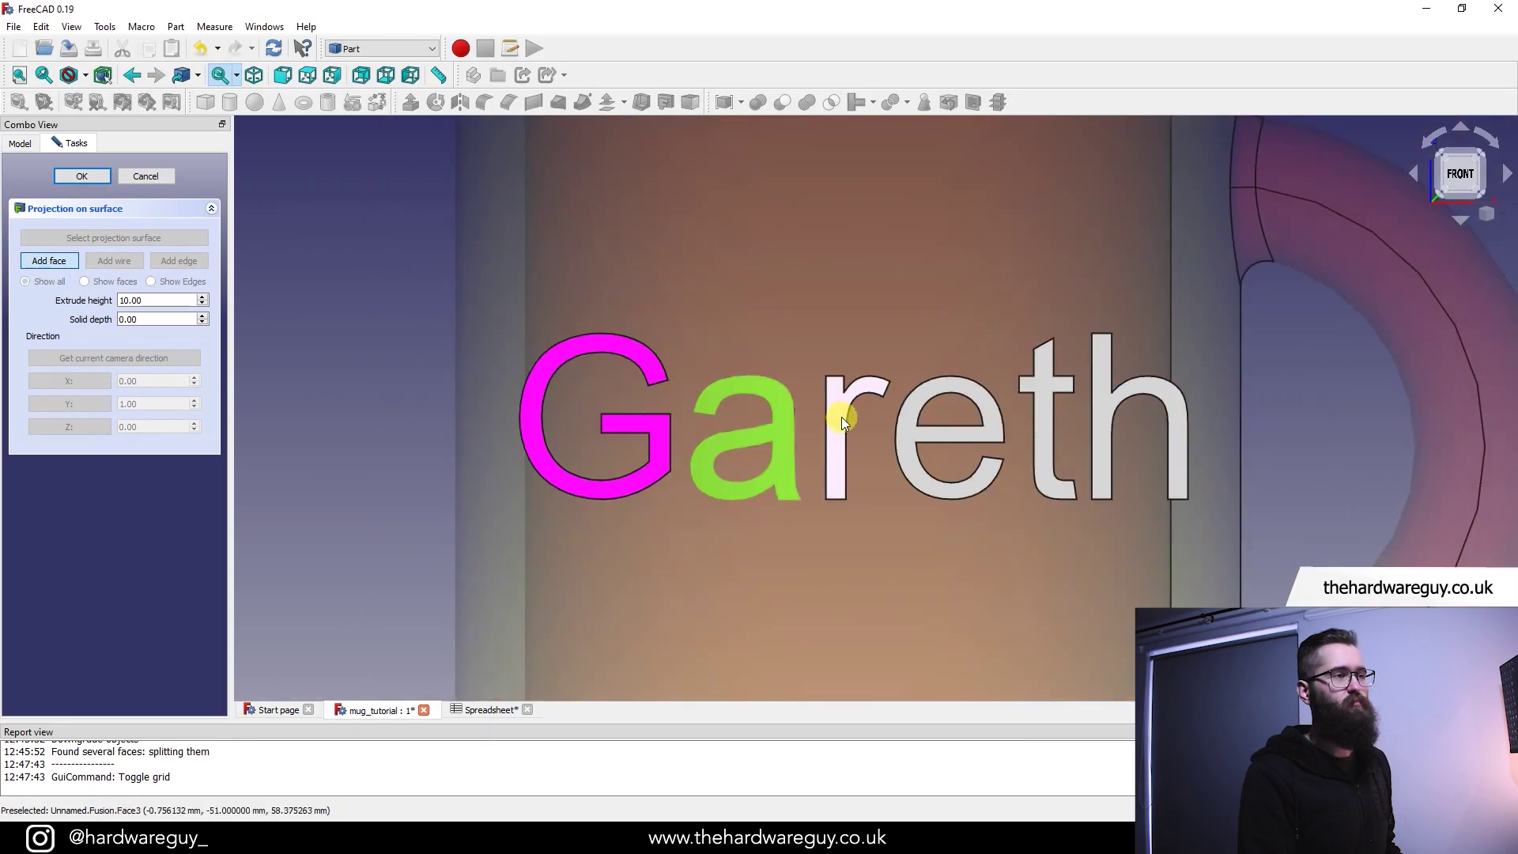
{"action": "left_click", "coordinate": [839, 417]}
{"action": "left_click", "coordinate": [909, 429]}
{"action": "left_click", "coordinate": [1046, 422]}
{"action": "left_click", "coordinate": [1106, 421]}
{"action": "key", "text": "v"}
{"action": "key", "text": "f"}
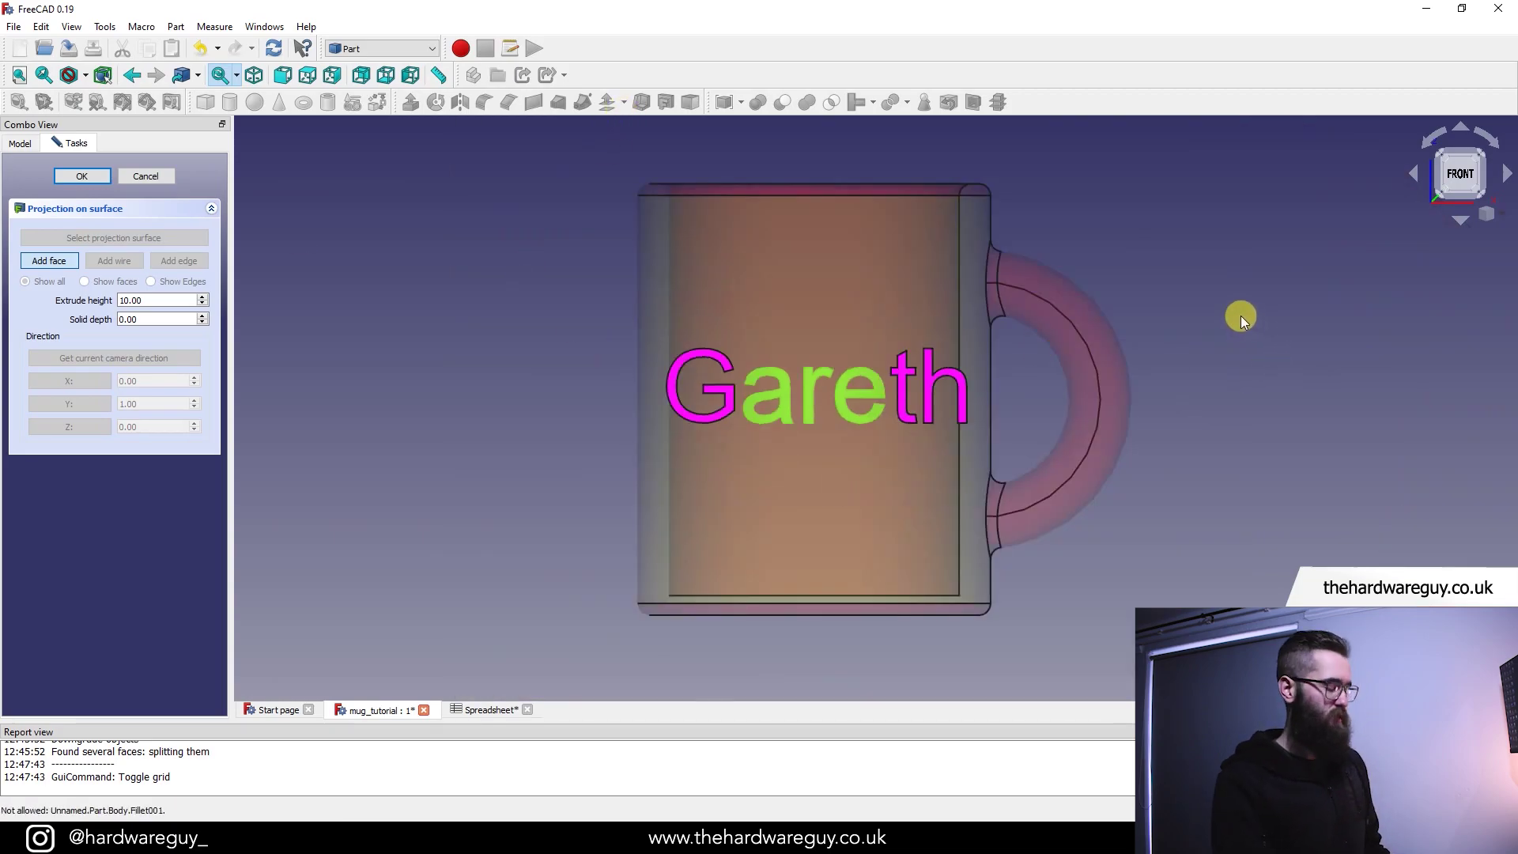
- Set the projected lettering's extrude height to 2.00 and create the projection
{"action": "middle_click_drag", "start_coordinate": [1194, 259], "coordinate": [914, 466]}
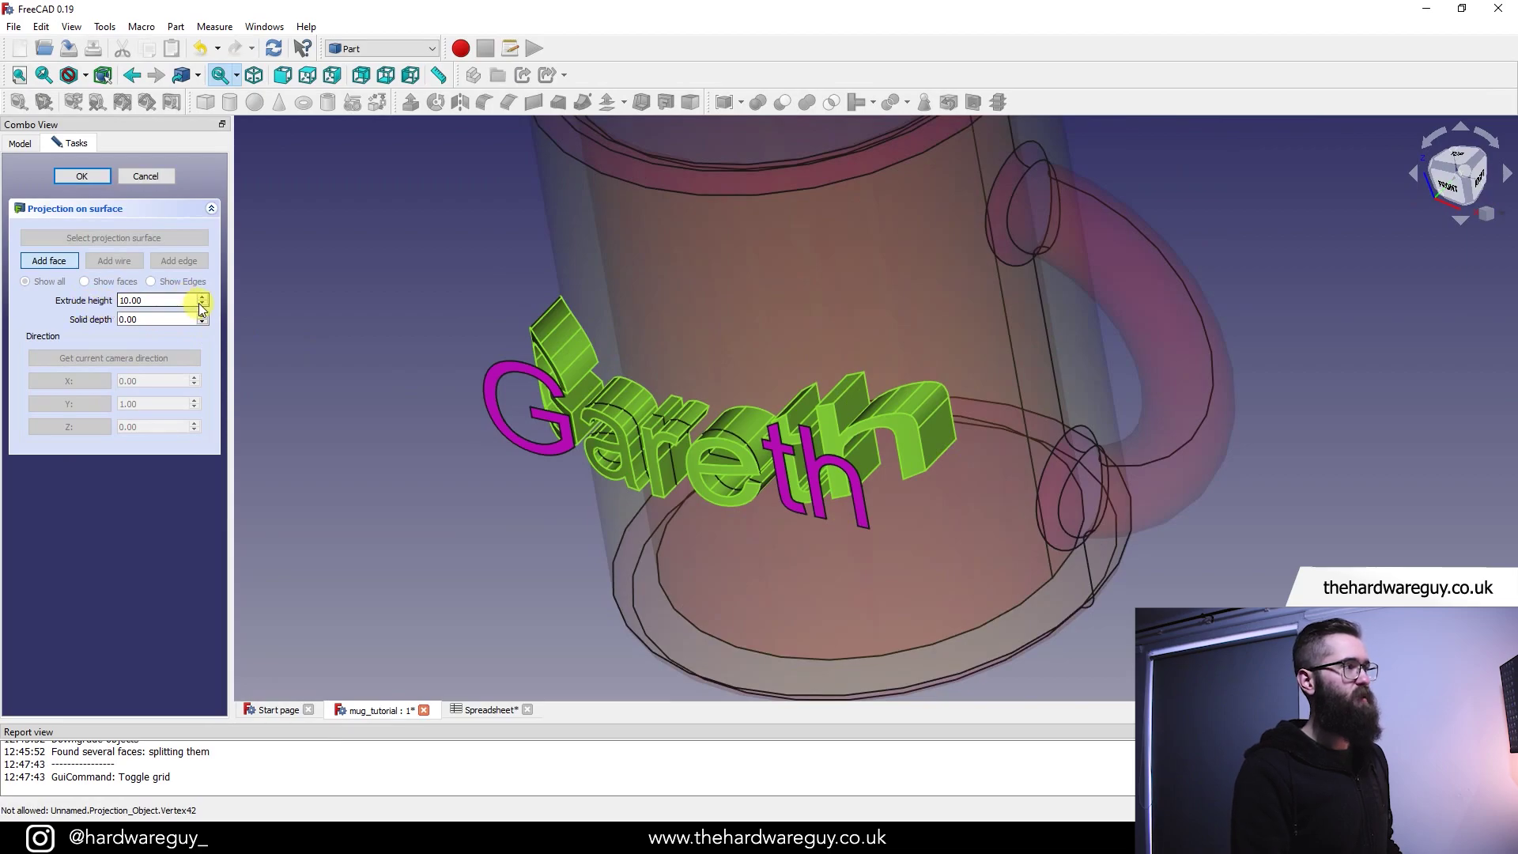
{"action": "scroll", "coordinate": [204, 308], "scroll_direction": "down", "scroll_amount": 7}
{"action": "scroll", "coordinate": [202, 302], "scroll_direction": "down", "scroll_amount": 1}
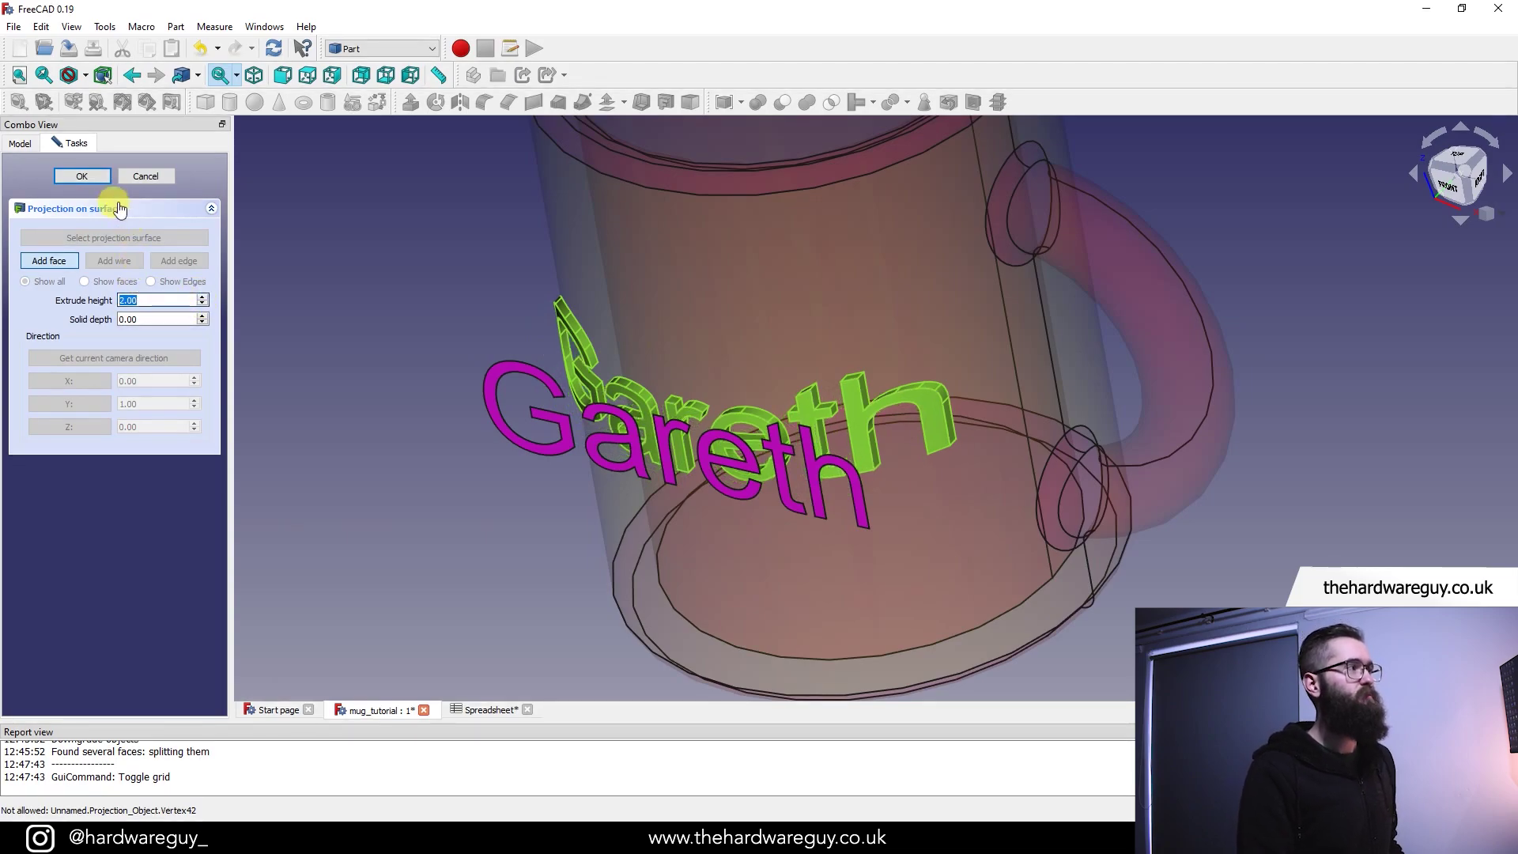
{"action": "left_click", "coordinate": [94, 177]}
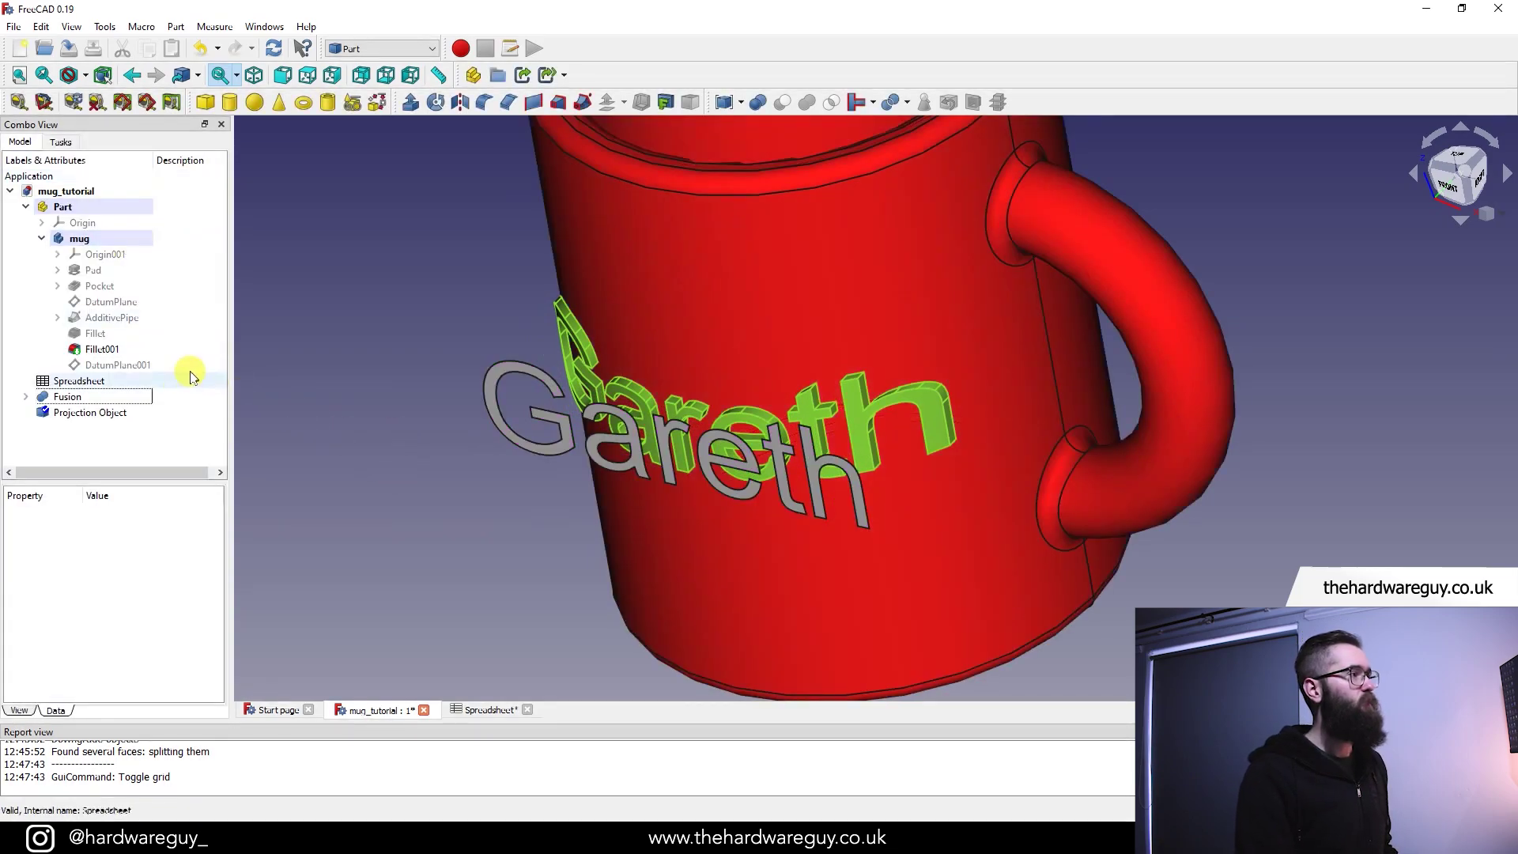
- Hide the flat fused lettering and check the projected text on the mug's surface
{"action": "left_click", "coordinate": [112, 400]}
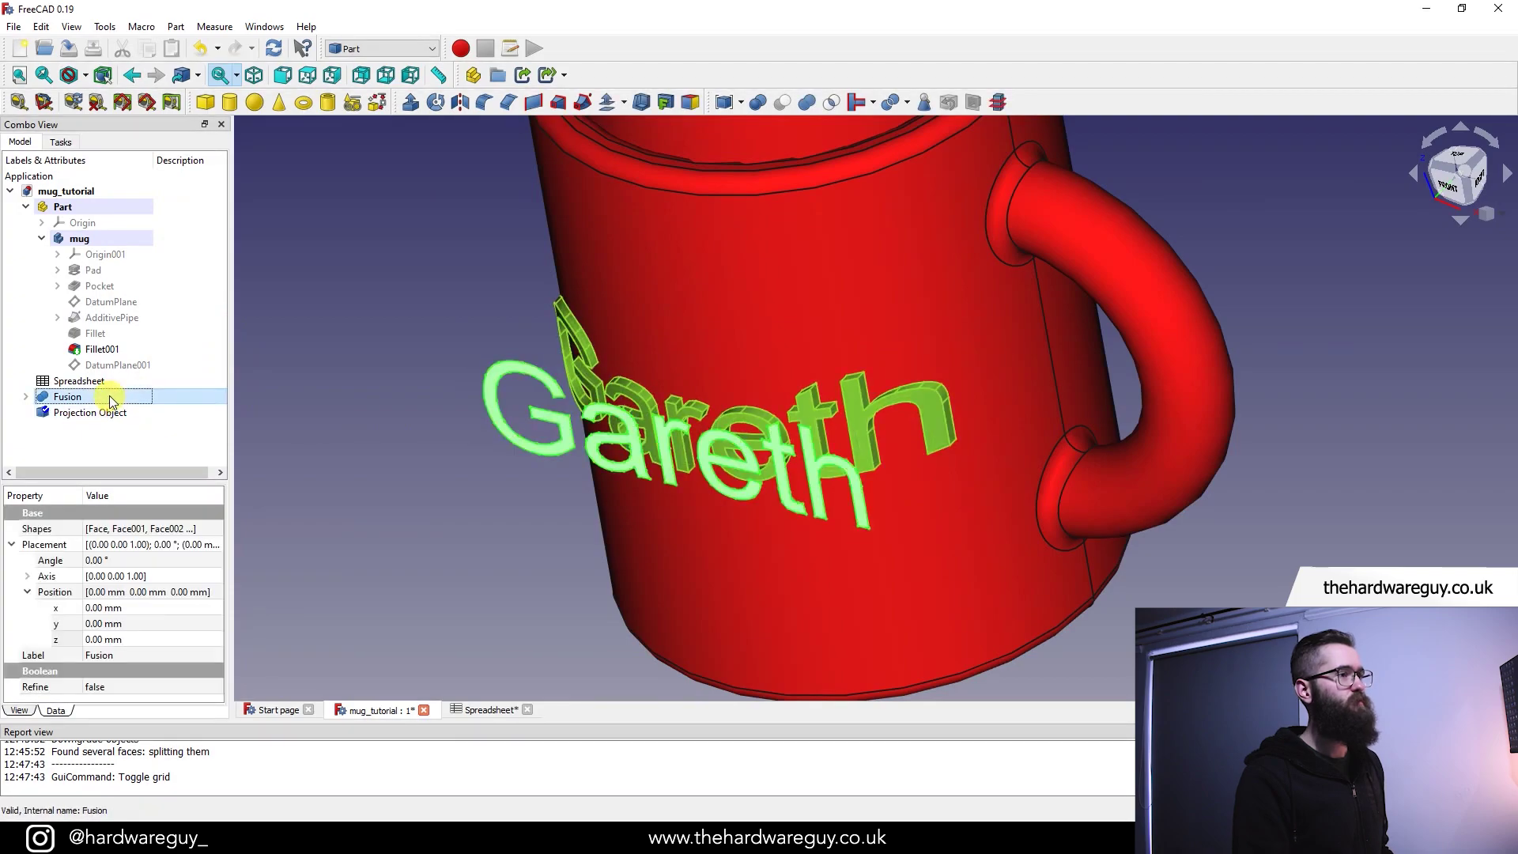
{"action": "key", "text": "space"}
{"action": "left_click", "coordinate": [1297, 534]}
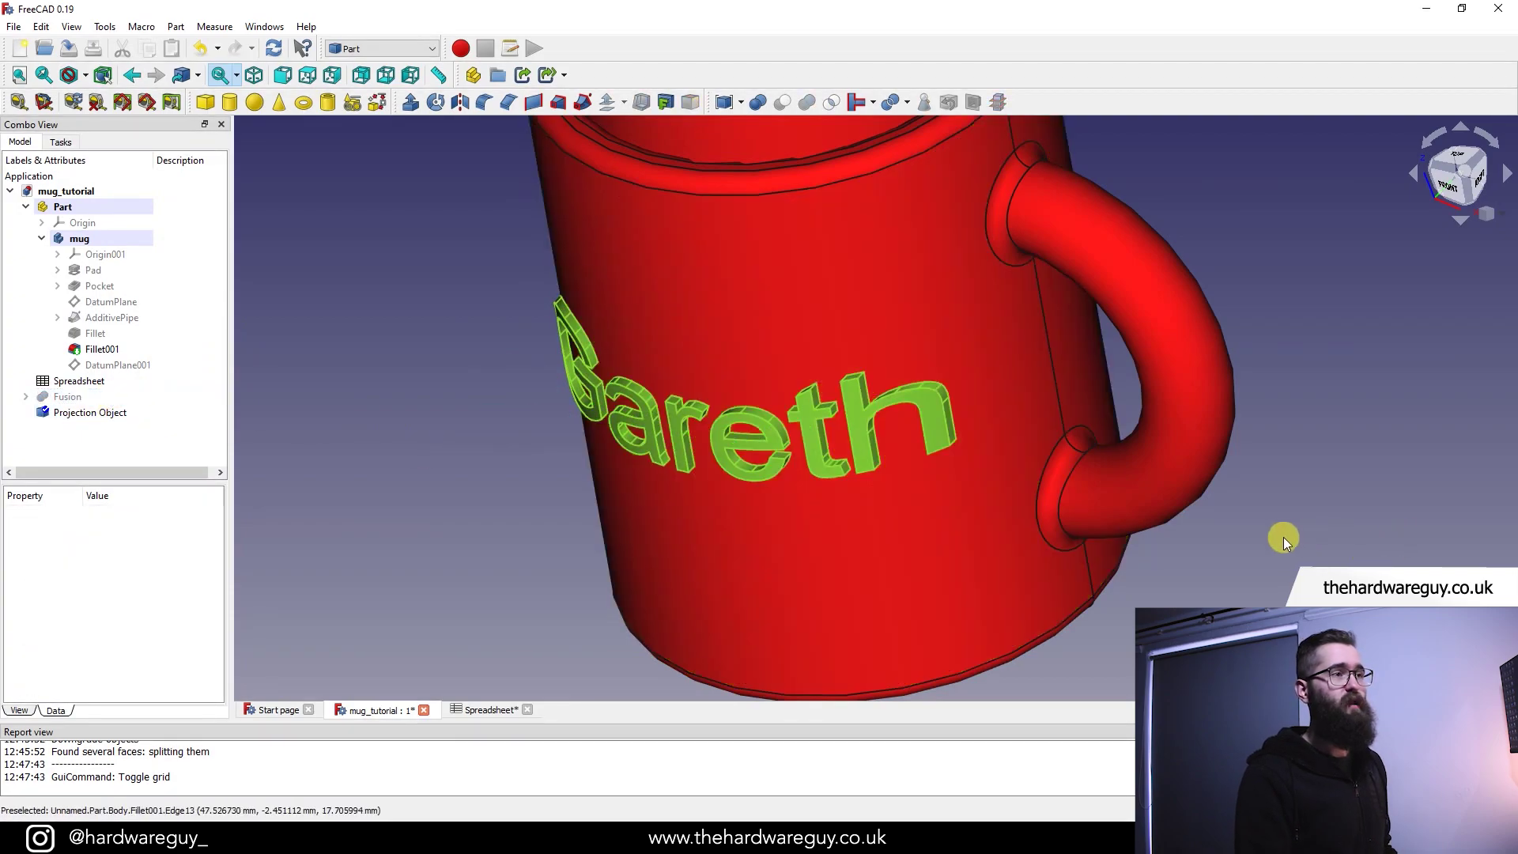
{"action": "scroll", "coordinate": [1285, 538], "scroll_direction": "down", "scroll_amount": 2}
{"action": "middle_click_drag", "start_coordinate": [1232, 582], "coordinate": [880, 599]}
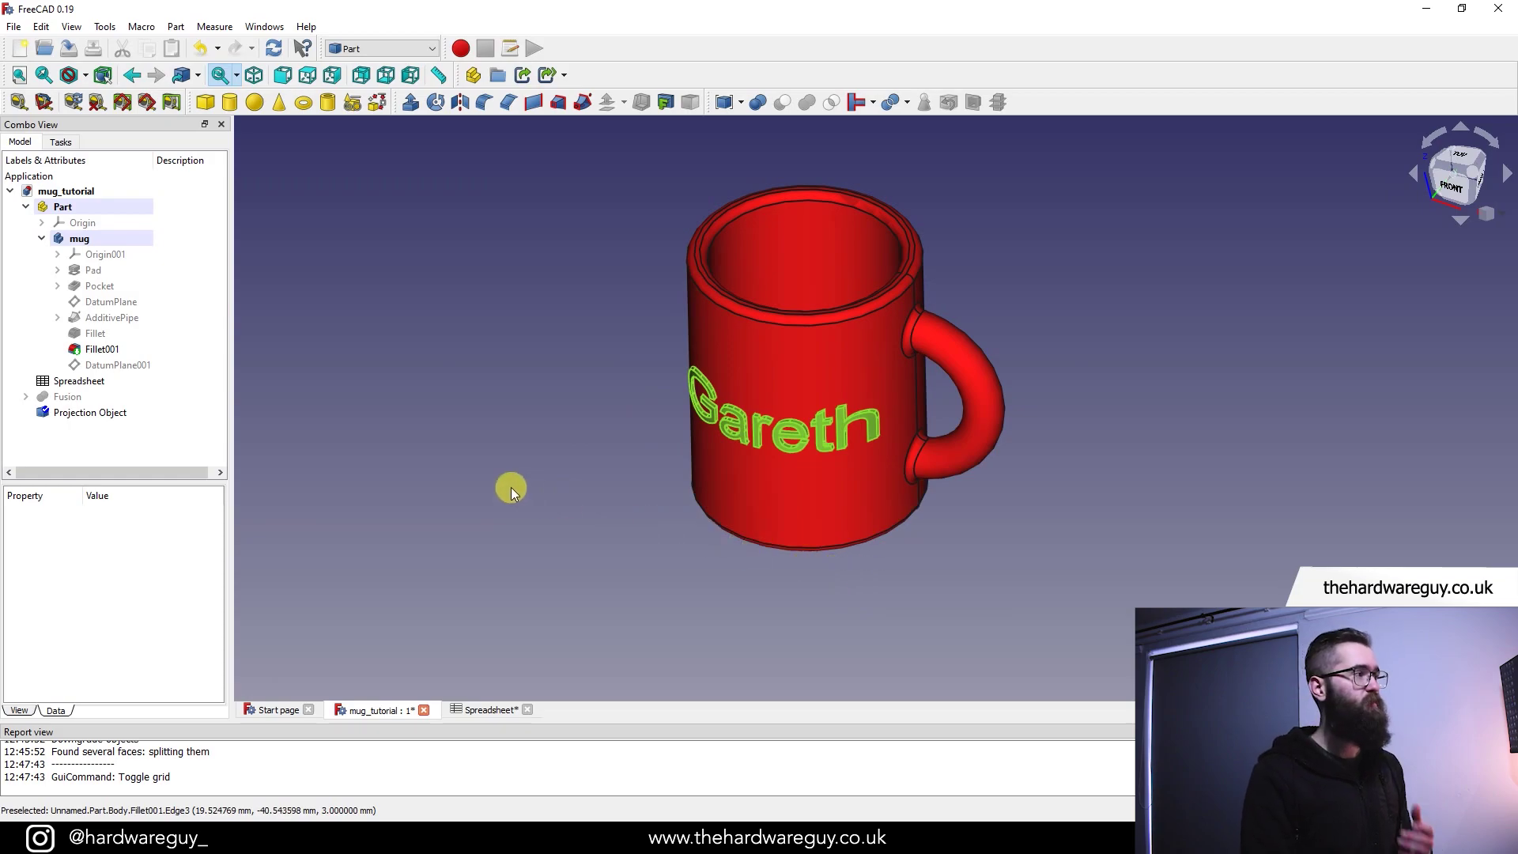
- Set both the shape color and the line color of the Projection Object to white
{"action": "left_click", "coordinate": [100, 414]}
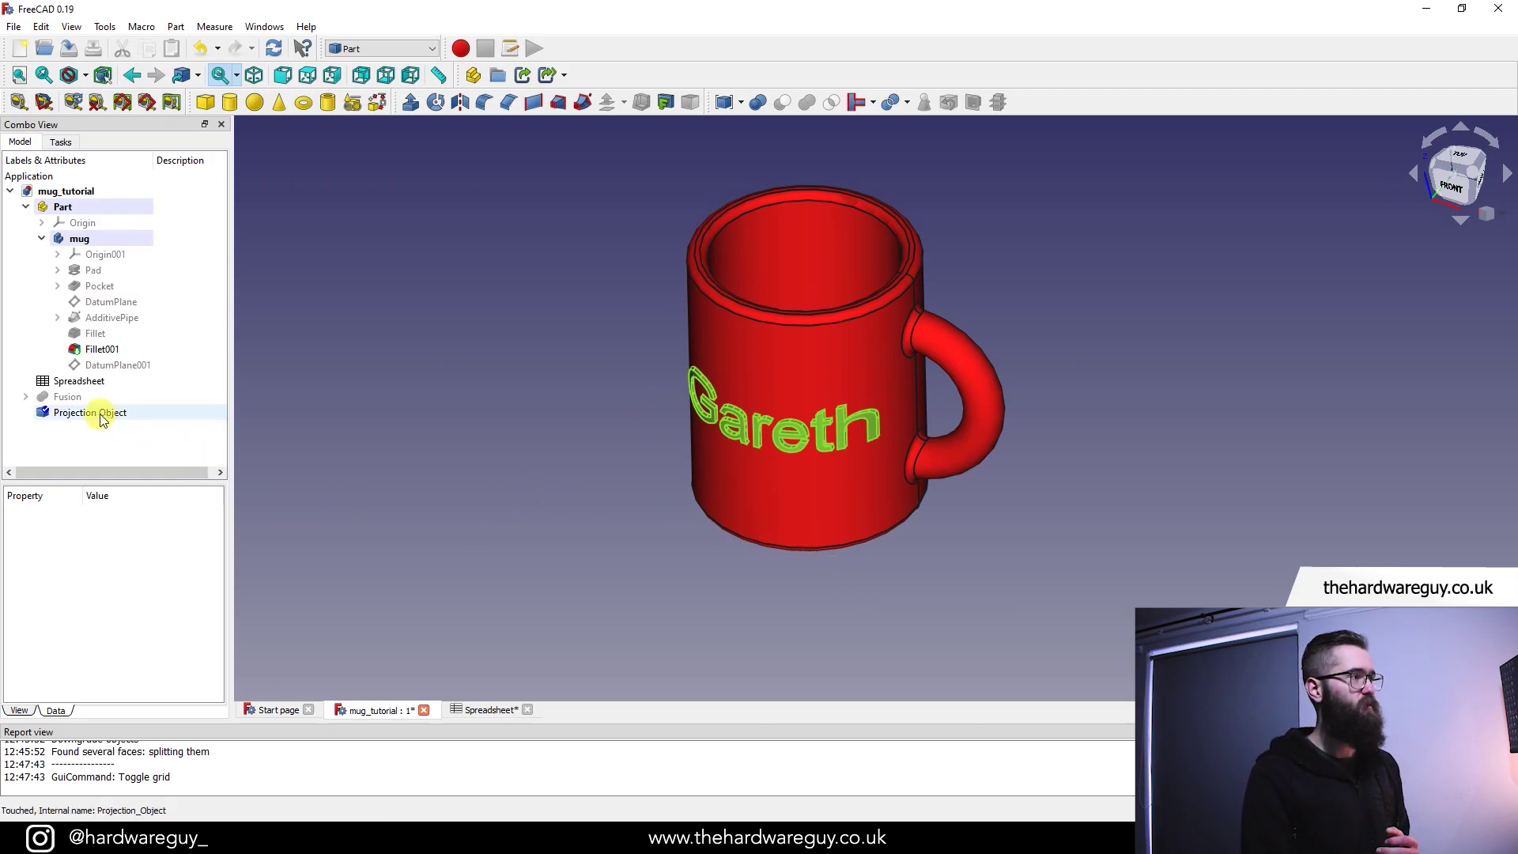
{"action": "right_click", "coordinate": [92, 414]}
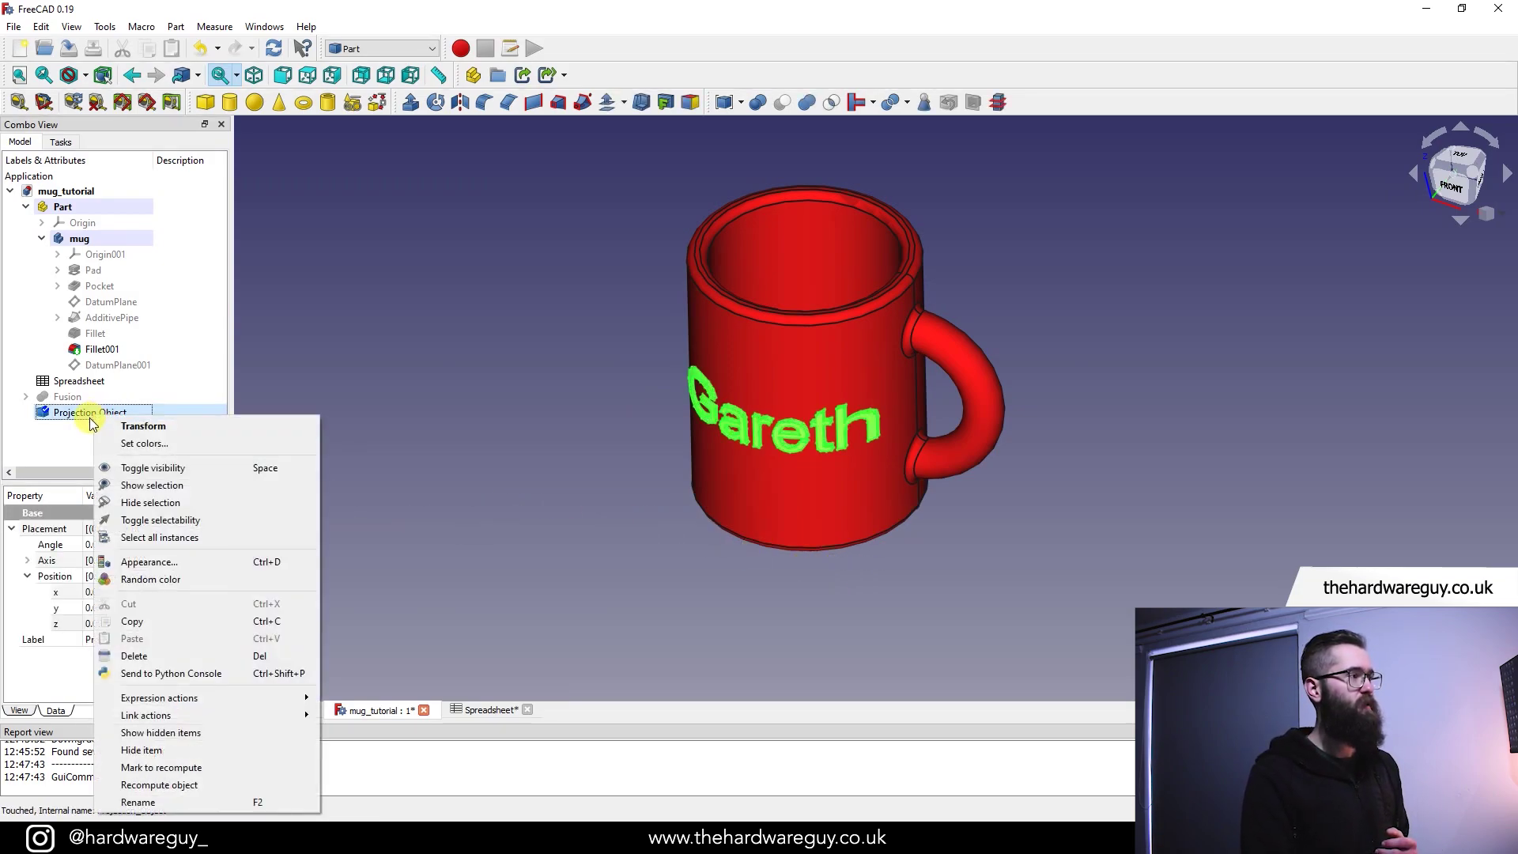
{"action": "left_click", "coordinate": [131, 562]}
{"action": "left_click", "coordinate": [164, 330]}
{"action": "left_click", "coordinate": [728, 396]}
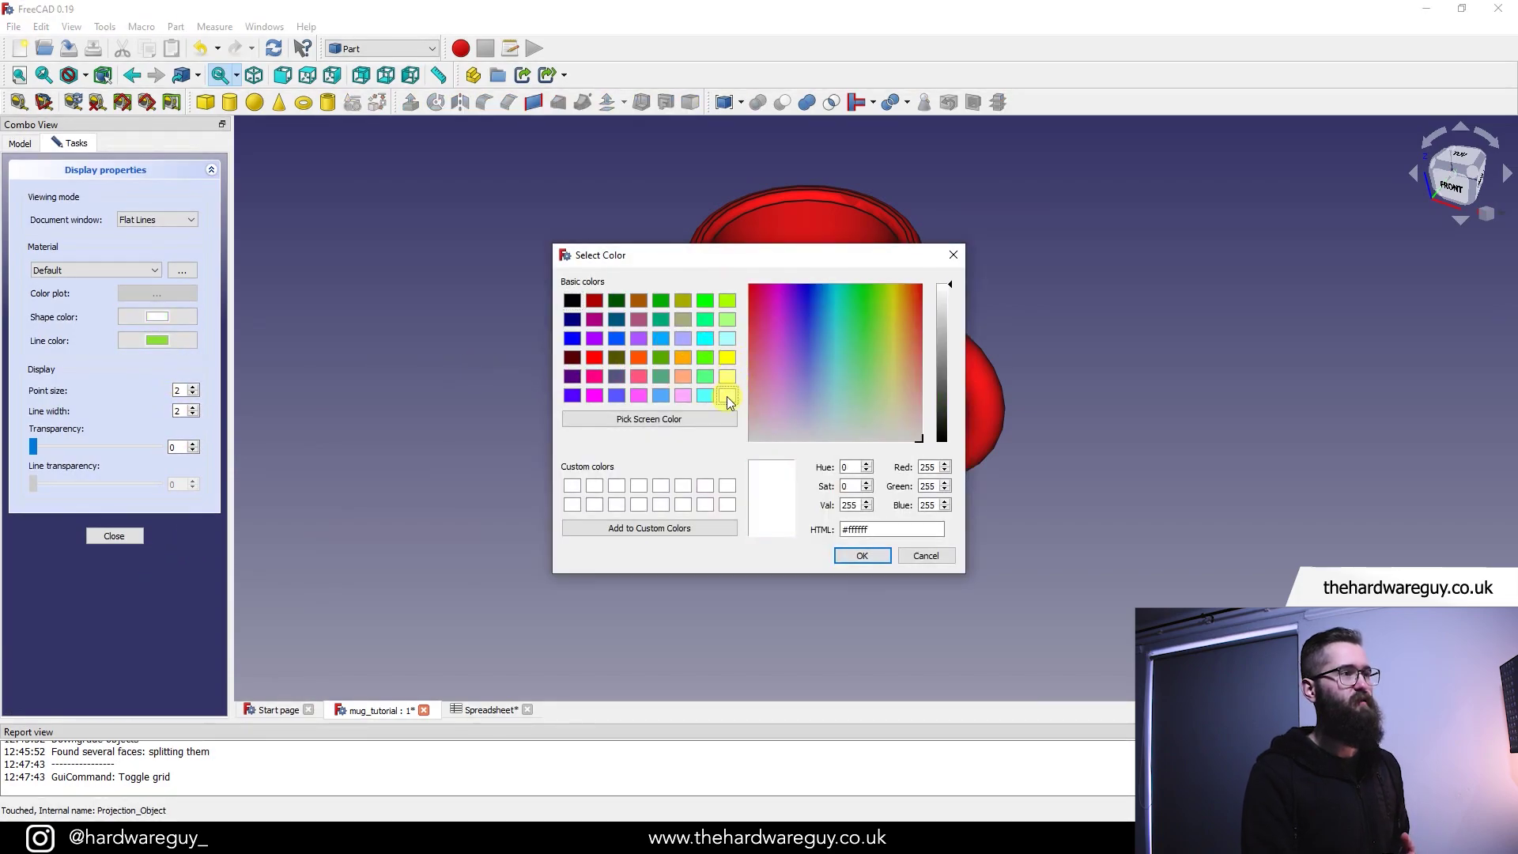
{"action": "left_click", "coordinate": [860, 556]}
{"action": "left_click", "coordinate": [157, 341]}
{"action": "left_click", "coordinate": [726, 398]}
{"action": "left_click", "coordinate": [862, 555]}
{"action": "left_click", "coordinate": [115, 536]}
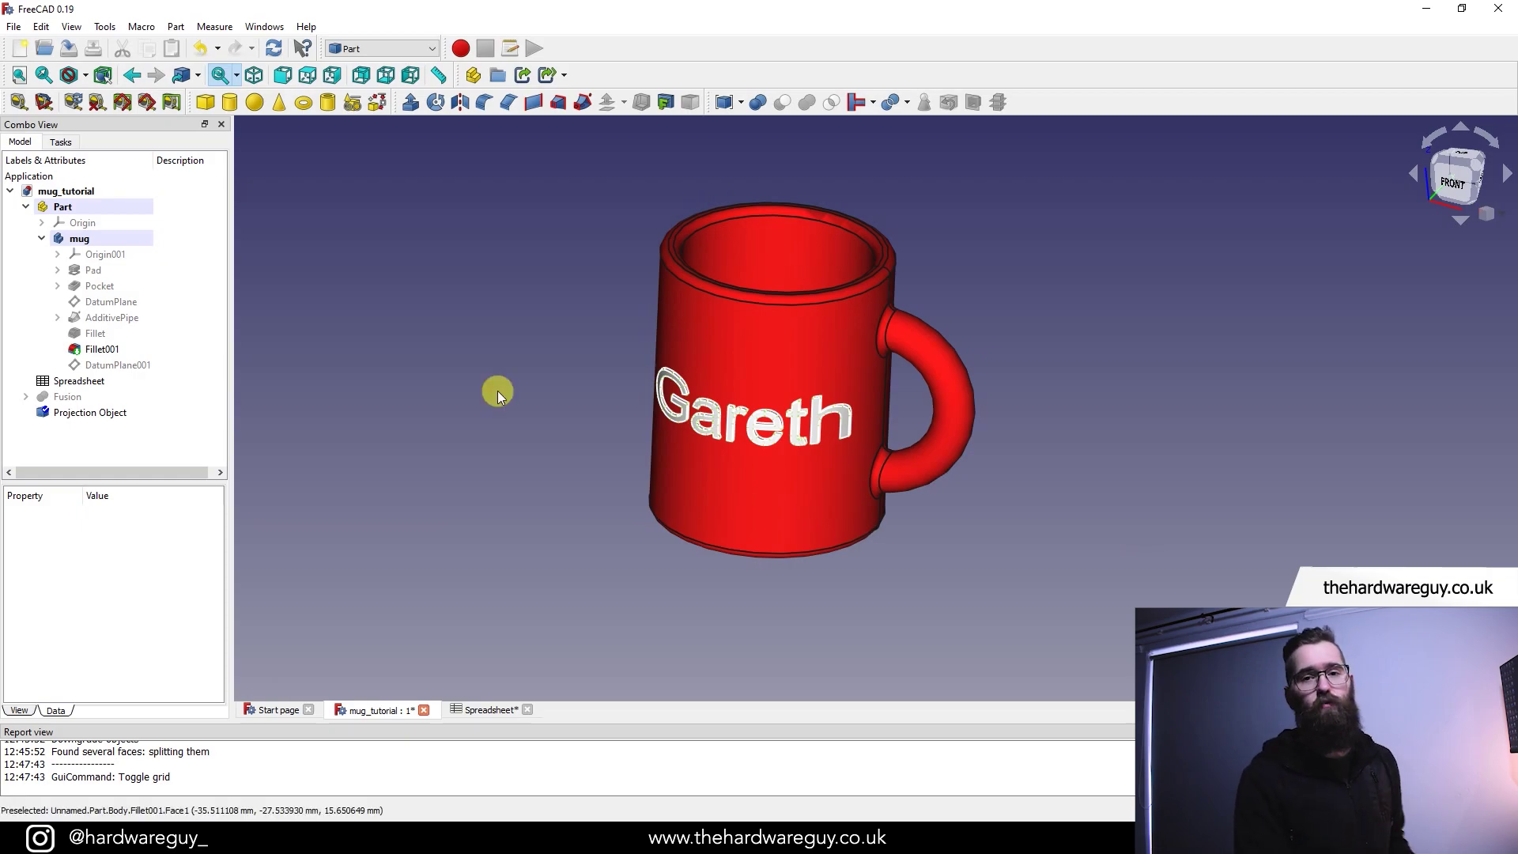
- Open the STL export for the mug part and projected lettering together, and cancel it without saving
{"action": "left_click", "coordinate": [44, 412]}
{"action": "left_click", "coordinate": [57, 208], "text": "shift"}
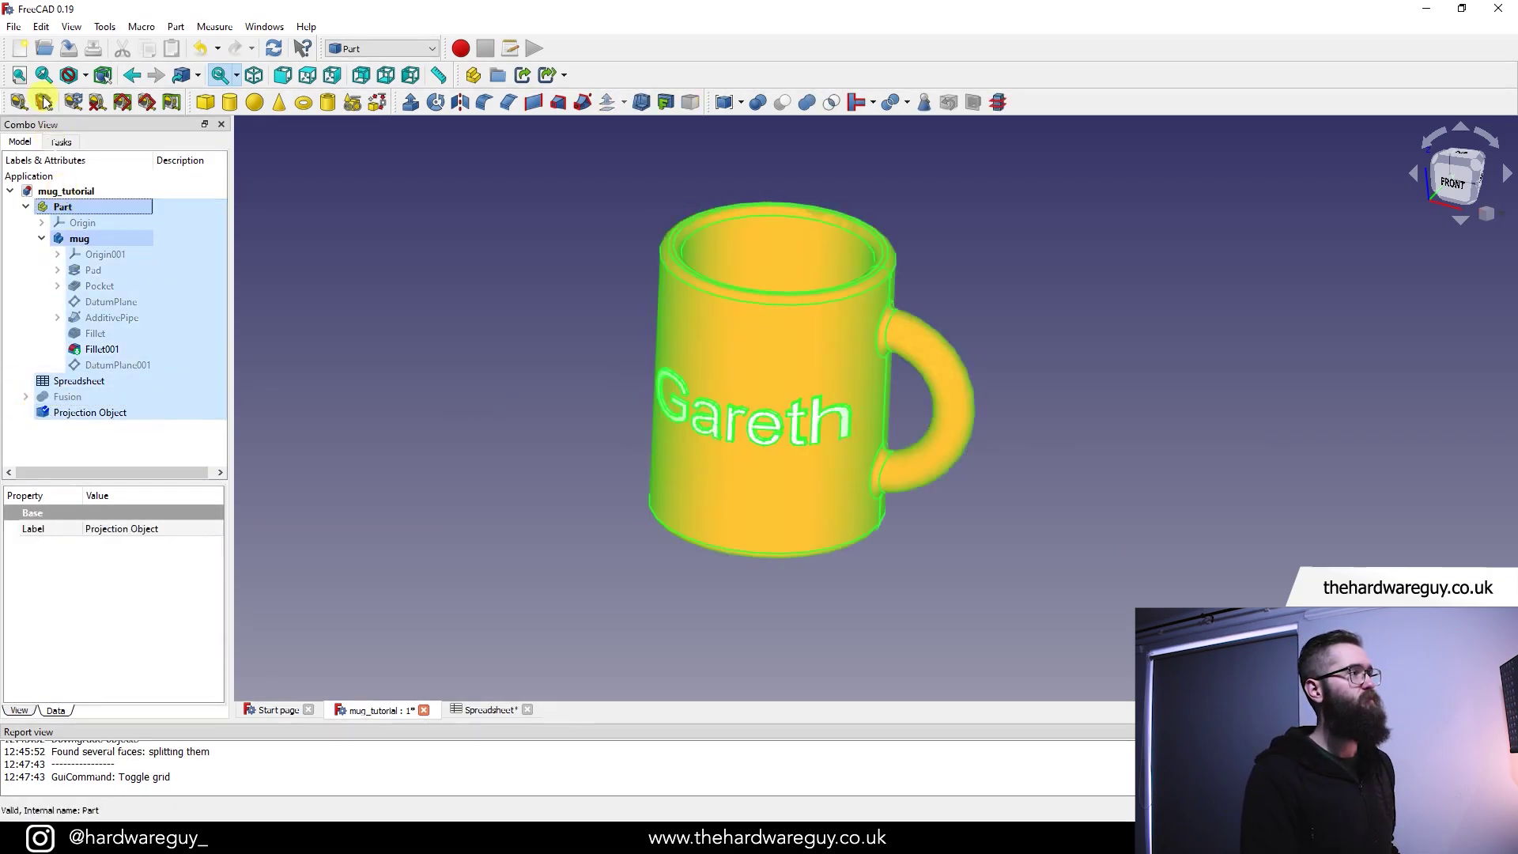
{"action": "left_click", "coordinate": [14, 26]}
{"action": "left_click", "coordinate": [64, 240]}
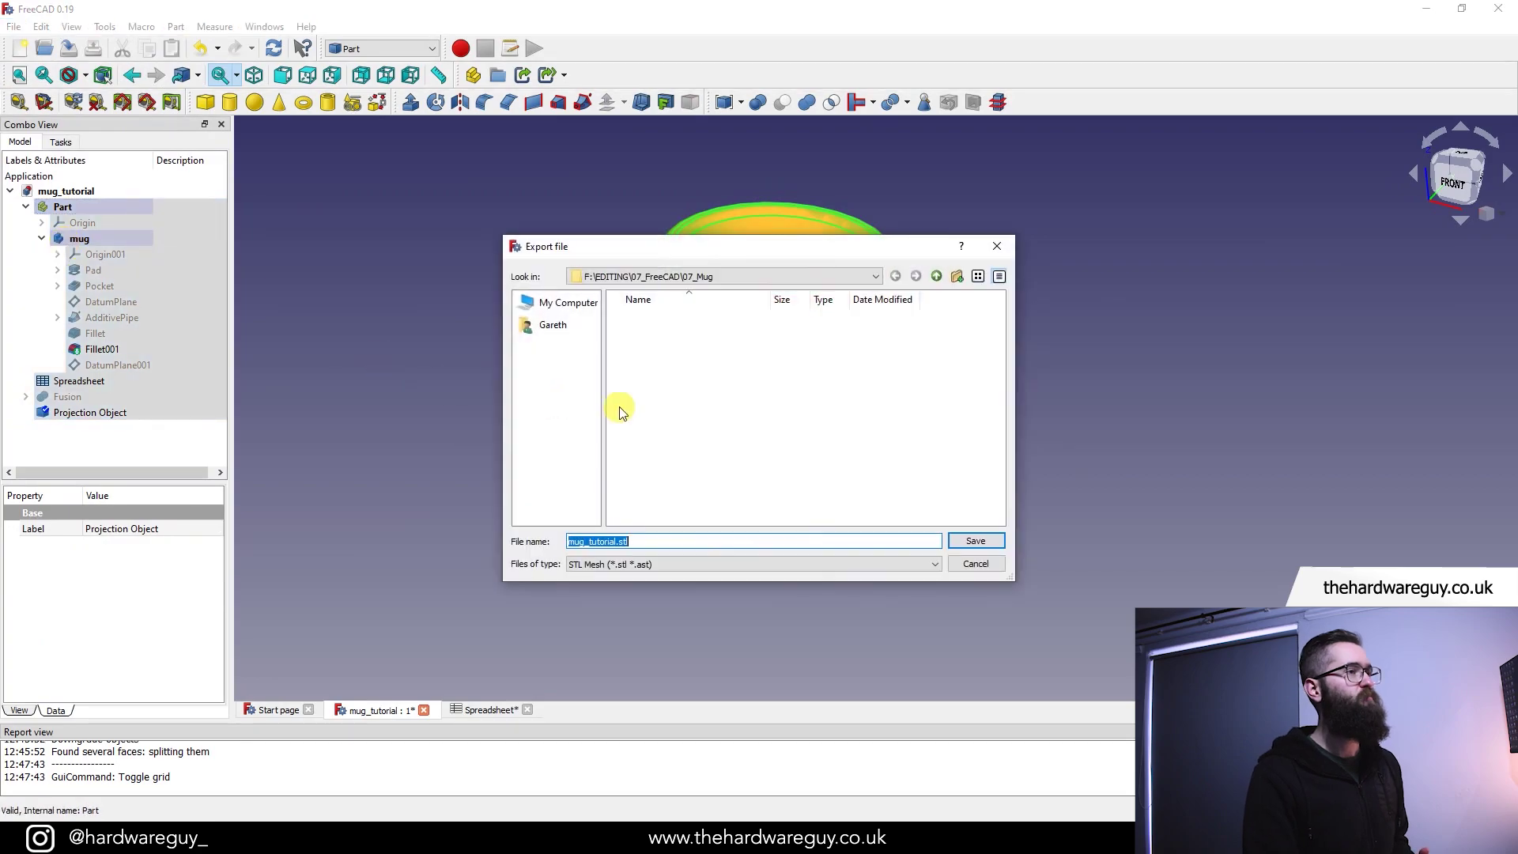
{"action": "left_click", "coordinate": [1002, 254]}
{"action": "left_click", "coordinate": [1080, 447]}
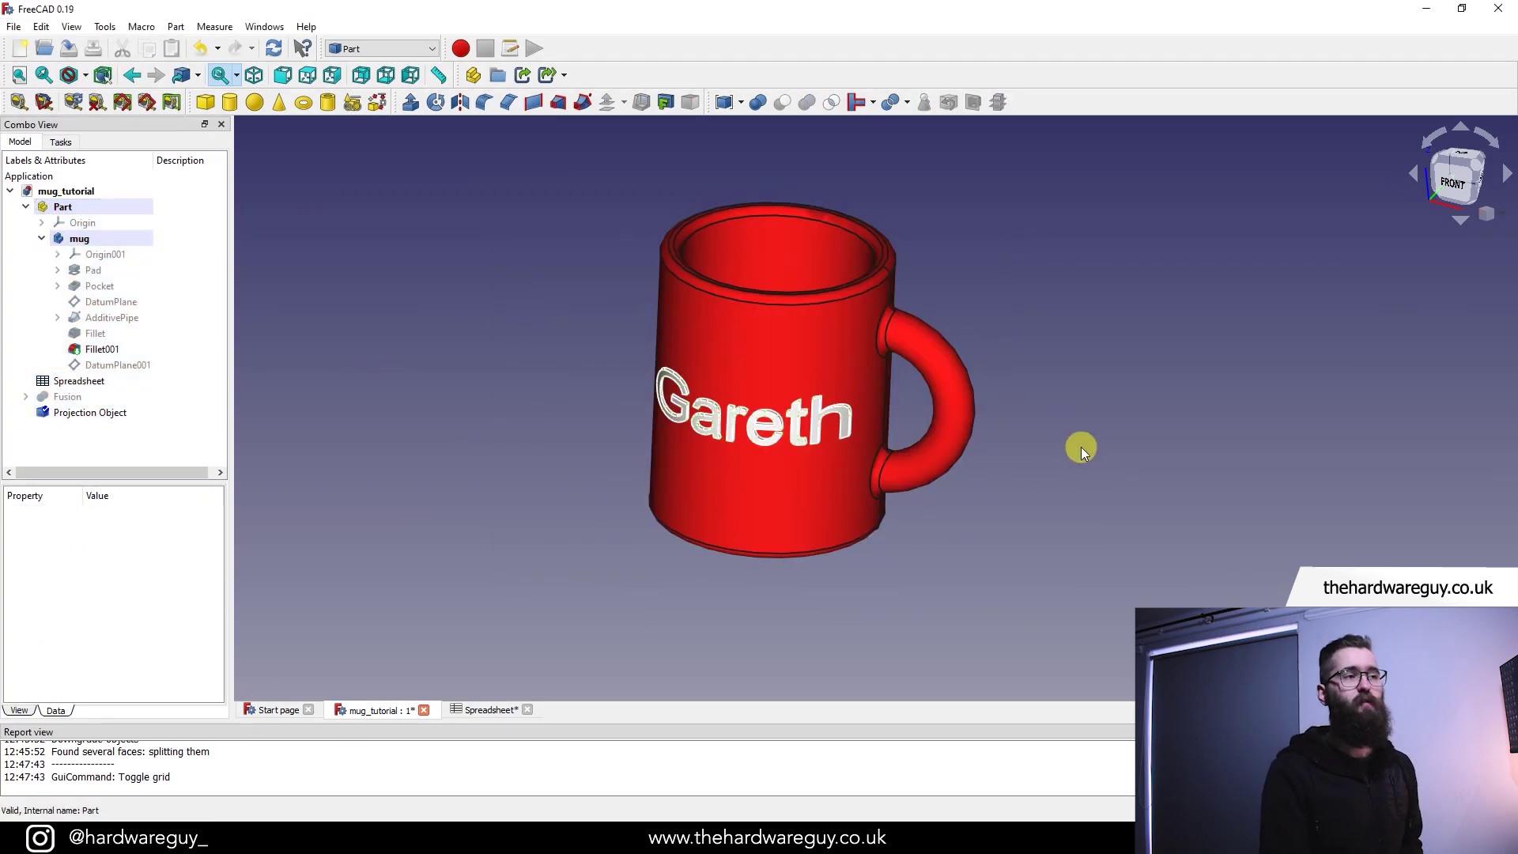